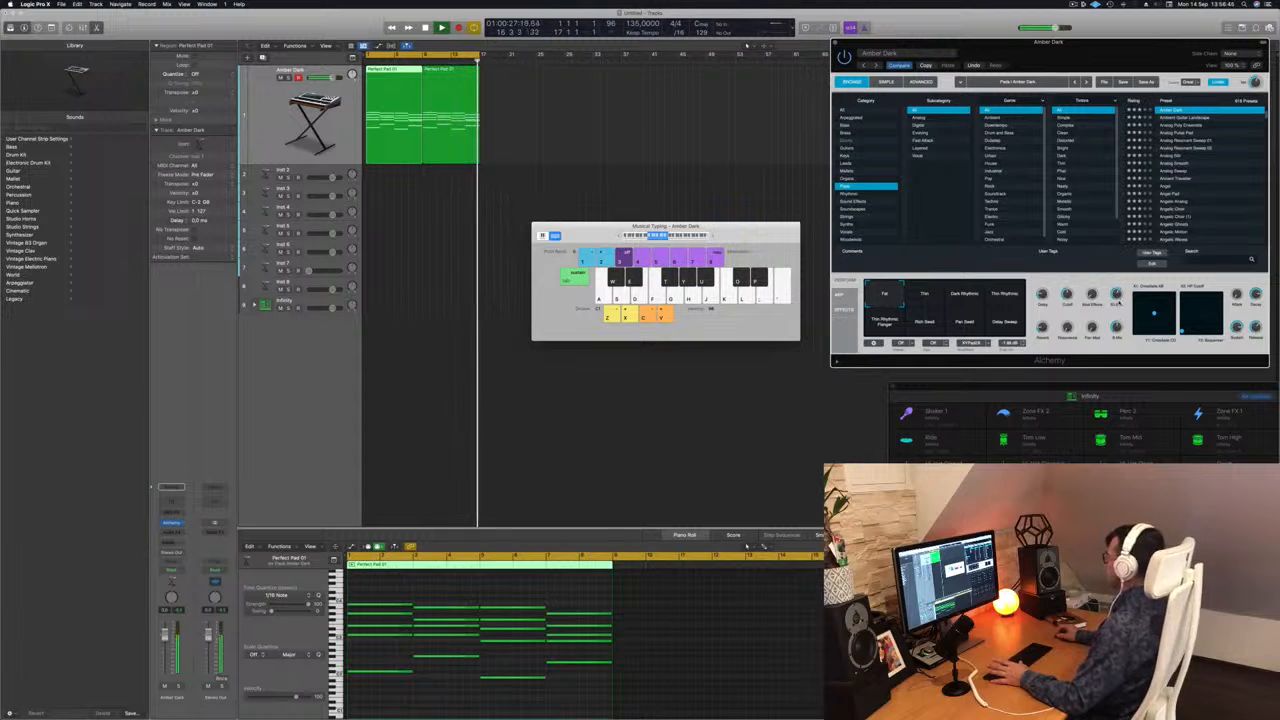
# Move the Musical Typing keyboard away from the middle of the arrangement and play the Amber Dark pad regions from the start.
pyautogui.click(658, 143)
pyautogui.press('space')
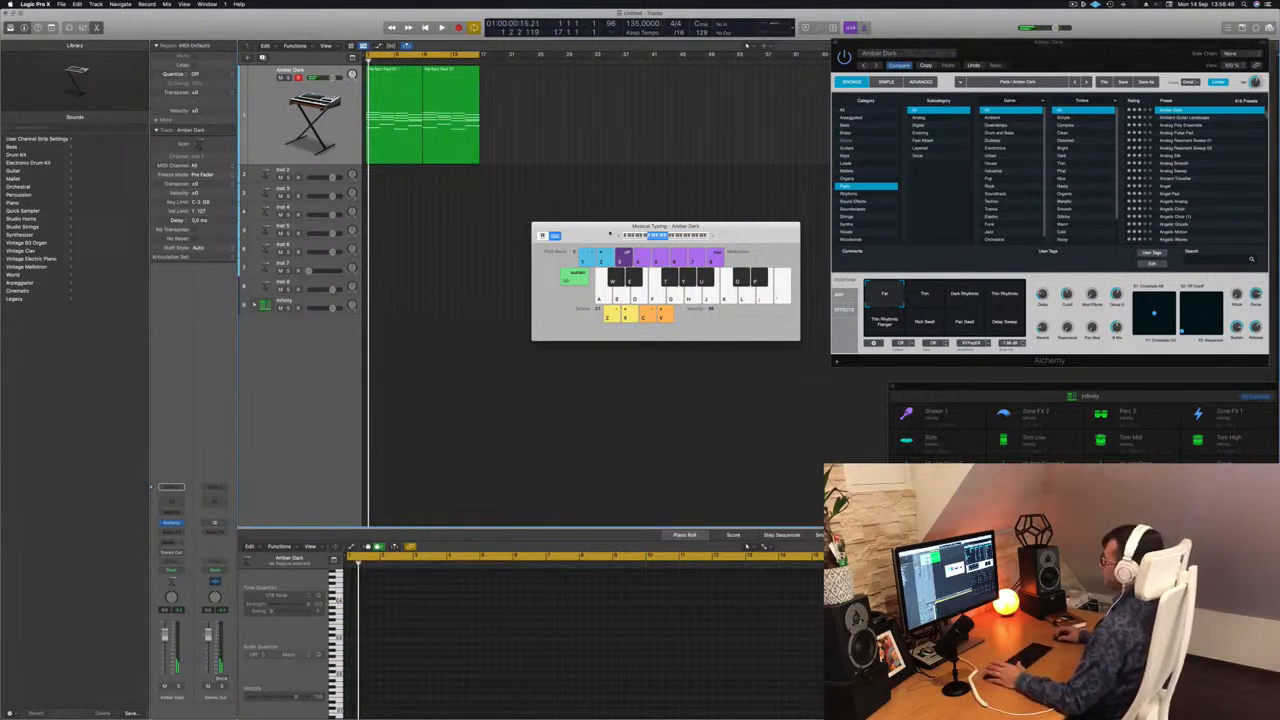
pyautogui.moveTo(600, 233); pyautogui.dragTo(775, 257)
pyautogui.click(250, 136)
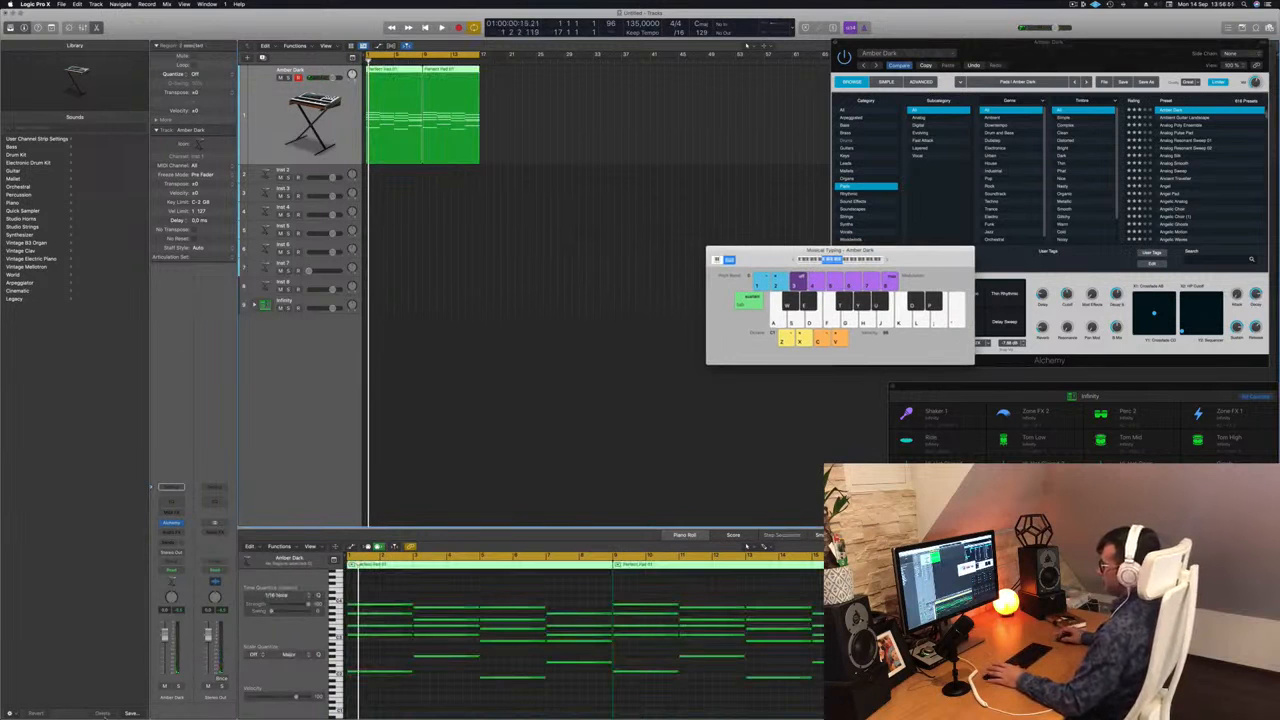
pyautogui.press('space')
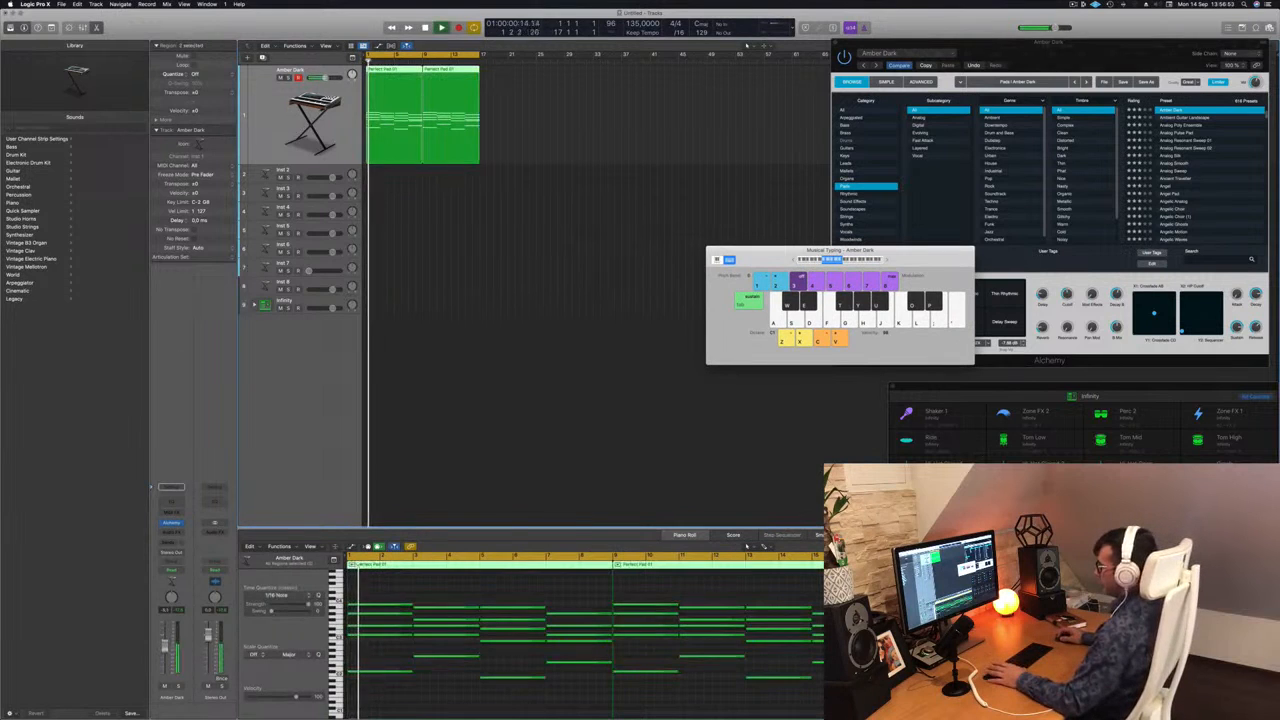
# Expand the Infinity drum kit track into its individual drum subtracks and keep the main Infinity track selected for recording.
pyautogui.click(326, 302)
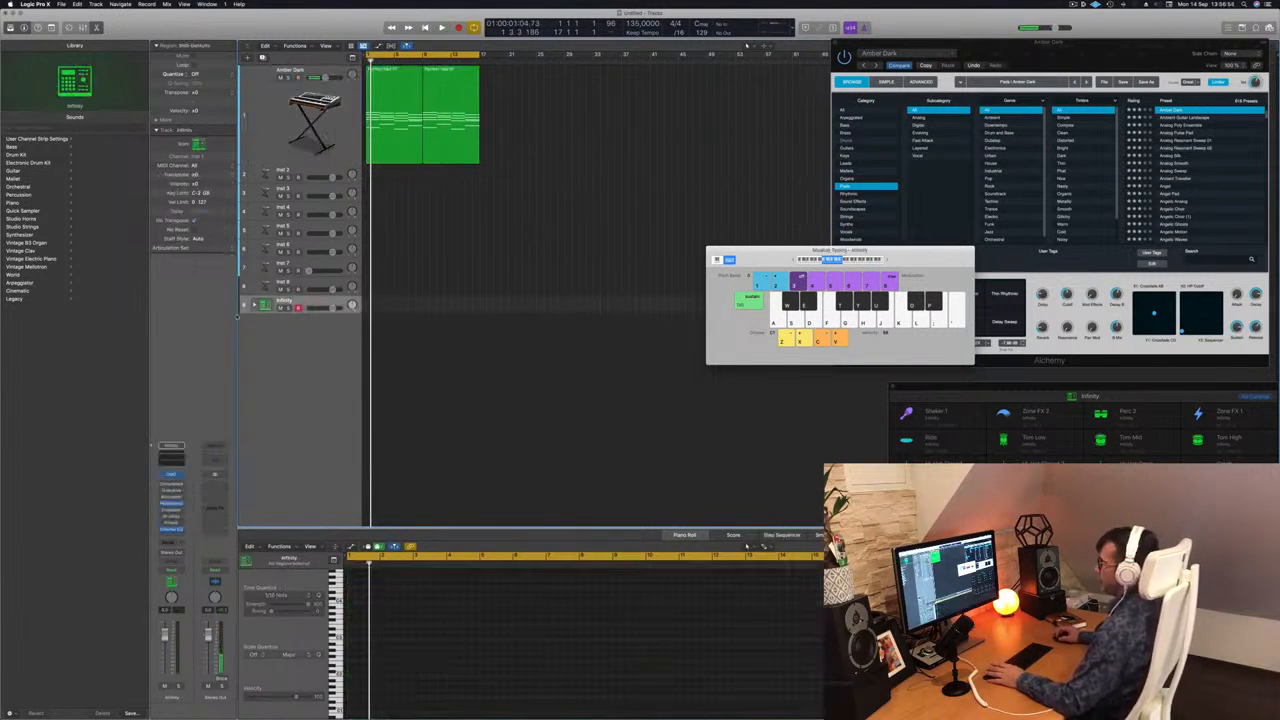
pyautogui.click(254, 304)
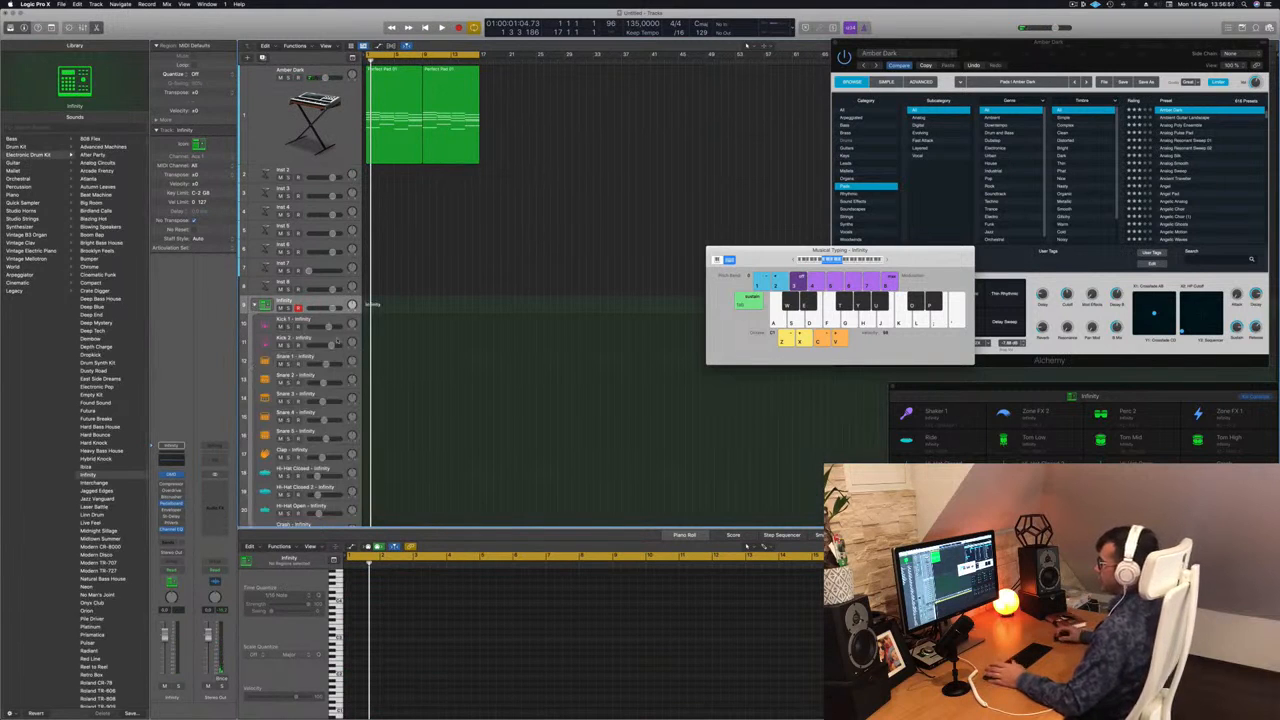
pyautogui.click(339, 324)
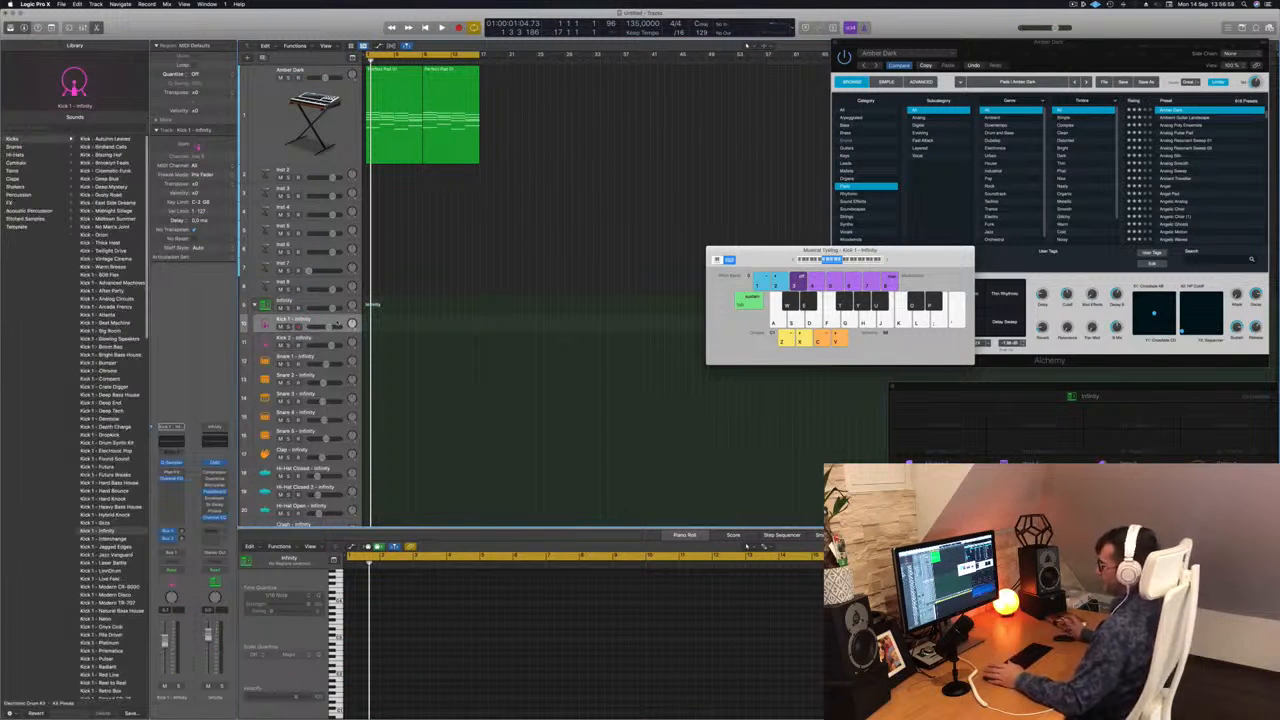
pyautogui.click(336, 300)
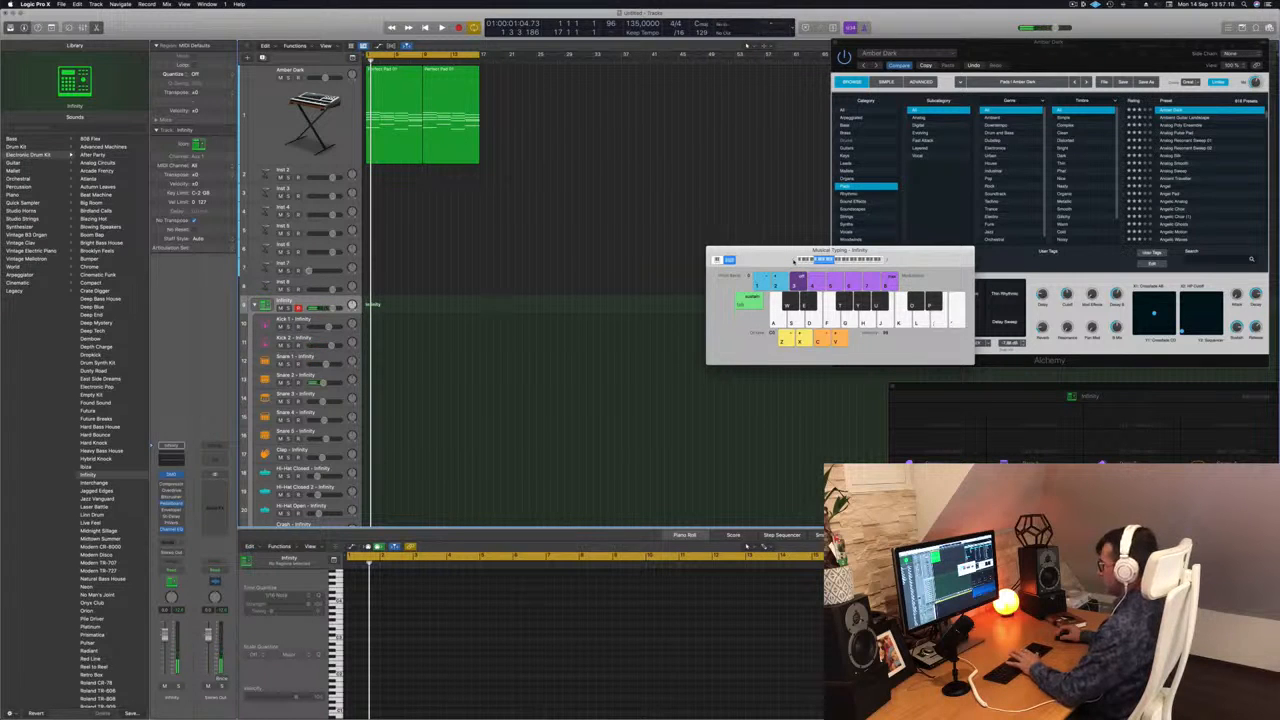
# Audition the kick sound with Musical Typing and record a one-bar pattern of four kick hits on the Infinity track.
pyautogui.press('a')
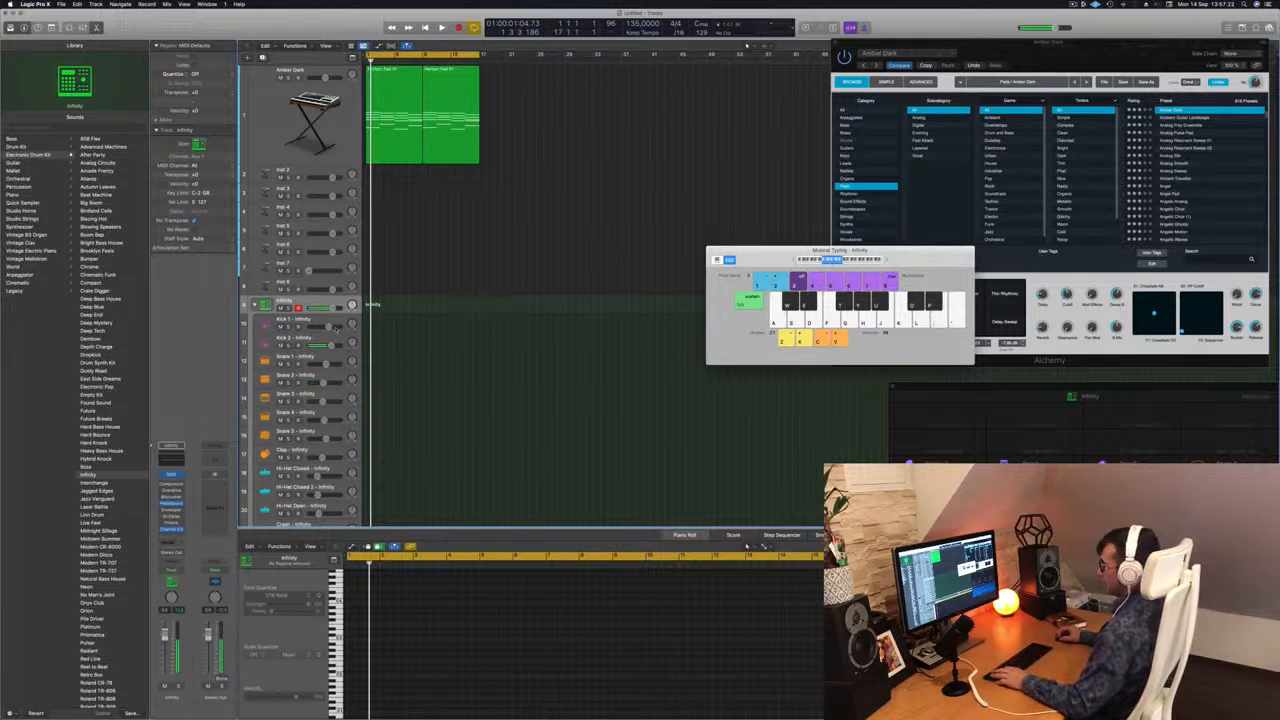
pyautogui.press('r')
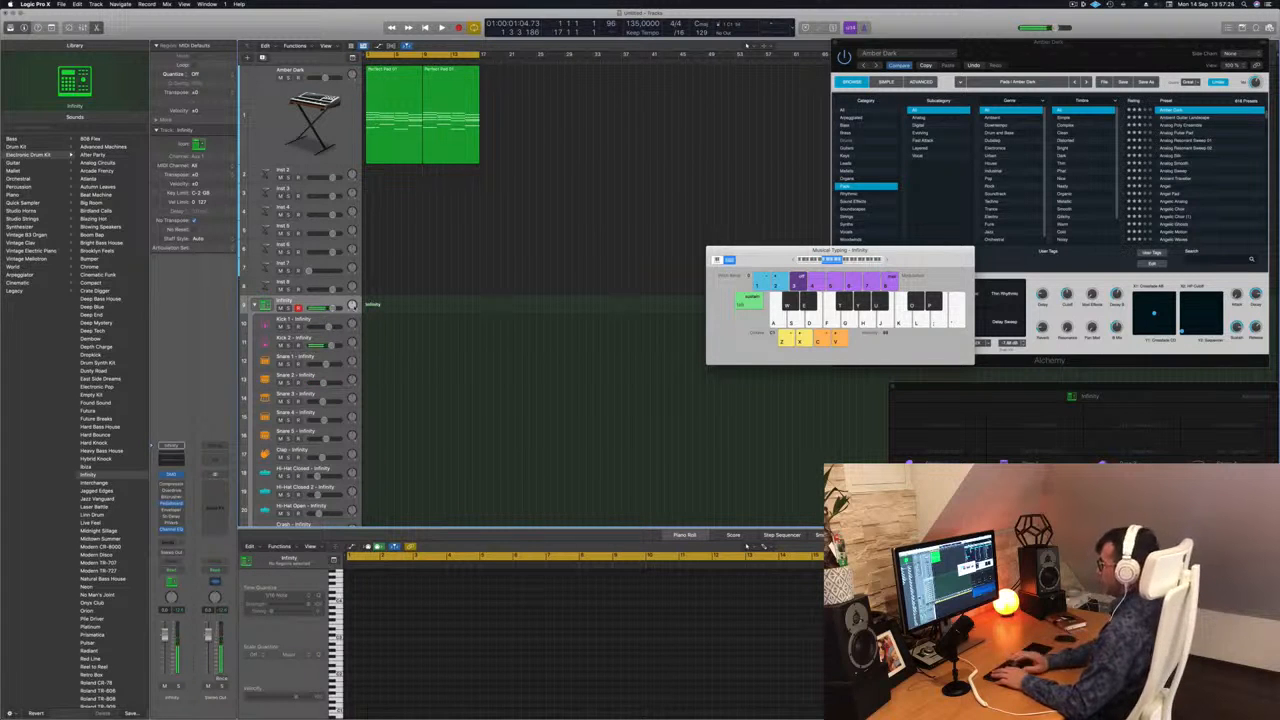
pyautogui.press('a')
pyautogui.press('a')
pyautogui.press('a')
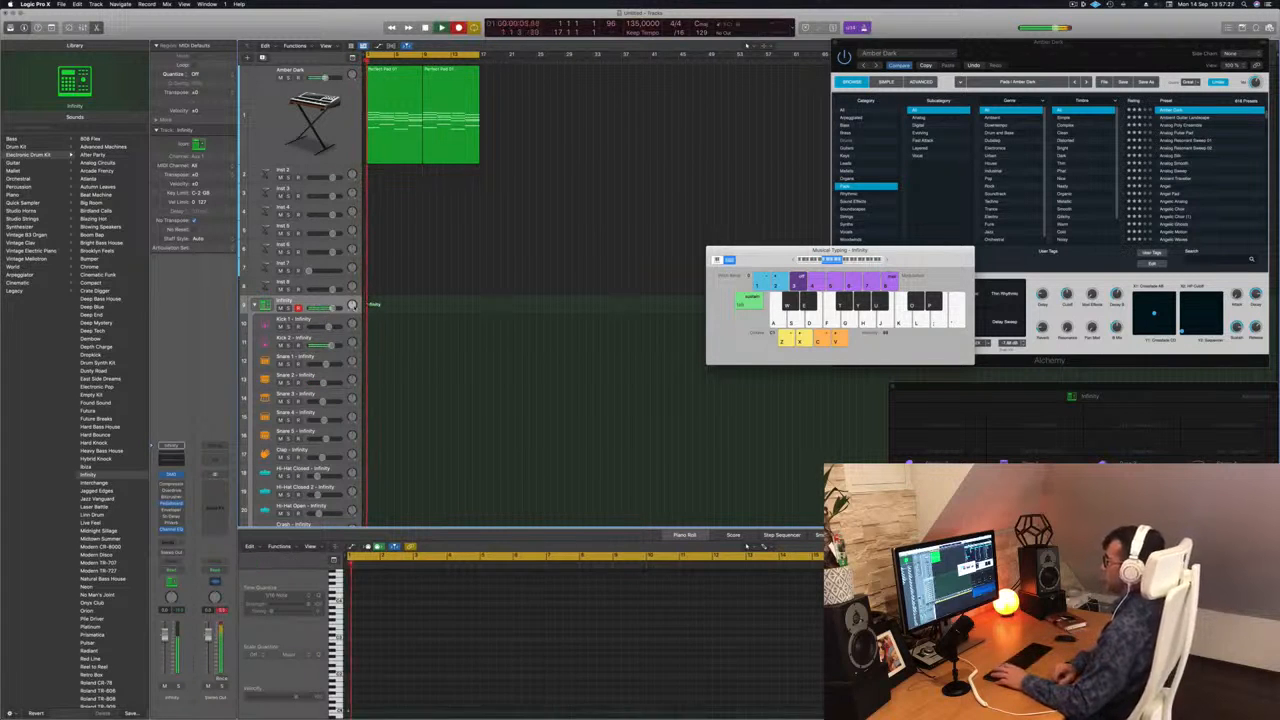
pyautogui.press('space')
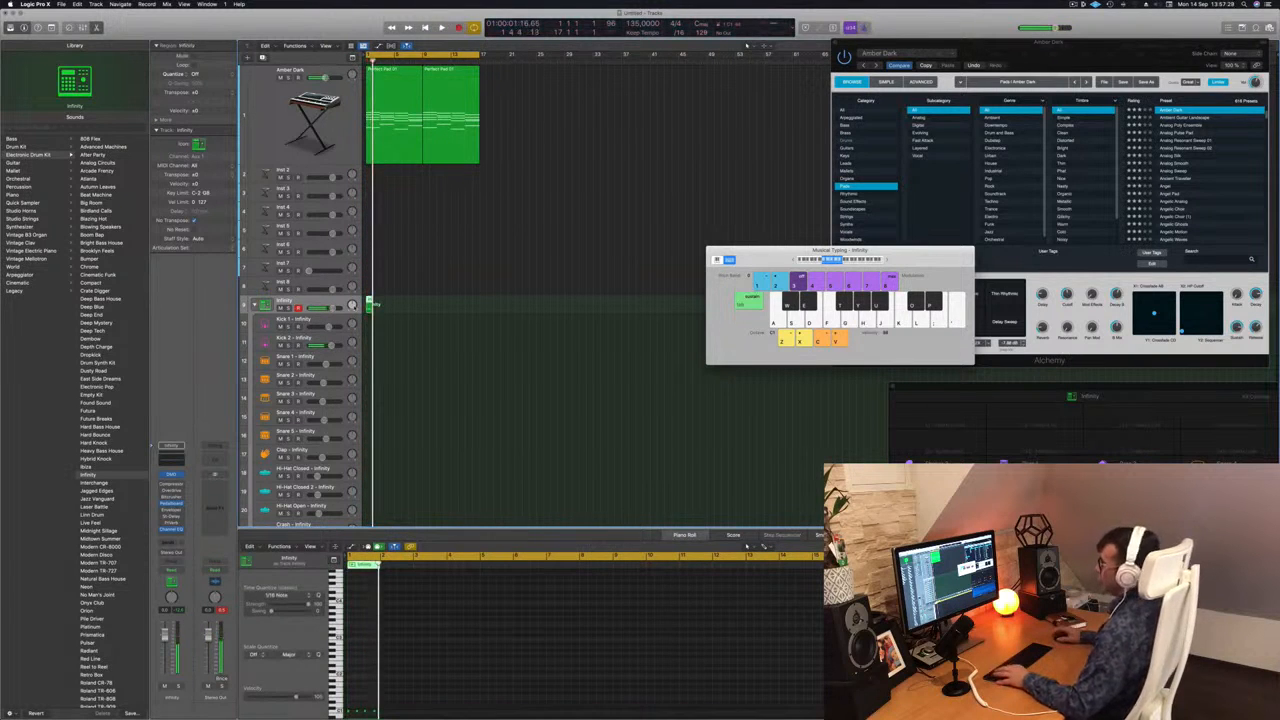
# Quantize the recorded kick notes to 1/16 notes in the Piano Roll and play them back.
pyautogui.press('e')
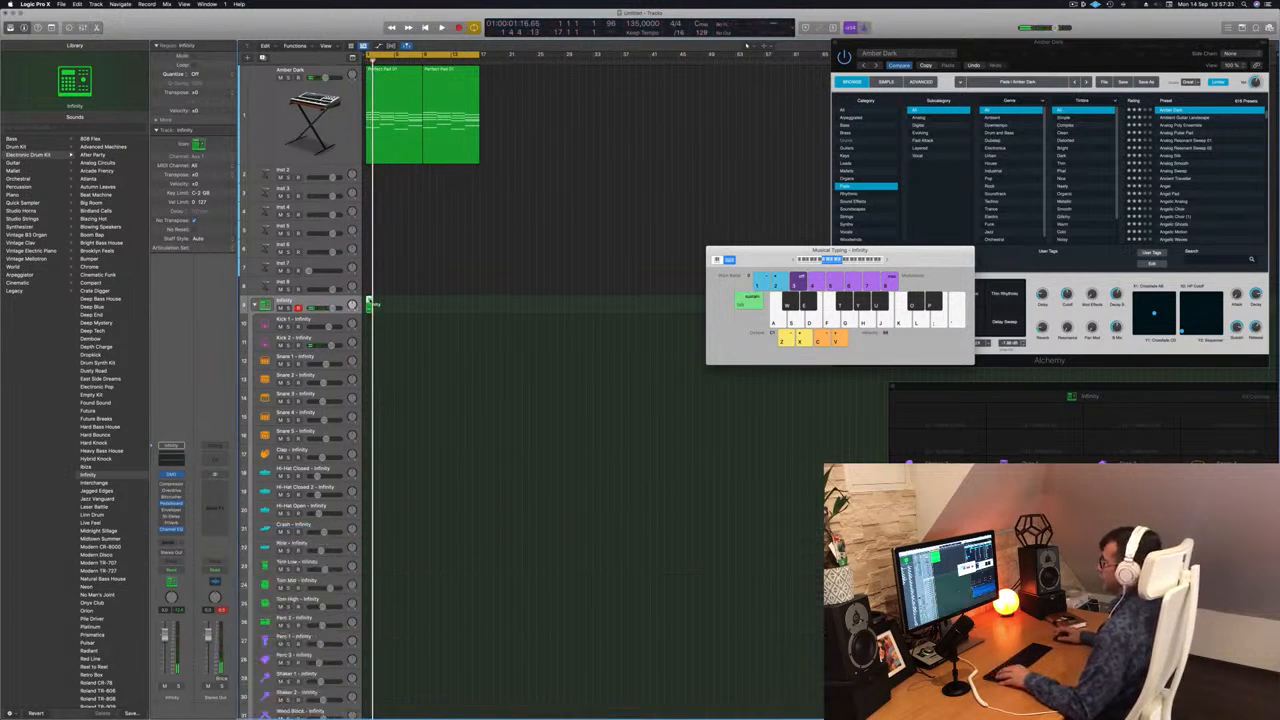
pyautogui.press('e')
pyautogui.scroll(10, 414, 640)
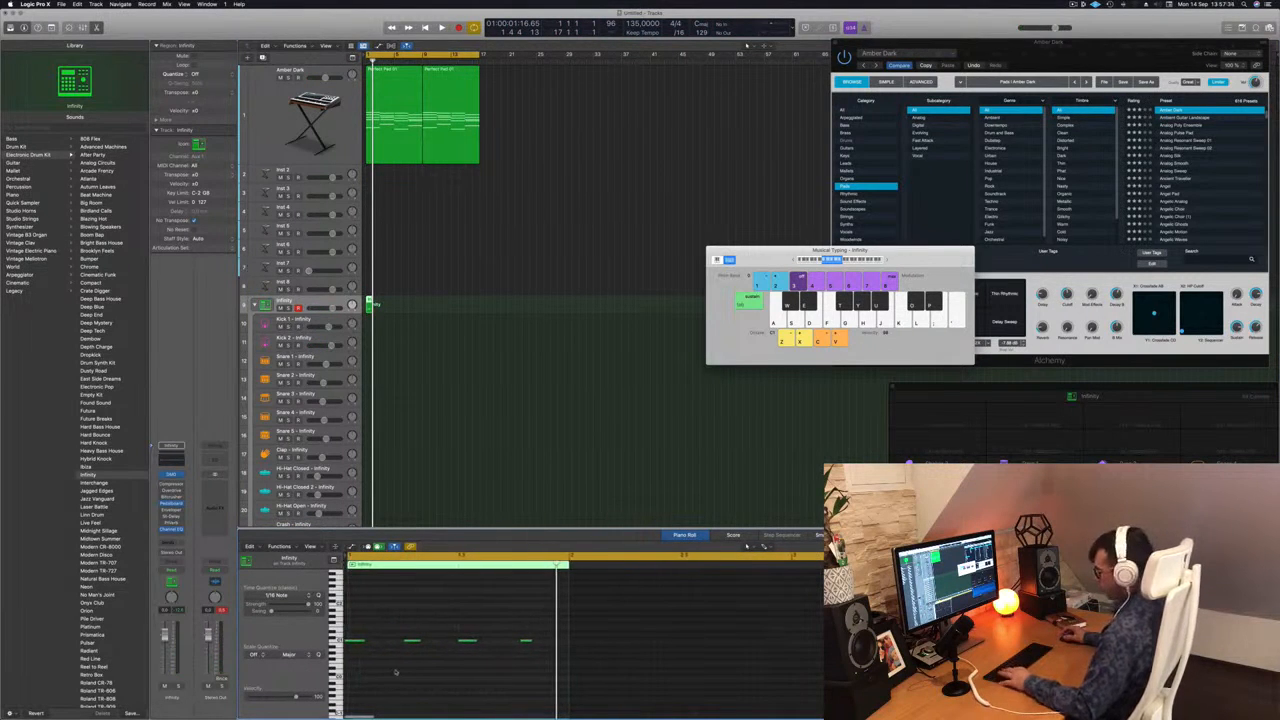
pyautogui.press('space')
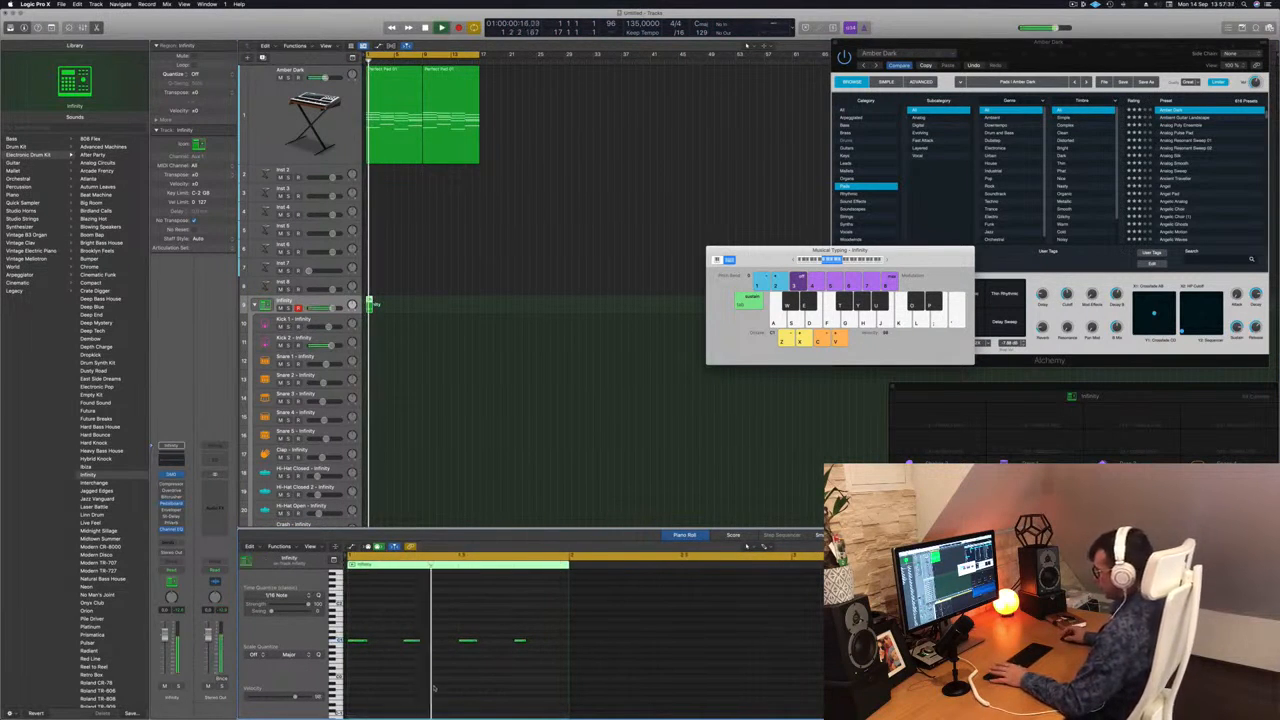
# Move the recorded kick region onto the Kick 1 subtrack, display its notes in the Piano Roll and play it.
pyautogui.moveTo(369, 304); pyautogui.dragTo(369, 323)
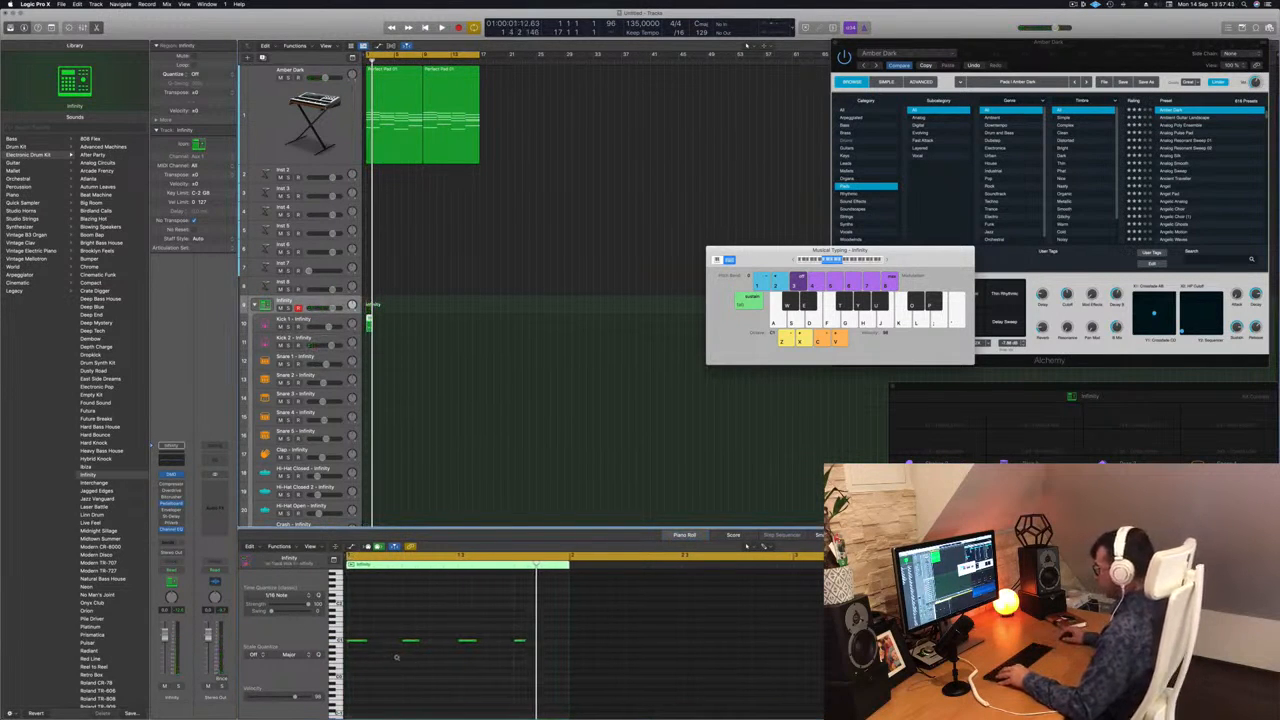
pyautogui.scroll(8, 397, 657)
pyautogui.hscroll(2, 405, 658)
pyautogui.hscroll(-2, 412, 657)
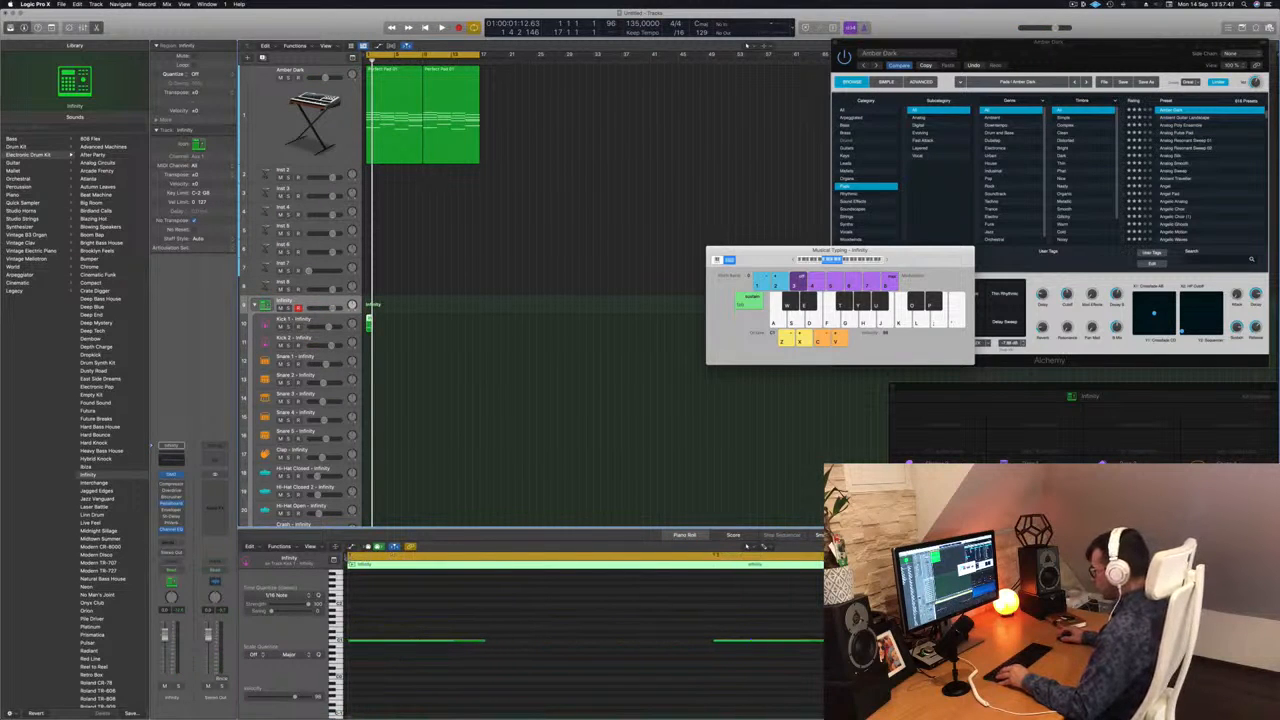
pyautogui.doubleClick(395, 563)
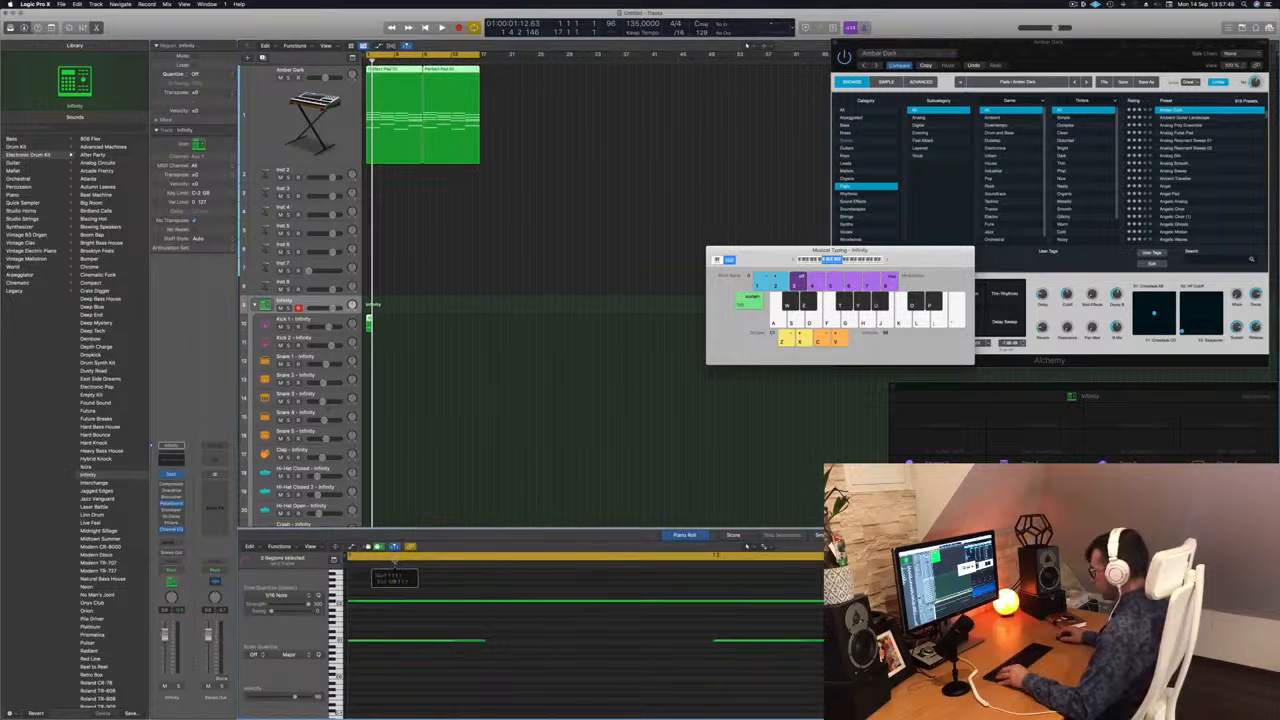
pyautogui.click(362, 562)
pyautogui.scroll(-5, 407, 630)
pyautogui.hscroll(4, 407, 631)
pyautogui.click(431, 312)
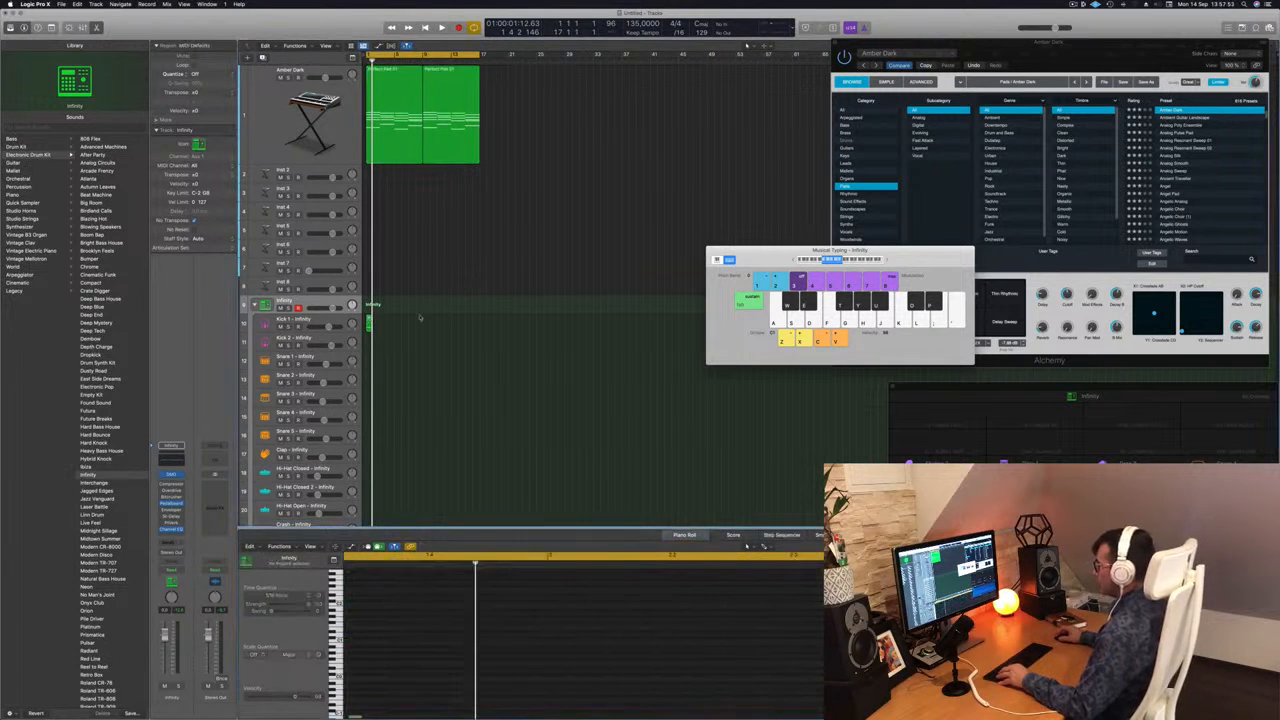
pyautogui.click(369, 318)
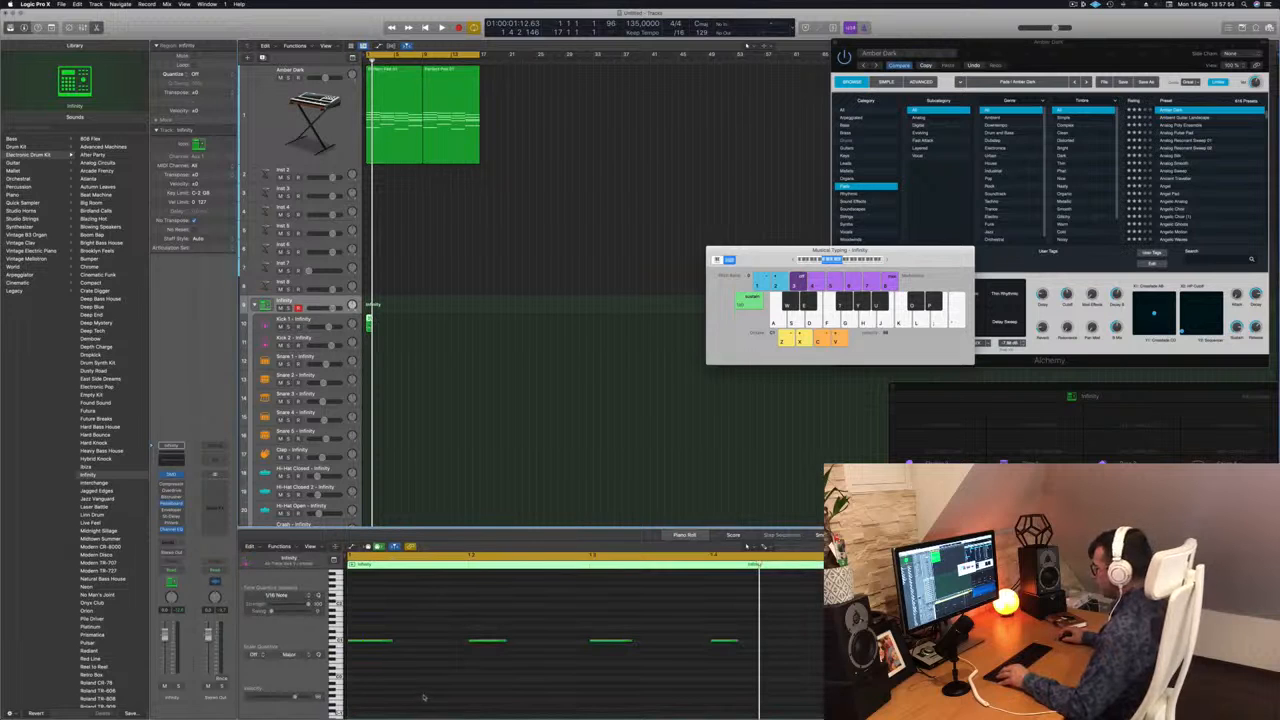
pyautogui.press('space')
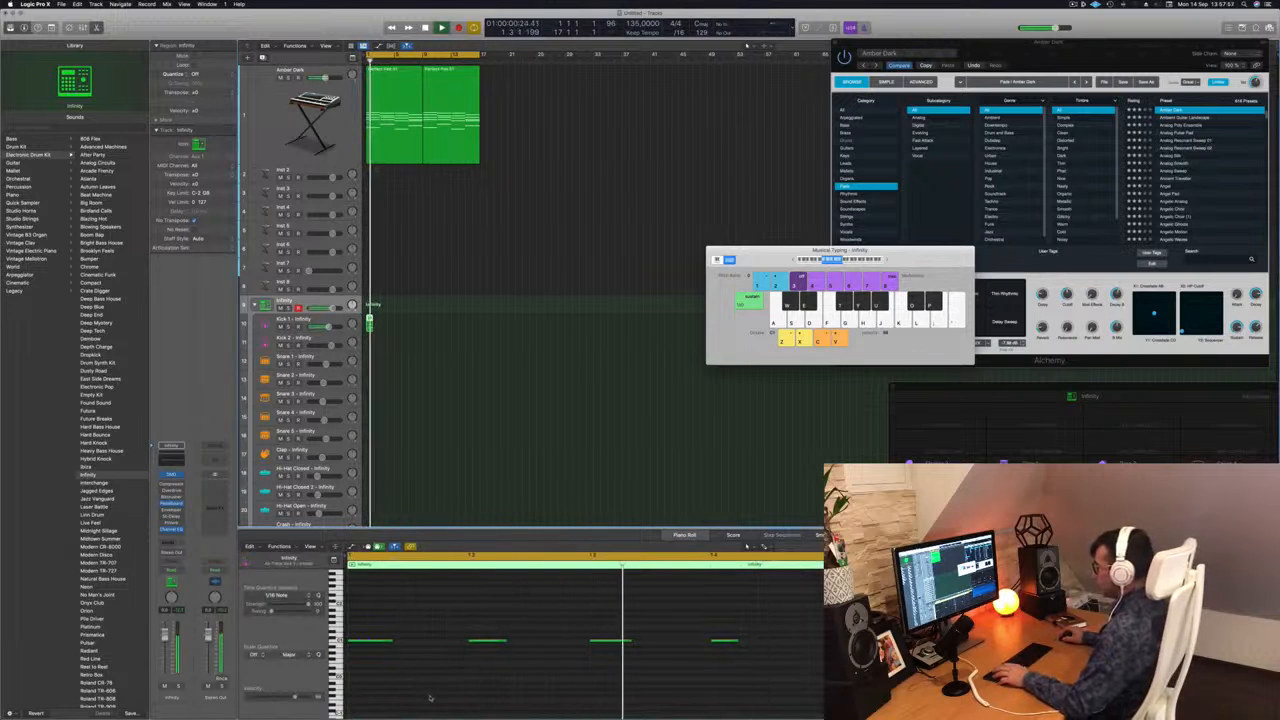
# Try the four Kick 1 notes three semitones higher during playback, and transpose them back down by the same amount.
pyautogui.moveTo(769, 625); pyautogui.dragTo(369, 675)
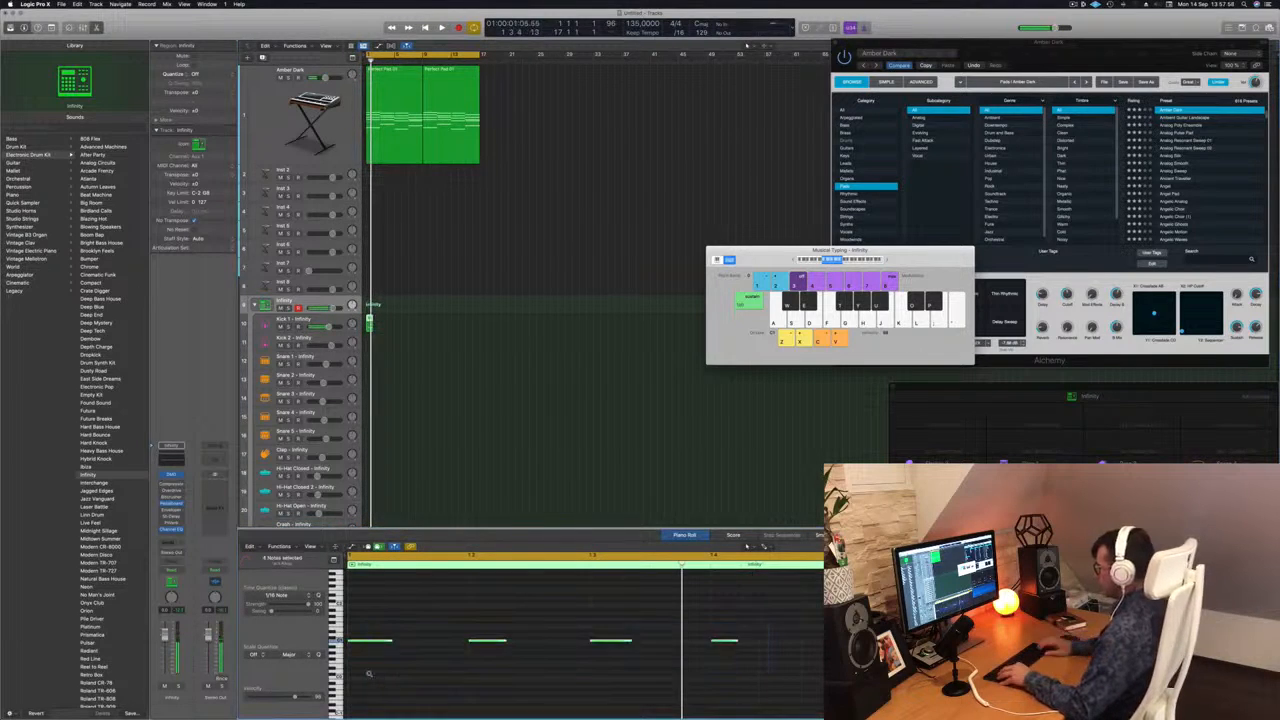
pyautogui.hotkey('alt', 'Up')
pyautogui.hotkey('alt', 'Up')
pyautogui.hotkey('alt', 'Up')
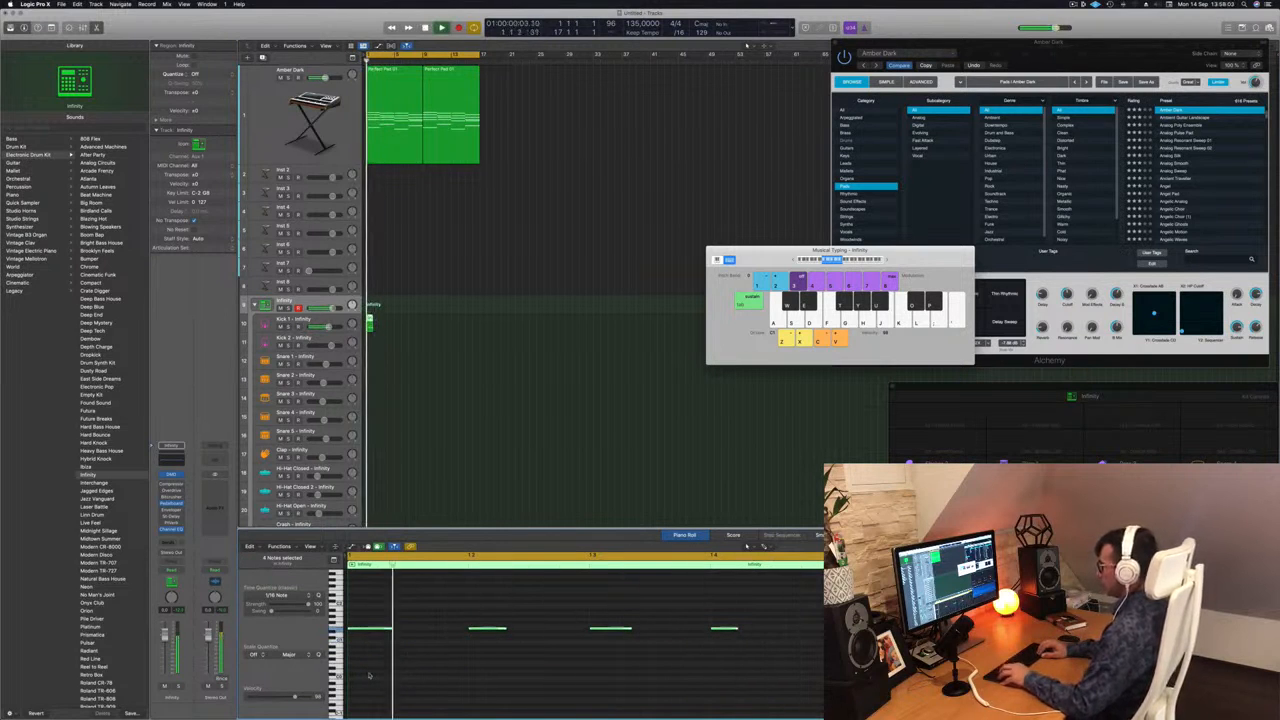
pyautogui.hotkey('alt', 'Down')
pyautogui.hotkey('alt', 'Down')
pyautogui.hotkey('alt', 'Down')
pyautogui.hotkey('alt', 'Down')
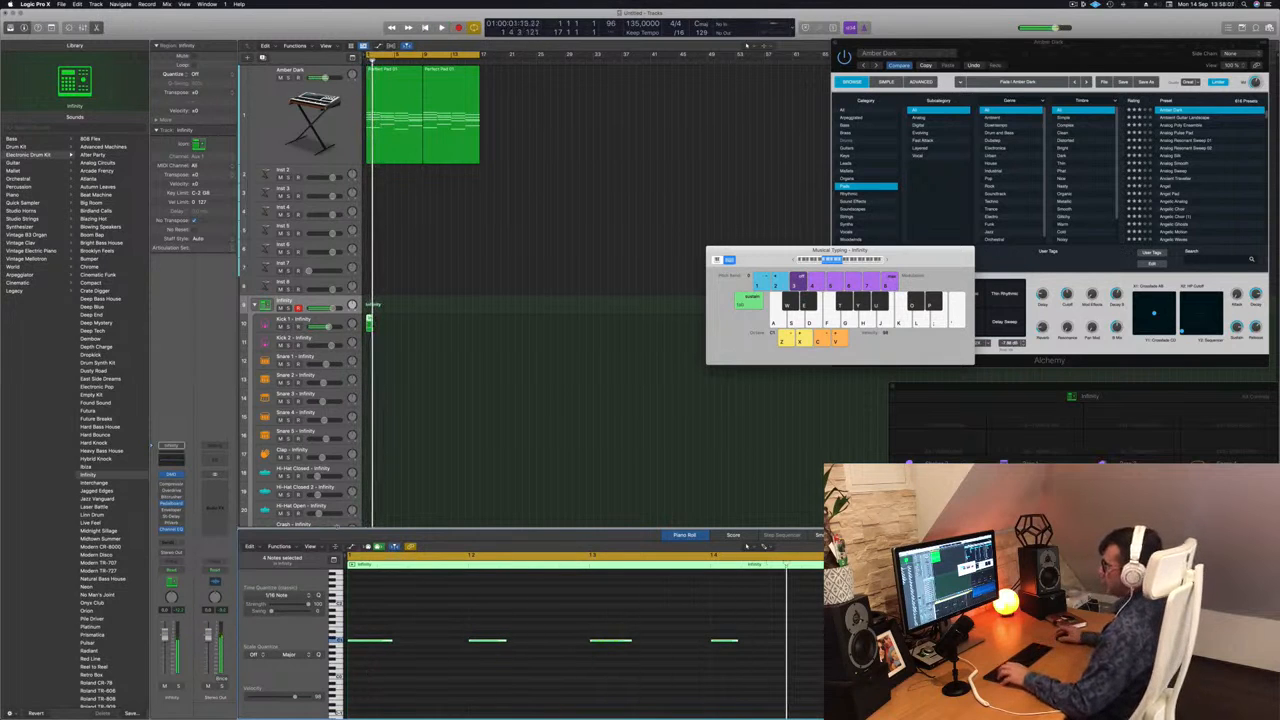
# Copy the kick region from Kick 1 to the Kick 2 subtrack and mute Kick 2 during playback.
pyautogui.press('space')
pyautogui.moveTo(369, 321); pyautogui.dragTo(371, 348)
pyautogui.press('space')
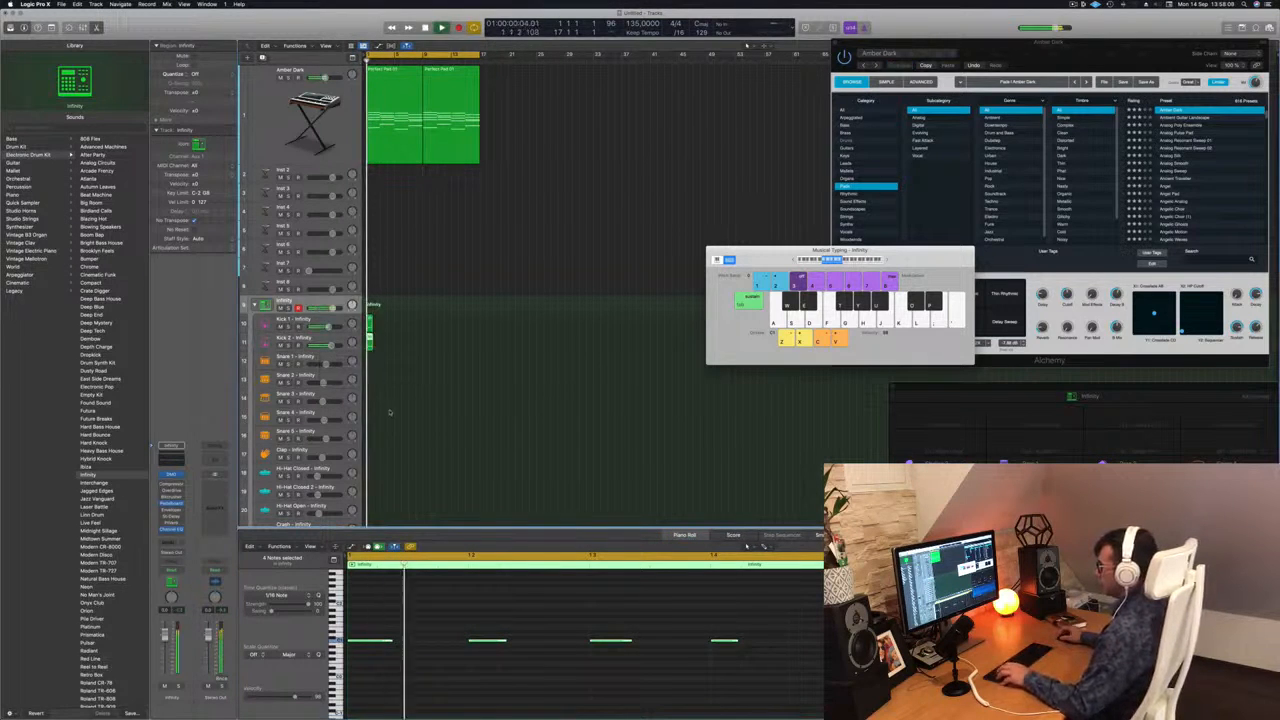
# Duplicate the one-bar Kick 1 region repeatedly until it fills 16 bars, matching the length of the pad regions.
pyautogui.click(372, 324)
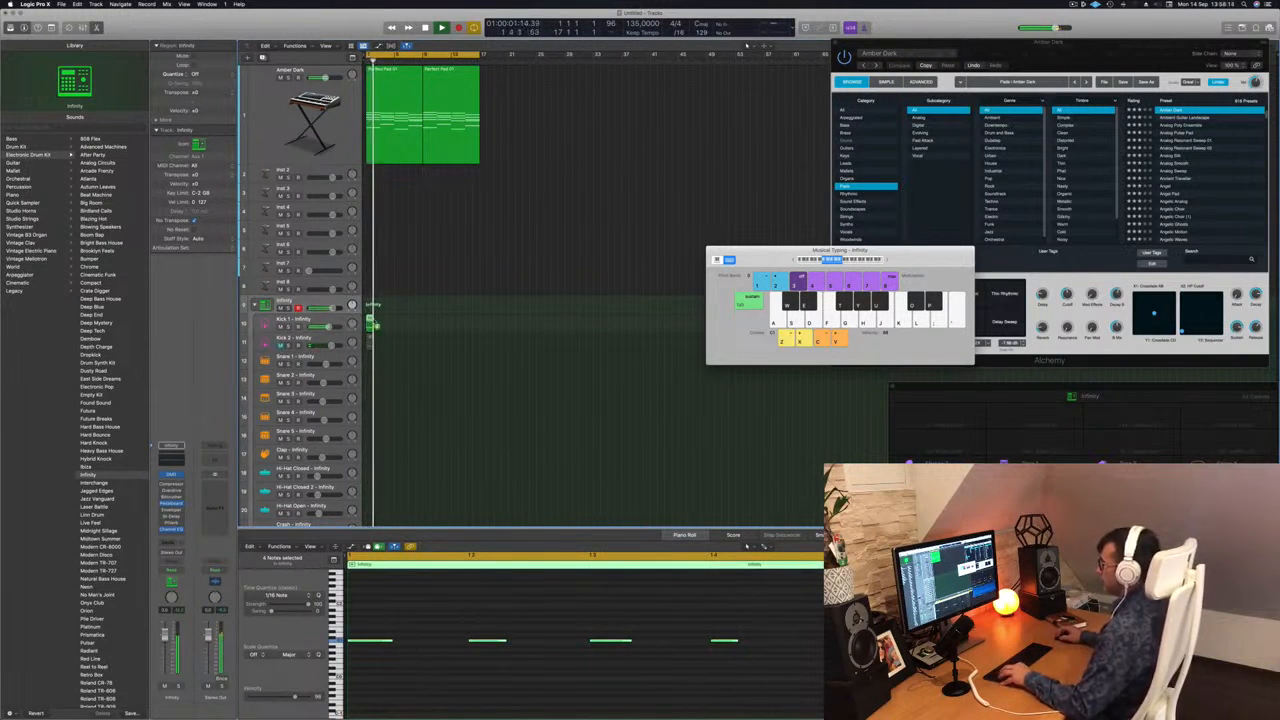
pyautogui.moveTo(375, 325); pyautogui.dragTo(375, 325)
pyautogui.moveTo(390, 326); pyautogui.dragTo(429, 329)
pyautogui.click(398, 350)
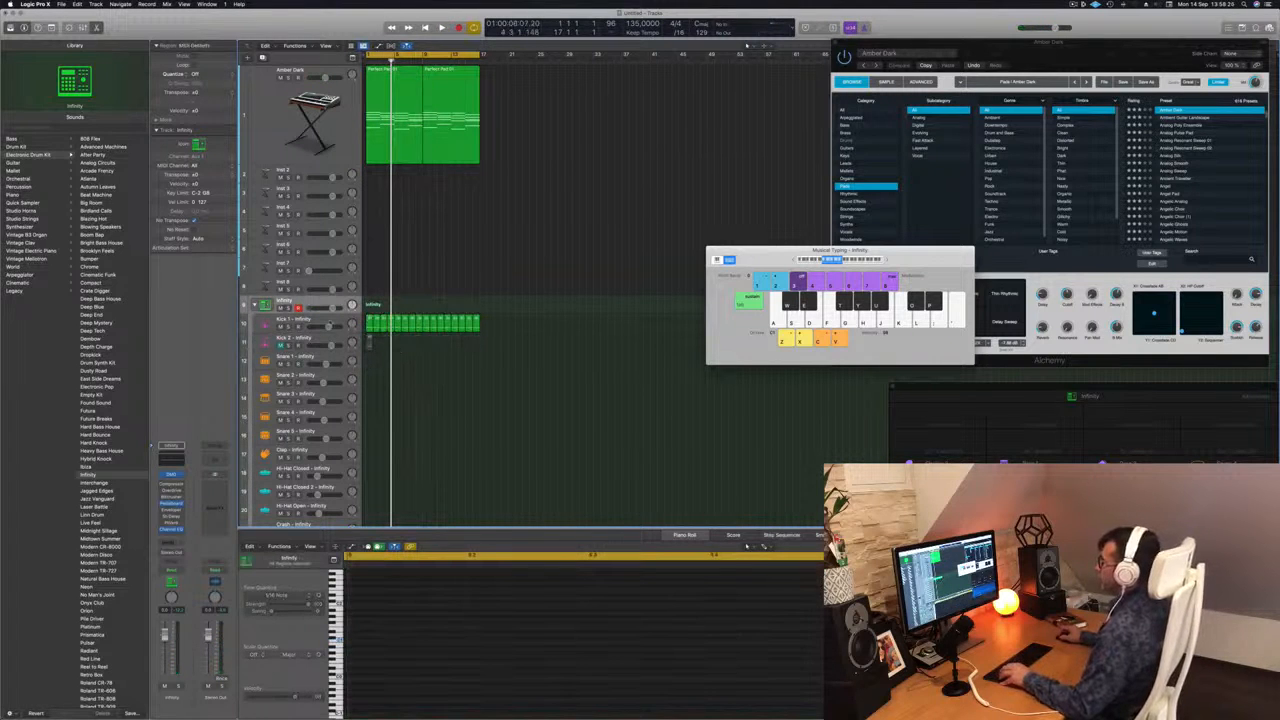
# Make the Kick 1 track taller, select it with all its regions and play the kick pattern.
pyautogui.click(326, 316)
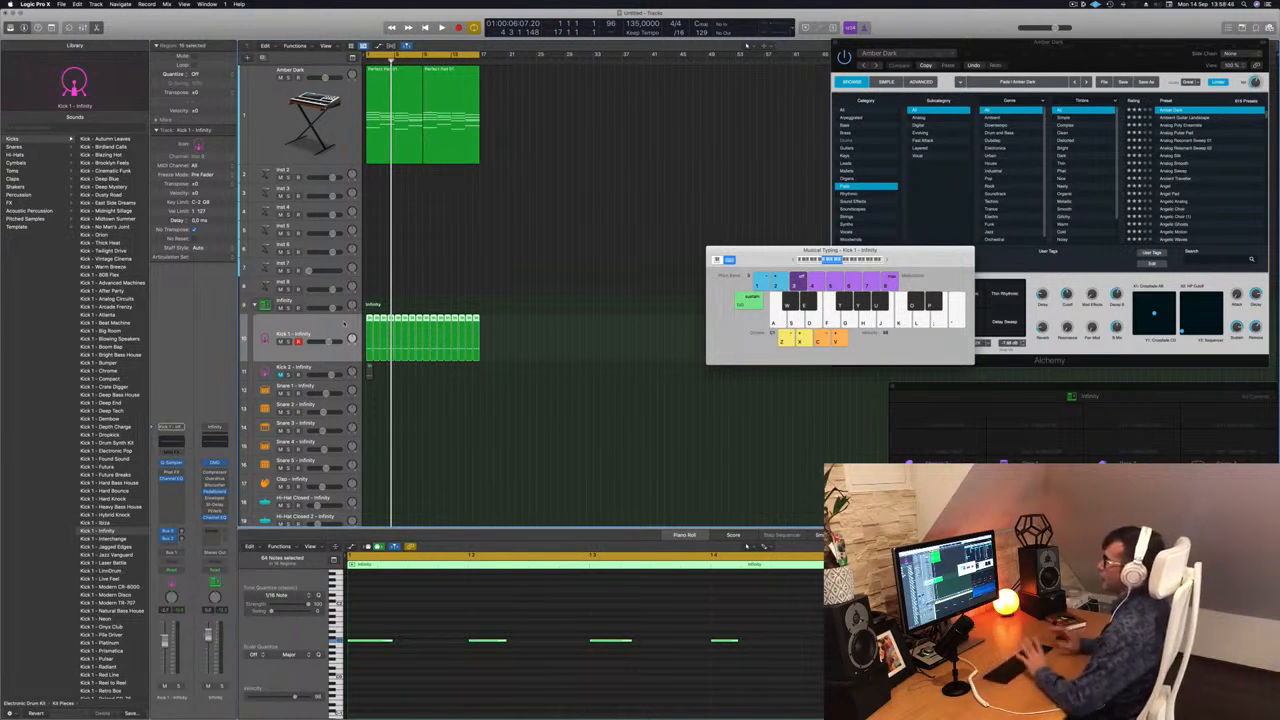
pyautogui.press('space')
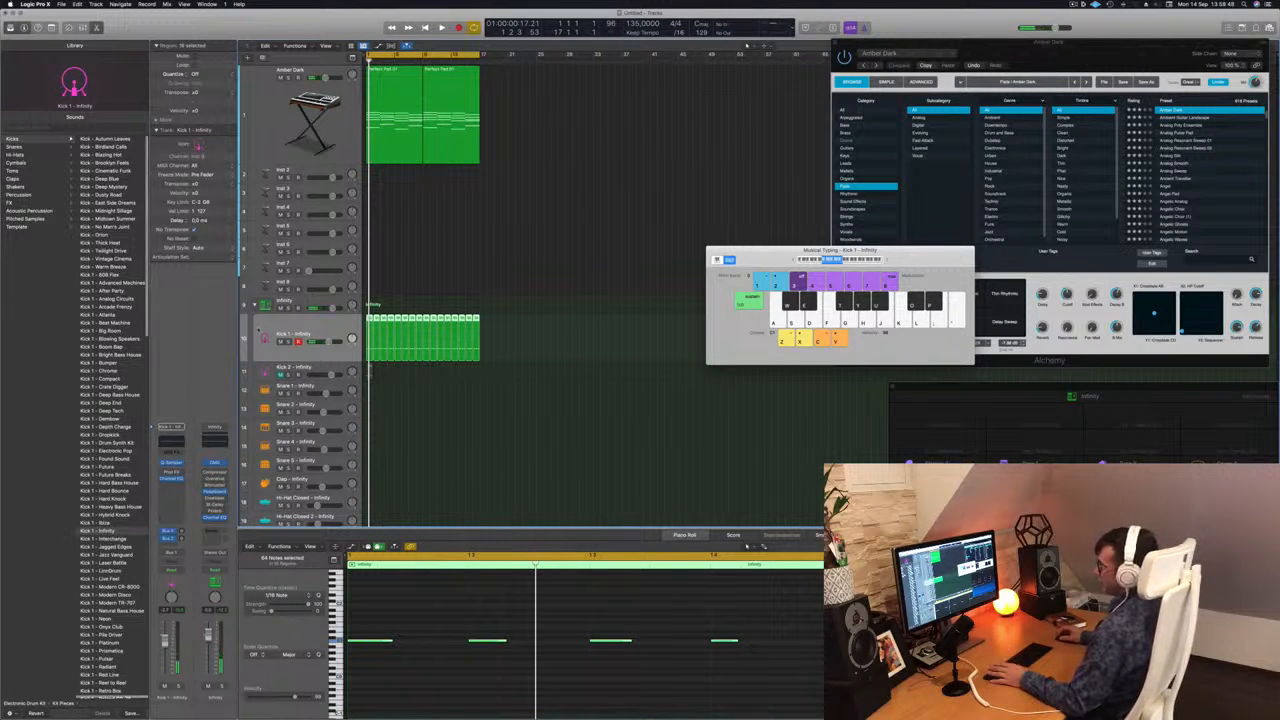
pyautogui.click(320, 301)
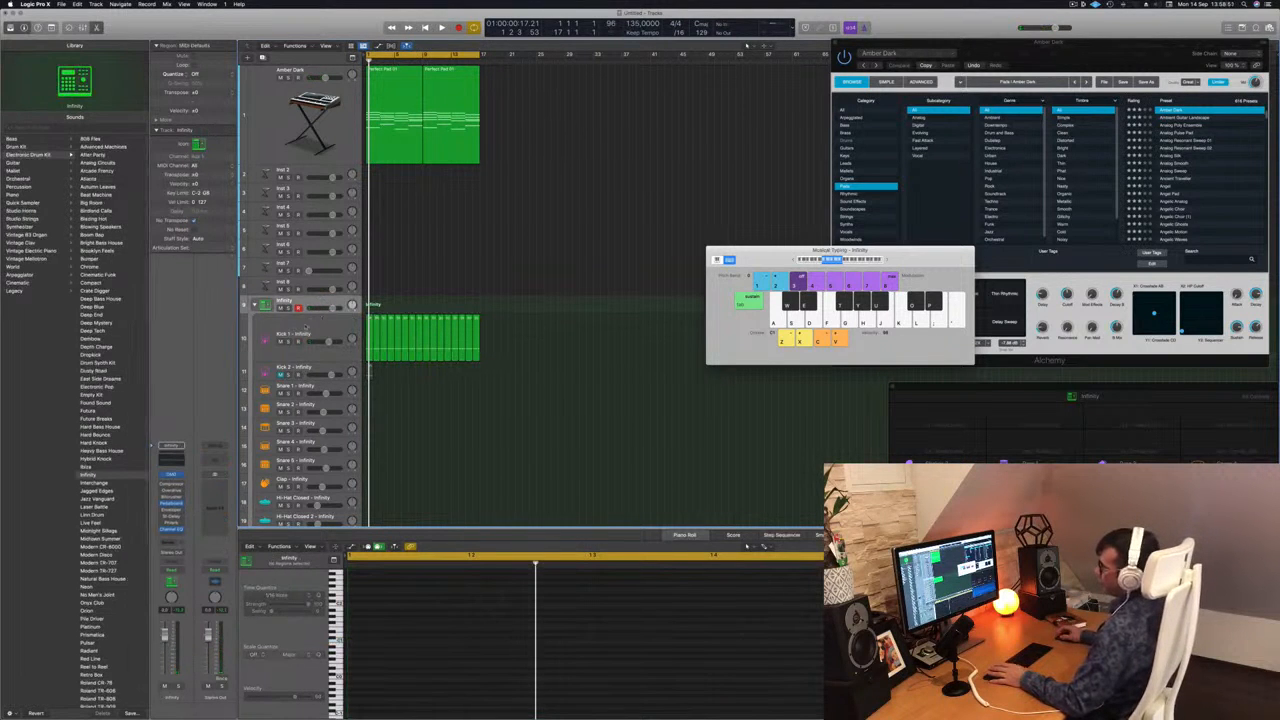
pyautogui.click(316, 330)
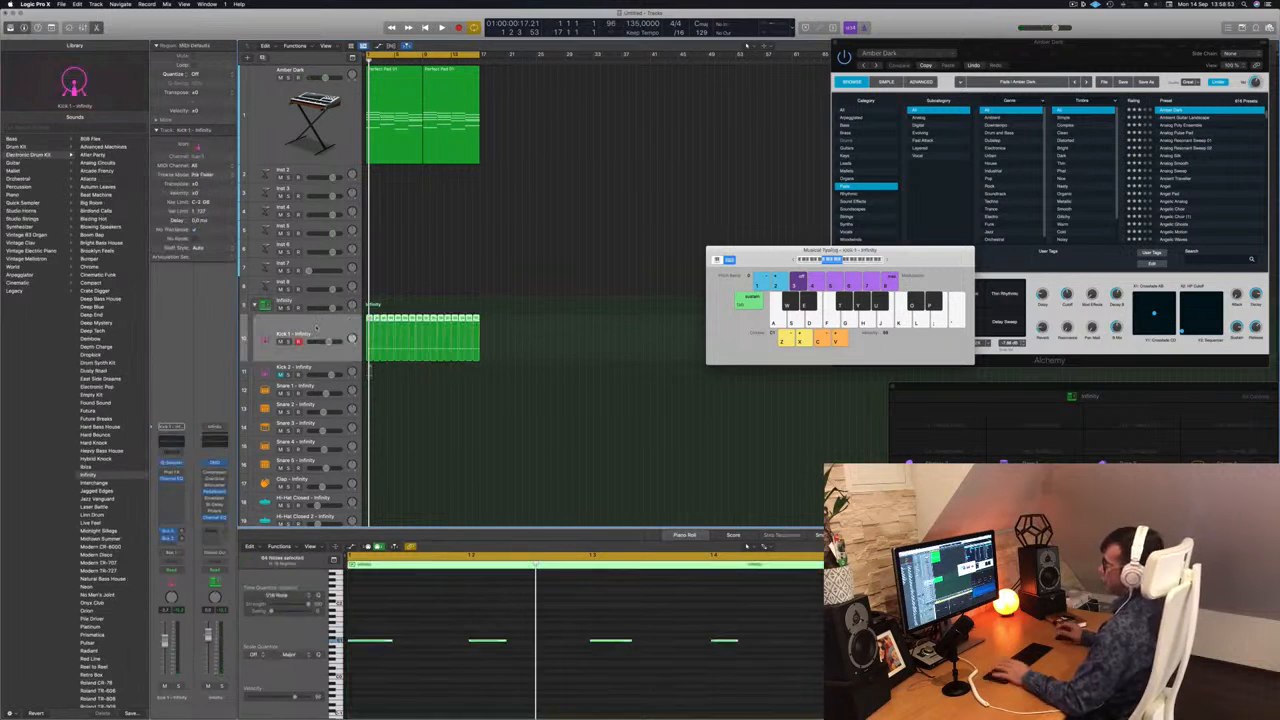
pyautogui.press('space')
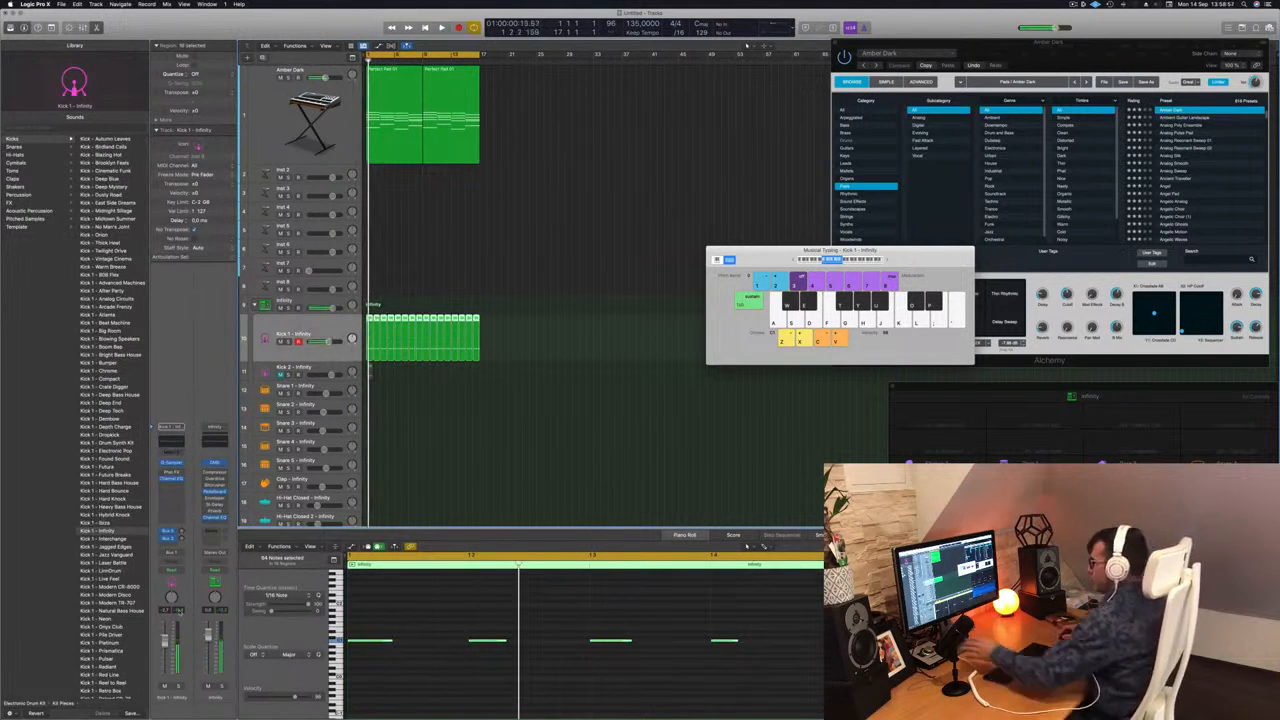
pyautogui.press('space')
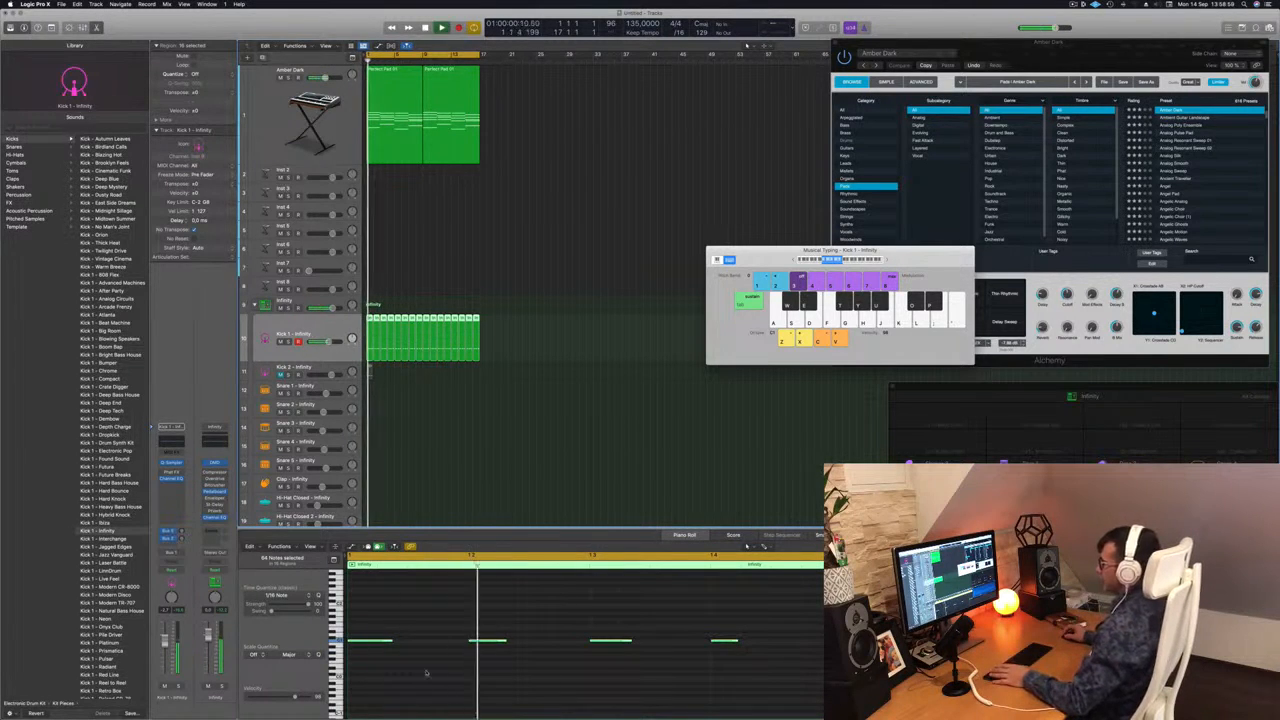
pyautogui.press('space')
# Transpose all the selected Kick 1 notes slightly higher in the Piano Roll and play them together with the pad.
pyautogui.scroll(-5, 417, 674)
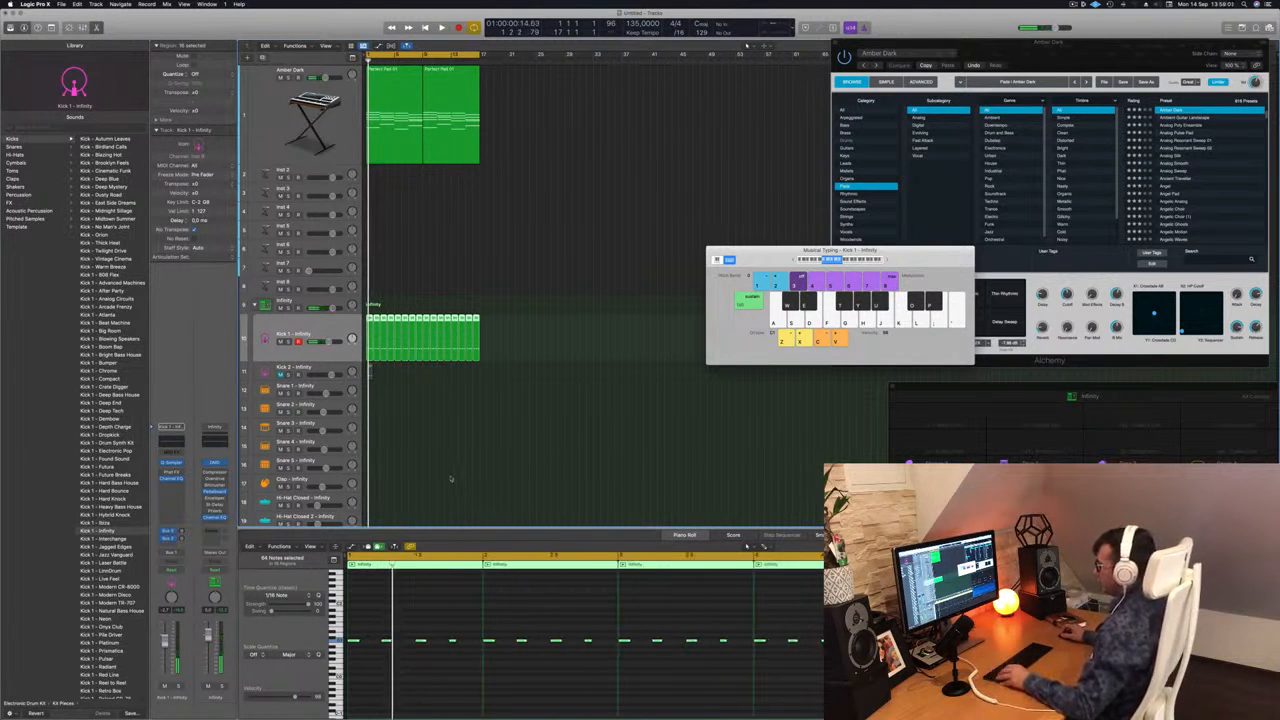
pyautogui.click(388, 618)
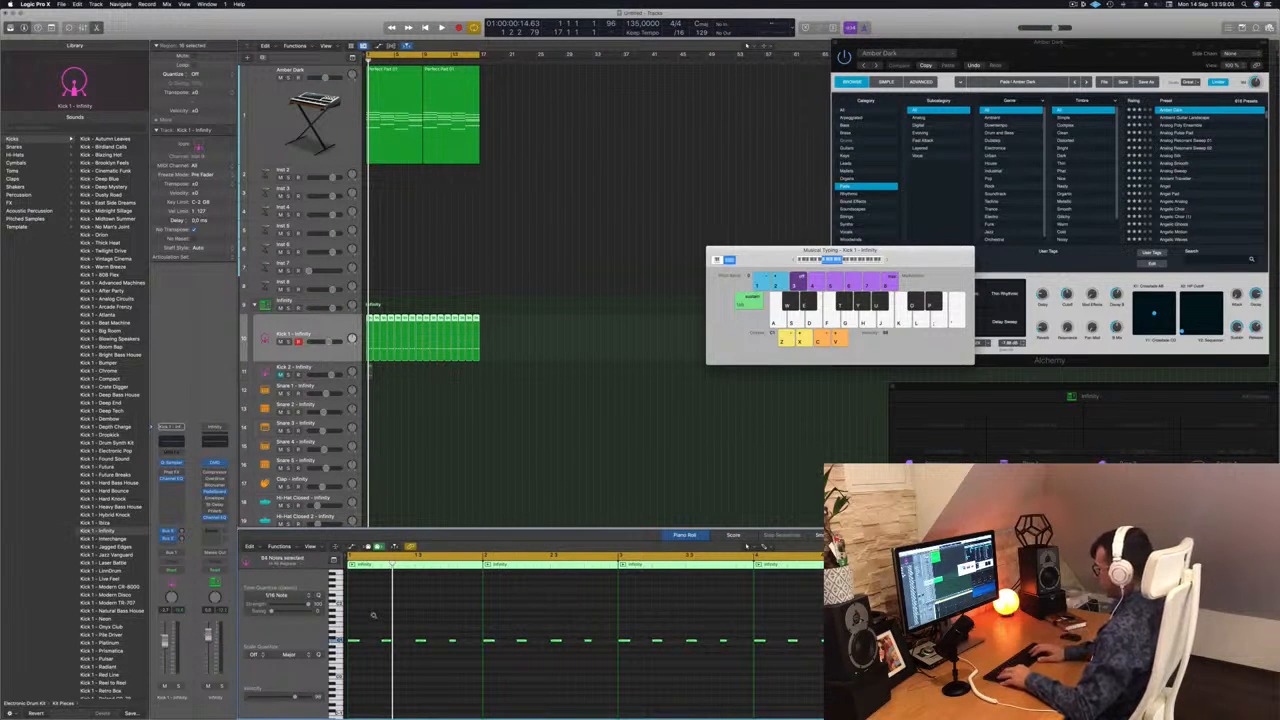
pyautogui.press('space')
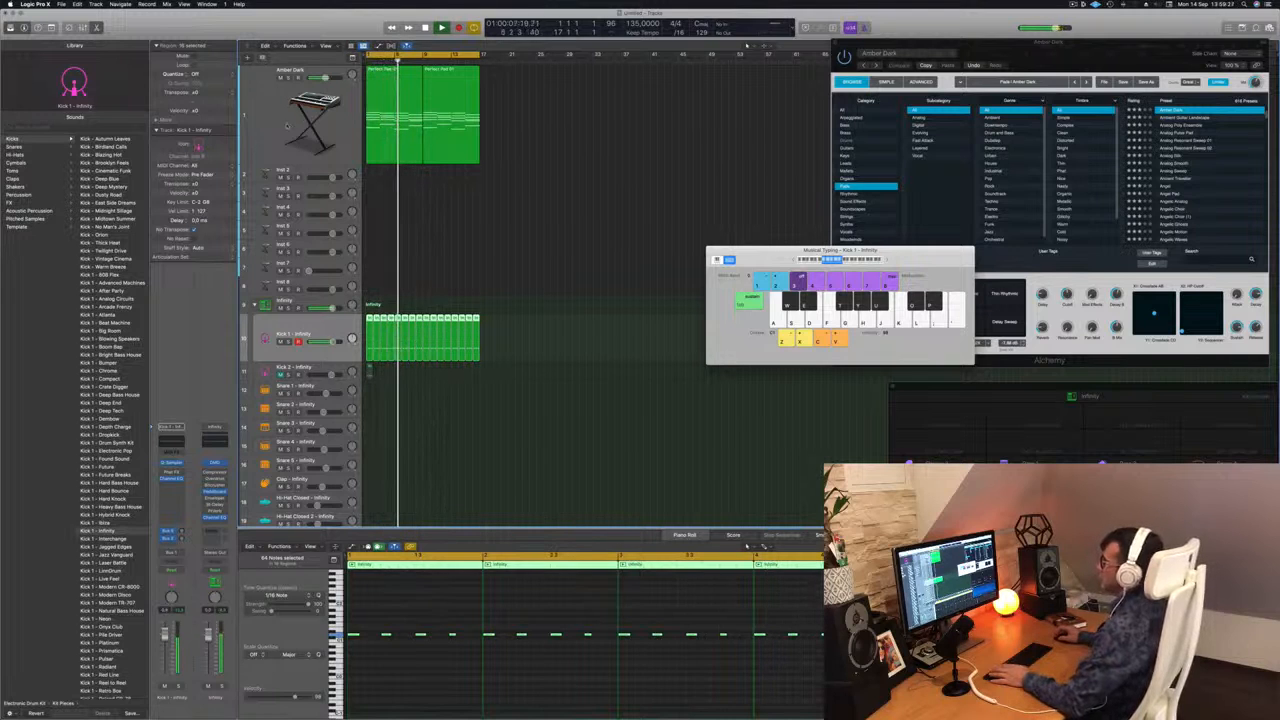
# Play the Amber Dark pad with the kick from the start while viewing its Alchemy synth settings, and close the synth.
pyautogui.click(275, 118)
pyautogui.press('space')
pyautogui.click(172, 524)
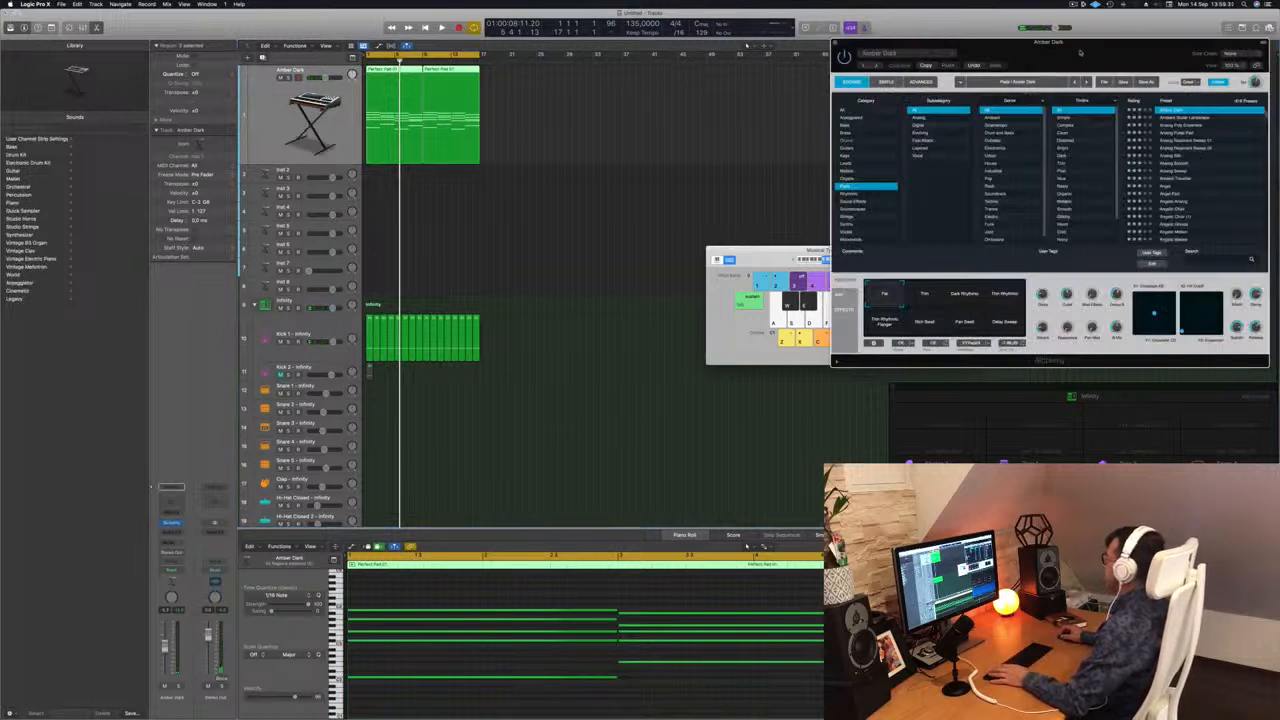
pyautogui.moveTo(1081, 53); pyautogui.dragTo(904, 61)
pyautogui.press('space')
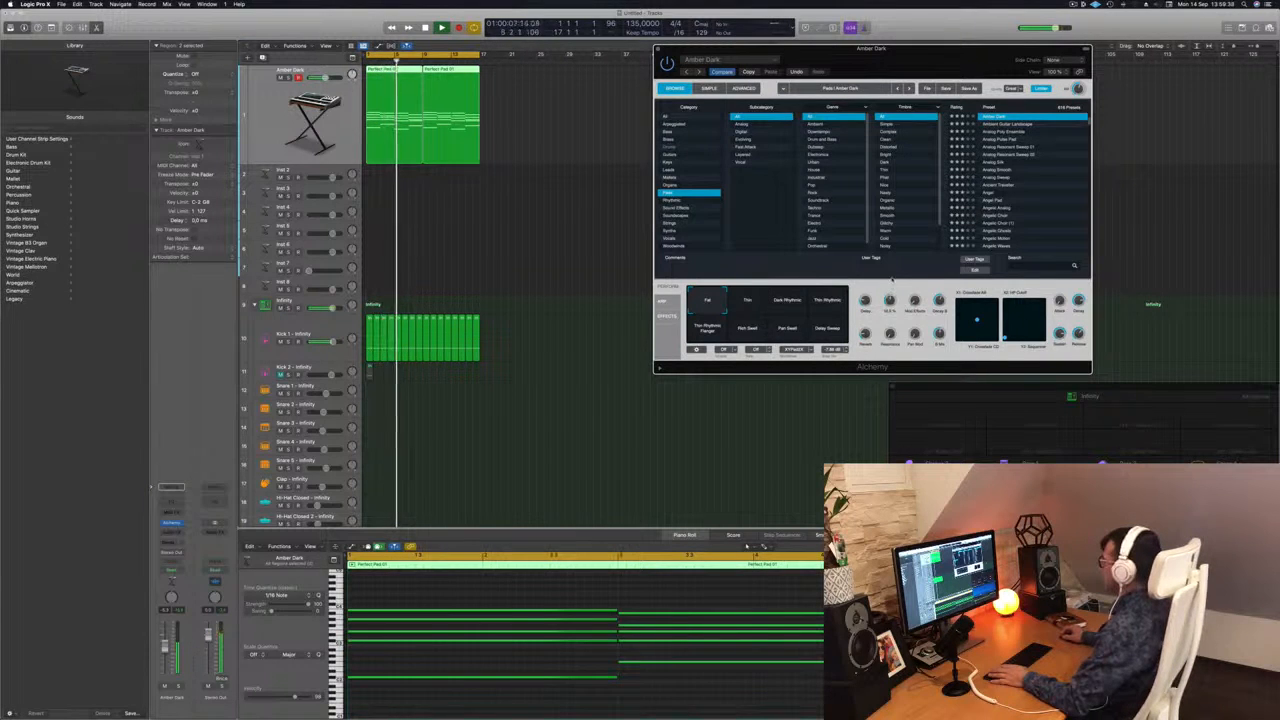
pyautogui.press('Return')
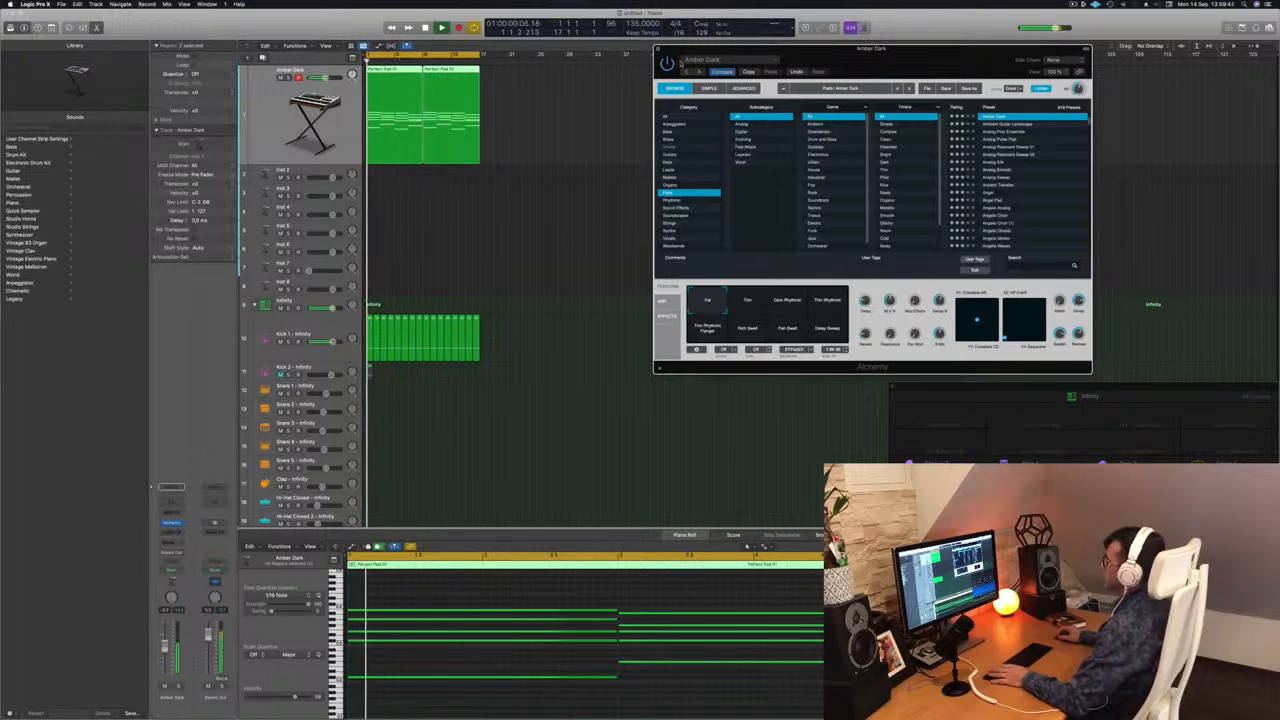
pyautogui.click(658, 49)
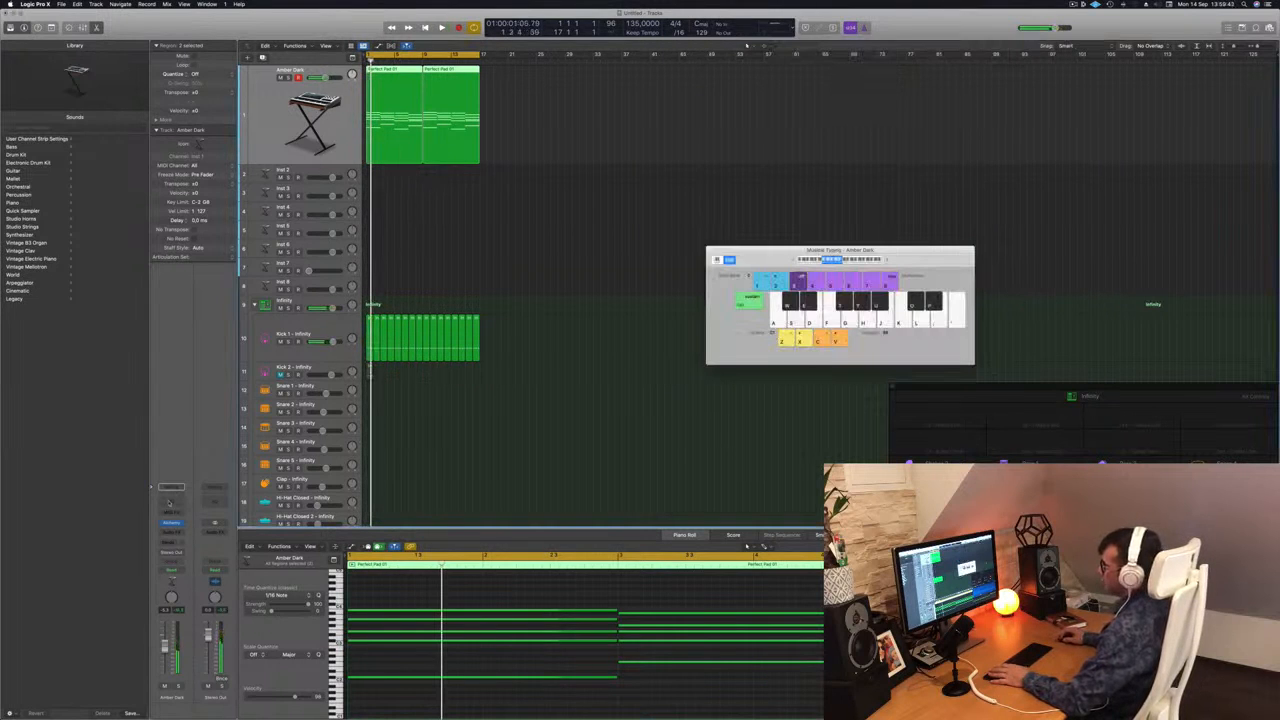
# Add a Channel EQ to the Amber Dark track and low-pass the pad at about 650 Hz with an adjusted filter slope.
pyautogui.click(170, 500)
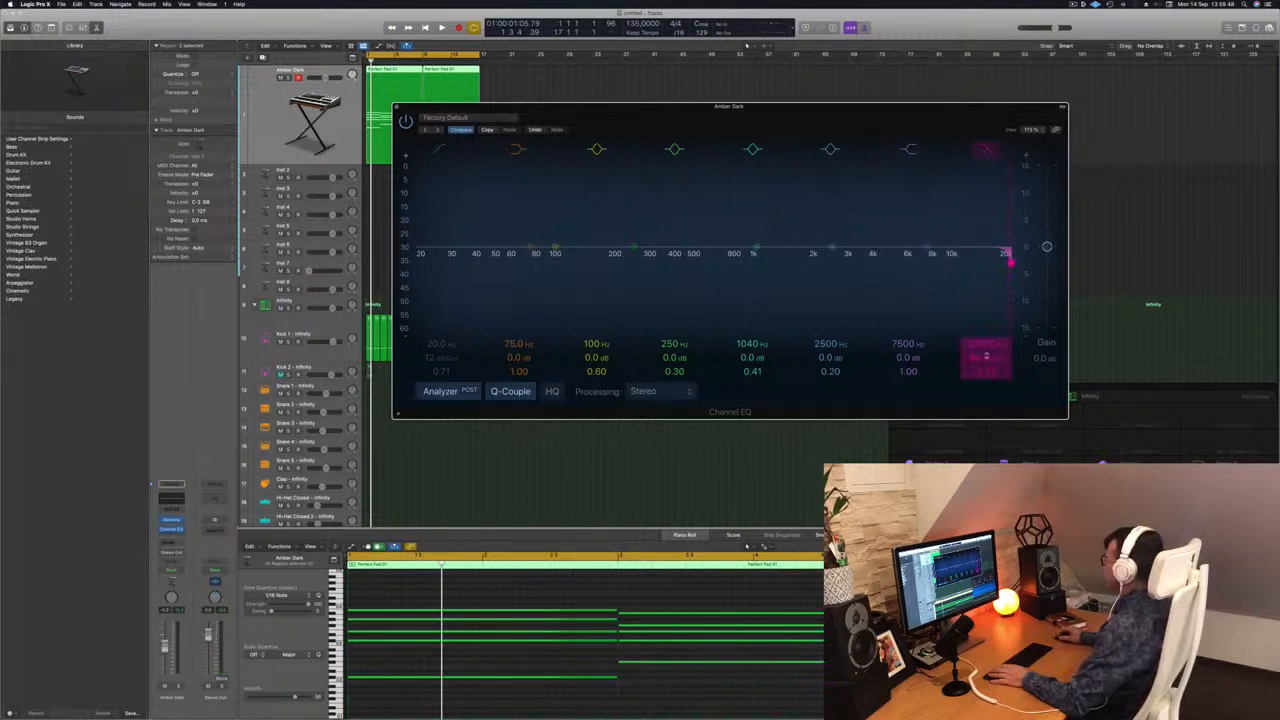
pyautogui.moveTo(1009, 262); pyautogui.dragTo(793, 262)
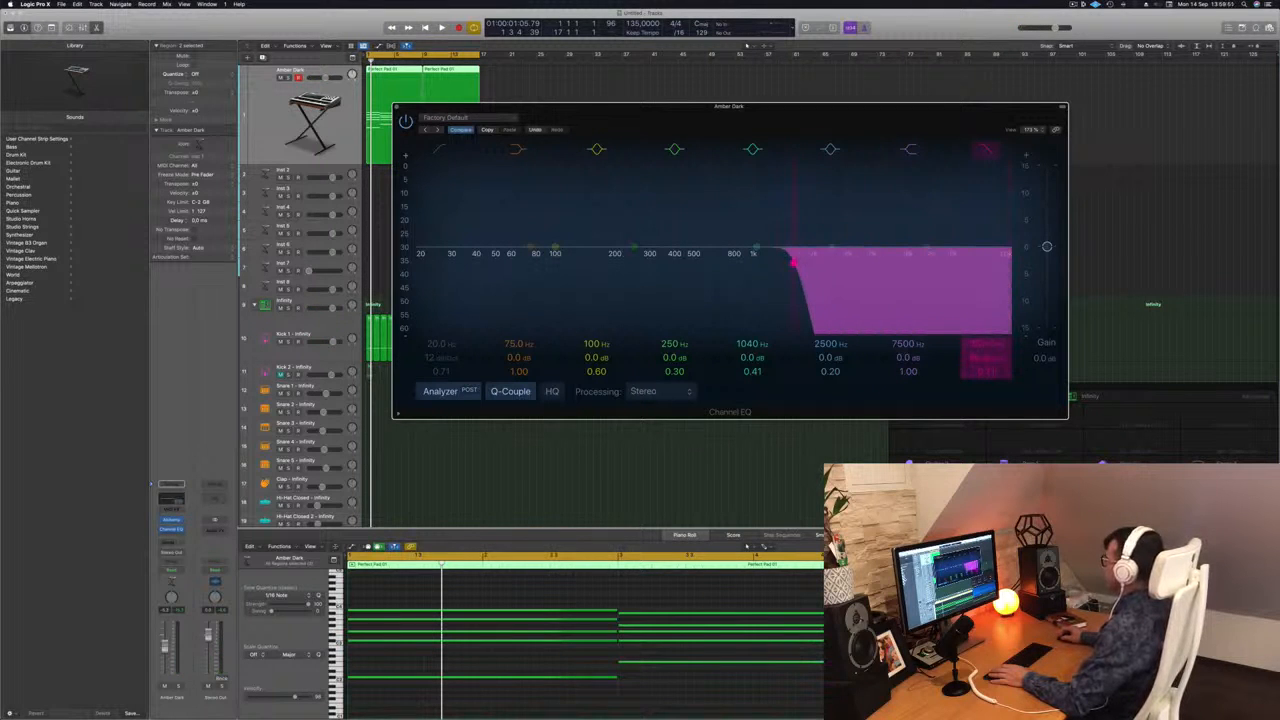
pyautogui.scroll(2, 794, 262)
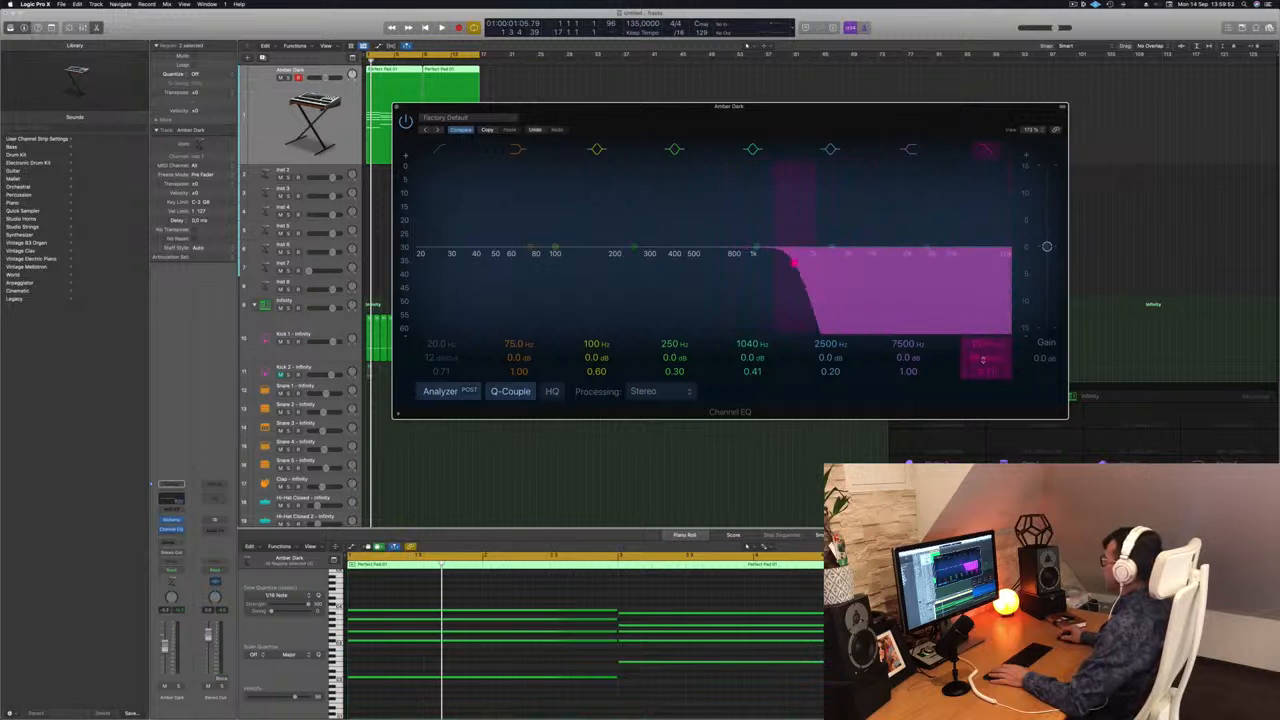
pyautogui.press('space')
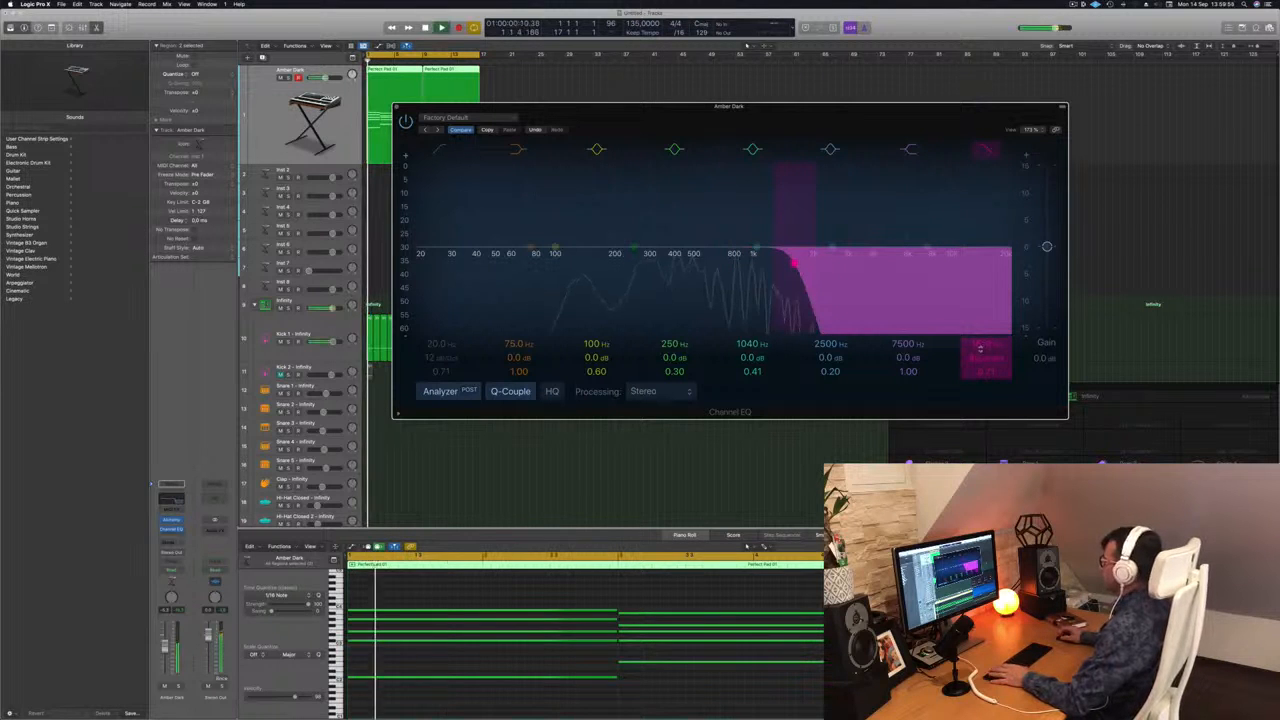
pyautogui.moveTo(794, 262); pyautogui.dragTo(718, 262)
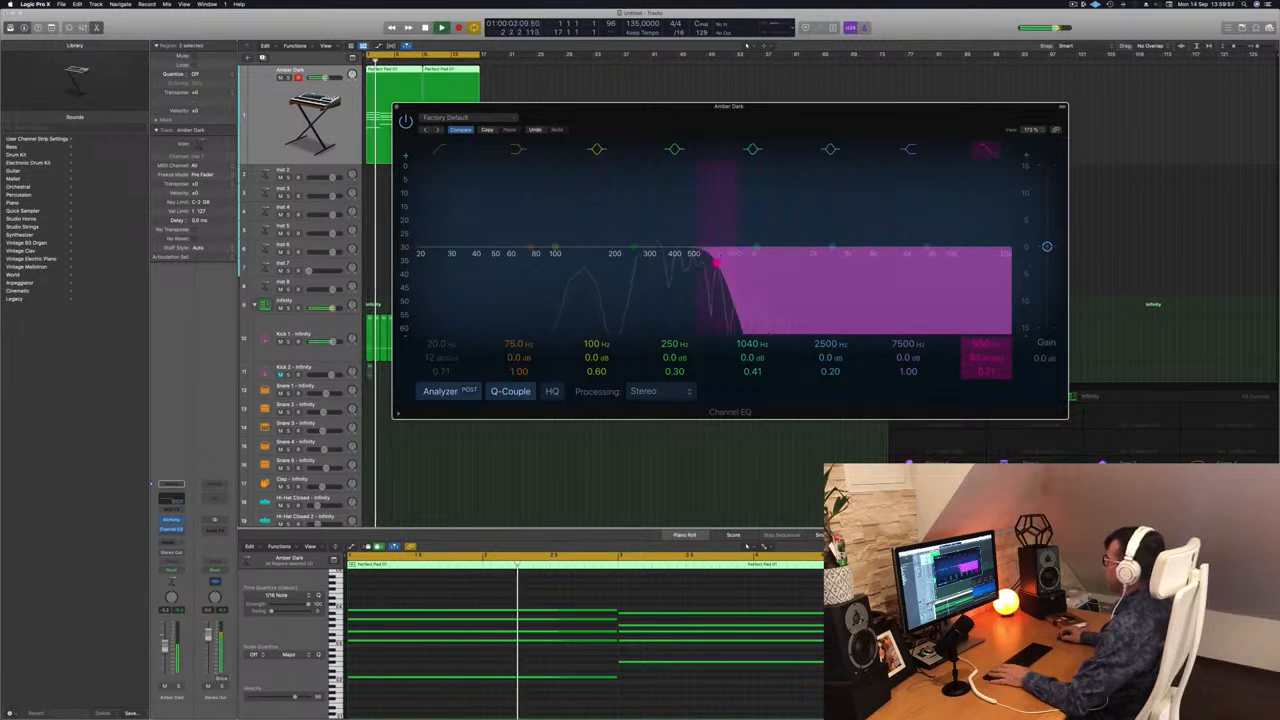
# Move the EQ window aside and copy the first Kick 1 region to bar 1 of the Snare 1 track.
pyautogui.moveTo(803, 125); pyautogui.dragTo(1190, 145)
pyautogui.click(460, 288)
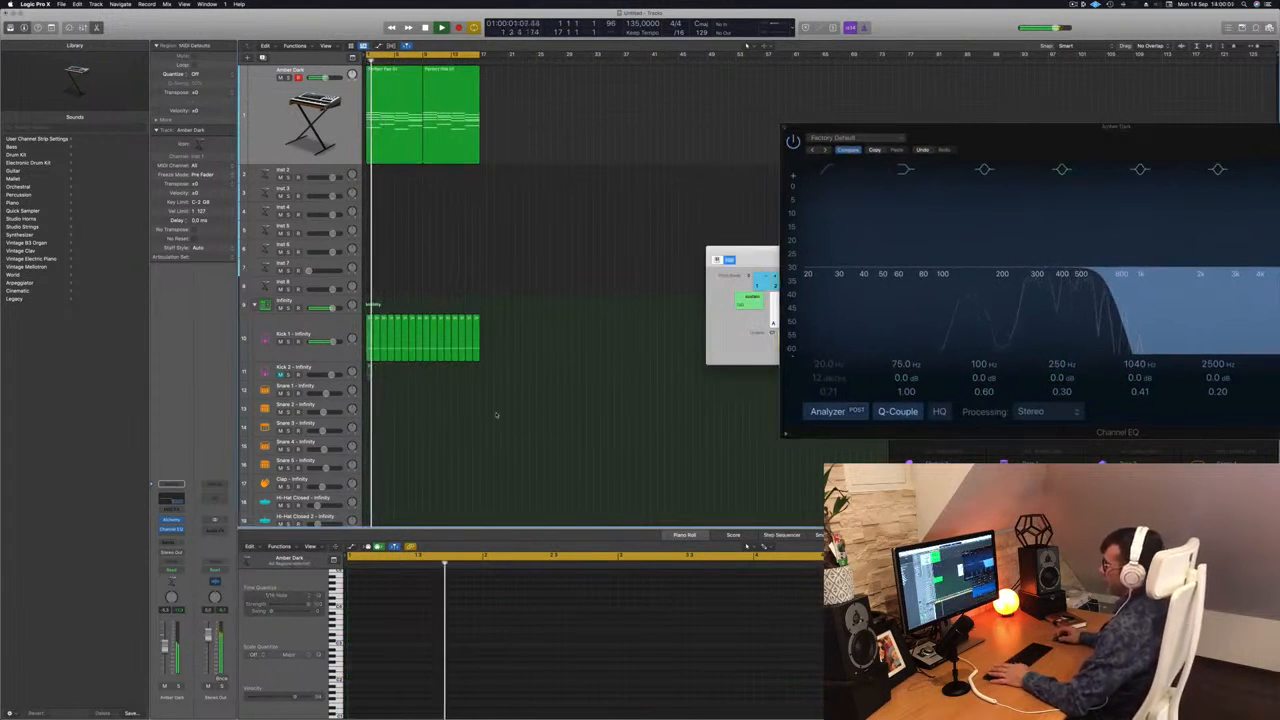
pyautogui.scroll(-3, 470, 370)
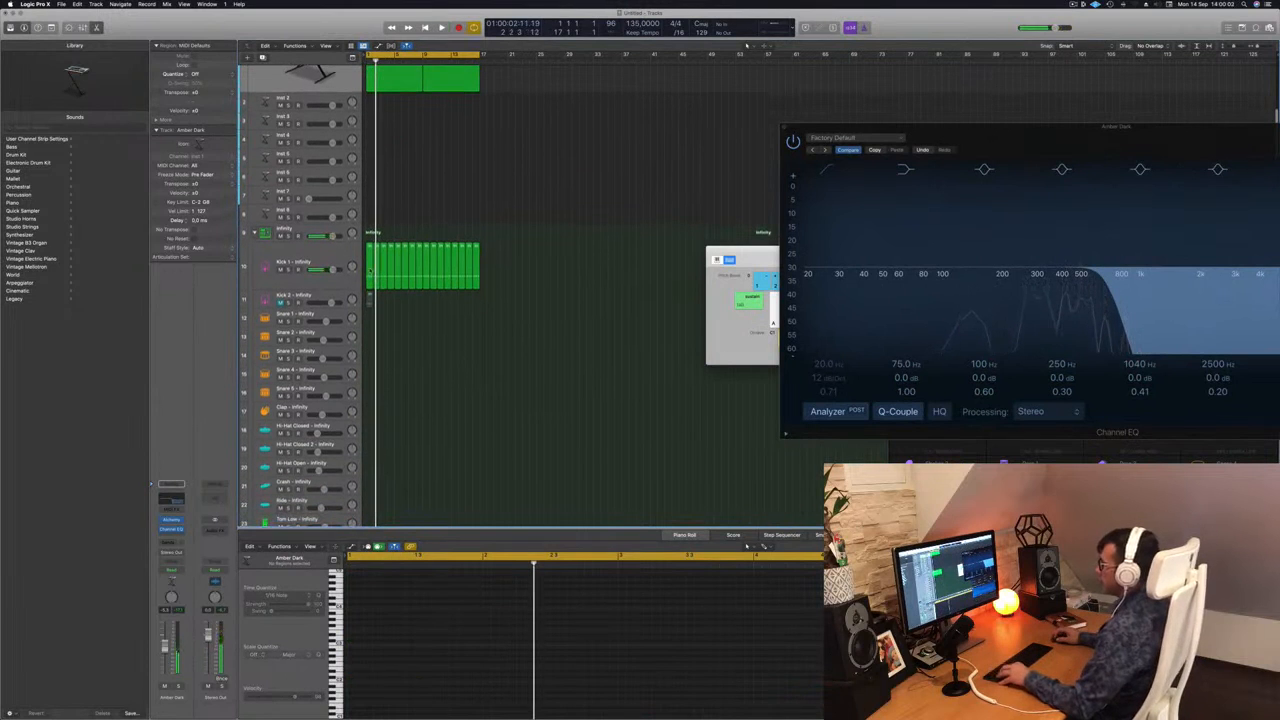
pyautogui.click(370, 273)
pyautogui.moveTo(370, 273); pyautogui.dragTo(370, 338)
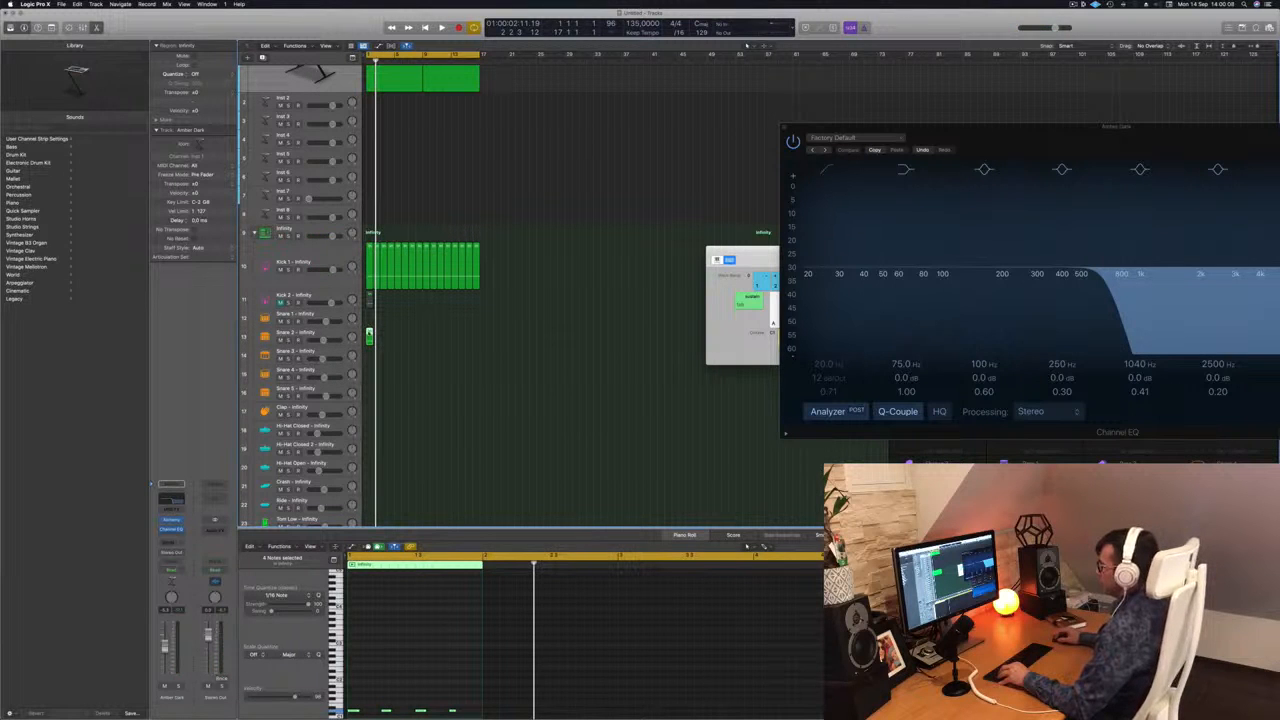
pyautogui.moveTo(370, 338); pyautogui.dragTo(370, 318)
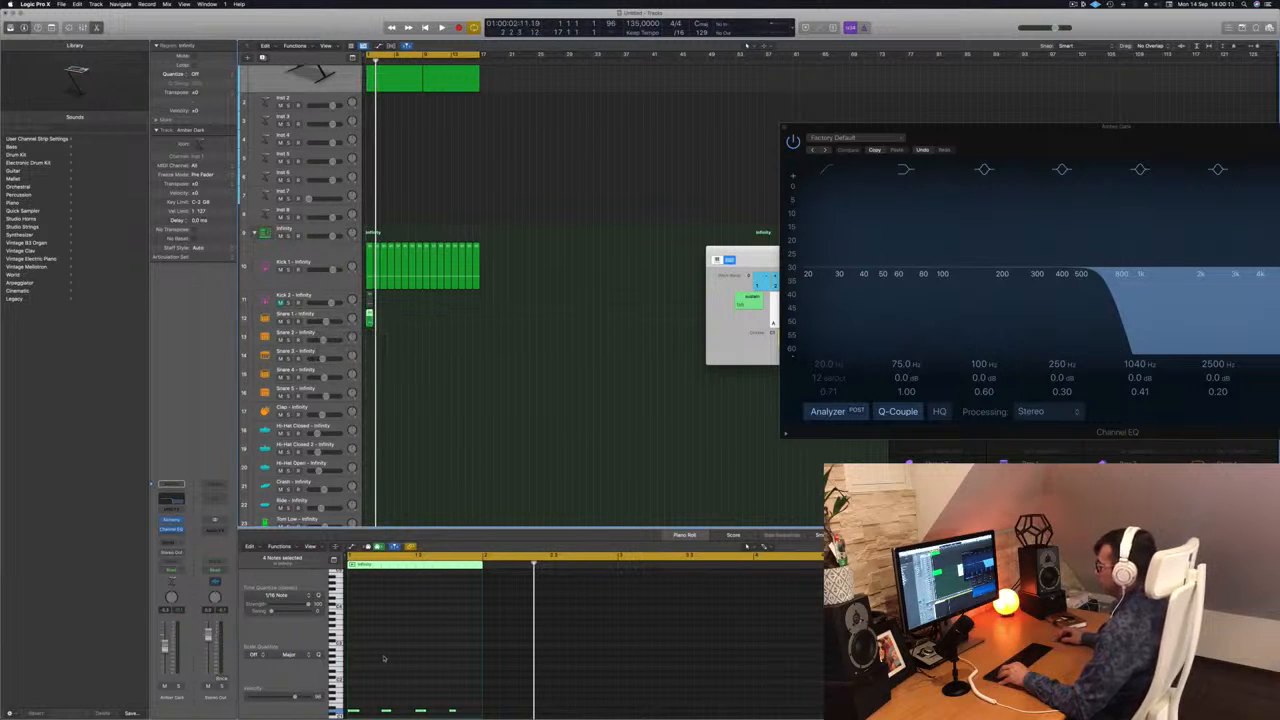
# Delete the Snare 1 notes on beats 1 and 3 and transpose the remaining notes on beats 2 and 4 higher.
pyautogui.scroll(-3, 386, 660)
pyautogui.moveTo(470, 669); pyautogui.dragTo(346, 690)
pyautogui.click(357, 681)
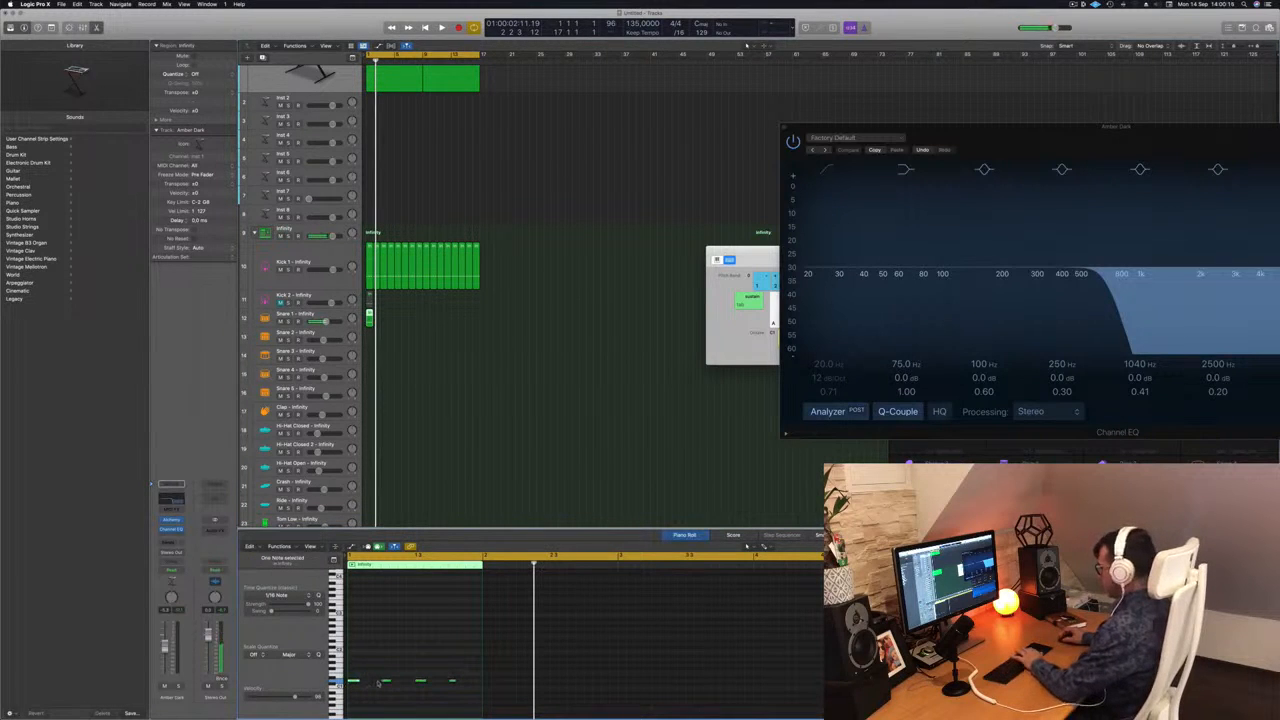
pyautogui.press('Delete')
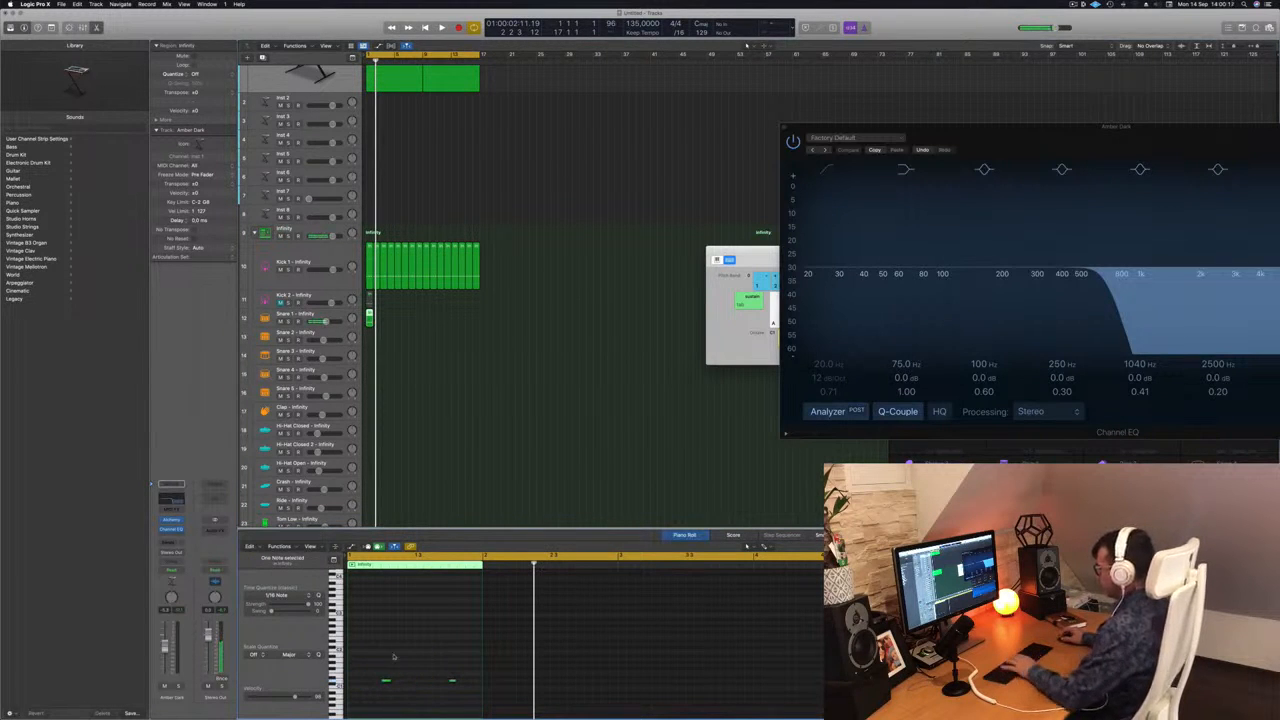
pyautogui.moveTo(376, 656); pyautogui.dragTo(460, 696)
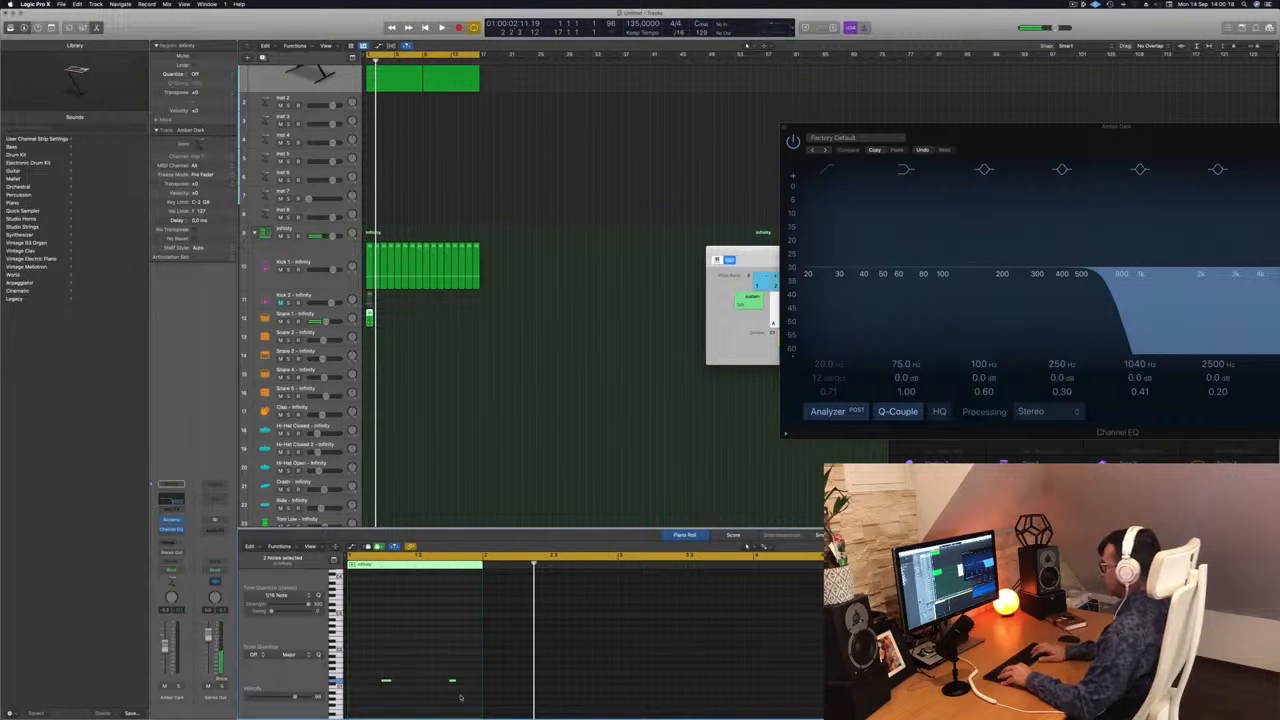
pyautogui.press('space')
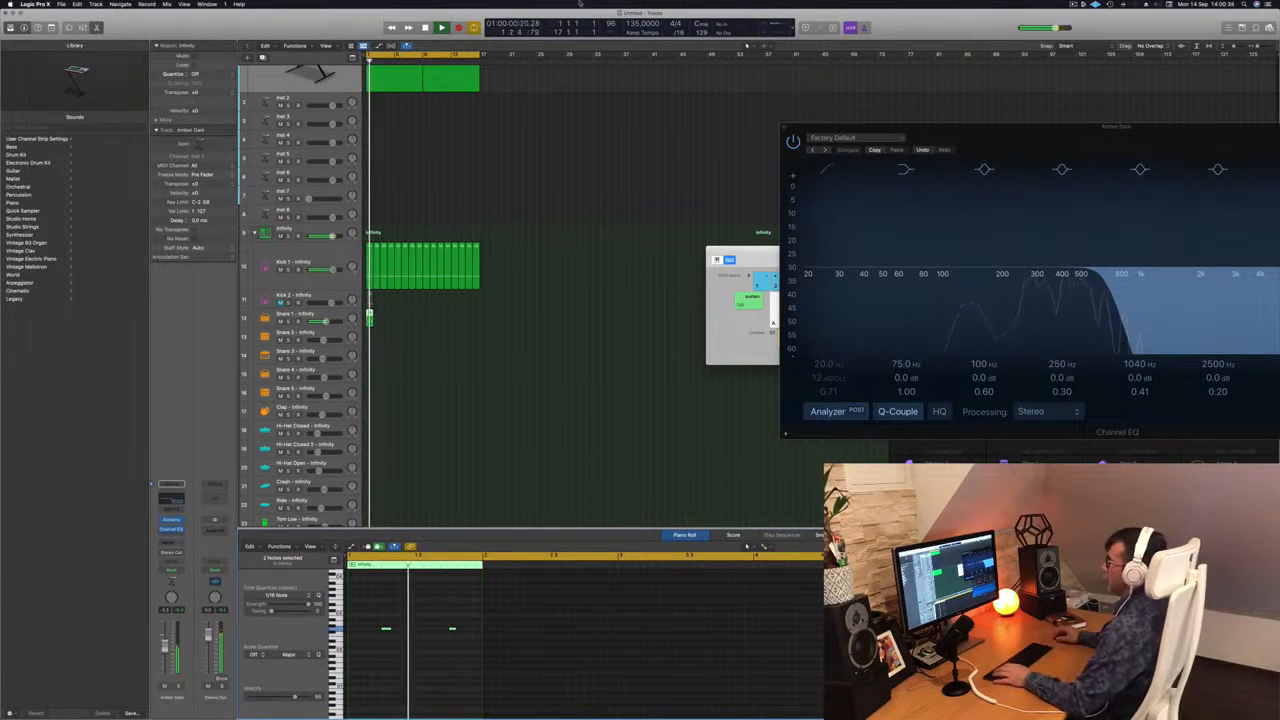
# Duplicate the one-bar Snare 1 region until it fills 16 bars, and play it with the kick and pad.
pyautogui.moveTo(369, 318); pyautogui.dragTo(432, 323)
pyautogui.press('space')
pyautogui.scroll(-1, 390, 355)
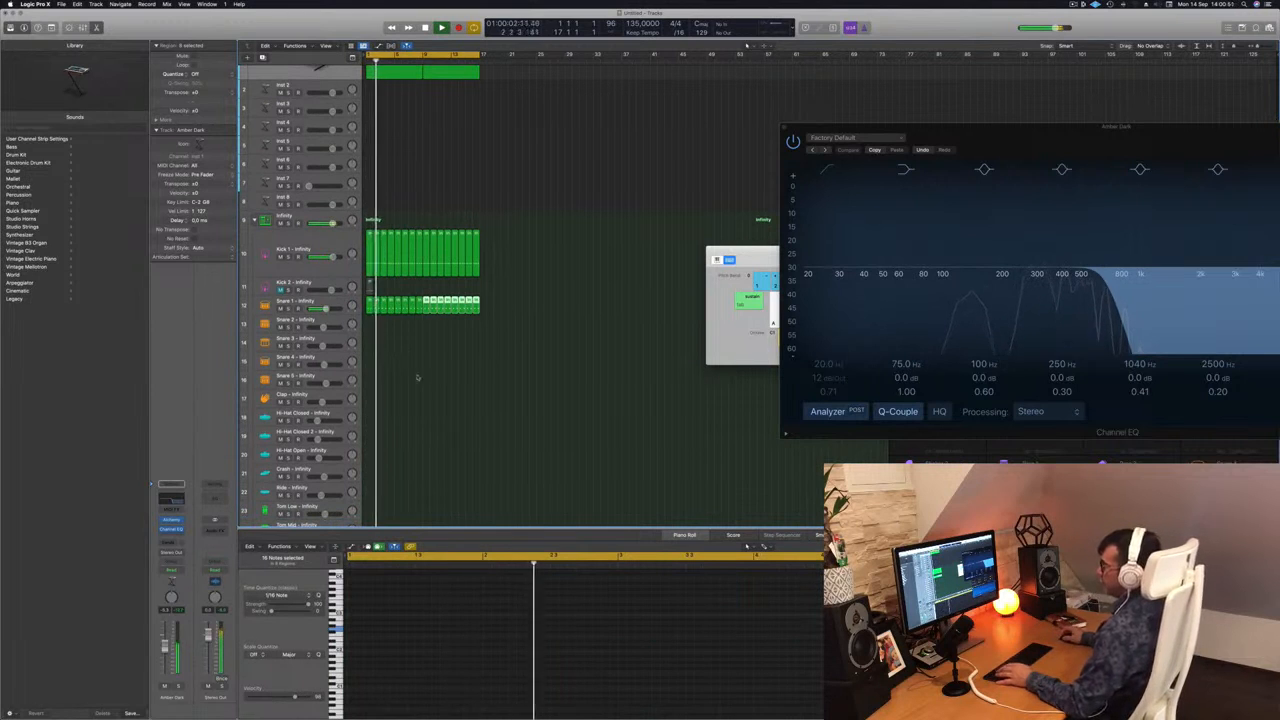
pyautogui.scroll(-2, 426, 383)
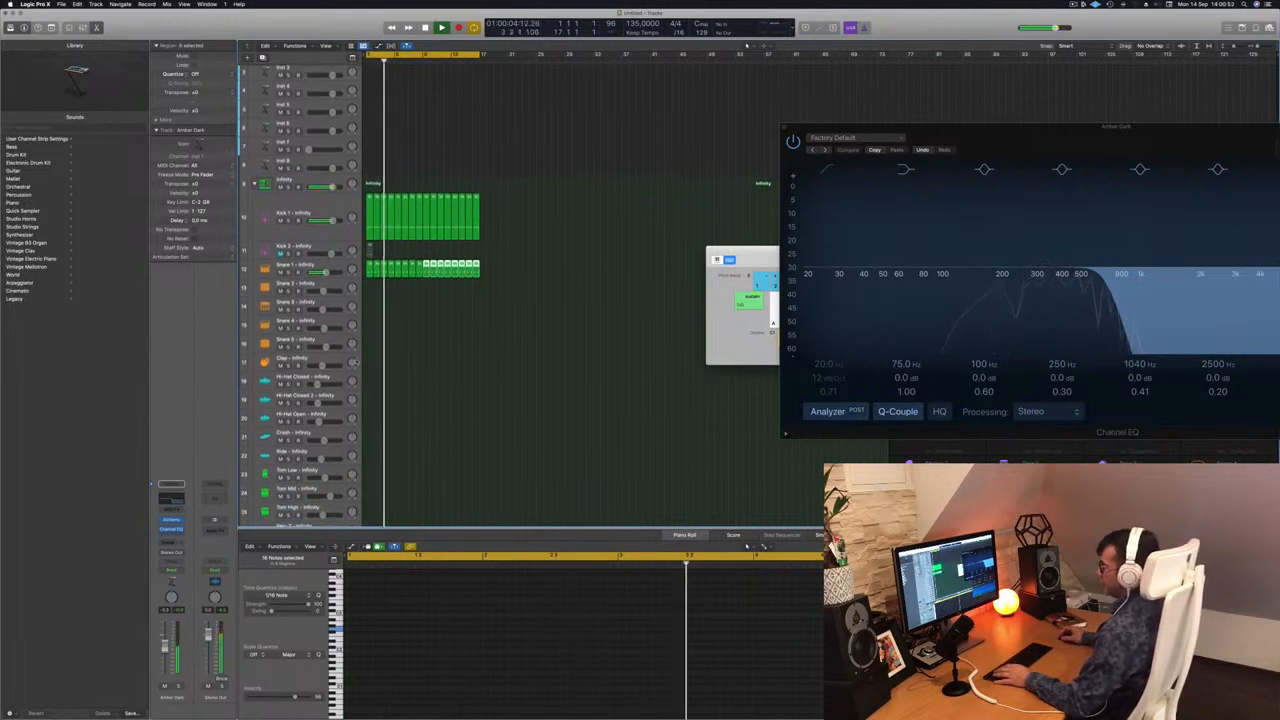
# Copy the first Snare 1 region to bar 1 of the Hi-Hat Open track.
pyautogui.click(370, 266)
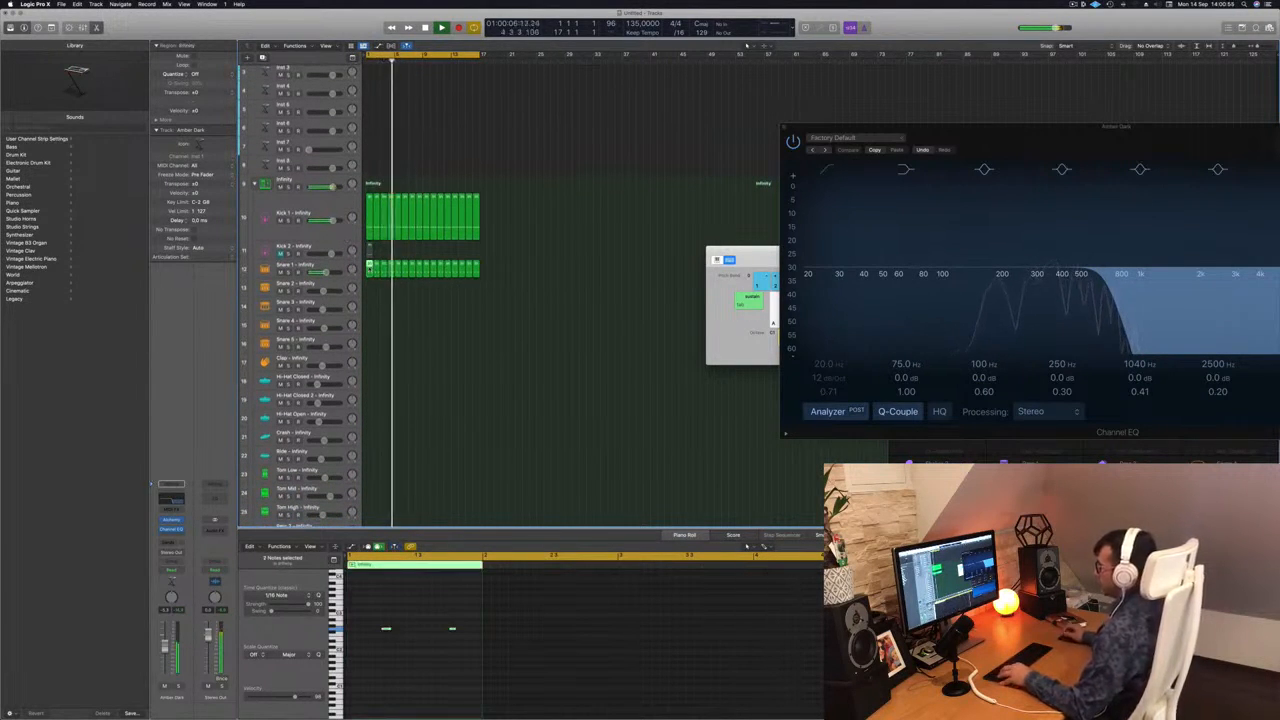
pyautogui.moveTo(370, 268); pyautogui.dragTo(371, 426)
pyautogui.moveTo(372, 615); pyautogui.dragTo(490, 663)
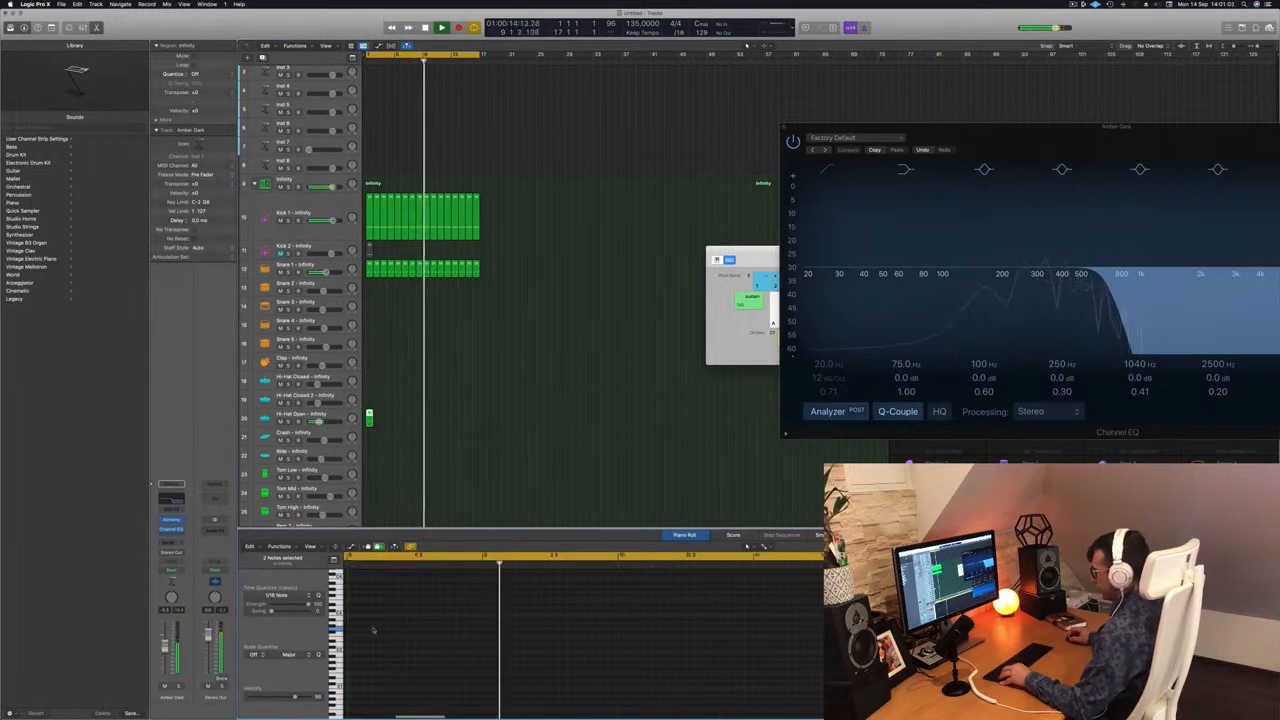
# Rearrange the Hi-Hat Open notes into four off-beat hits across the bar and transpose them slightly higher.
pyautogui.click(361, 413)
pyautogui.click(369, 414)
pyautogui.press('space')
pyautogui.moveTo(378, 617); pyautogui.dragTo(458, 663)
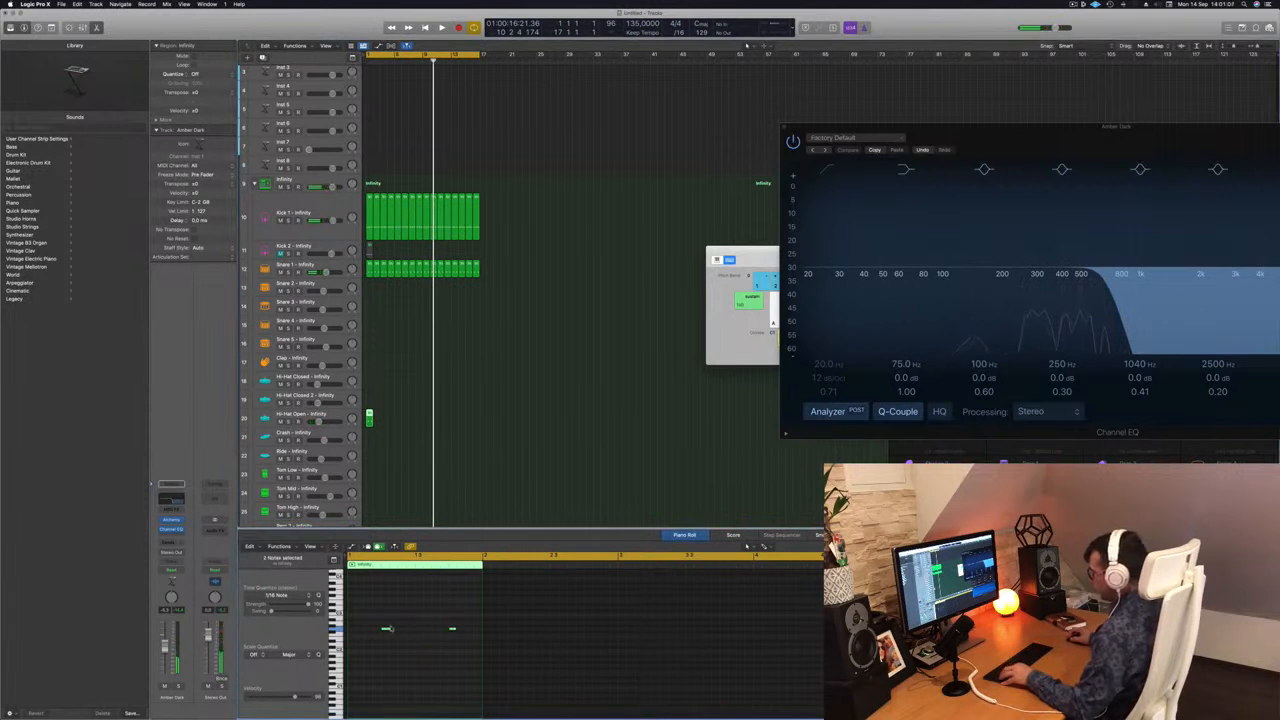
pyautogui.moveTo(385, 631)
pyautogui.mouseDown()
pyautogui.moveTo(366, 631)
pyautogui.moveTo(403, 632)
pyautogui.mouseUp()
pyautogui.press('space')
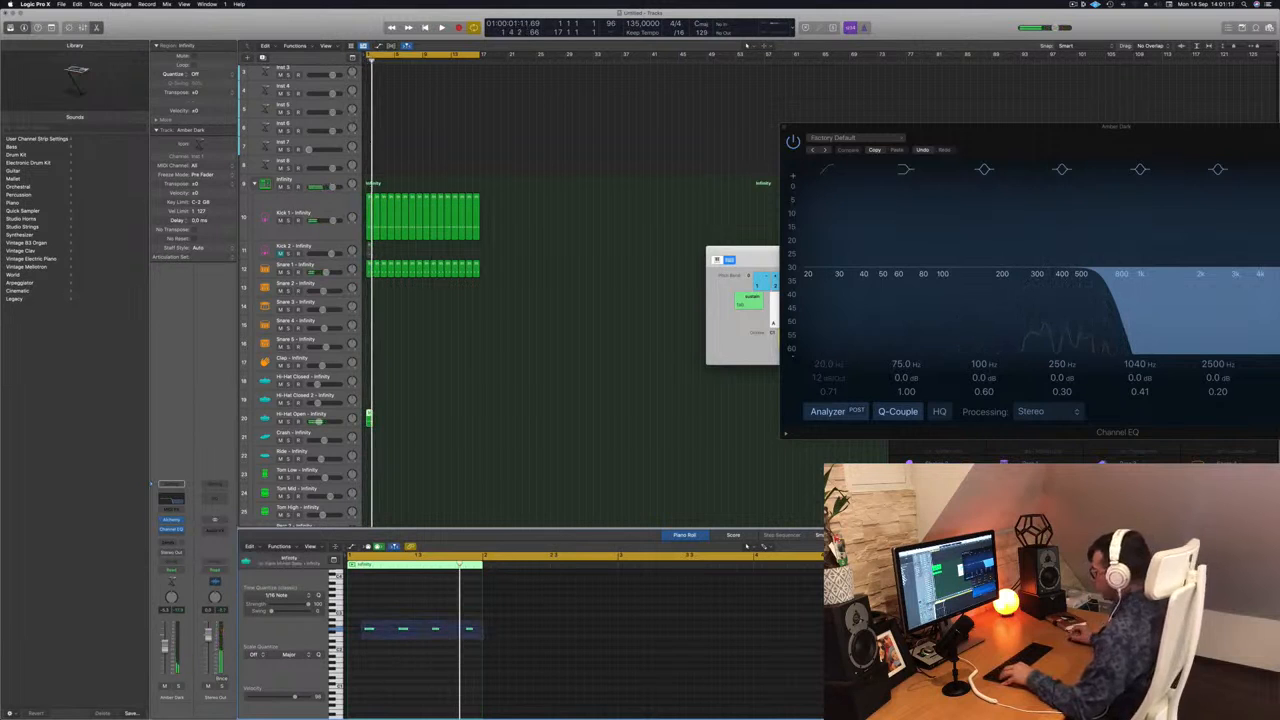
pyautogui.moveTo(484, 641); pyautogui.dragTo(484, 640)
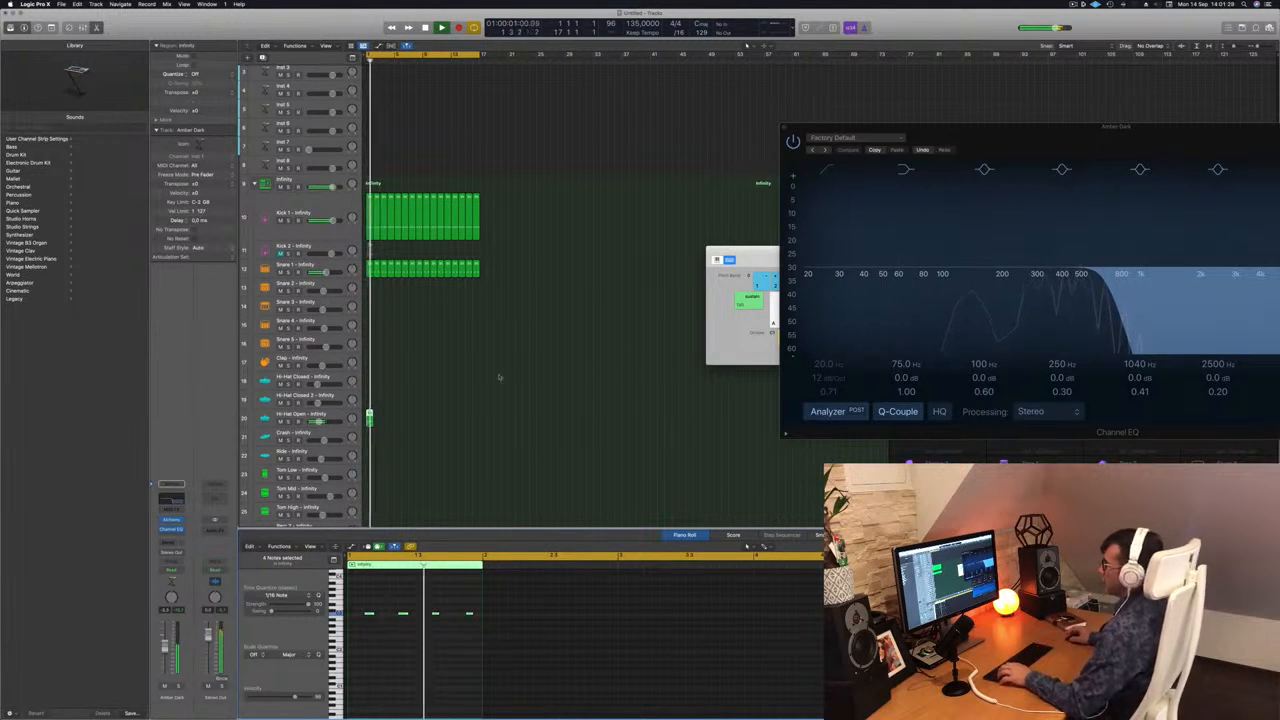
# Duplicate the Hi-Hat Open region until it fills 16 bars, and select the track with all its regions.
pyautogui.moveTo(369, 418); pyautogui.dragTo(430, 421)
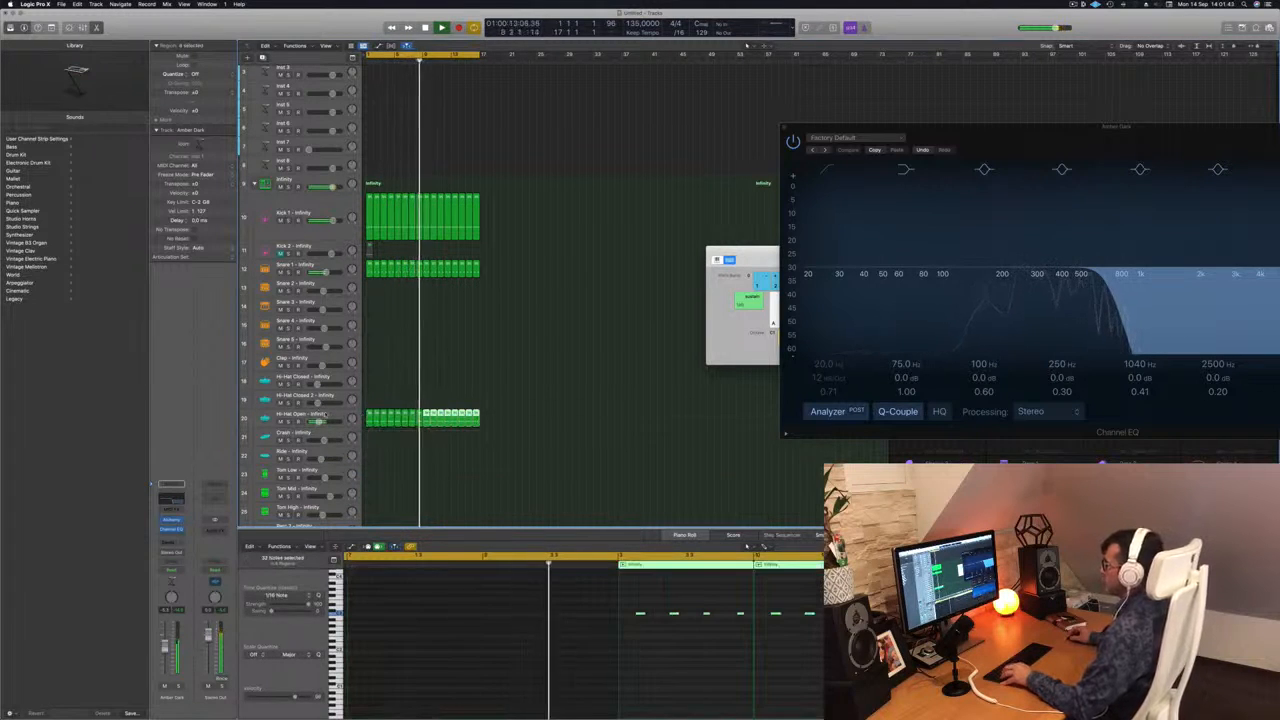
pyautogui.click(326, 414)
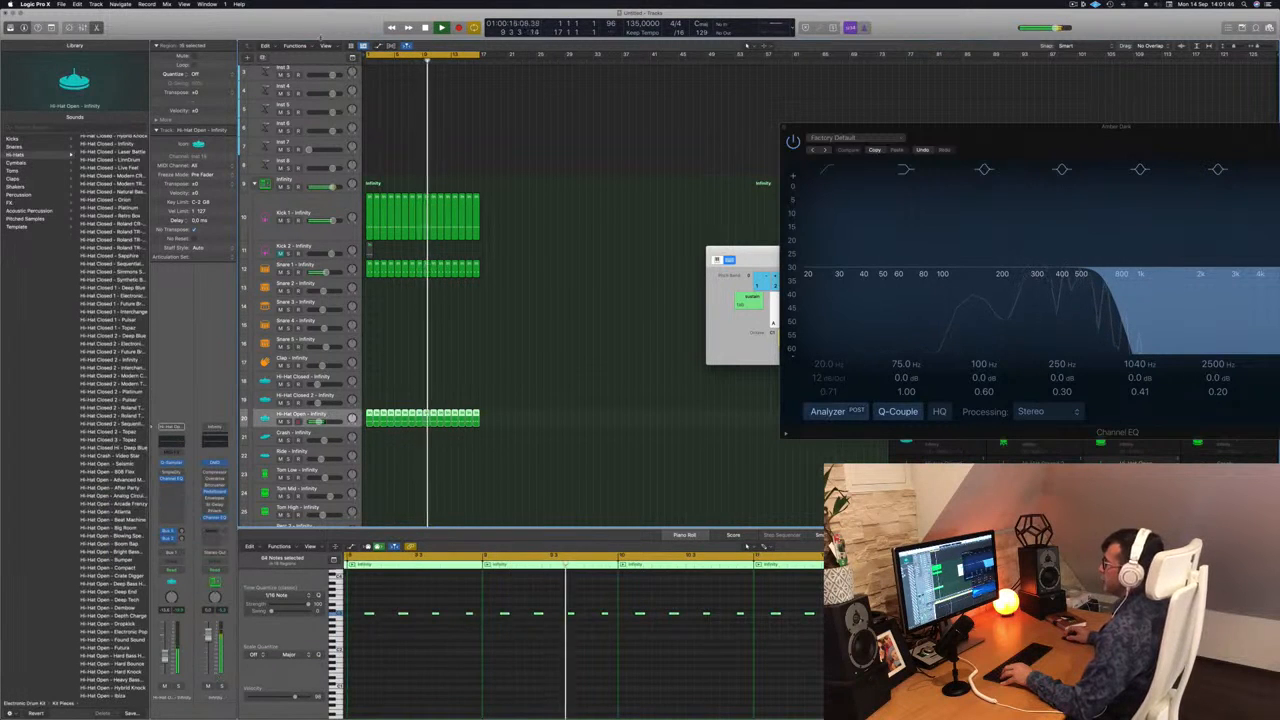
# Show the toolbar above the tracks, enlarge the Hi-Hat Open track and deselect its regions.
pyautogui.press('ctrl+alt+super+t')
pyautogui.hotkey('ctrl', 'z')
pyautogui.scroll(-5, 418, 362)
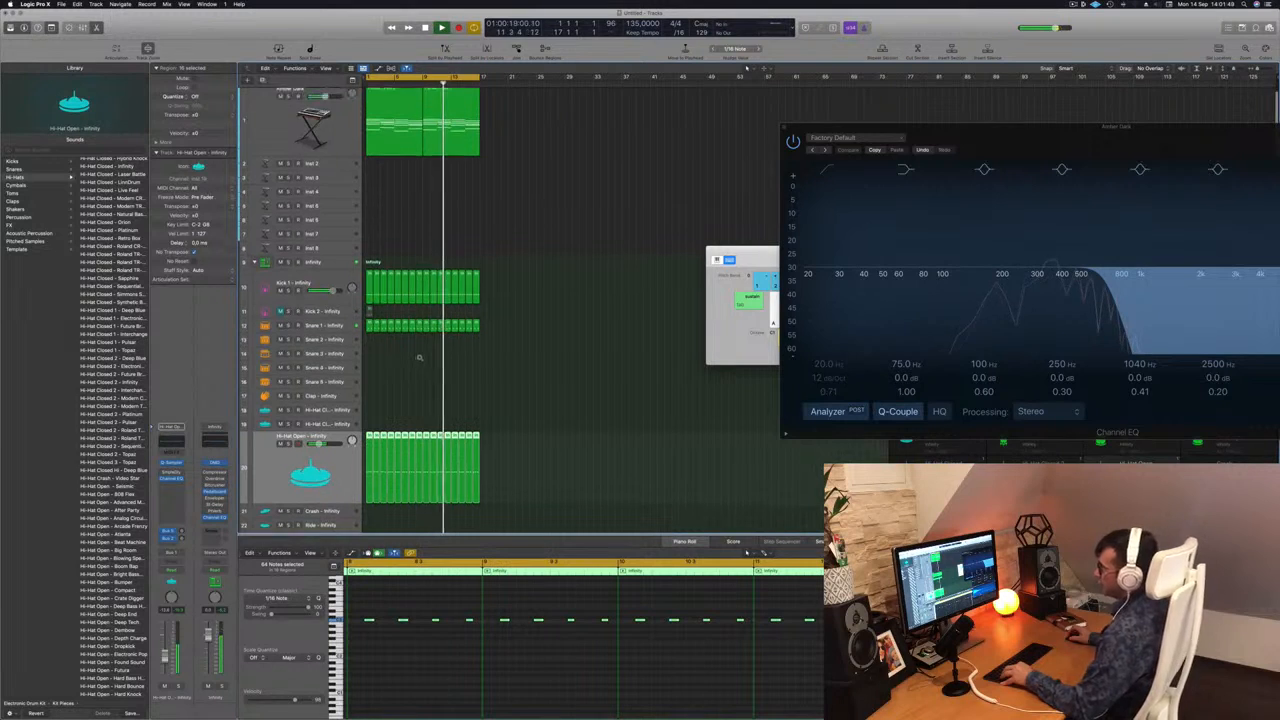
pyautogui.scroll(-2, 432, 330)
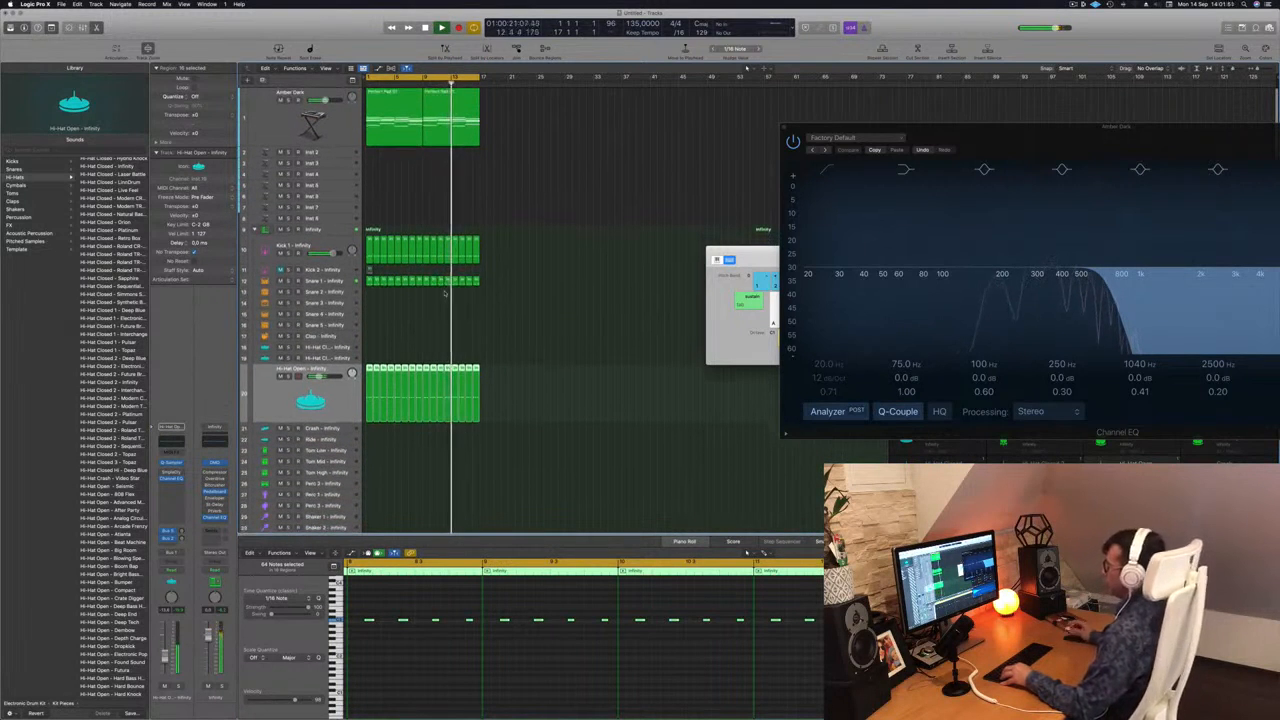
pyautogui.click(434, 310)
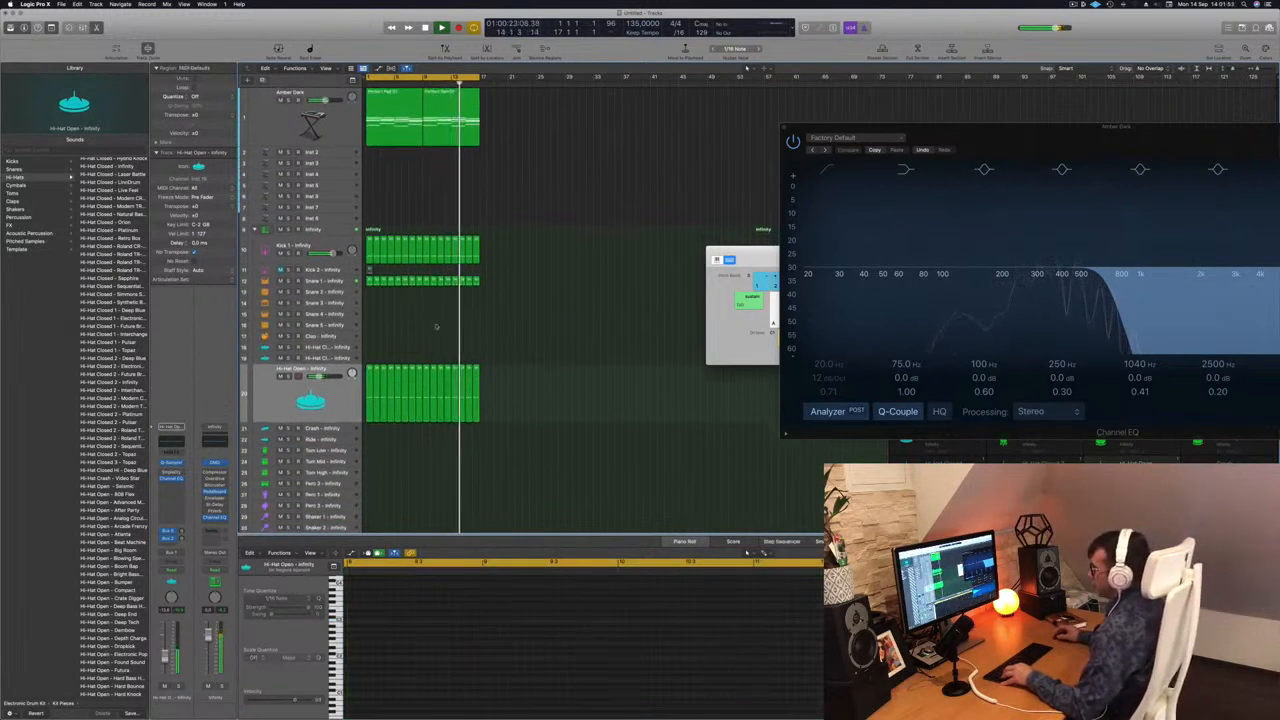
# Copy the first Snare 1 region to bar 1 of the Tom Low track and transpose its notes lower.
pyautogui.scroll(-2, 511, 360)
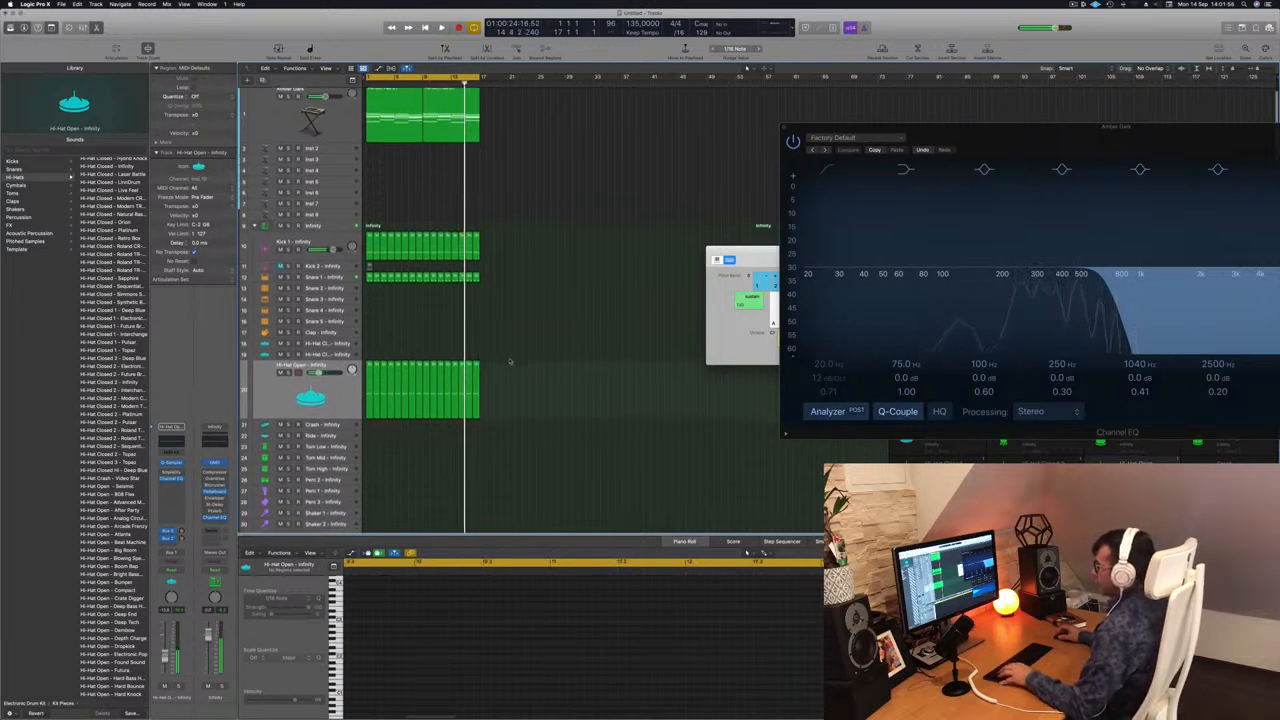
pyautogui.click(370, 265)
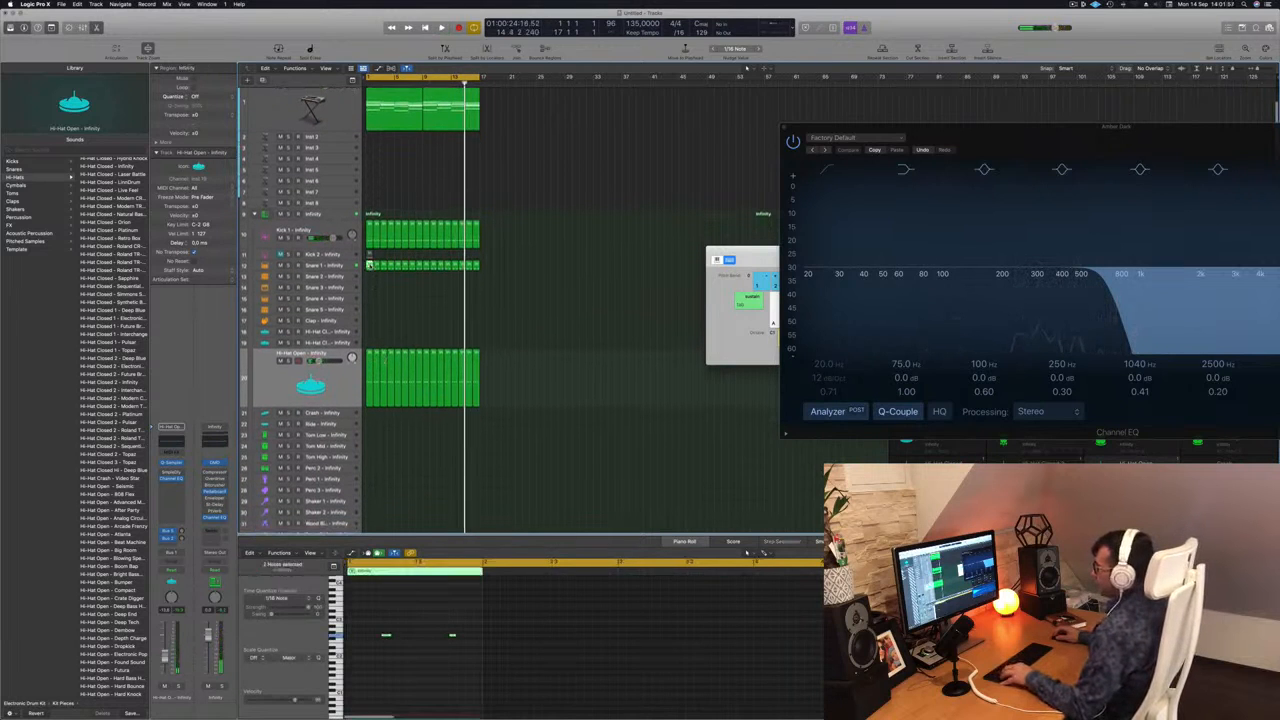
pyautogui.moveTo(370, 265); pyautogui.dragTo(369, 434)
pyautogui.moveTo(358, 621); pyautogui.dragTo(433, 668)
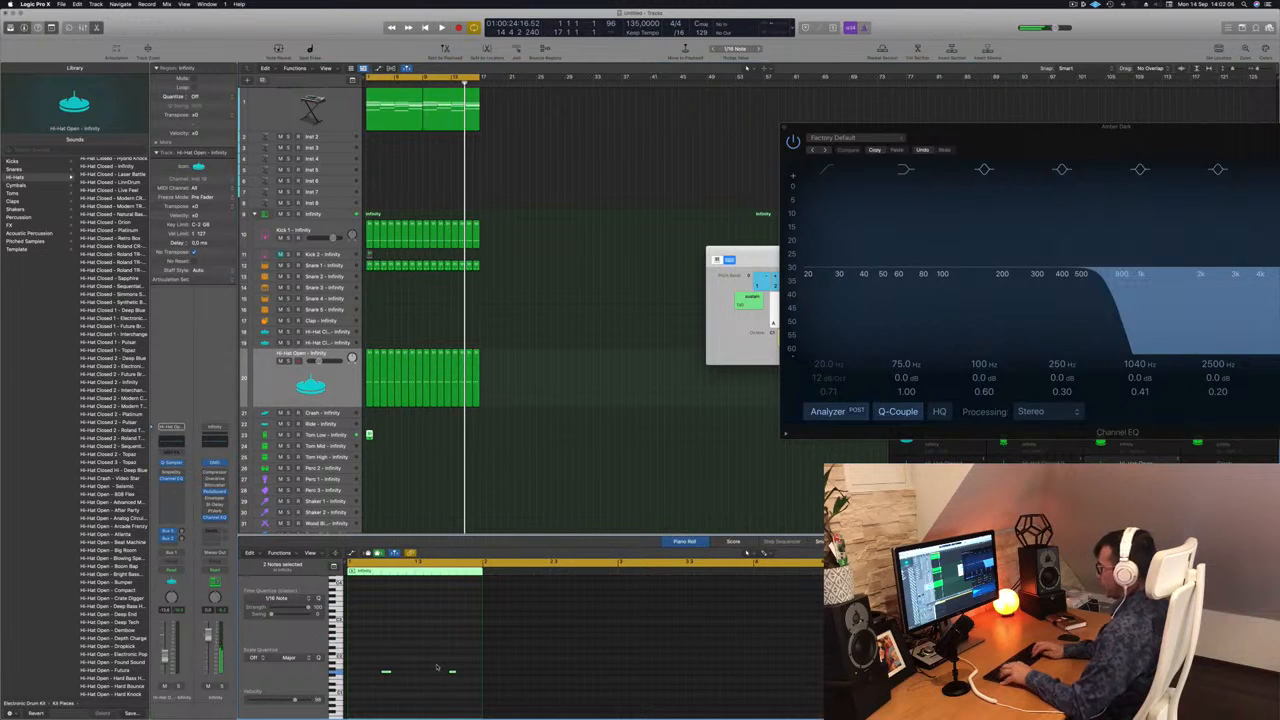
# Delete the first Tom Low note, move the remaining one to the off-beat after beat 4, and play the beat from the start.
pyautogui.moveTo(436, 657); pyautogui.dragTo(369, 688)
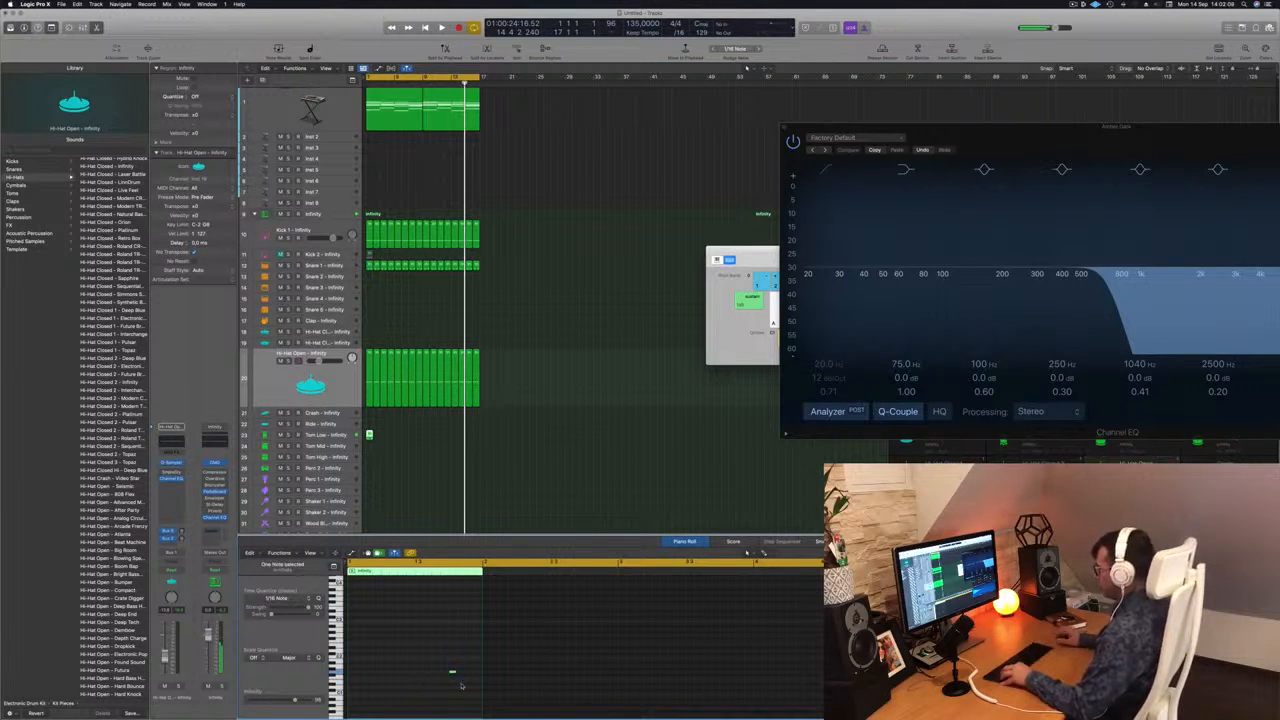
pyautogui.press('Return')
pyautogui.press('space')
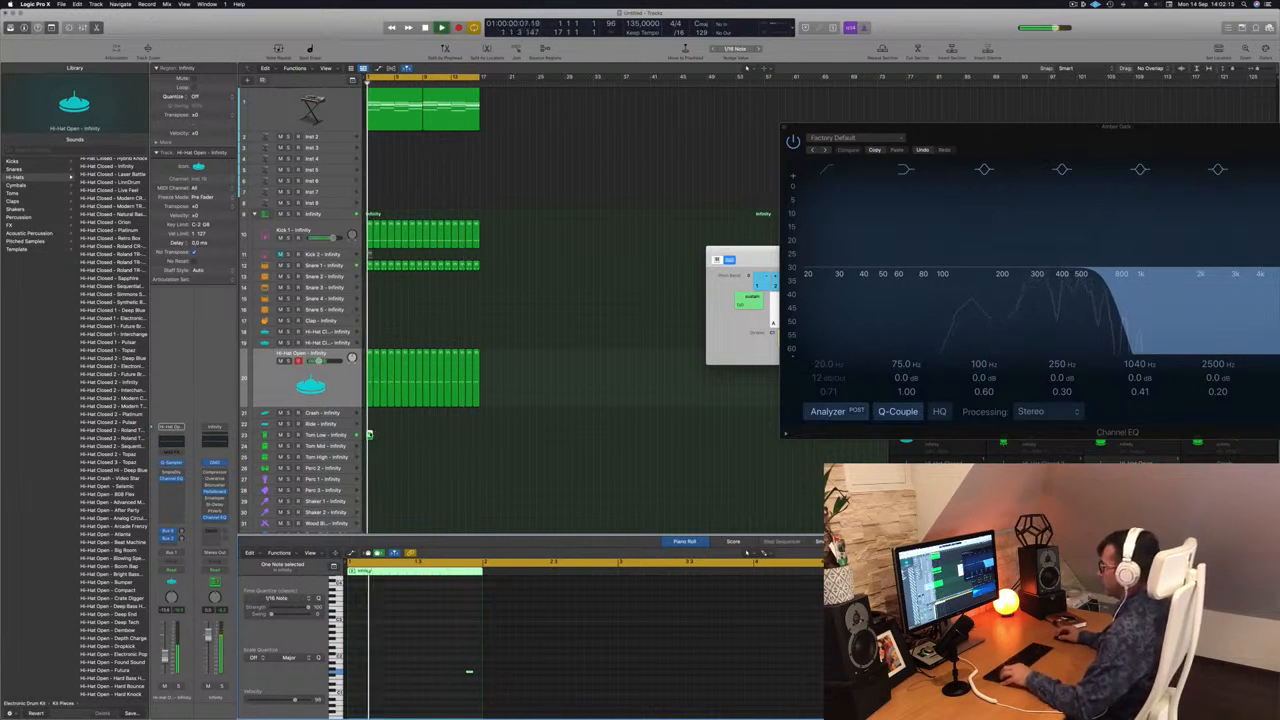
pyautogui.moveTo(433, 634); pyautogui.dragTo(485, 697)
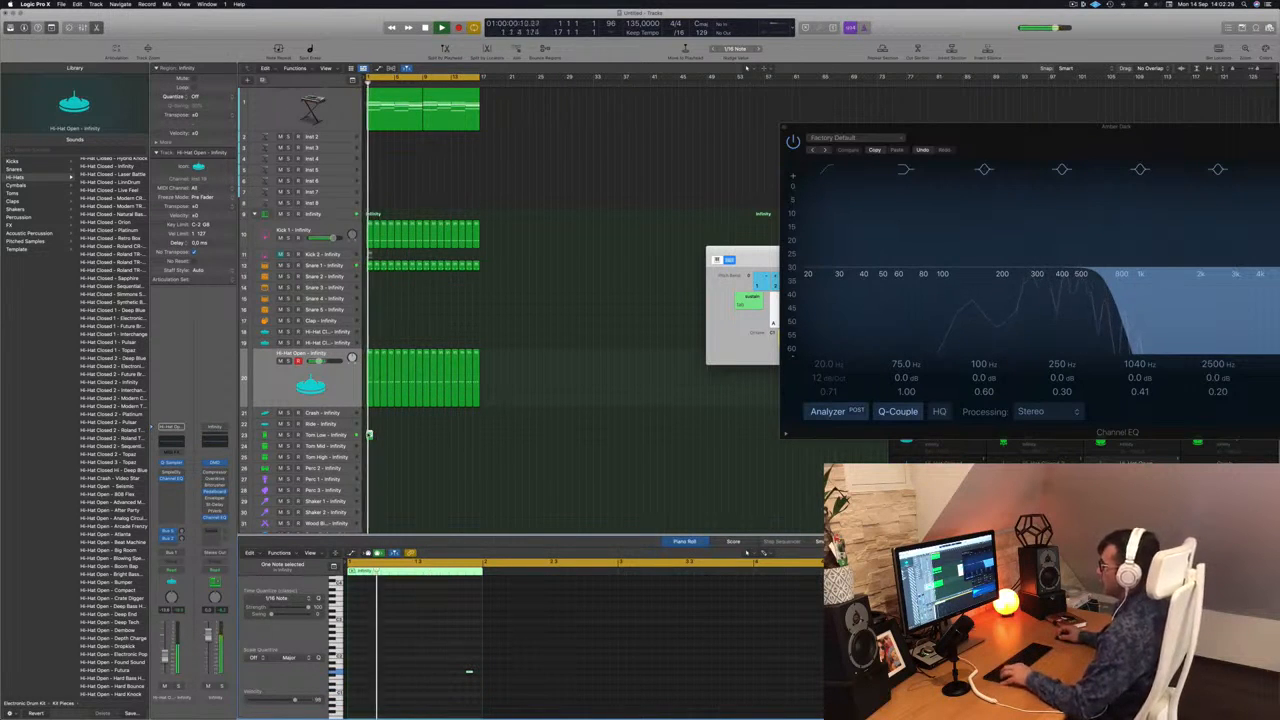
# Duplicate the Tom Low region until it fills 16 bars, and select the Snare 1 track with all its regions.
pyautogui.moveTo(369, 434); pyautogui.dragTo(426, 442)
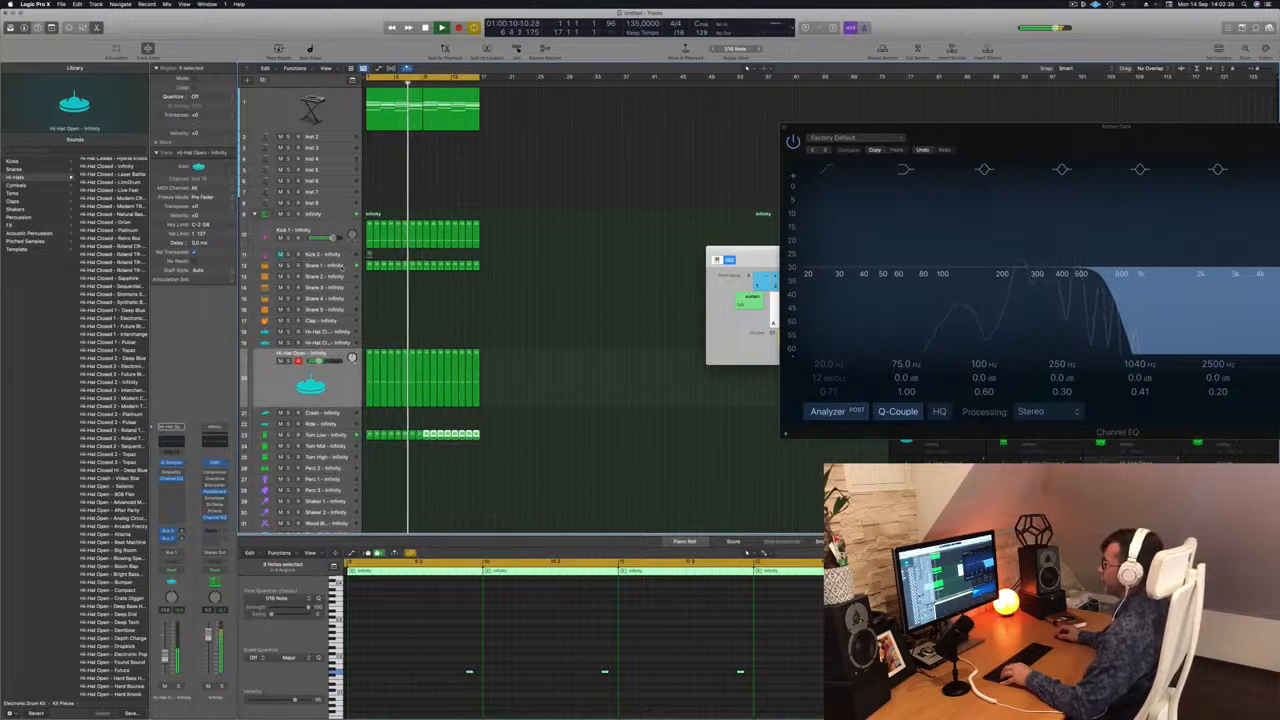
pyautogui.click(338, 266)
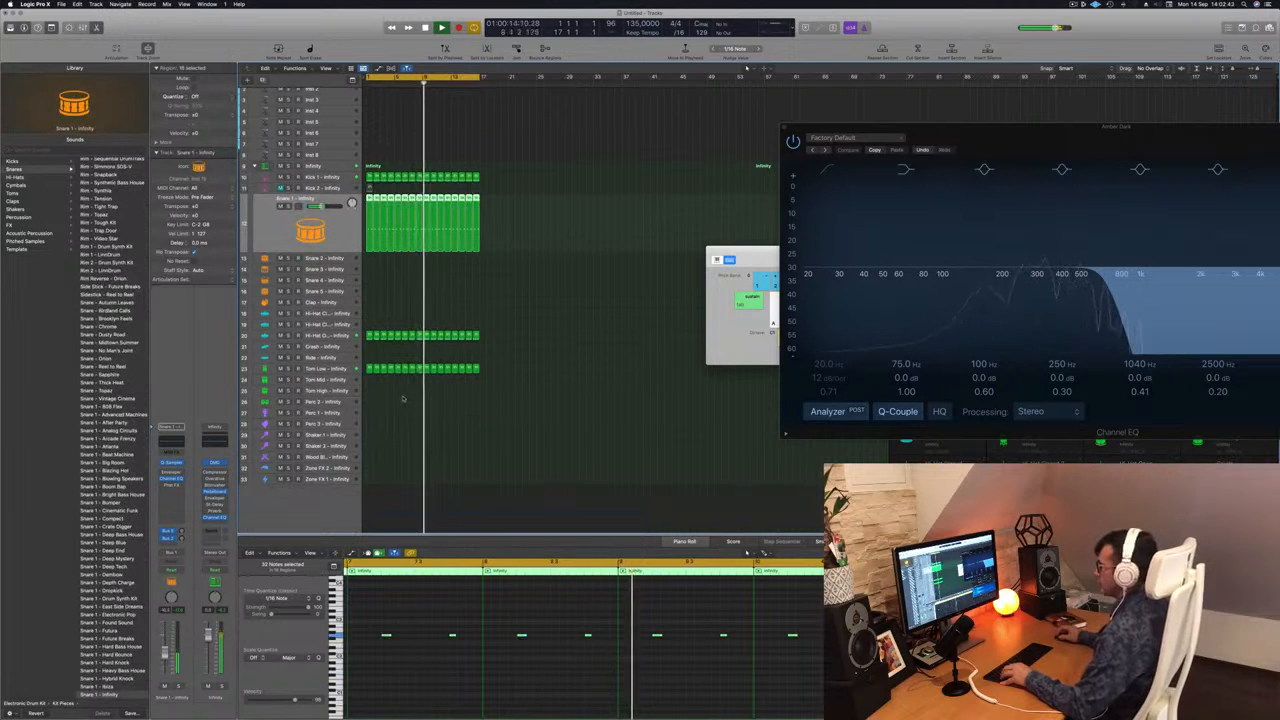
# Copy the first Hi-Hat Open region to bar 1 of the first Hi-Hat Closed track and duplicate its notes into continuous sixteenths.
pyautogui.scroll(1, 380, 370)
pyautogui.click(370, 346)
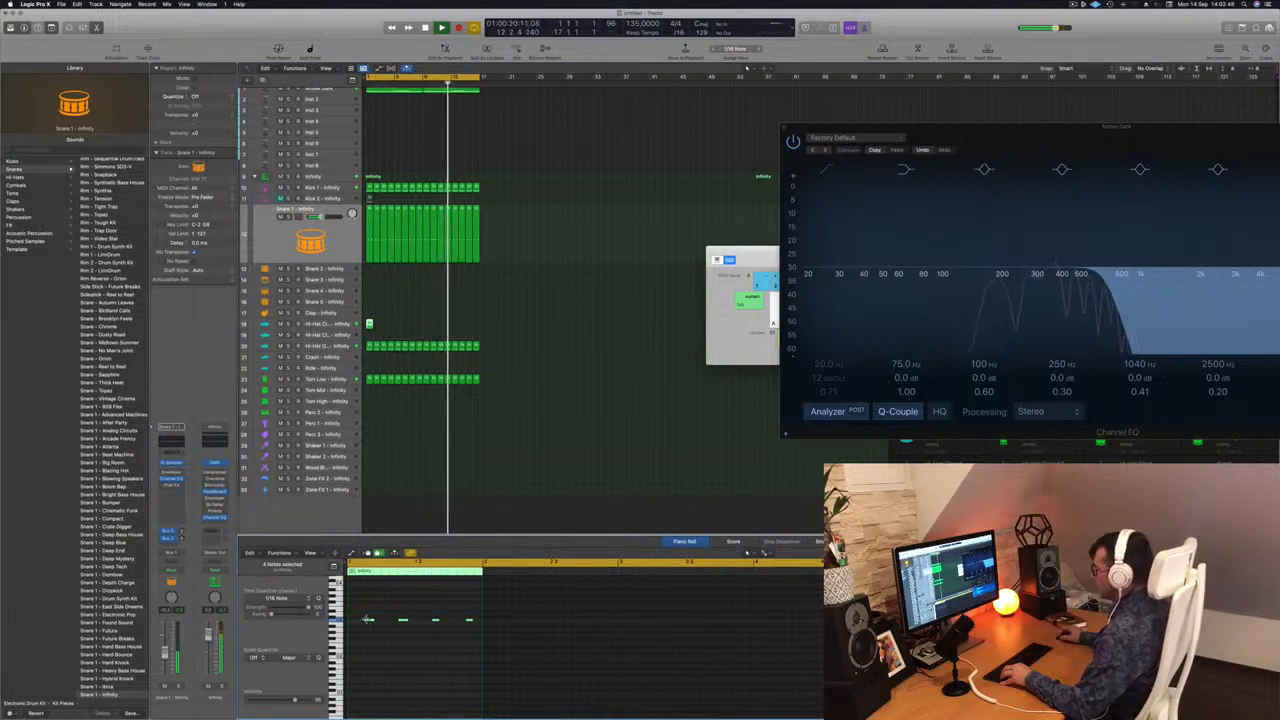
pyautogui.moveTo(370, 621); pyautogui.dragTo(638, 650)
pyautogui.press('super+Right')
pyautogui.press('super+Right')
pyautogui.press('super+Right')
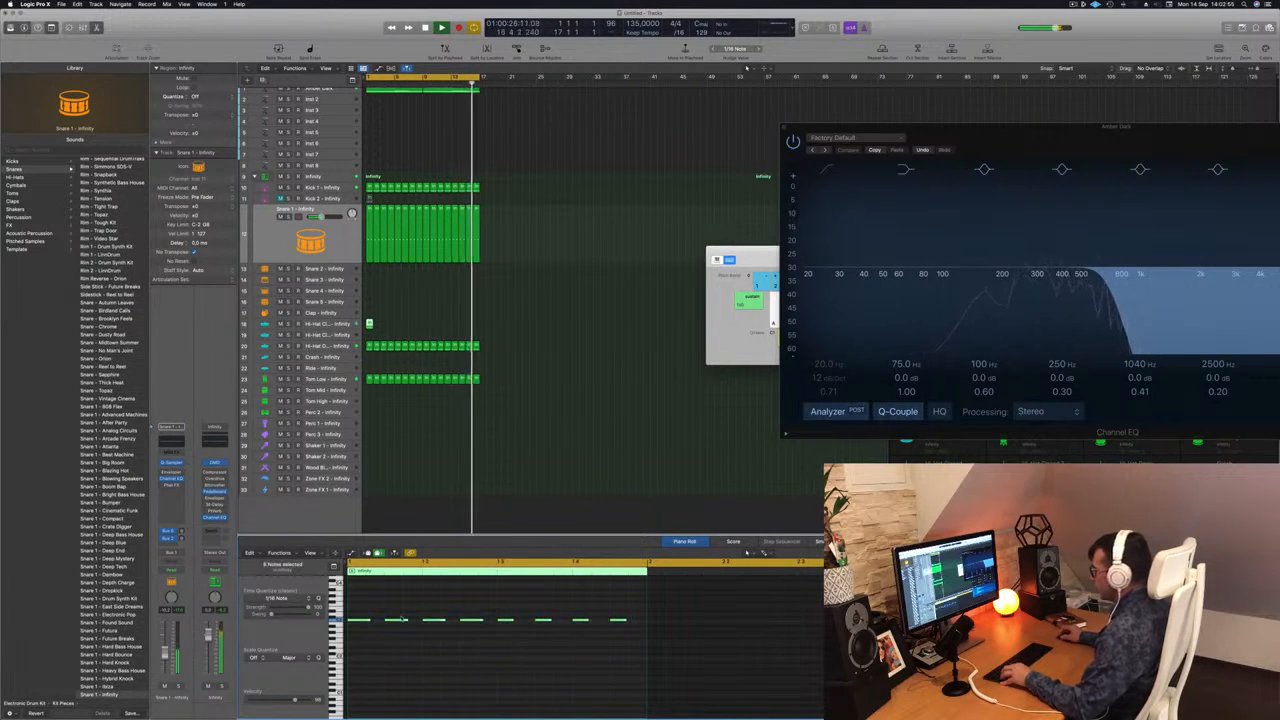
pyautogui.moveTo(368, 621); pyautogui.dragTo(374, 626)
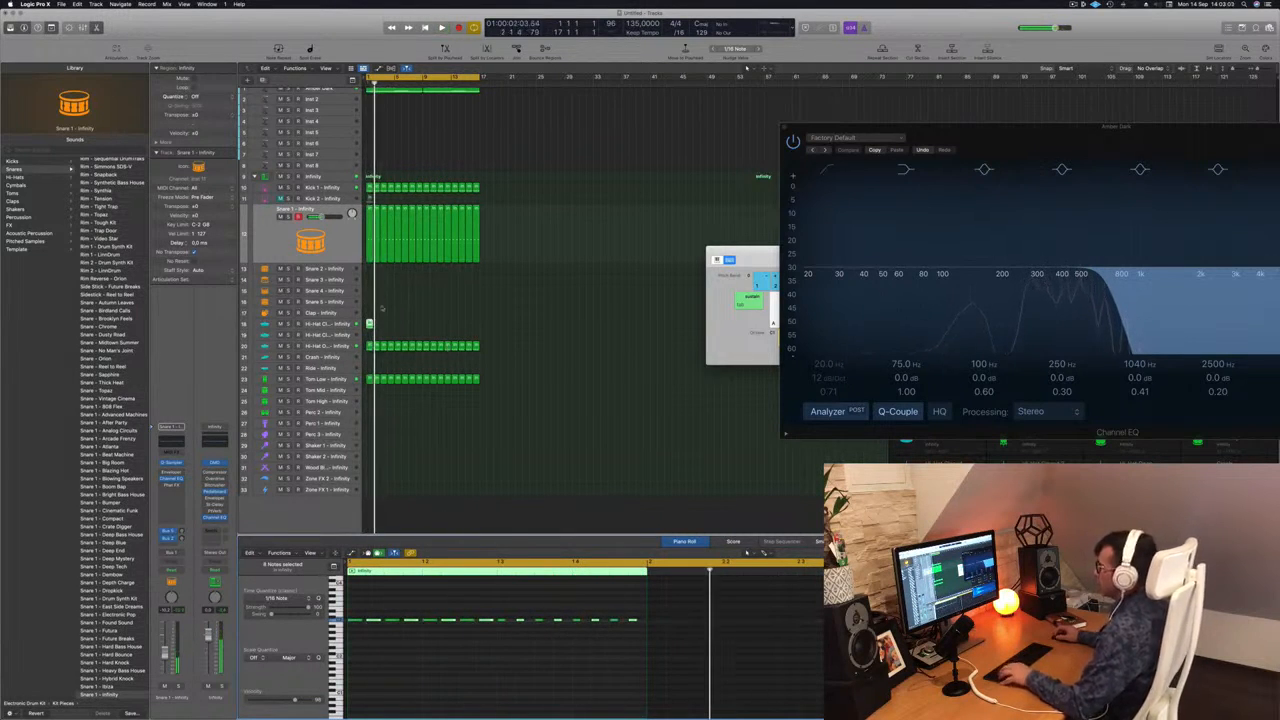
# Duplicate the Hi-Hat Closed region until it fills 16 bars and play the beat.
pyautogui.moveTo(369, 325); pyautogui.dragTo(446, 331)
pyautogui.keyDown('shift'); pyautogui.click(370, 325); pyautogui.keyUp('shift')
pyautogui.scroll(5, 370, 325)
pyautogui.moveTo(447, 333)
pyautogui.mouseDown()
pyautogui.moveTo(370, 327)
pyautogui.moveTo(449, 333)
pyautogui.mouseUp()
pyautogui.scroll(-4, 444, 328)
pyautogui.moveTo(372, 323); pyautogui.dragTo(521, 333)
pyautogui.press('space')
pyautogui.press('super+Left')
pyautogui.press('super+Left')
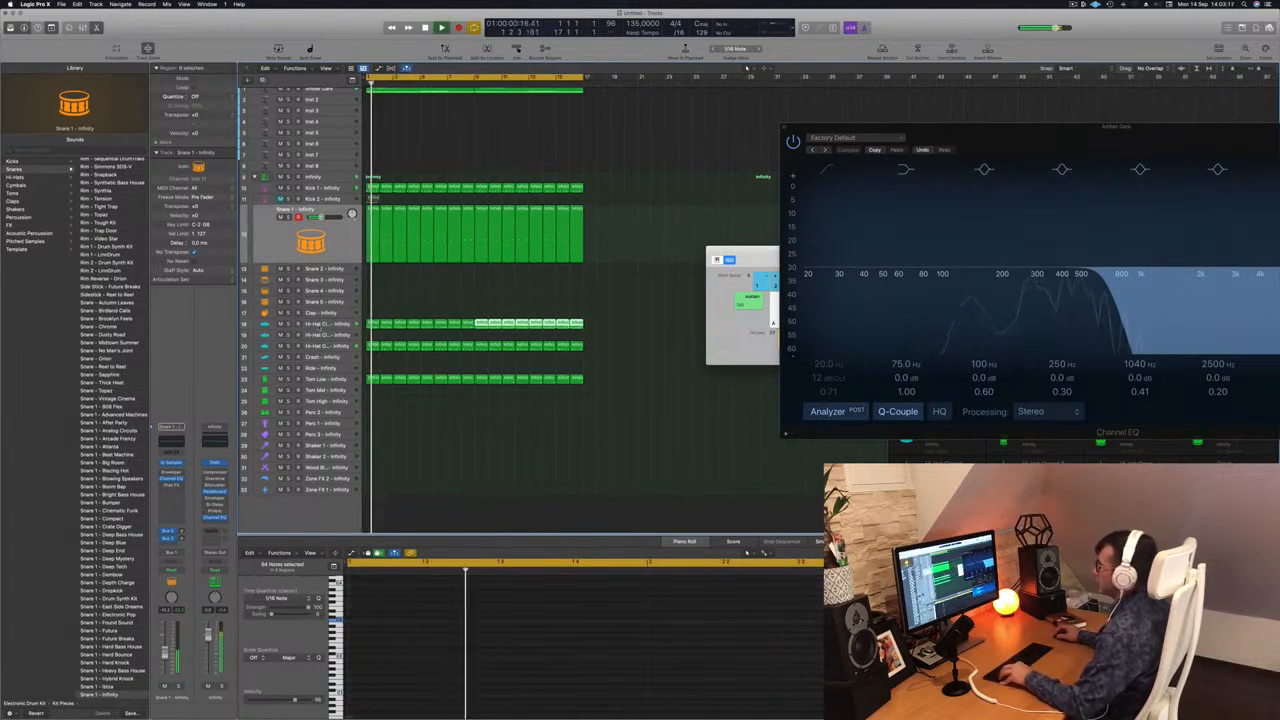
# Select the first Hi-Hat Closed track and deselect its regions.
pyautogui.click(322, 325)
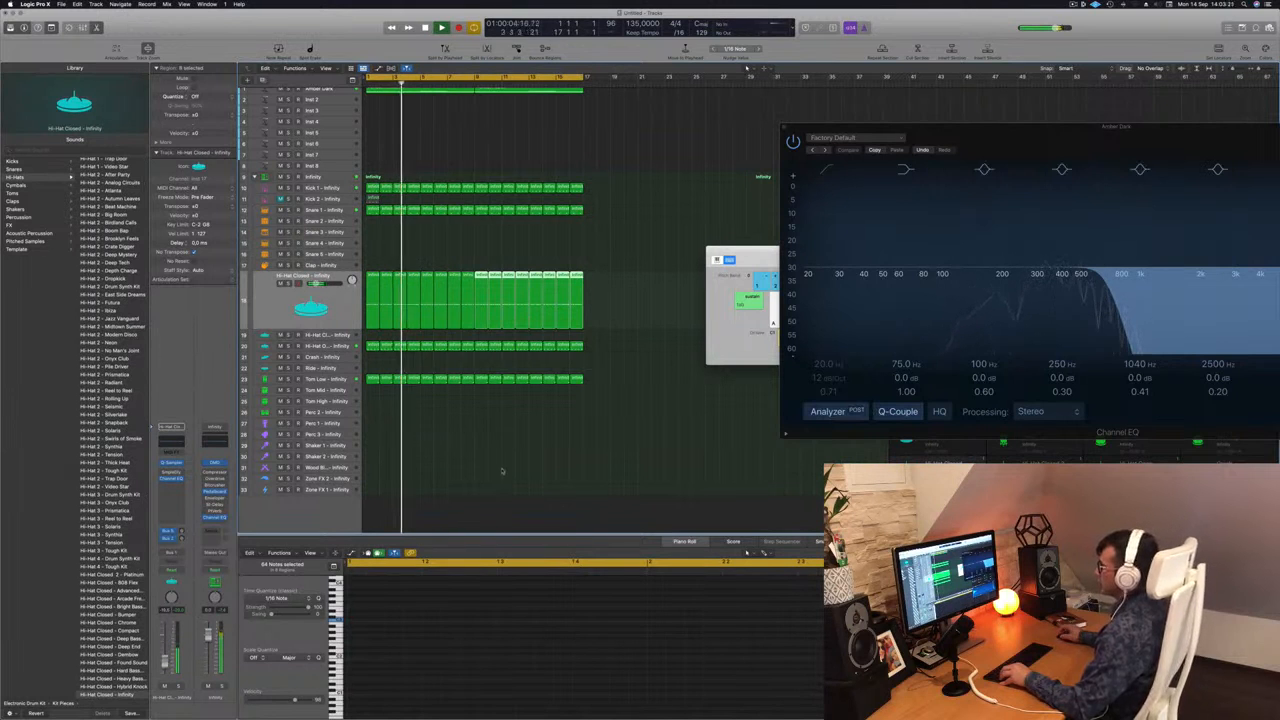
pyautogui.click(440, 447)
pyautogui.scroll(-3, 441, 448)
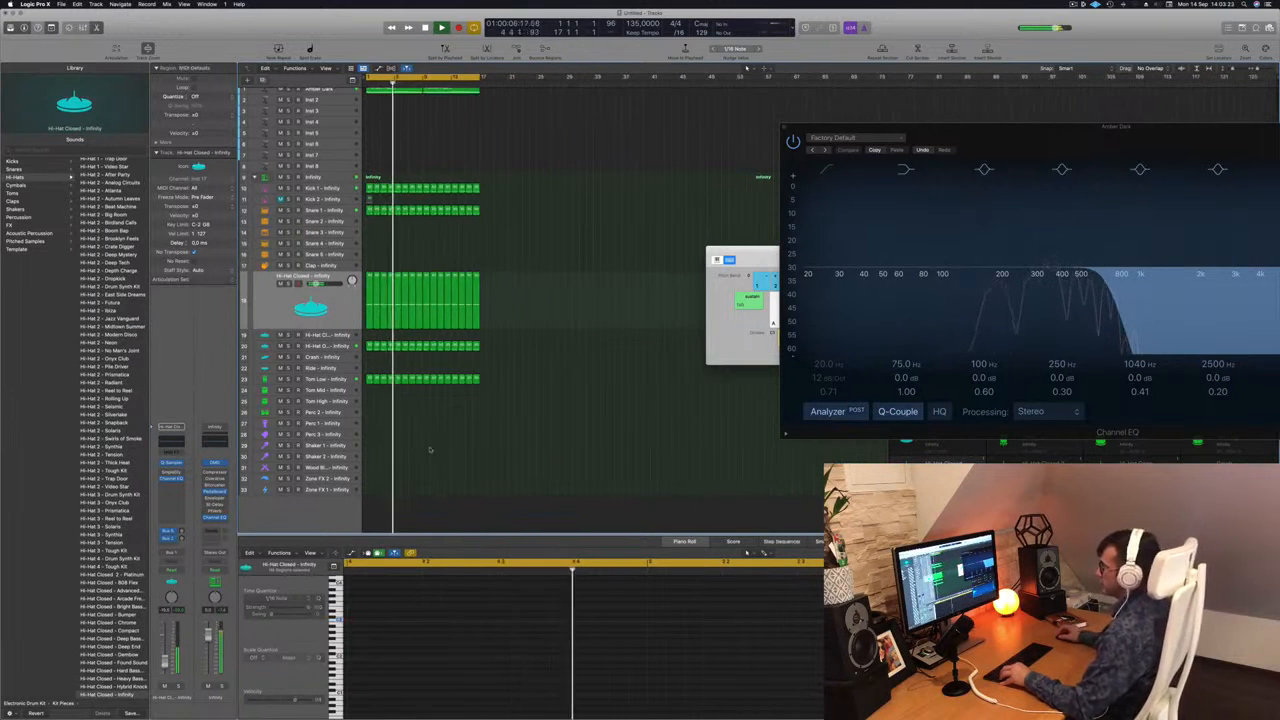
# Copy the first Tom Low region to bar 1 of Perc 1 and place notes on beat 3 and the last sixteenths of beats 1 and 3.
pyautogui.click(369, 380)
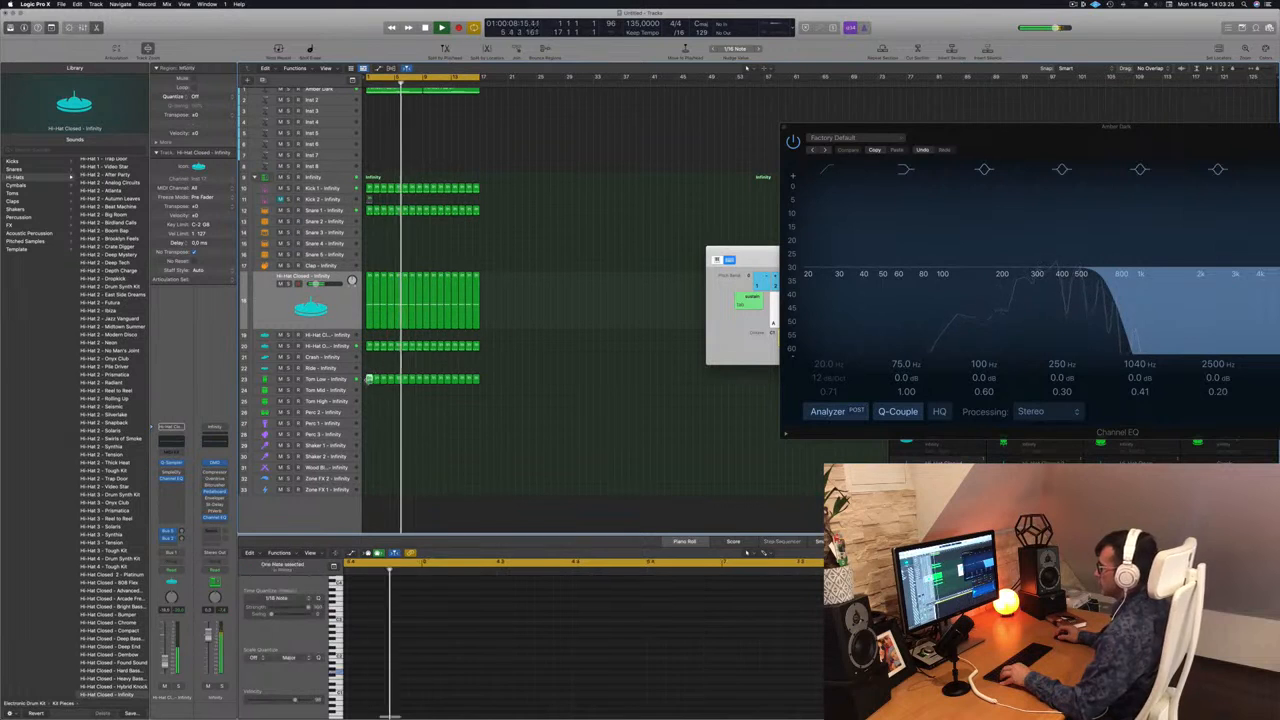
pyautogui.moveTo(369, 380); pyautogui.dragTo(369, 425)
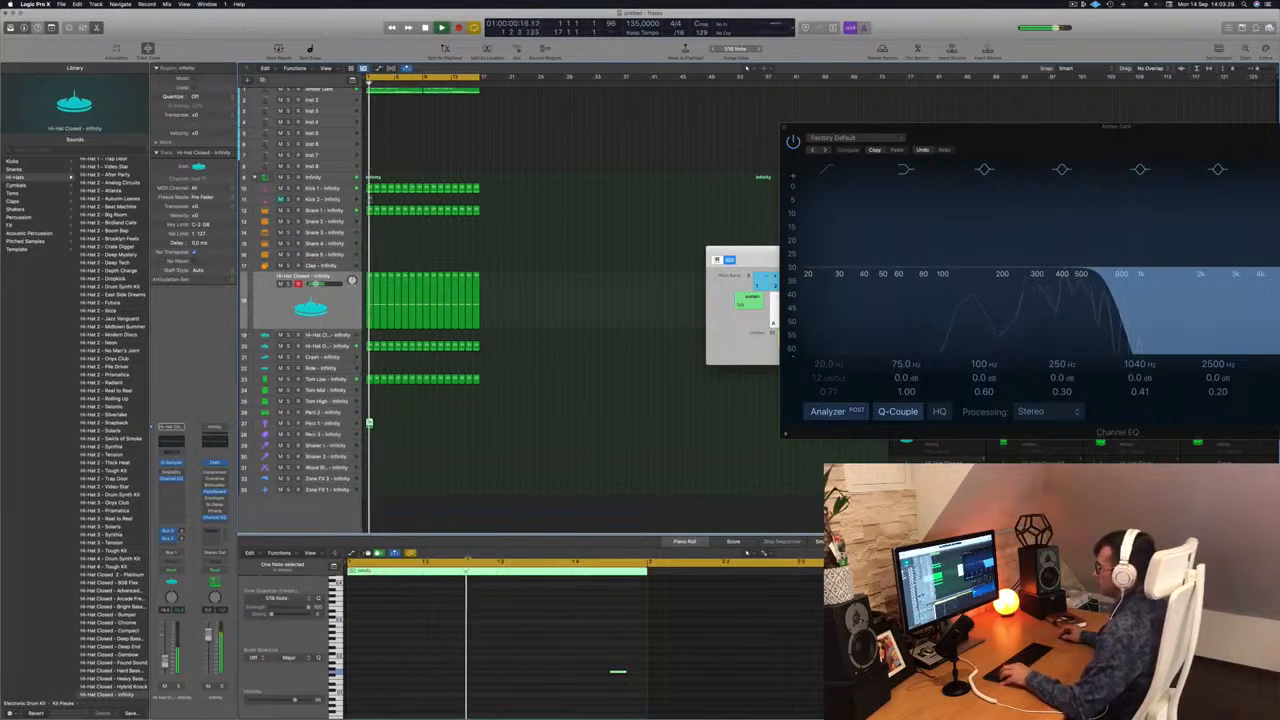
pyautogui.click(610, 660)
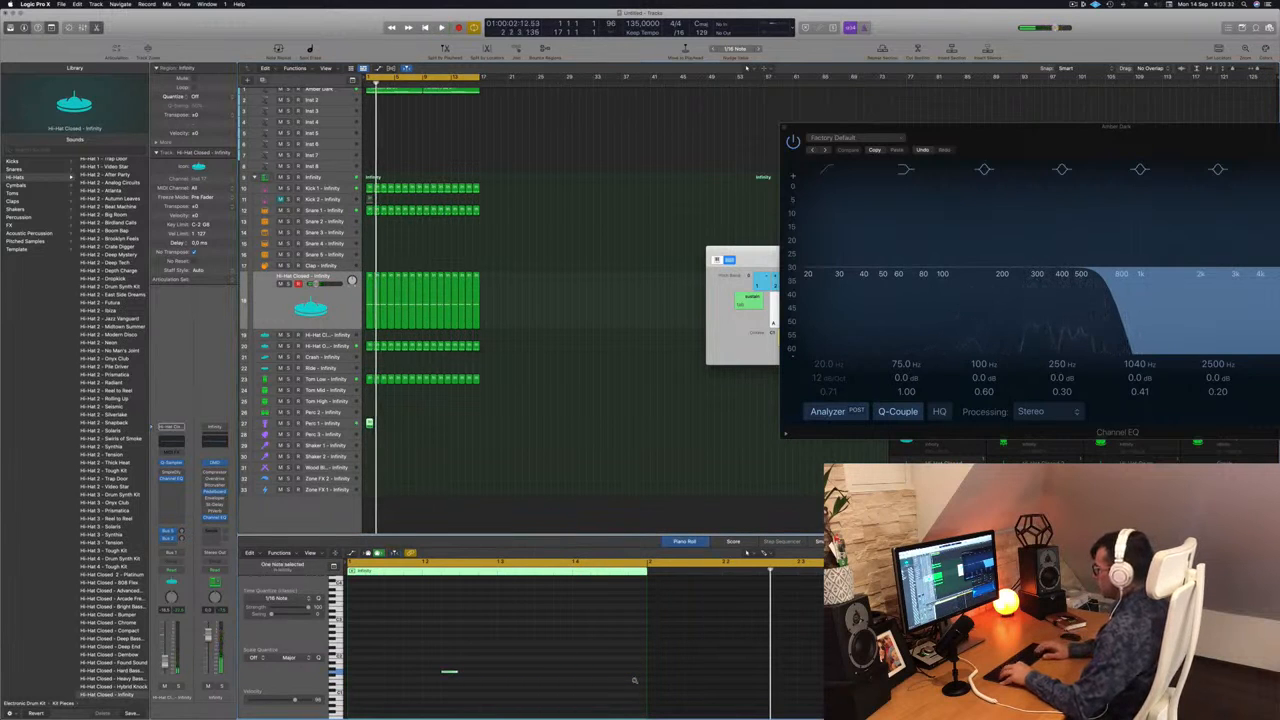
pyautogui.press('space')
pyautogui.press('Return')
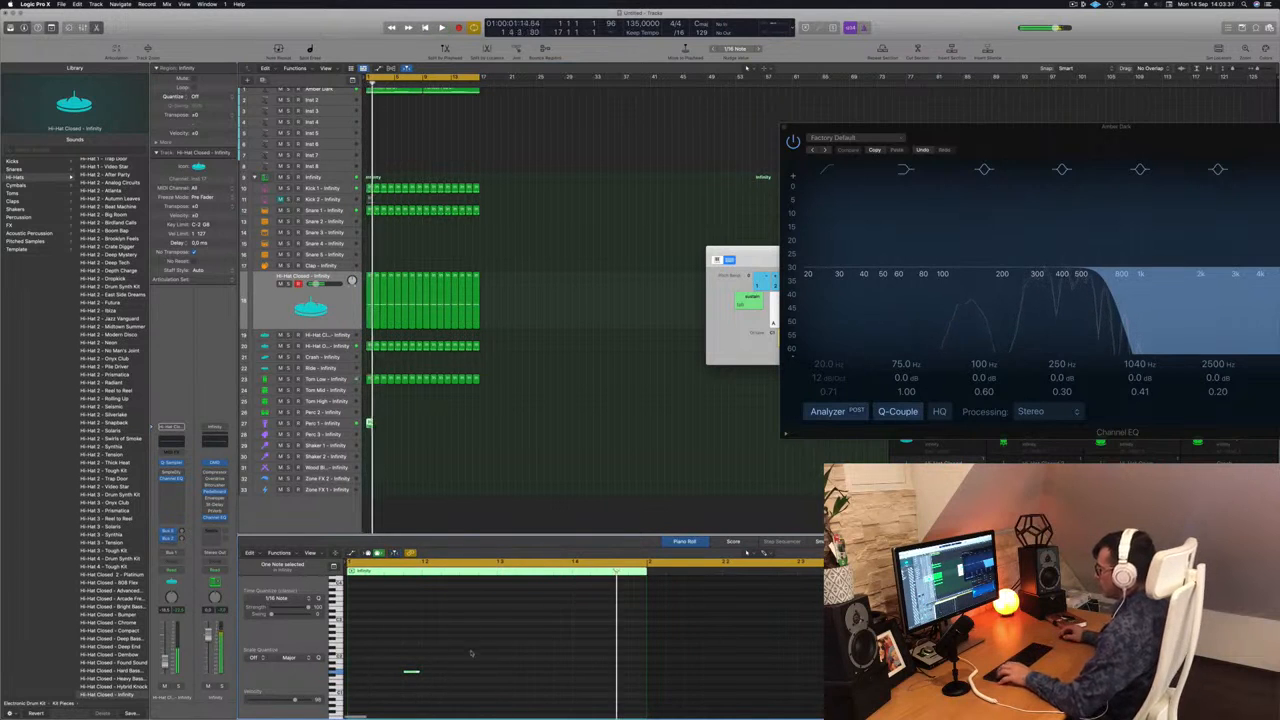
pyautogui.moveTo(410, 672); pyautogui.dragTo(562, 677)
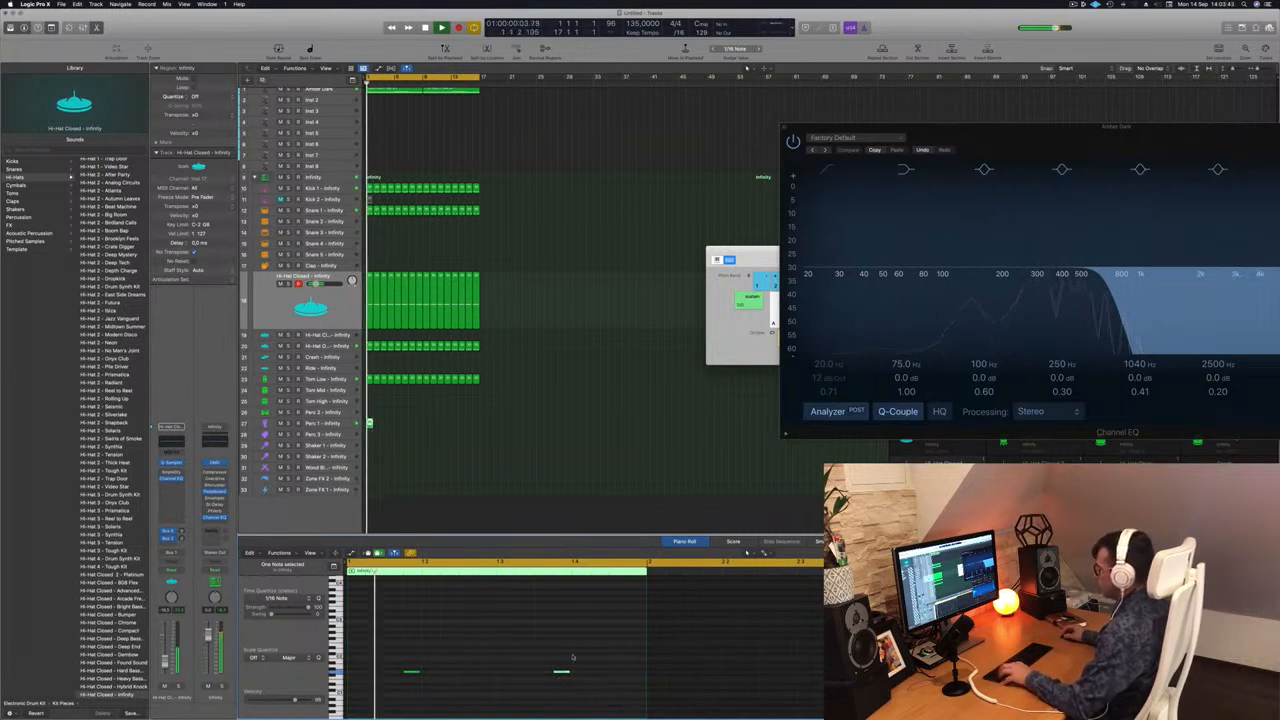
pyautogui.moveTo(563, 675); pyautogui.dragTo(510, 680)
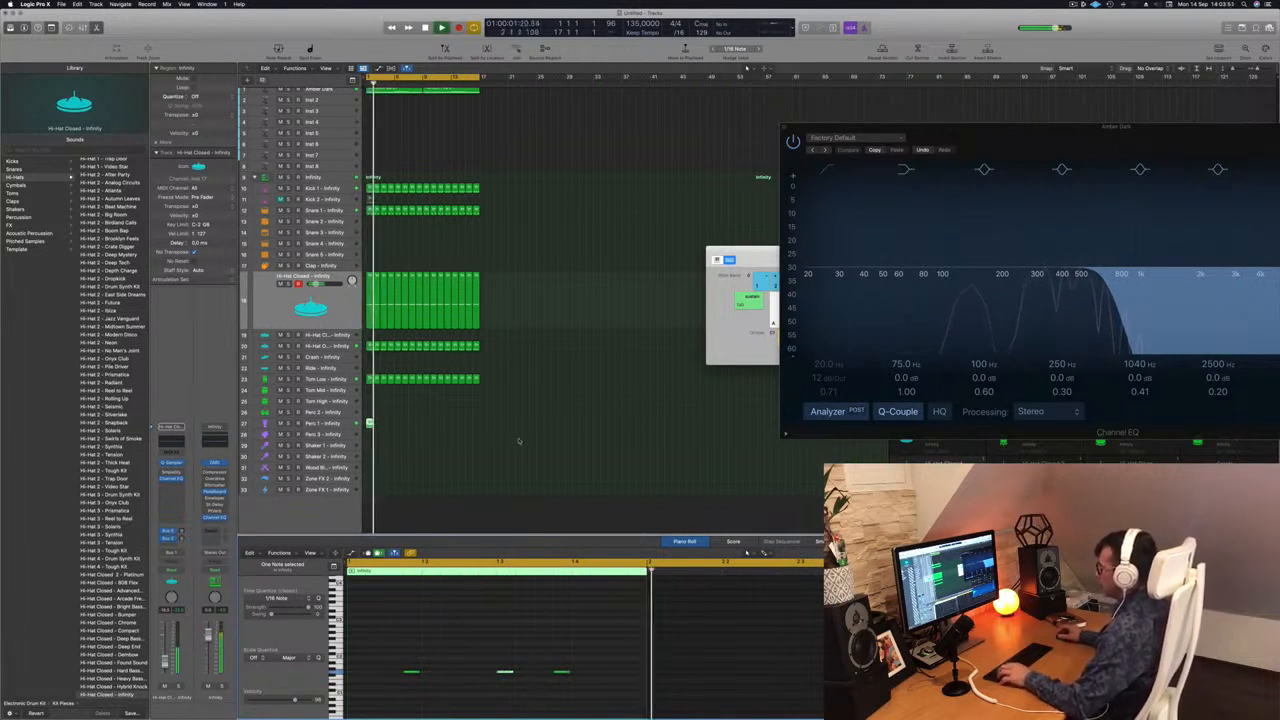
# Duplicate the Perc 1 region until it fills 16 bars and deselect the regions.
pyautogui.moveTo(369, 424); pyautogui.dragTo(424, 427)
pyautogui.keyDown('shift'); pyautogui.click(369, 423); pyautogui.keyUp('shift')
pyautogui.click(374, 450)
pyautogui.click(369, 423)
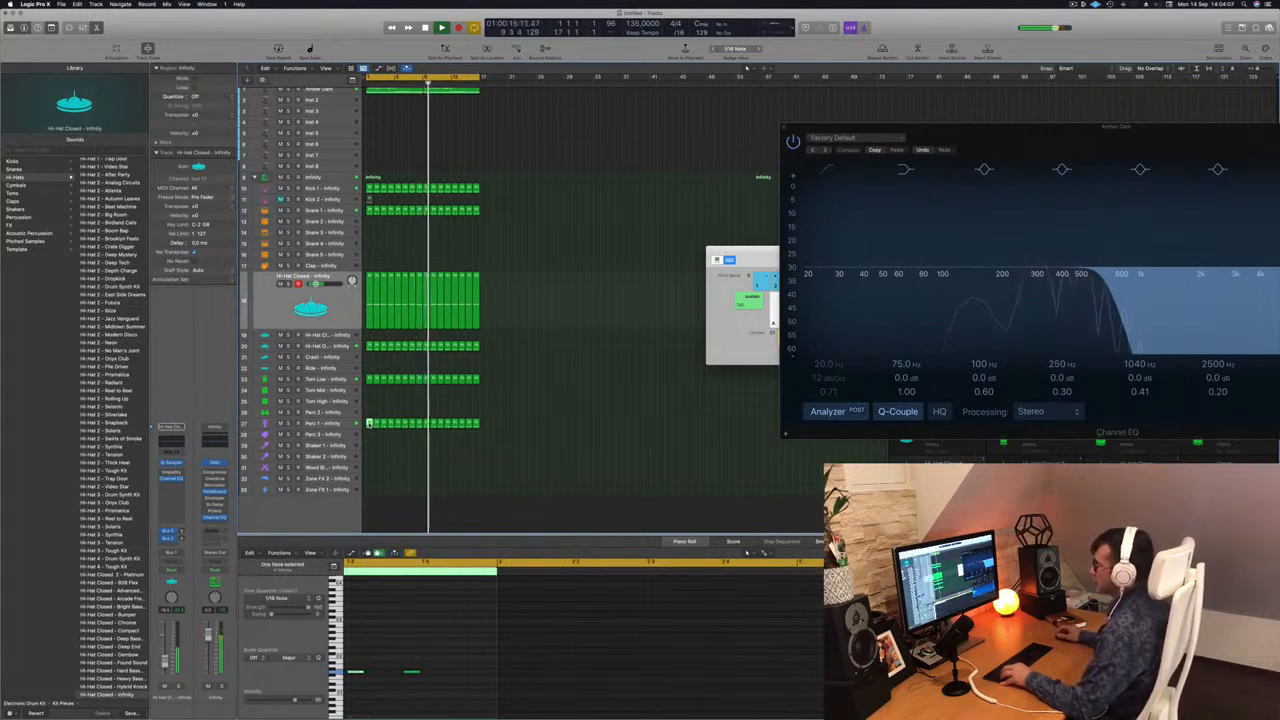
pyautogui.click(373, 415)
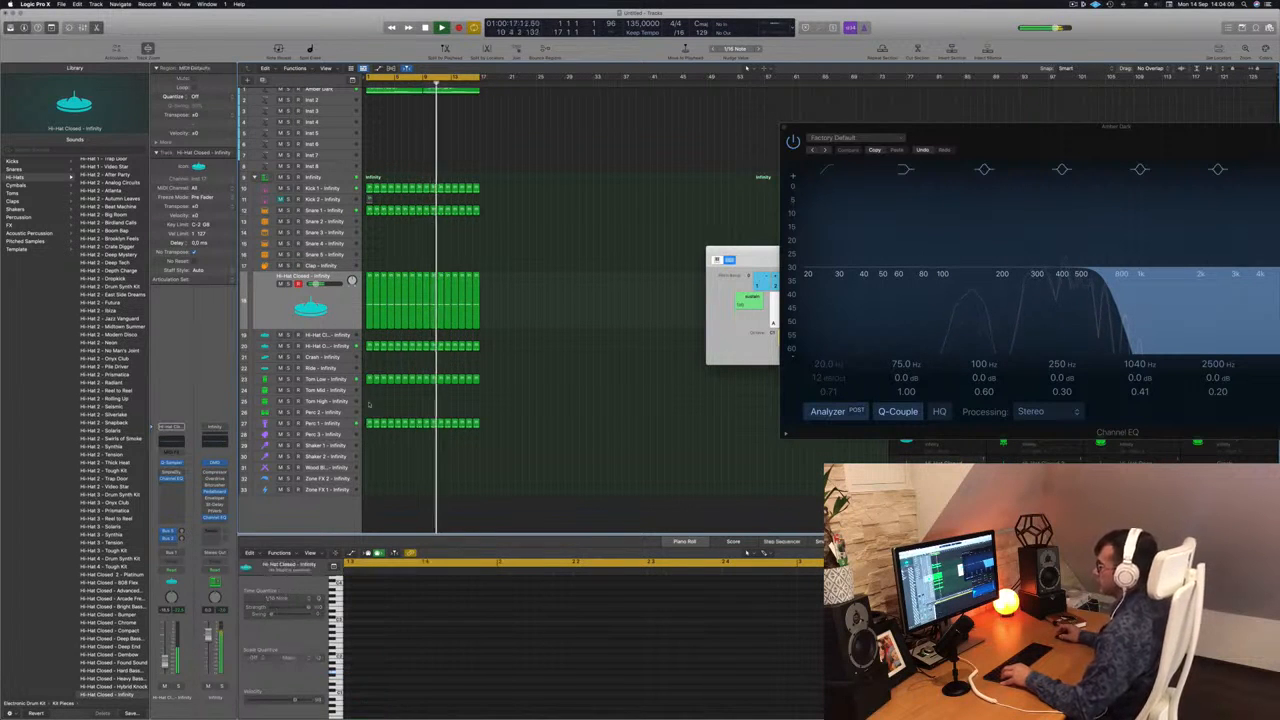
# Copy the first Perc 1 region to bar 1 of Perc 2 and shift its last two notes to beat 4 and that beat's last sixteenth.
pyautogui.click(369, 423)
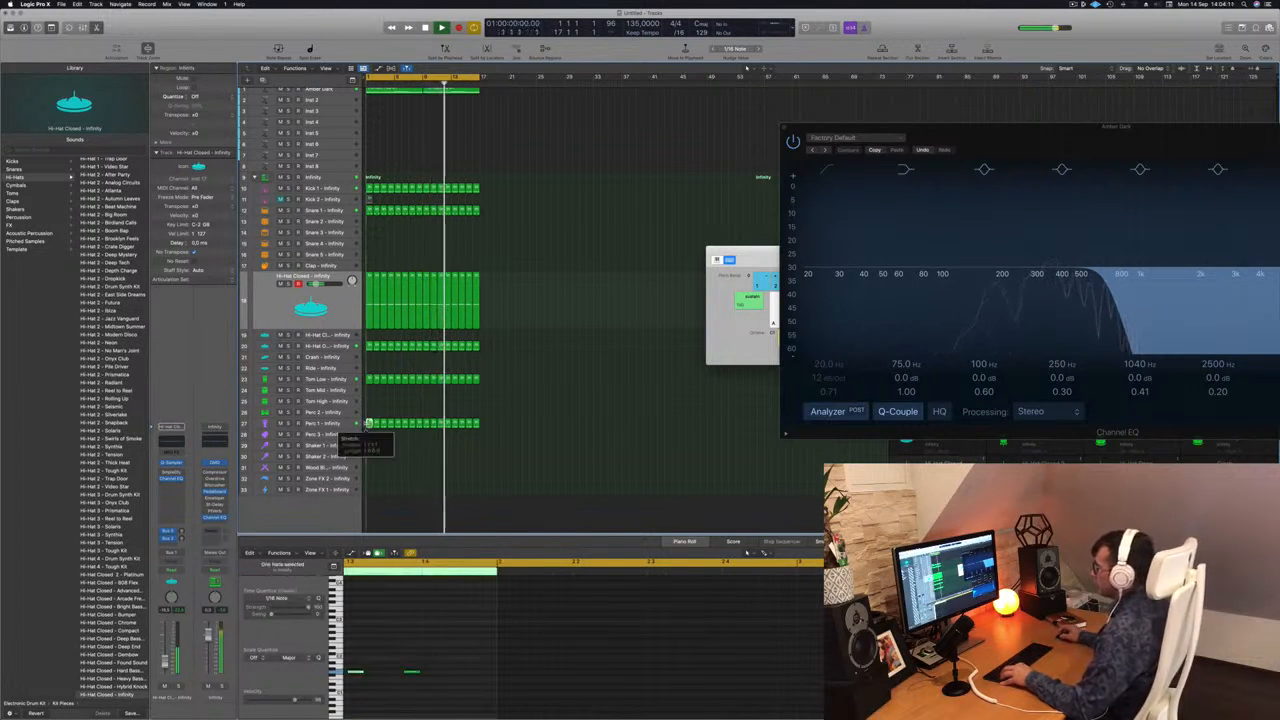
pyautogui.moveTo(369, 423); pyautogui.dragTo(369, 412)
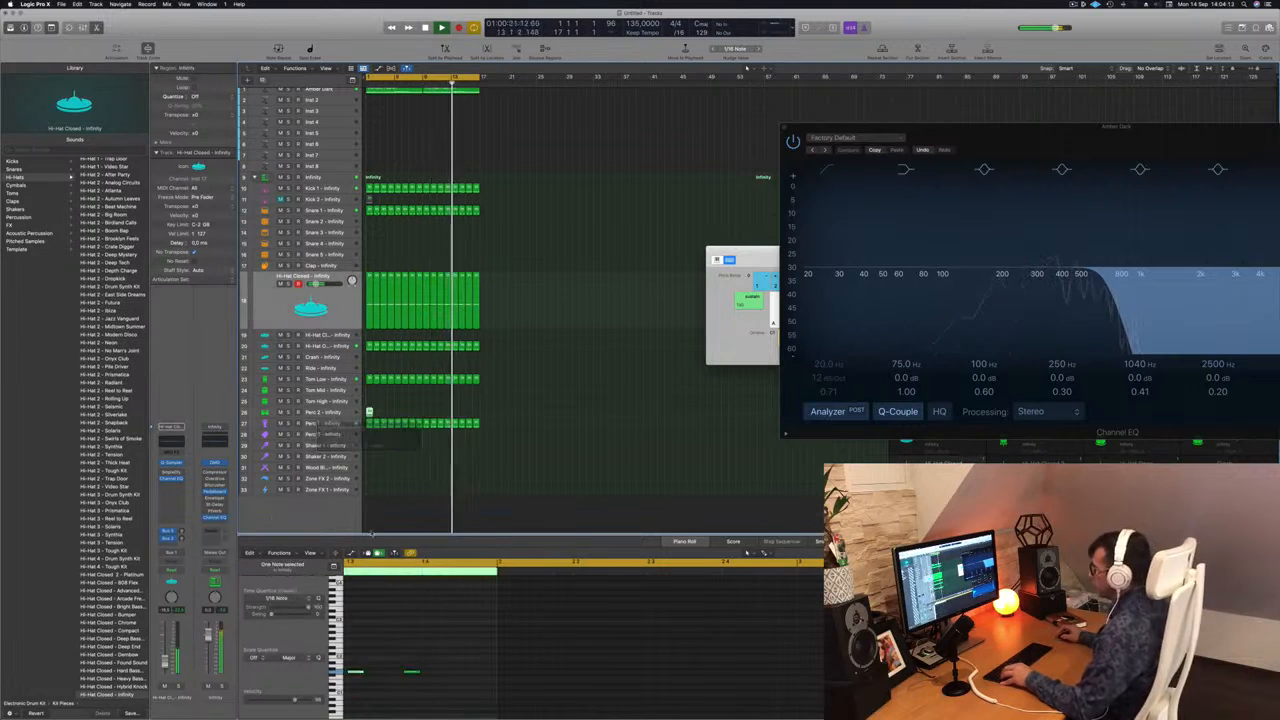
pyautogui.press('Return')
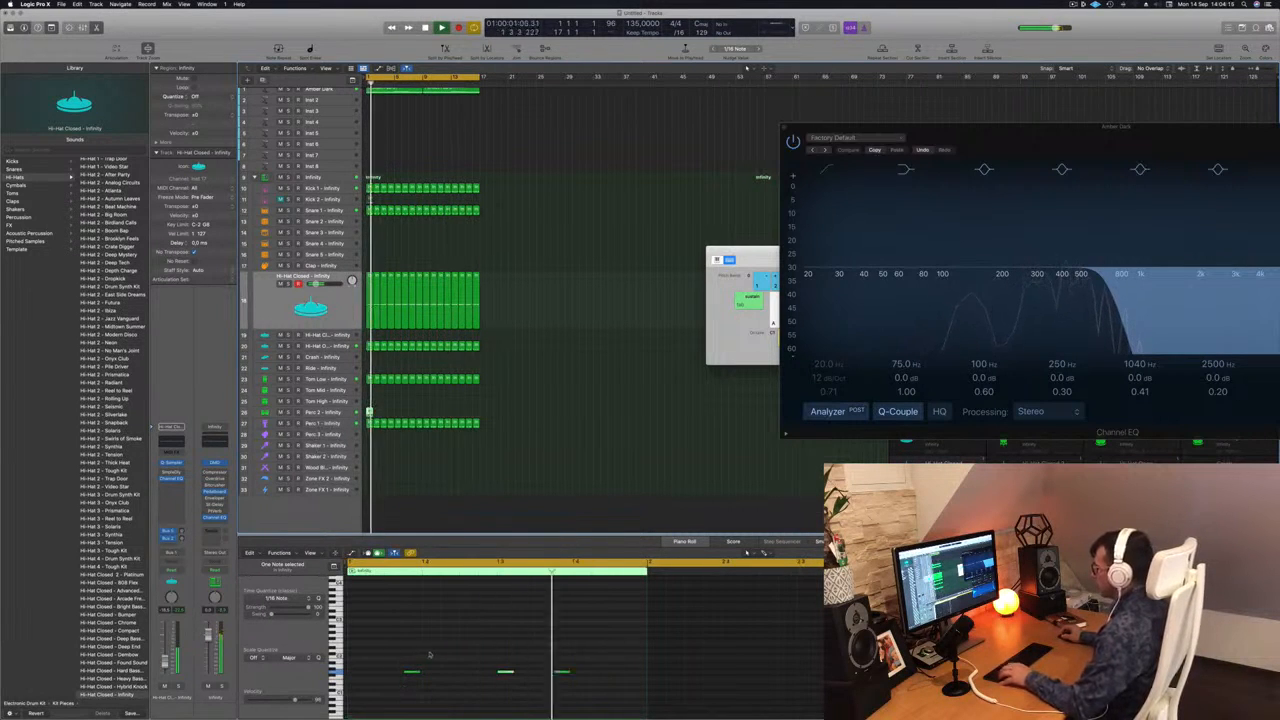
pyautogui.moveTo(394, 652)
pyautogui.mouseDown()
pyautogui.moveTo(484, 688)
pyautogui.moveTo(591, 686)
pyautogui.mouseUp()
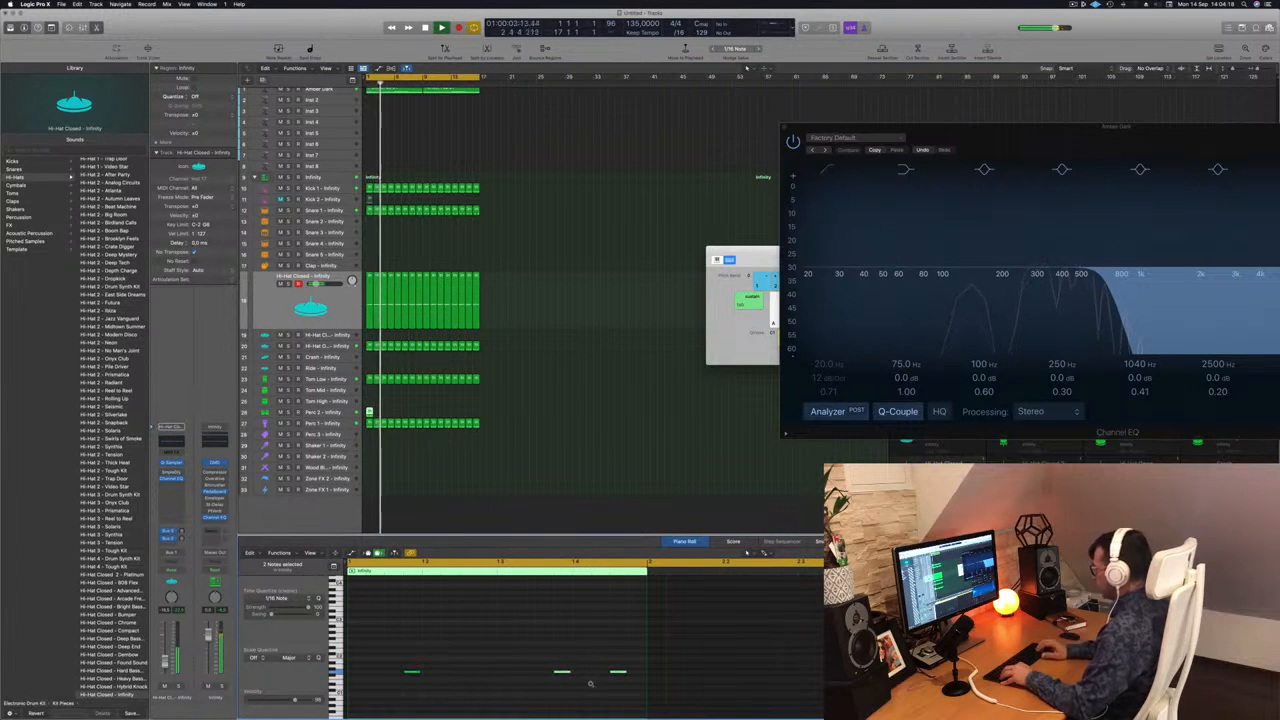
pyautogui.moveTo(486, 664); pyautogui.dragTo(399, 681)
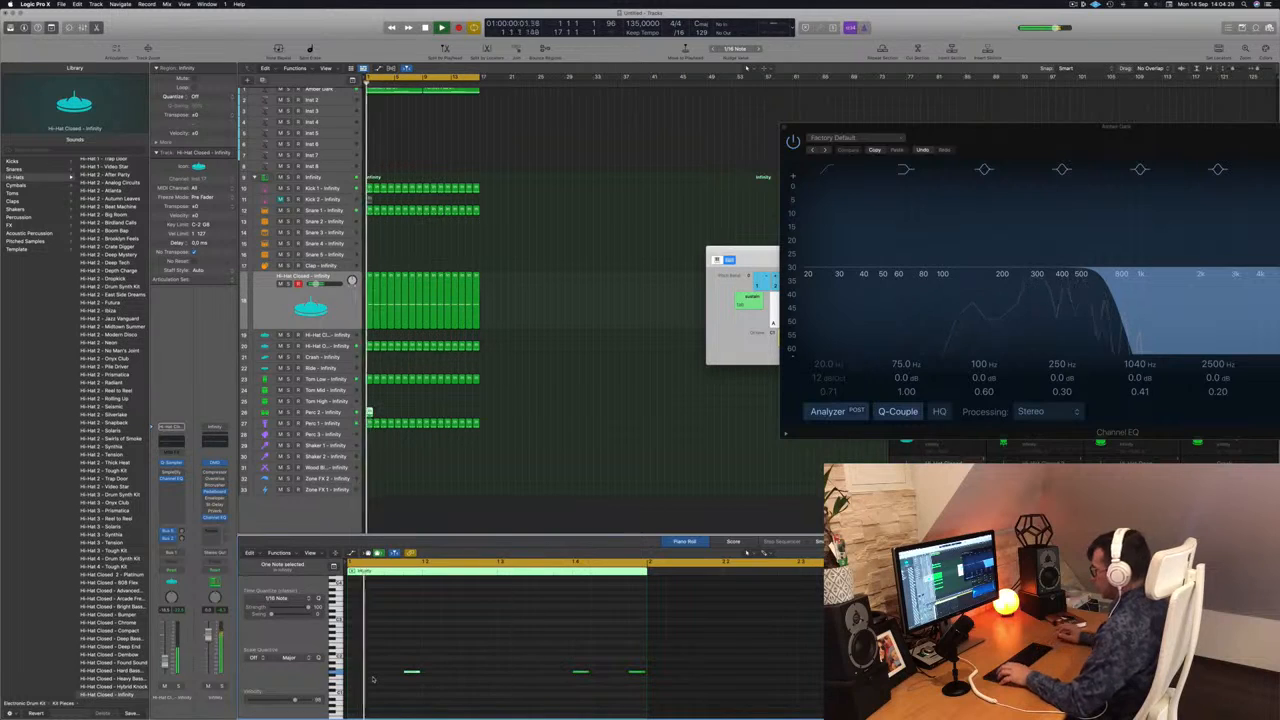
# Select all three Perc 2 notes and transpose them up semitone by semitone while the beat plays.
pyautogui.moveTo(380, 660); pyautogui.dragTo(641, 694)
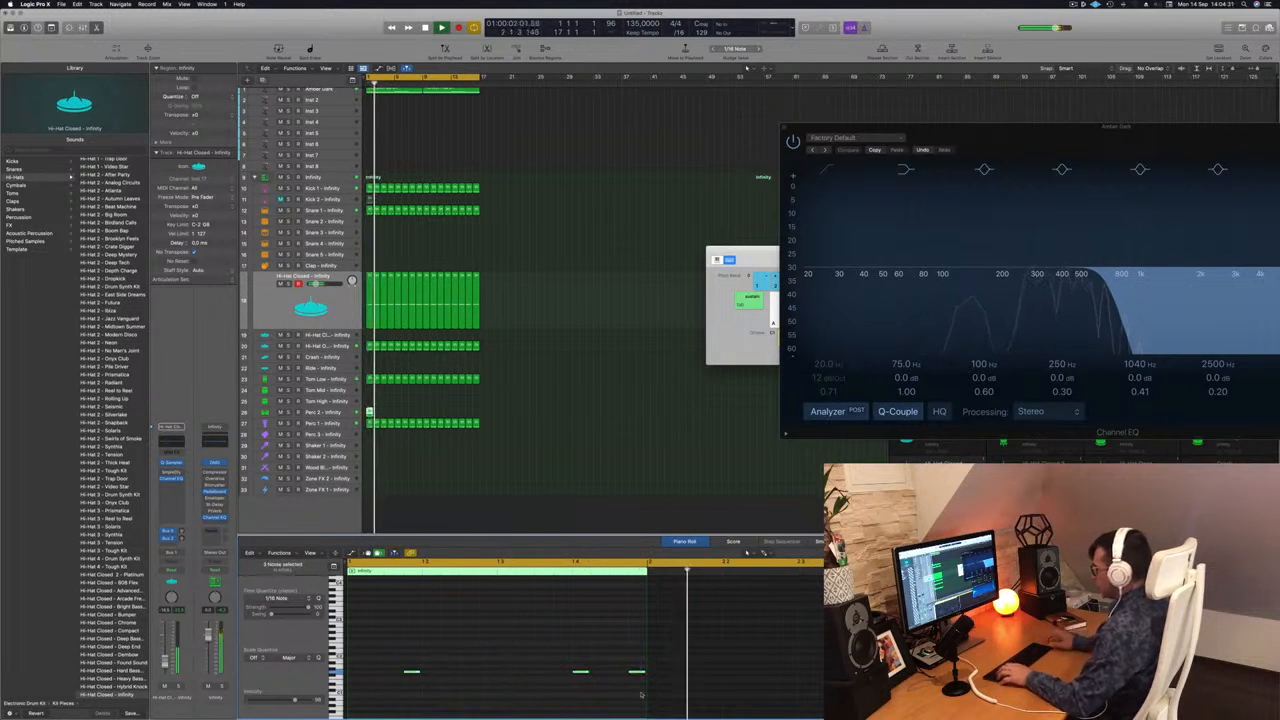
pyautogui.hotkey('alt', 'Up')
pyautogui.hotkey('alt', 'Up')
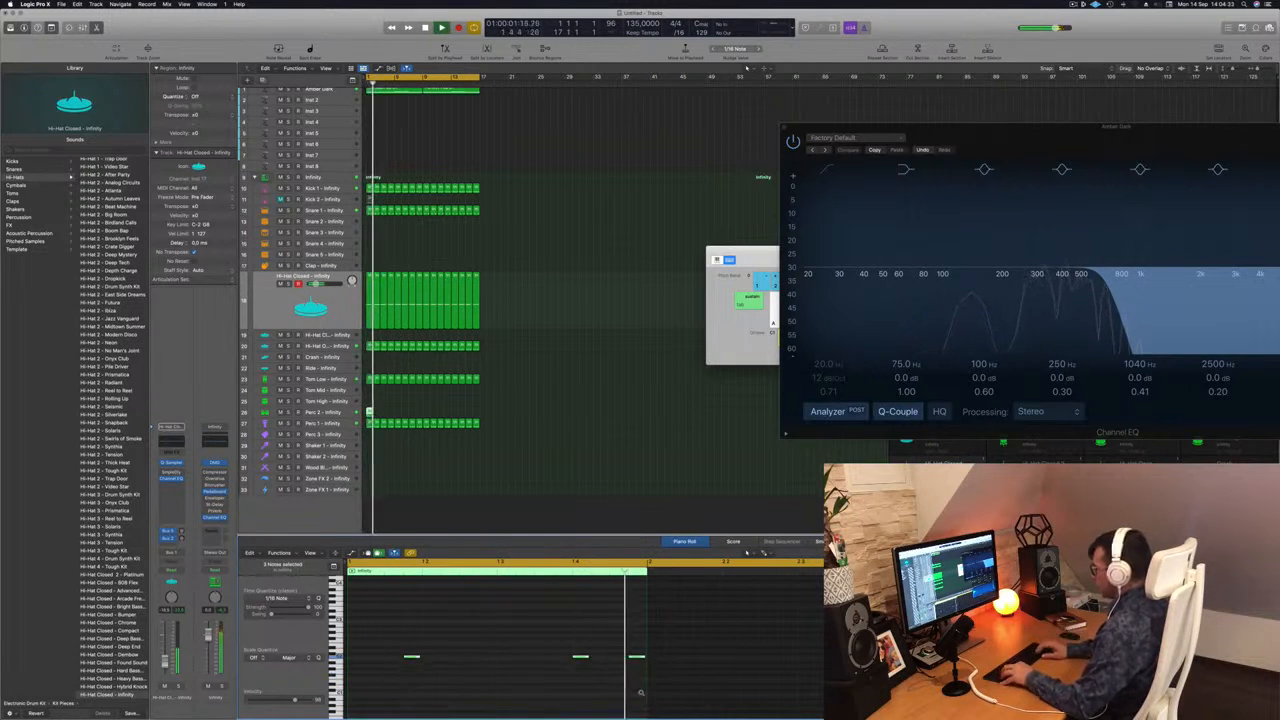
pyautogui.hotkey('alt', 'Up')
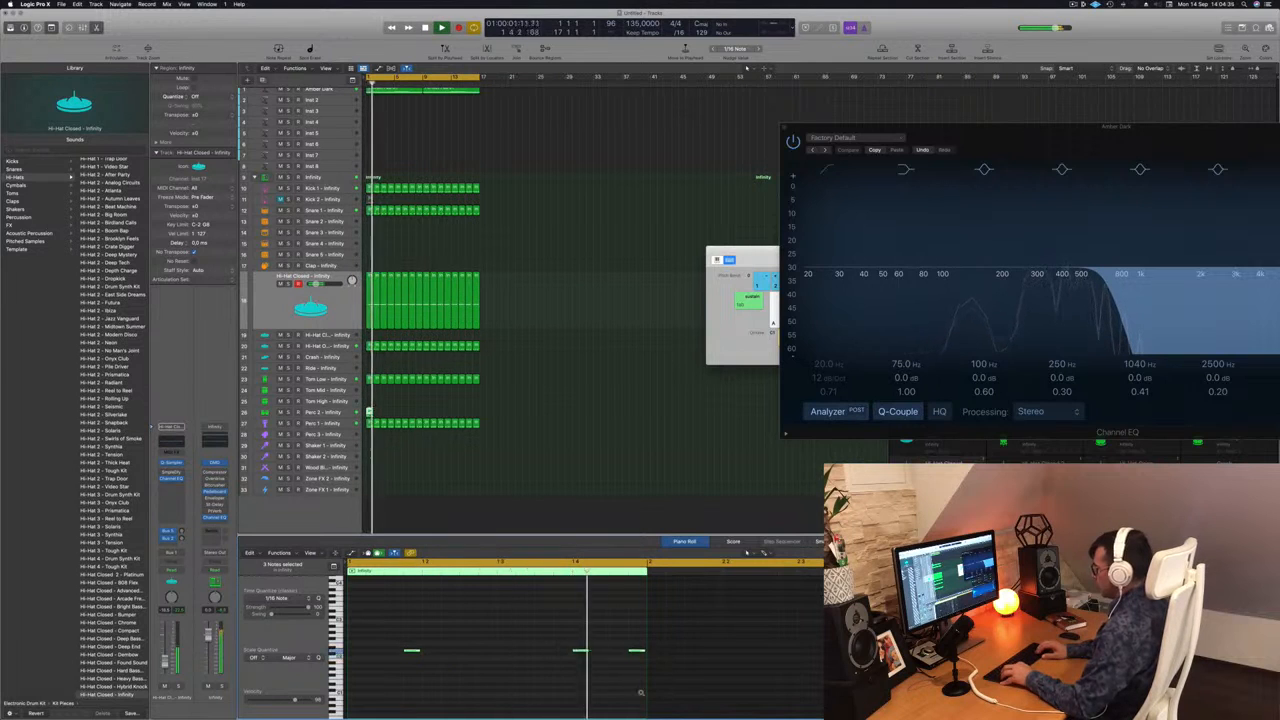
pyautogui.hotkey('alt', 'Up')
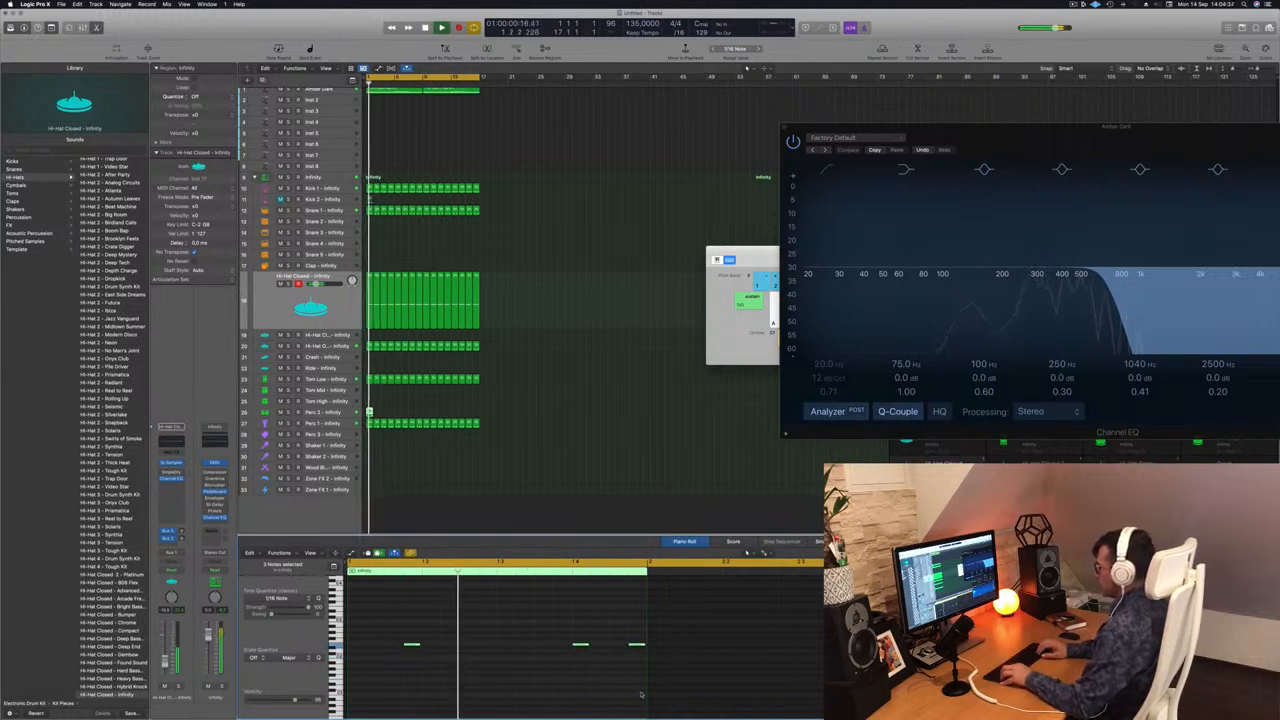
pyautogui.hotkey('alt', 'Up')
pyautogui.hotkey('alt', 'Up')
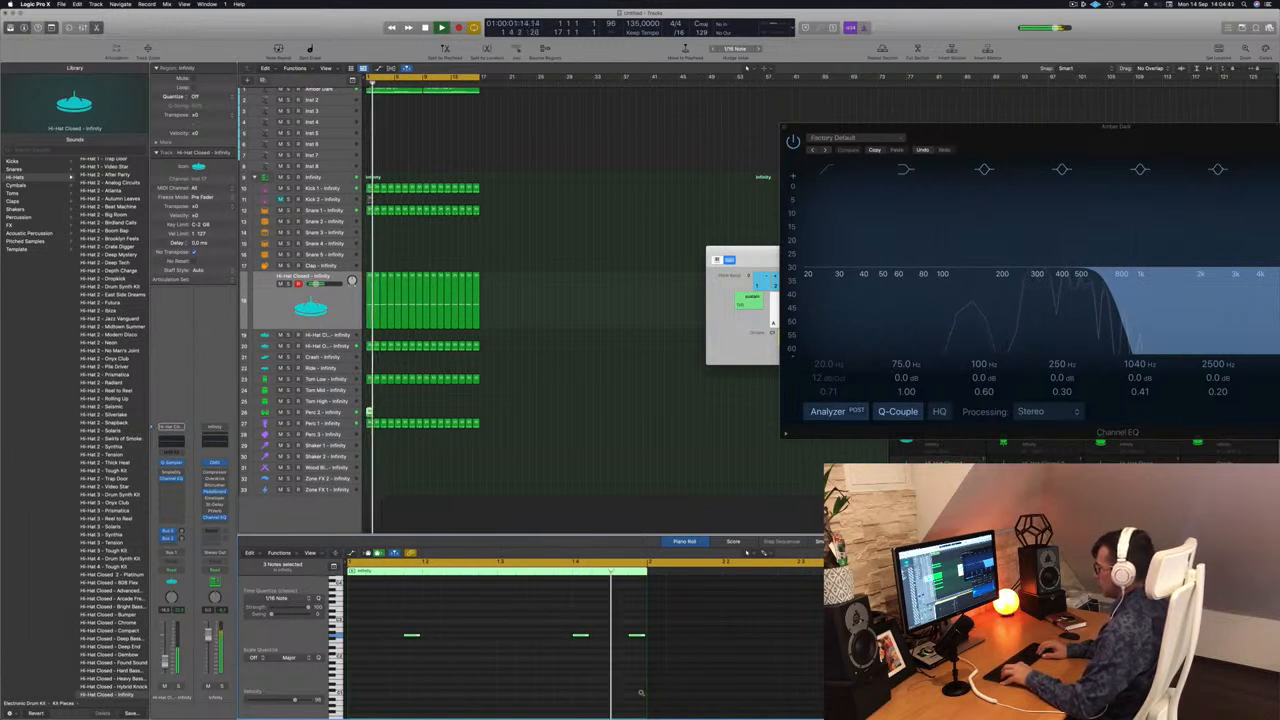
pyautogui.hotkey('alt', 'Up')
pyautogui.hotkey('alt', 'Up')
pyautogui.hotkey('alt', 'Up')
pyautogui.hotkey('alt', 'Up')
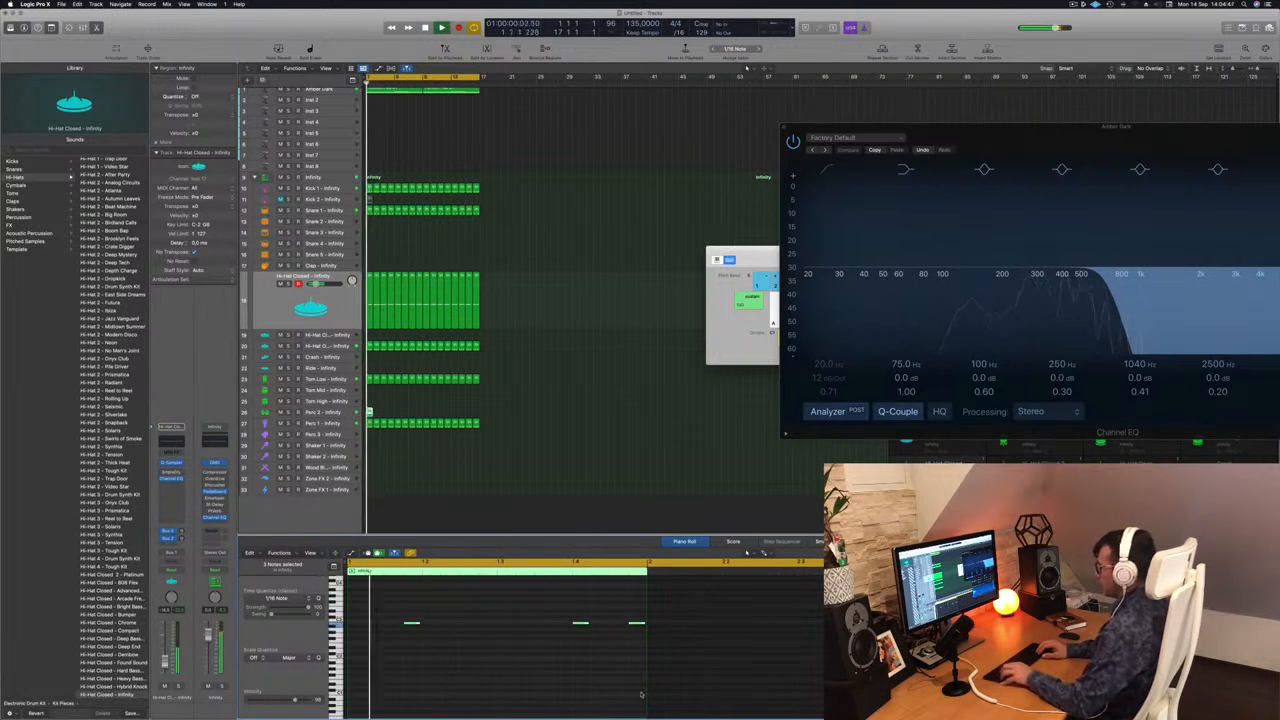
pyautogui.hotkey('alt', 'Up')
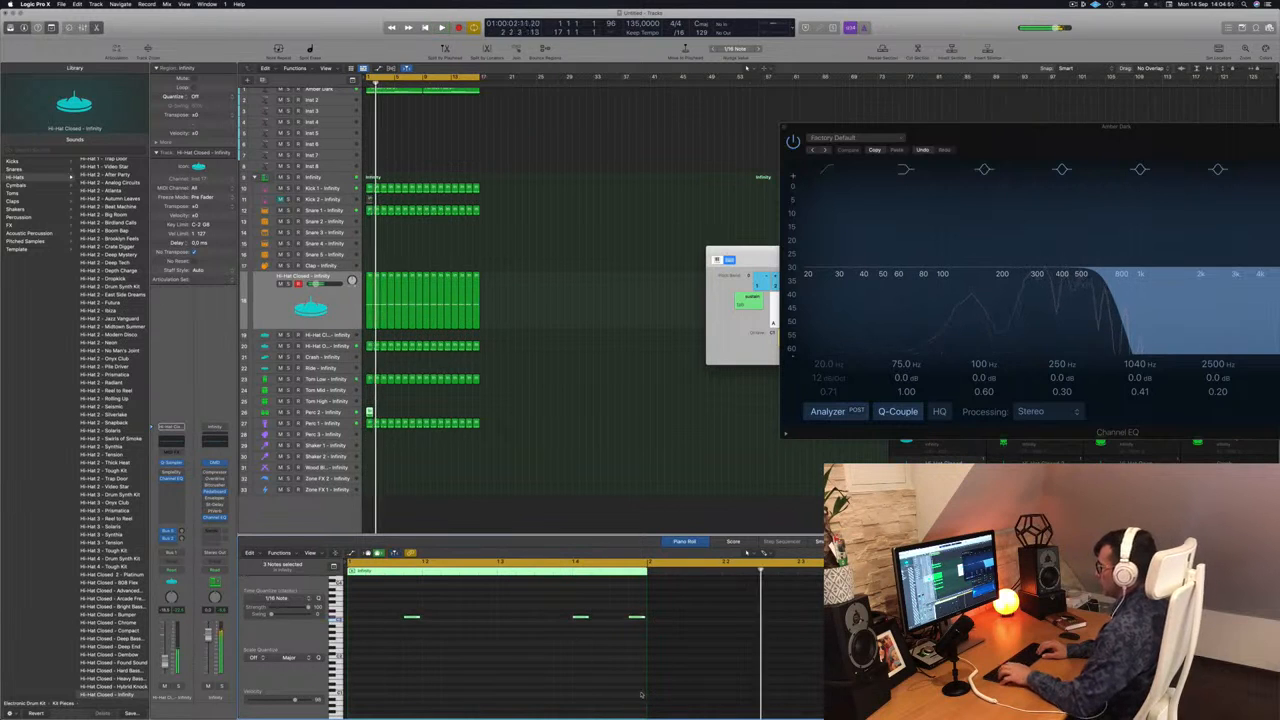
pyautogui.hotkey('alt', 'Up')
pyautogui.hotkey('alt', 'Up')
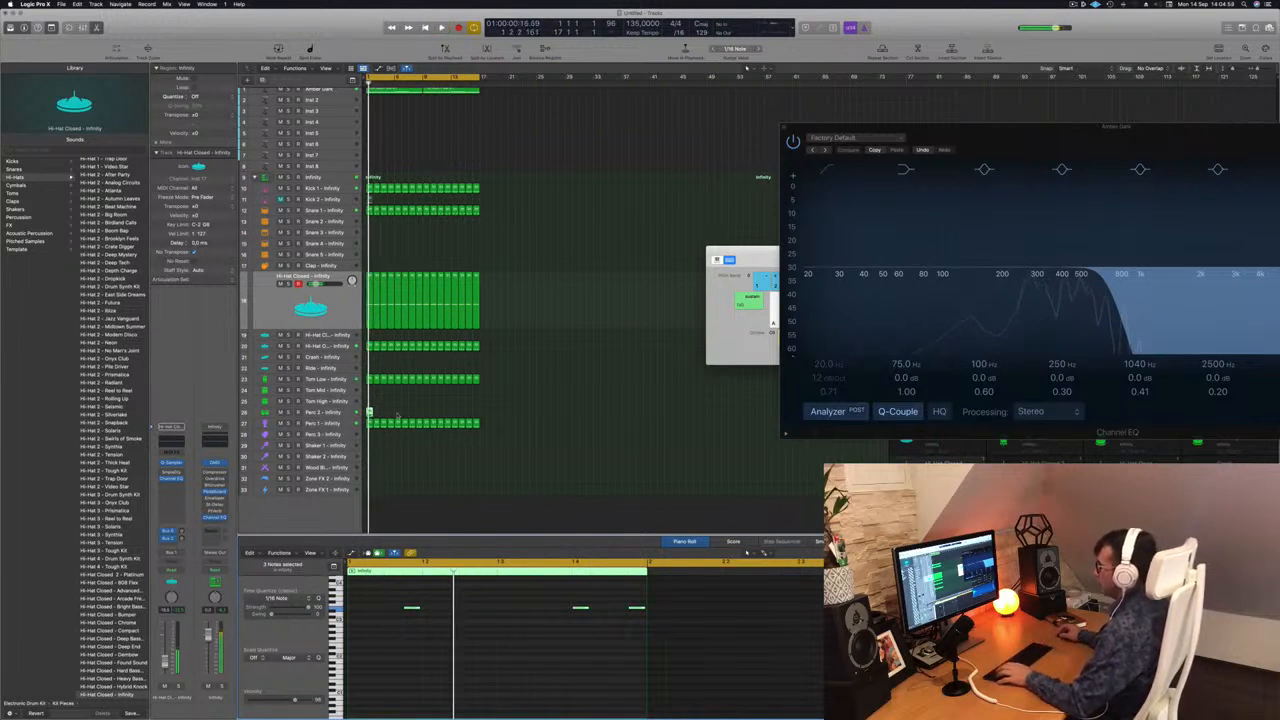
# Move the Perc 2 region to bar 1 of the Tom High track and play the beat from the start.
pyautogui.press('space')
pyautogui.click(368, 402)
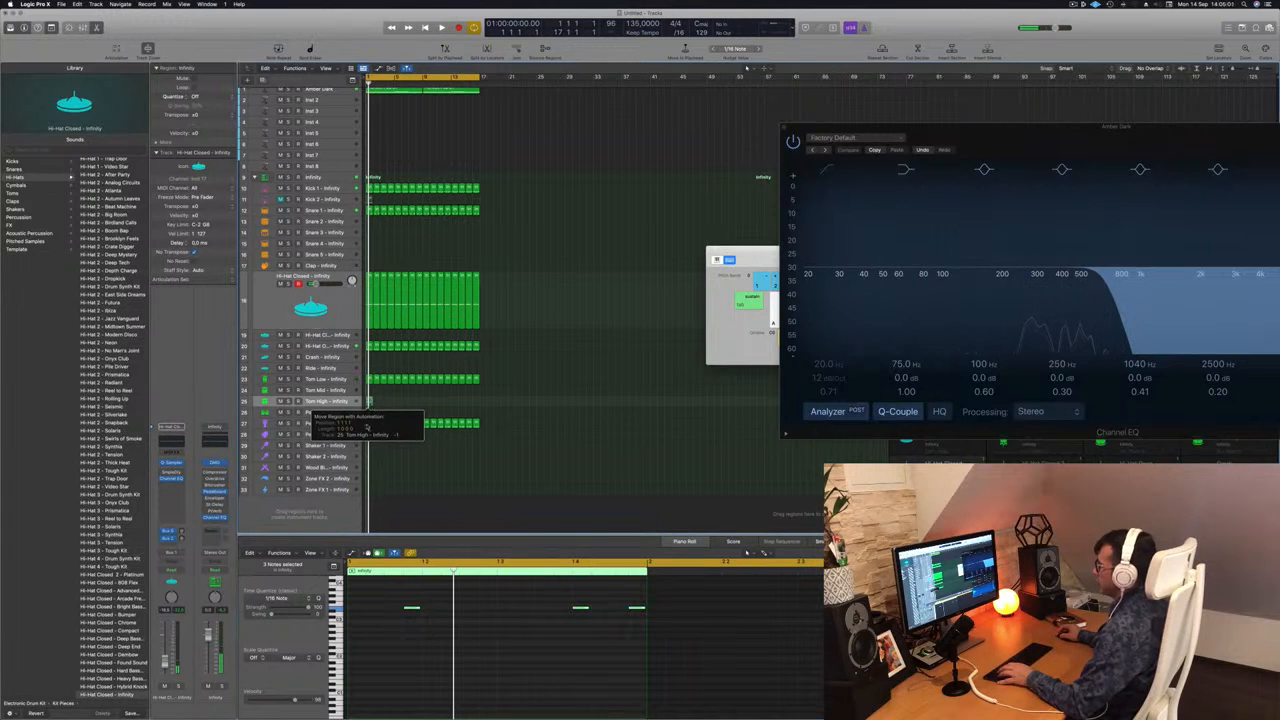
pyautogui.press('space')
pyautogui.click(398, 630)
pyautogui.press('space')
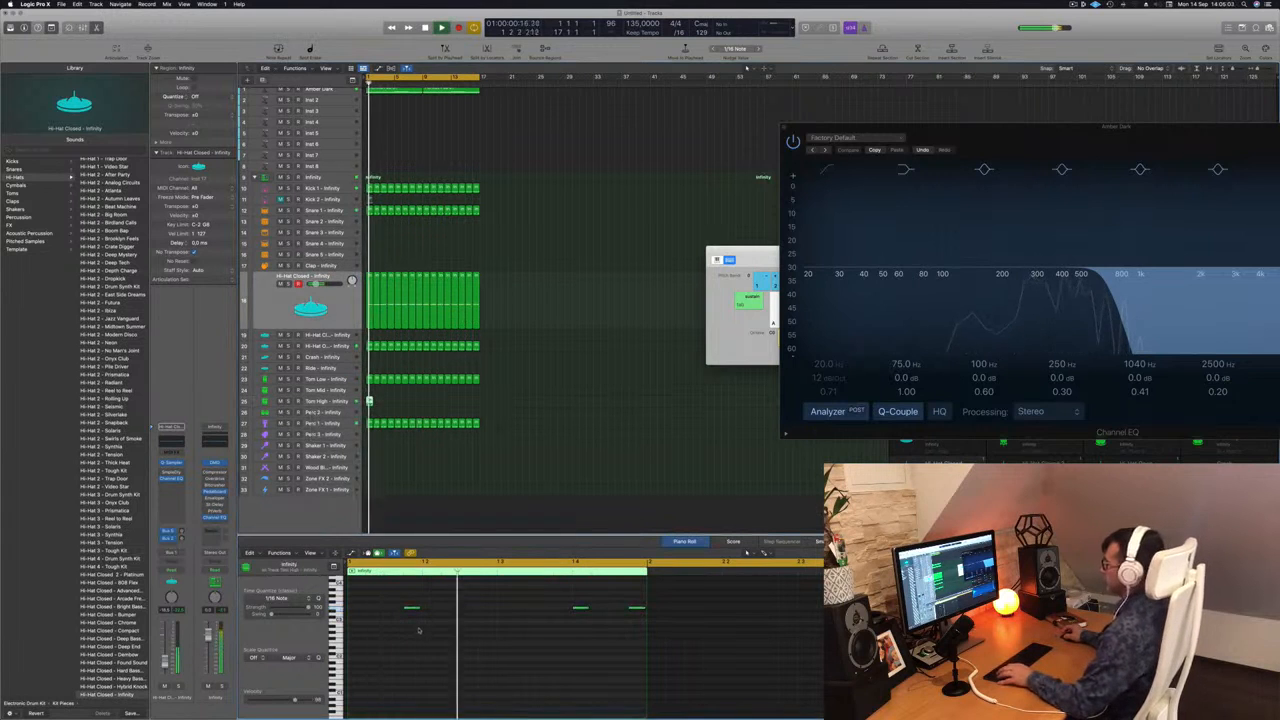
pyautogui.press('super+Left')
pyautogui.press('Return')
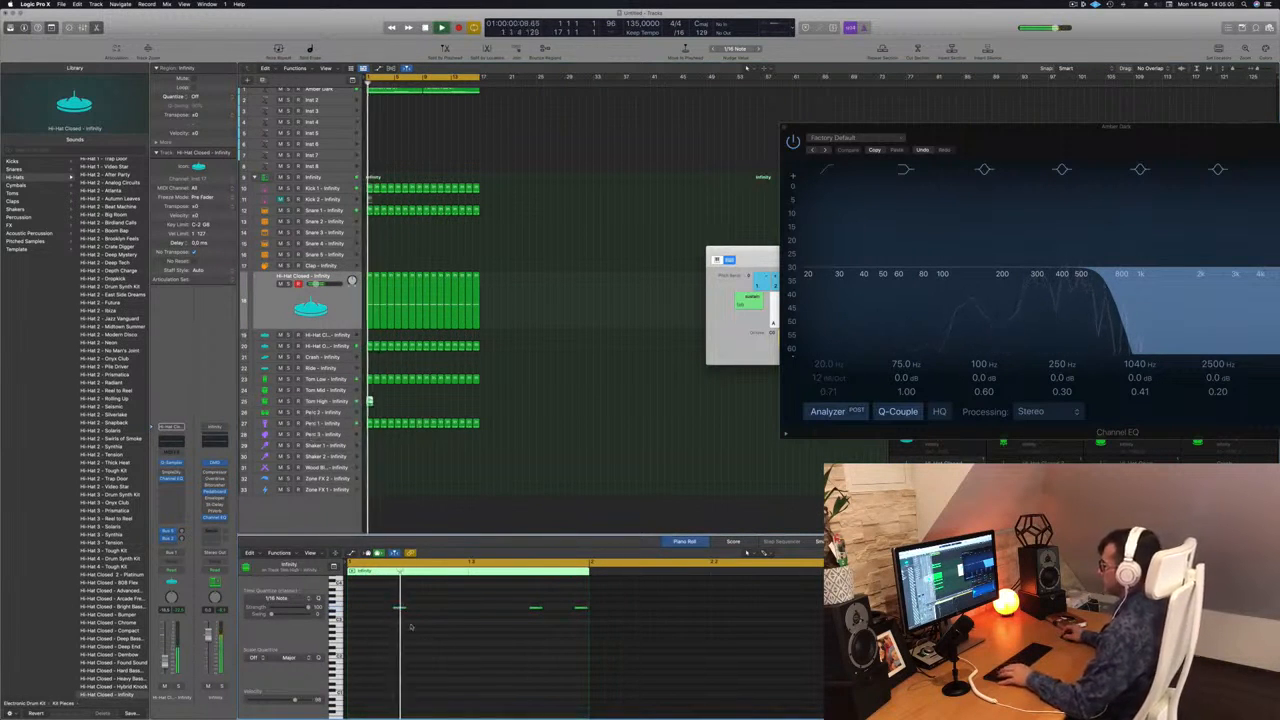
# Select all three Tom High notes and transpose them down and back up to compare pitches while playing from the start.
pyautogui.moveTo(385, 597); pyautogui.dragTo(584, 636)
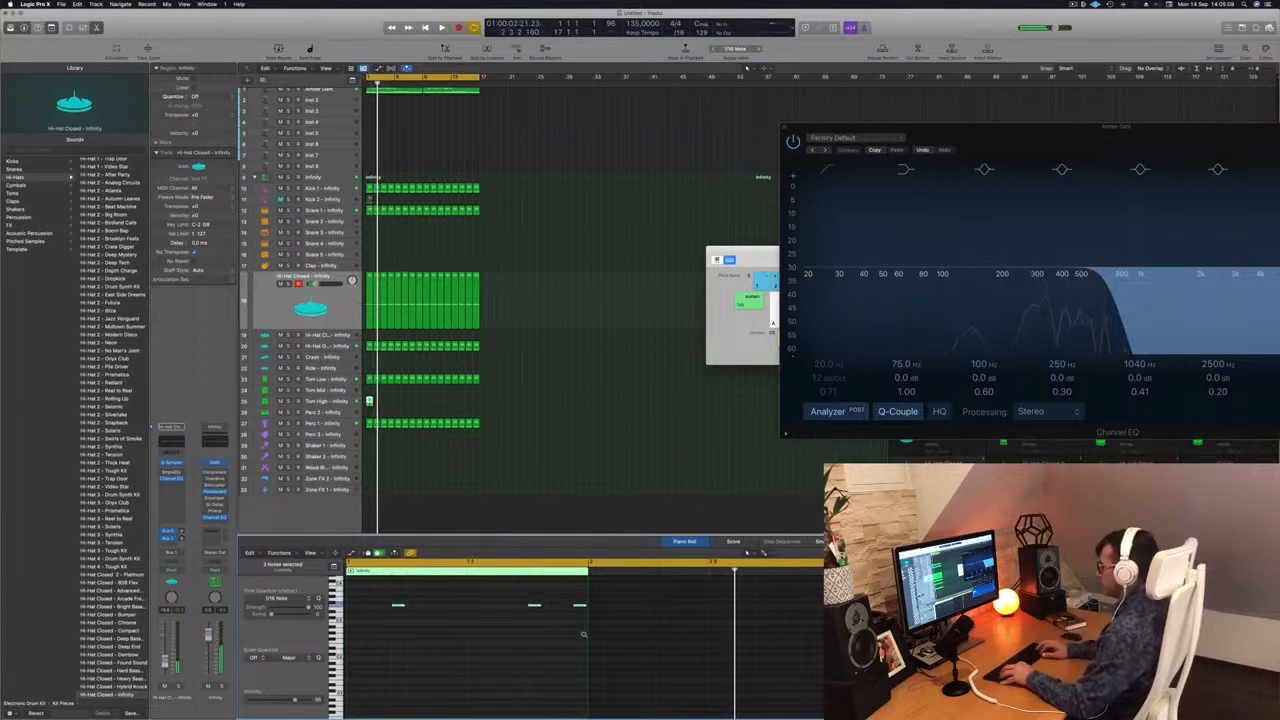
pyautogui.press('space')
pyautogui.hotkey('alt', 'Down')
pyautogui.hotkey('alt', 'Down')
pyautogui.press('Return')
pyautogui.hotkey('alt', 'Up')
pyautogui.hotkey('alt', 'Up')
pyautogui.press('Return')
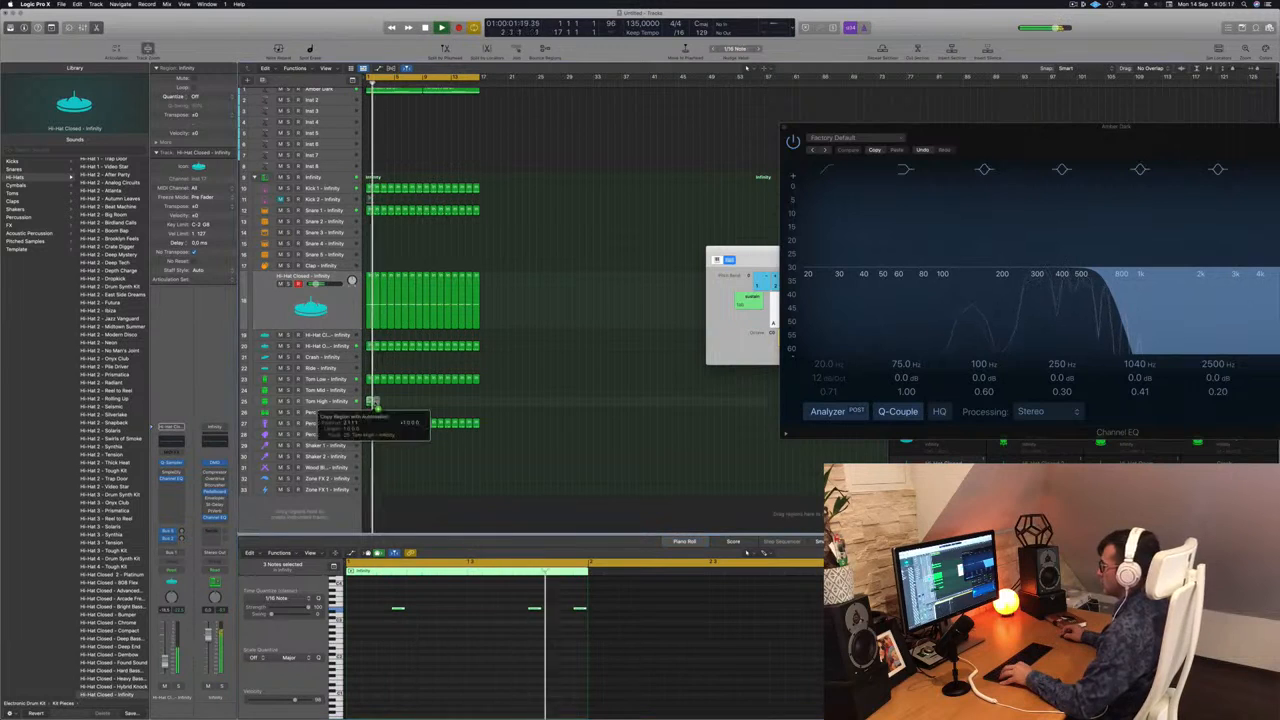
# Duplicate the Tom High region until it fills 16 bars, and select the track with all its regions.
pyautogui.moveTo(373, 401); pyautogui.dragTo(425, 403)
pyautogui.click(346, 403)
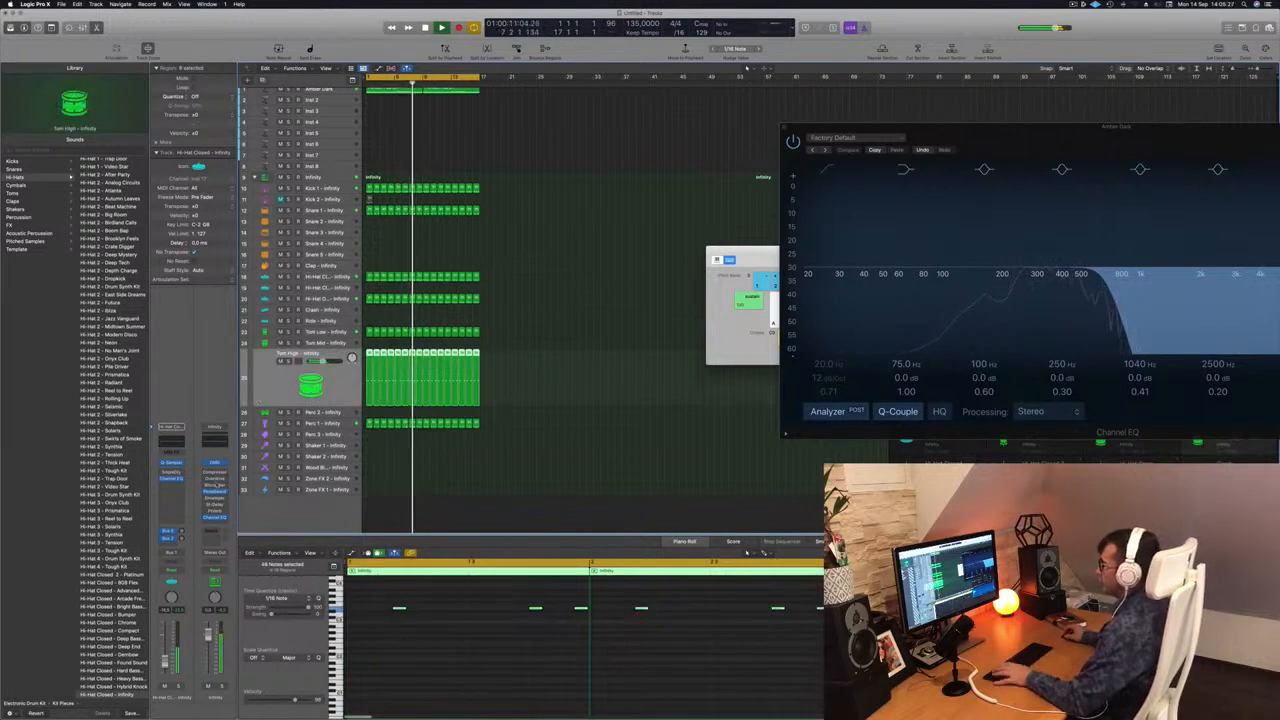
# Play the beat from the start to hear the Tom High layer, and deselect its regions.
pyautogui.press('Return')
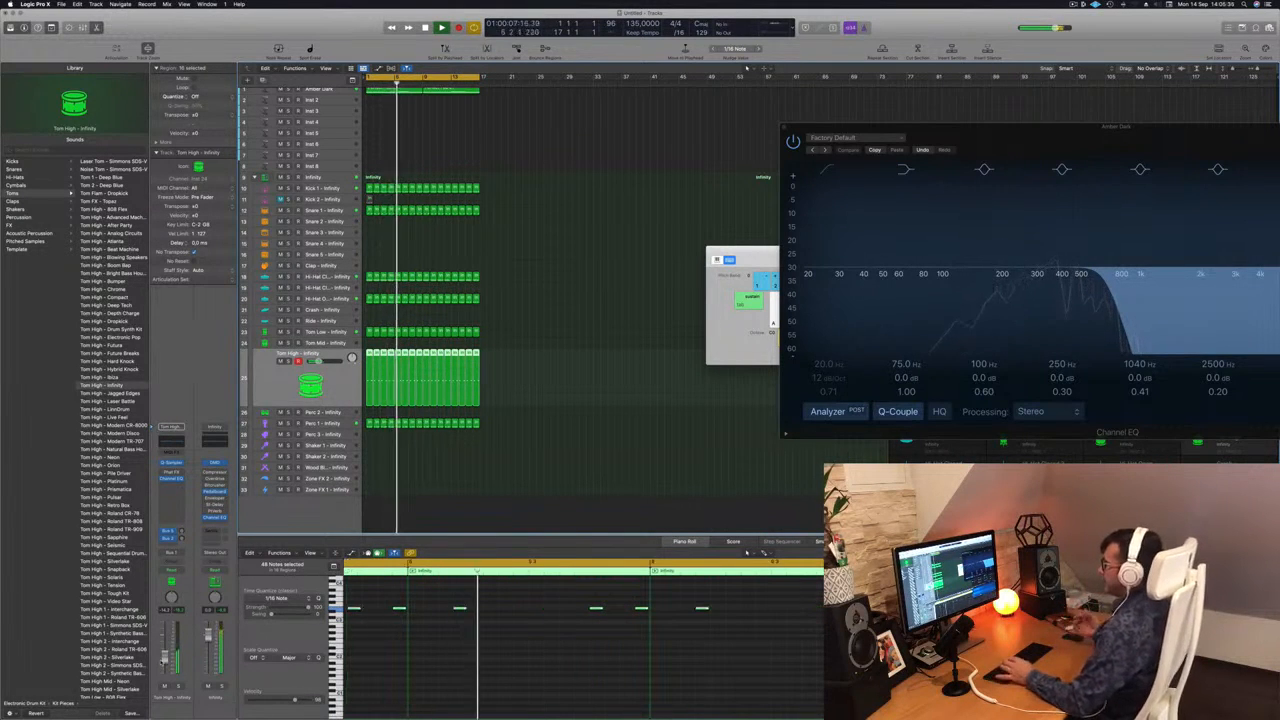
pyautogui.click(517, 446)
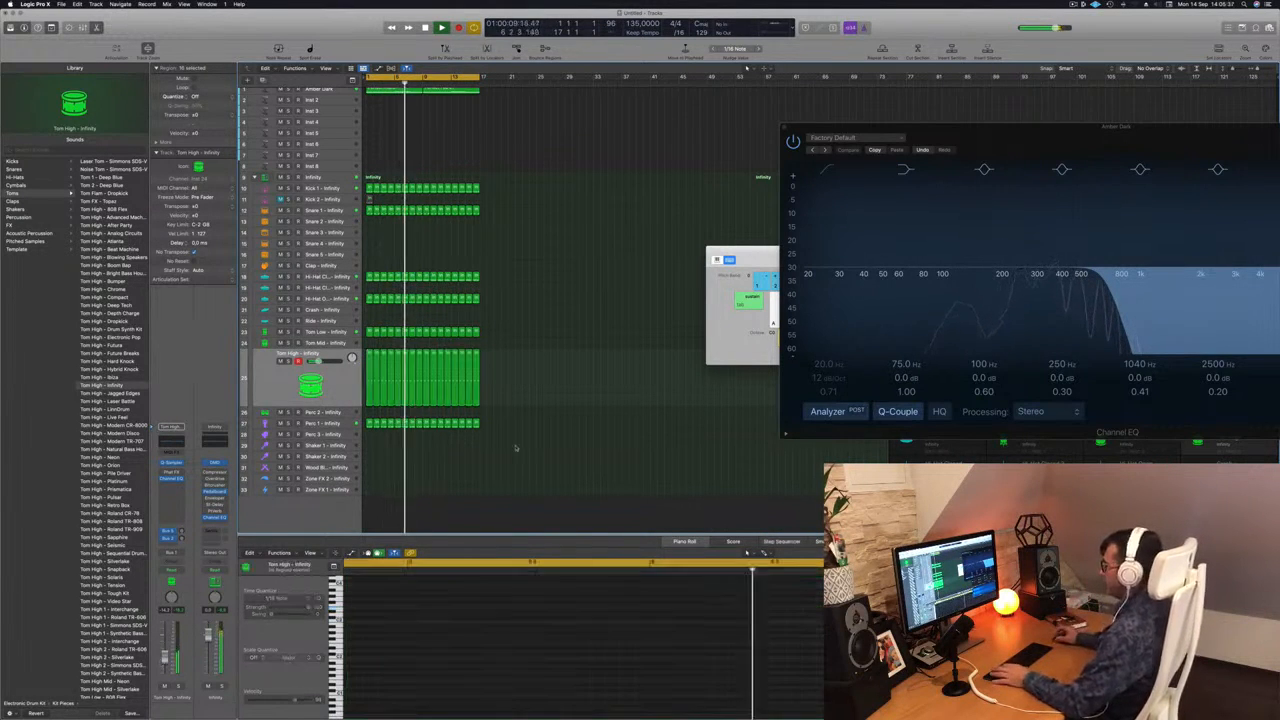
pyautogui.scroll(1, 374, 232)
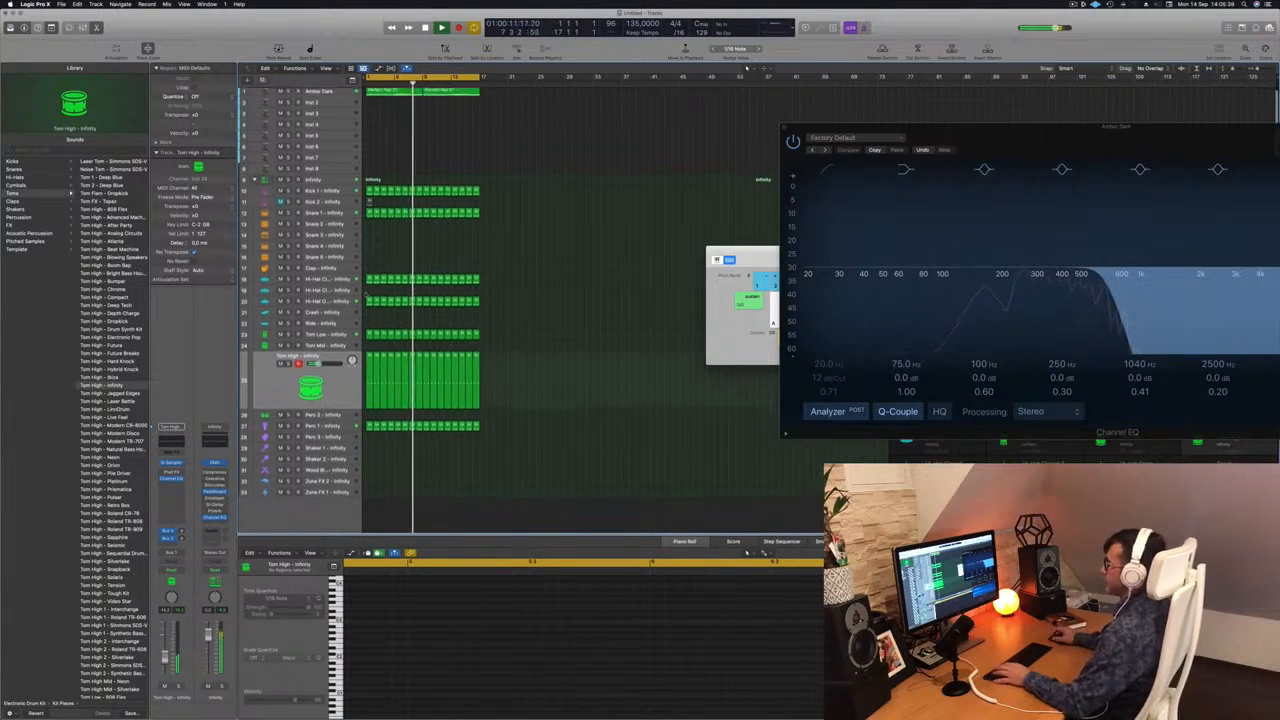
pyautogui.scroll(2, 377, 232)
pyautogui.scroll(2, 377, 232)
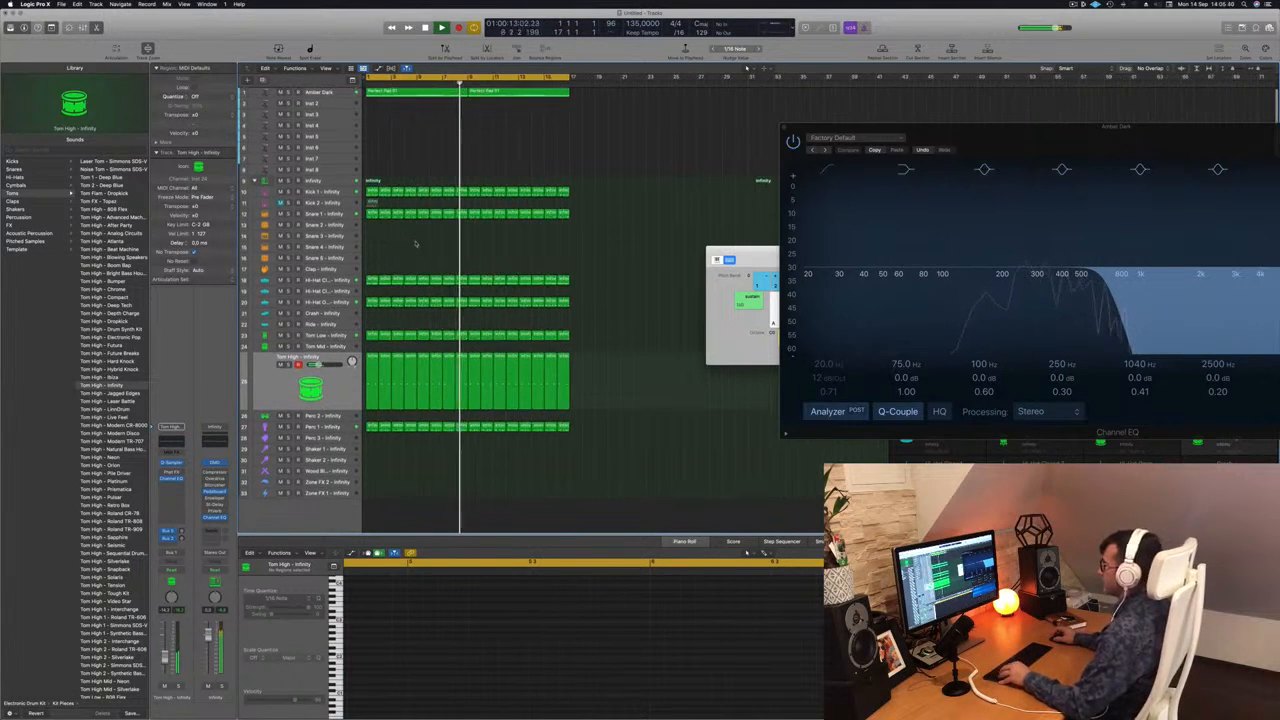
# Copy the first Snare 1 region to Snare 3, audition it from the start, and move the copy to bar 1 of Snare 2.
pyautogui.click(372, 213)
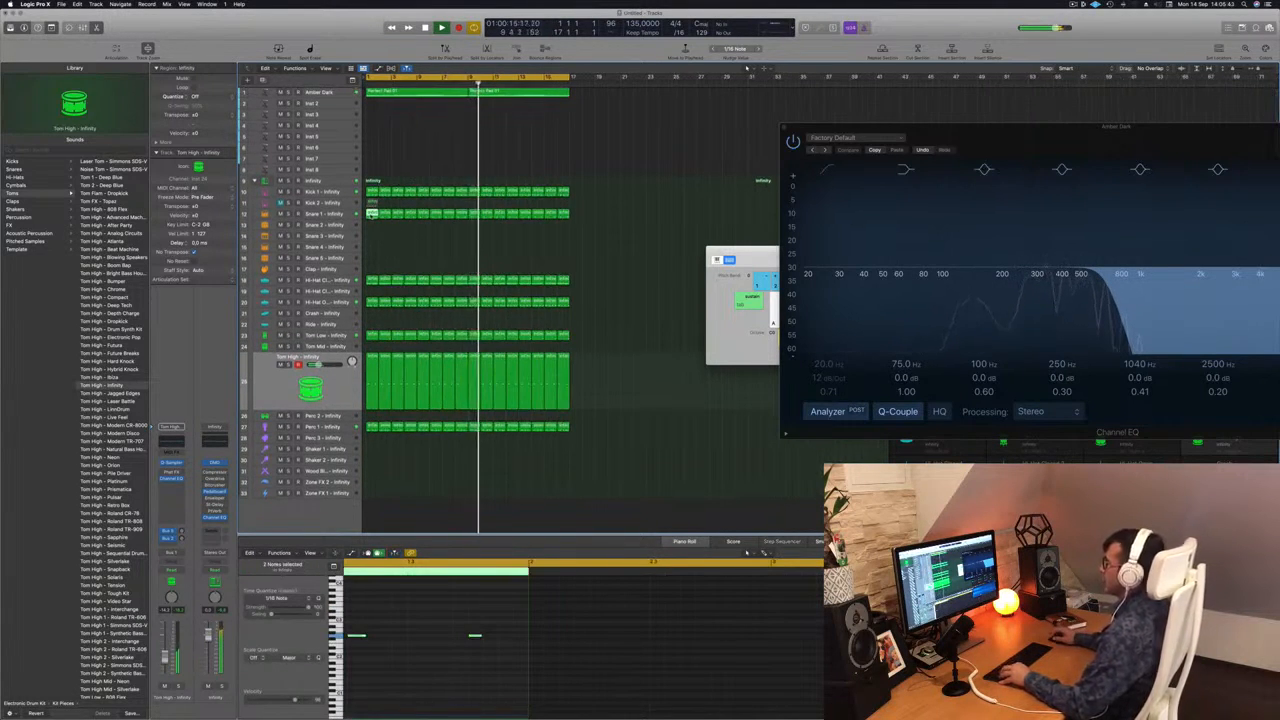
pyautogui.moveTo(372, 213)
pyautogui.mouseDown()
pyautogui.moveTo(372, 258)
pyautogui.moveTo(372, 237)
pyautogui.mouseUp()
pyautogui.press('space')
pyautogui.press('space')
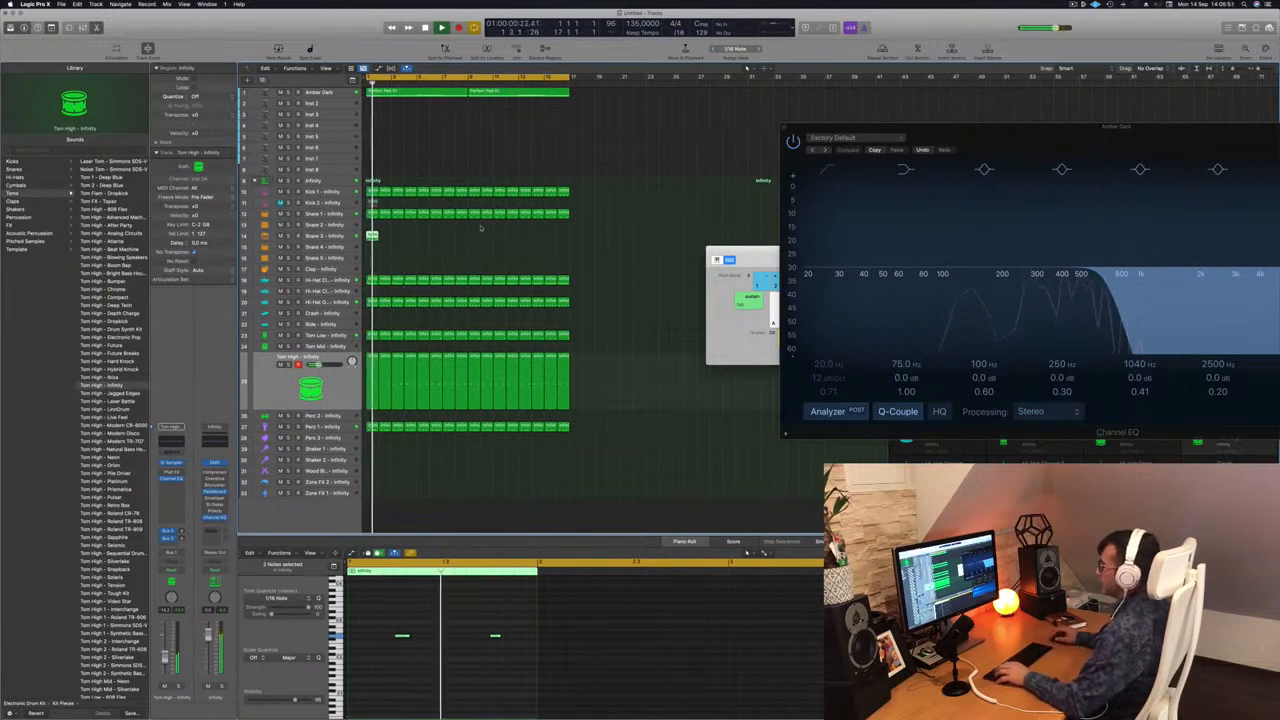
pyautogui.press('space')
pyautogui.press('space')
pyautogui.moveTo(375, 228)
pyautogui.mouseDown()
pyautogui.moveTo(376, 257)
pyautogui.moveTo(371, 224)
pyautogui.mouseUp()
# Delete the first note of the Snare 2 region and shift the remaining note two sixteenths later during playback.
pyautogui.moveTo(414, 623); pyautogui.dragTo(403, 663)
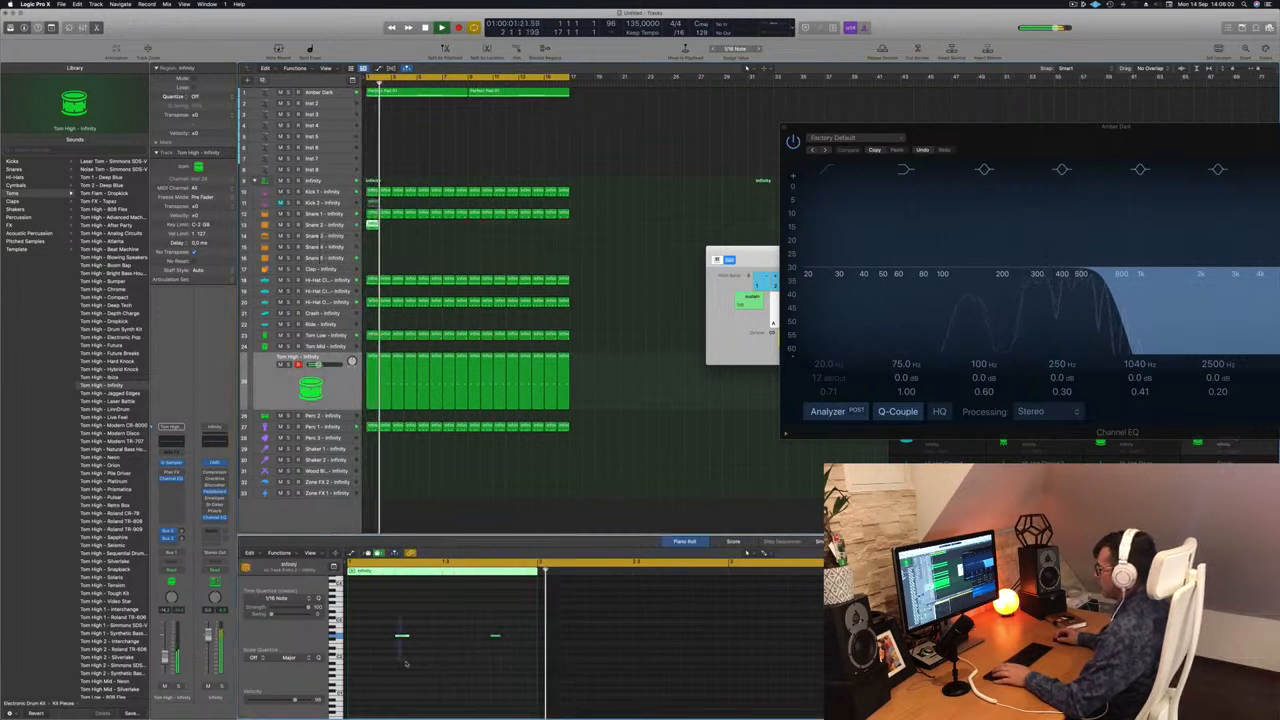
pyautogui.press('space')
pyautogui.press('space')
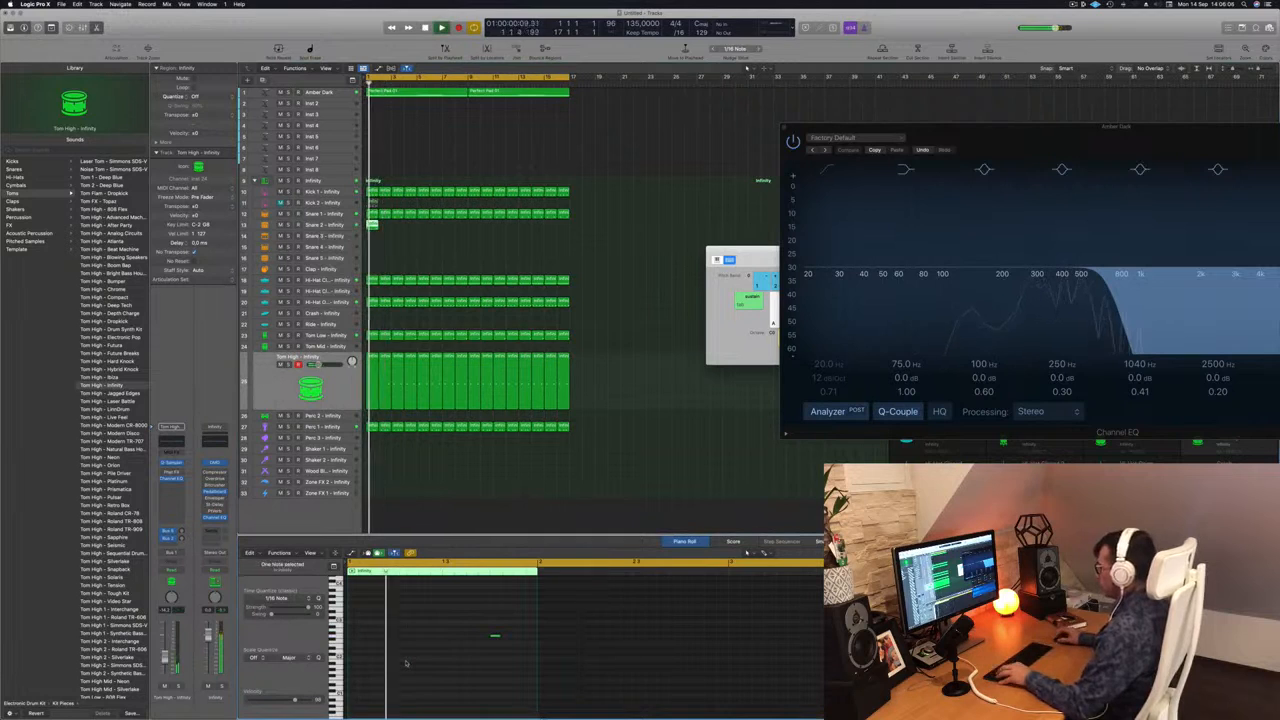
pyautogui.hotkey('alt', 'Right')
pyautogui.hotkey('alt', 'Right')
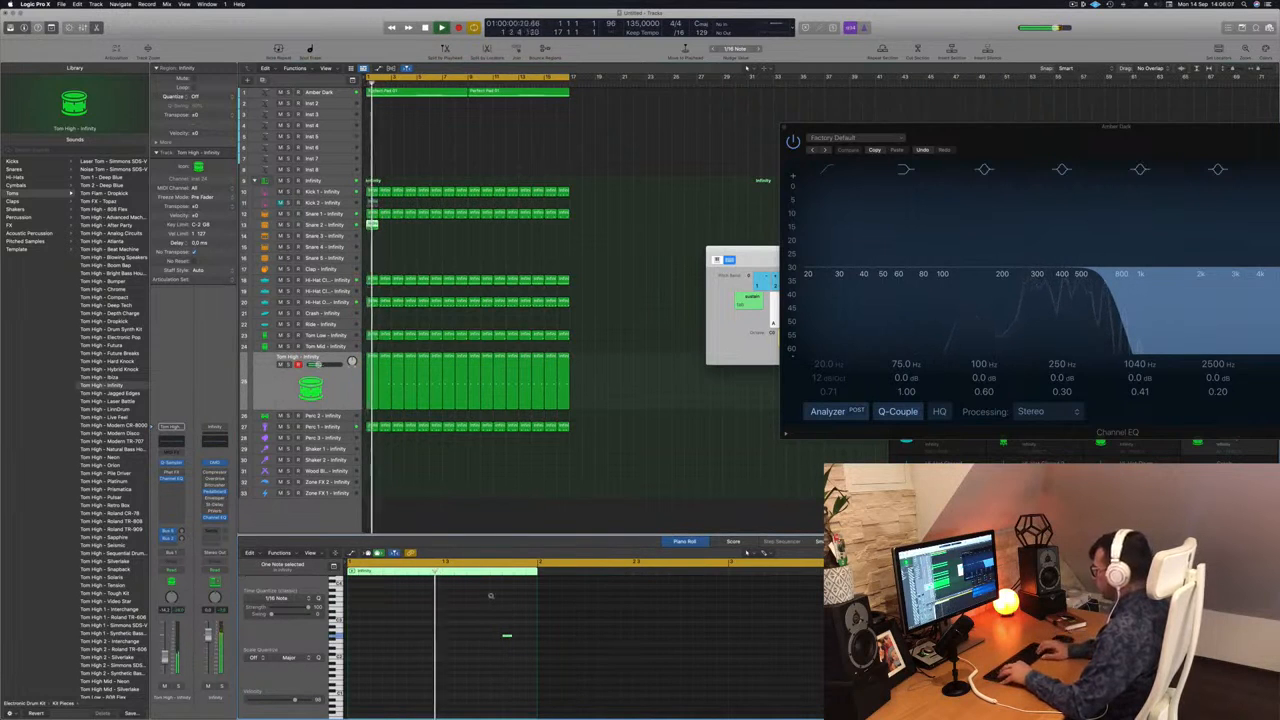
# Transpose the single Snare 2 note up in semitones, comparing pitches while playing from the start.
pyautogui.hotkey('alt', 'Up')
pyautogui.hotkey('alt', 'Up')
pyautogui.hotkey('alt', 'Up')
pyautogui.hotkey('alt', 'Up')
pyautogui.hotkey('alt', 'Up')
pyautogui.press('Return')
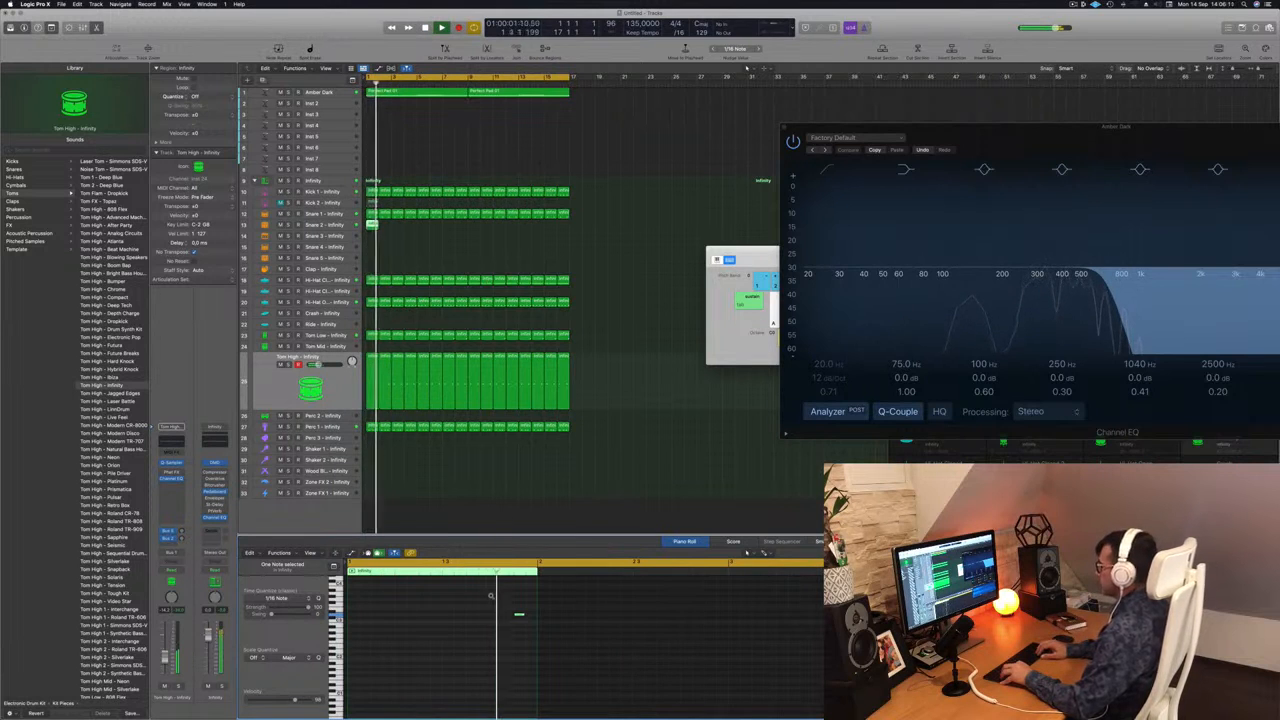
pyautogui.press('Return')
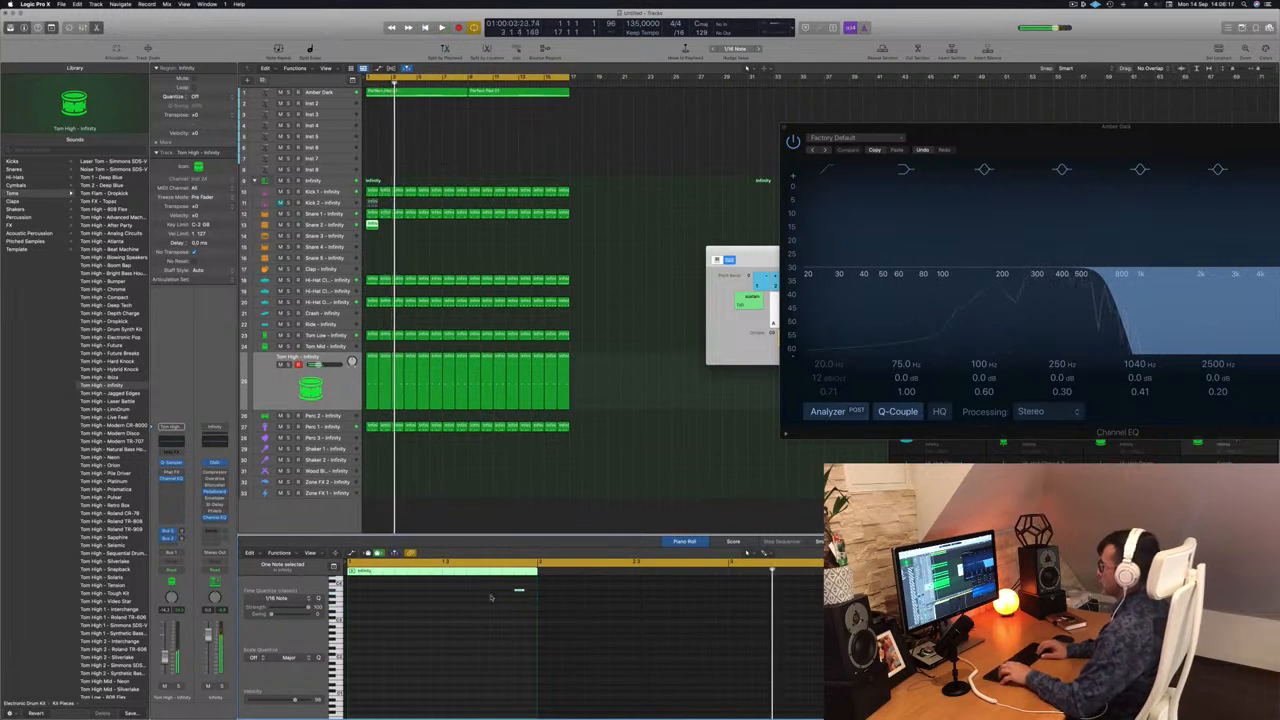
pyautogui.press('Return')
pyautogui.press('Return')
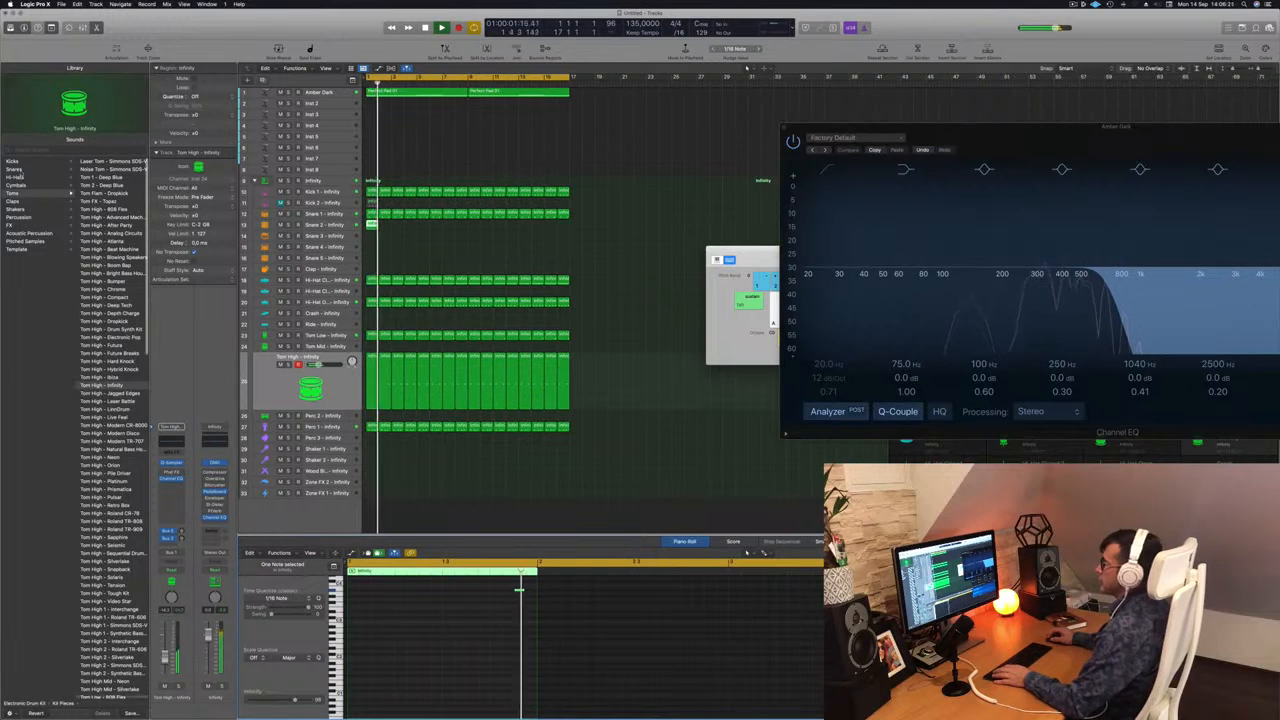
pyautogui.click(15, 169)
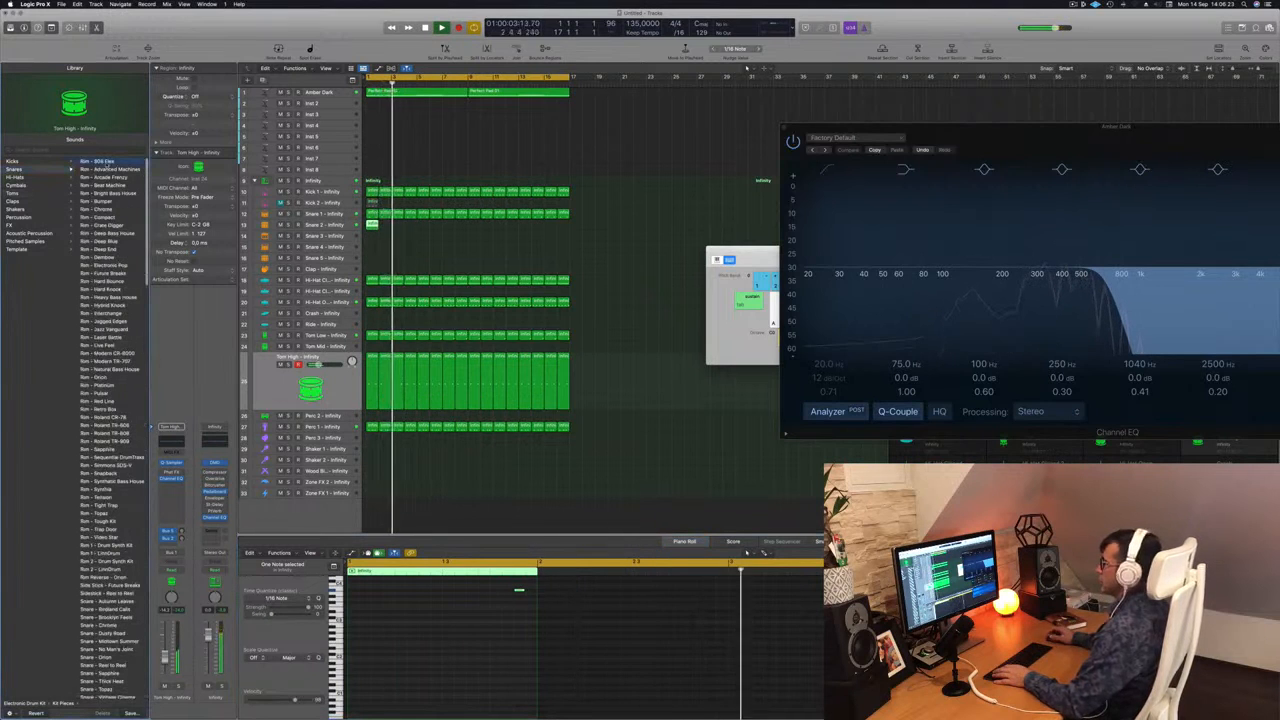
pyautogui.press('Return')
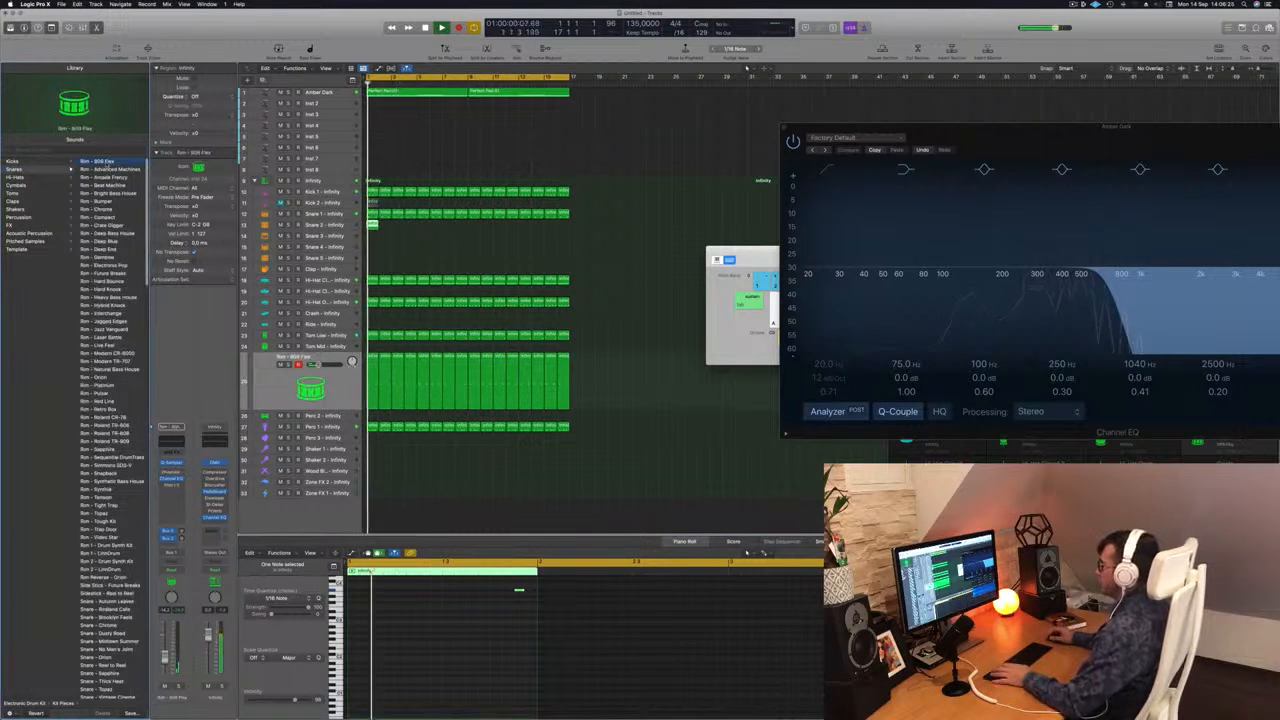
pyautogui.press('Return')
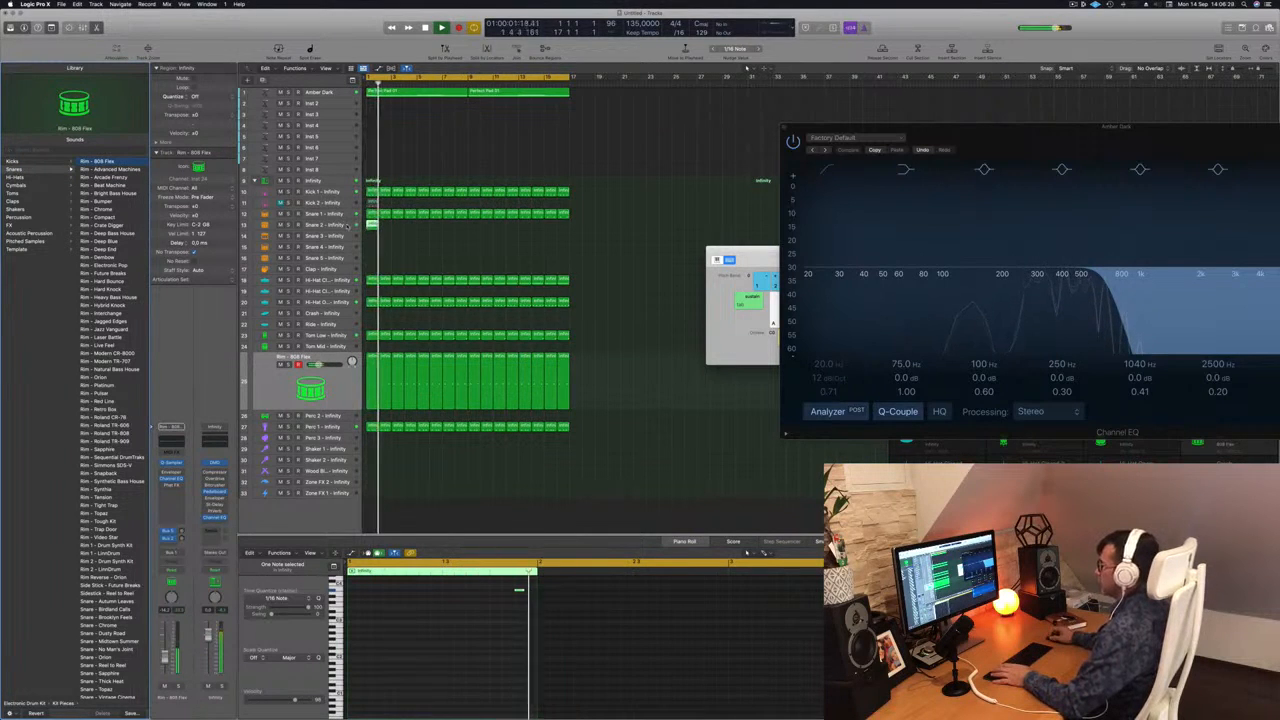
pyautogui.click(333, 396)
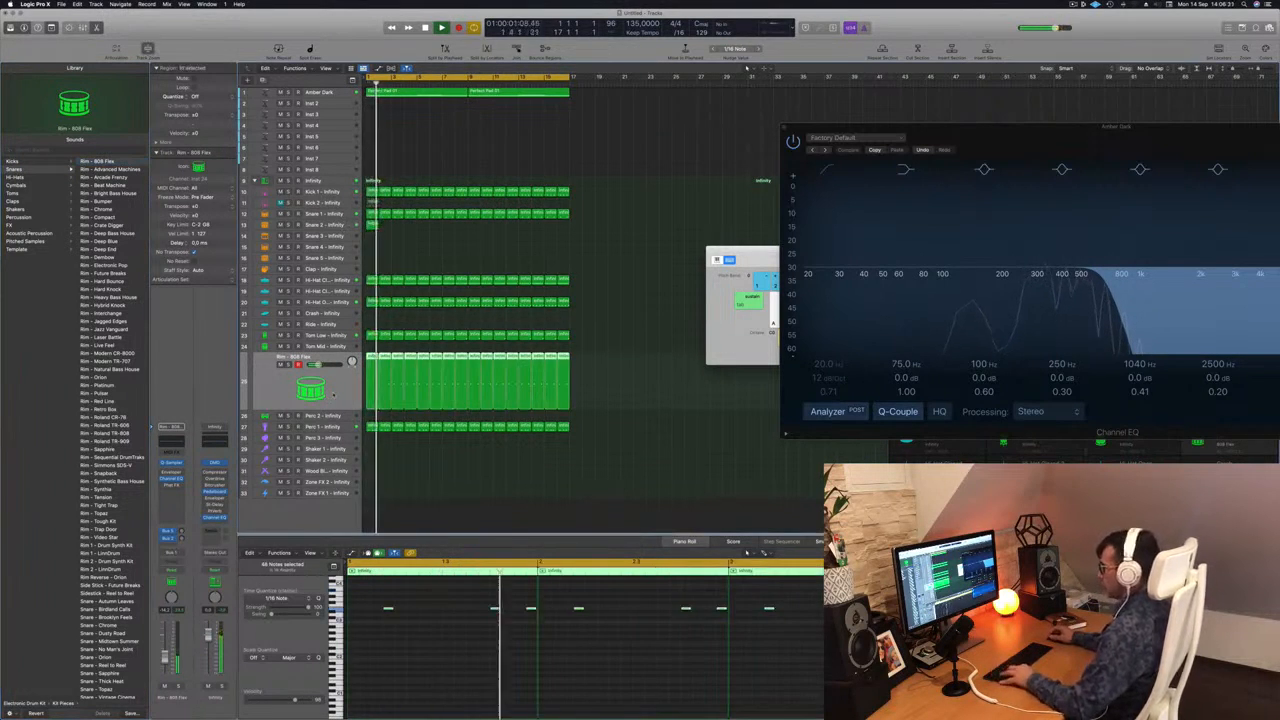
pyautogui.press('super+z')
pyautogui.press('Return')
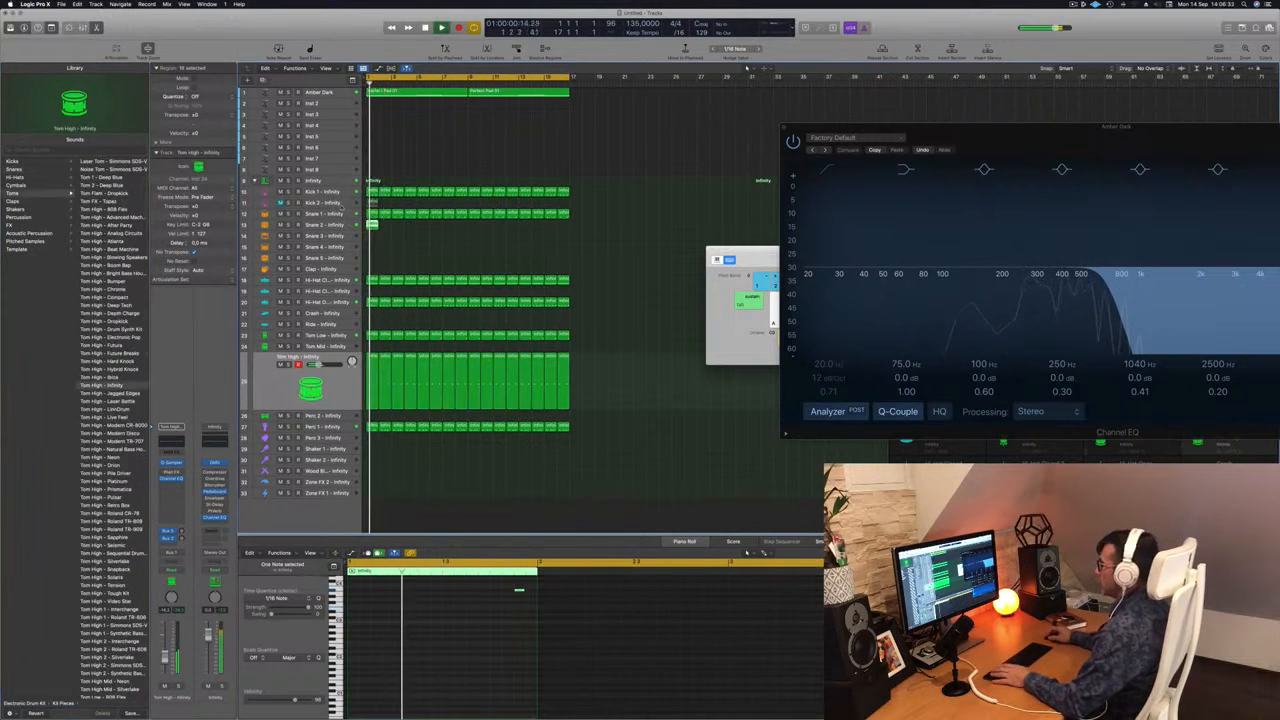
# Select the Snare 2 track and load the Rim - 808 Flex sound on it.
pyautogui.click(340, 225)
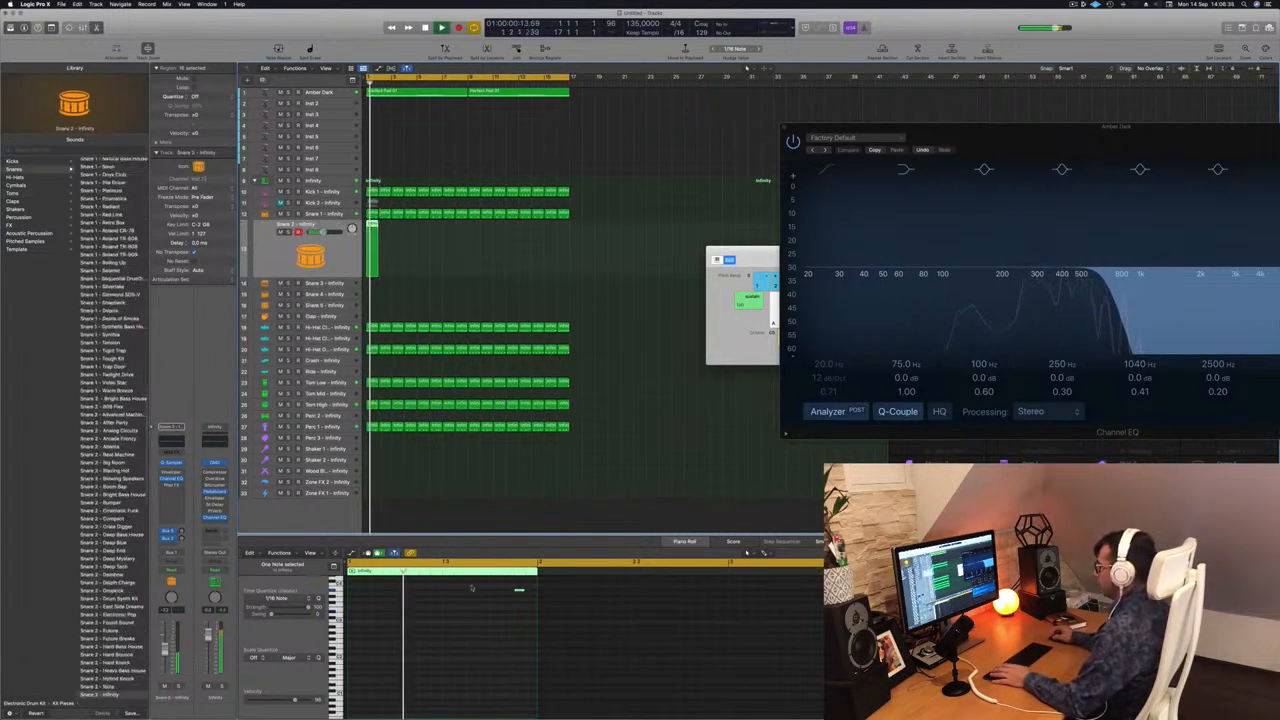
pyautogui.press('space')
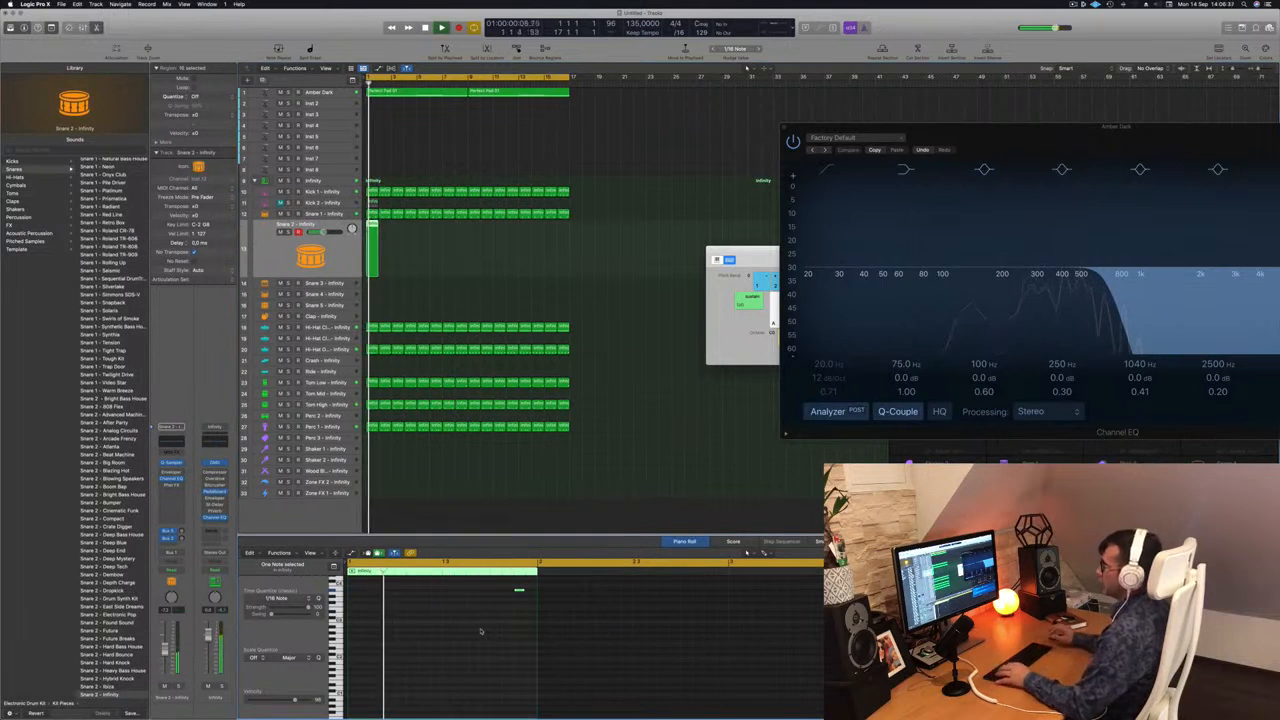
pyautogui.scroll(10, 100, 200)
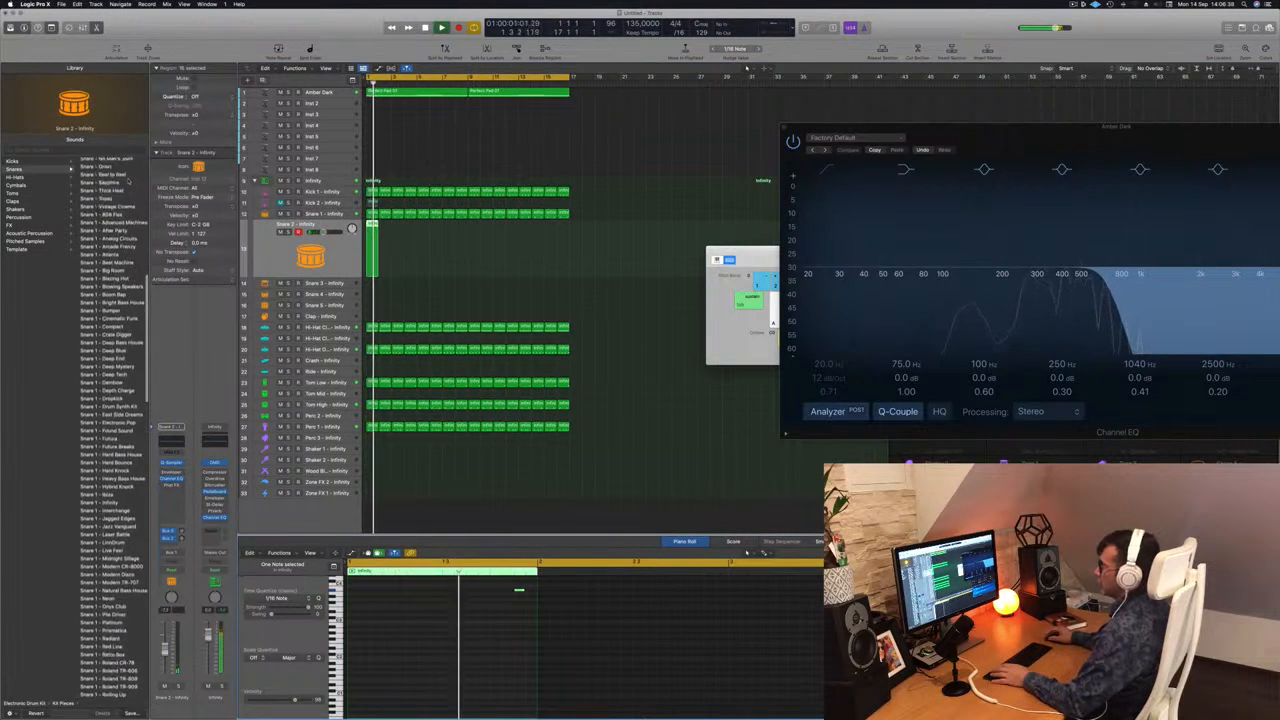
pyautogui.click(111, 162)
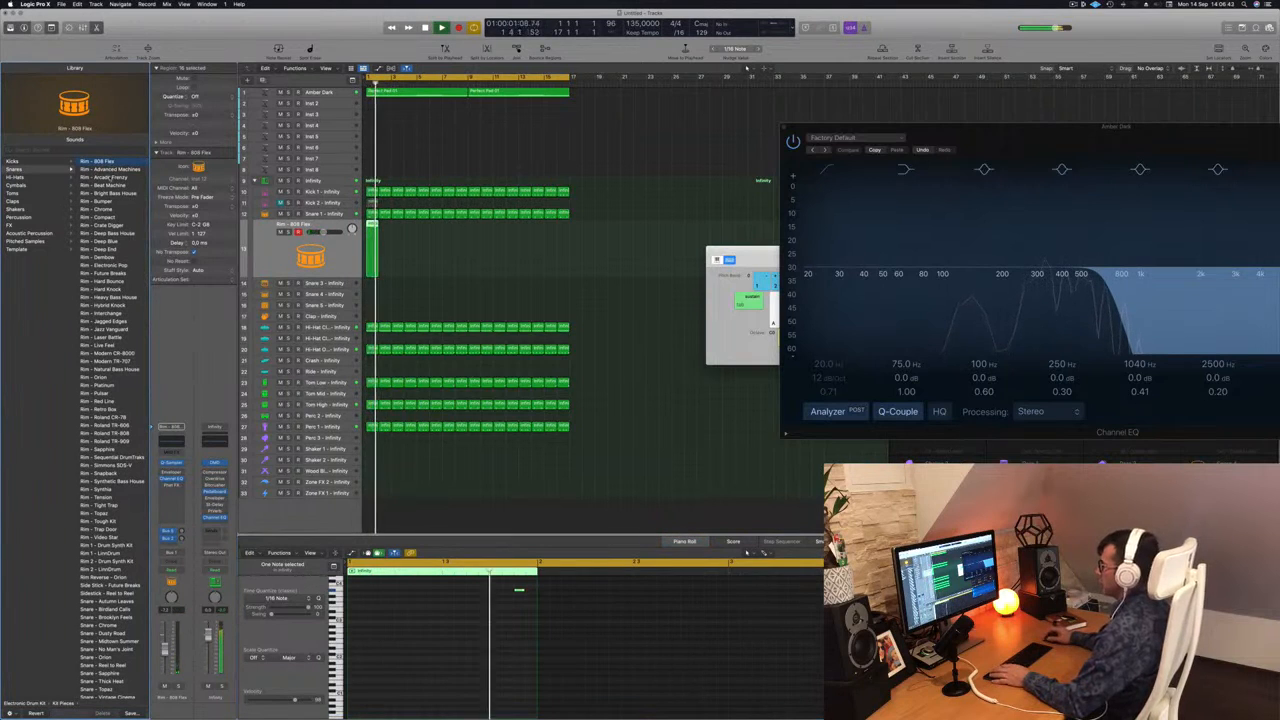
# Transpose the rim note down and replace the track's sound with Rim - Arcade Frenzy while playing from the start.
pyautogui.moveTo(474, 623); pyautogui.dragTo(530, 587)
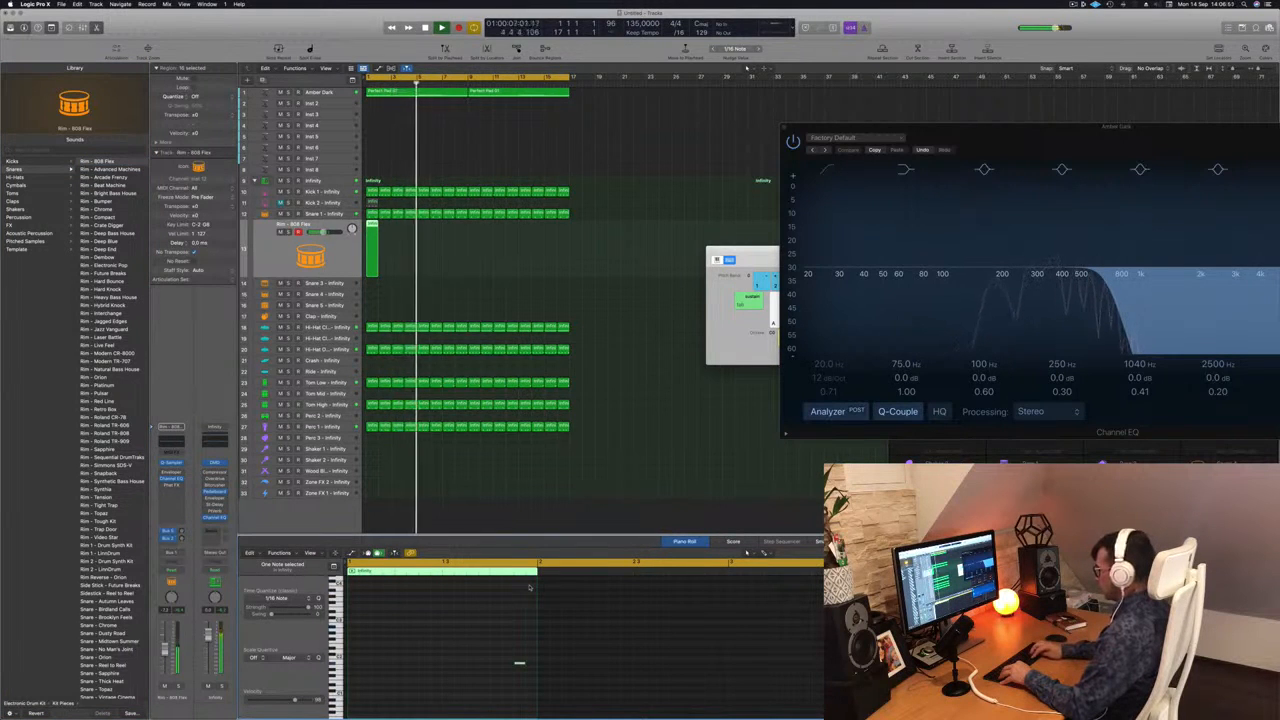
pyautogui.press('Return')
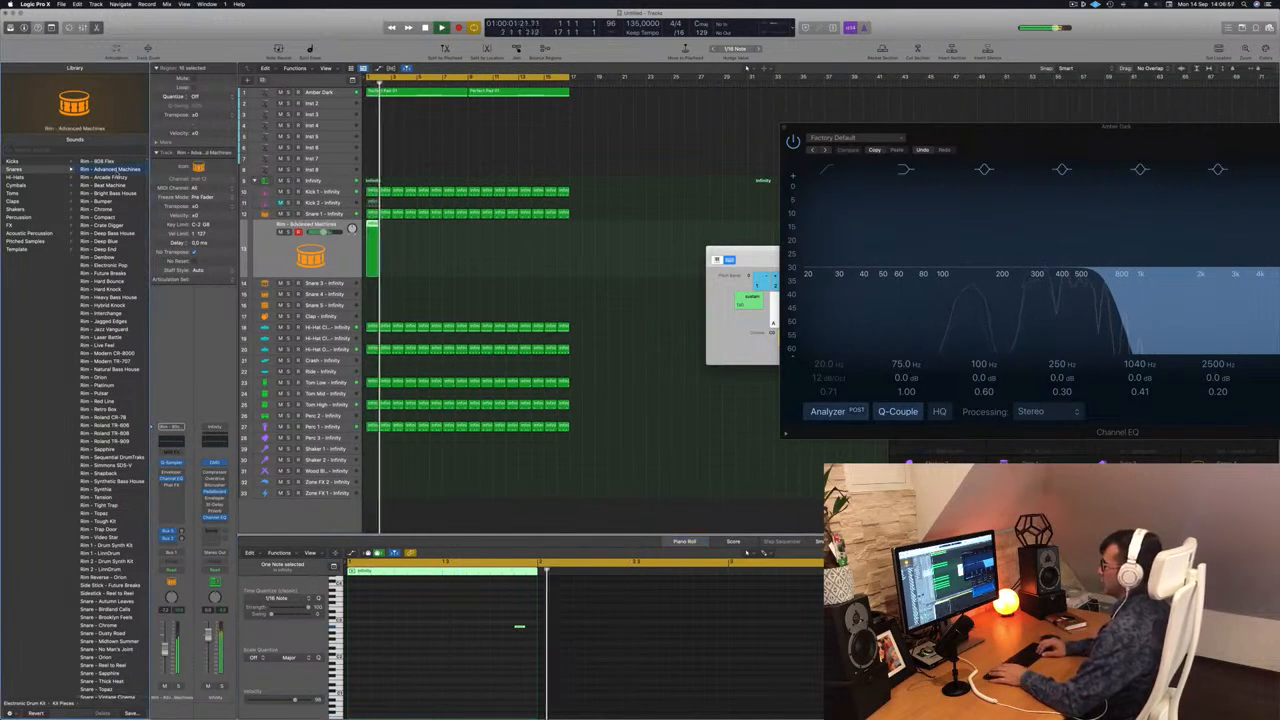
pyautogui.click(118, 177)
pyautogui.press('Return')
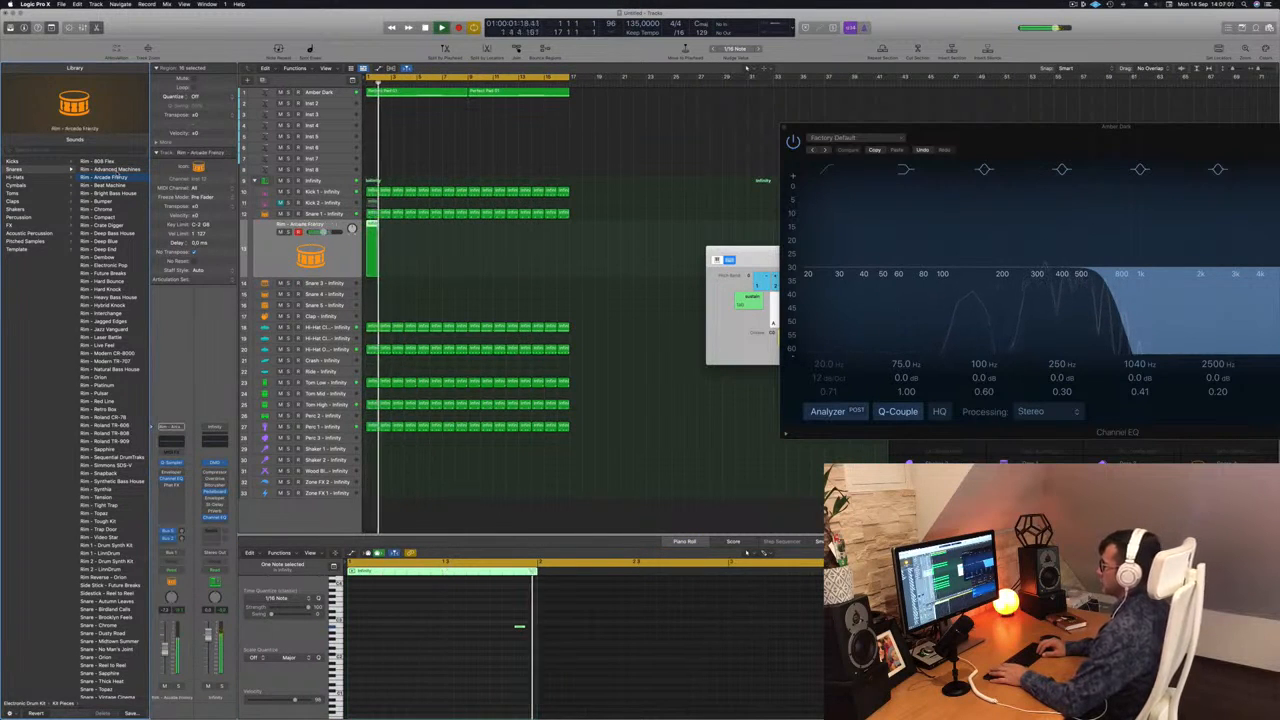
pyautogui.press('Return')
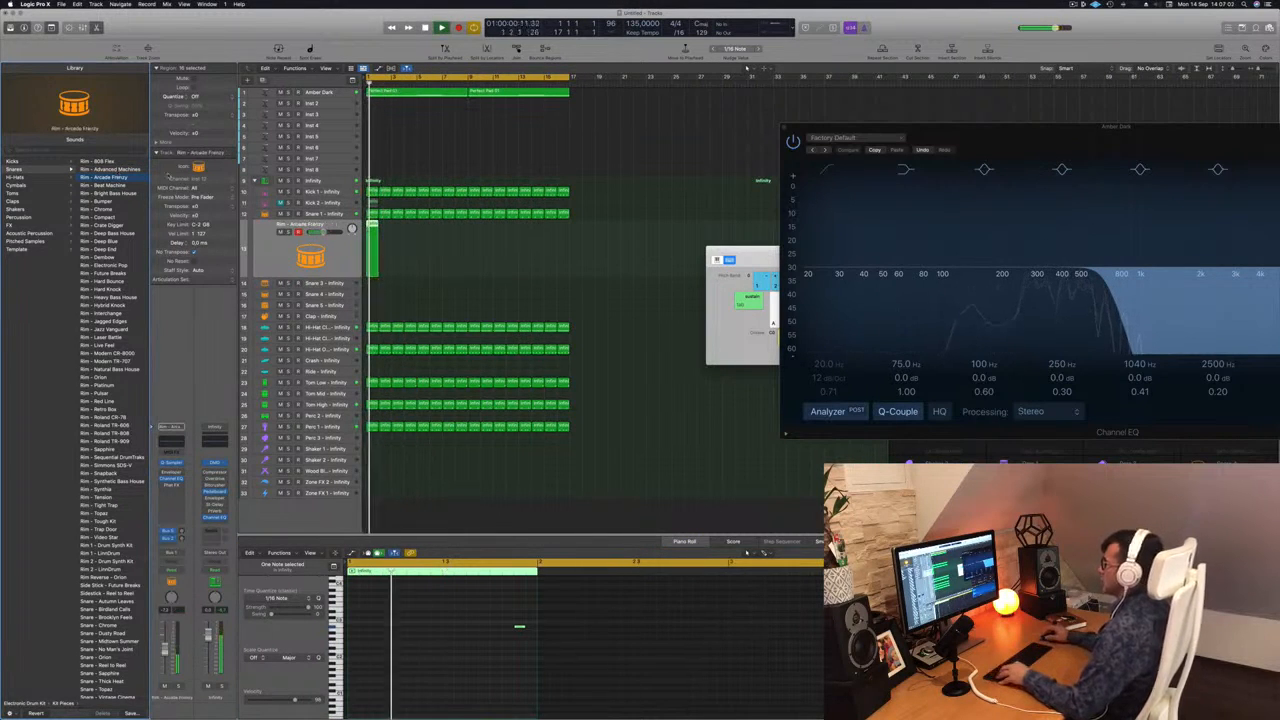
# Duplicate the Rim - Arcade Frenzy region until it fills 16 bars, select all its regions and play the beat from the start.
pyautogui.click(380, 230)
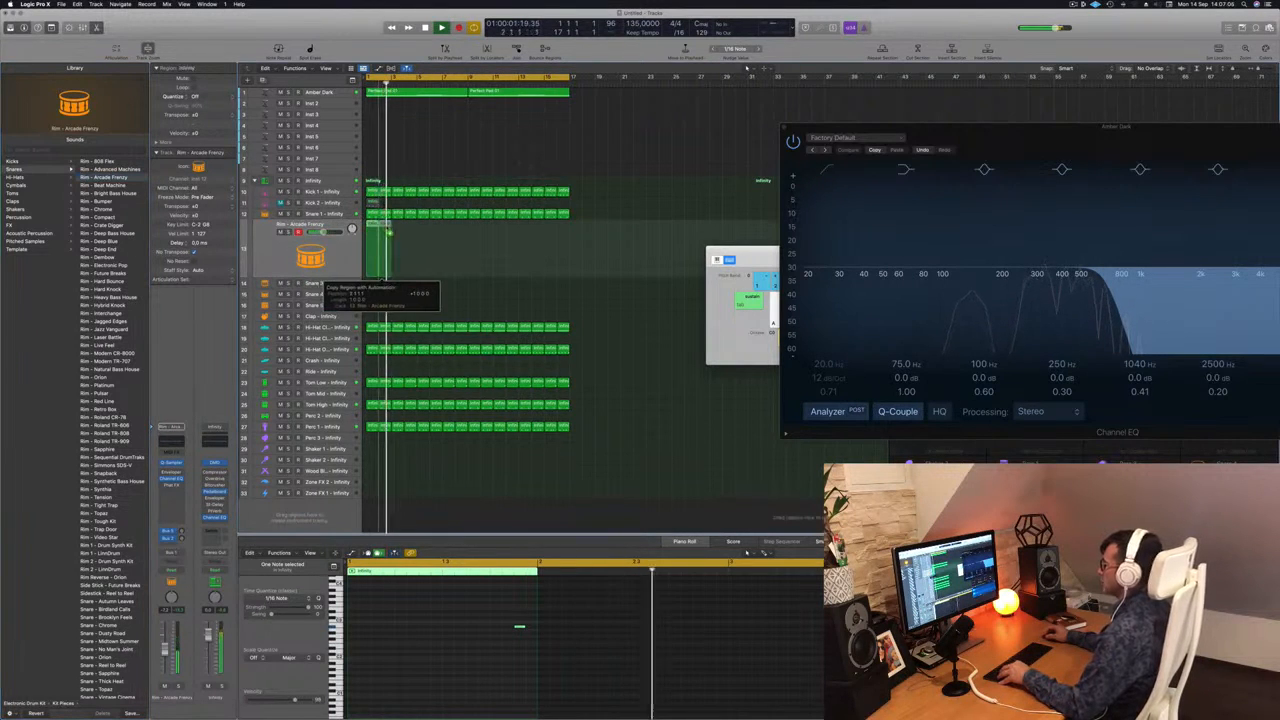
pyautogui.moveTo(395, 234); pyautogui.dragTo(473, 237)
pyautogui.click(440, 239)
pyautogui.click(408, 247)
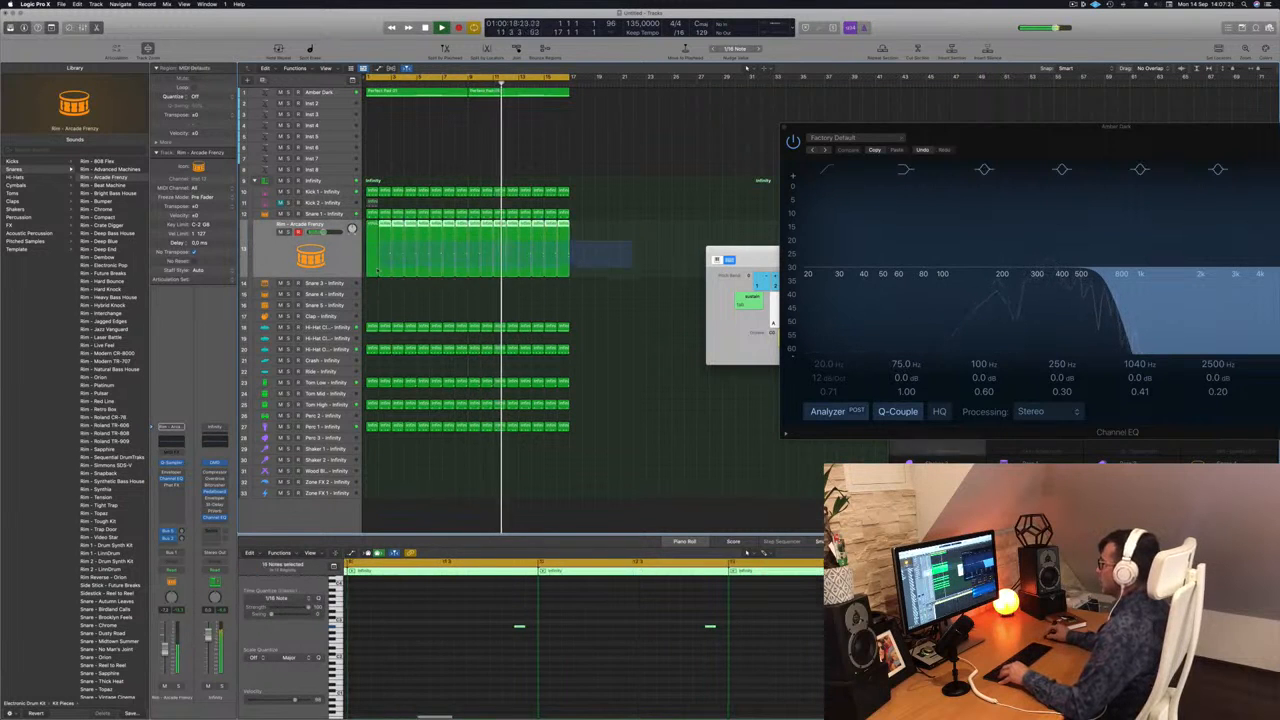
pyautogui.scroll(-5, 509, 665)
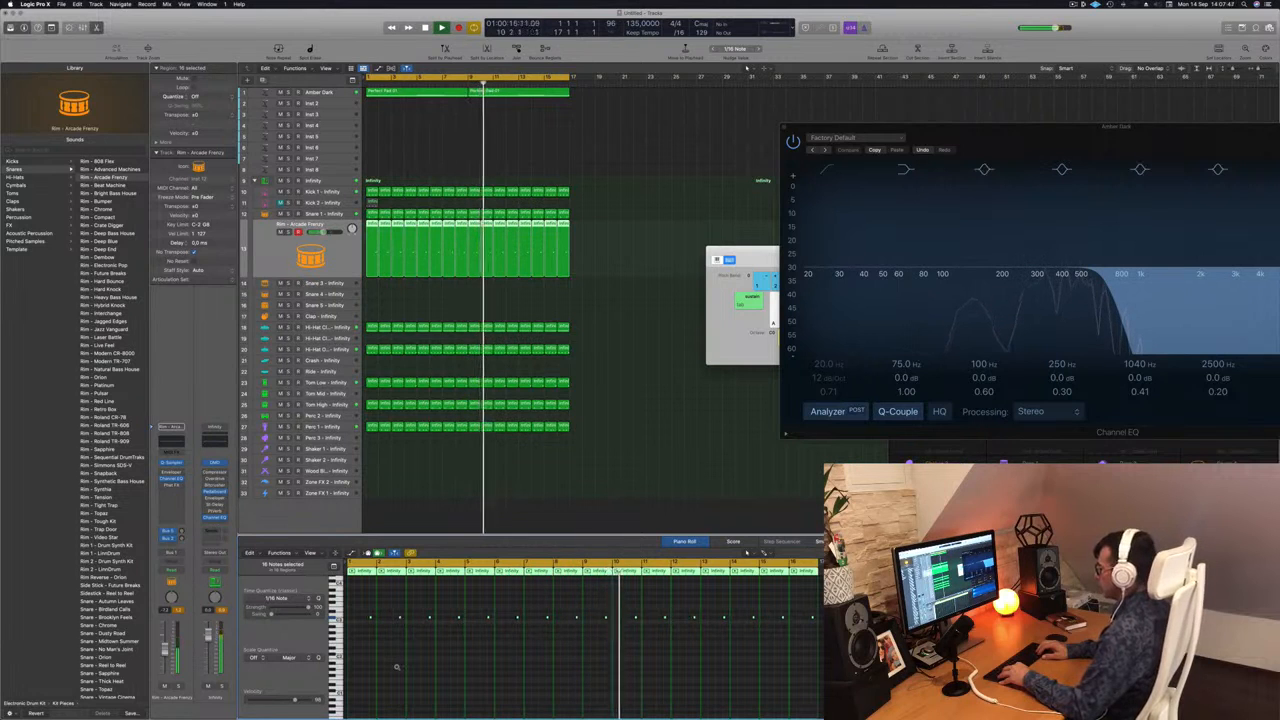
pyautogui.press('Return')
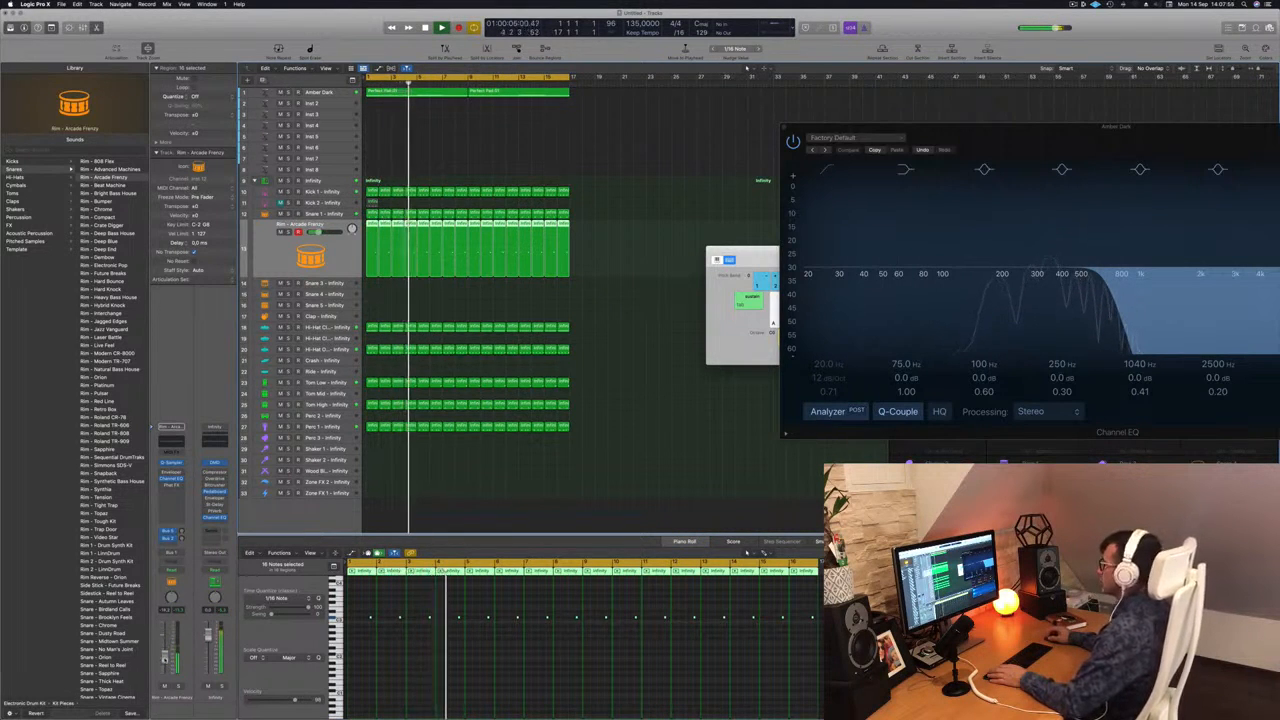
# Copy the first Perfect Pad 01 region from the Amber Dark track to bar 1 of the Inst 2 track.
pyautogui.click(350, 93)
pyautogui.click(432, 183)
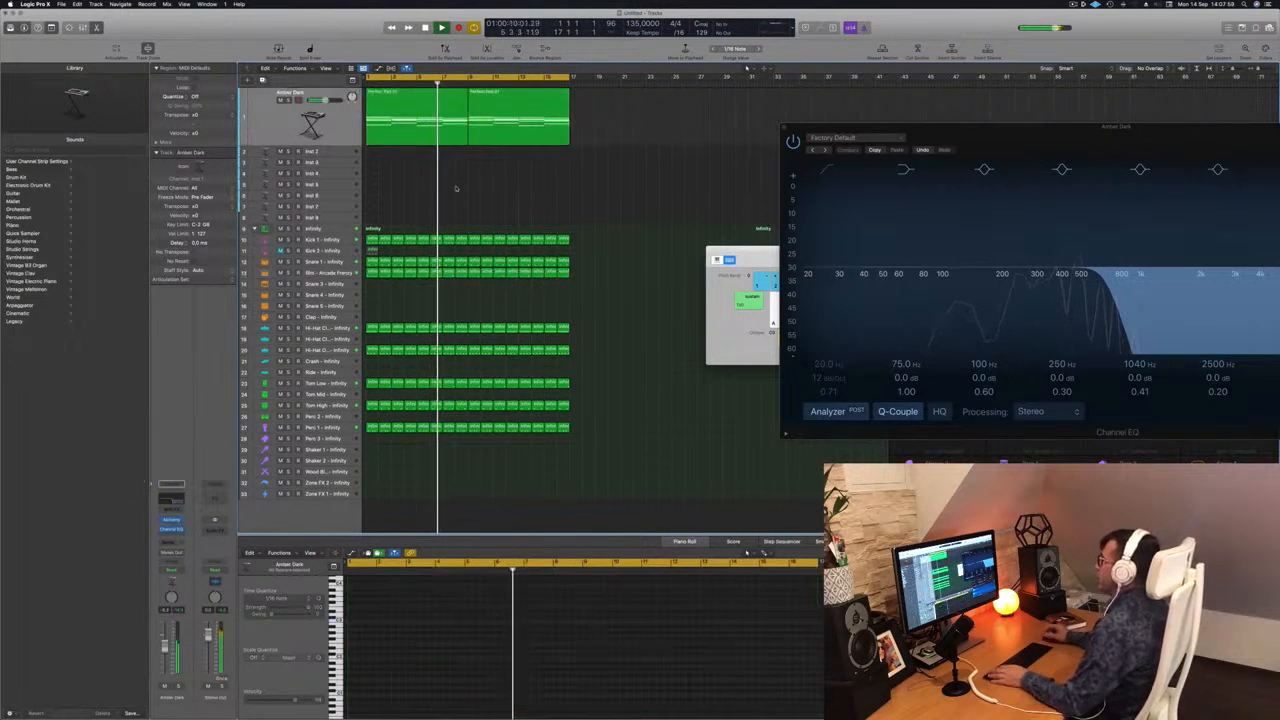
pyautogui.click(390, 107)
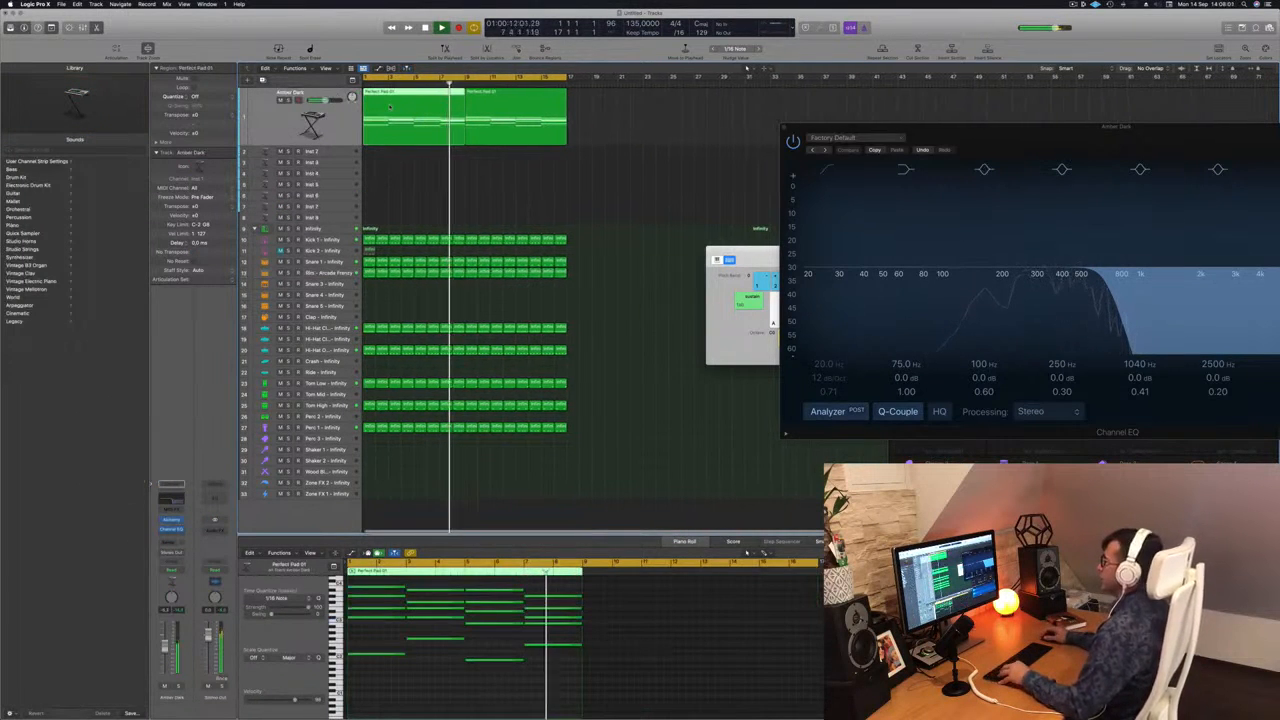
pyautogui.moveTo(390, 107); pyautogui.dragTo(394, 152)
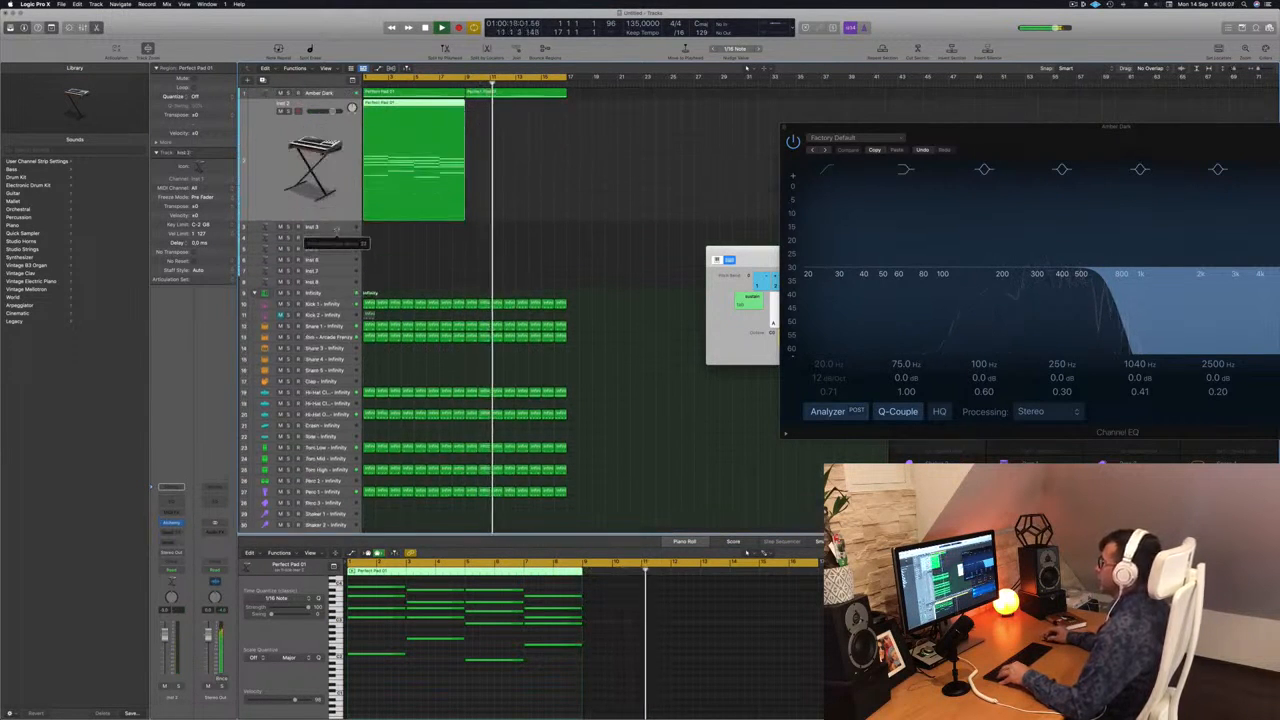
# Delete the upper chord notes in the Inst 2 region, keeping the lowest note of each chord, and transpose those down an octave.
pyautogui.scroll(-2, 388, 694)
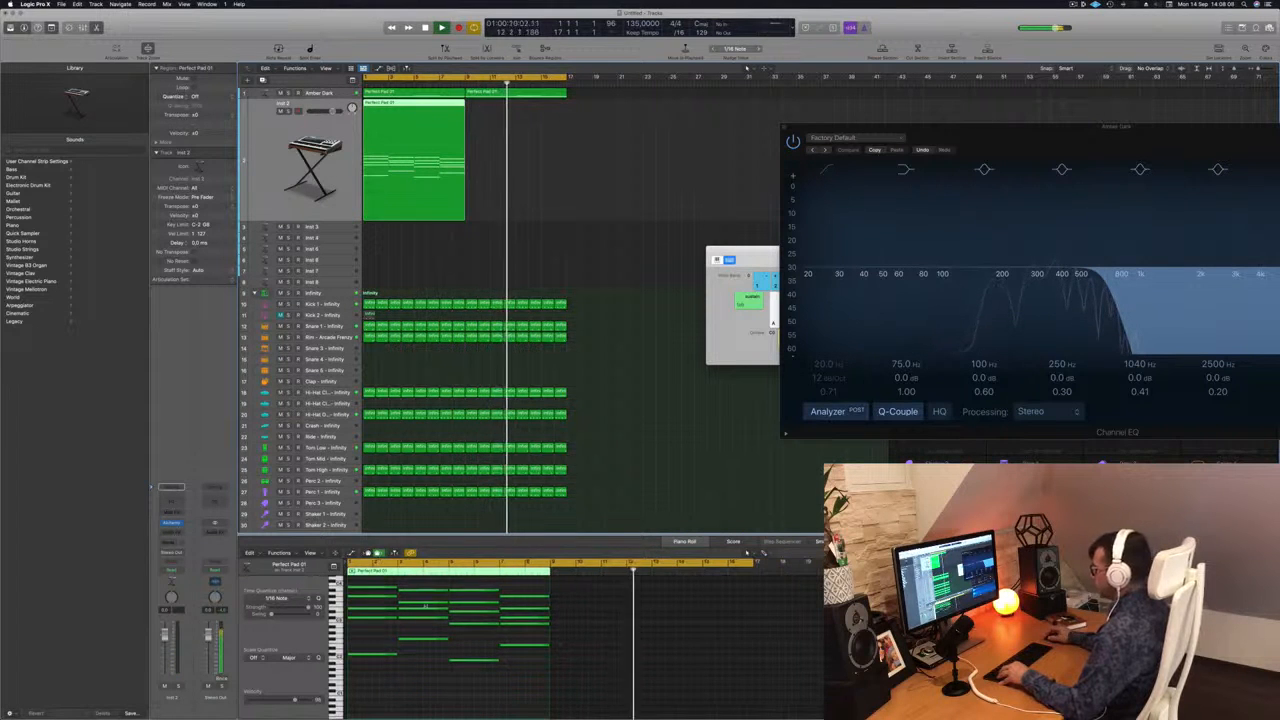
pyautogui.moveTo(381, 582); pyautogui.dragTo(551, 631)
pyautogui.press('Delete')
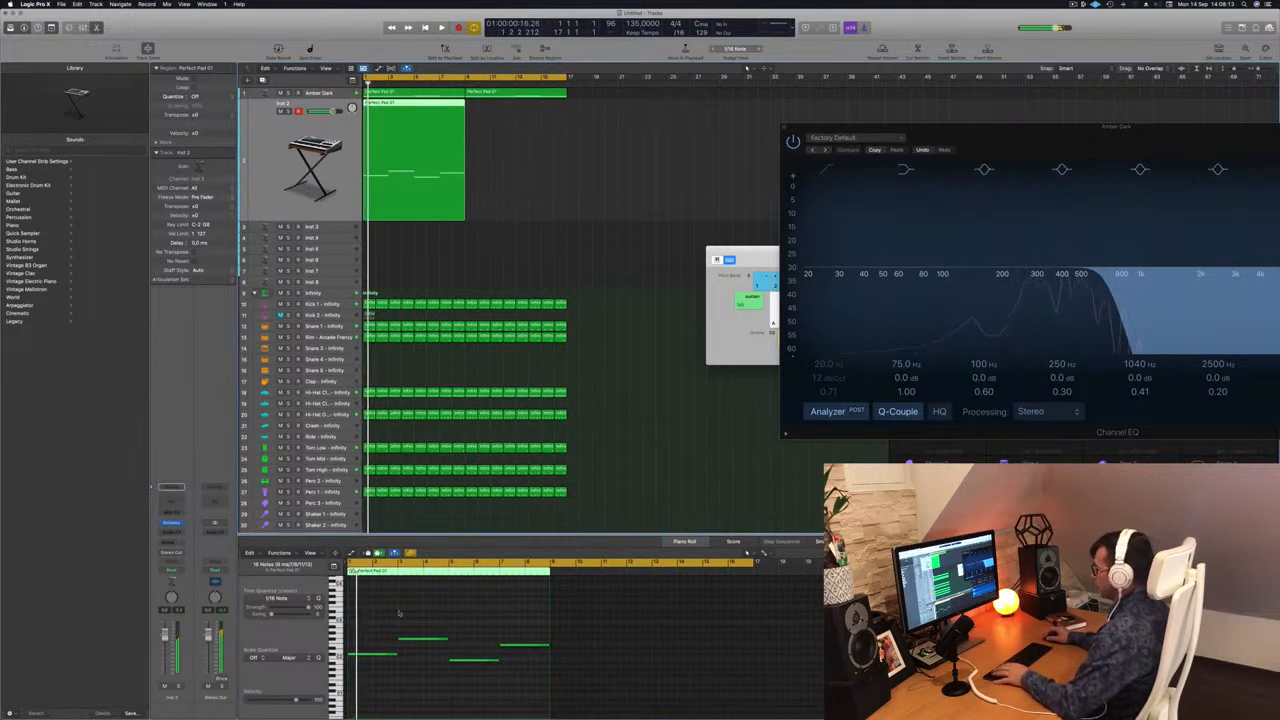
pyautogui.hotkey('alt', 'shift', 'Down')
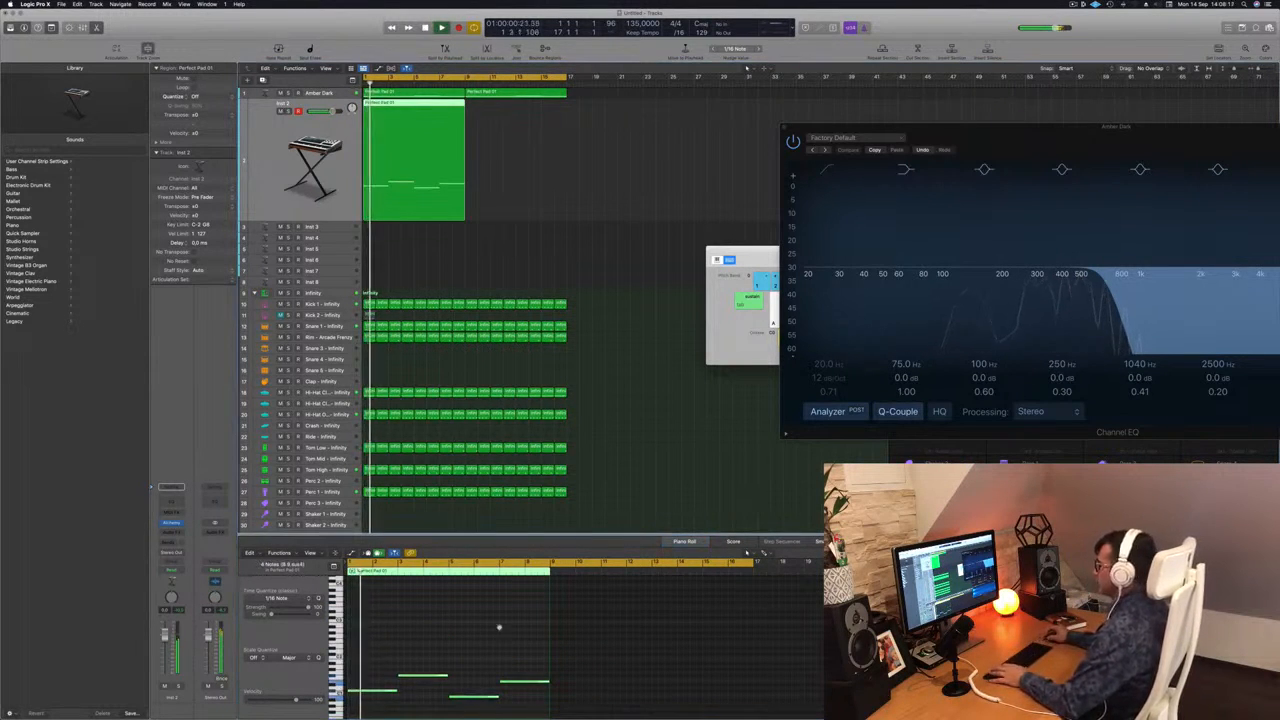
# Shorten the four bass notes in the Inst 2 region and copy them as two shorter repeats after each original.
pyautogui.scroll(3, 469, 659)
pyautogui.moveTo(420, 656); pyautogui.dragTo(706, 715)
pyautogui.scroll(2, 450, 656)
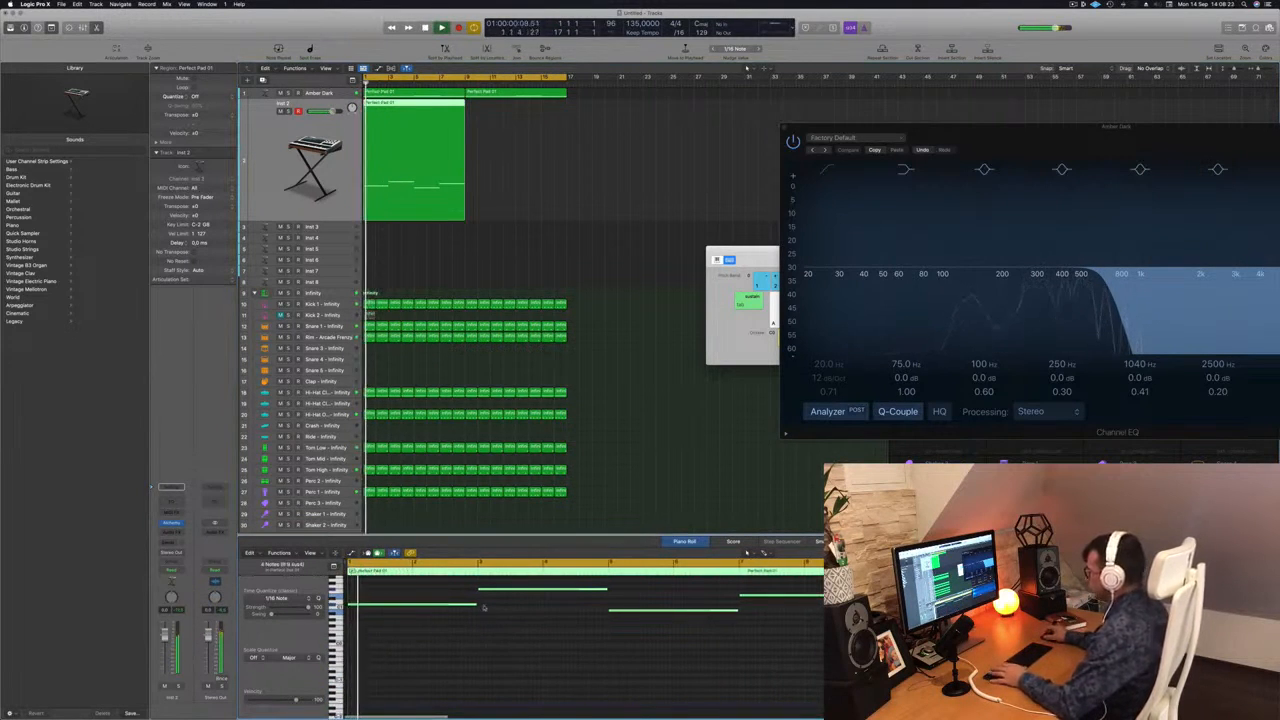
pyautogui.moveTo(474, 605); pyautogui.dragTo(367, 606)
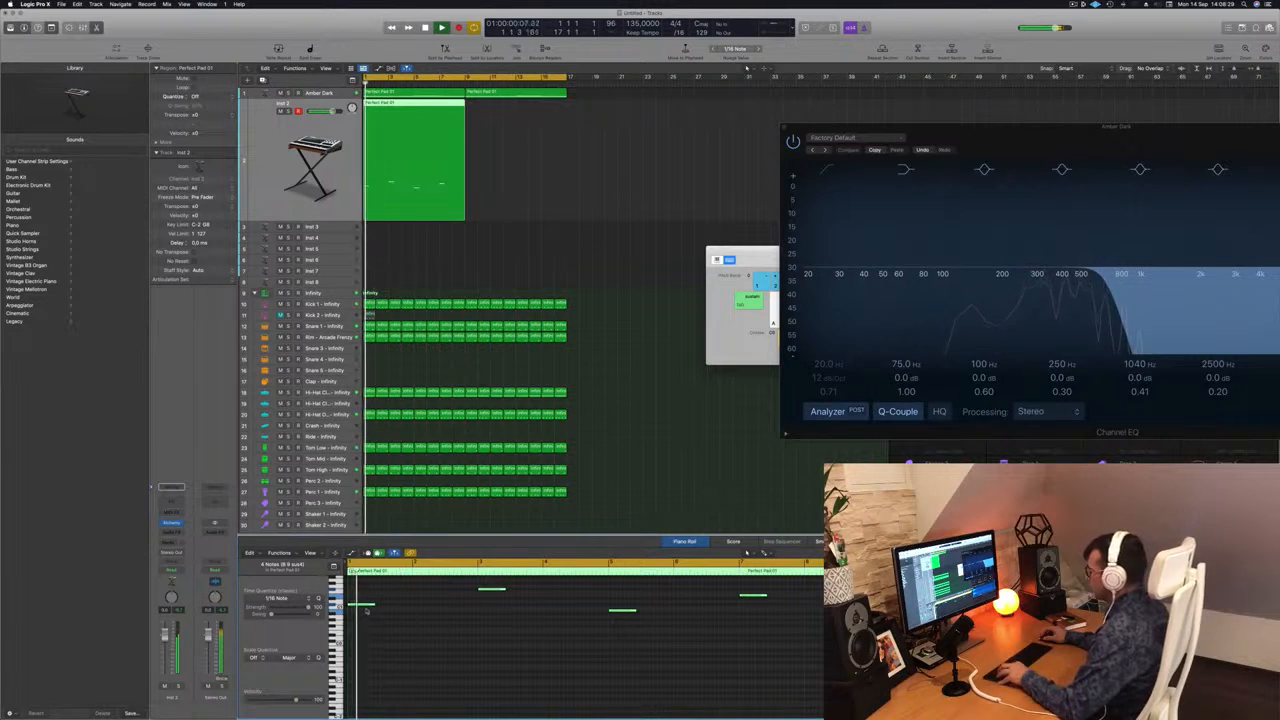
pyautogui.moveTo(360, 606); pyautogui.dragTo(407, 606)
pyautogui.press('space')
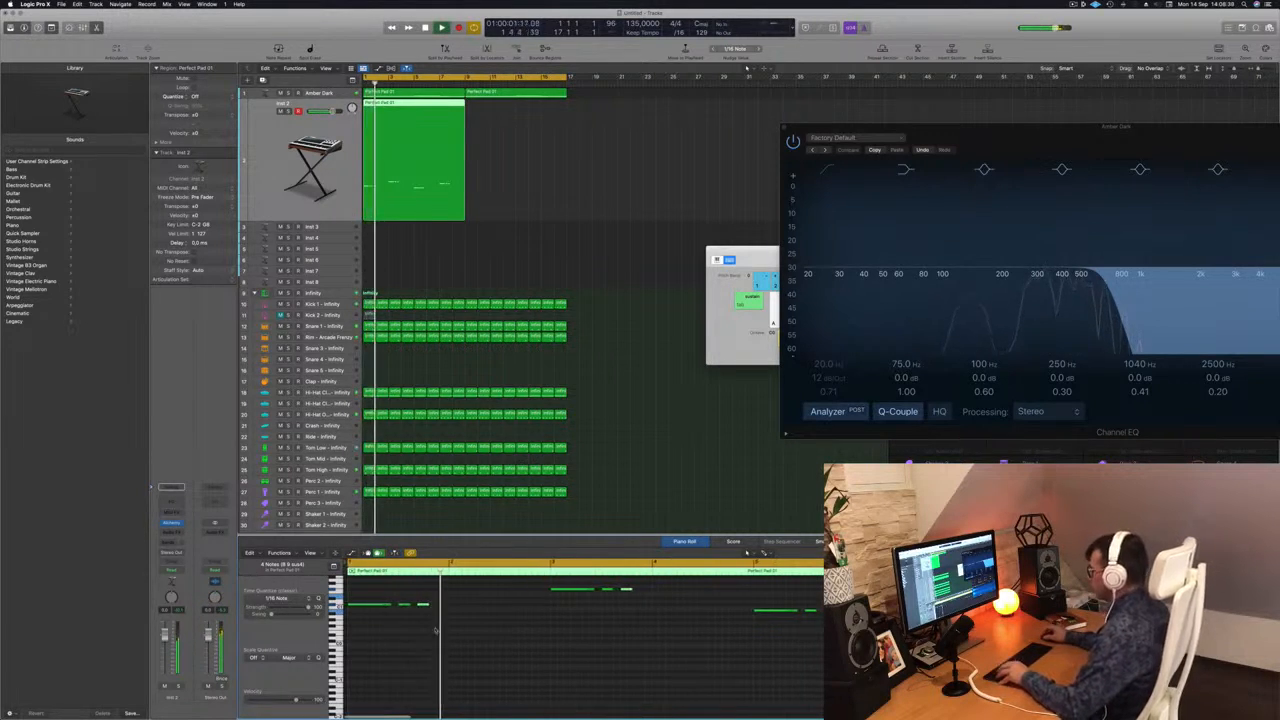
# Play the bass line from the start, copy the Inst 2 region to bar 9 and select both regions.
pyautogui.press('space')
pyautogui.press('super+Left')
pyautogui.press('space')
pyautogui.press('space')
pyautogui.press('space')
pyautogui.press('space')
pyautogui.press('super+Left')
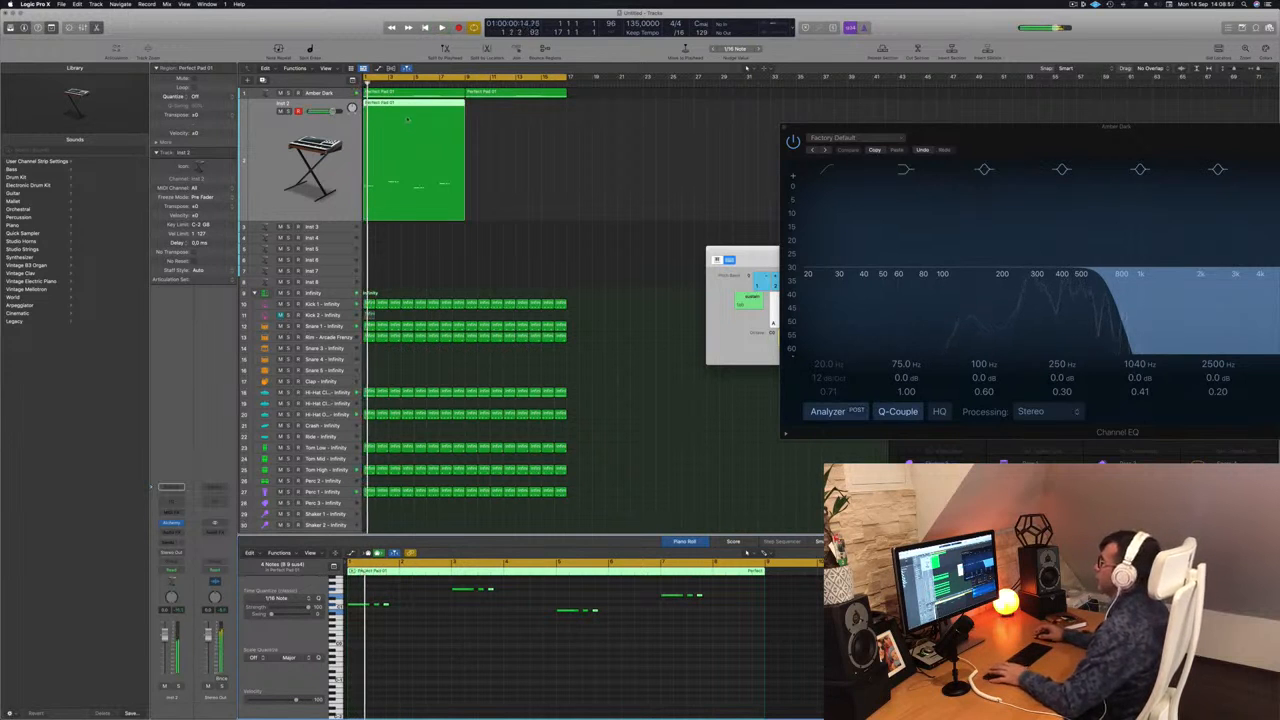
pyautogui.moveTo(402, 103); pyautogui.dragTo(503, 112)
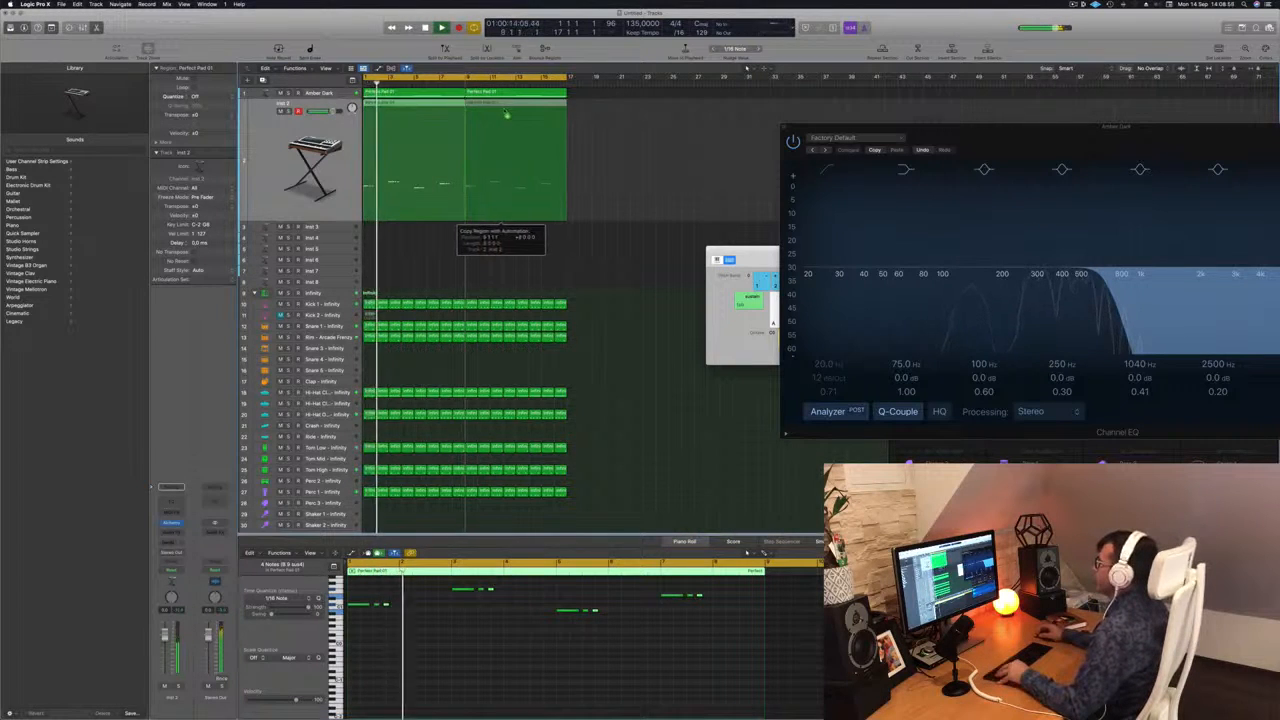
pyautogui.click(288, 161)
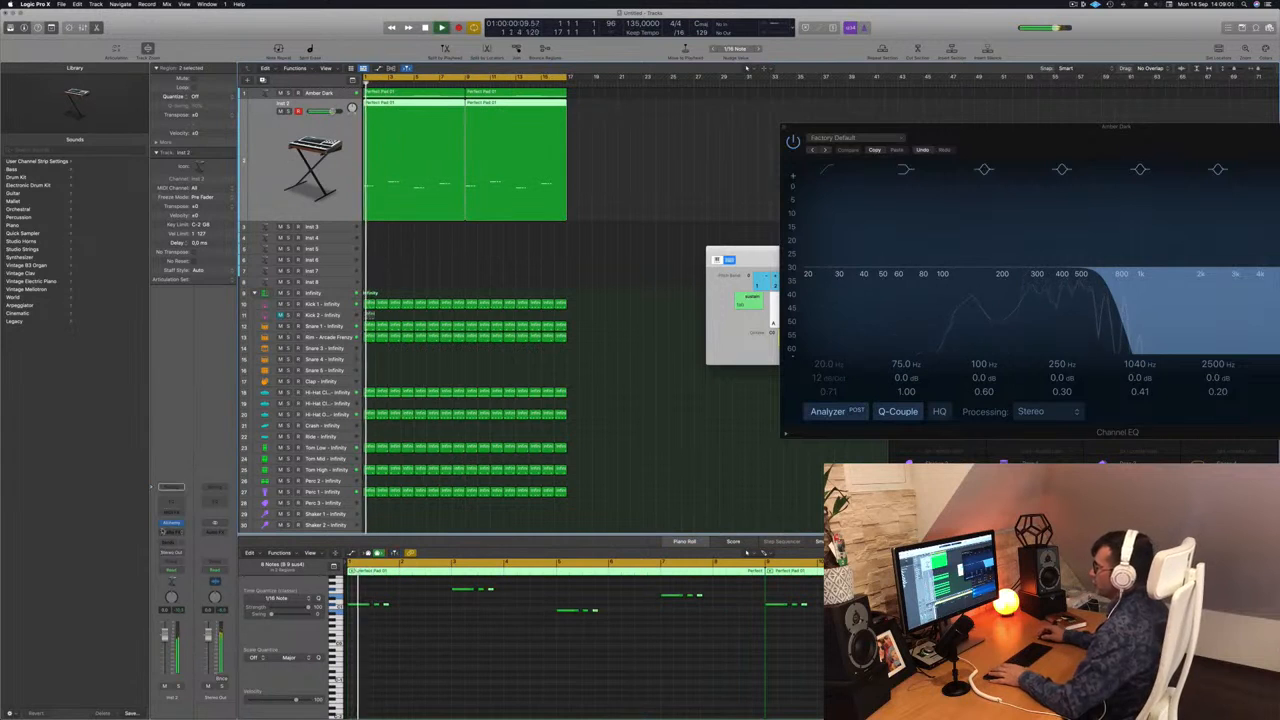
# Load the 70s Synth Intro preset from Alchemy's Bass category on the Inst 2 track and play it.
pyautogui.click(173, 524)
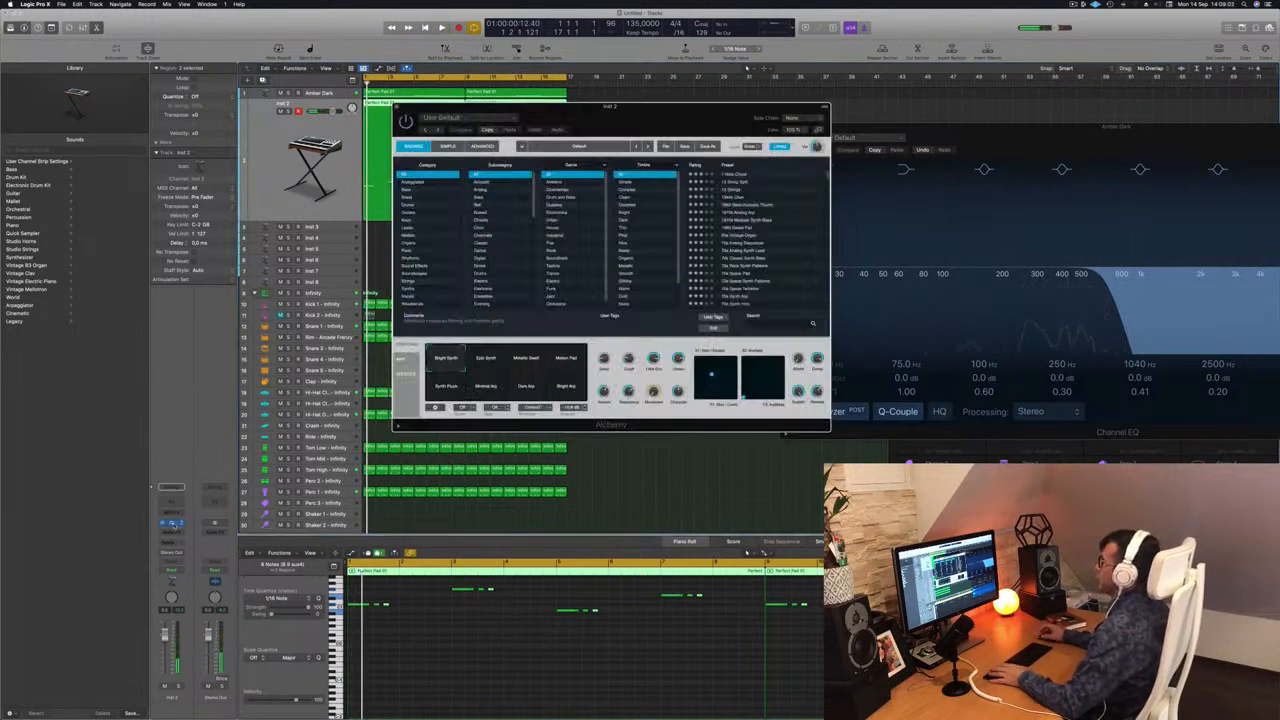
pyautogui.moveTo(667, 117); pyautogui.dragTo(773, 180)
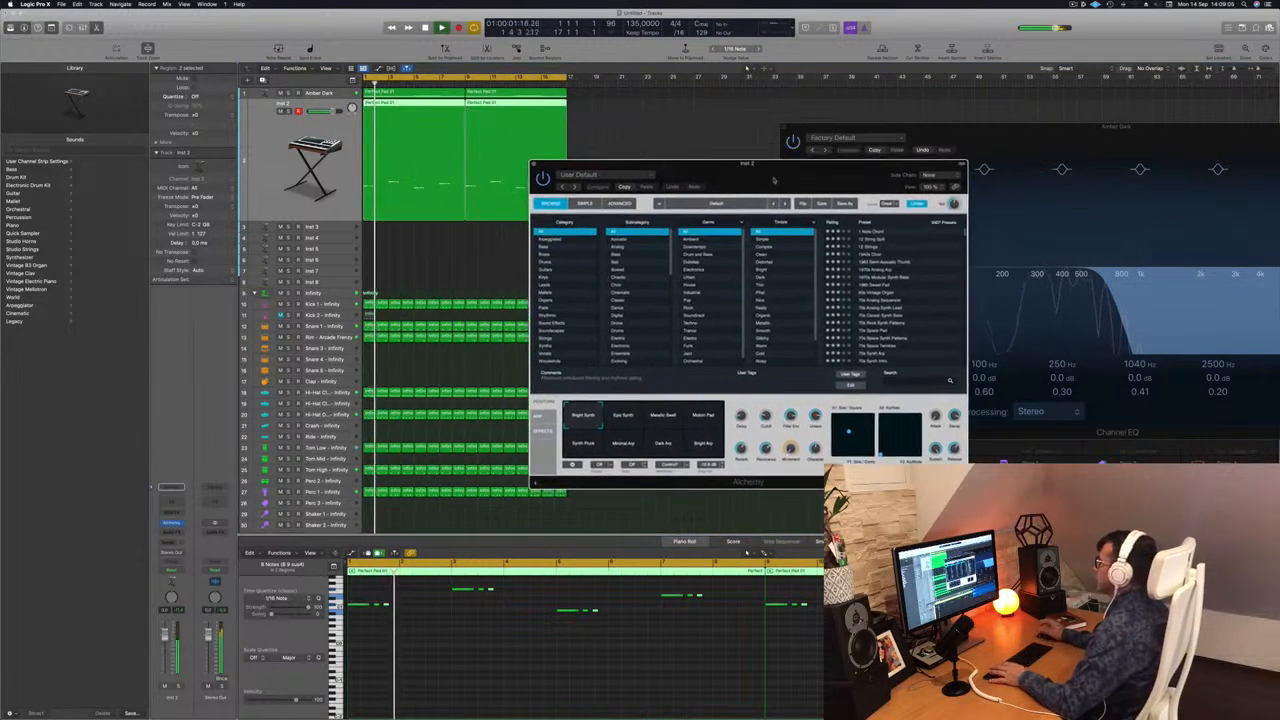
pyautogui.click(548, 247)
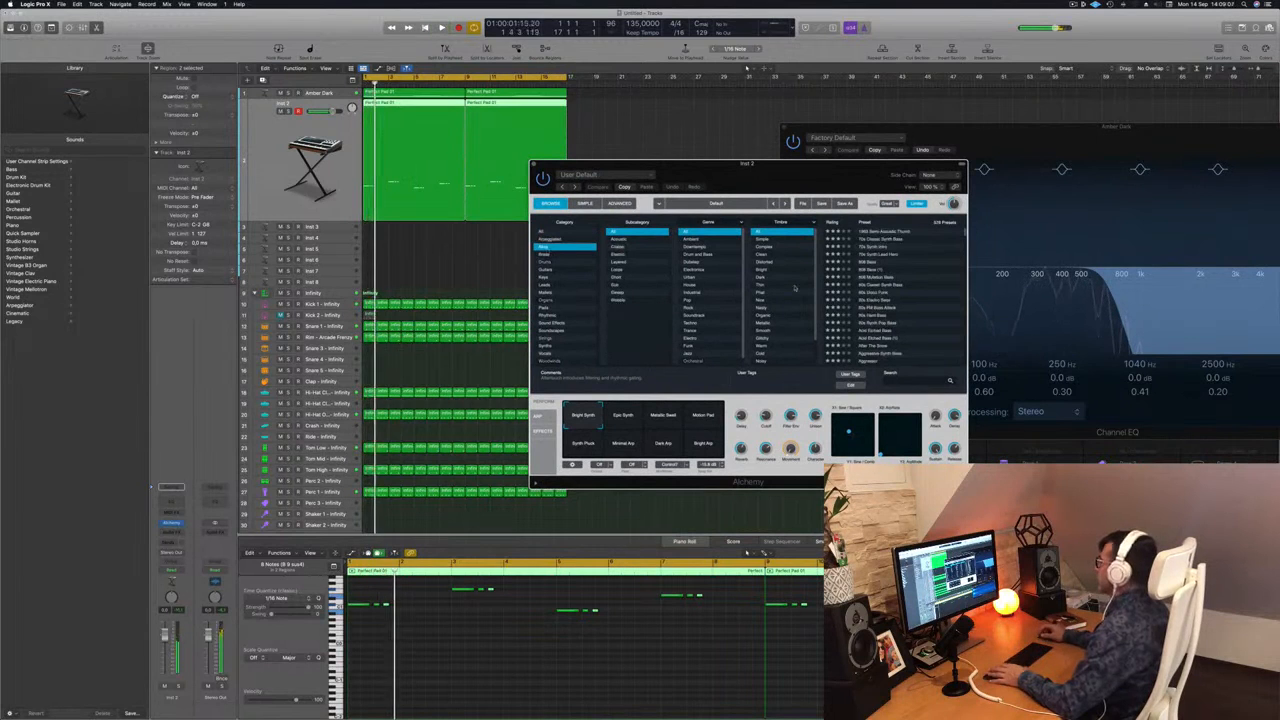
pyautogui.press('space')
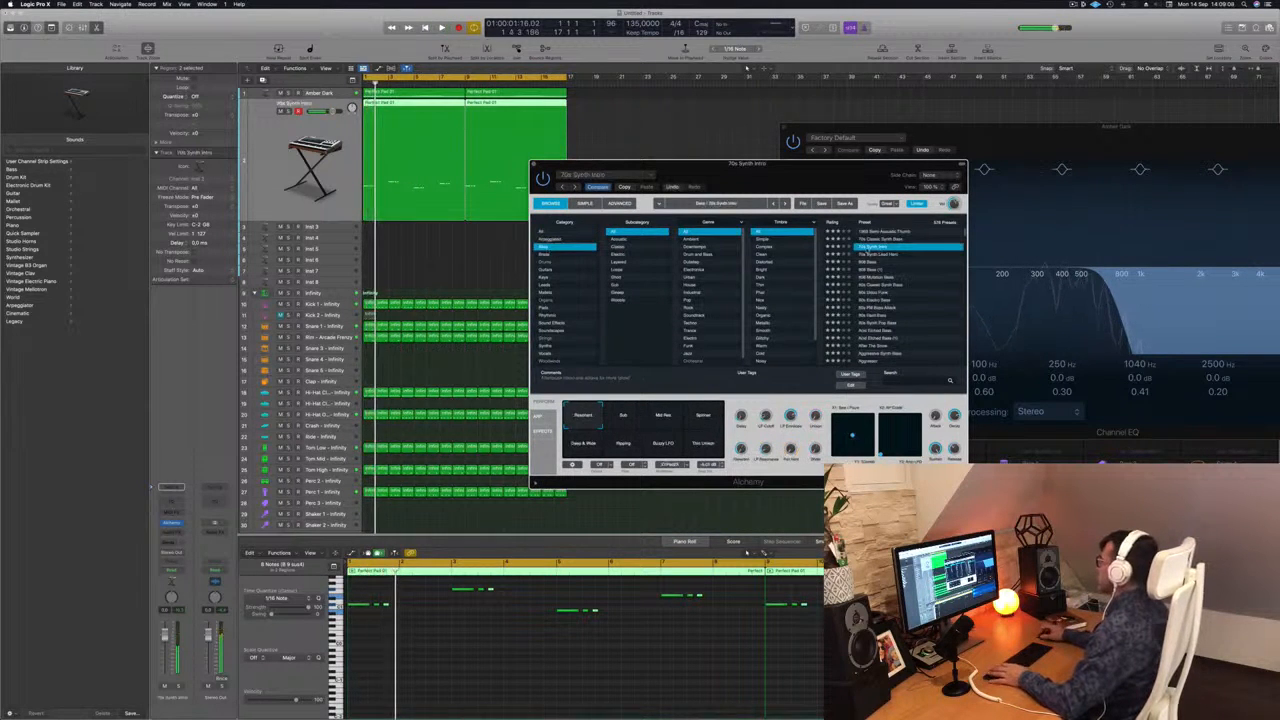
pyautogui.moveTo(811, 174); pyautogui.dragTo(827, 165)
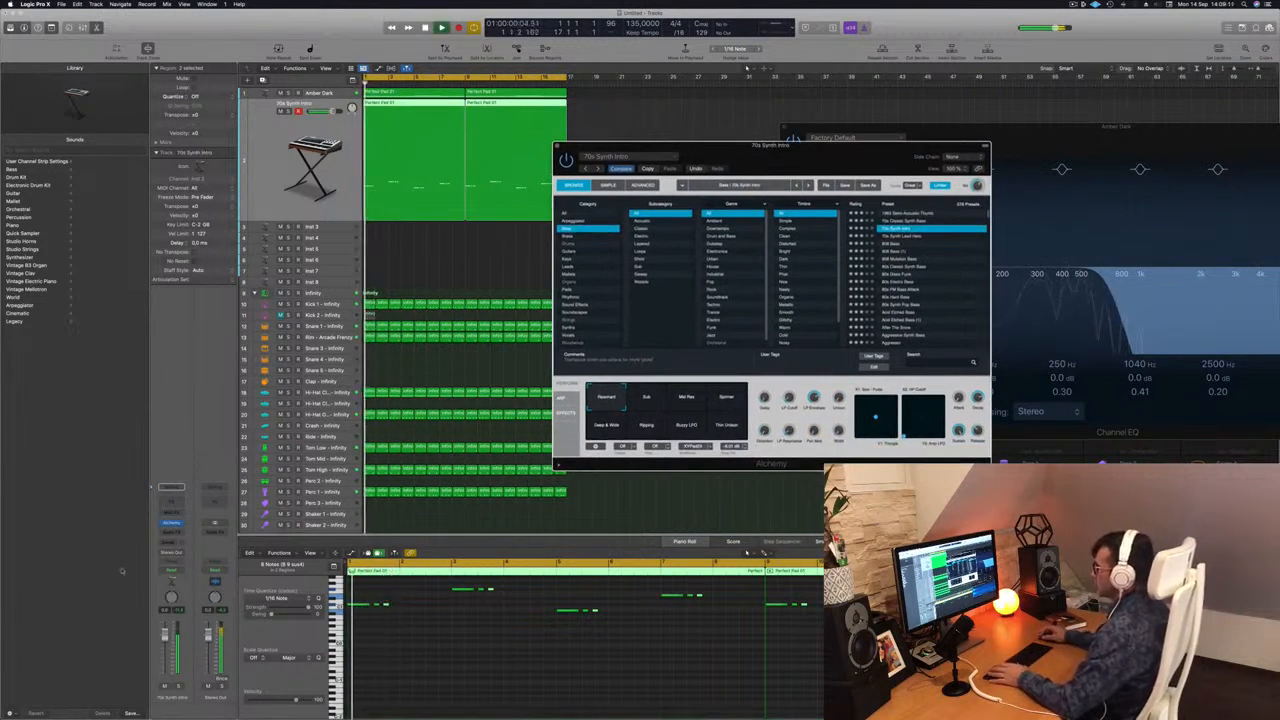
pyautogui.press('space')
pyautogui.press('space')
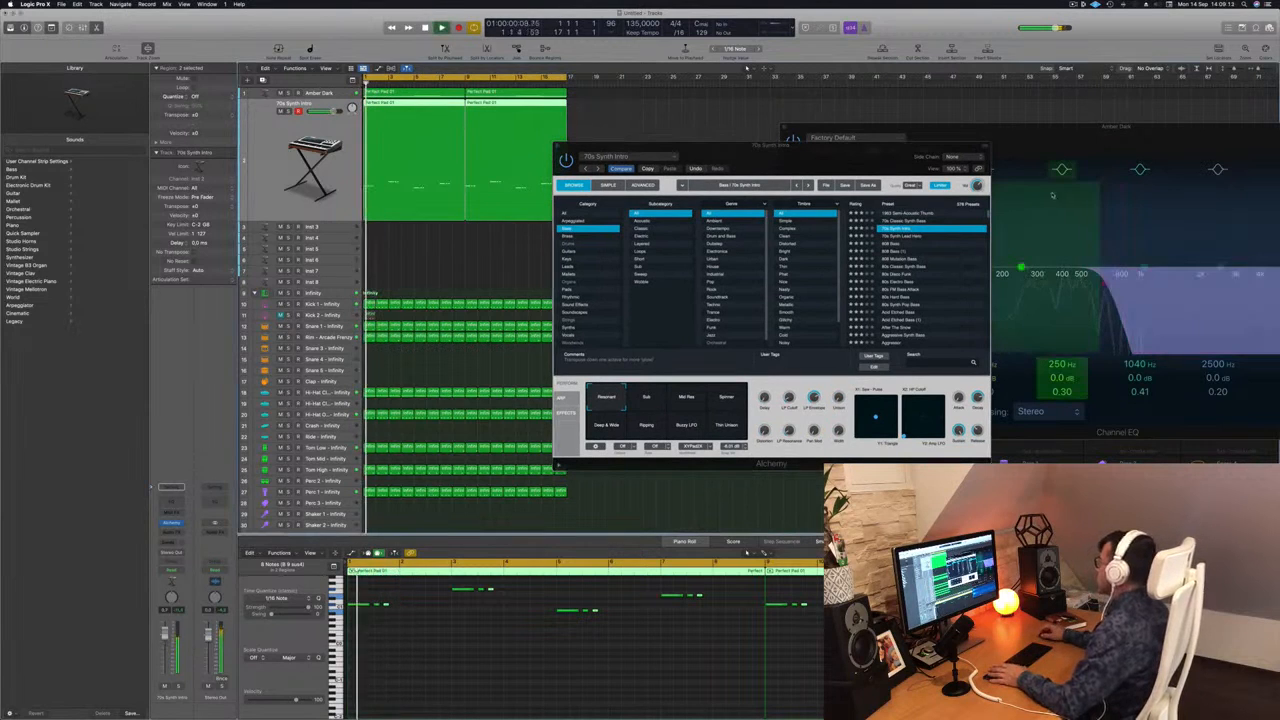
# Audition the 70s Synth Intro performance snapshots from Sub through Thin Unison, ending back on Resonant.
pyautogui.click(642, 402)
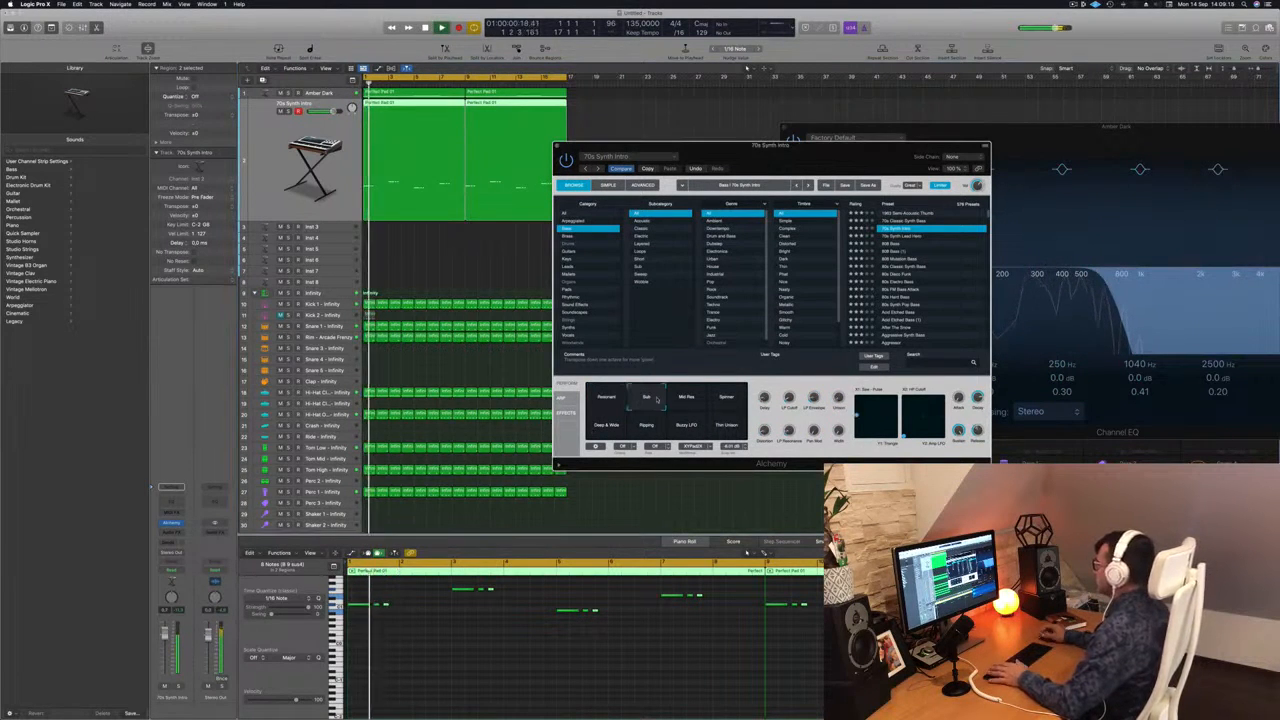
pyautogui.click(690, 400)
pyautogui.click(726, 405)
pyautogui.click(617, 428)
pyautogui.click(645, 428)
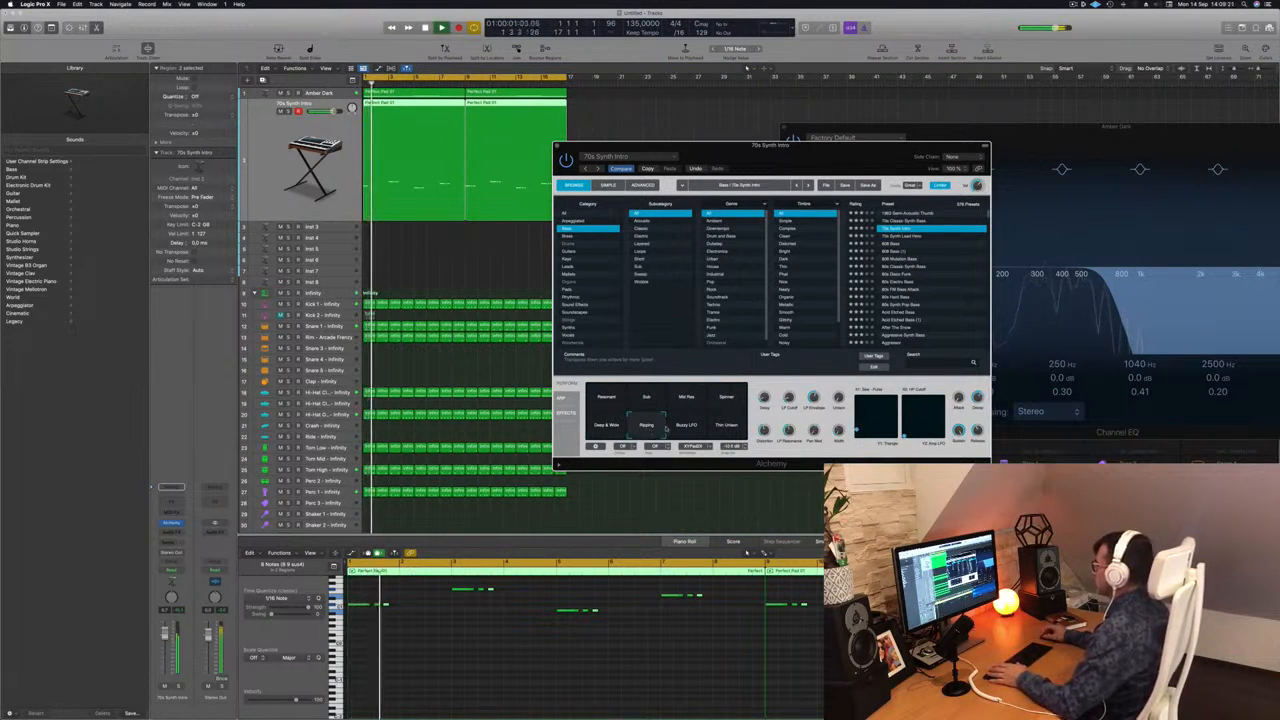
pyautogui.click(688, 428)
pyautogui.click(721, 430)
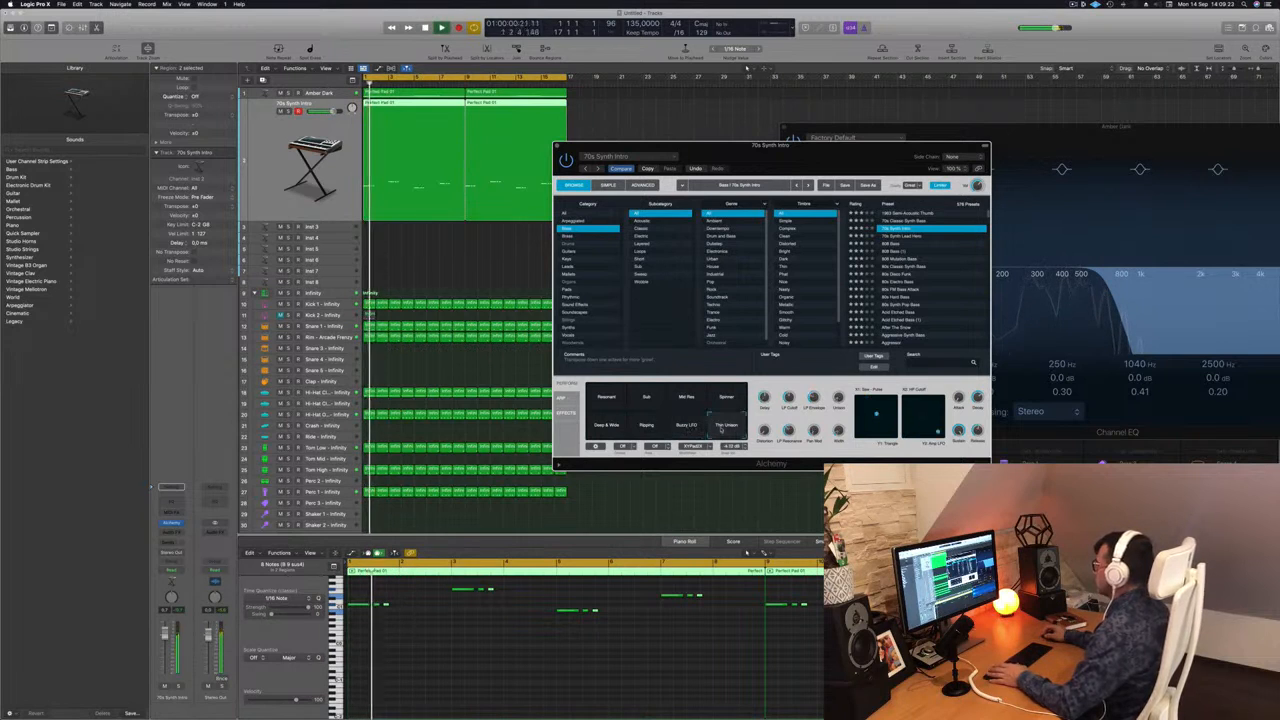
pyautogui.click(605, 428)
pyautogui.click(607, 403)
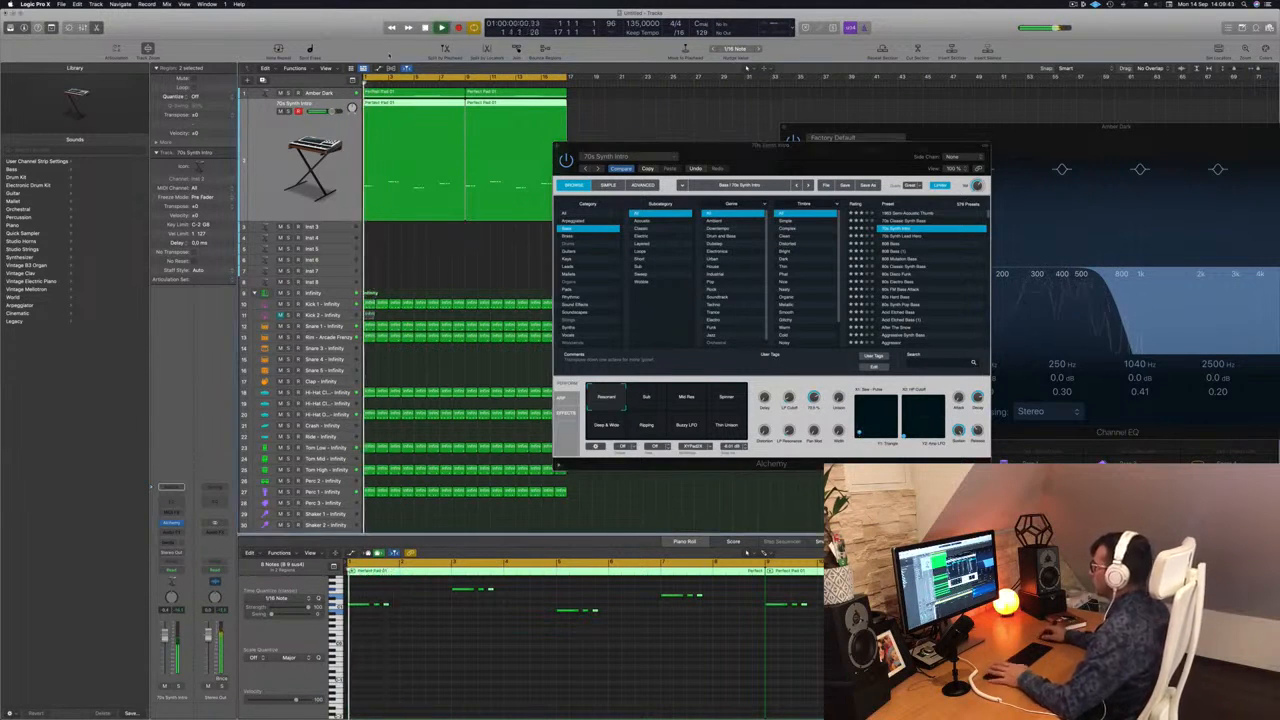
# Play the beat from the start and listen to the Infinity drums and Amber Dark pads with the bass.
pyautogui.moveTo(759, 147); pyautogui.dragTo(784, 139)
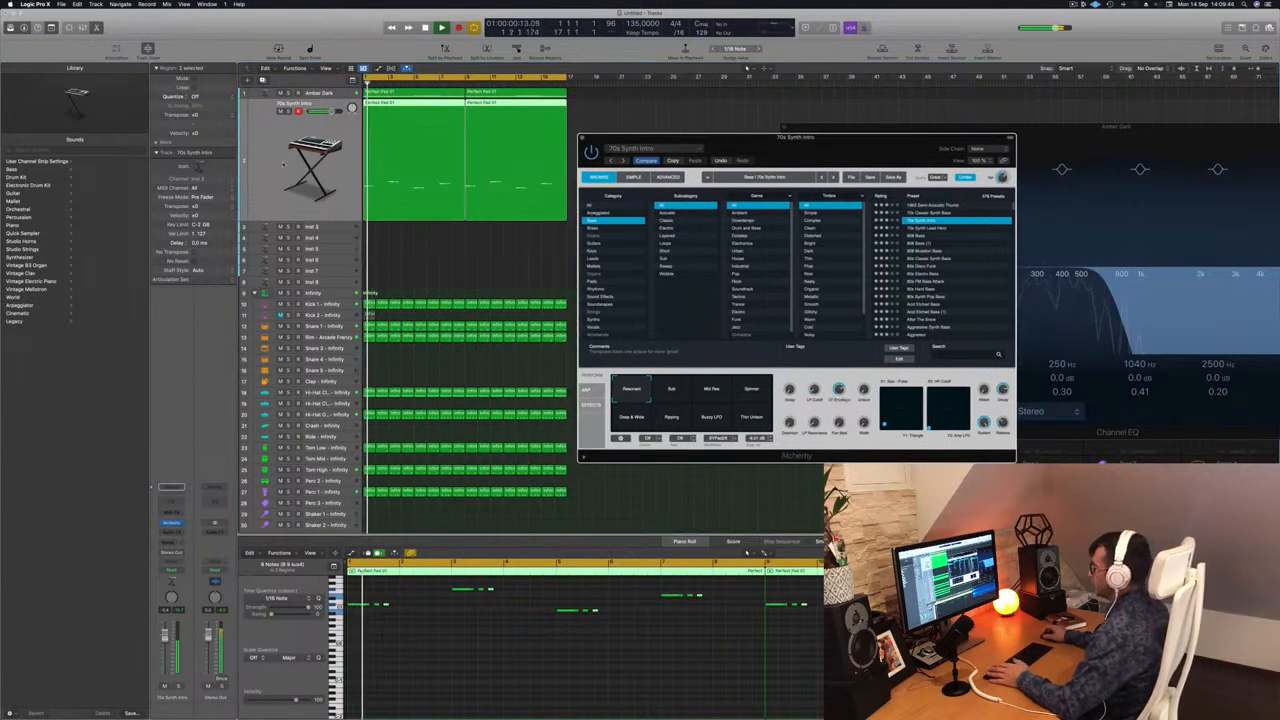
pyautogui.click(318, 292)
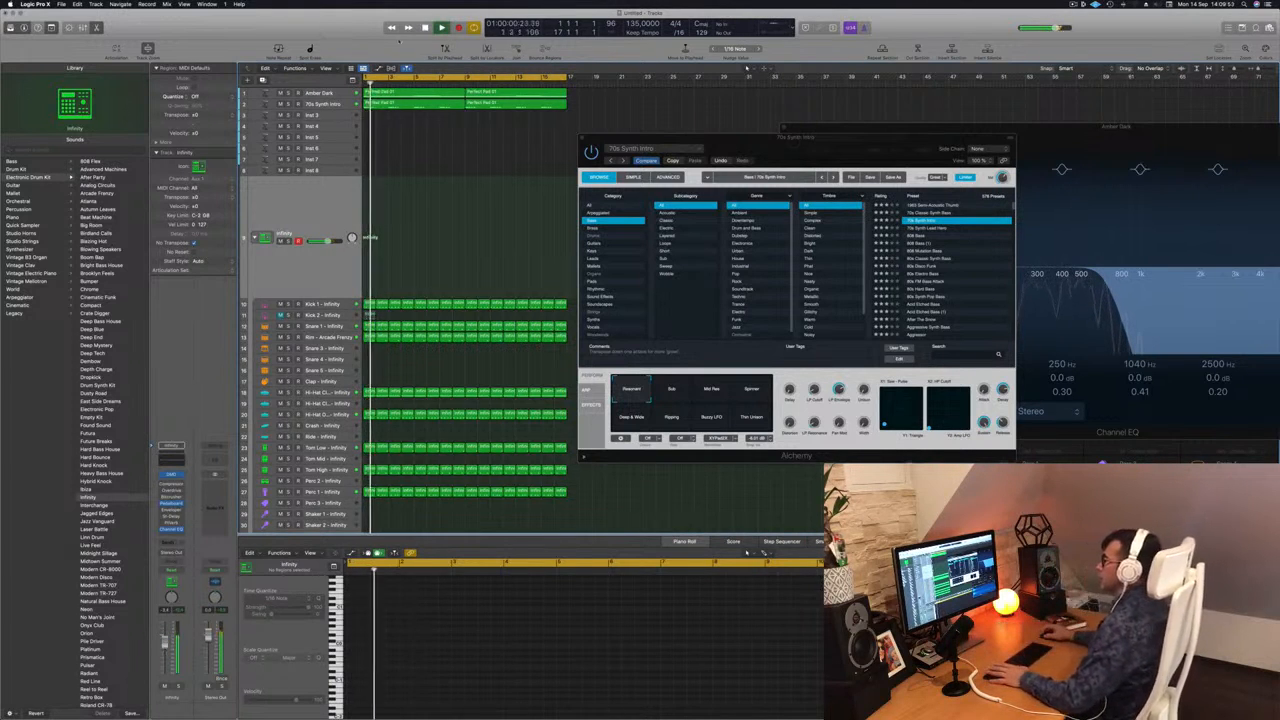
pyautogui.click(318, 93)
pyautogui.press('Return')
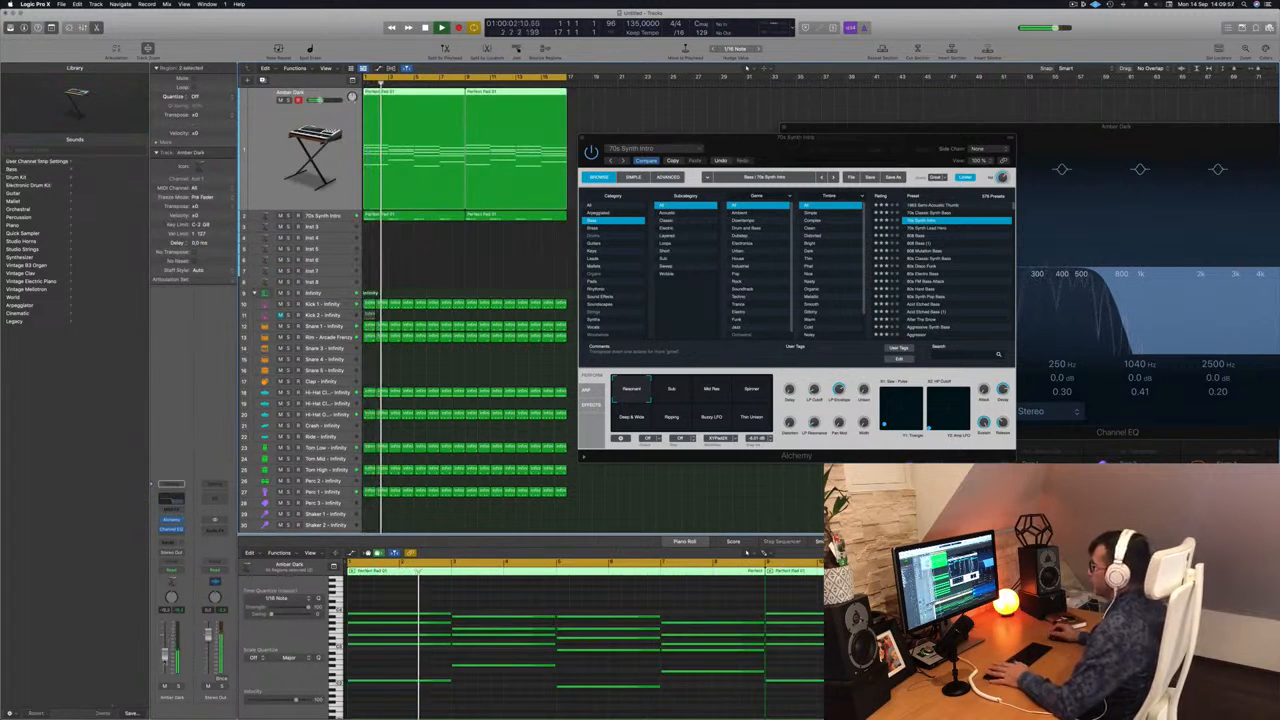
pyautogui.press('Return')
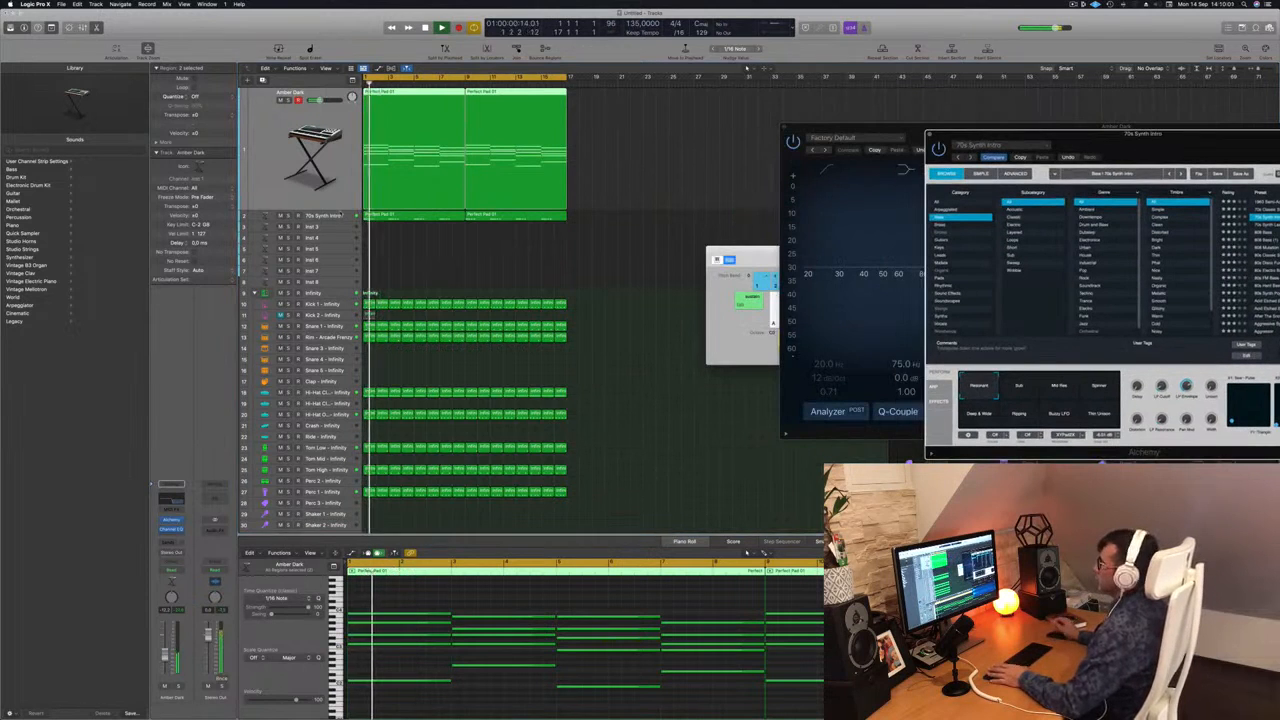
# Duplicate the 70s Synth Intro track and copy both of its bass regions onto the new track.
pyautogui.click(340, 213)
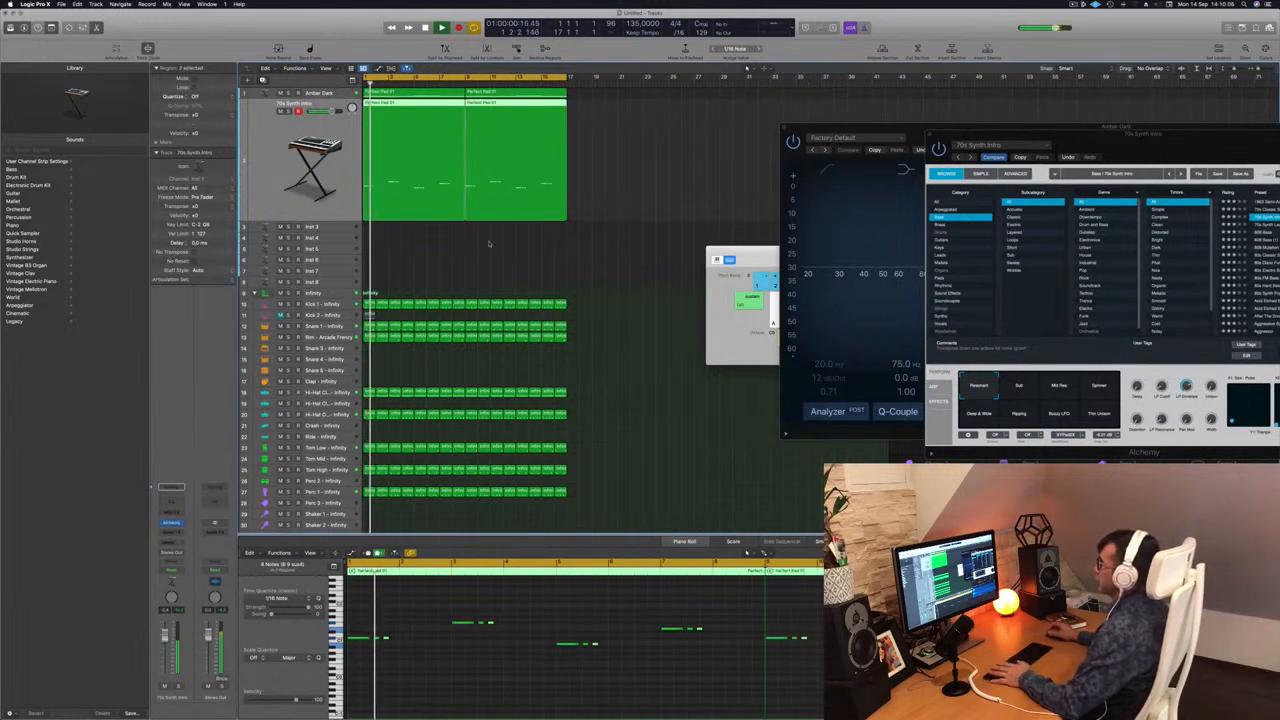
pyautogui.press('super+d')
pyautogui.click(432, 107)
pyautogui.moveTo(416, 122); pyautogui.dragTo(533, 115)
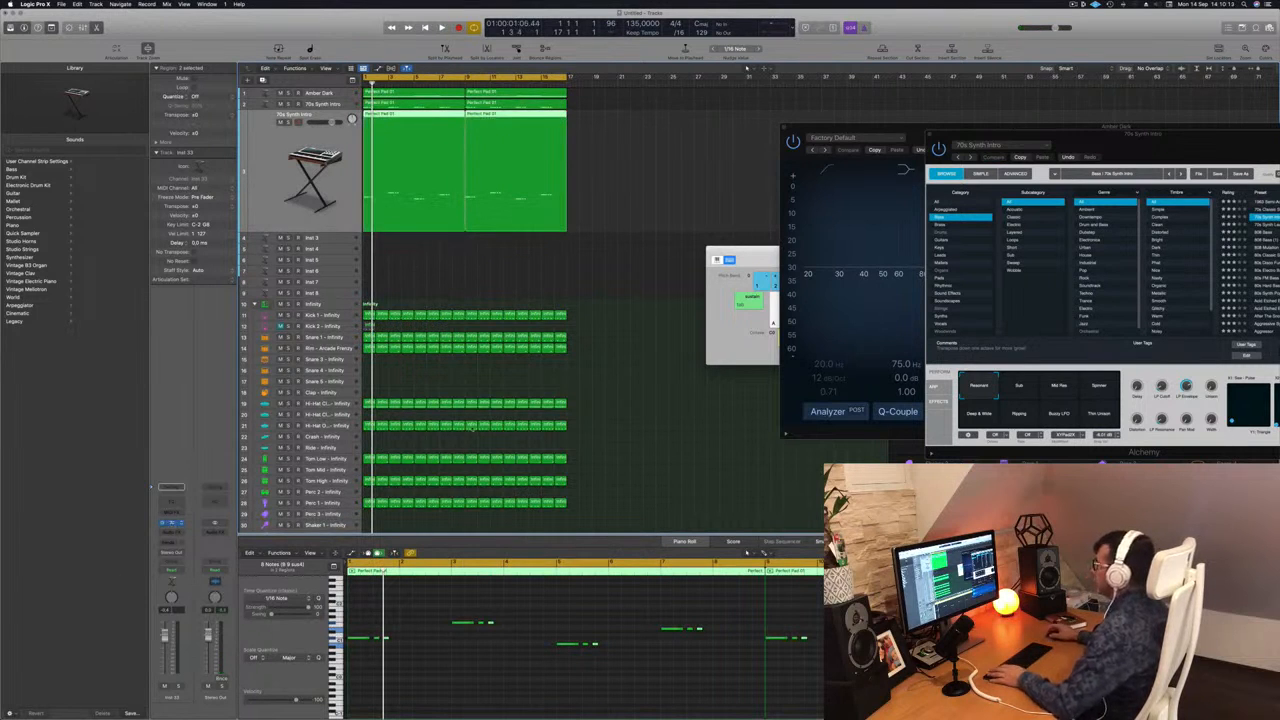
# Try the Alchemy bass presets from Acid Etched Bass to After The Snow on the duplicated track during playback.
pyautogui.moveTo(684, 123); pyautogui.dragTo(880, 190)
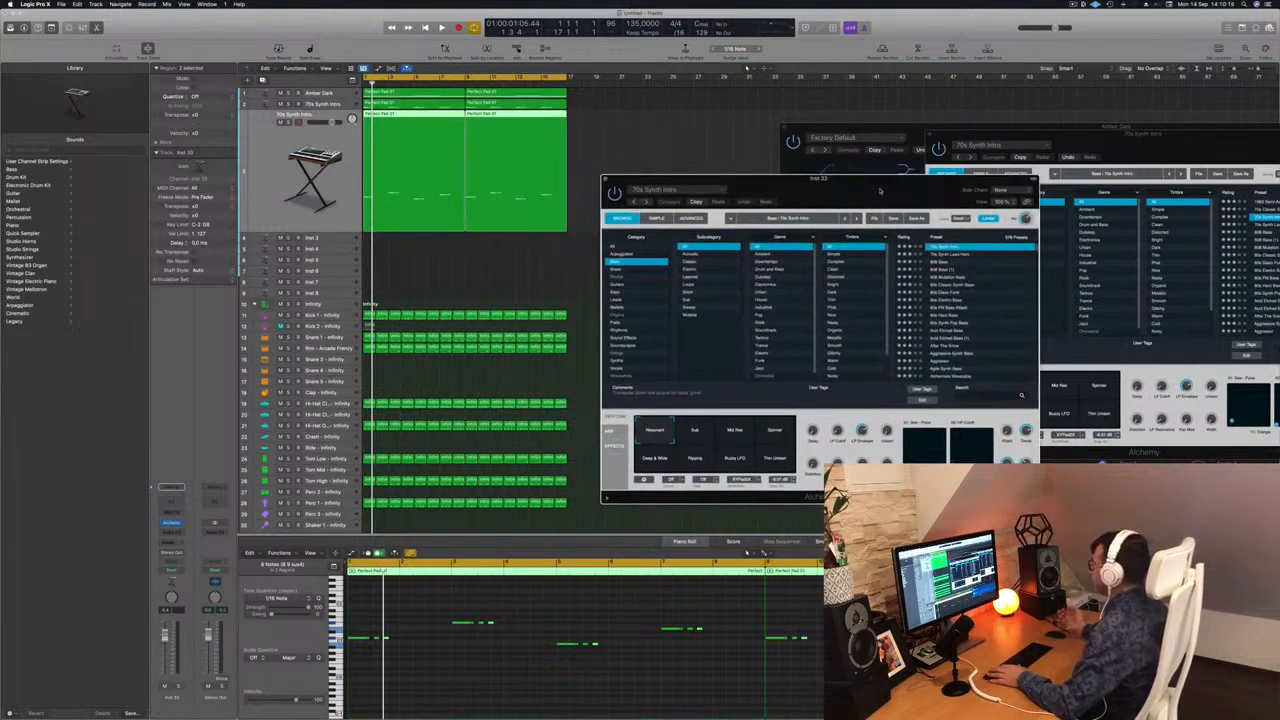
pyautogui.click(955, 330)
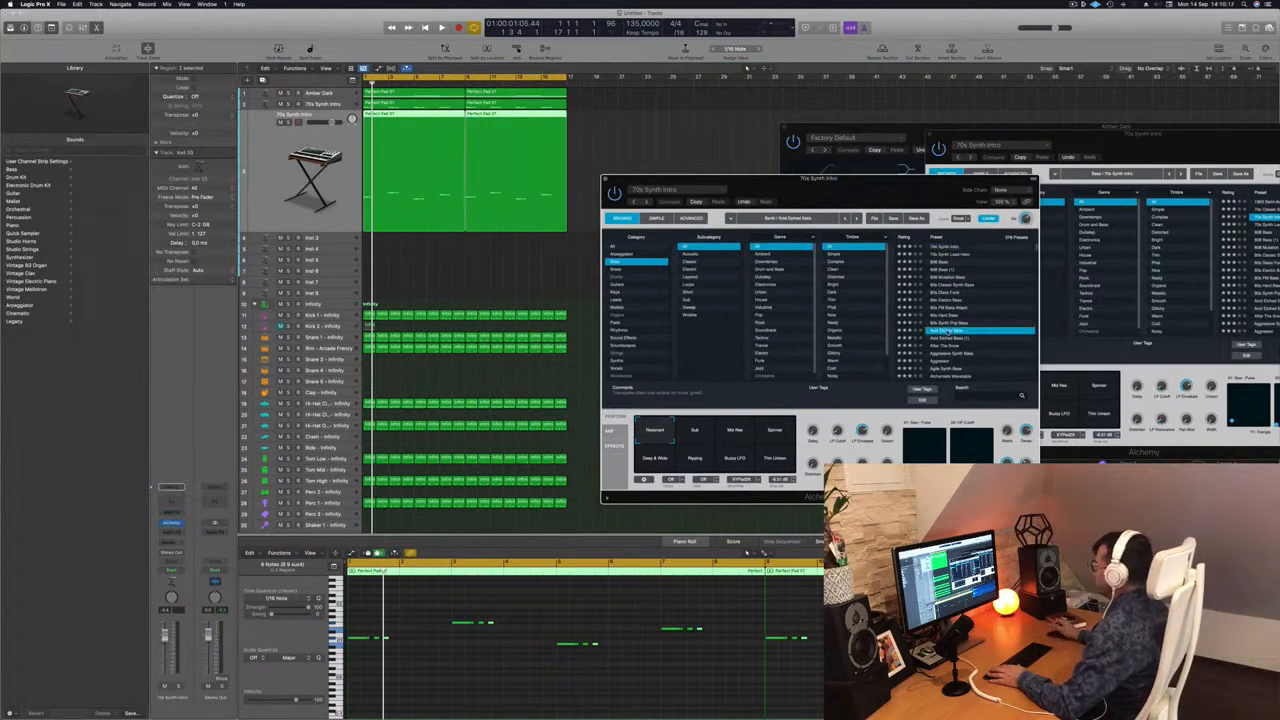
pyautogui.press('space')
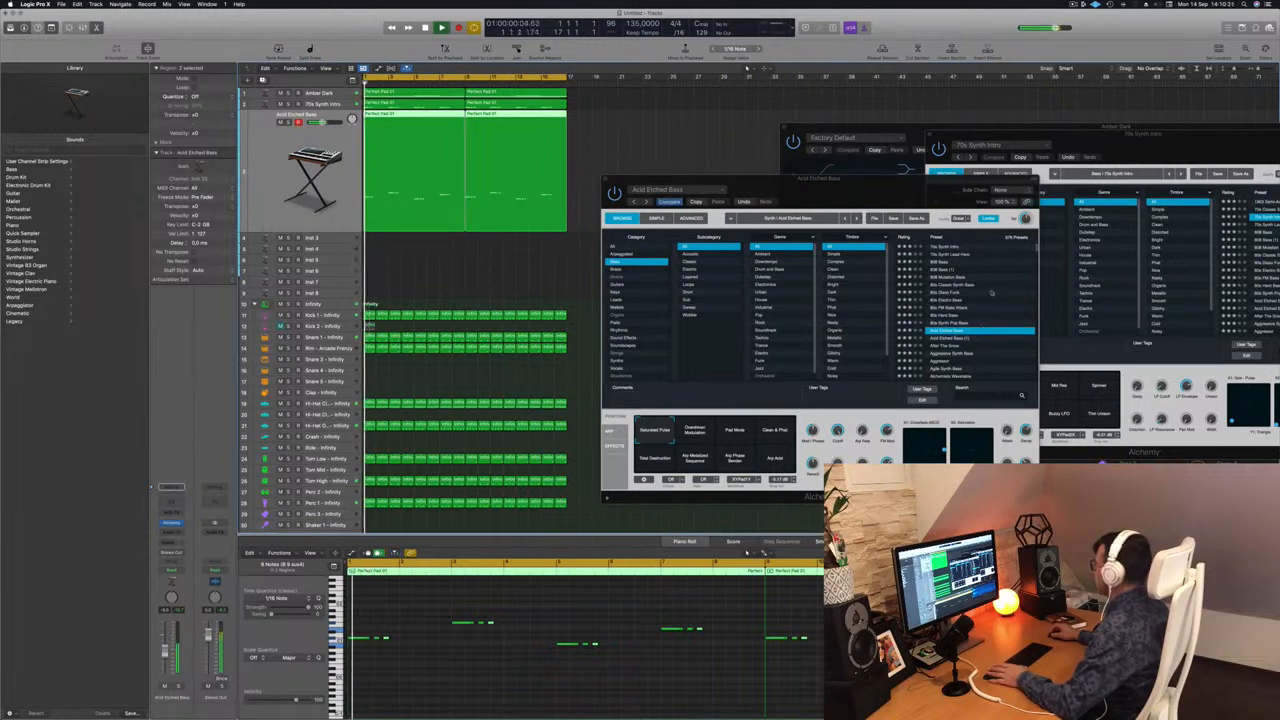
pyautogui.press('Down')
pyautogui.press('Down')
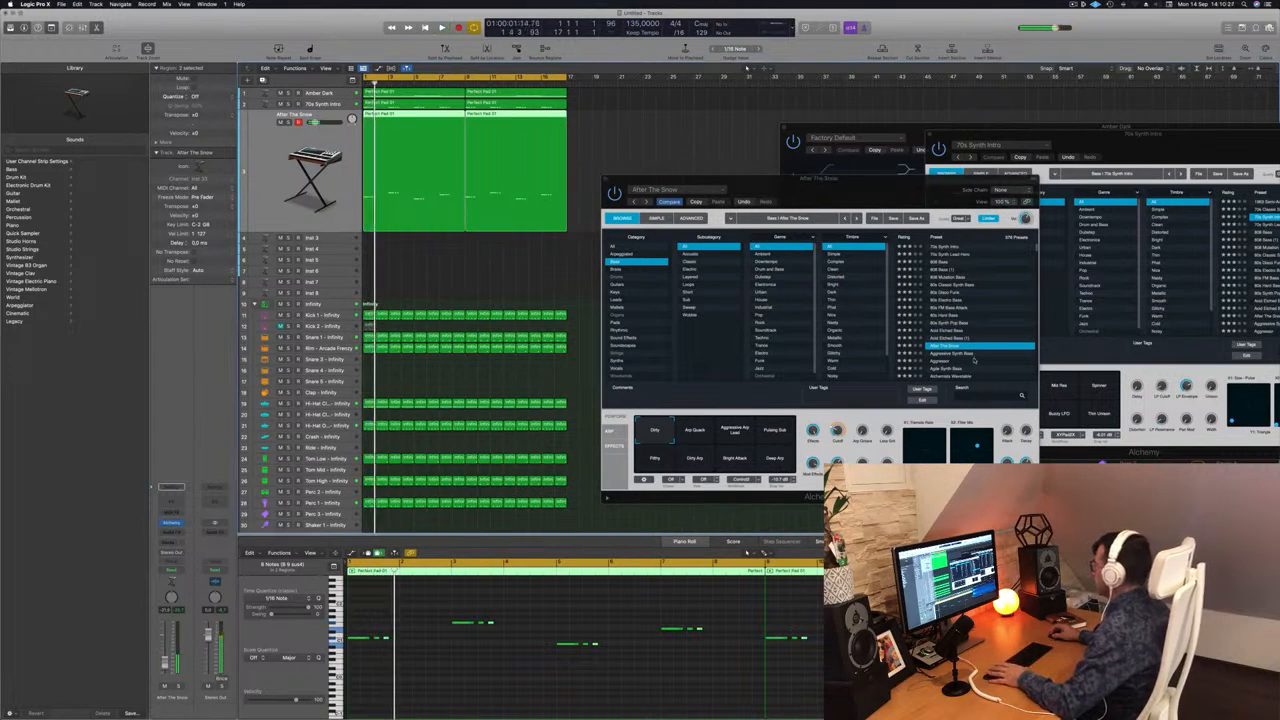
# Try the Aggressive Synth Bass and Aggressor presets on the duplicated track and adjust the track's volume.
pyautogui.click(956, 355)
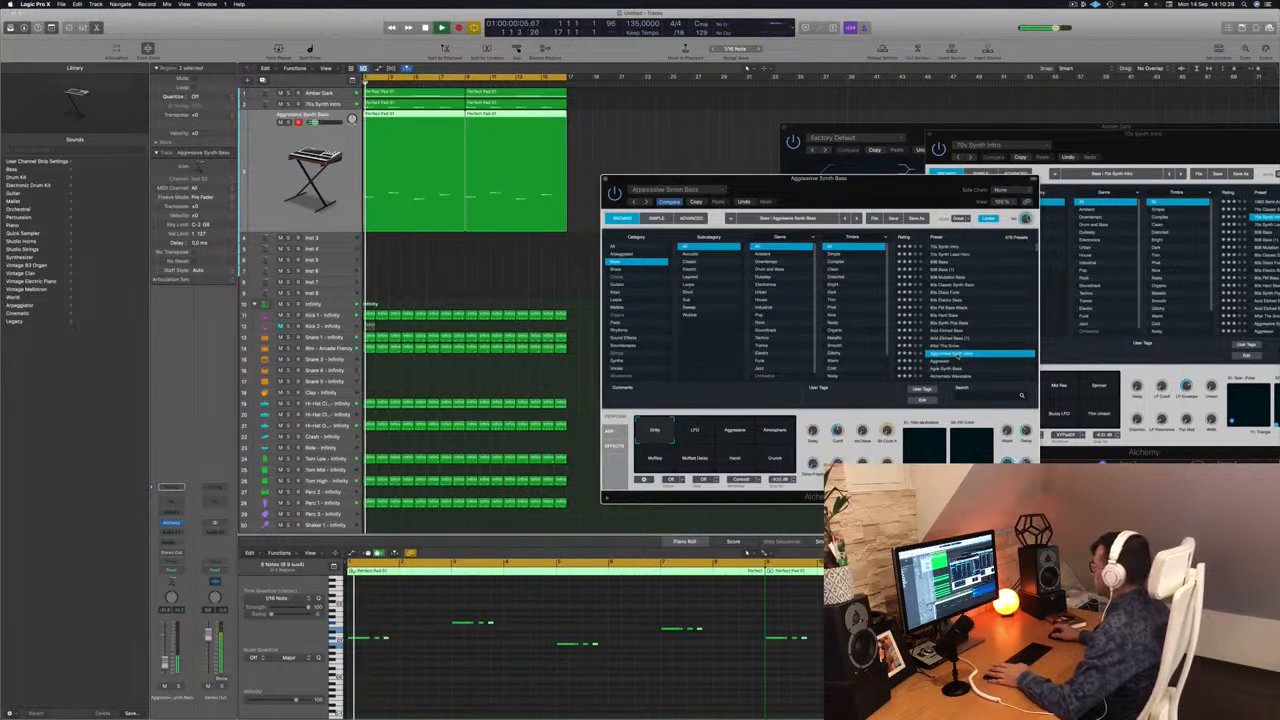
pyautogui.moveTo(165, 652); pyautogui.dragTo(165, 655)
pyautogui.press('Return')
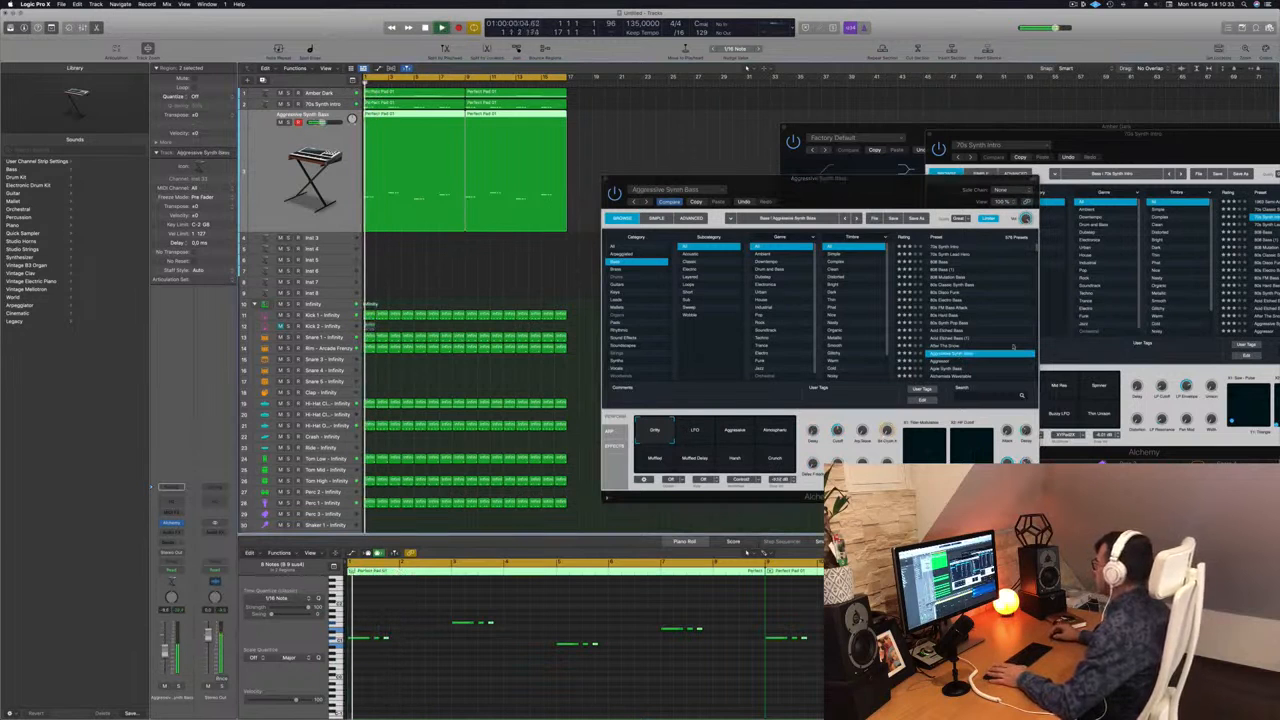
pyautogui.click(941, 364)
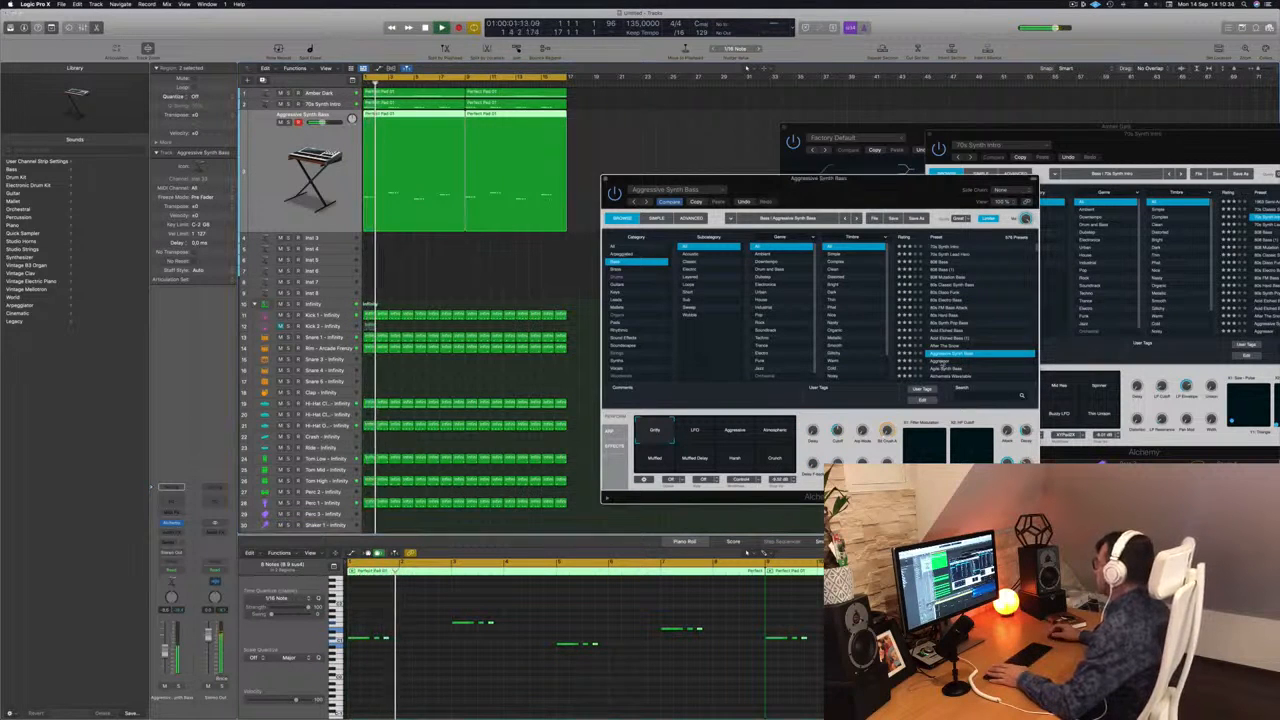
pyautogui.click(941, 362)
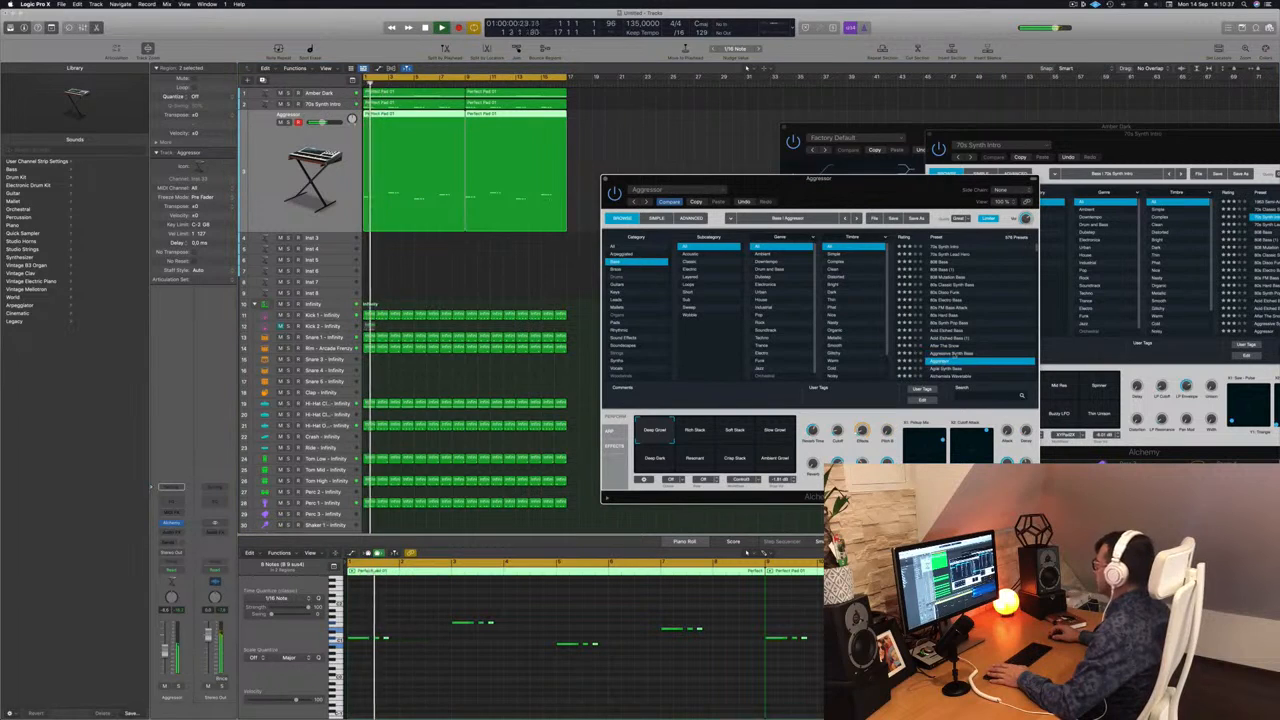
# Audition the Agile Synth Bass and Alchemists Wavetable presets and load Alloy on the duplicated bass track.
pyautogui.scroll(-5, 965, 355)
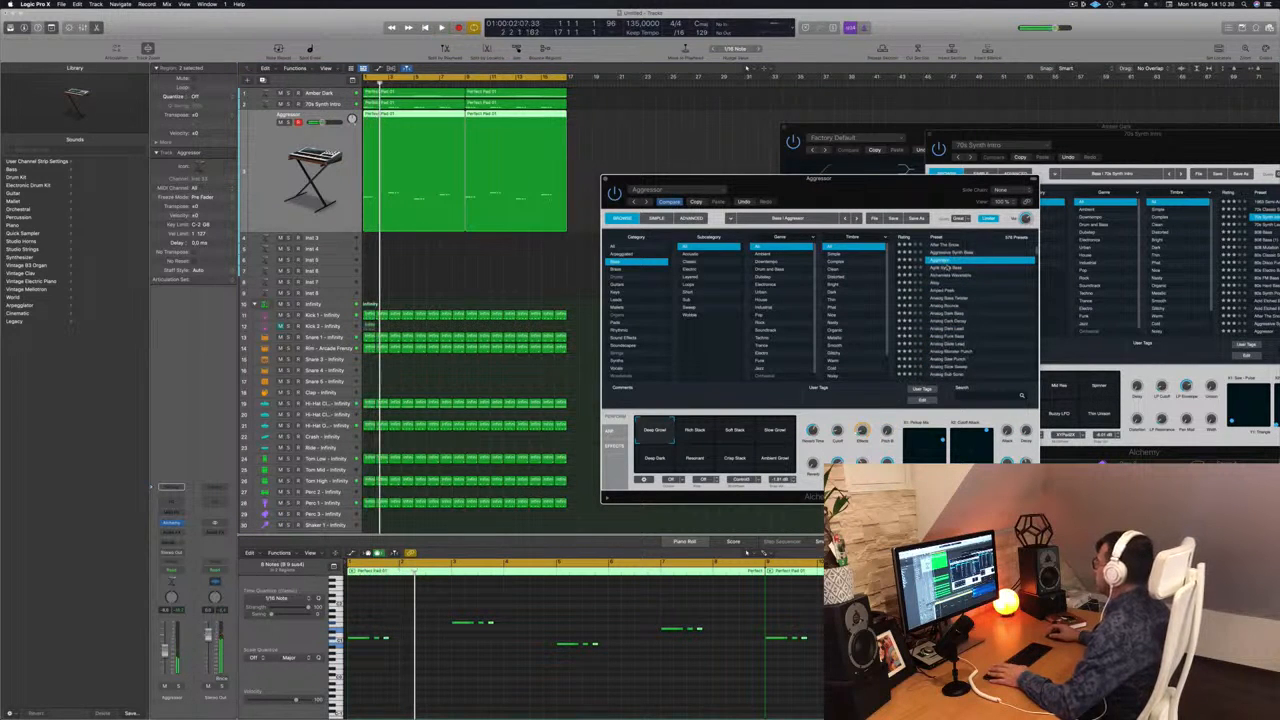
pyautogui.click(946, 268)
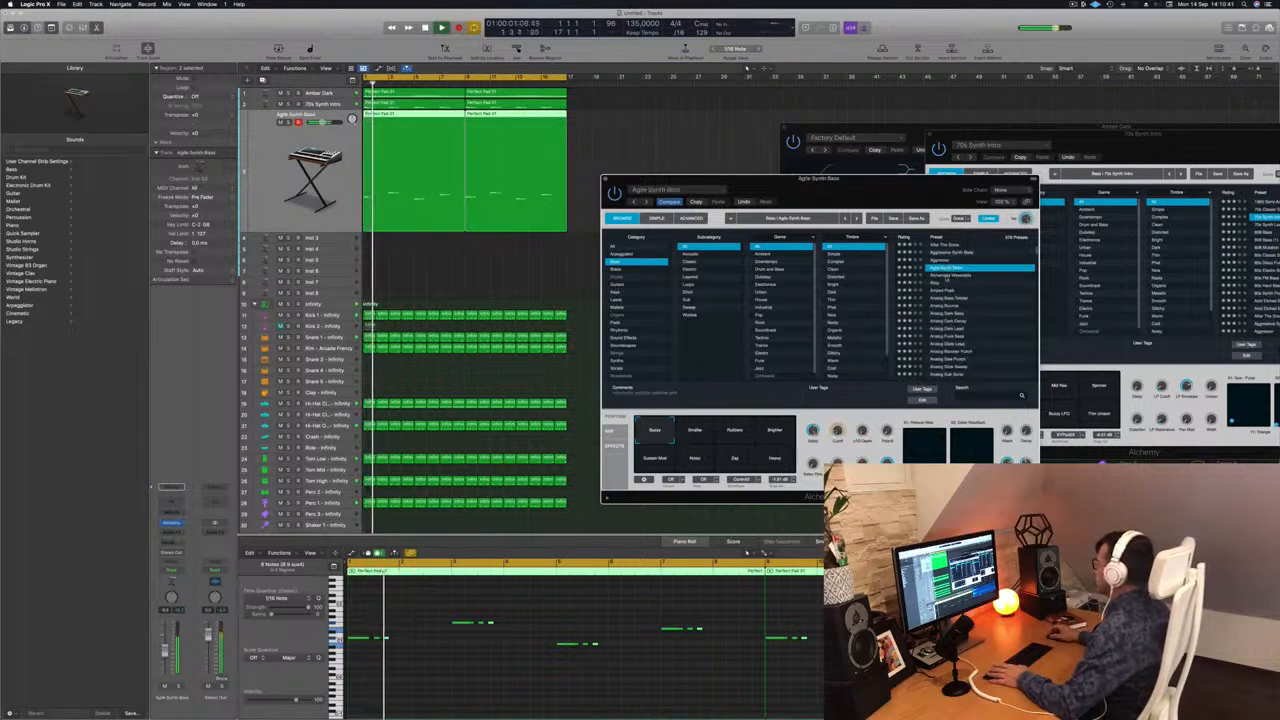
pyautogui.click(946, 276)
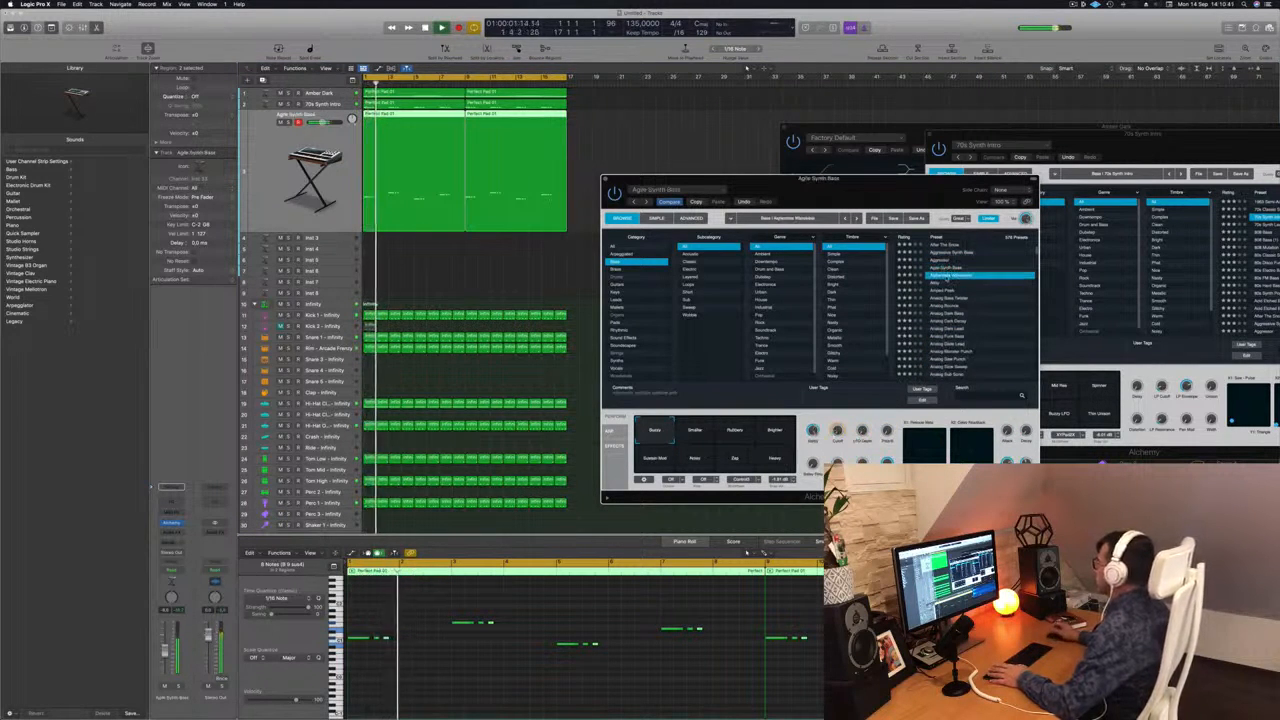
pyautogui.click(940, 284)
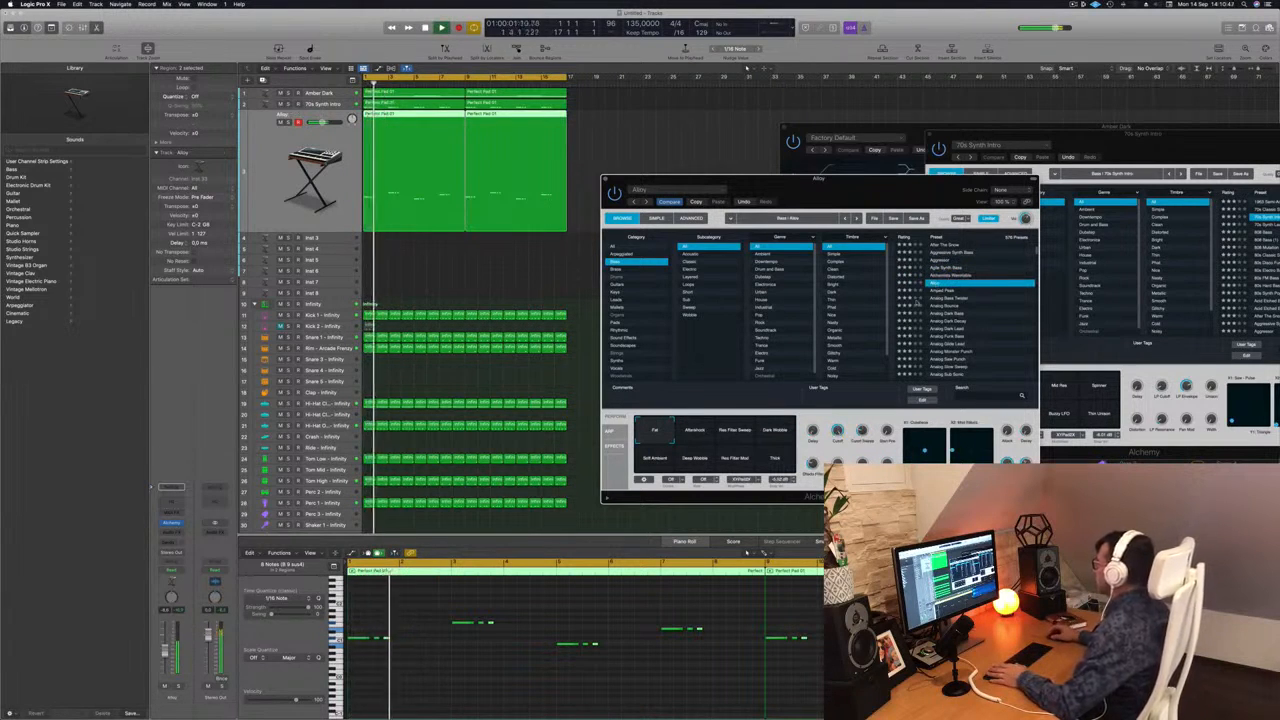
pyautogui.moveTo(858, 198); pyautogui.dragTo(883, 196)
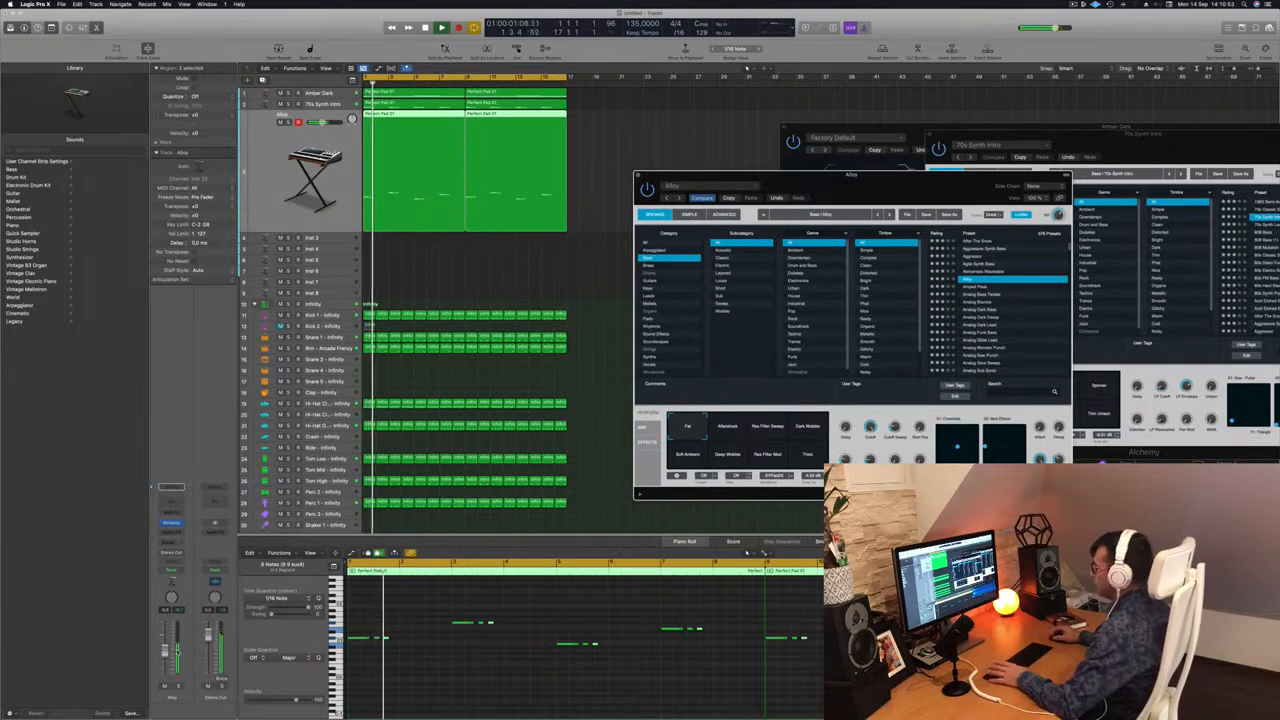
# Compare the beat with and without the Alloy bass track by muting and unmuting it during playback.
pyautogui.click(165, 688)
pyautogui.press('space')
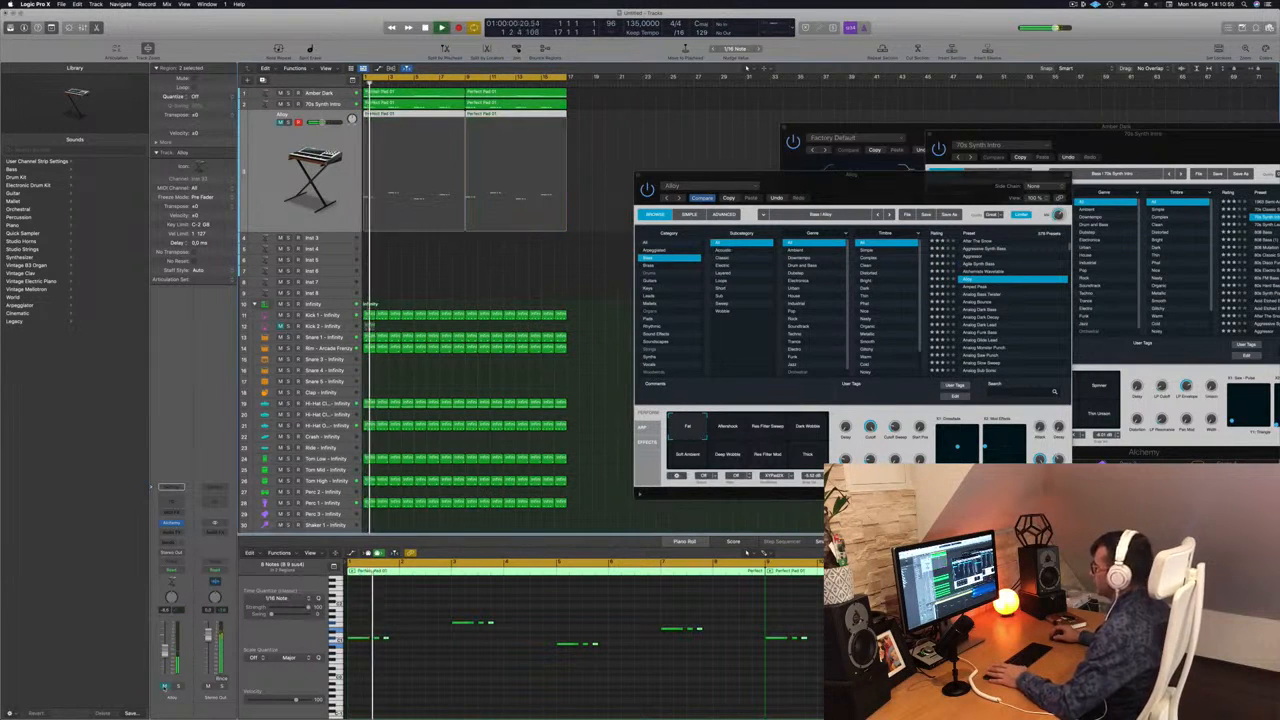
pyautogui.click(165, 688)
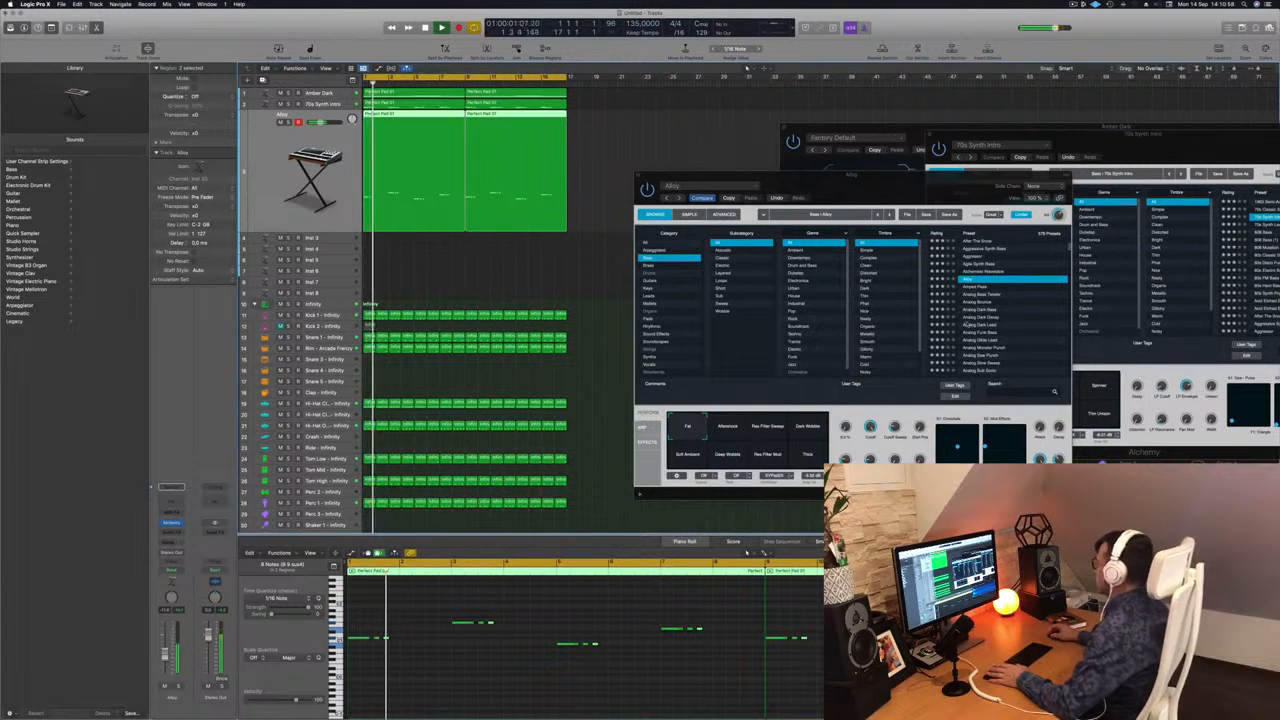
pyautogui.press('space')
# Audition the bass presets following Alloy, load Analog Dark Bass on the duplicated track, and move its Alchemy window clear of the arrangement.
pyautogui.click(901, 405)
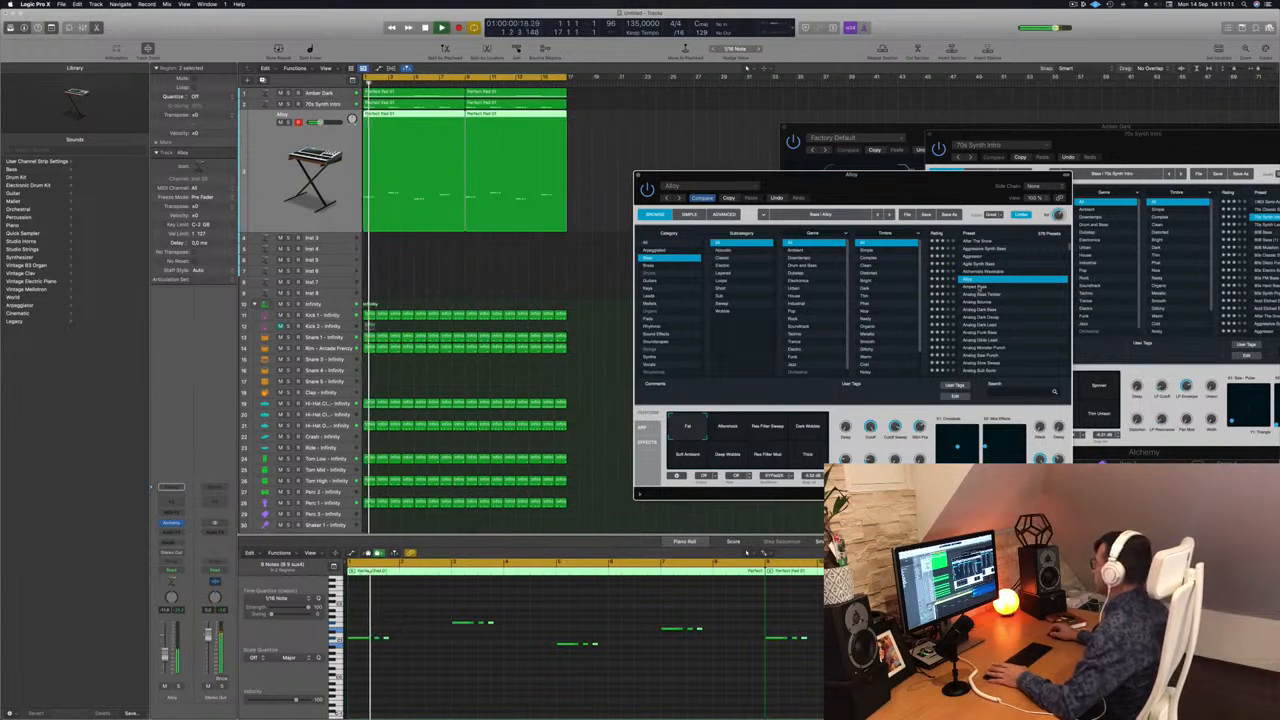
pyautogui.press('Down')
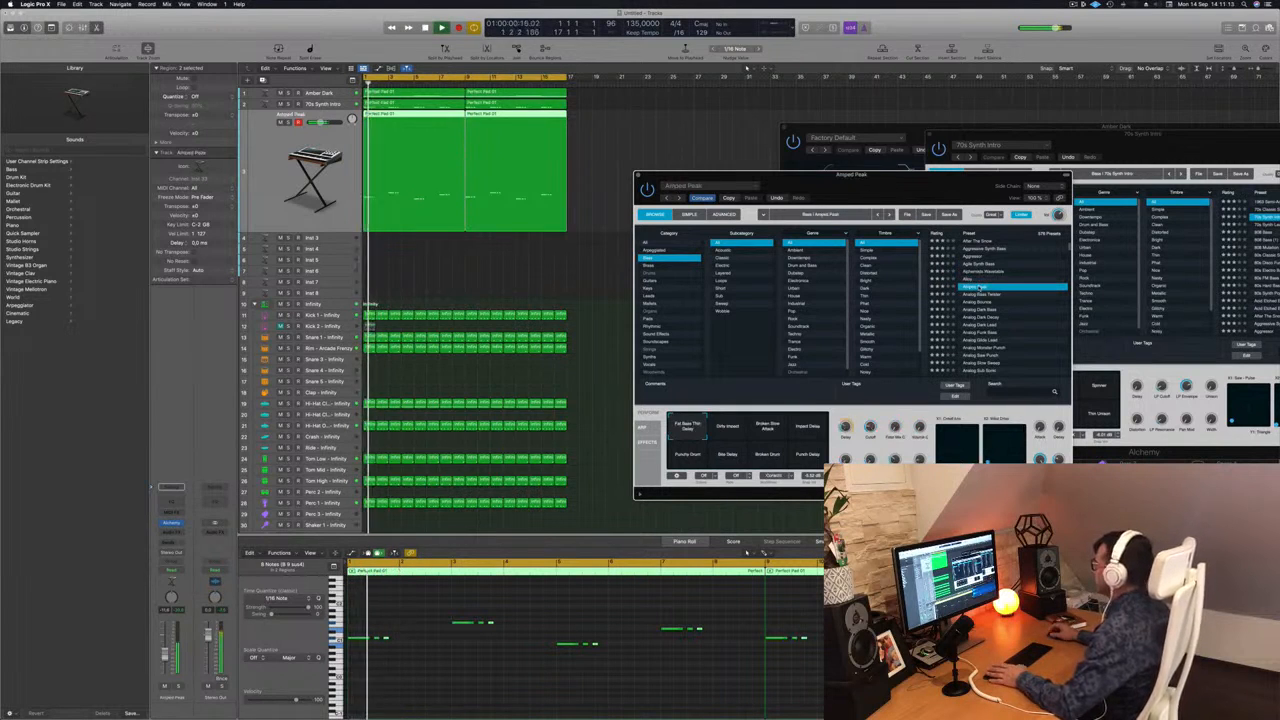
pyautogui.press('Down')
pyautogui.press('Down')
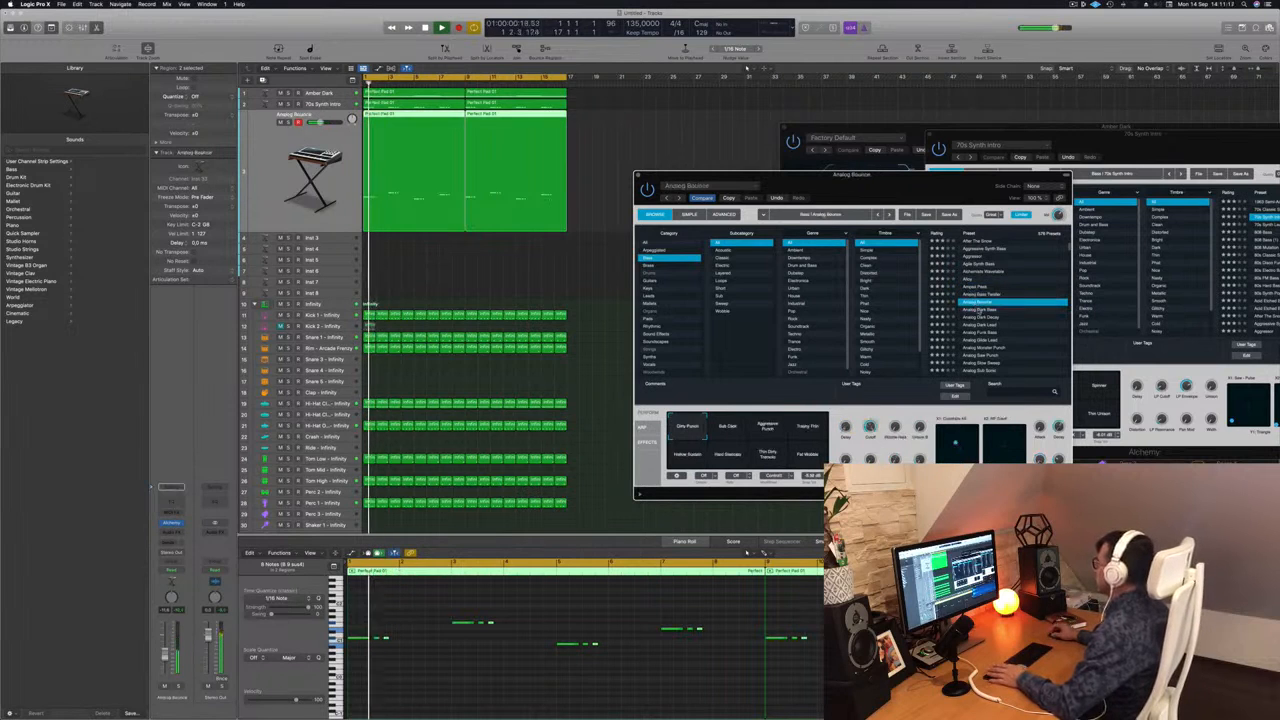
pyautogui.press('Down')
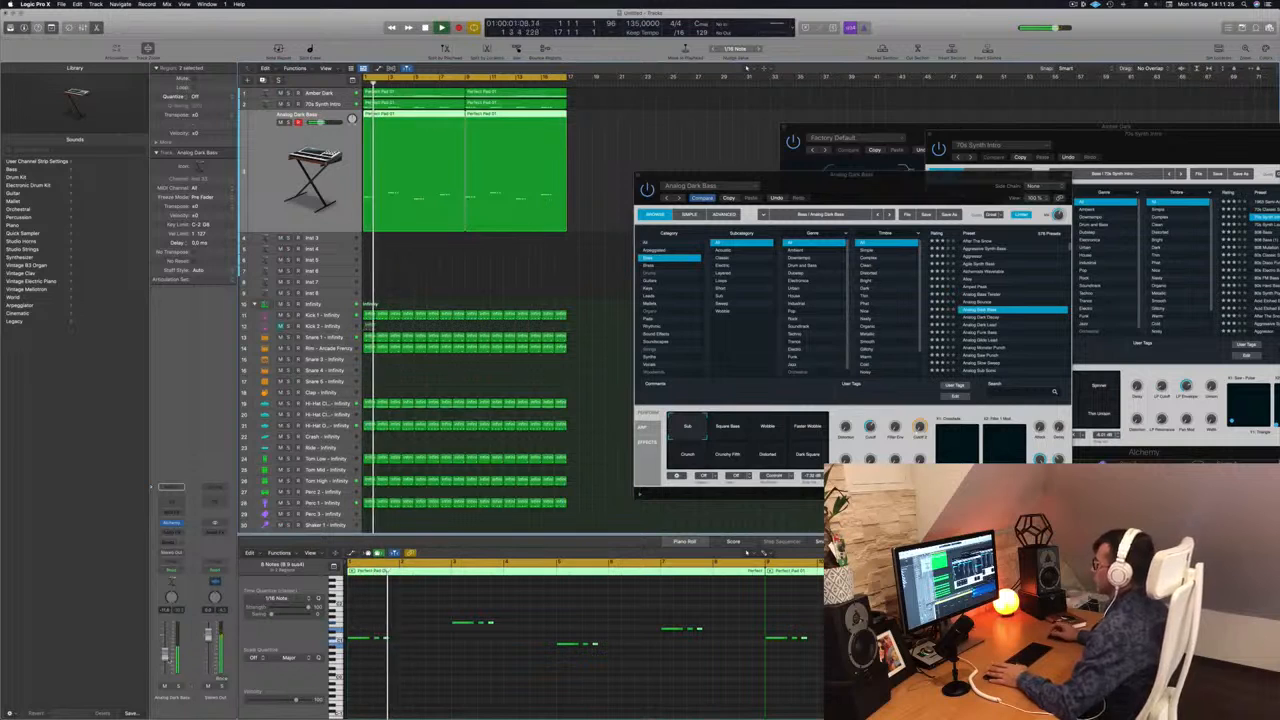
pyautogui.moveTo(780, 176); pyautogui.dragTo(1019, 183)
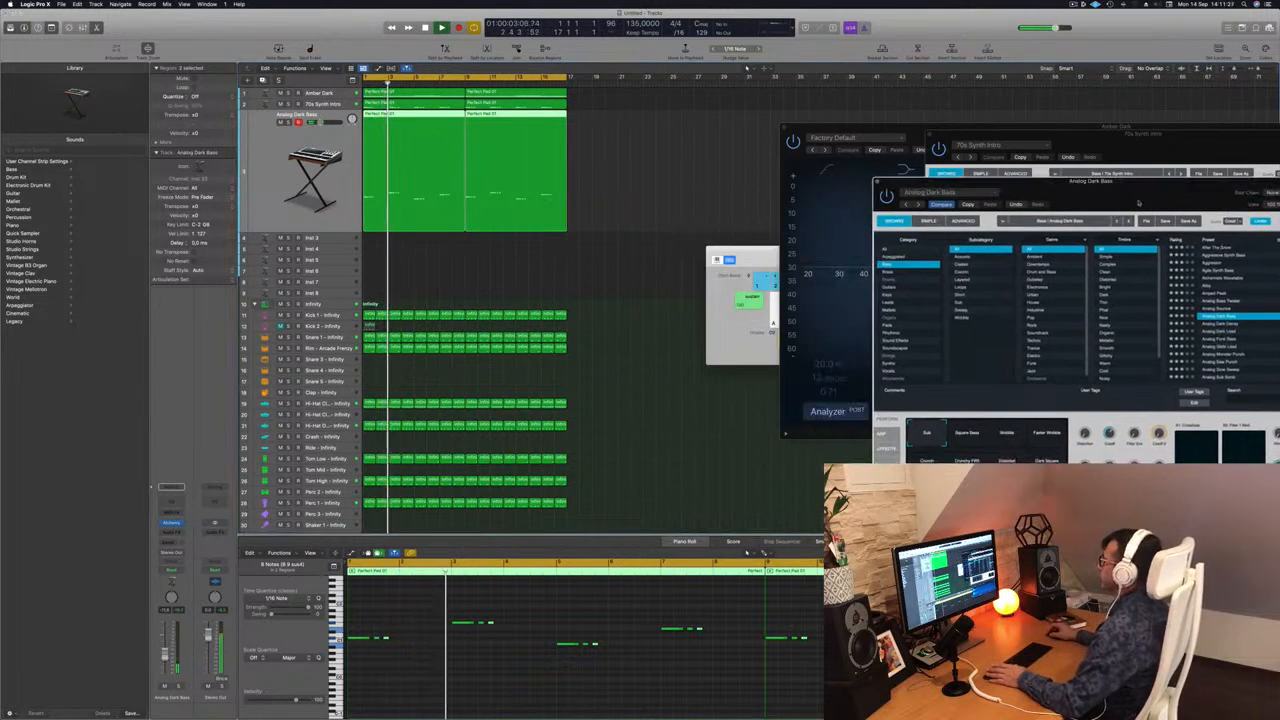
# Play the beat from the start with the Analog Dark Bass track muted and unmuted to judge its contribution.
pyautogui.click(593, 272)
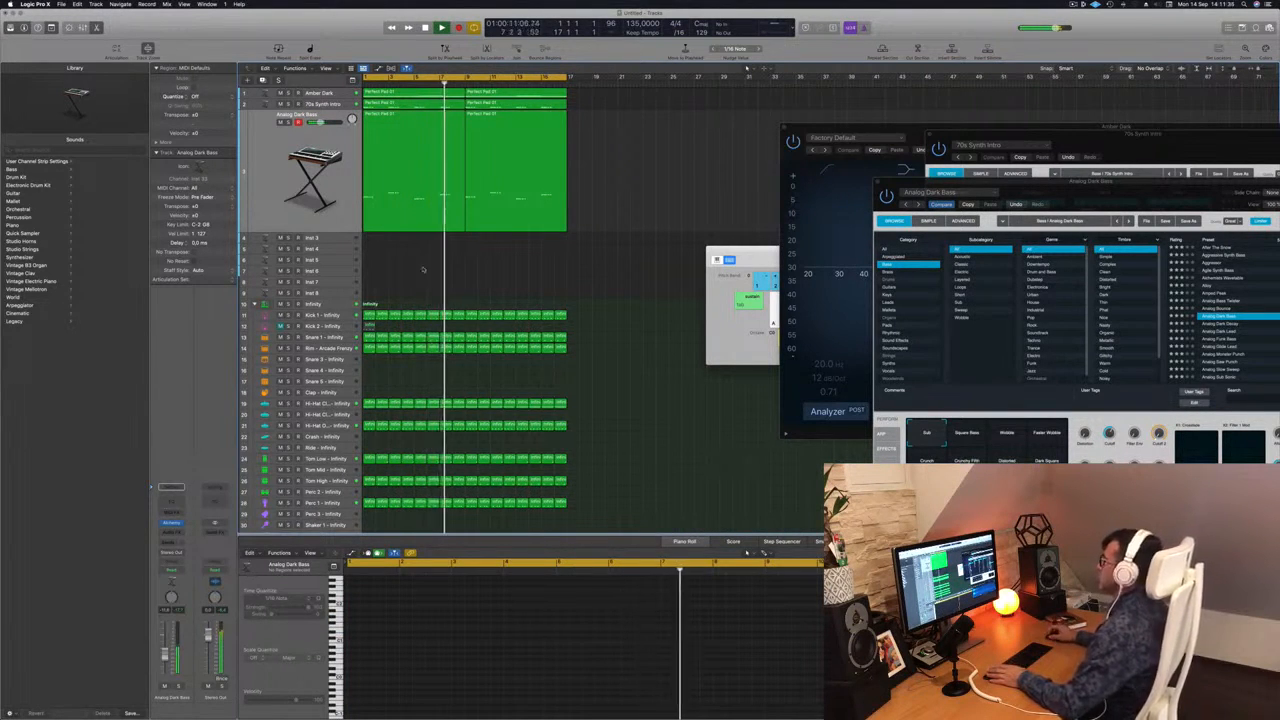
pyautogui.press('Return')
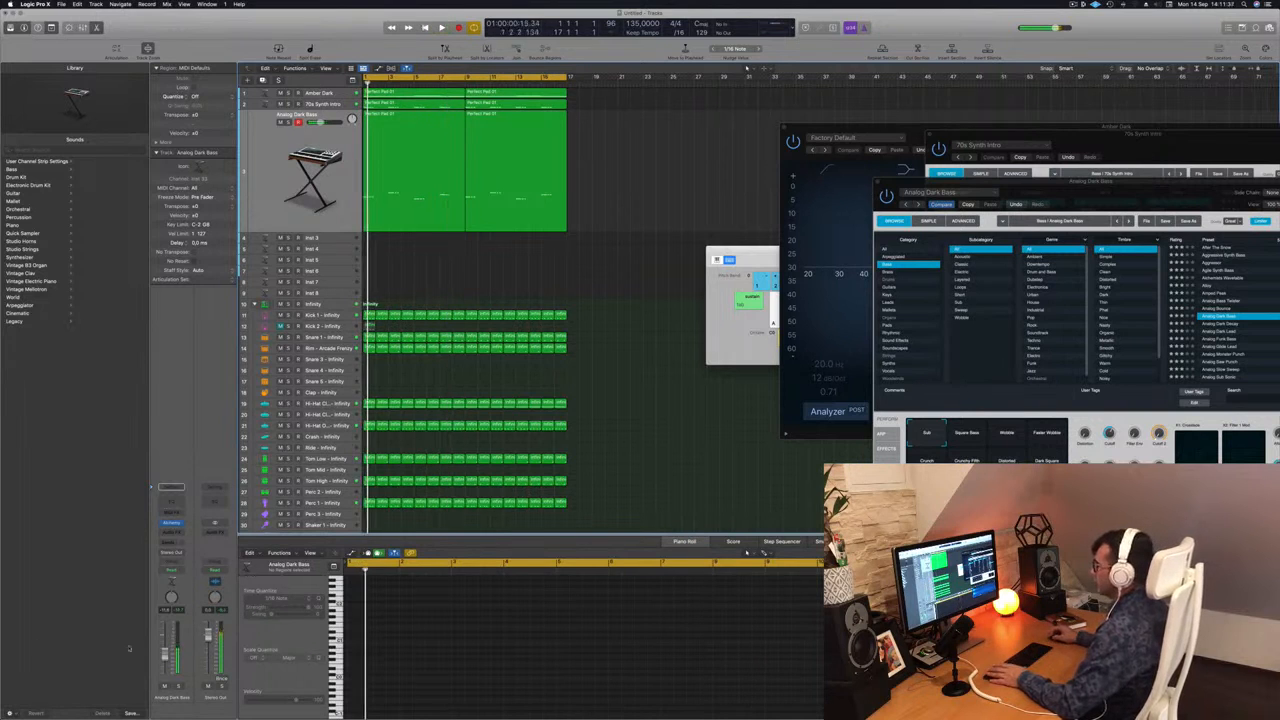
pyautogui.click(166, 687)
pyautogui.press('Return')
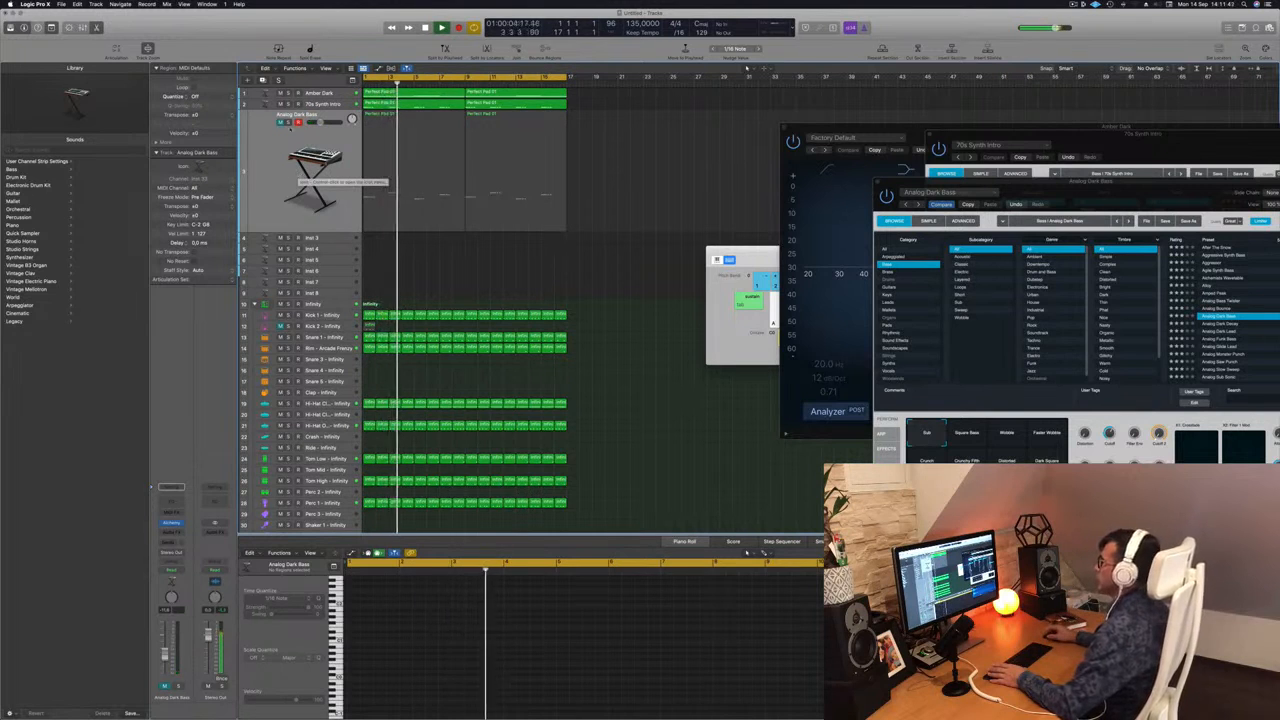
pyautogui.click(281, 122)
pyautogui.press('Return')
pyautogui.click(290, 136)
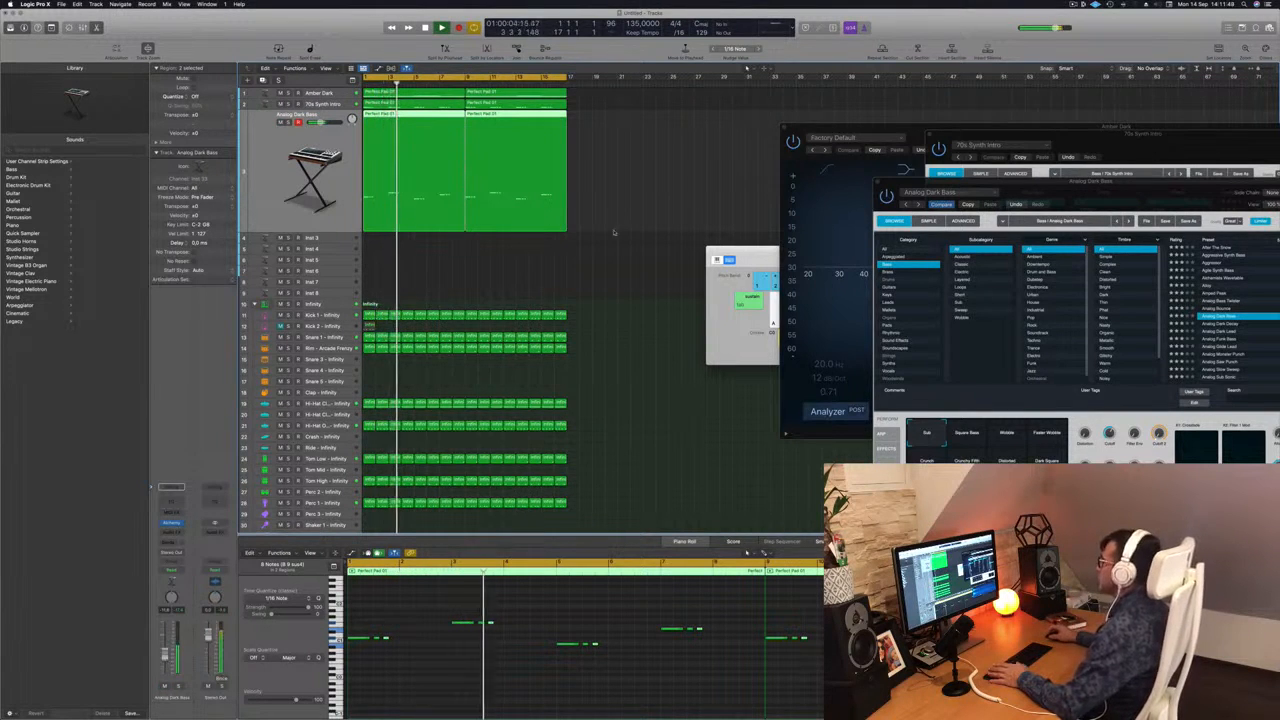
pyautogui.click(432, 262)
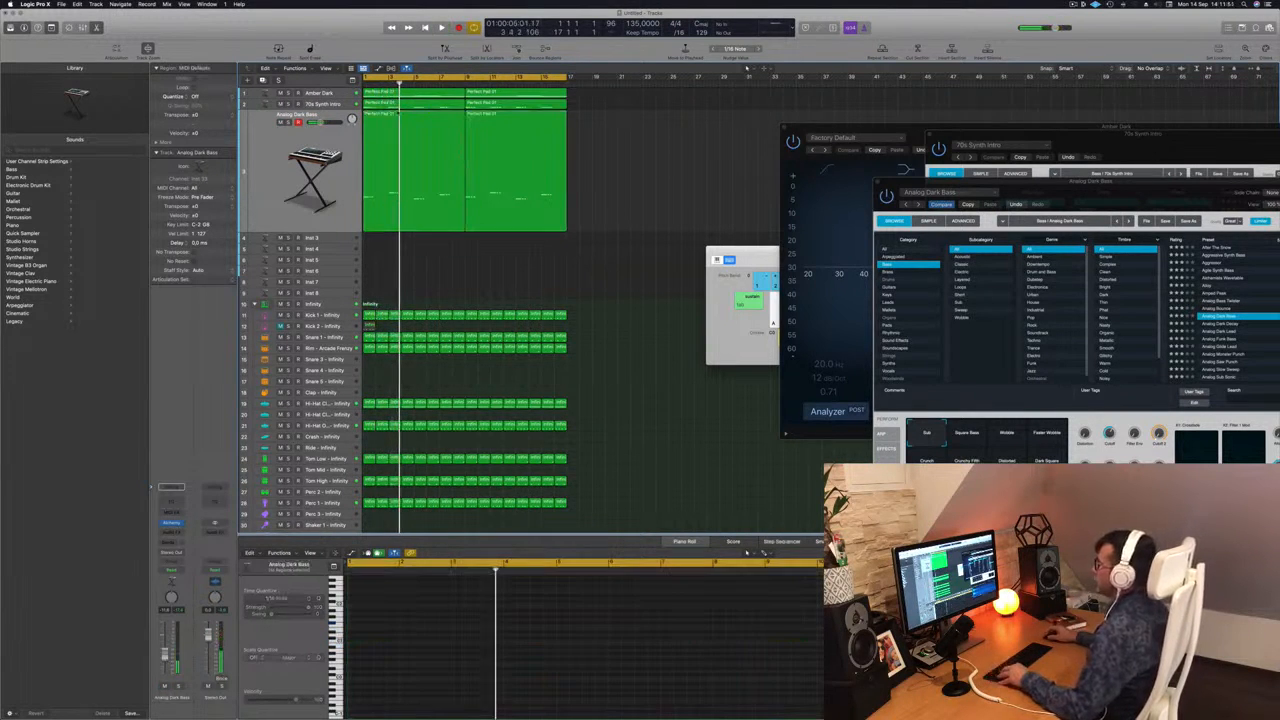
# Copy the first Analog Dark Bass region onto the Inst 3 track and select that track.
pyautogui.click(392, 114)
pyautogui.moveTo(391, 114); pyautogui.dragTo(391, 240)
pyautogui.click(335, 241)
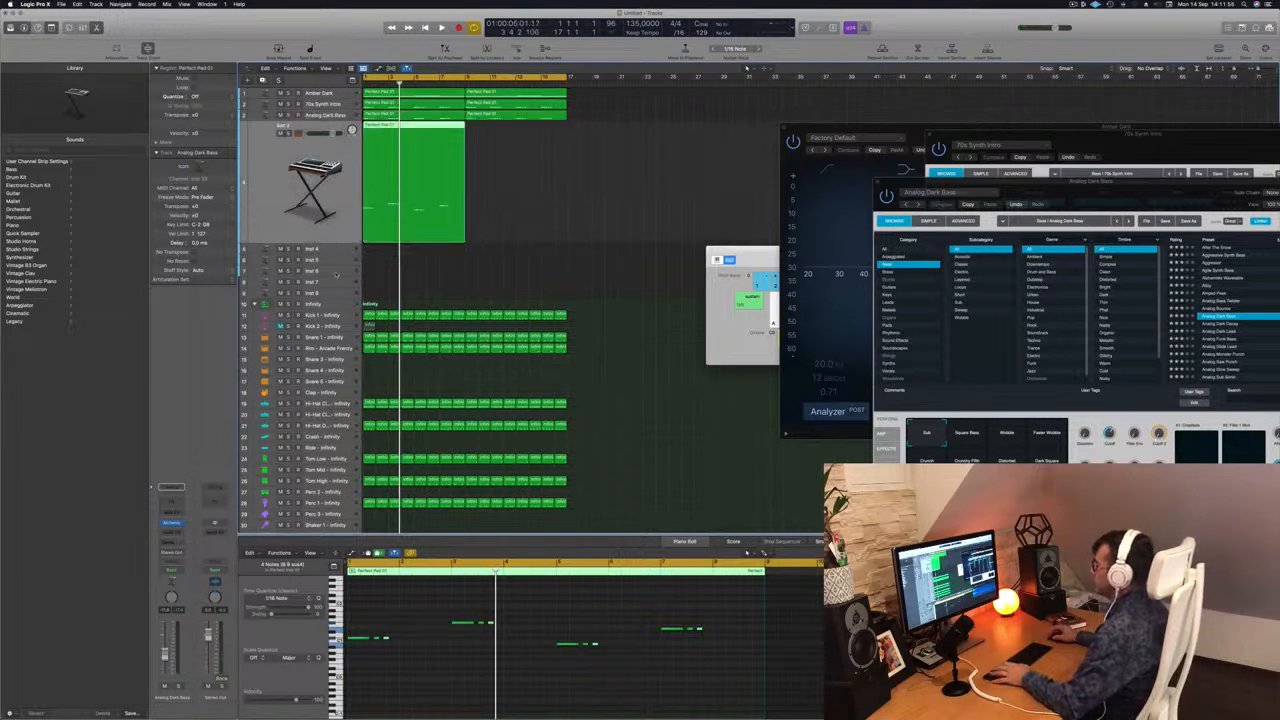
# Shift all notes in the Inst 3 region one bar later and check the timing in playback.
pyautogui.click(397, 608)
pyautogui.press('super+a')
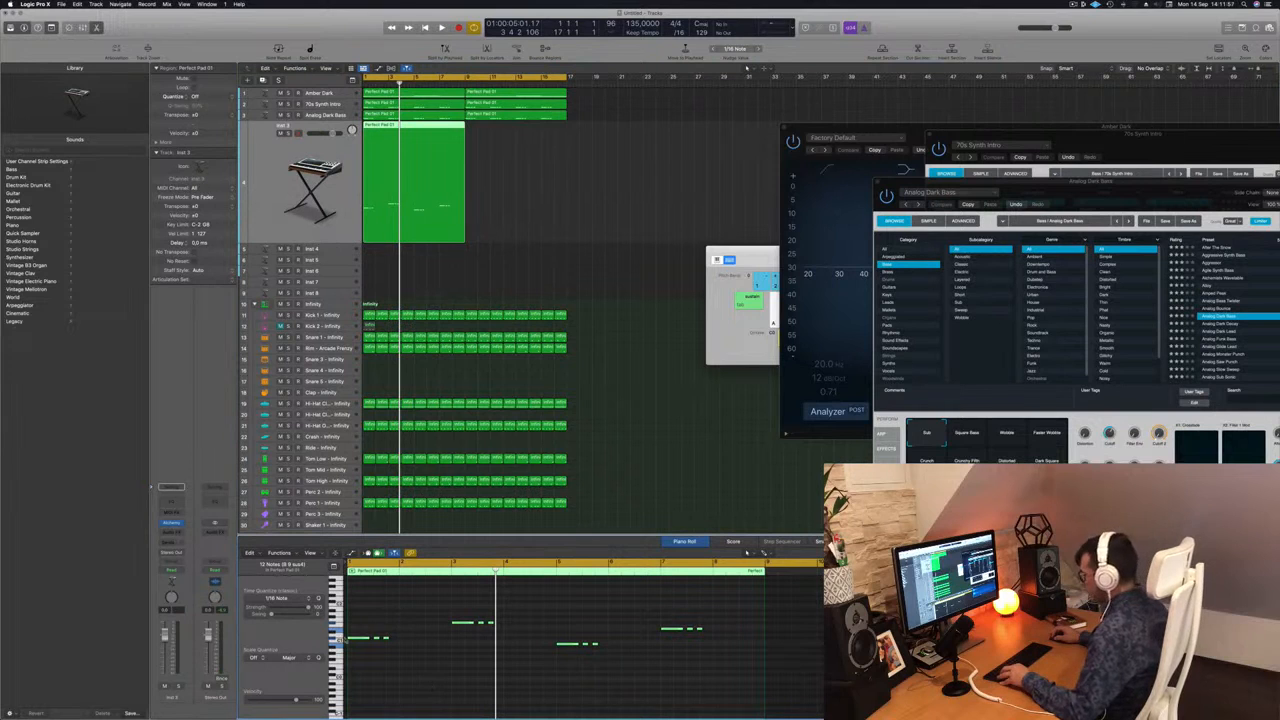
pyautogui.moveTo(353, 639); pyautogui.dragTo(405, 640)
pyautogui.press('space')
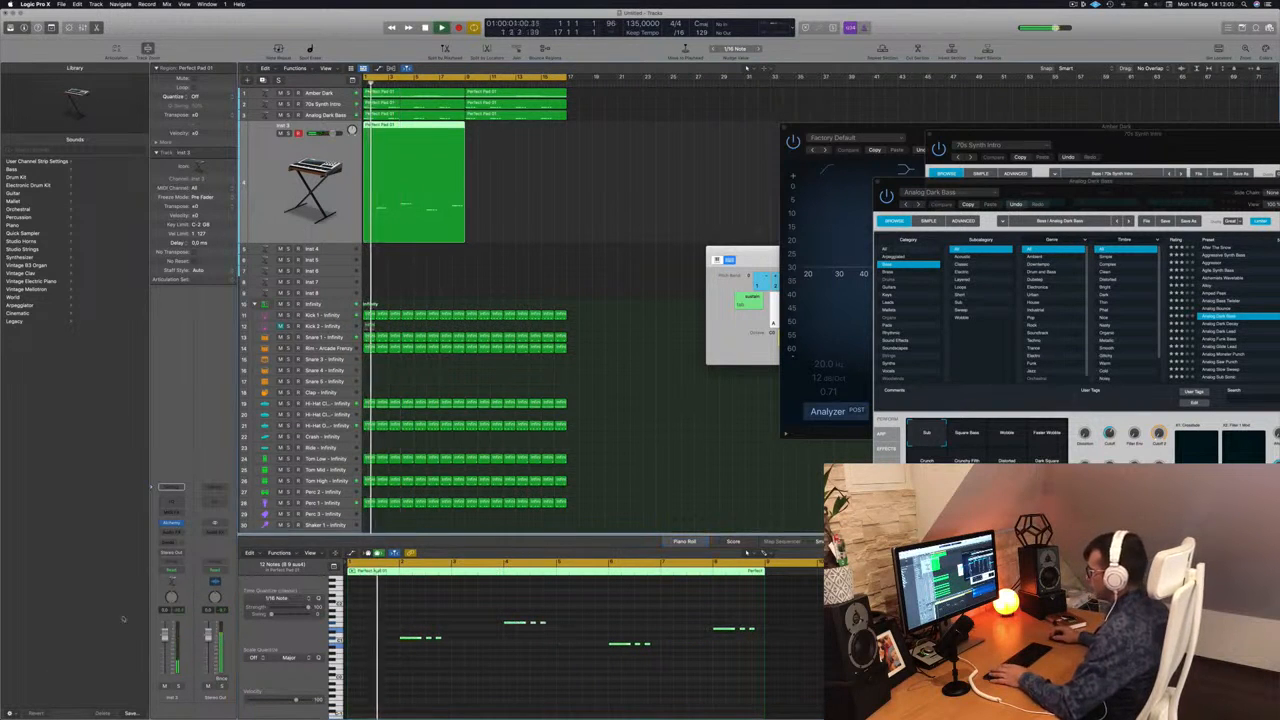
pyautogui.press('Return')
# Copy all the shifted Inst 3 notes one bar further along so every phrase repeats.
pyautogui.scroll(3, 489, 670)
pyautogui.click(507, 634)
pyautogui.press('space')
pyautogui.moveTo(451, 638); pyautogui.dragTo(845, 686)
pyautogui.press('super+Left')
pyautogui.moveTo(445, 640); pyautogui.dragTo(491, 644)
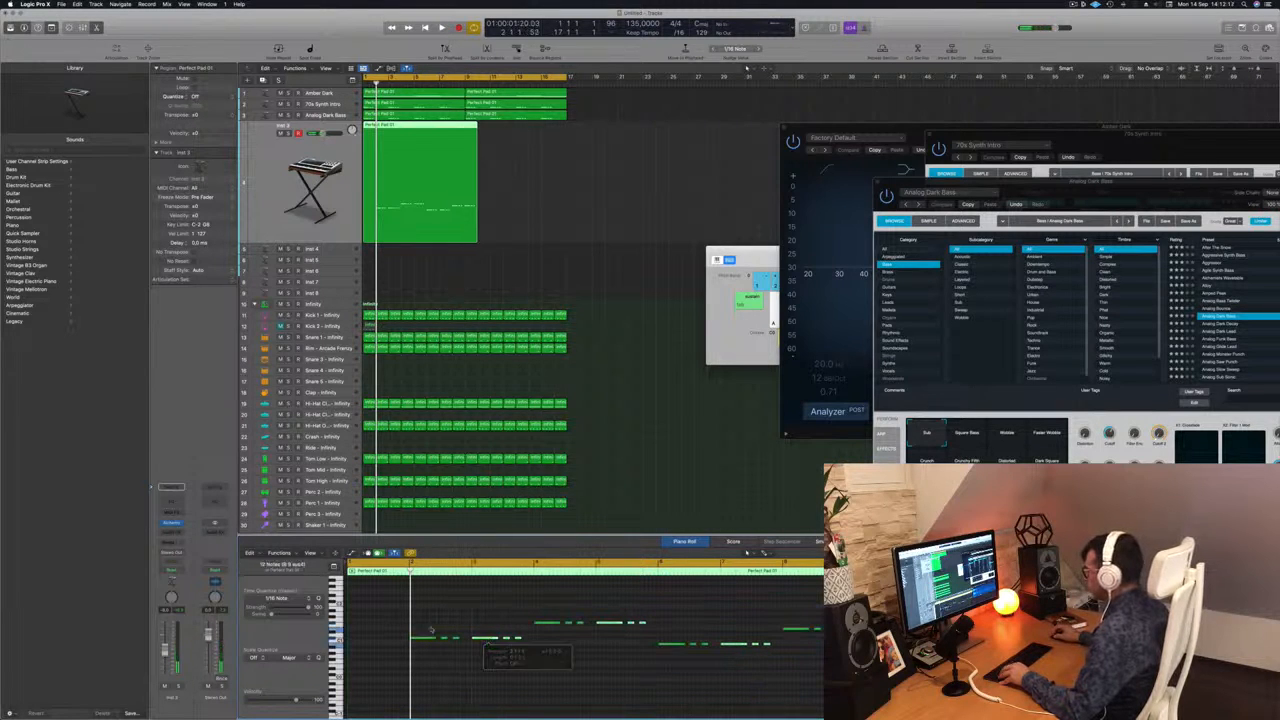
# Rearrange the phrase at bar 2 so its long note follows the two short notes.
pyautogui.moveTo(412, 624); pyautogui.dragTo(466, 652)
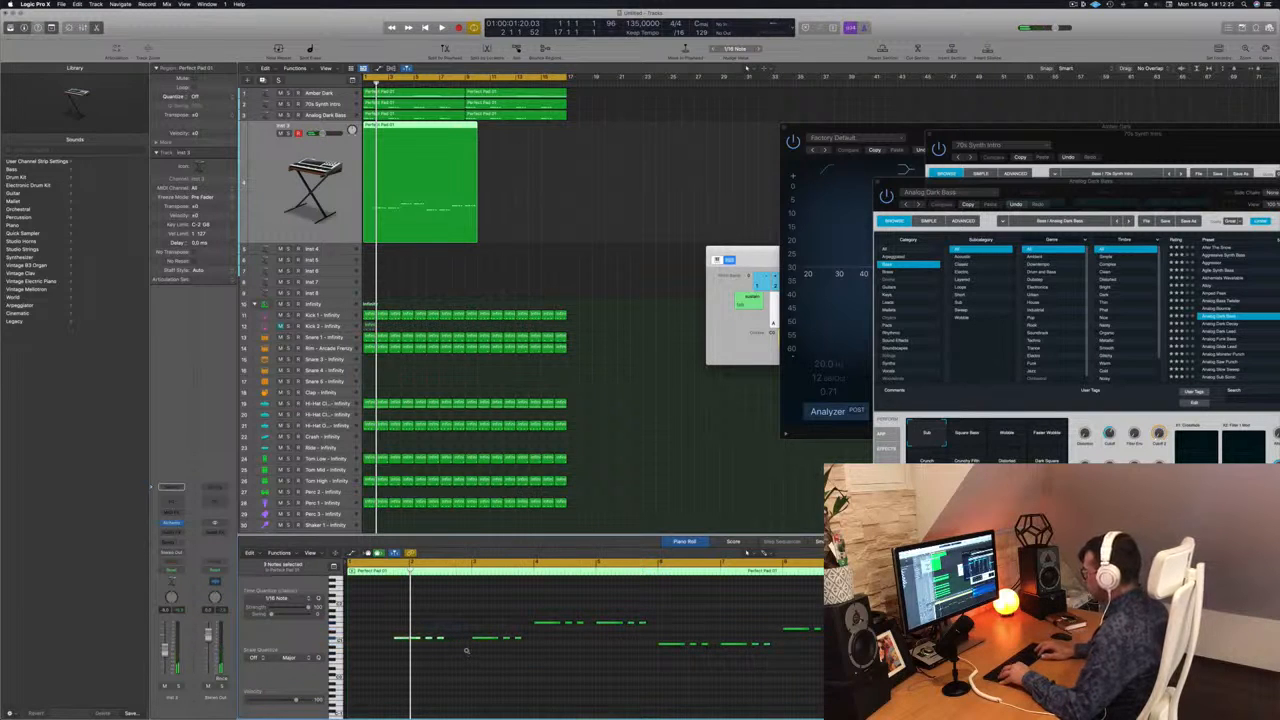
pyautogui.moveTo(391, 628); pyautogui.dragTo(380, 678)
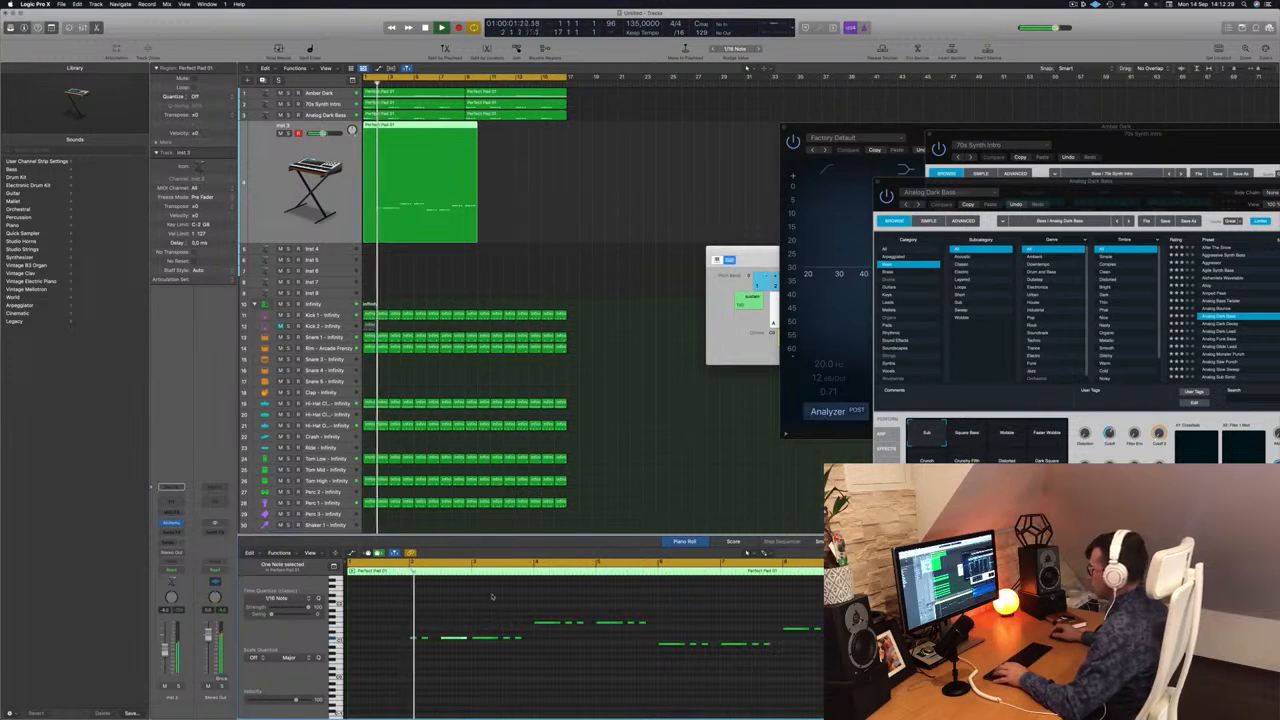
pyautogui.press('space')
# Delete the repeated three-note phrase at bar 3 and listen to the shortened pattern.
pyautogui.moveTo(480, 621); pyautogui.dragTo(554, 664)
pyautogui.moveTo(476, 623); pyautogui.dragTo(520, 648)
pyautogui.press('Delete')
pyautogui.press('space')
pyautogui.press('space')
pyautogui.press('super+Left')
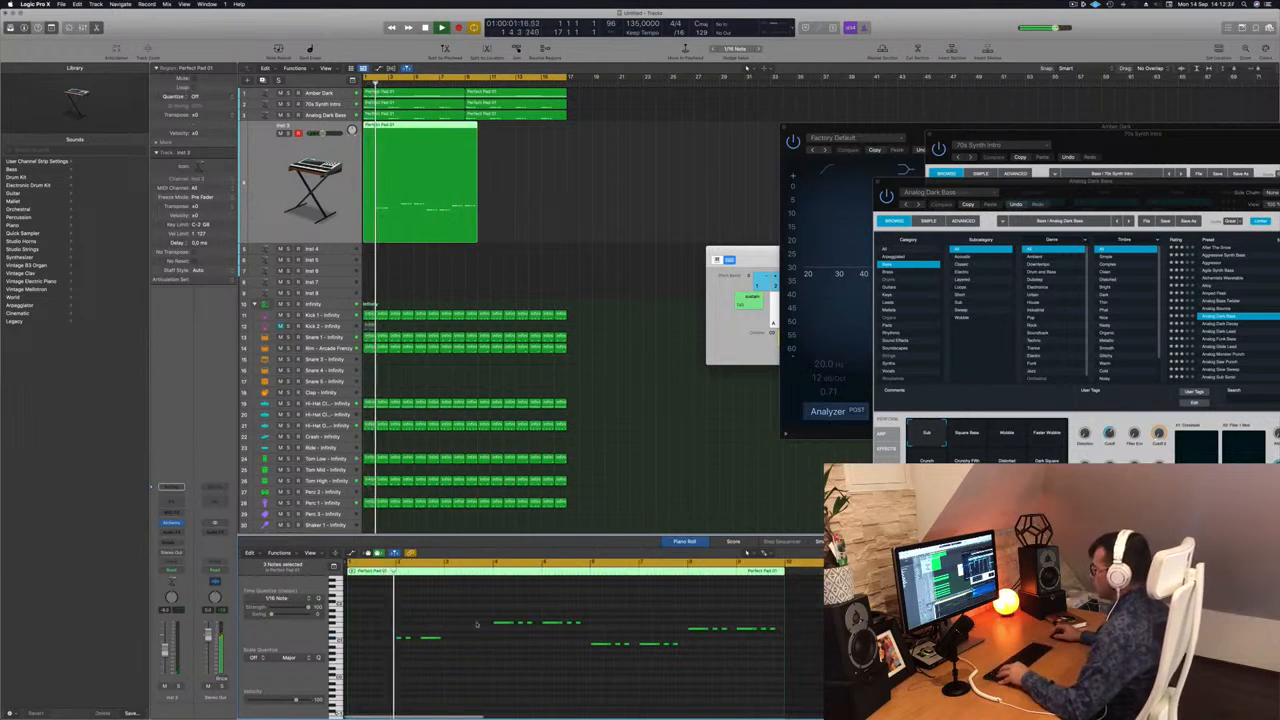
# Nudge the first phrase's long note slightly earlier, checking its timing in repeated playback.
pyautogui.press('super+Right')
pyautogui.press('space')
pyautogui.press('space')
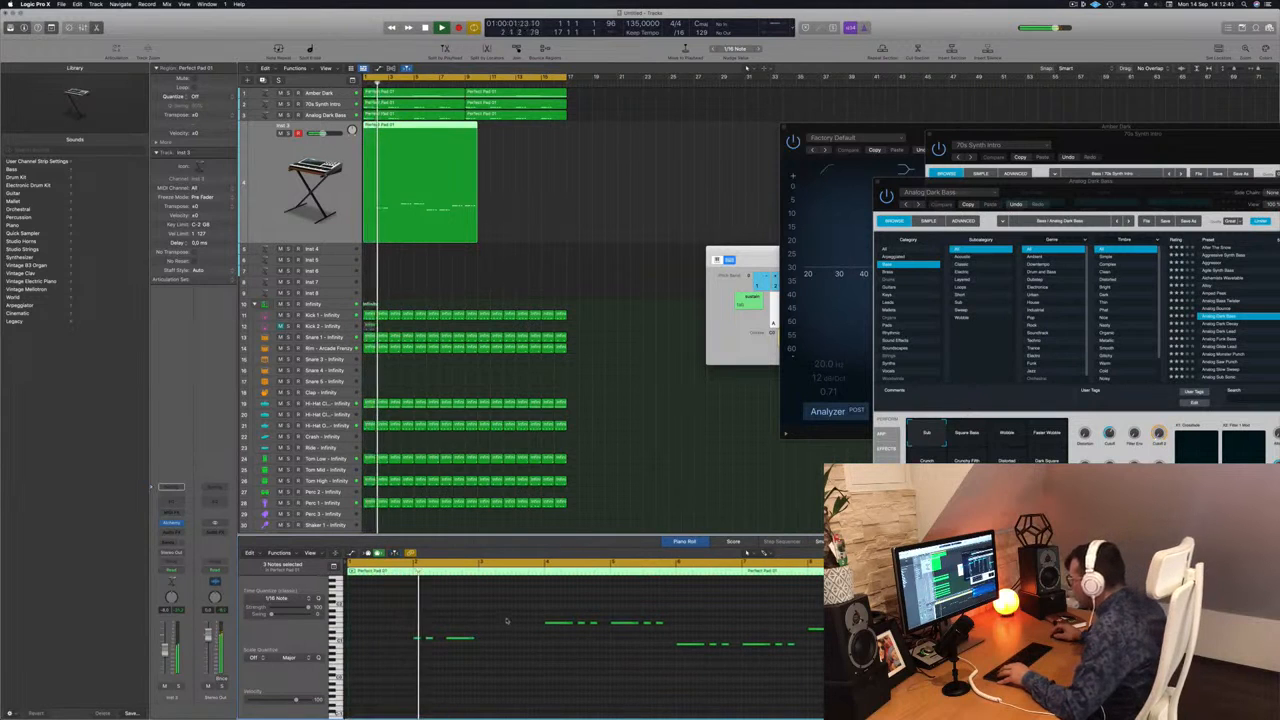
pyautogui.press('space')
pyautogui.press('space')
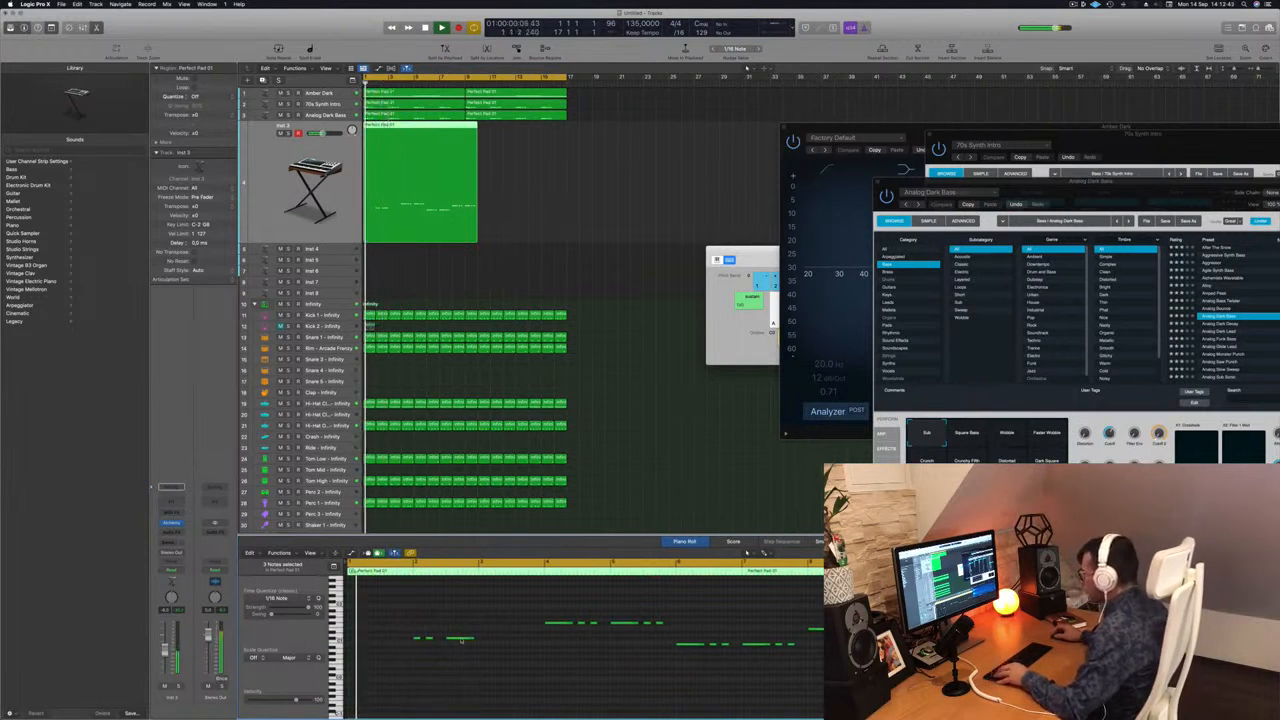
pyautogui.click(459, 639)
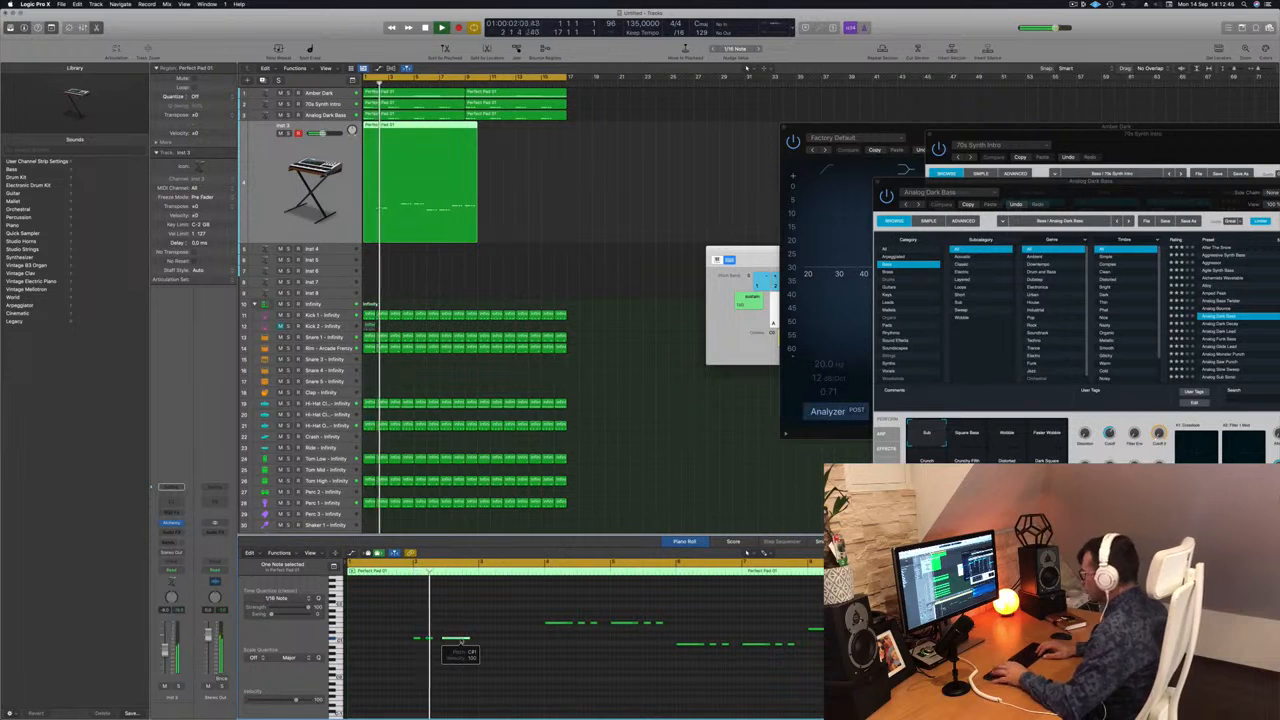
pyautogui.press('space')
pyautogui.press('space')
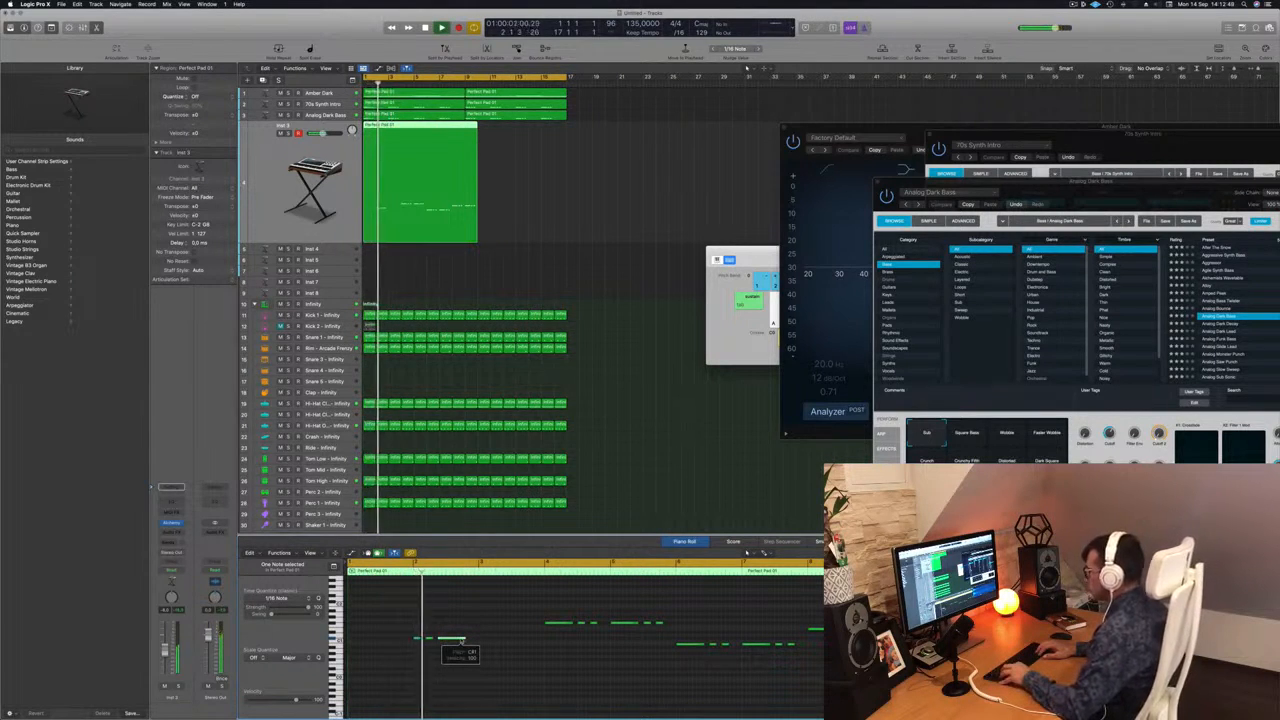
pyautogui.press('space')
pyautogui.press('space')
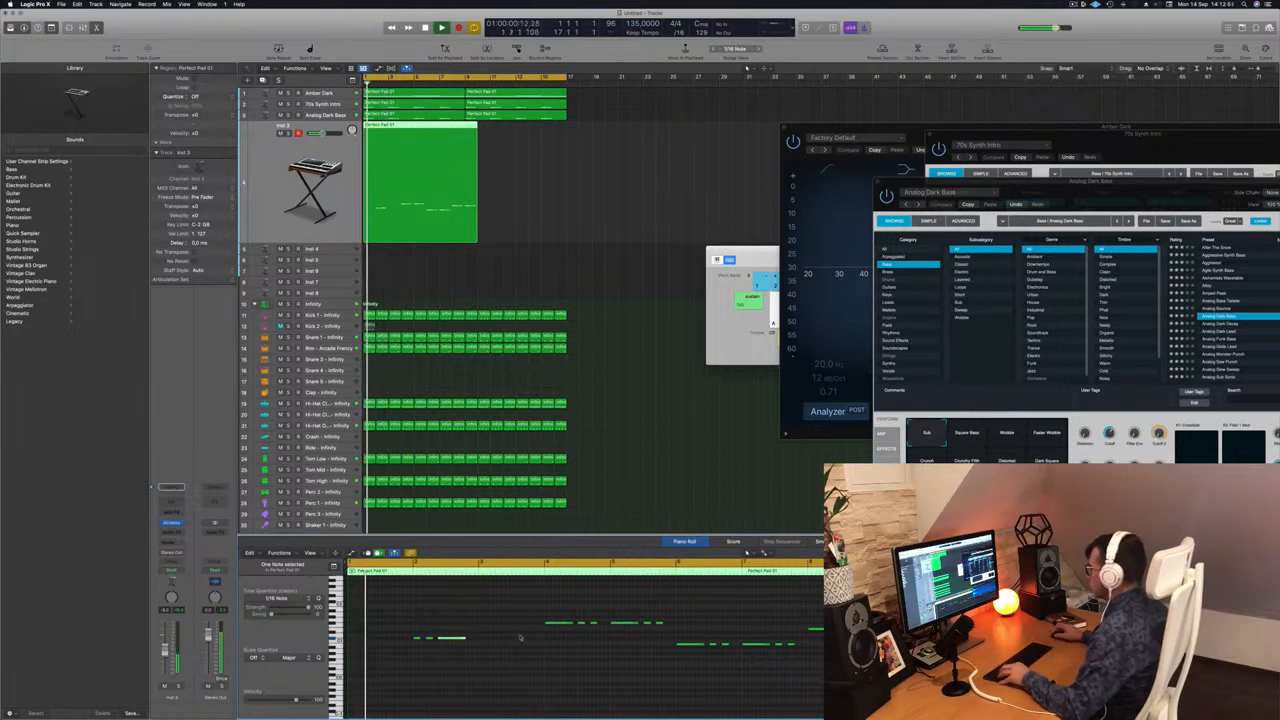
pyautogui.press('space')
pyautogui.press('space')
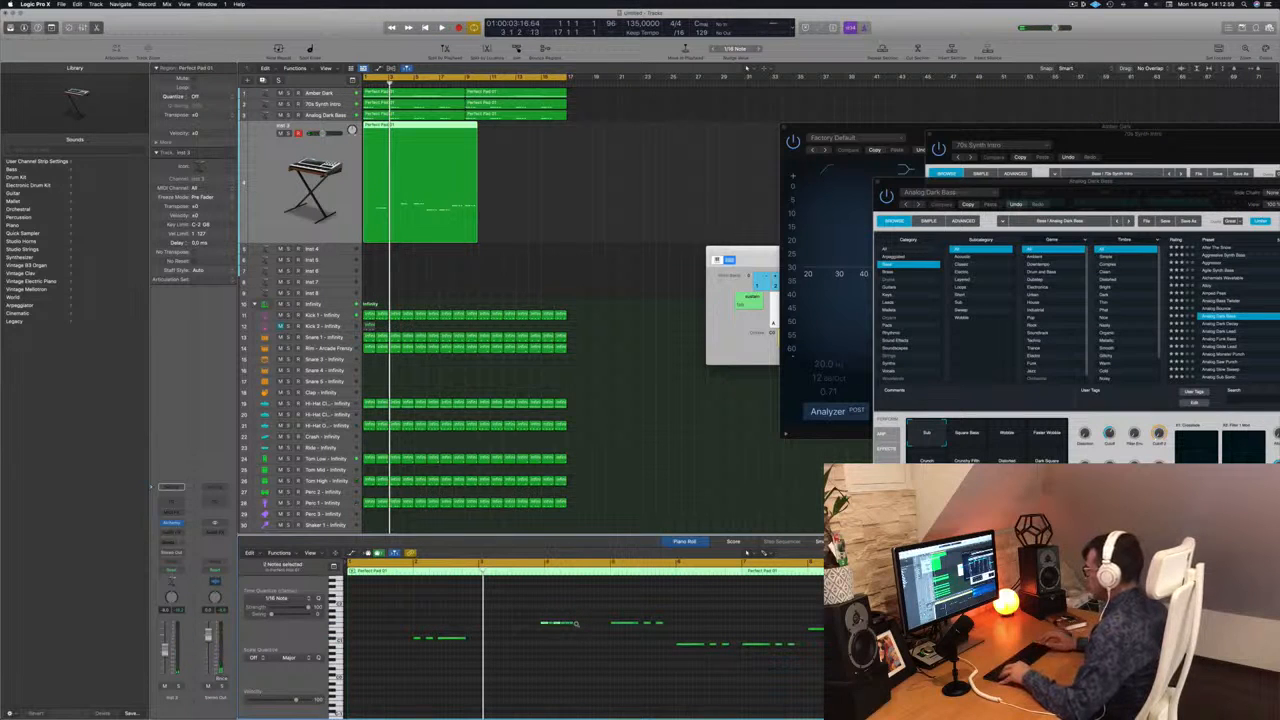
# Move the long note of the phrase at bar 4 after its two short notes and play the pattern from the start.
pyautogui.scroll(2, 566, 634)
pyautogui.click(568, 653)
pyautogui.moveTo(570, 653); pyautogui.dragTo(594, 653)
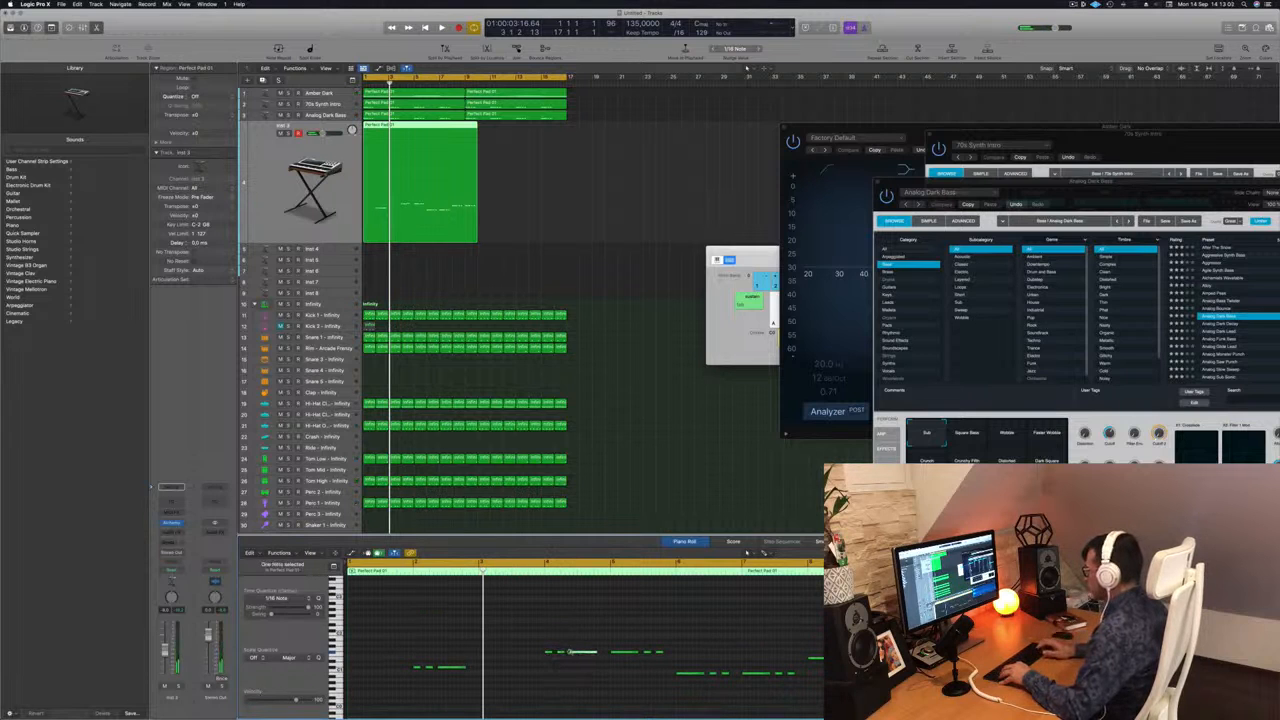
pyautogui.press('space')
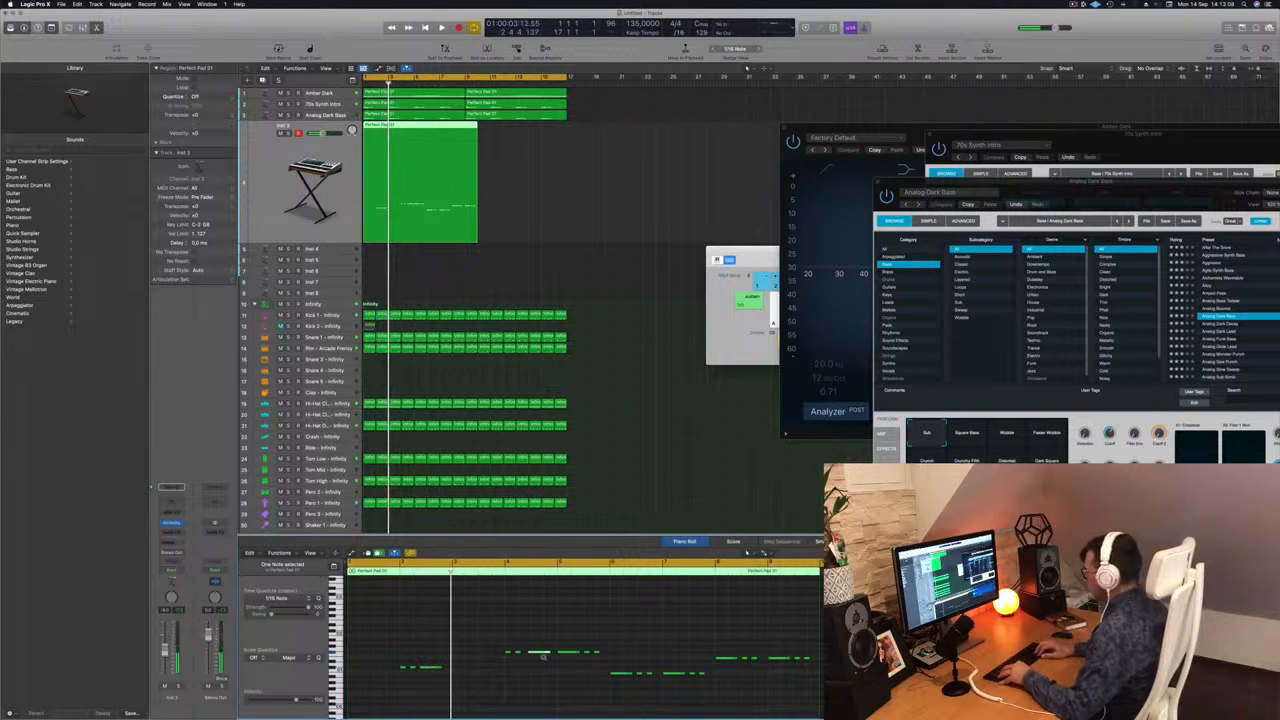
pyautogui.press('Return')
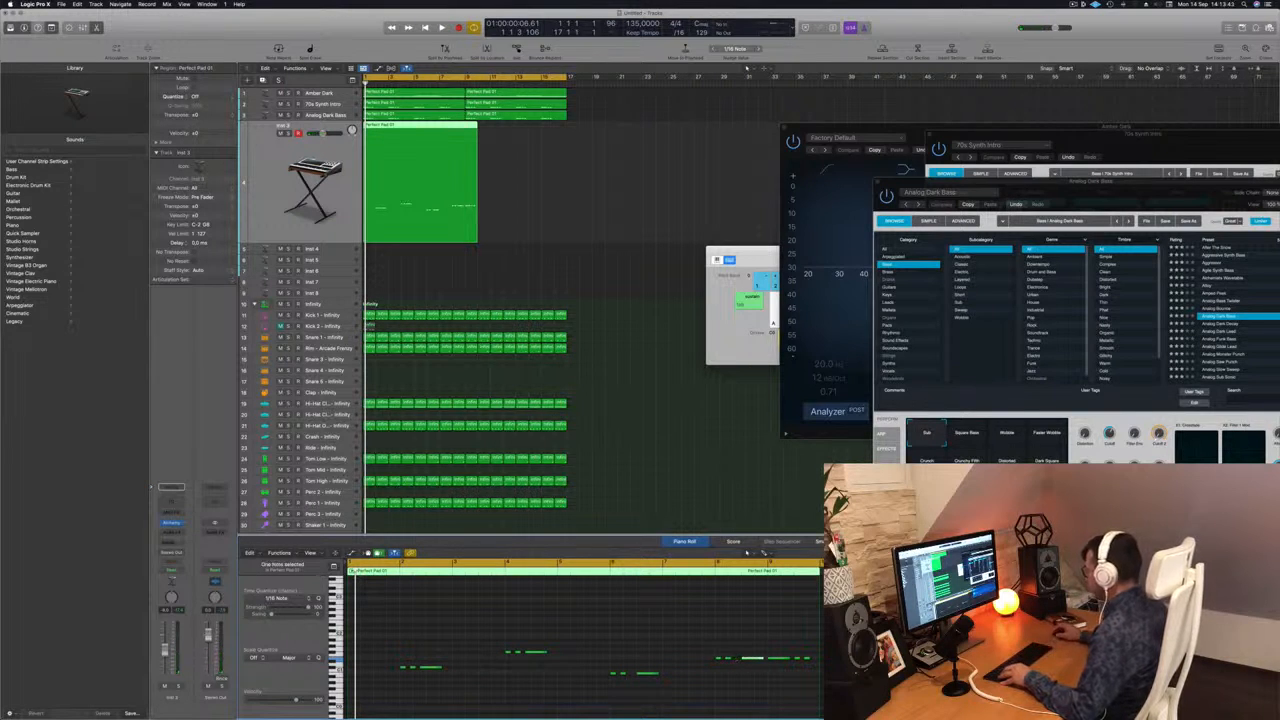
pyautogui.press('space')
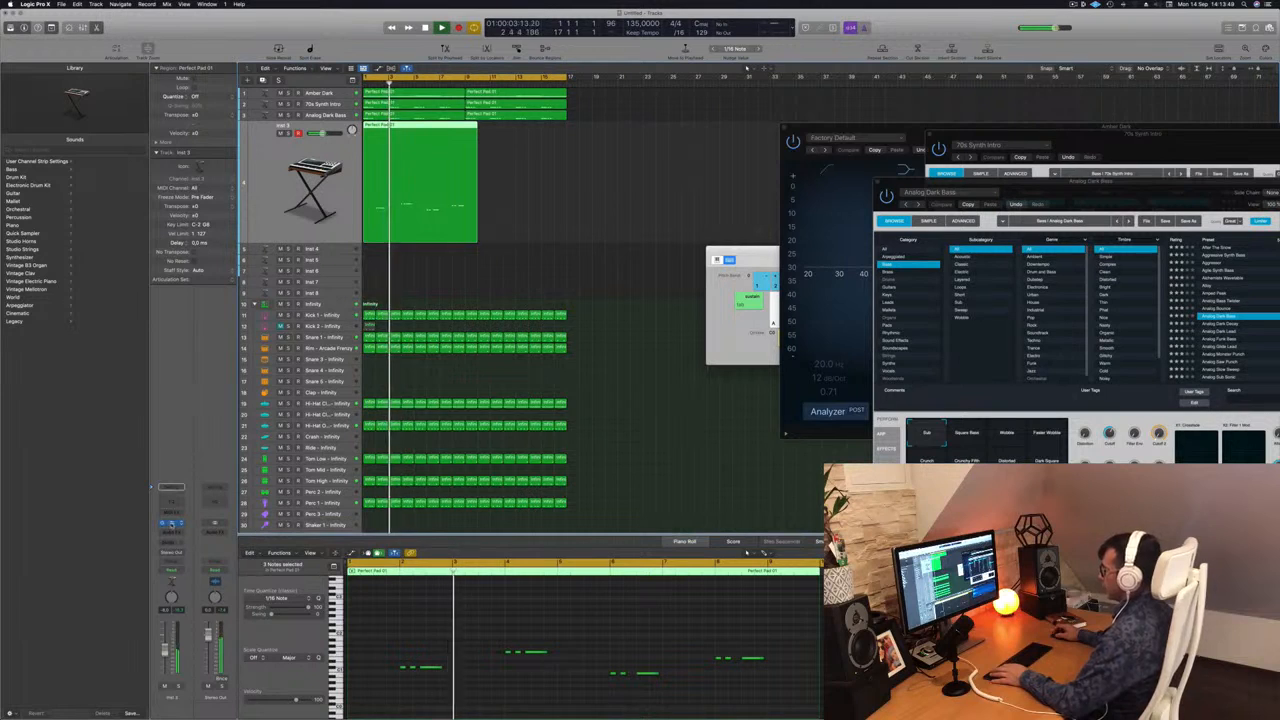
# Open the Inst 3 track's Alchemy synth, limit its preset list to the Bass category, and reposition its window.
pyautogui.click(171, 524)
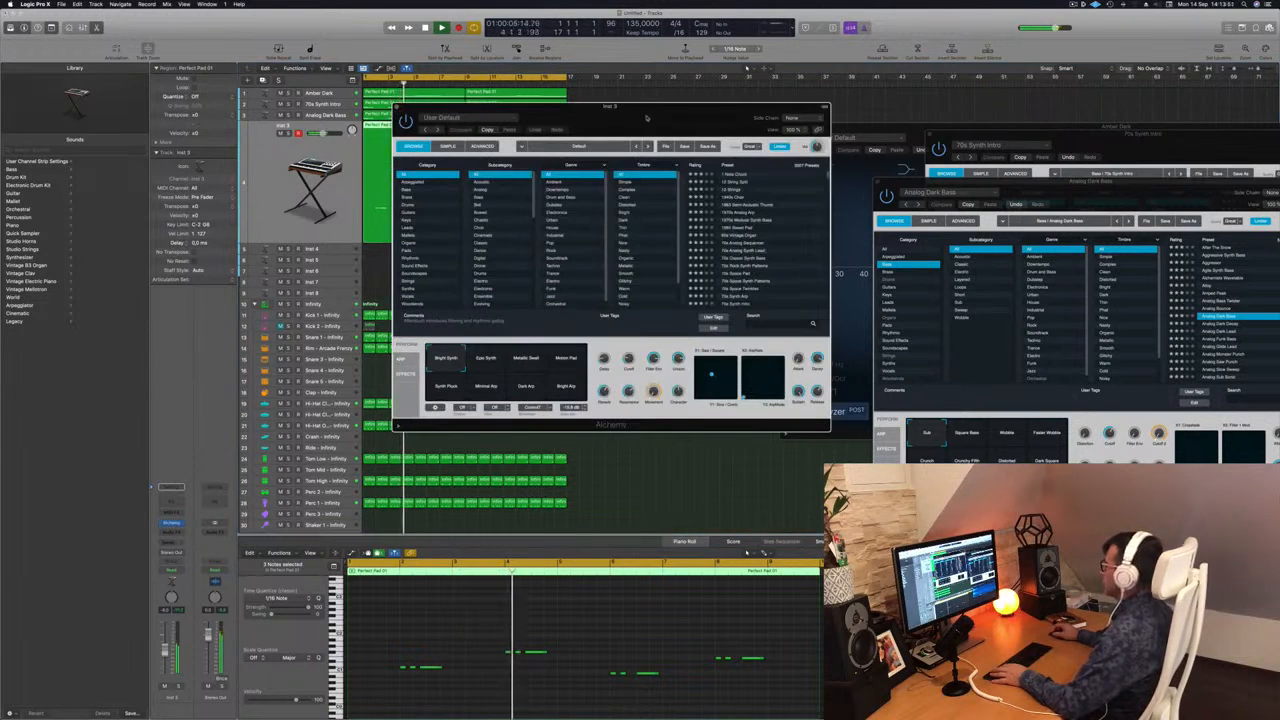
pyautogui.moveTo(644, 121); pyautogui.dragTo(606, 144)
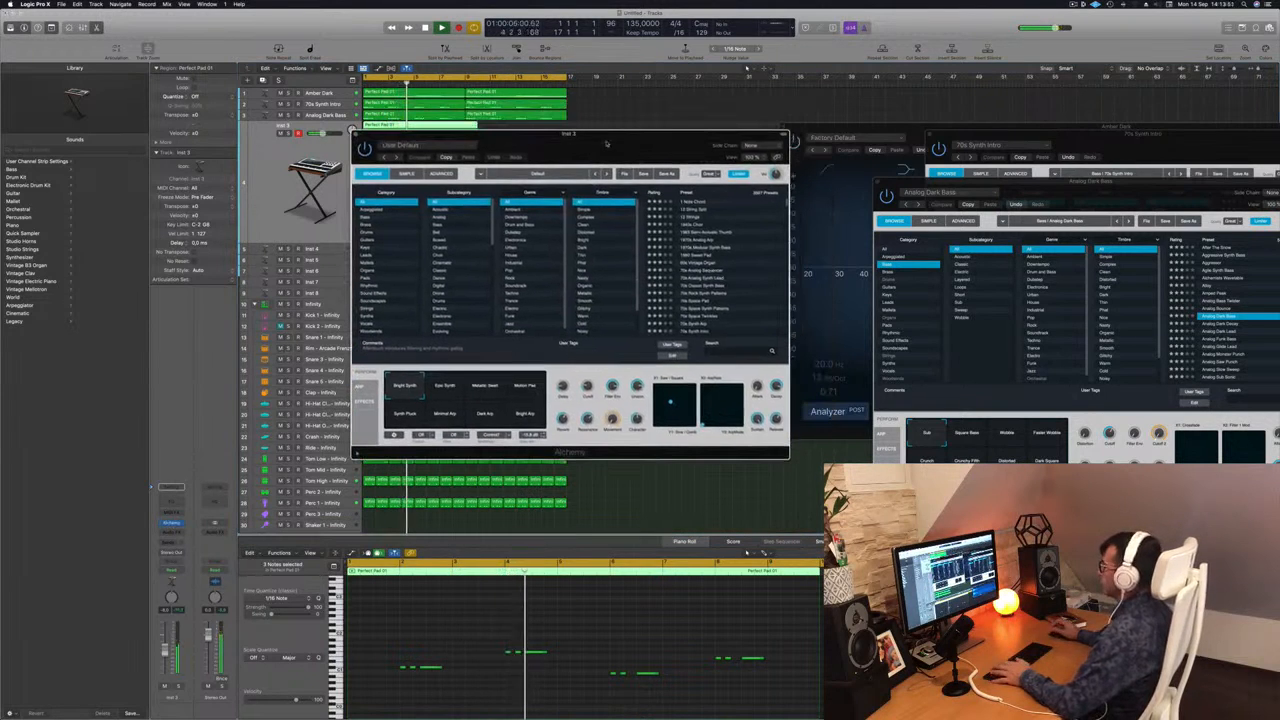
pyautogui.click(366, 217)
pyautogui.click(708, 260)
pyautogui.moveTo(625, 137); pyautogui.dragTo(710, 220)
# Audition the Deep Electro Bass Patterns, Deep Fried Jungle, Deep Noisy Bass and Deep Plucks presets against the beat.
pyautogui.click(800, 340)
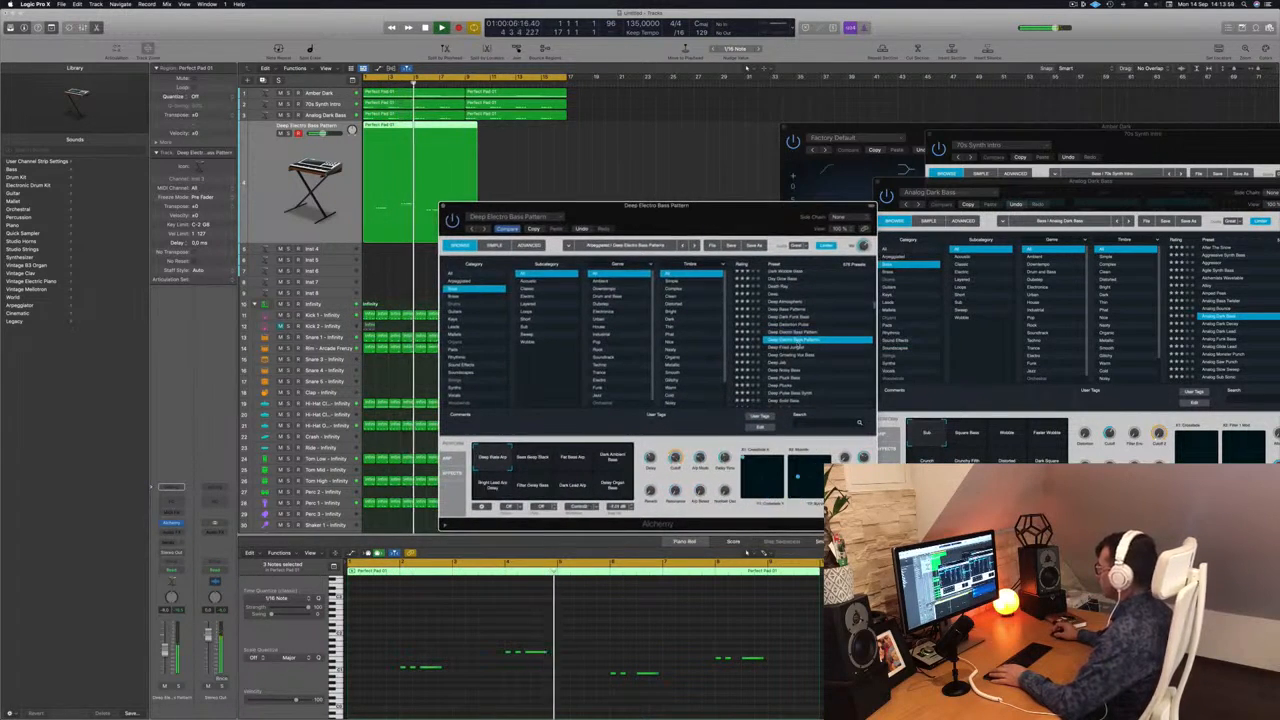
pyautogui.click(798, 347)
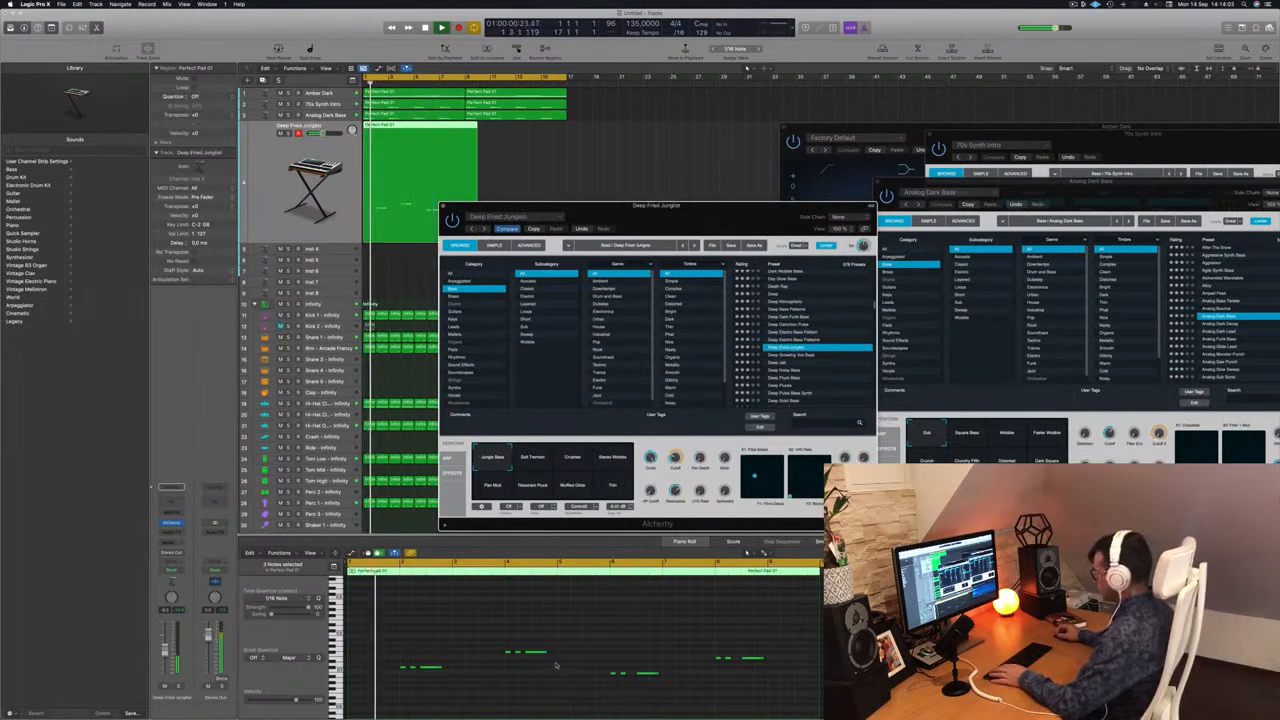
pyautogui.click(775, 371)
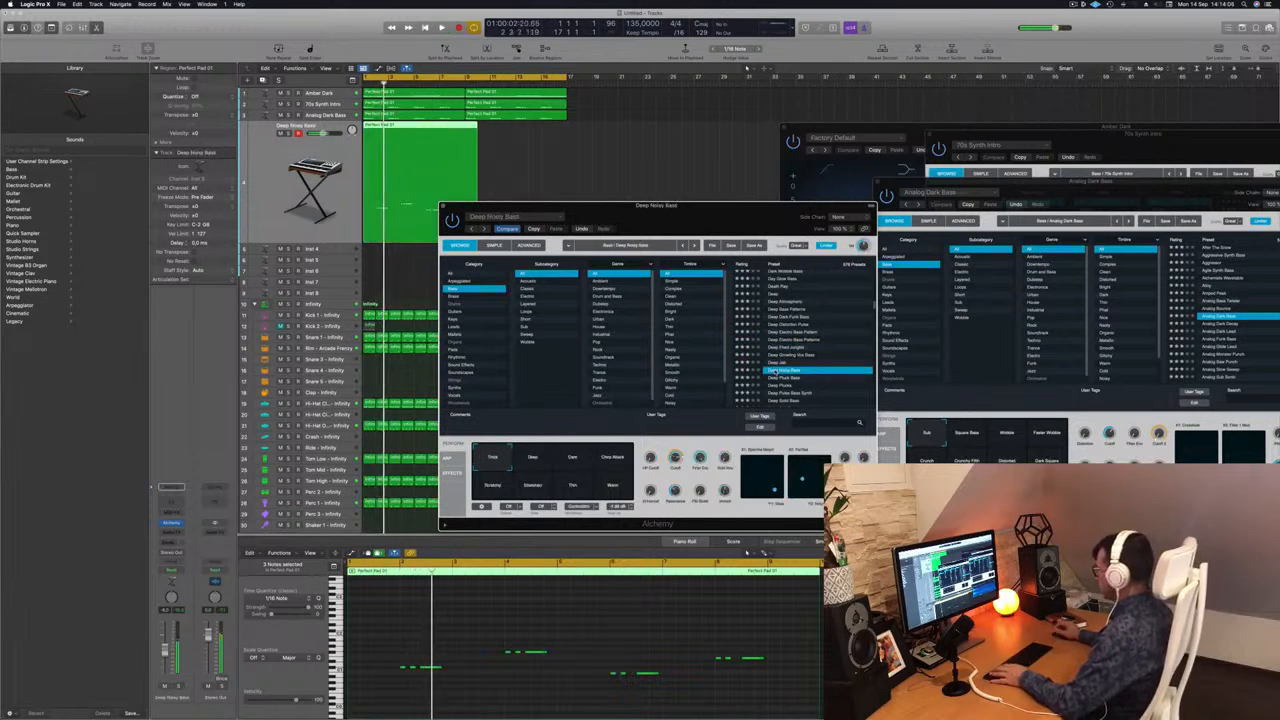
pyautogui.click(779, 386)
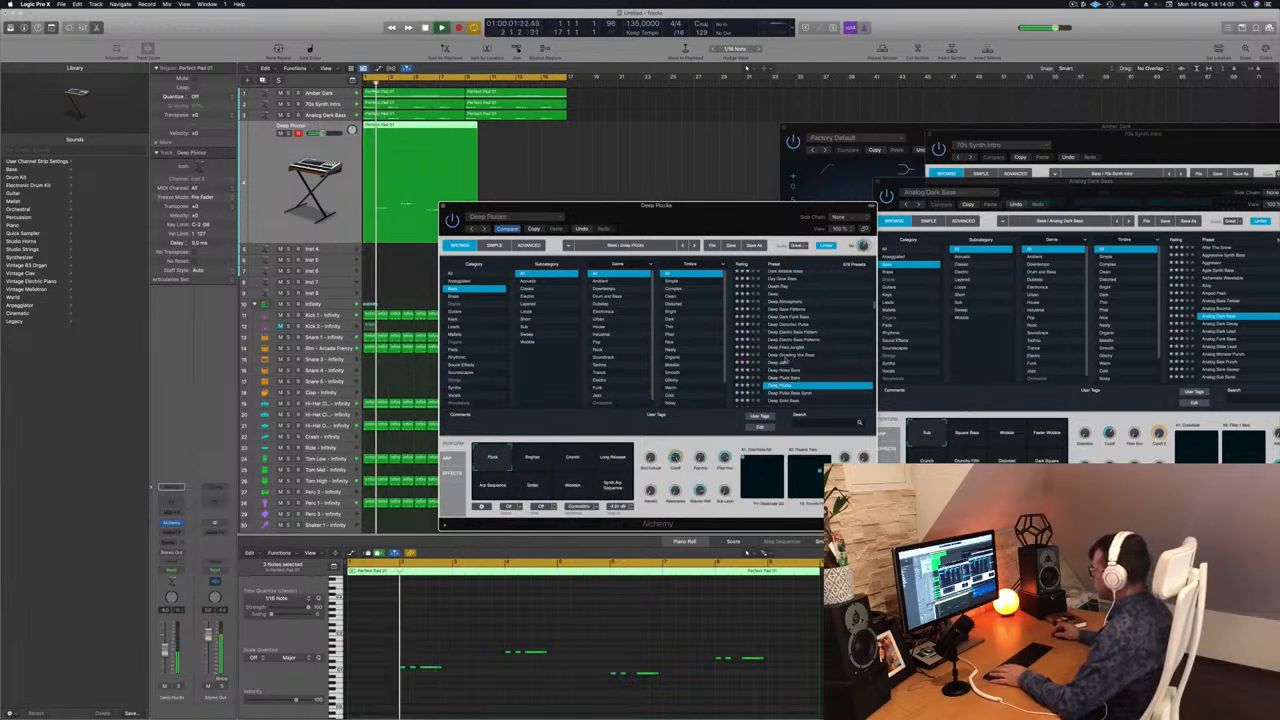
pyautogui.moveTo(735, 206); pyautogui.dragTo(805, 127)
pyautogui.press('space')
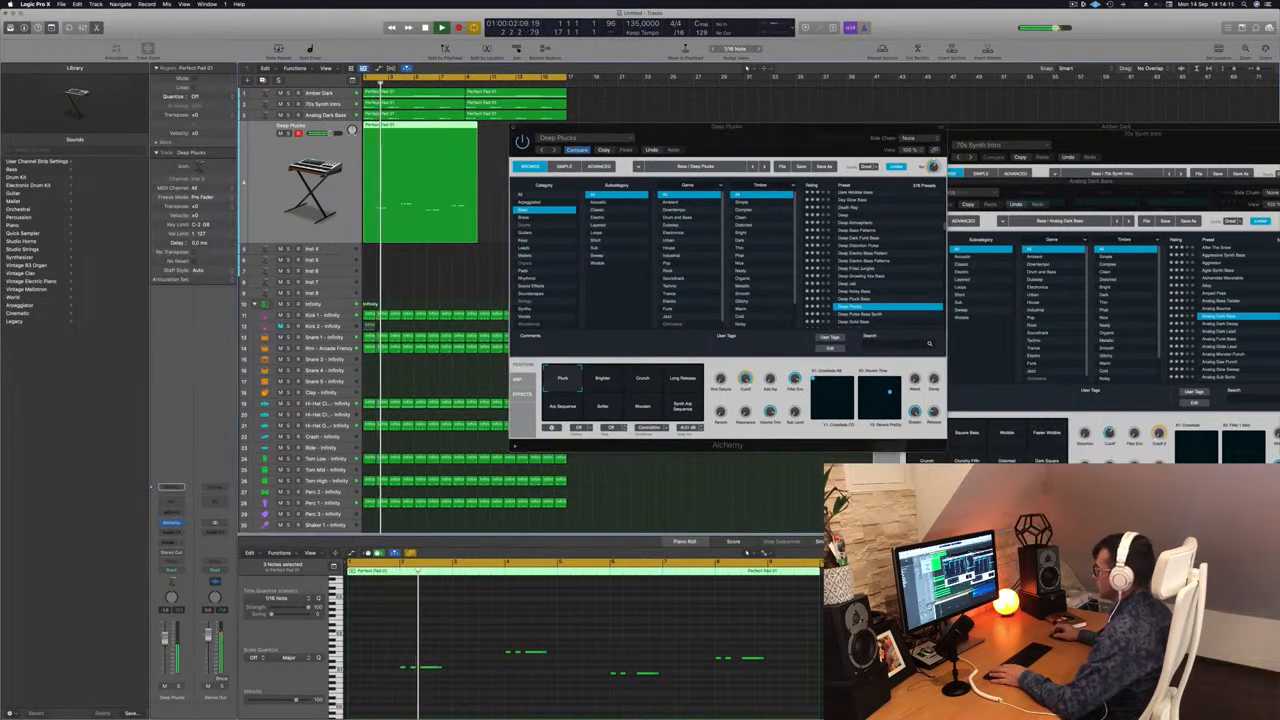
# Audition the Deep Pulse Bass Synth preset and load Deep Solid Bass, moving the Alchemy window aside.
pyautogui.scroll(-2, 879, 268)
pyautogui.click(870, 247)
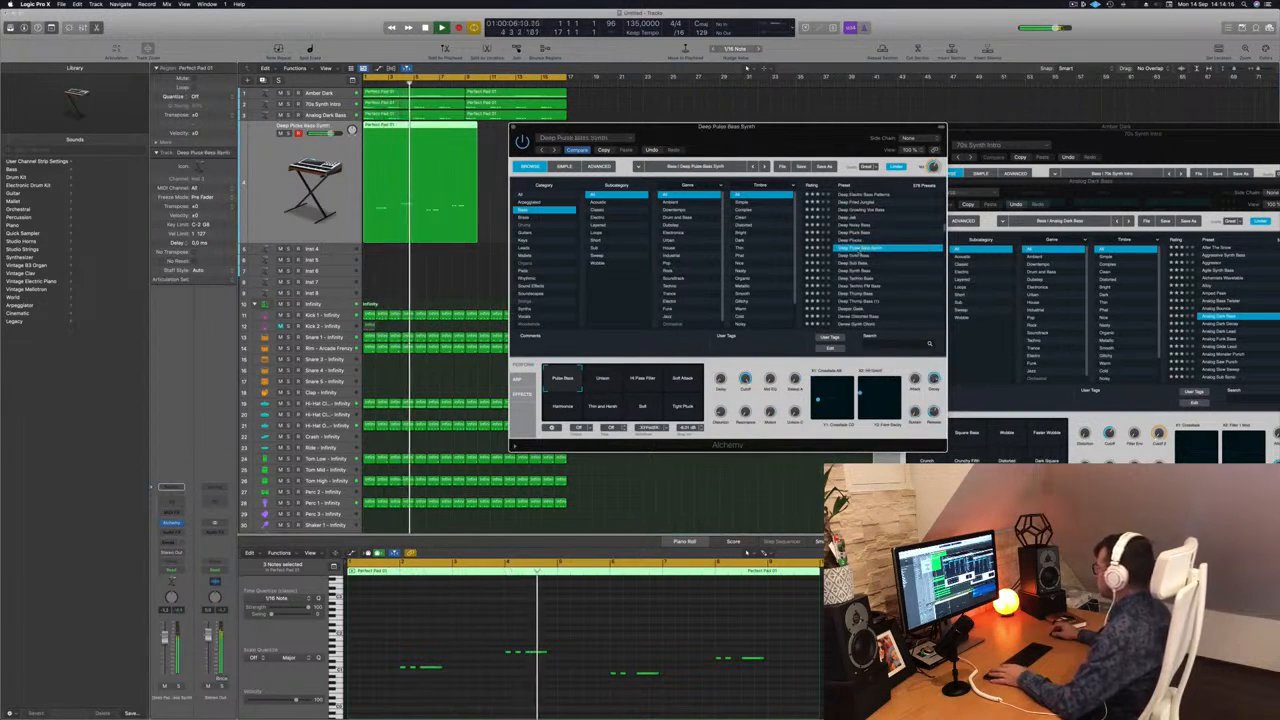
pyautogui.click(858, 257)
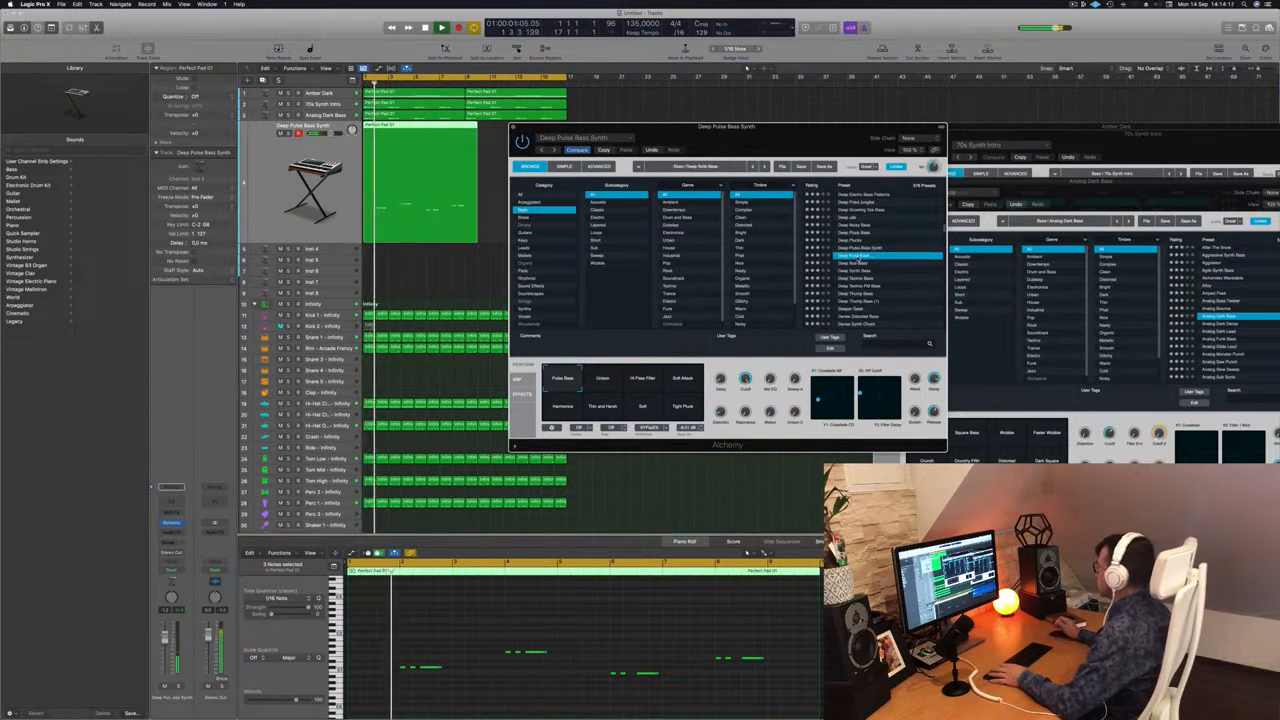
pyautogui.moveTo(810, 128); pyautogui.dragTo(866, 129)
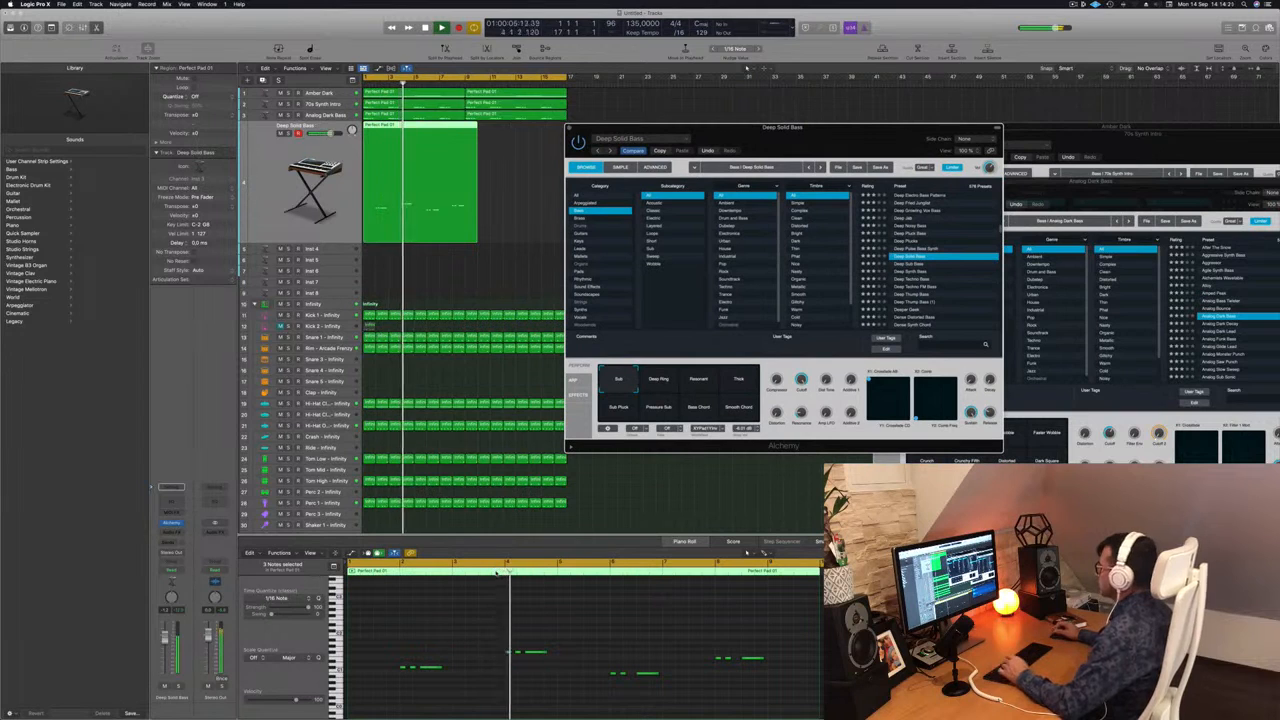
# Nudge the long notes of the phrases at bars 6 and 8 slightly earlier and play the pattern from the start.
pyautogui.moveTo(453, 648); pyautogui.dragTo(433, 680)
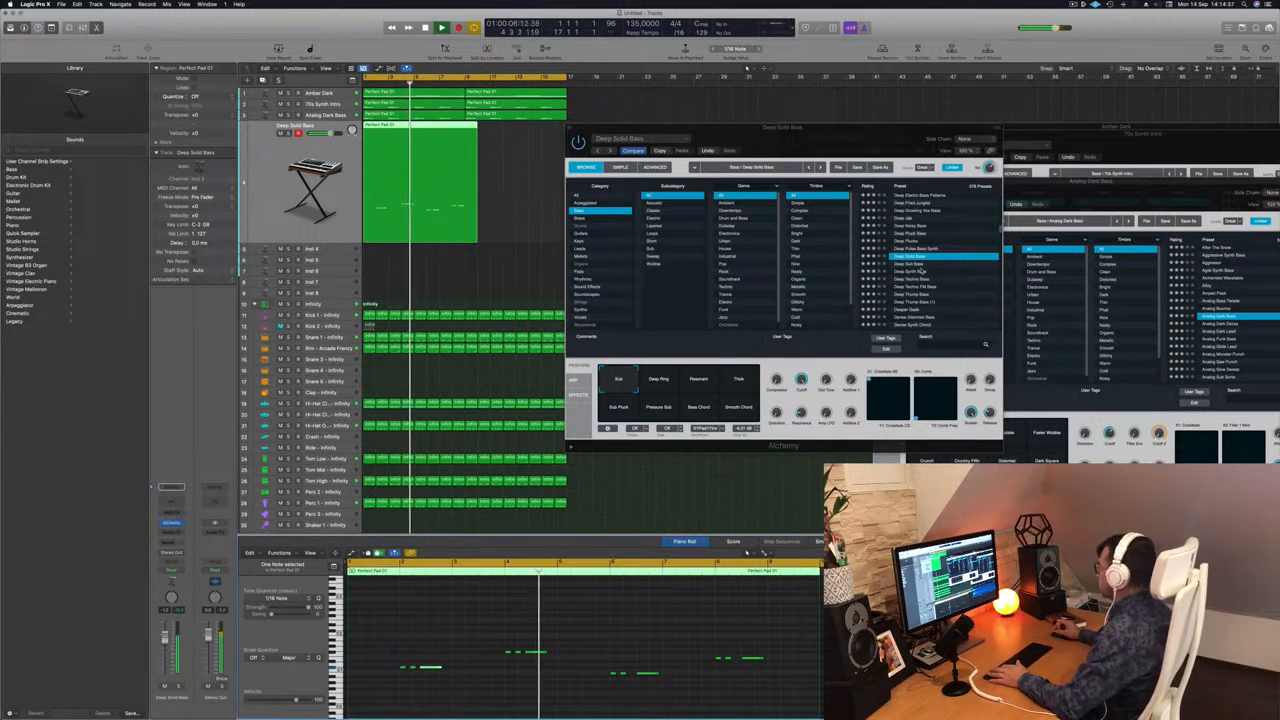
pyautogui.moveTo(867, 128); pyautogui.dragTo(936, 171)
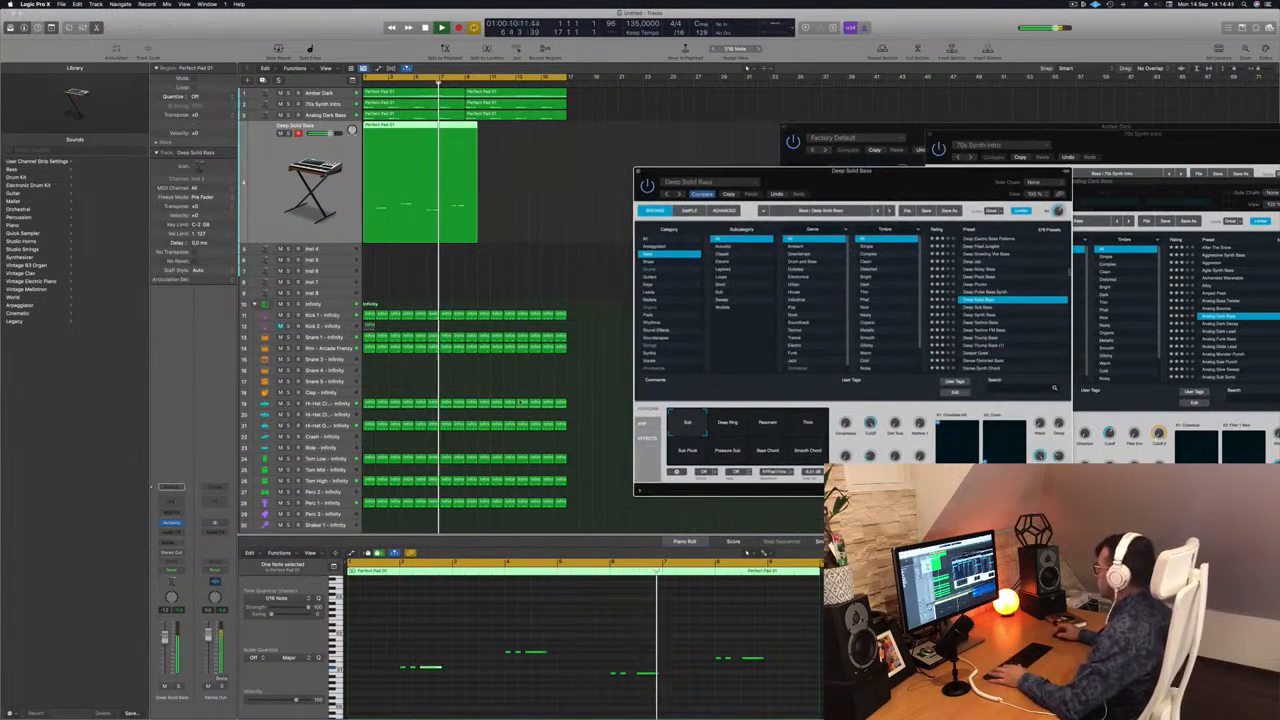
pyautogui.click(652, 710)
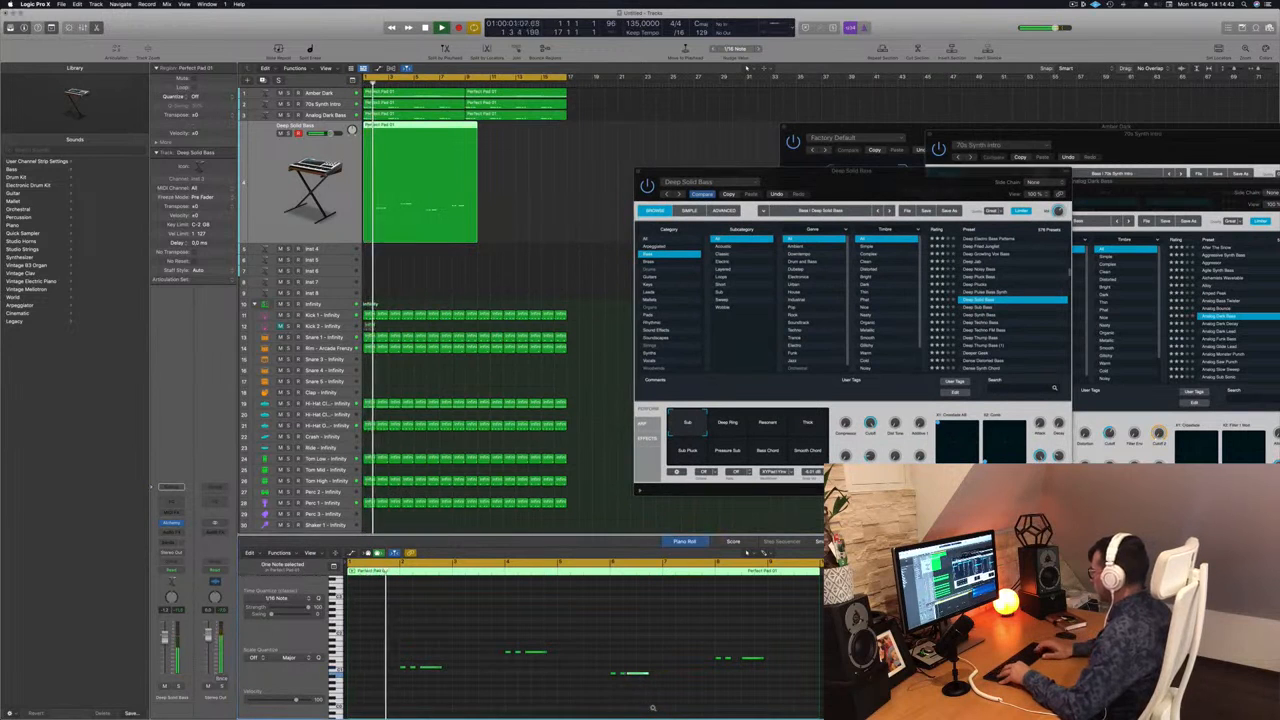
pyautogui.click(755, 658)
pyautogui.press('Return')
pyautogui.press('Return')
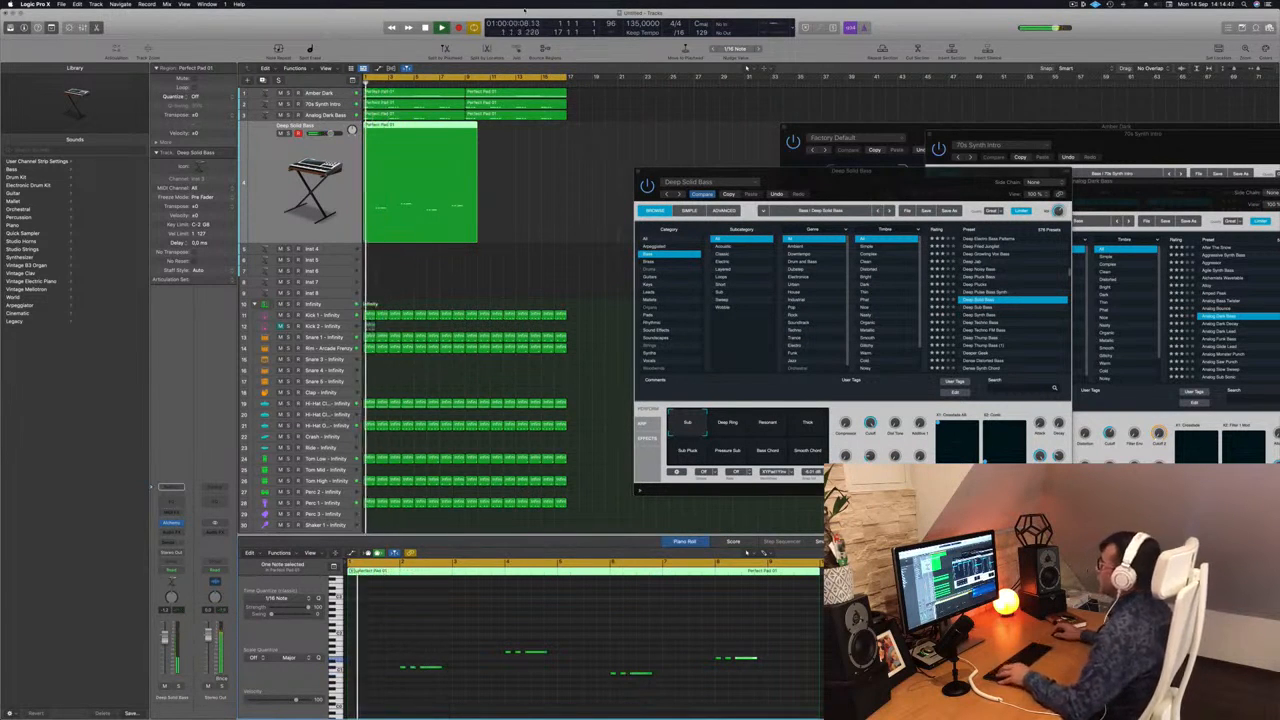
# Trim the Deep Solid Bass region to end at bar 9 and place a copy directly after it.
pyautogui.keyDown('super'); pyautogui.doubleClick(464, 126); pyautogui.keyUp('super')
pyautogui.press('BackSpace')
pyautogui.moveTo(403, 129); pyautogui.dragTo(507, 139)
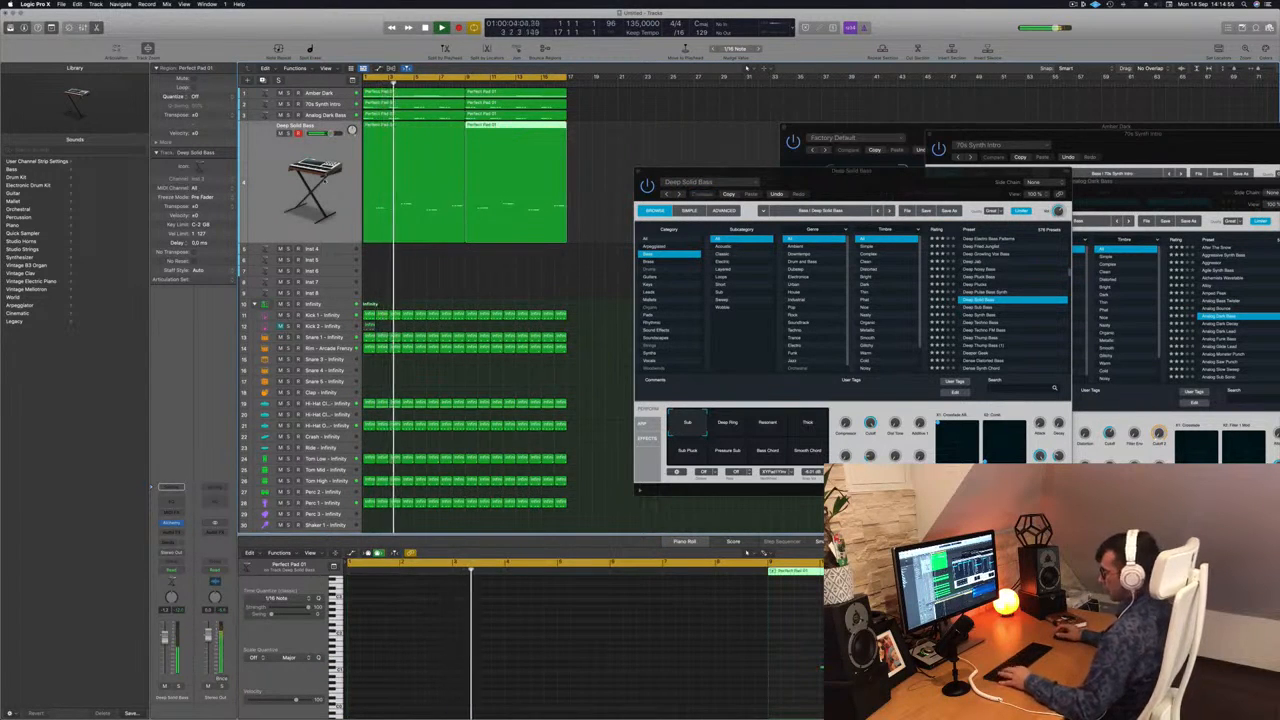
# Select all regions in the arrangement and name them after their tracks.
pyautogui.press('super+a')
pyautogui.rightClick(401, 153)
pyautogui.click(396, 157)
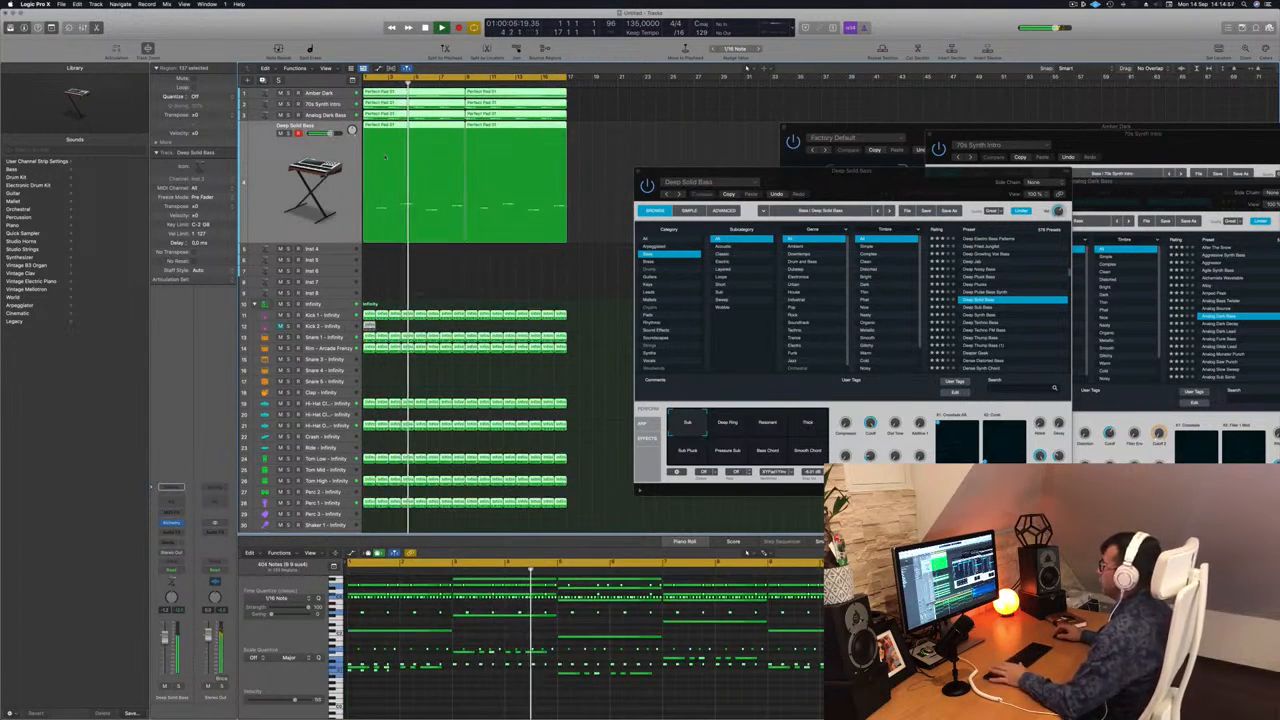
pyautogui.hotkey('shift', 'alt', 'n')
# Duplicate the Deep Solid Bass track with its settings and copy its first region onto the new track.
pyautogui.click(276, 150)
pyautogui.press('space')
pyautogui.press('space')
pyautogui.press('super+d')
pyautogui.moveTo(424, 128); pyautogui.dragTo(420, 168)
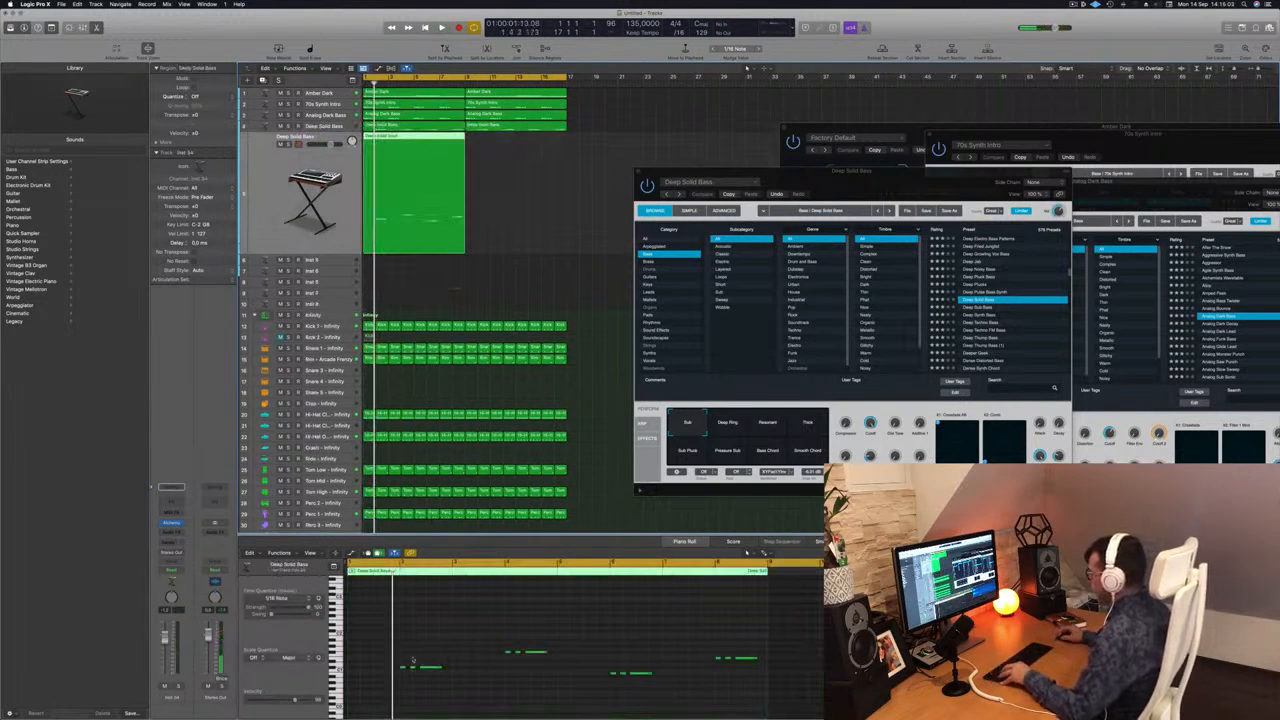
# Delete the short notes in the copied region, raise the remaining long notes an octave, and play it back.
pyautogui.moveTo(382, 658); pyautogui.dragTo(411, 682)
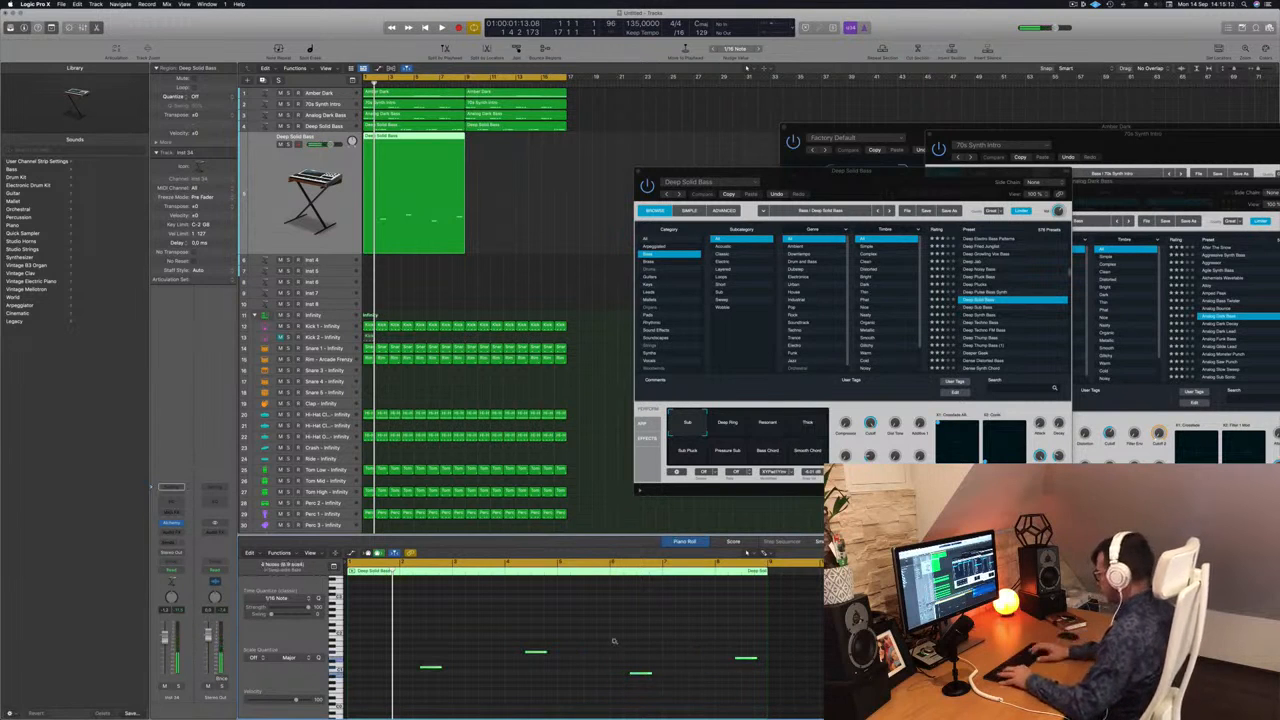
pyautogui.press('space')
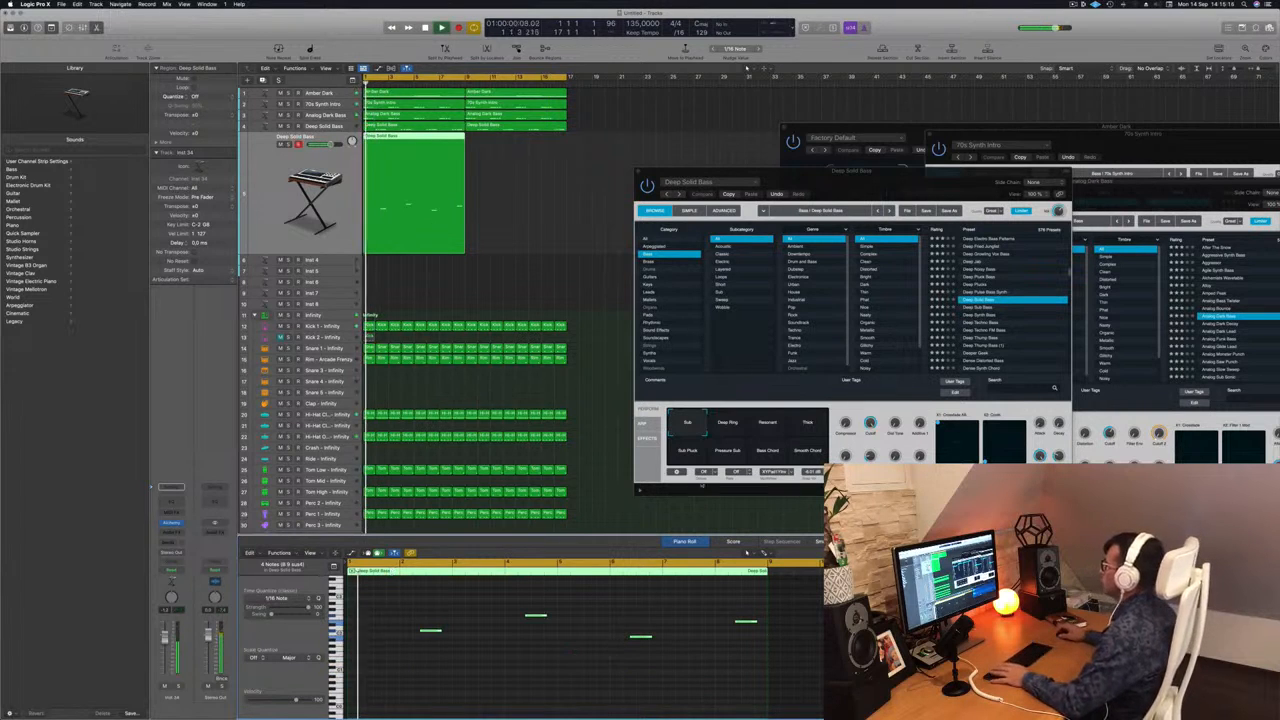
pyautogui.press('space')
pyautogui.press('space')
# Load the Deeper Geek preset in the duplicated track's Alchemy and lower that track's volume slightly.
pyautogui.click(263, 204)
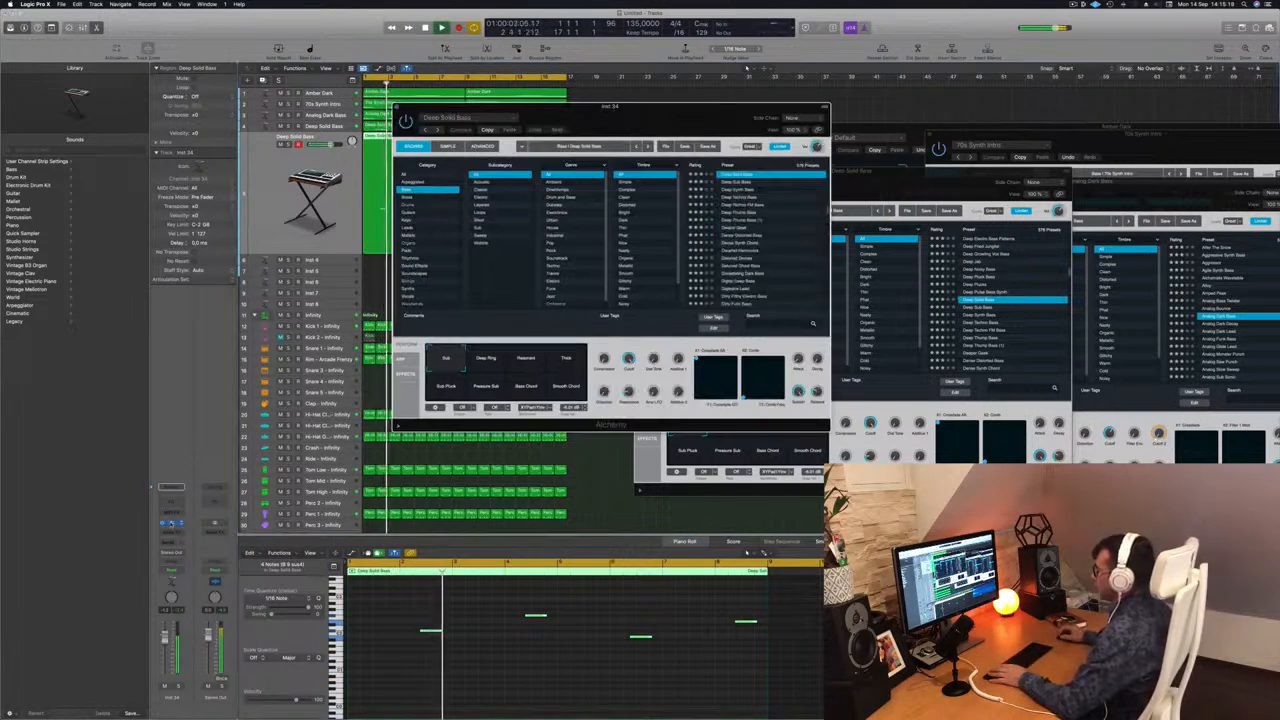
pyautogui.click(171, 523)
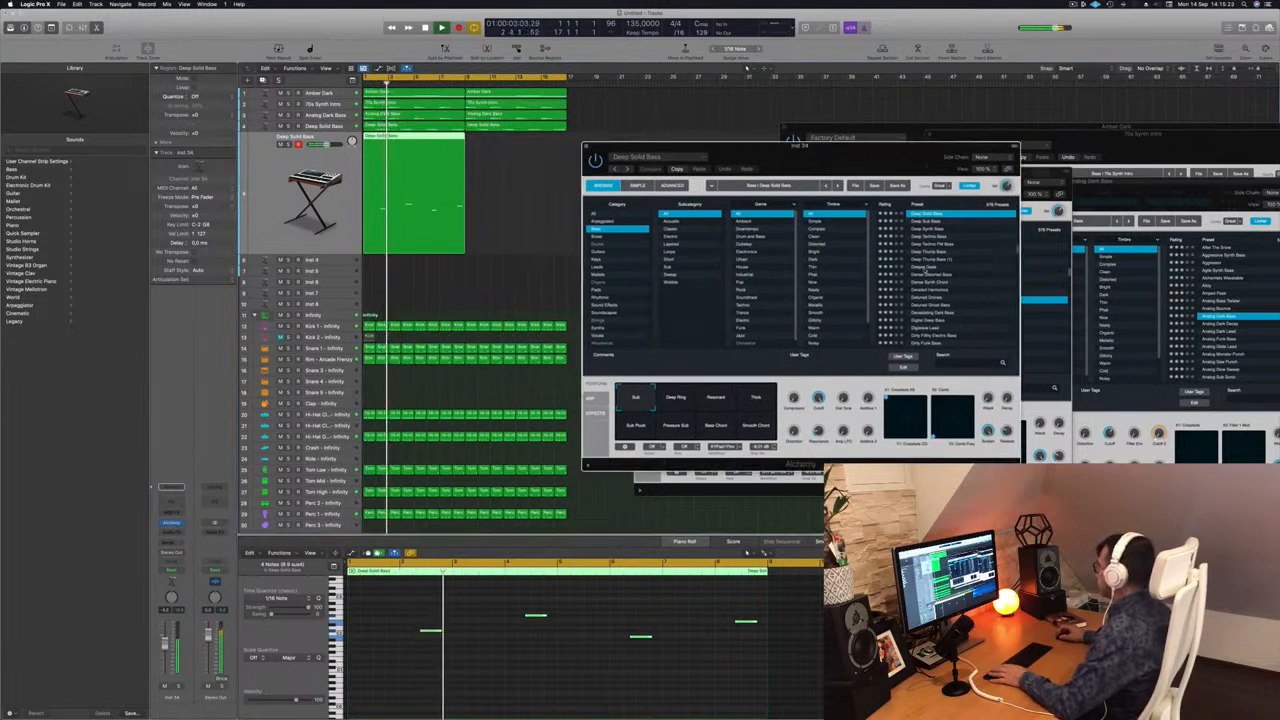
pyautogui.click(940, 267)
pyautogui.moveTo(802, 155); pyautogui.dragTo(798, 142)
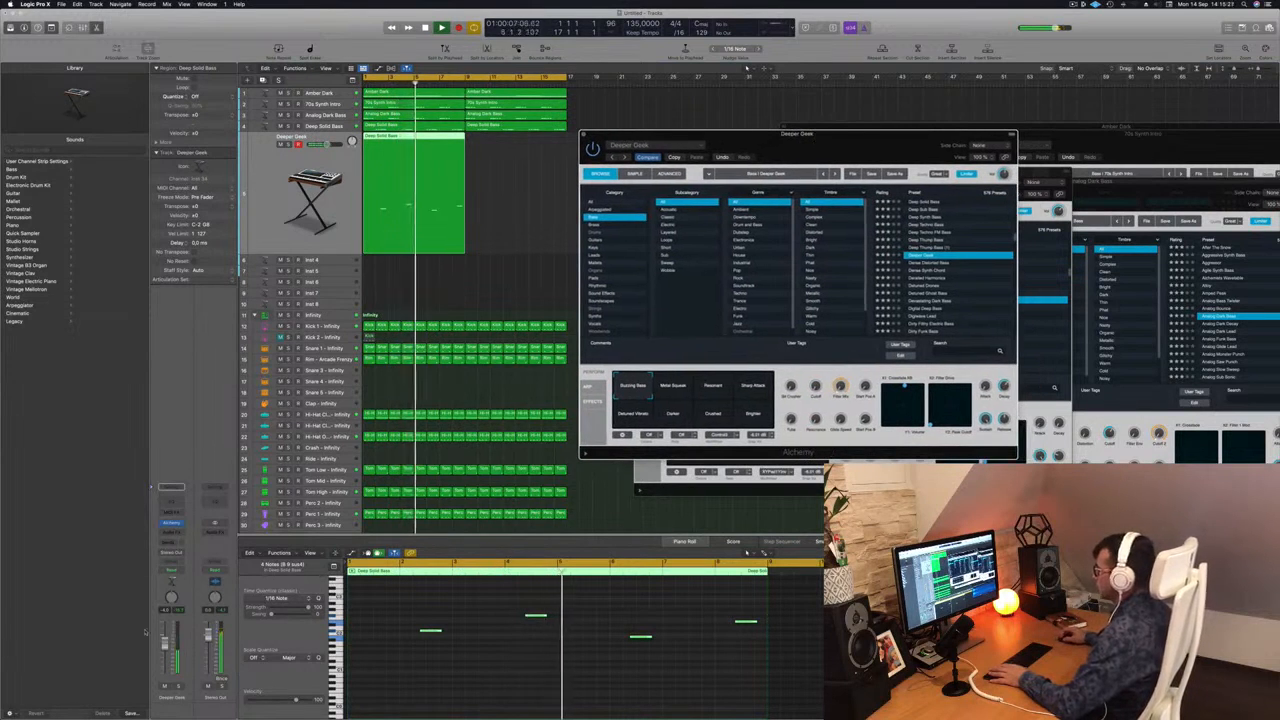
pyautogui.moveTo(165, 645); pyautogui.dragTo(165, 655)
pyautogui.press('Return')
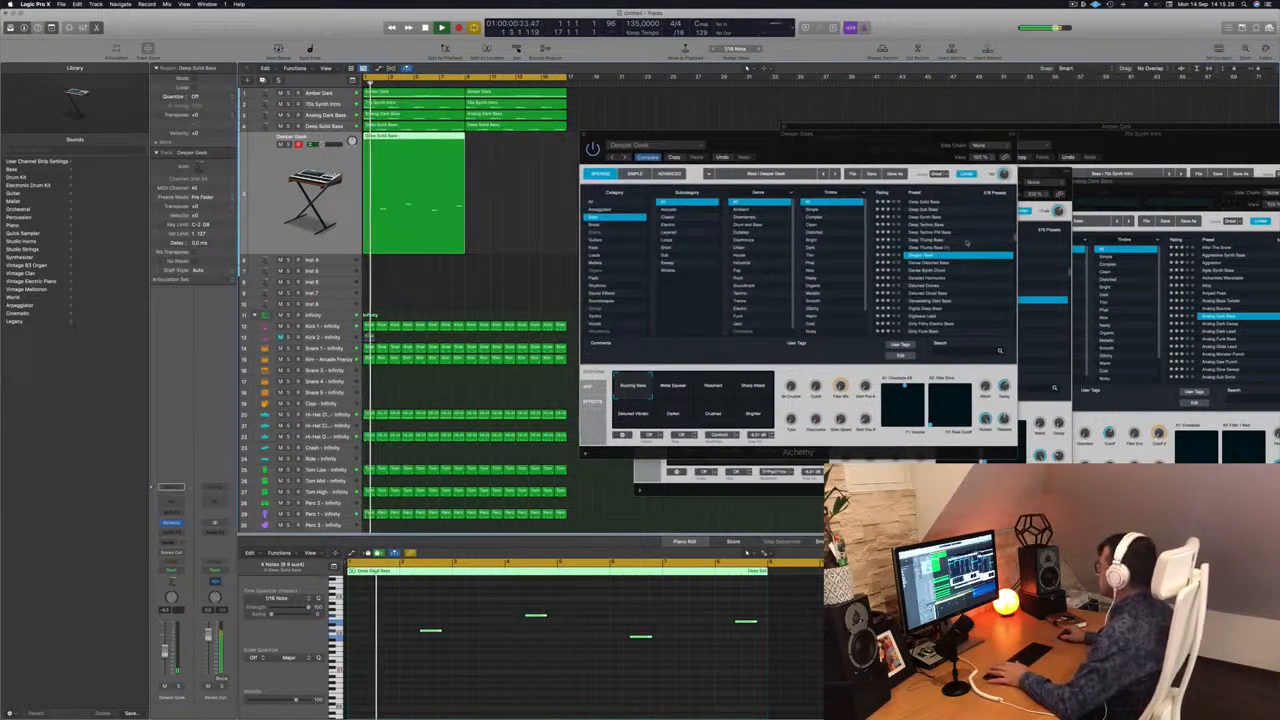
# Audition the Detuned Drones, Detuned Ghost Bass, Devastating Dark Bass and Dirty Wobble presets on the duplicated track.
pyautogui.click(930, 286)
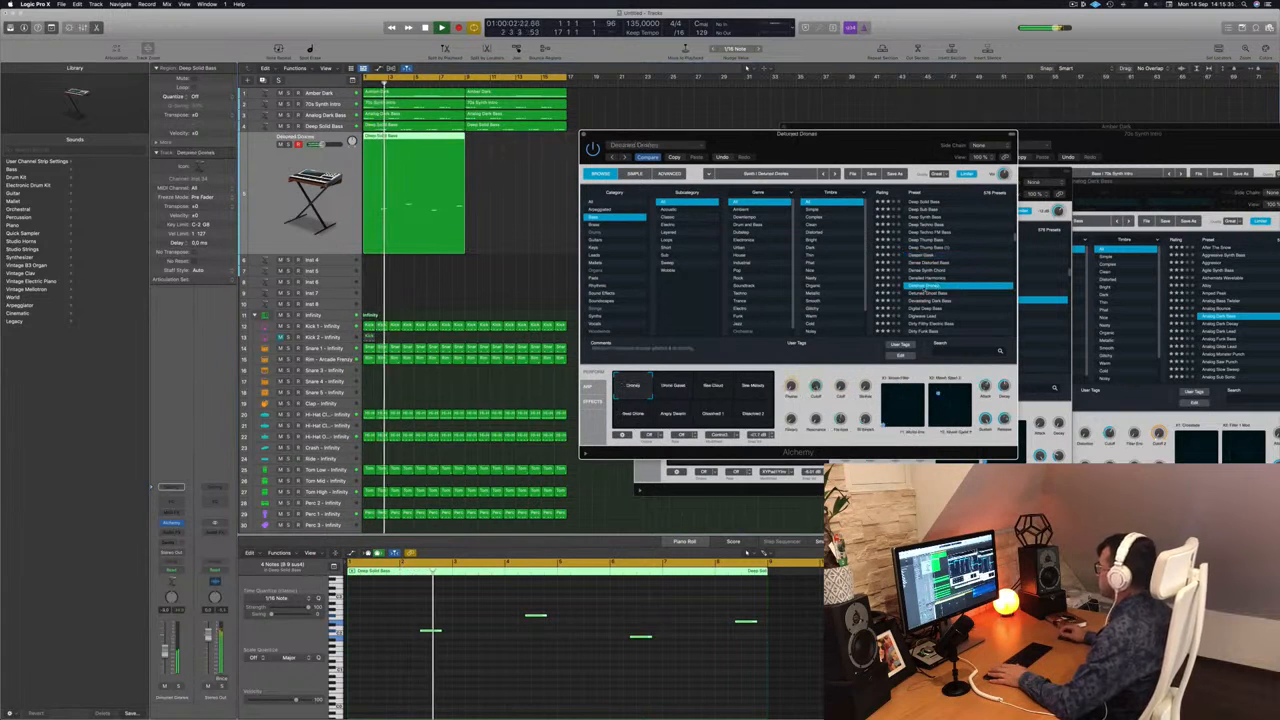
pyautogui.click(926, 293)
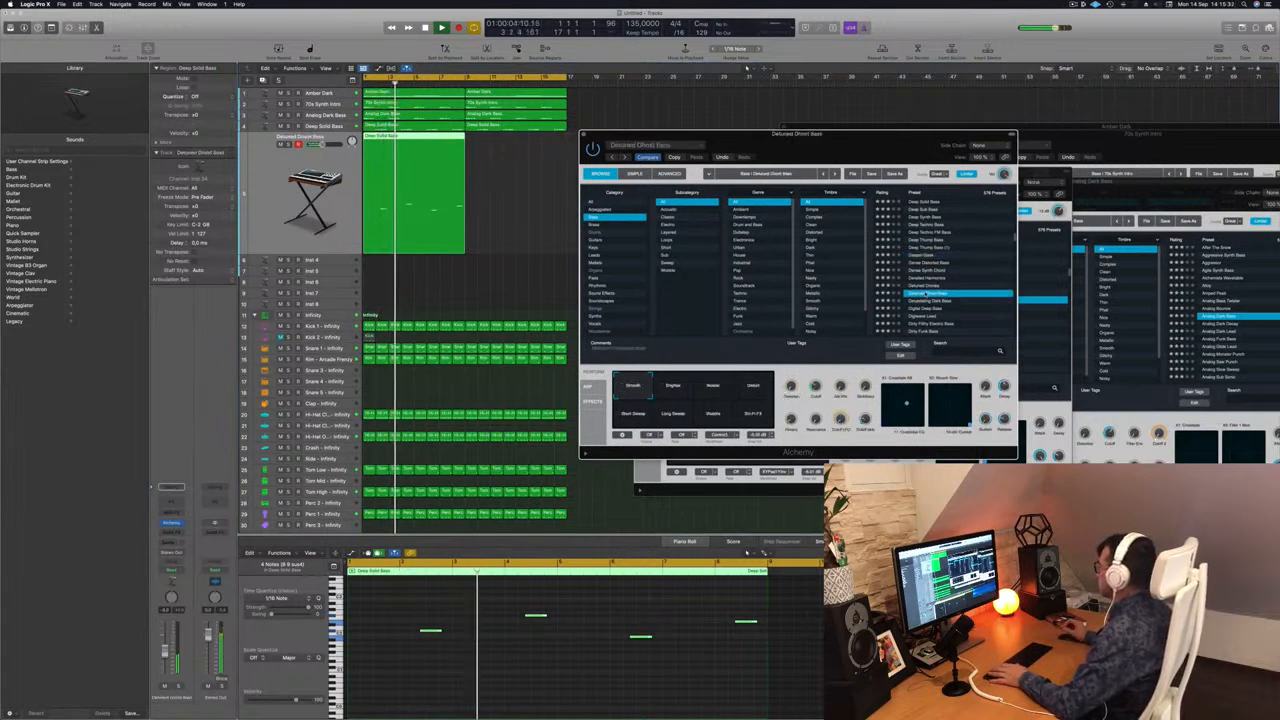
pyautogui.click(927, 301)
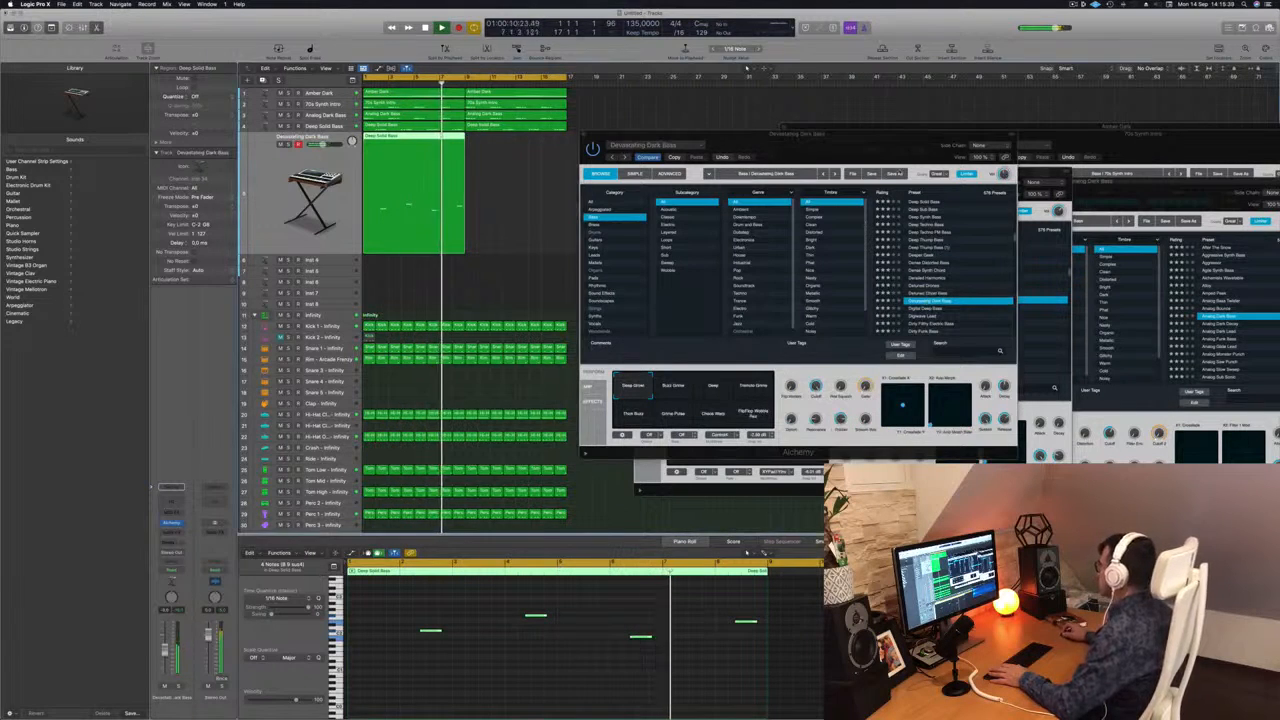
pyautogui.moveTo(890, 134); pyautogui.dragTo(855, 88)
pyautogui.scroll(-5, 932, 221)
pyautogui.scroll(-2, 931, 221)
pyautogui.click(880, 230)
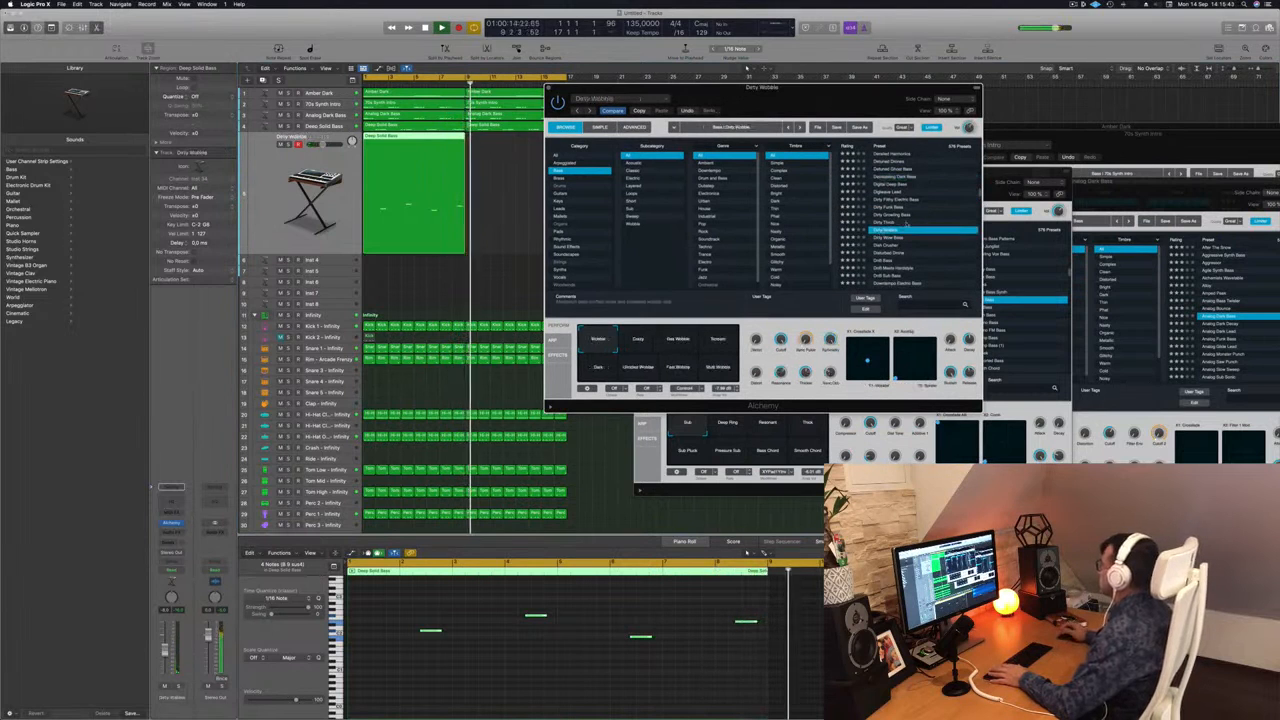
# Copy the duplicated track's long-note region to bar 9 and move the Alchemy window aside.
pyautogui.press('space')
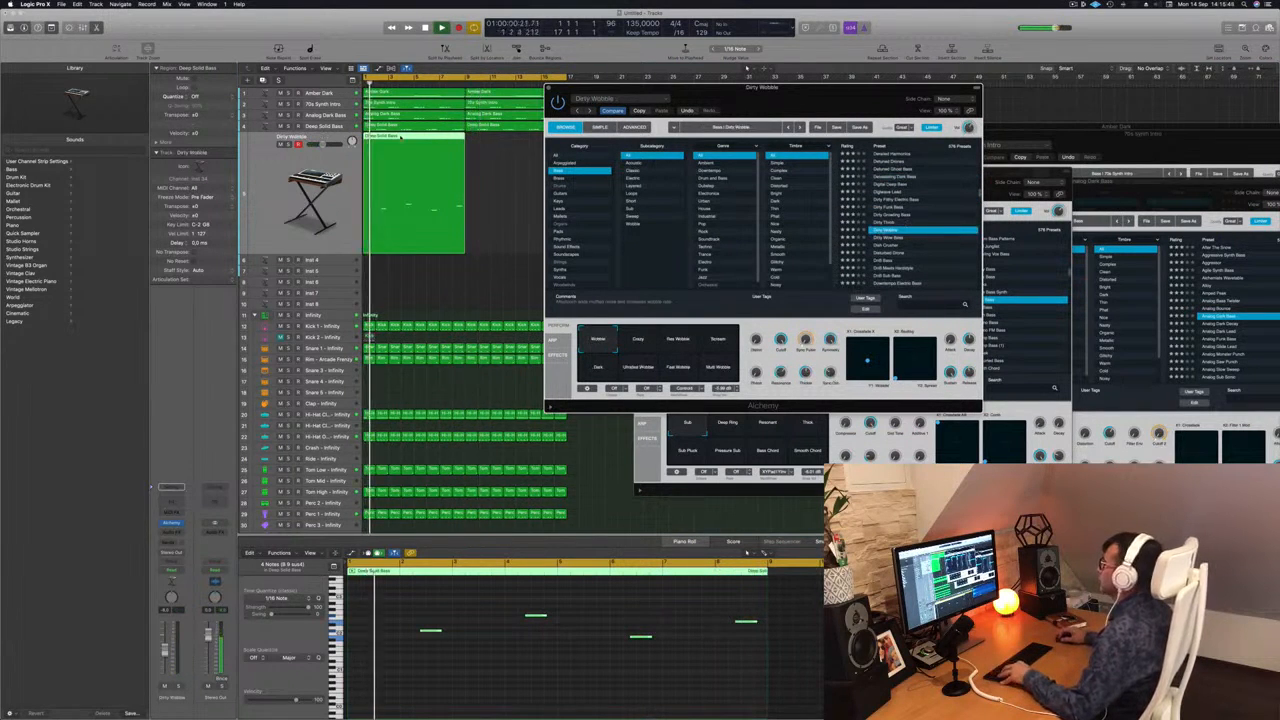
pyautogui.moveTo(405, 149); pyautogui.dragTo(505, 149)
pyautogui.moveTo(762, 88); pyautogui.dragTo(783, 84)
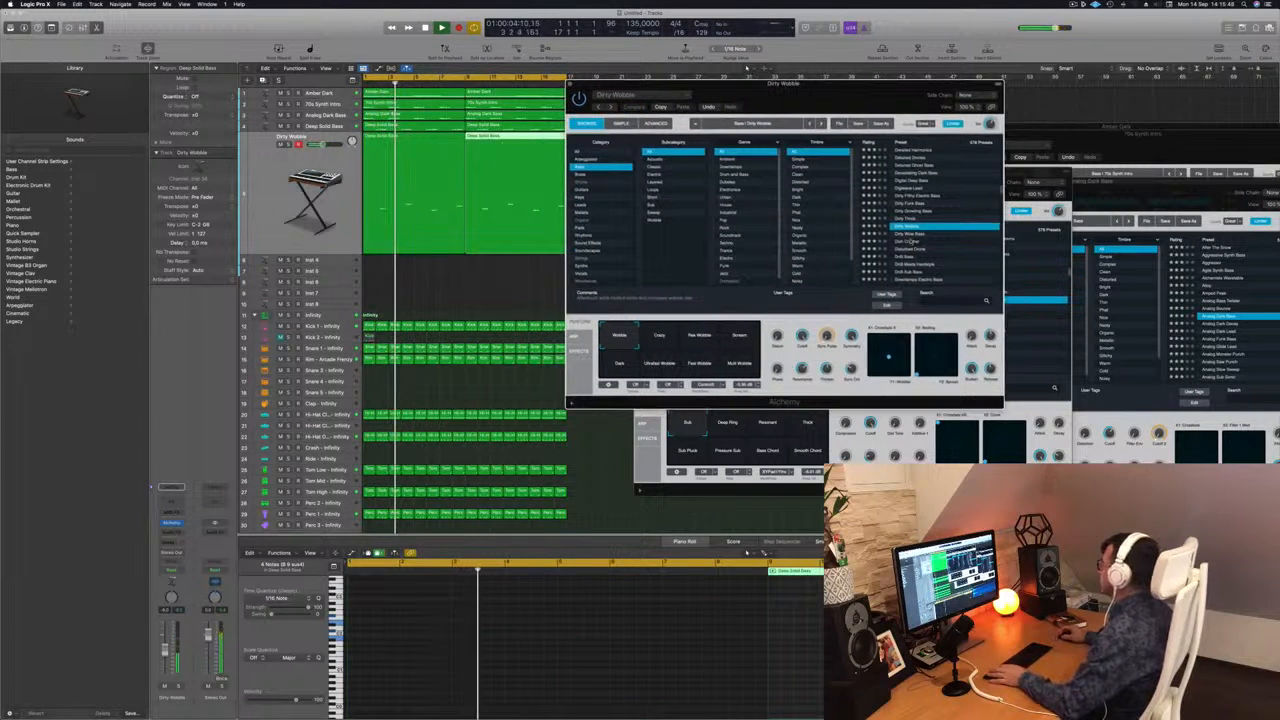
# Step through the bass presets from Dirty Wobble to Disturbed Drone, then return to the start of the preset list.
pyautogui.press('Down')
pyautogui.press('Down')
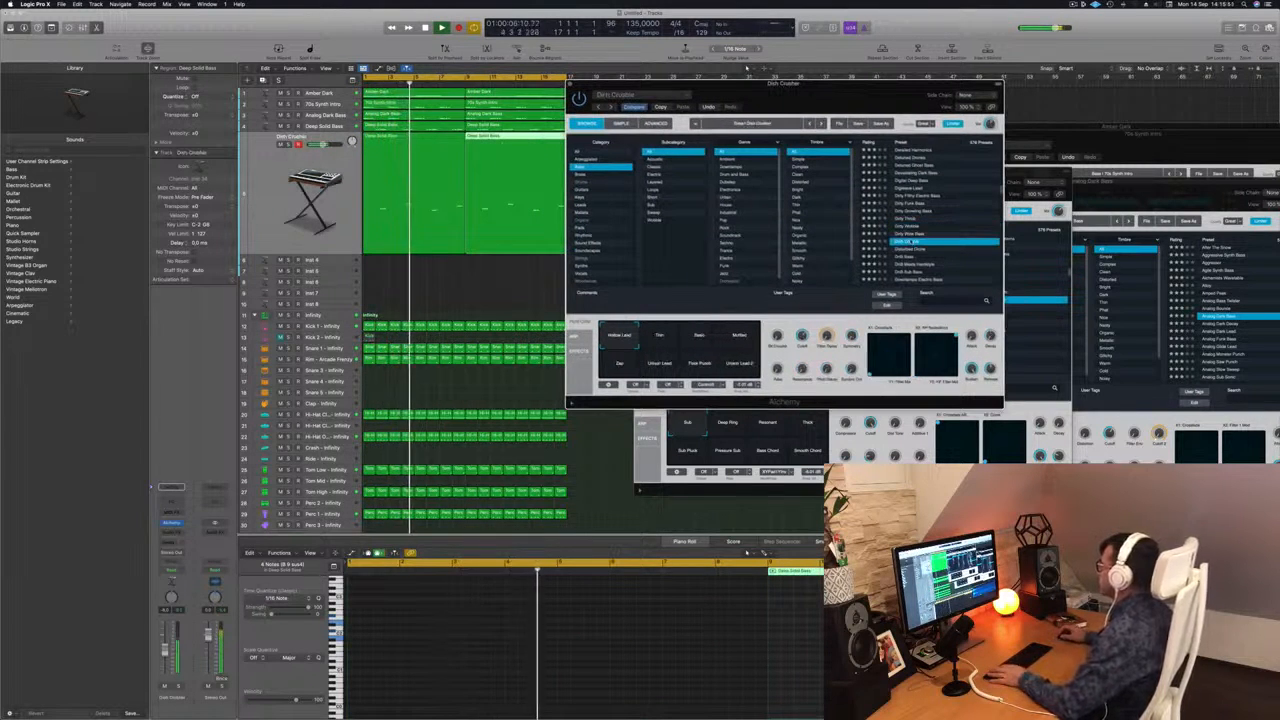
pyautogui.press('Down')
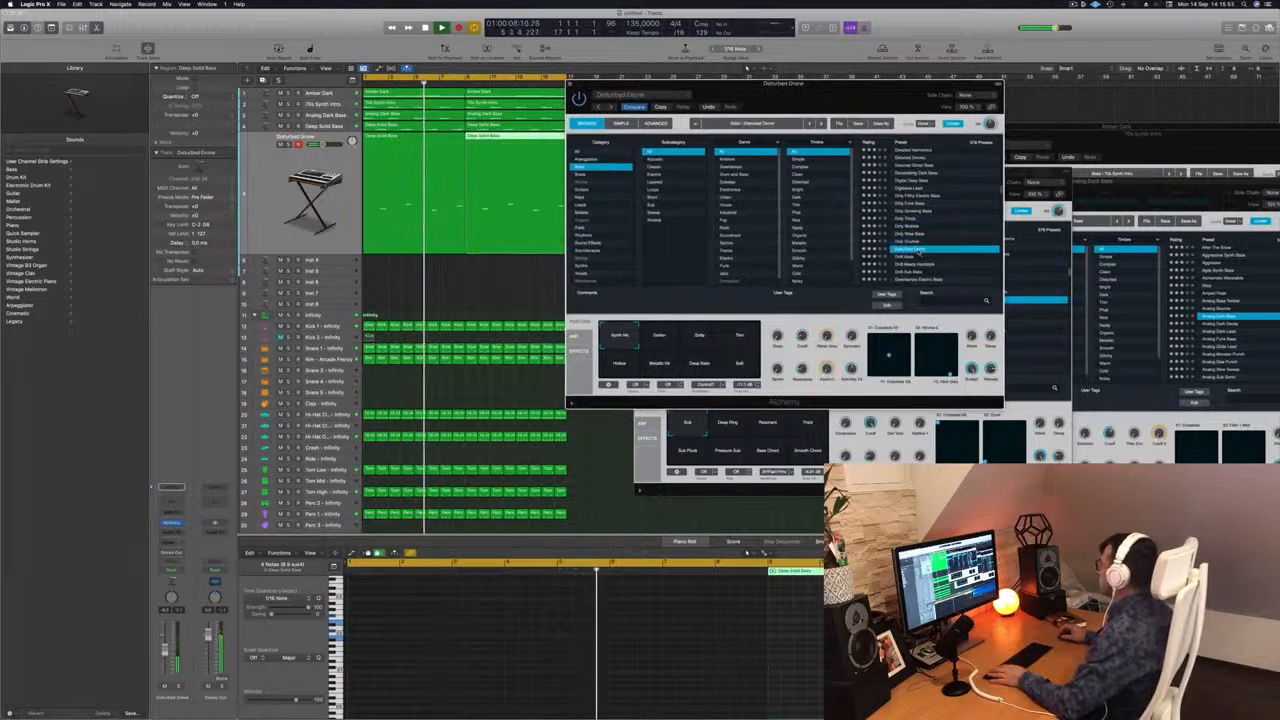
pyautogui.scroll(10, 934, 229)
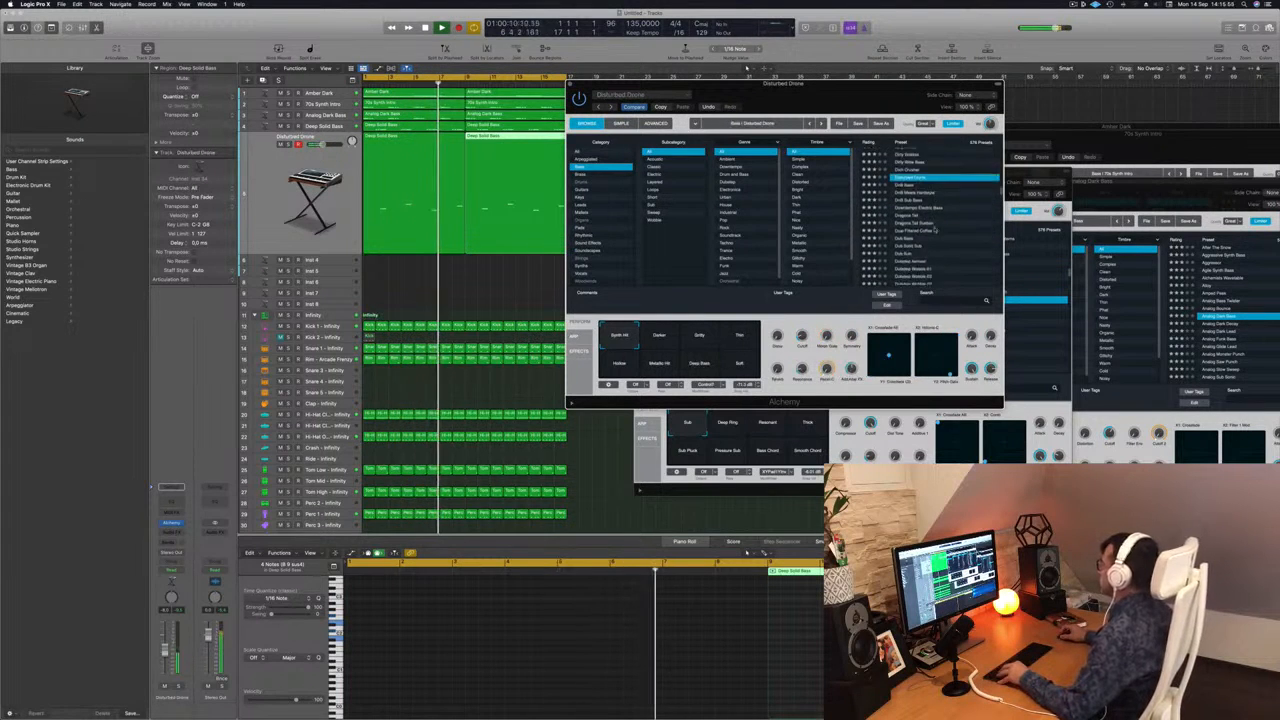
pyautogui.scroll(5, 941, 231)
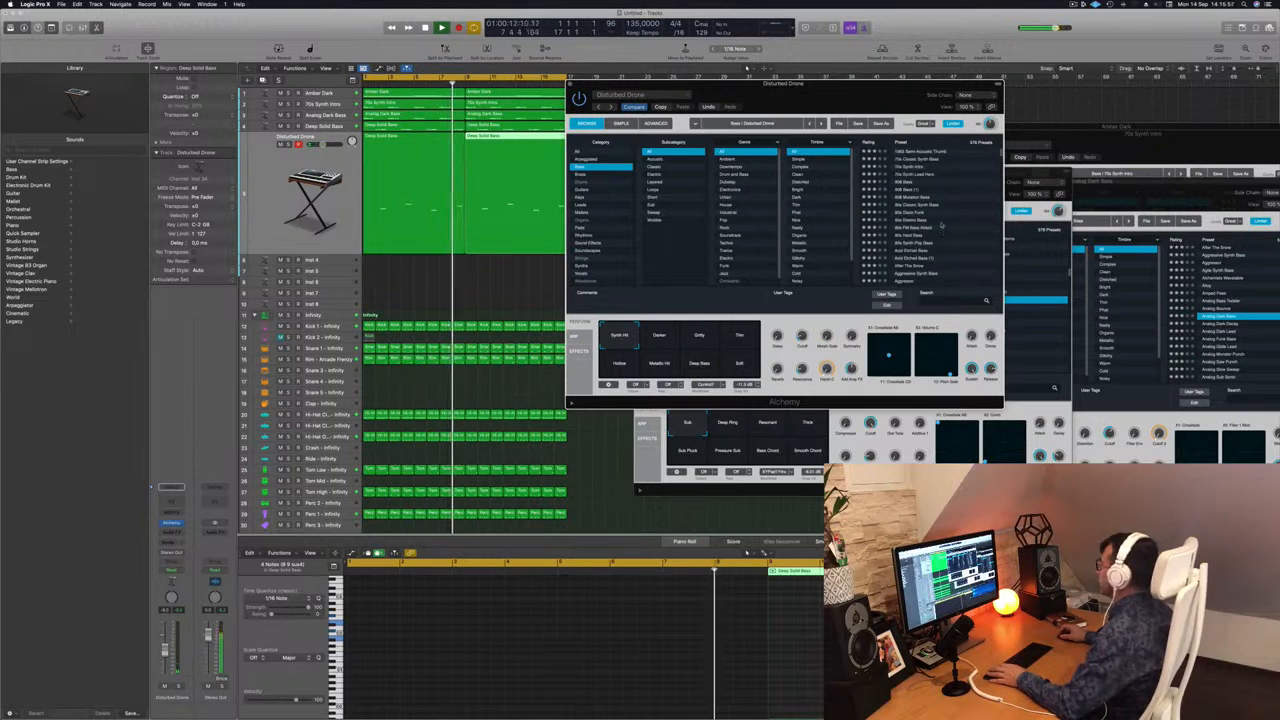
# Audition the 1963 Semi-Acoustic Thumb, 70s Synth Lead Hero, 808 Mutation Bass, 80s Disco Funk and Acid Etched Bass presets on the duplicated track.
pyautogui.click(912, 152)
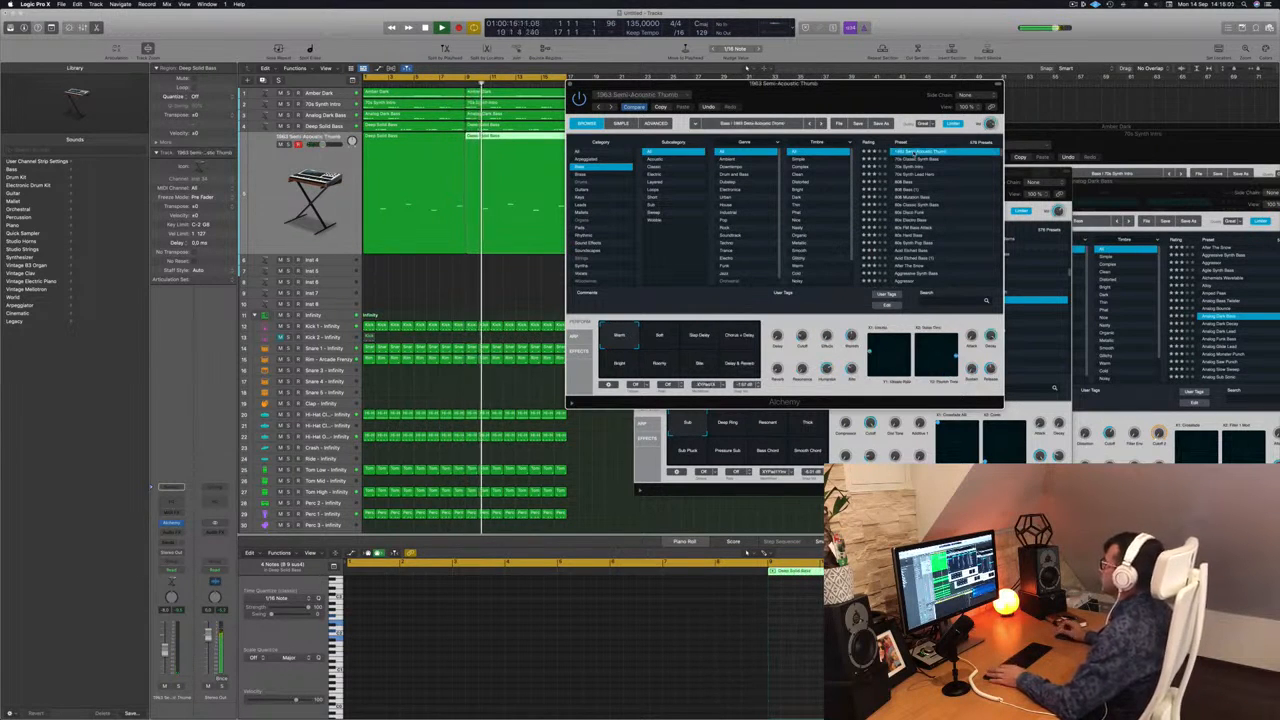
pyautogui.click(916, 175)
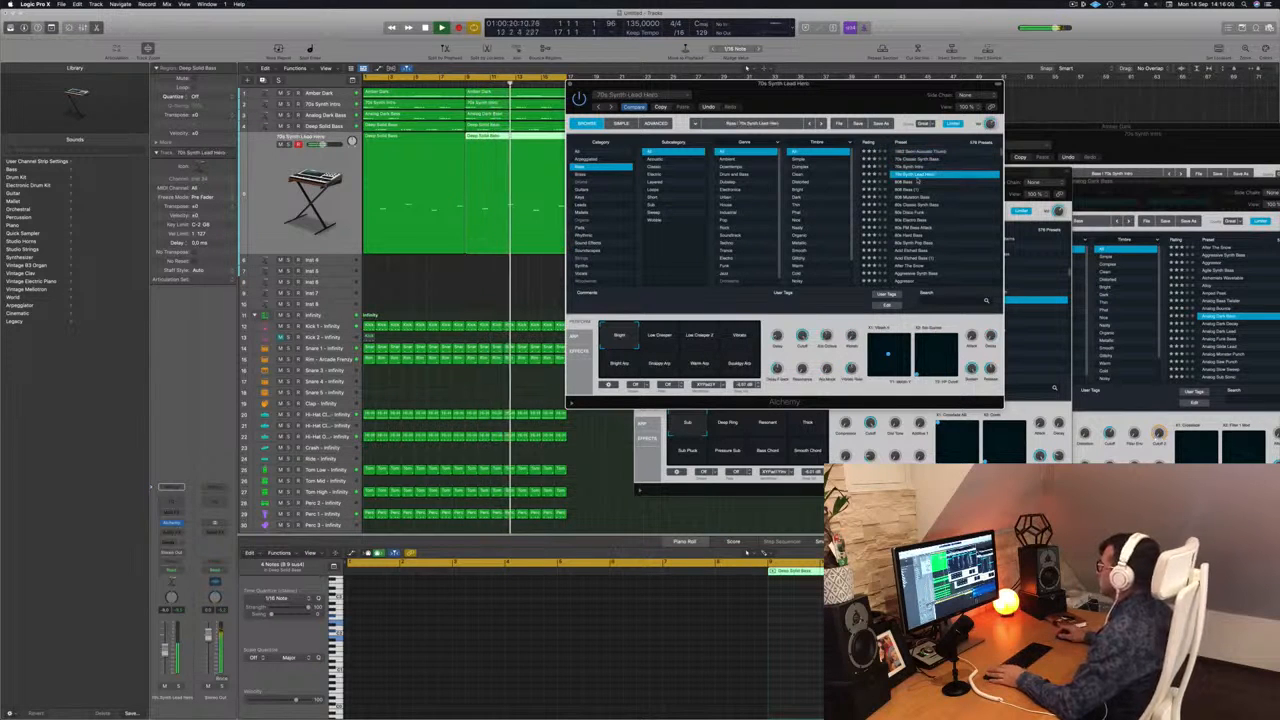
pyautogui.click(912, 199)
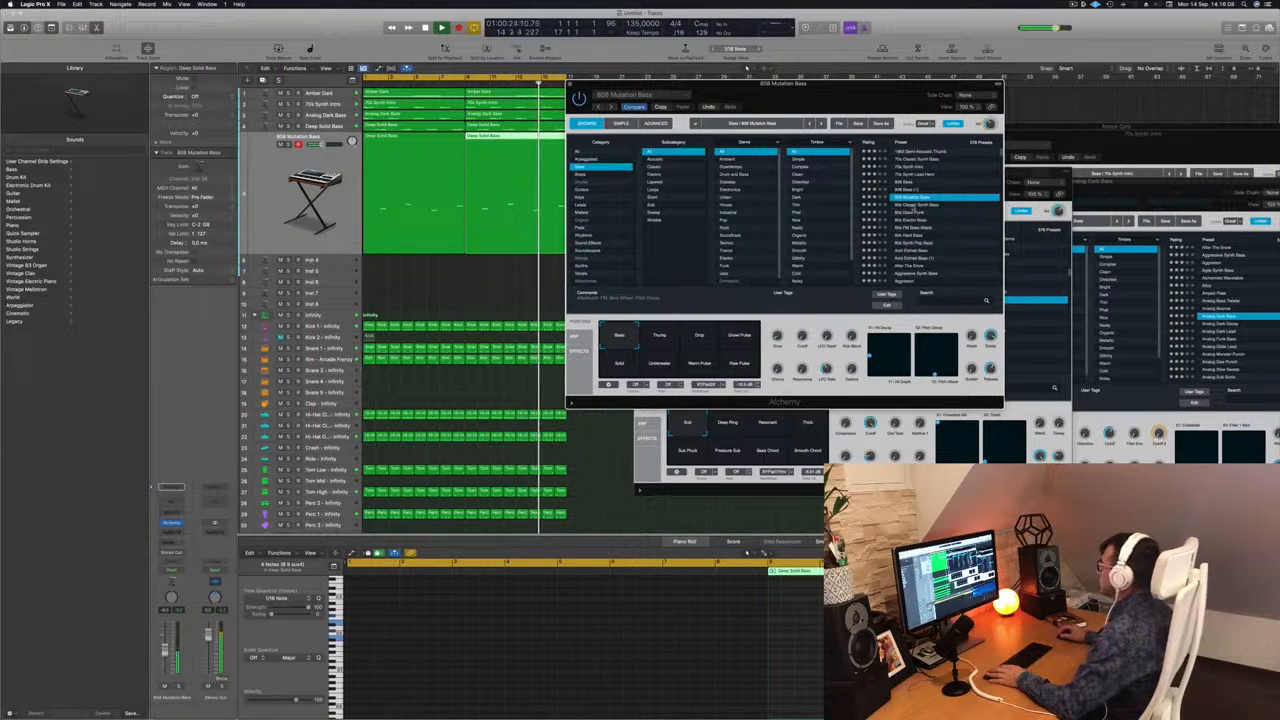
pyautogui.click(913, 212)
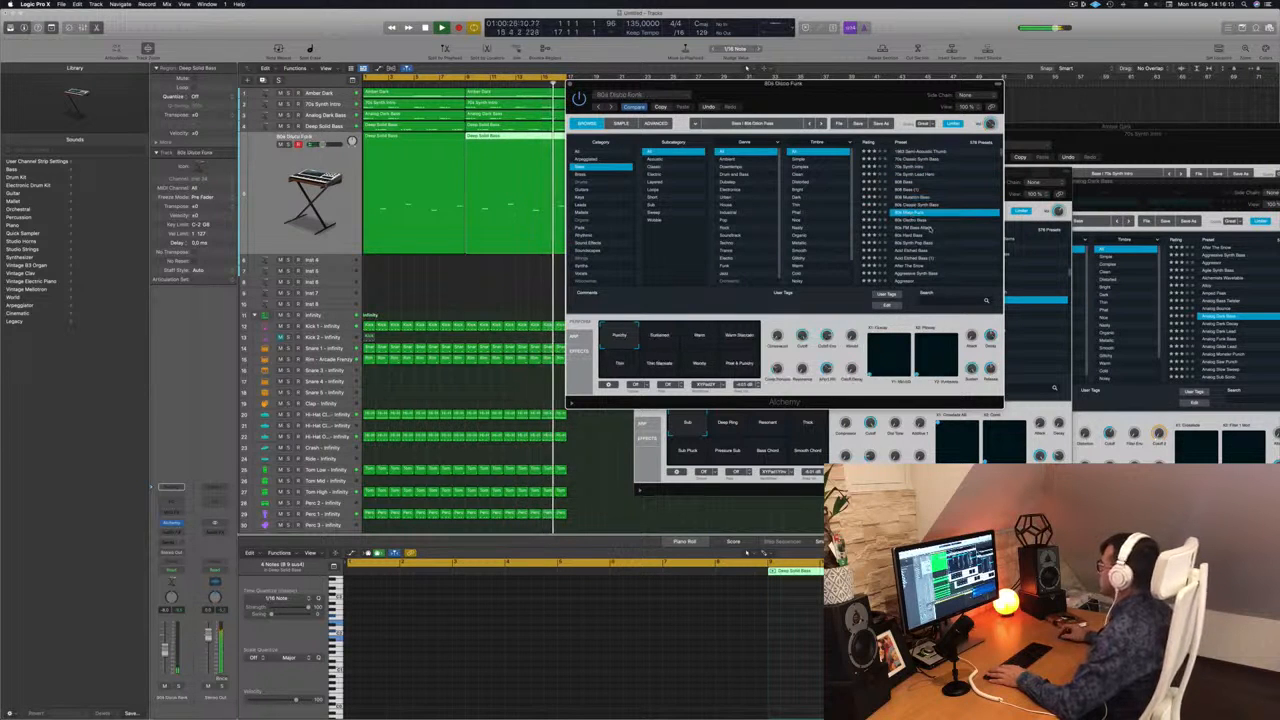
pyautogui.click(915, 250)
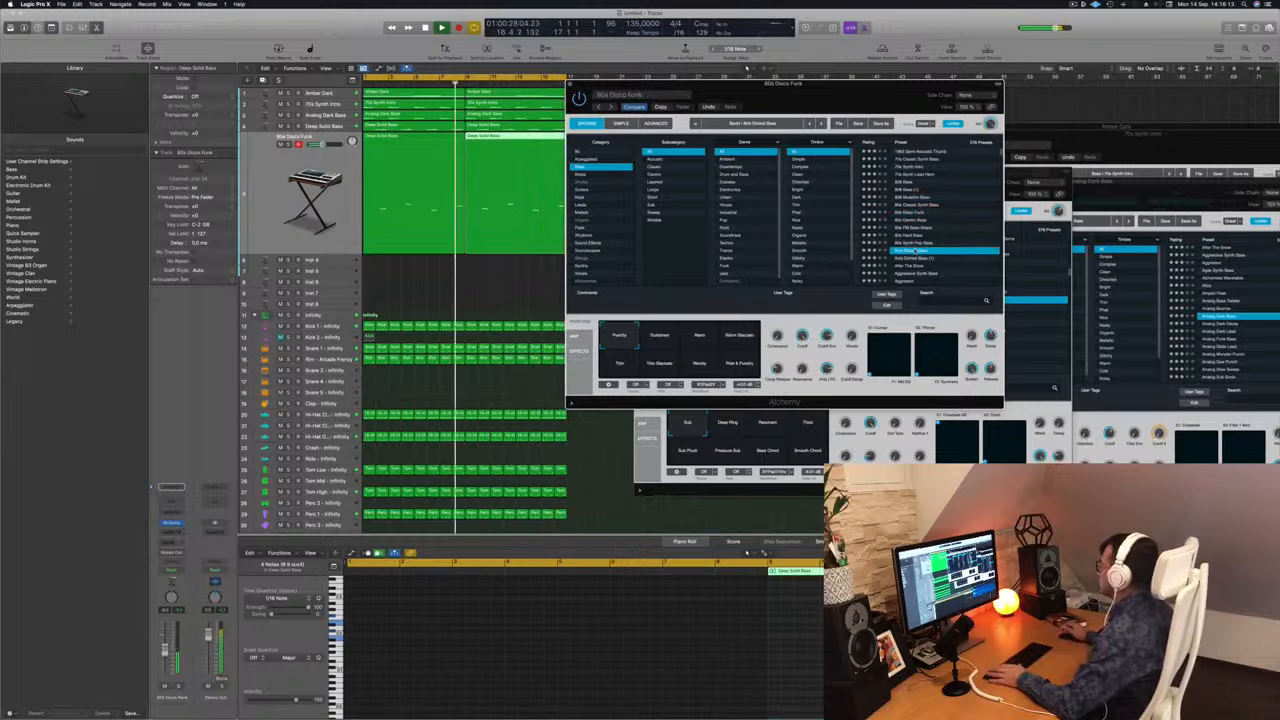
# Audition the After The Snow, Agile Synth Bass, Analog Bounce and Analog Dark Lead presets on the duplicated track.
pyautogui.scroll(-3, 938, 230)
pyautogui.scroll(2, 938, 230)
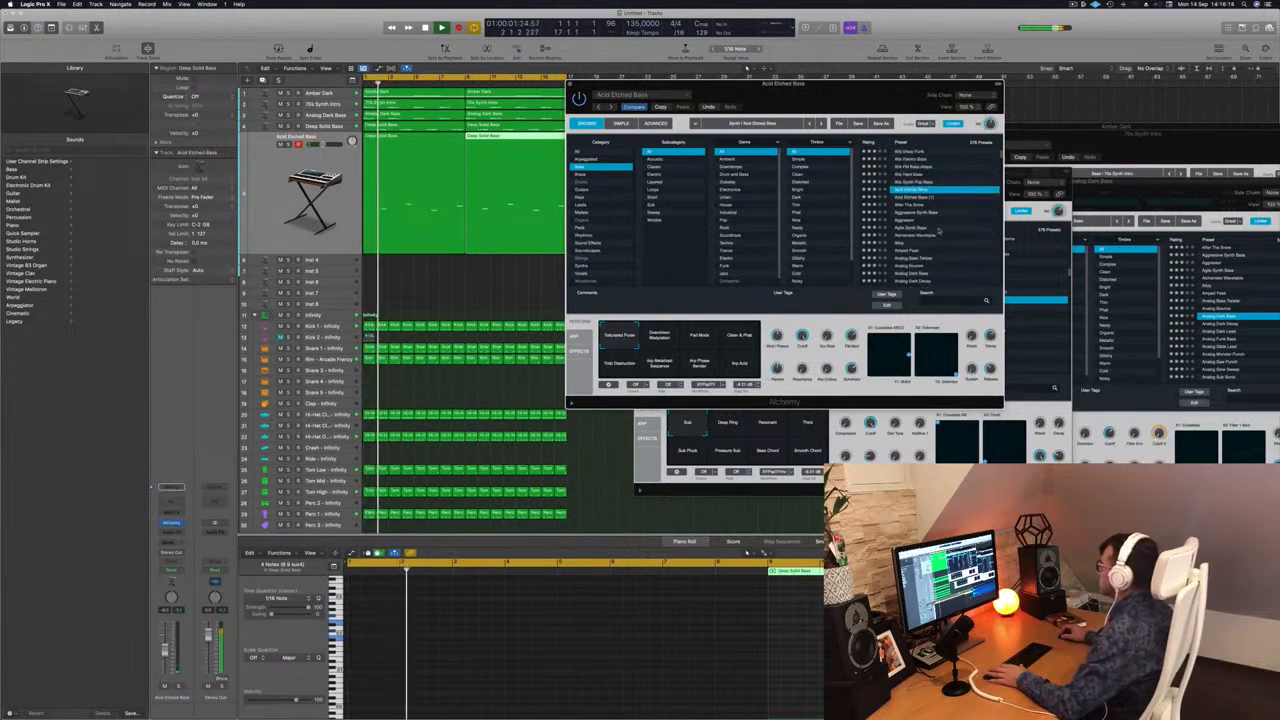
pyautogui.click(903, 205)
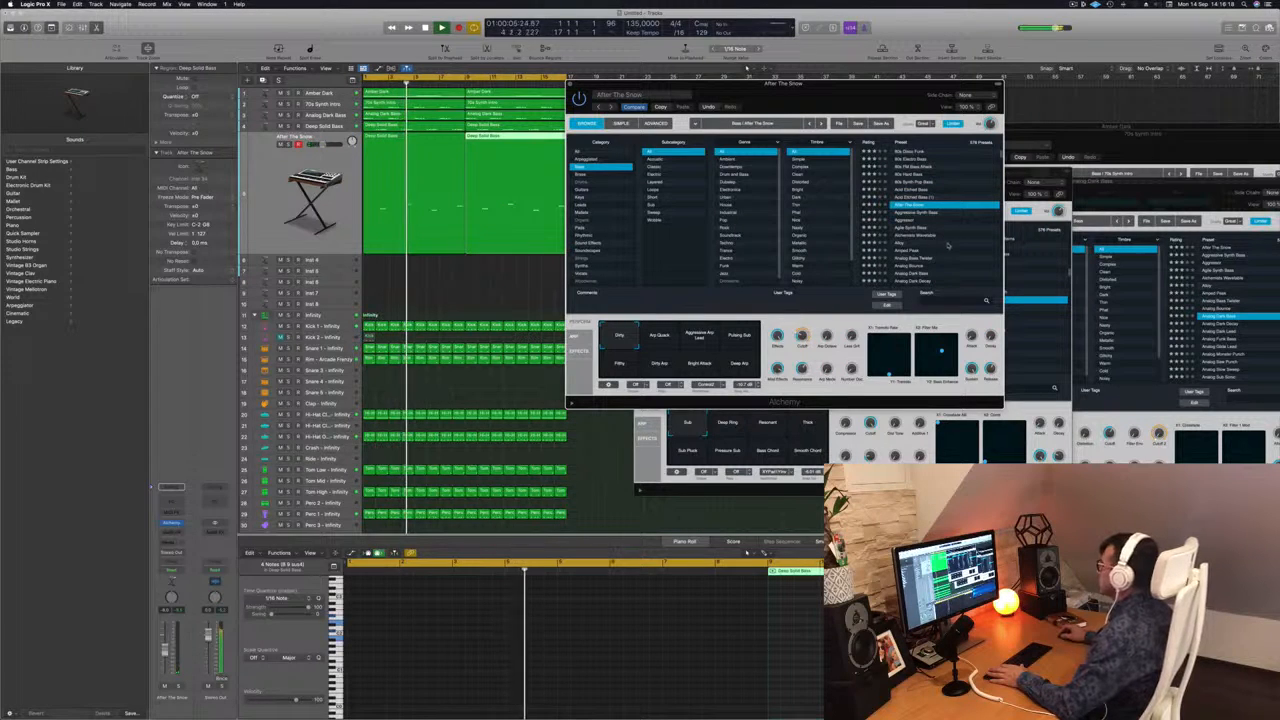
pyautogui.click(886, 229)
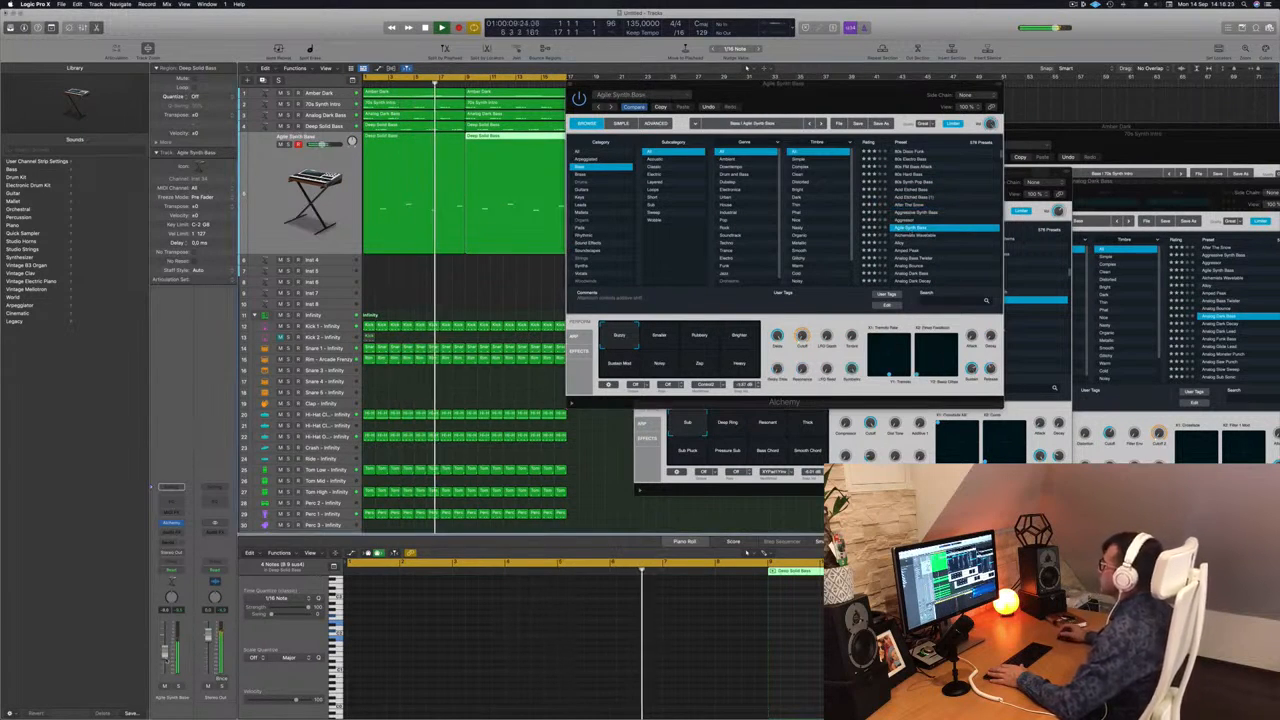
pyautogui.click(910, 267)
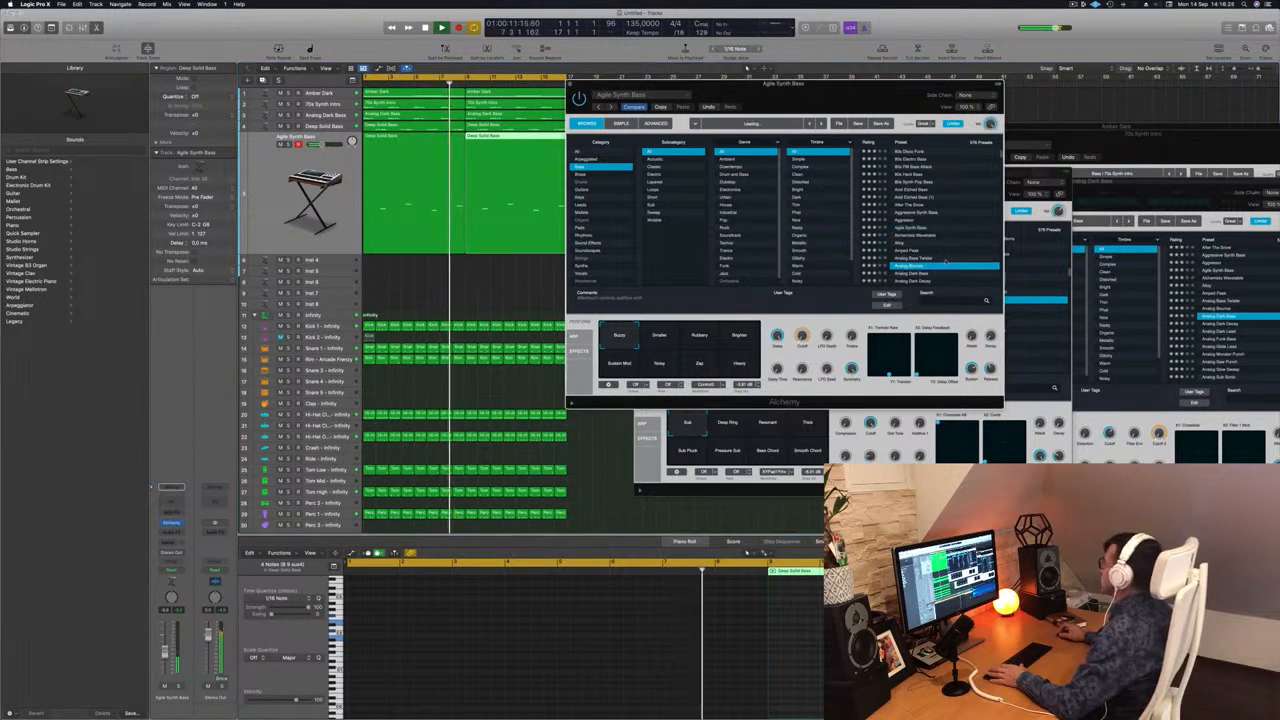
pyautogui.scroll(-4, 944, 254)
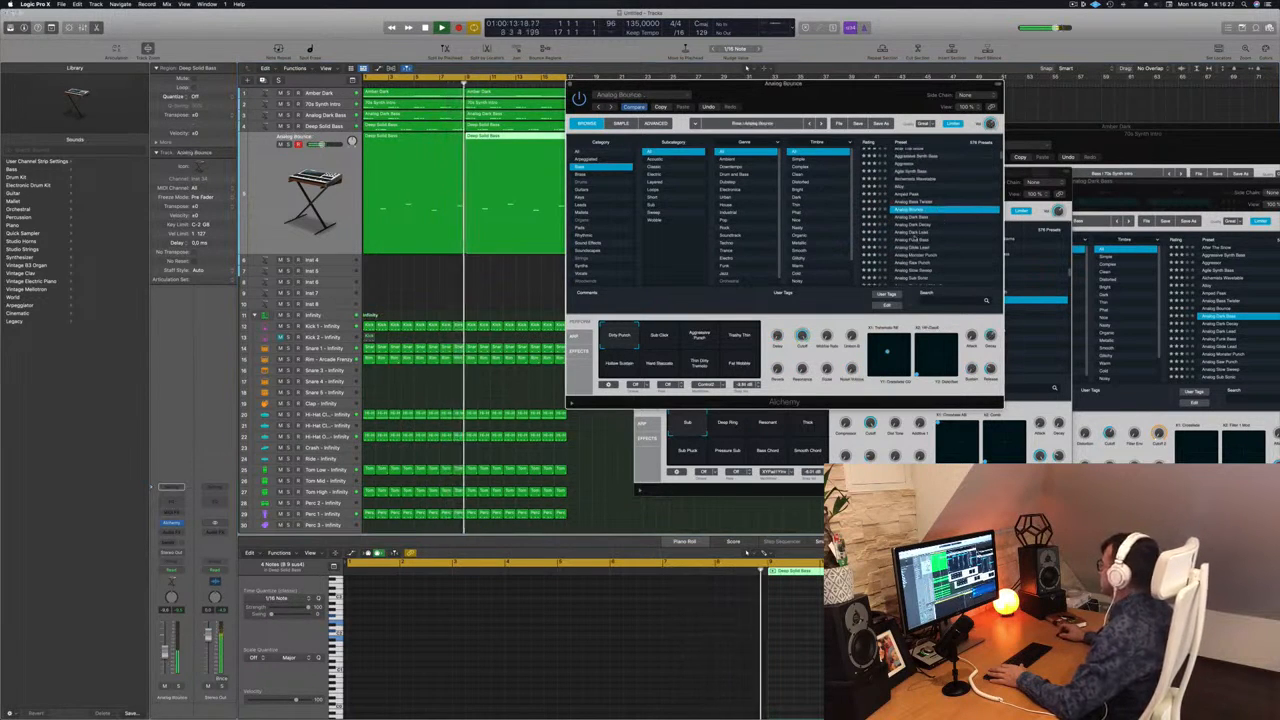
pyautogui.click(936, 233)
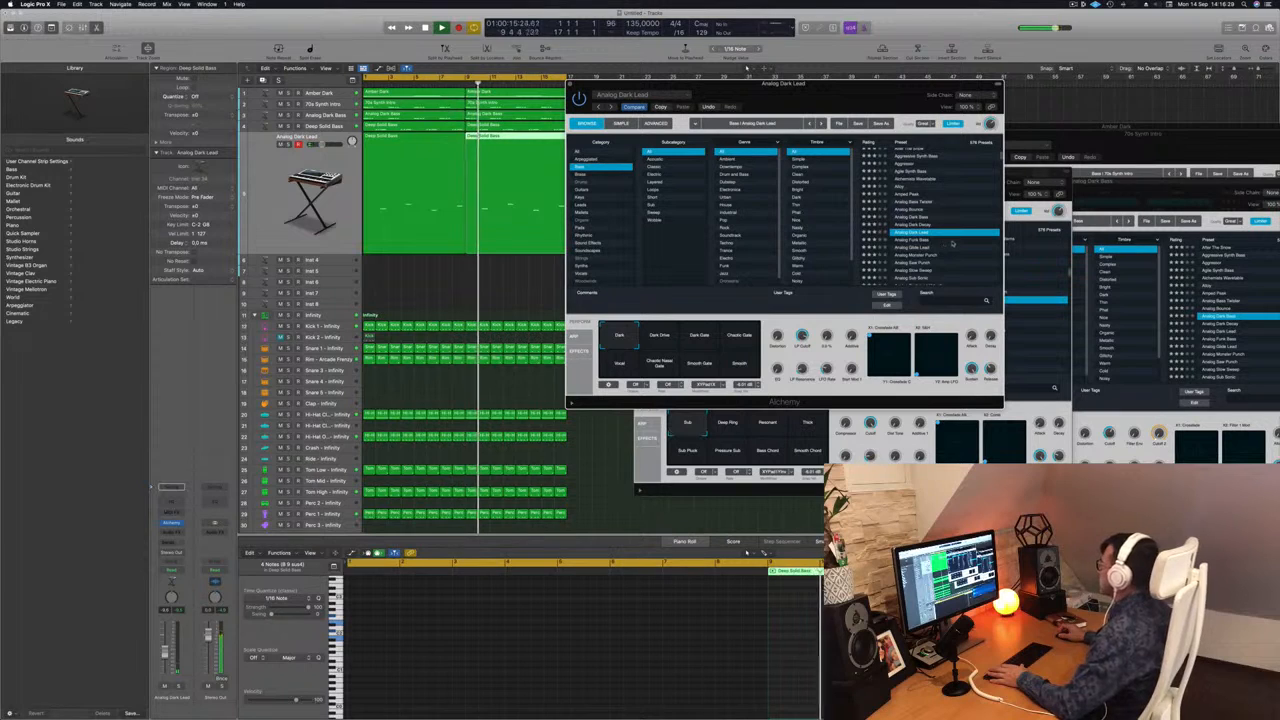
# Audition the Analog Sustained Virtually, Analogue Happiness and Apprentice presets on the duplicated track.
pyautogui.scroll(-2, 947, 243)
pyautogui.scroll(-2, 952, 241)
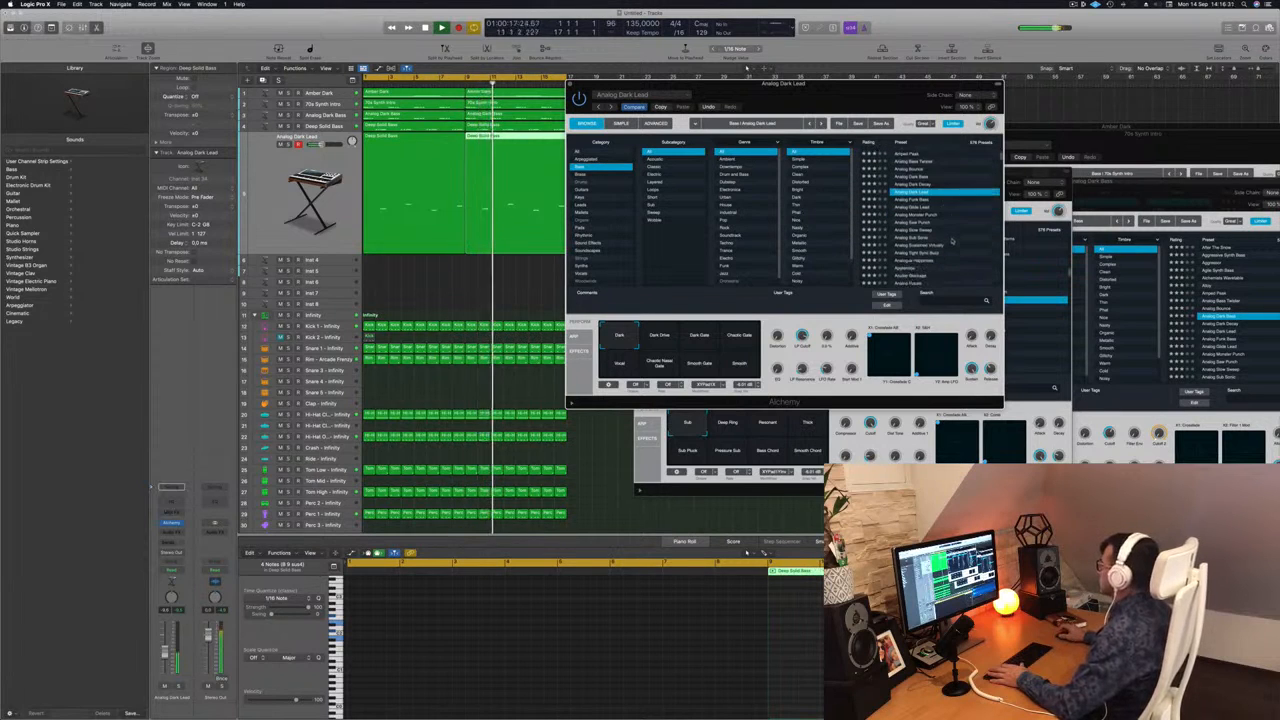
pyautogui.click(932, 238)
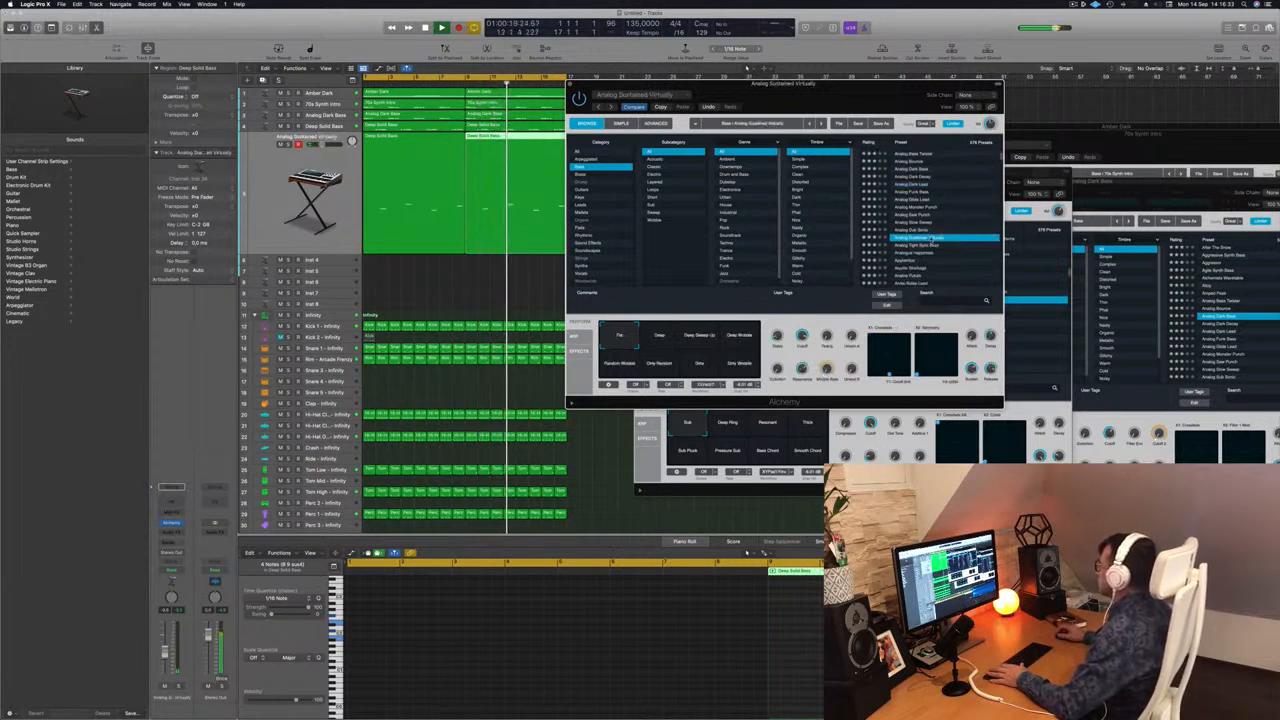
pyautogui.scroll(-2, 946, 250)
pyautogui.click(917, 230)
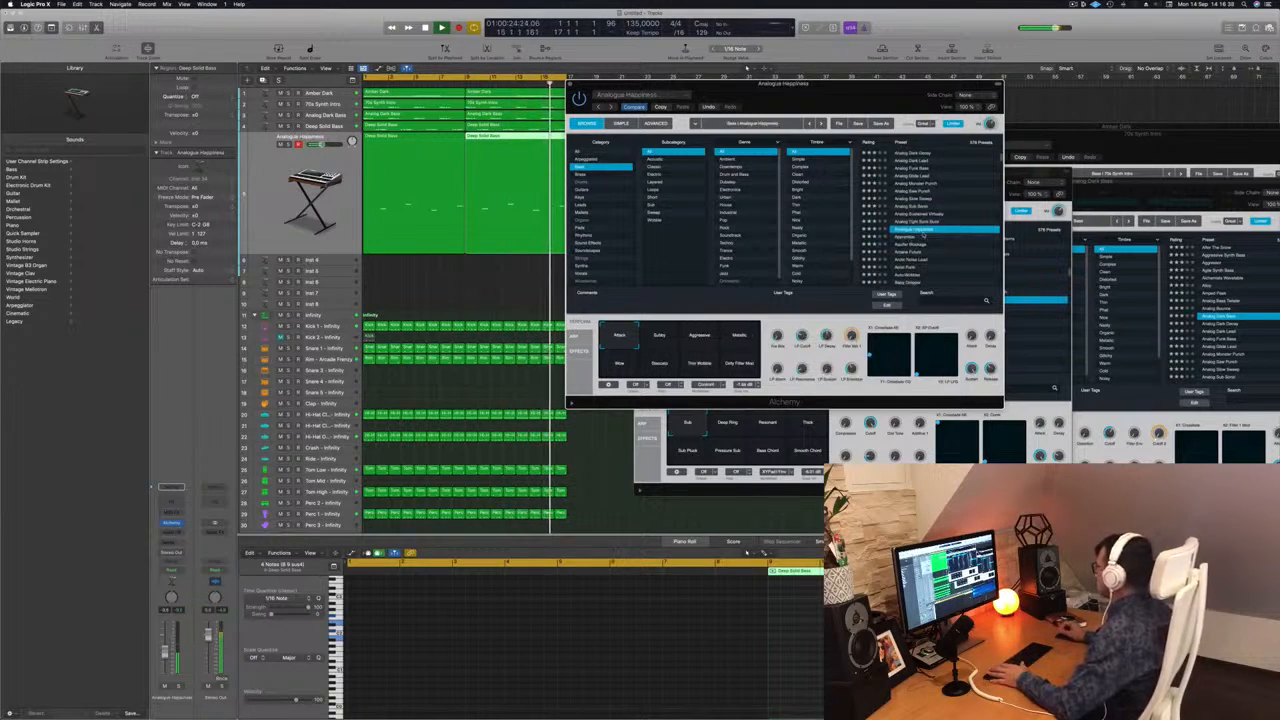
pyautogui.click(924, 236)
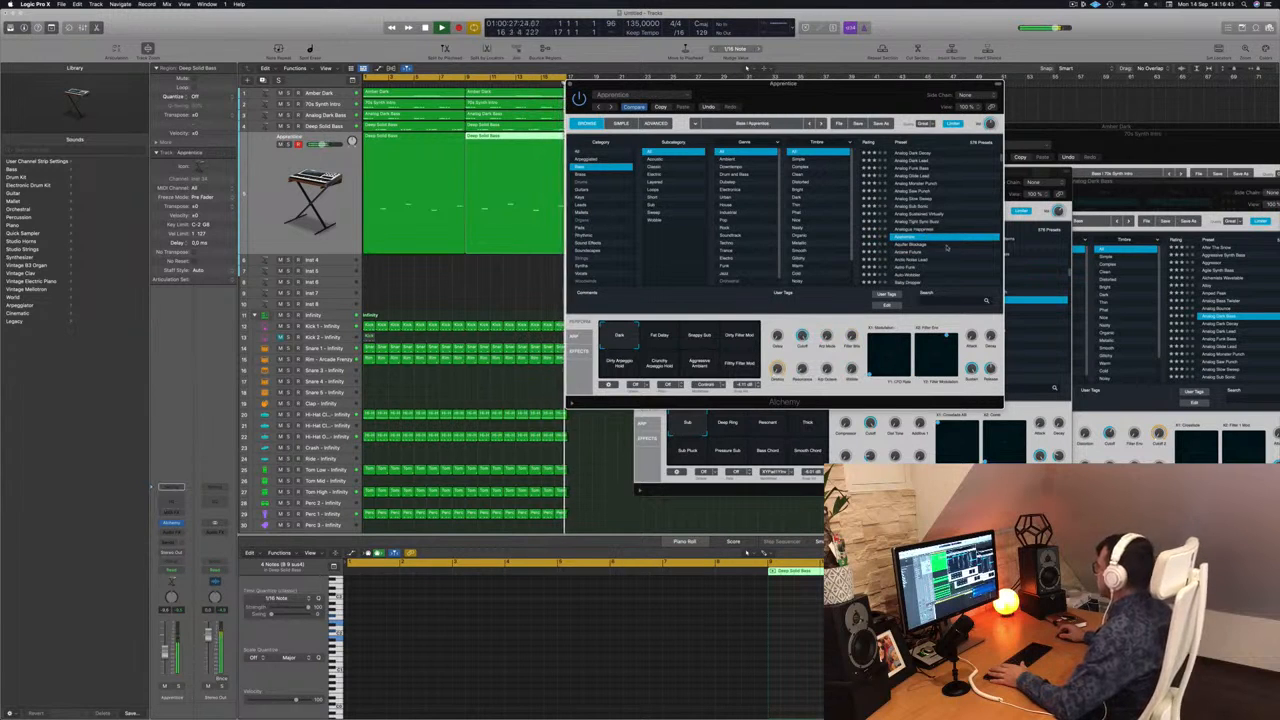
# Audition the Arctic Noise Lead, Astro Funk, Auto-Wobbler and Baby Dropper presets on the duplicated track.
pyautogui.scroll(-2, 946, 247)
pyautogui.click(921, 220)
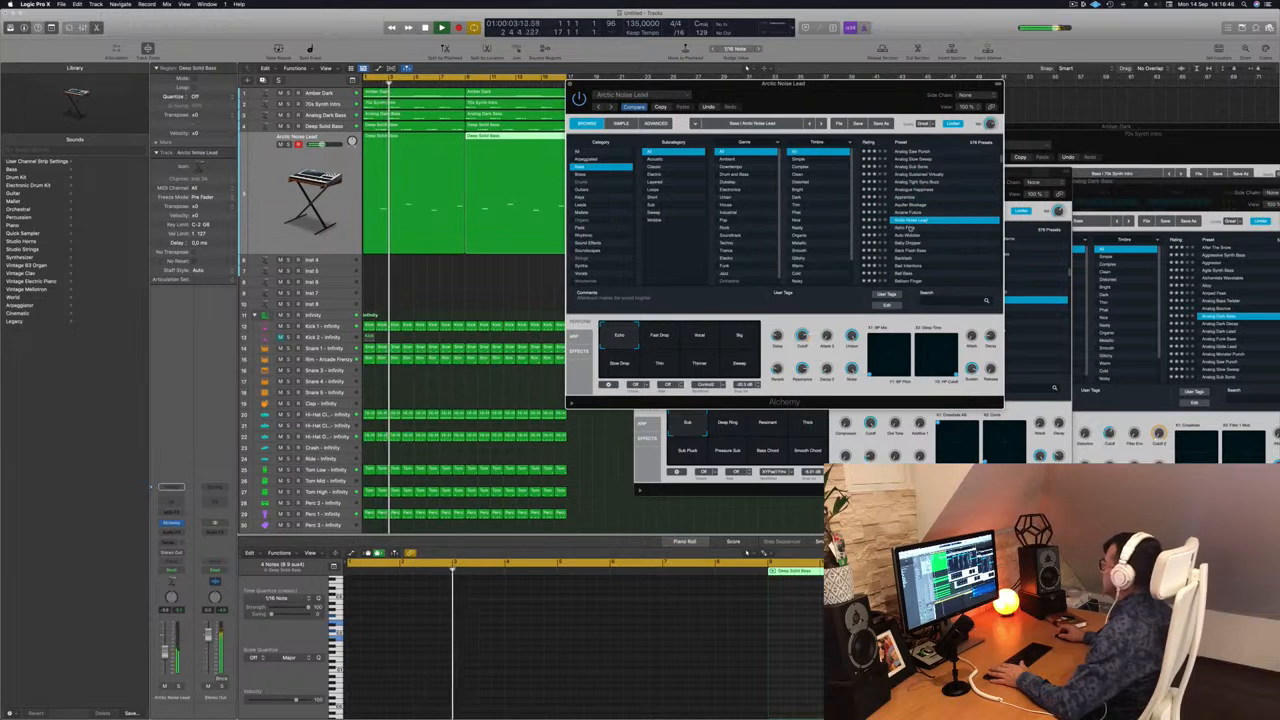
pyautogui.click(910, 229)
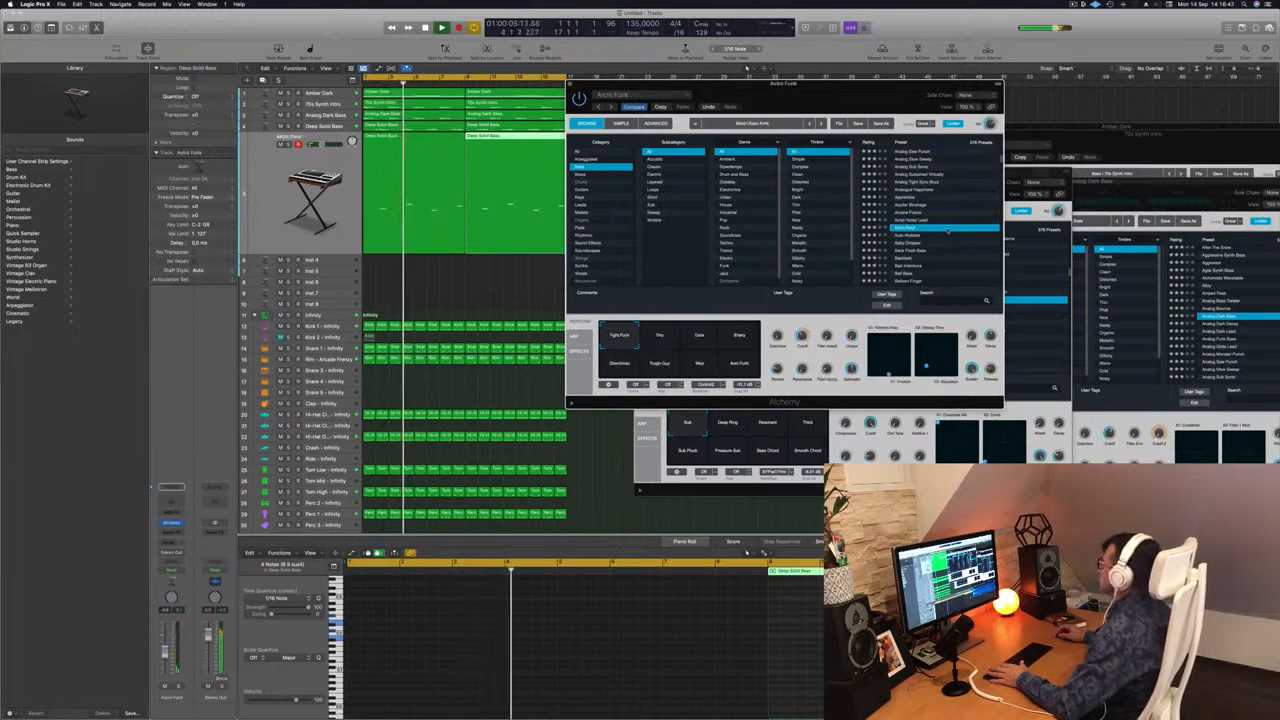
pyautogui.click(908, 237)
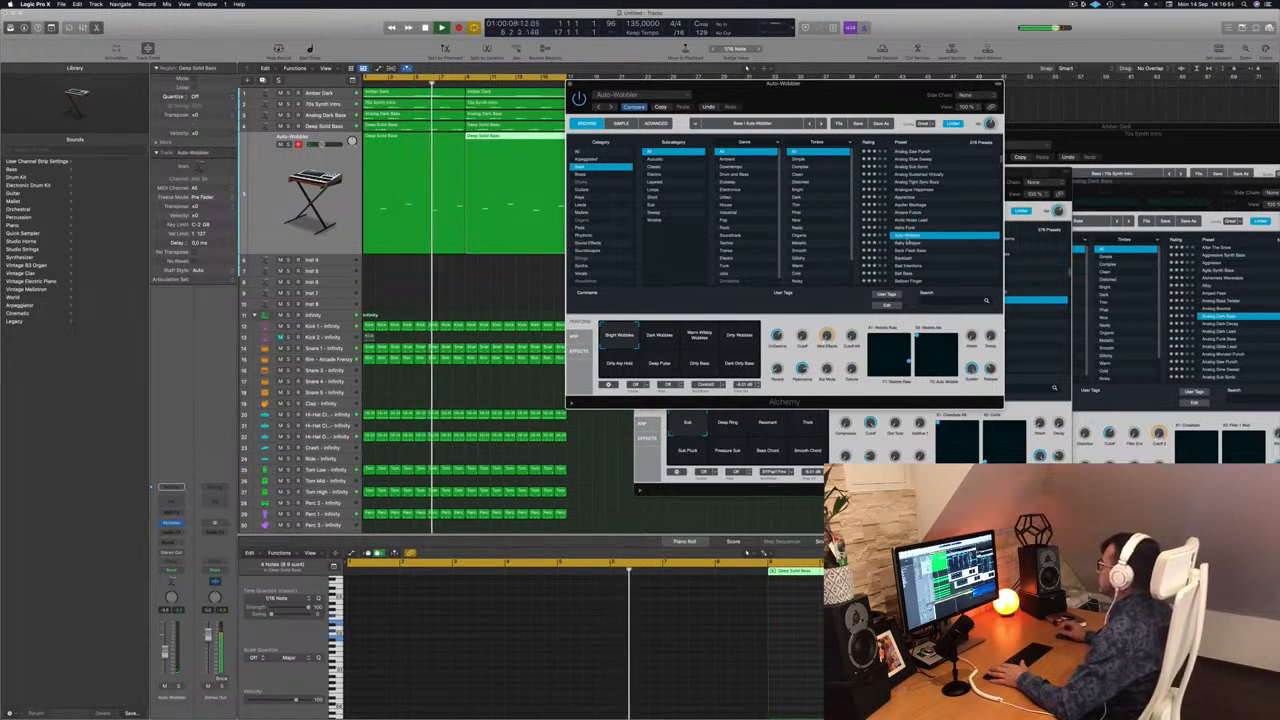
pyautogui.press('Down')
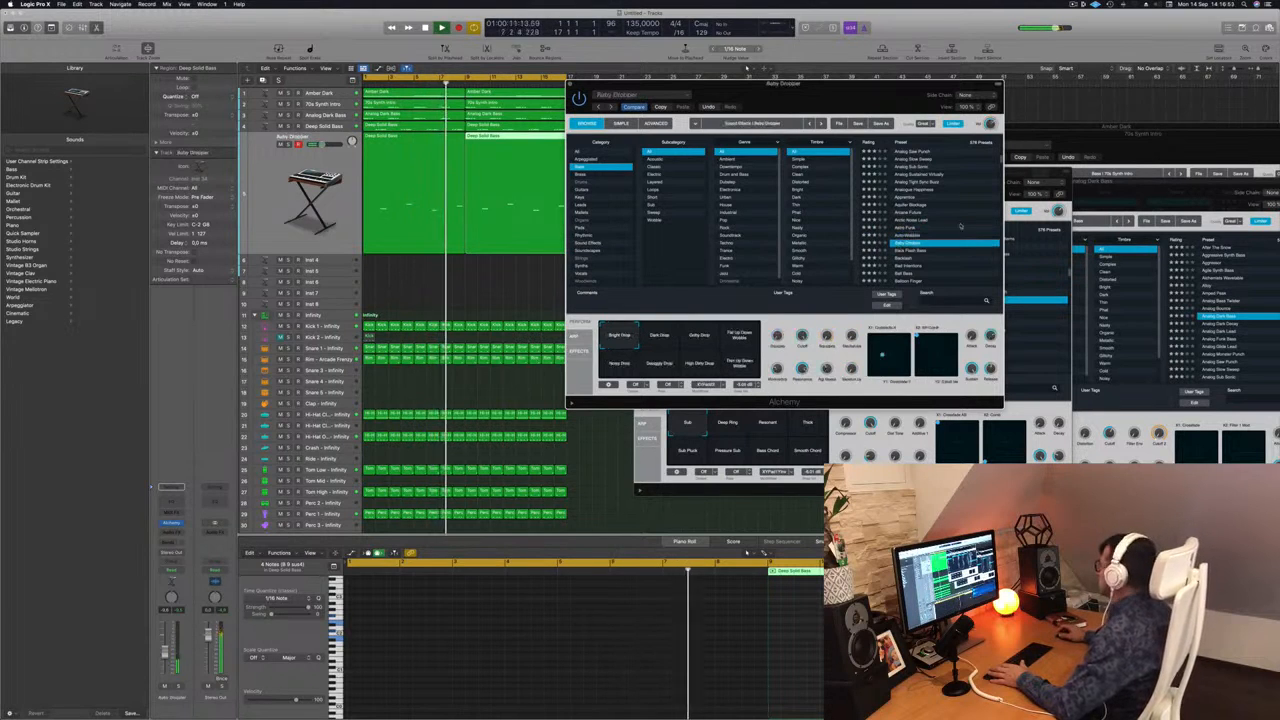
# Audition the bass presets after Baby Dropper, including Banjo Reformer and Bass And Lead, on the duplicated track.
pyautogui.press('Down')
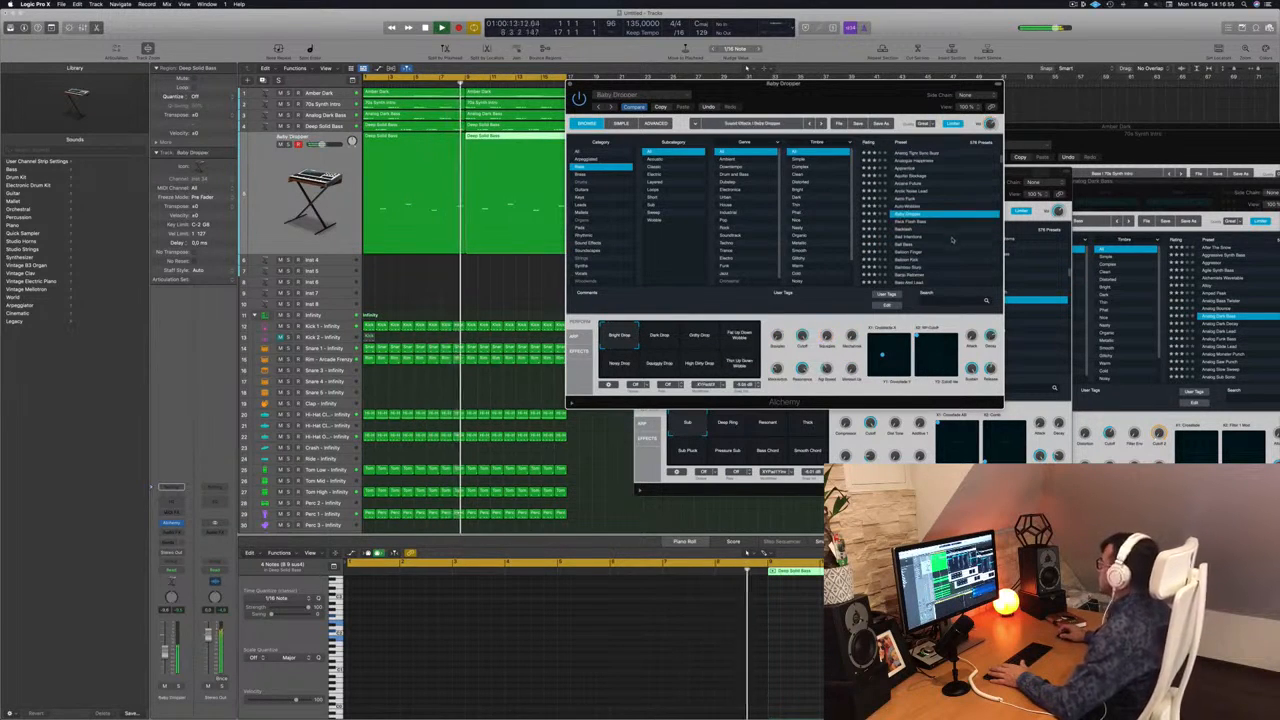
pyautogui.scroll(-3, 952, 240)
pyautogui.click(912, 239)
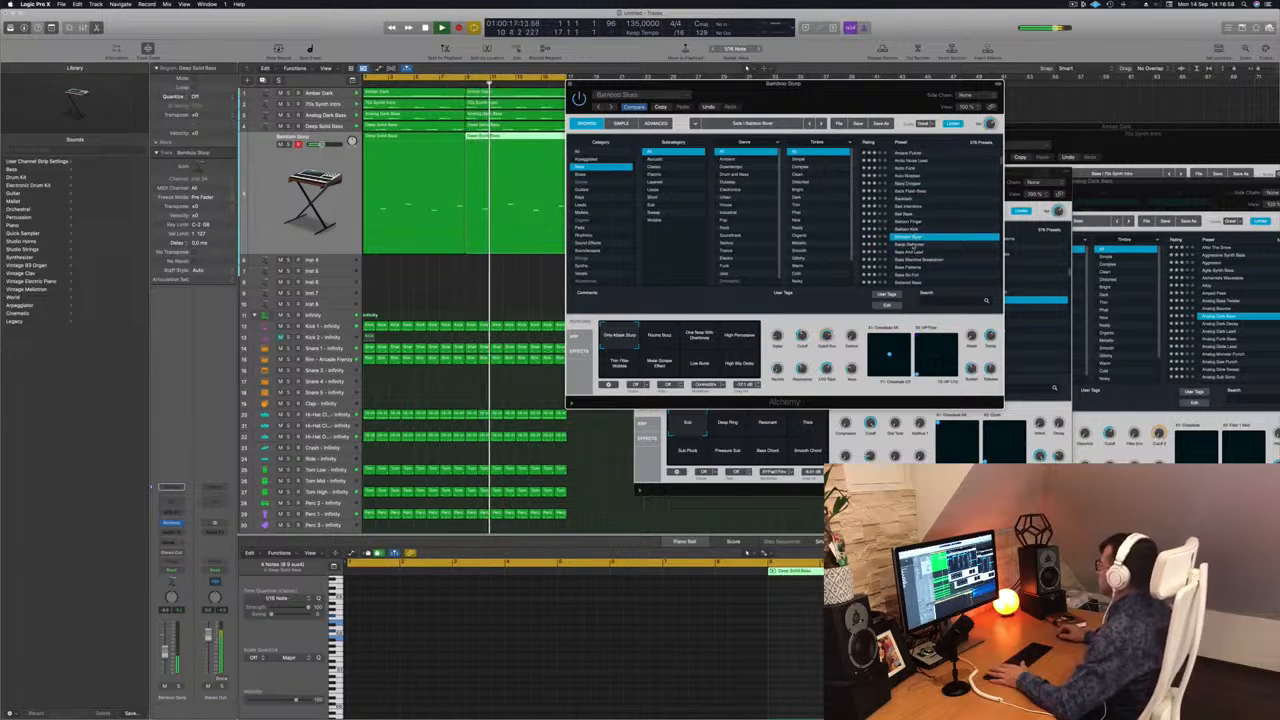
pyautogui.click(913, 245)
pyautogui.scroll(-1, 940, 238)
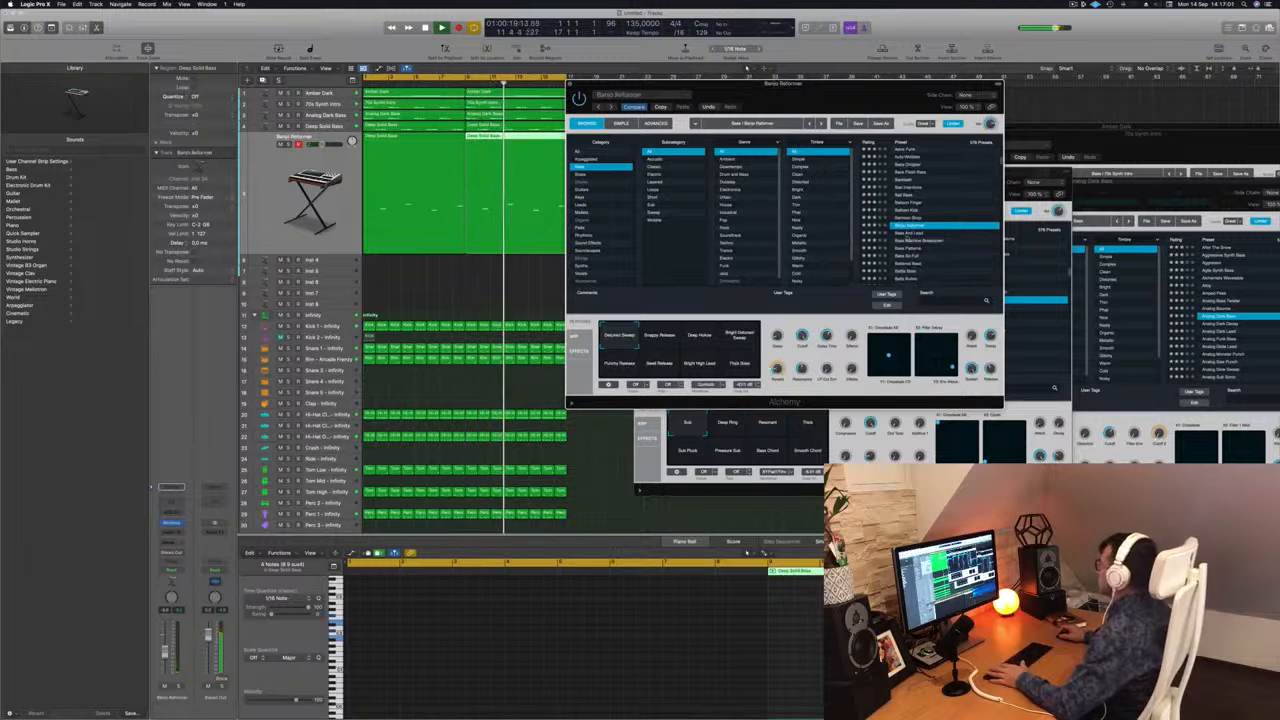
pyautogui.click(912, 233)
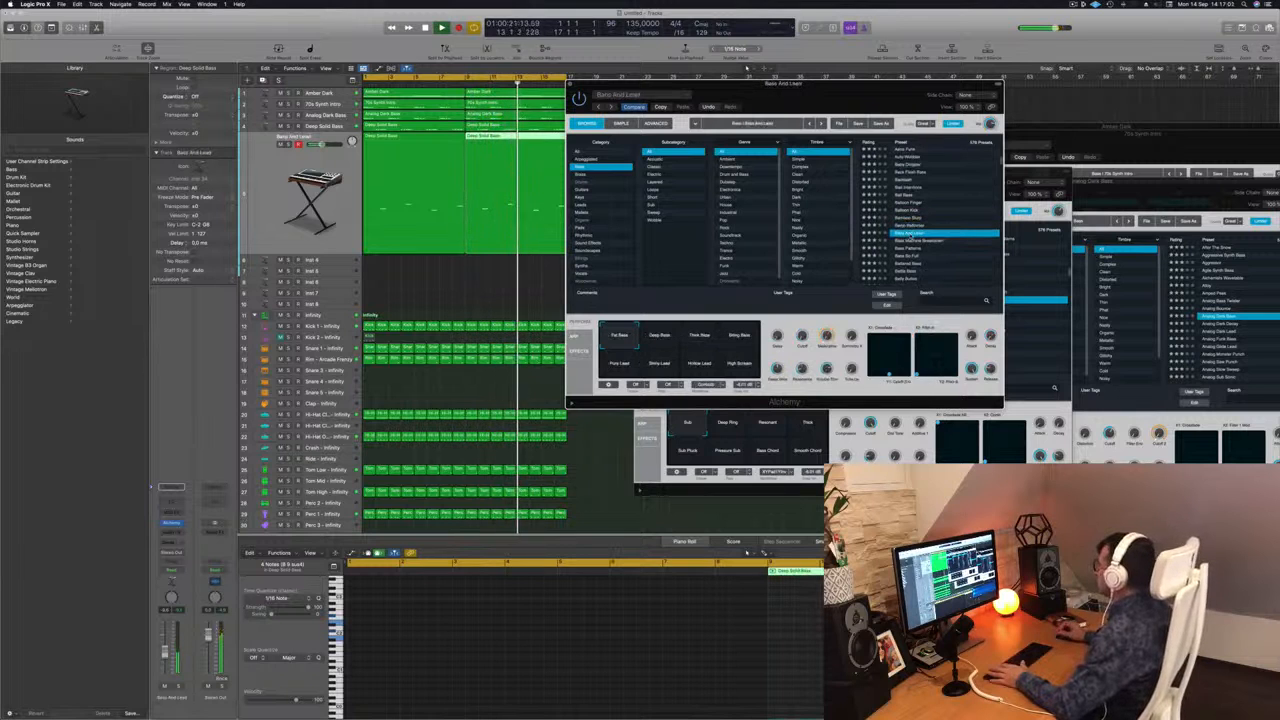
# Audition the Bass Patterns, Bass So Full, Battered Bass and Big Boss presets on the duplicated track.
pyautogui.scroll(-3, 938, 225)
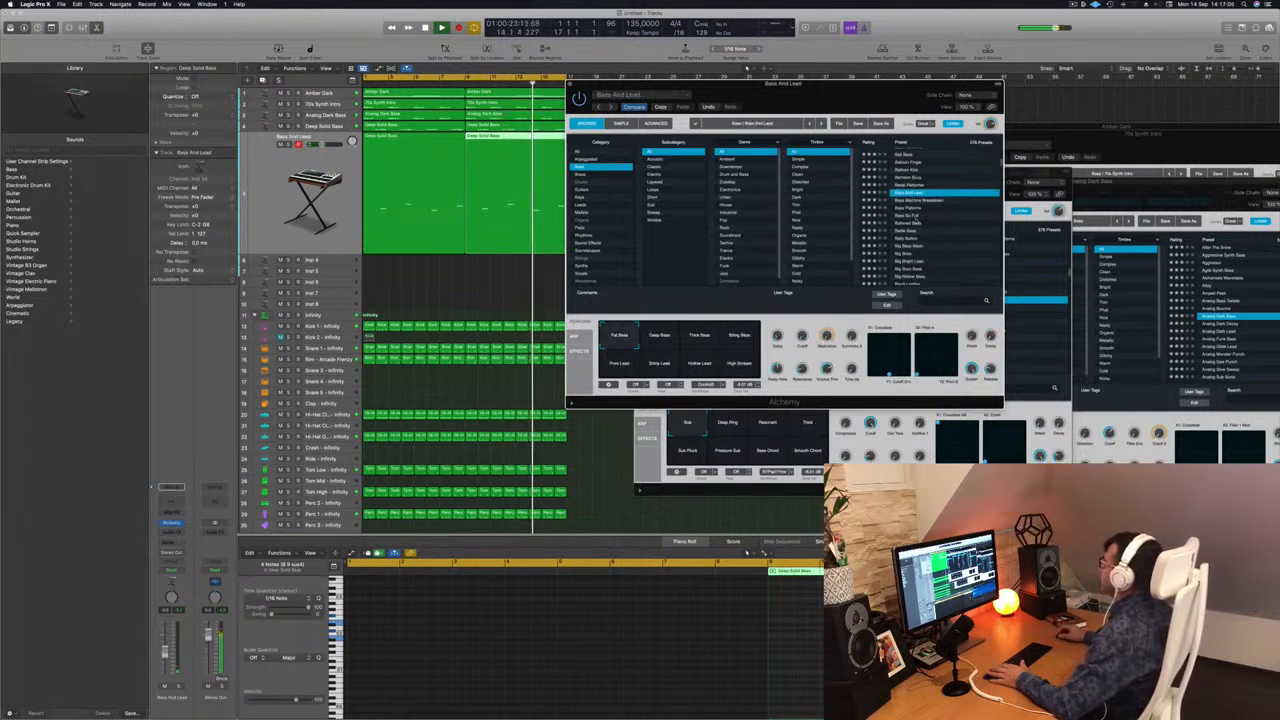
pyautogui.click(902, 209)
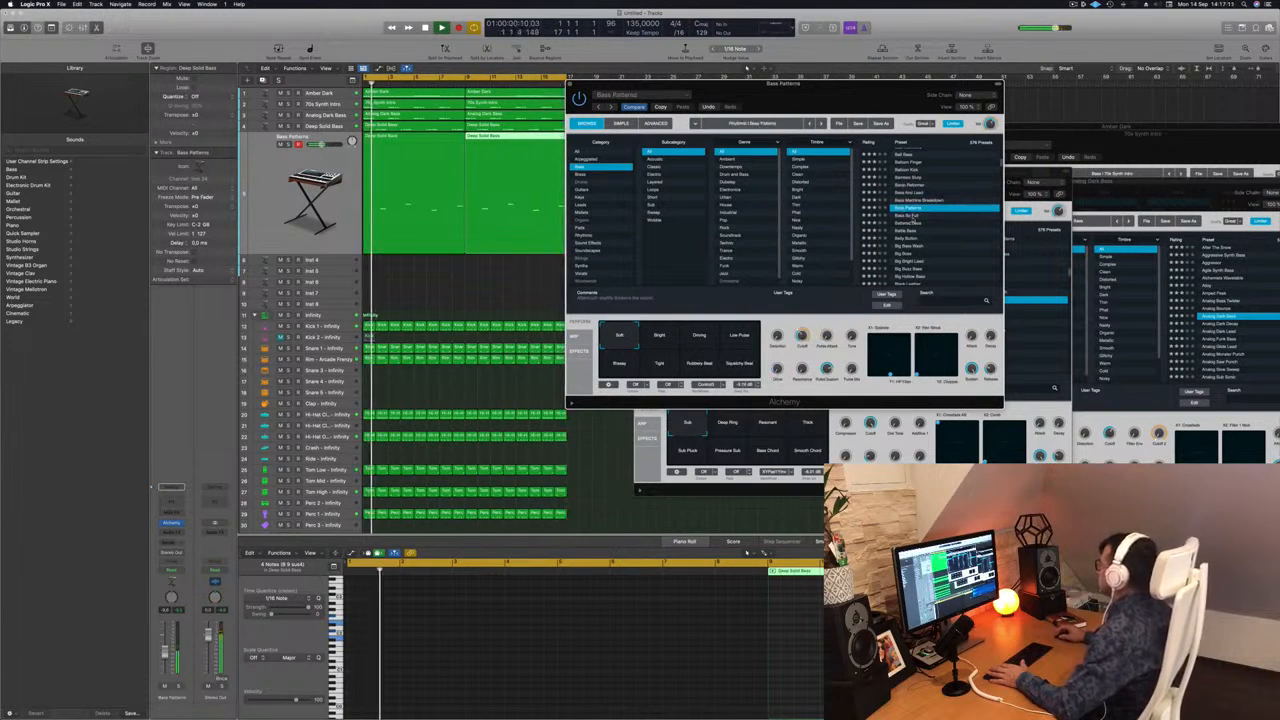
pyautogui.click(911, 216)
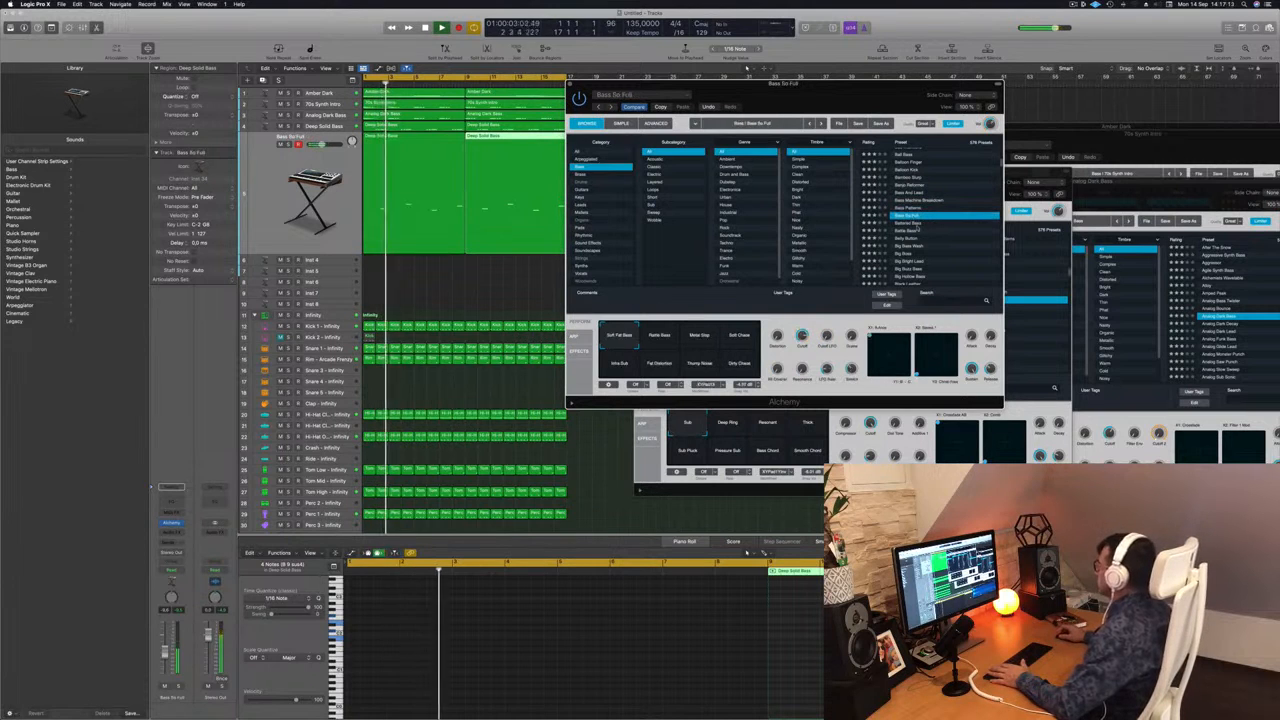
pyautogui.click(911, 223)
pyautogui.scroll(-2, 938, 228)
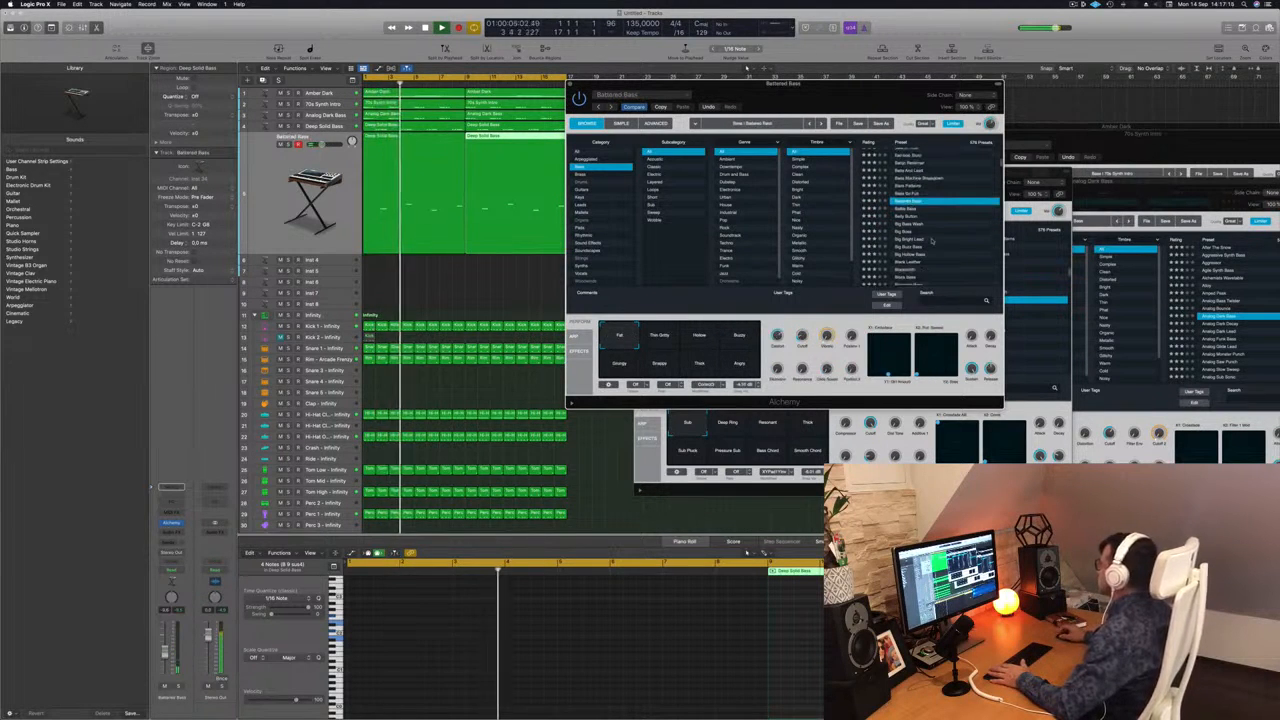
pyautogui.click(942, 230)
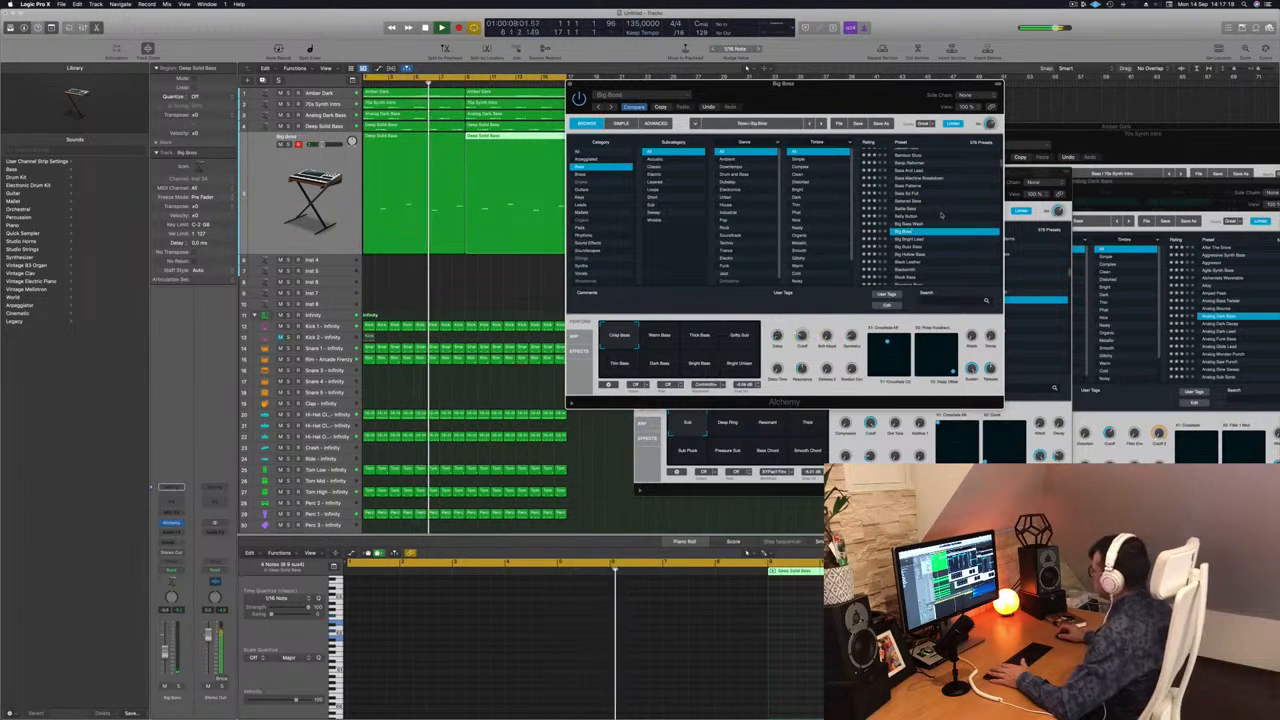
# Audition the Black Leather, Block Bass, Blooming Bass (1) and Bottom Feeder presets on the duplicated track.
pyautogui.scroll(-3, 930, 225)
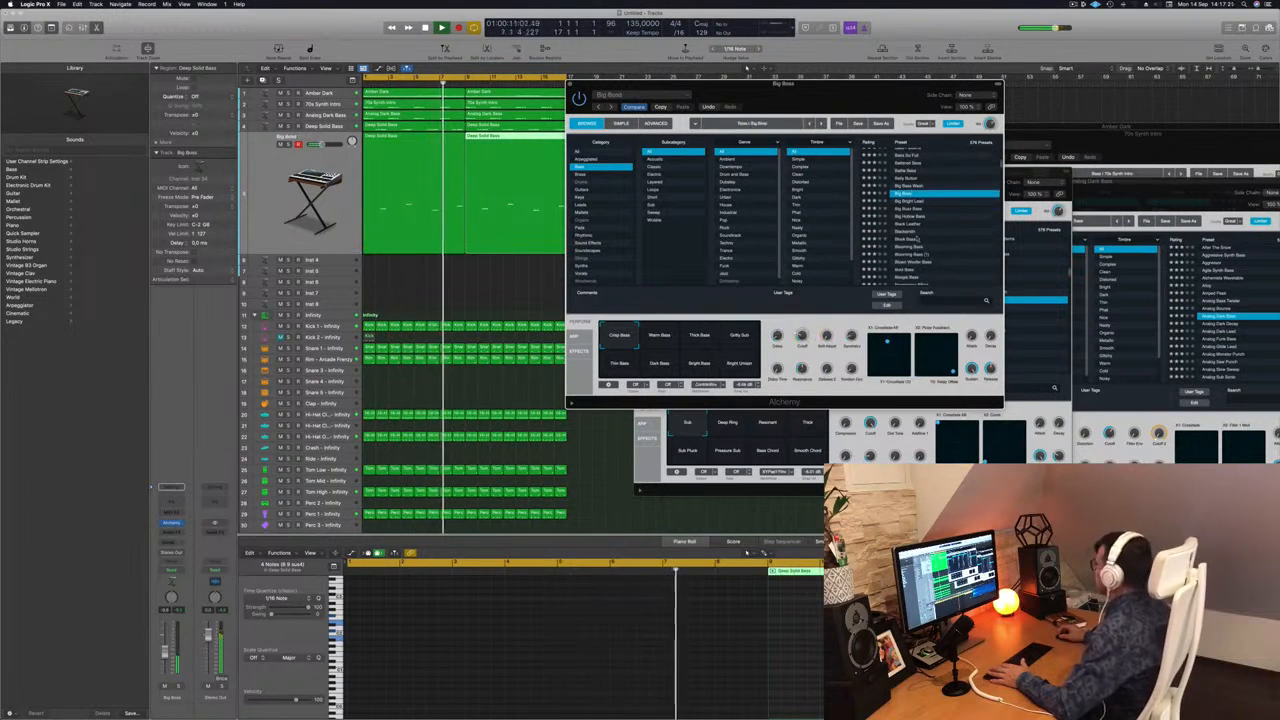
pyautogui.click(906, 225)
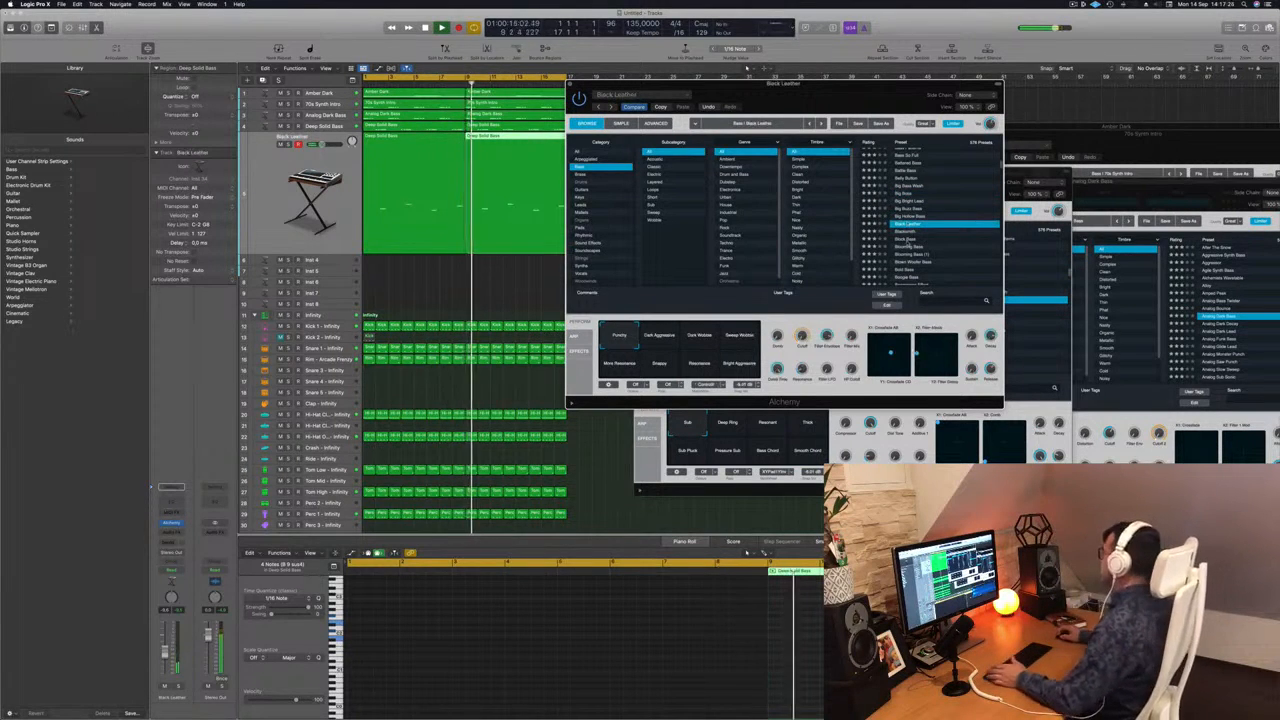
pyautogui.click(906, 240)
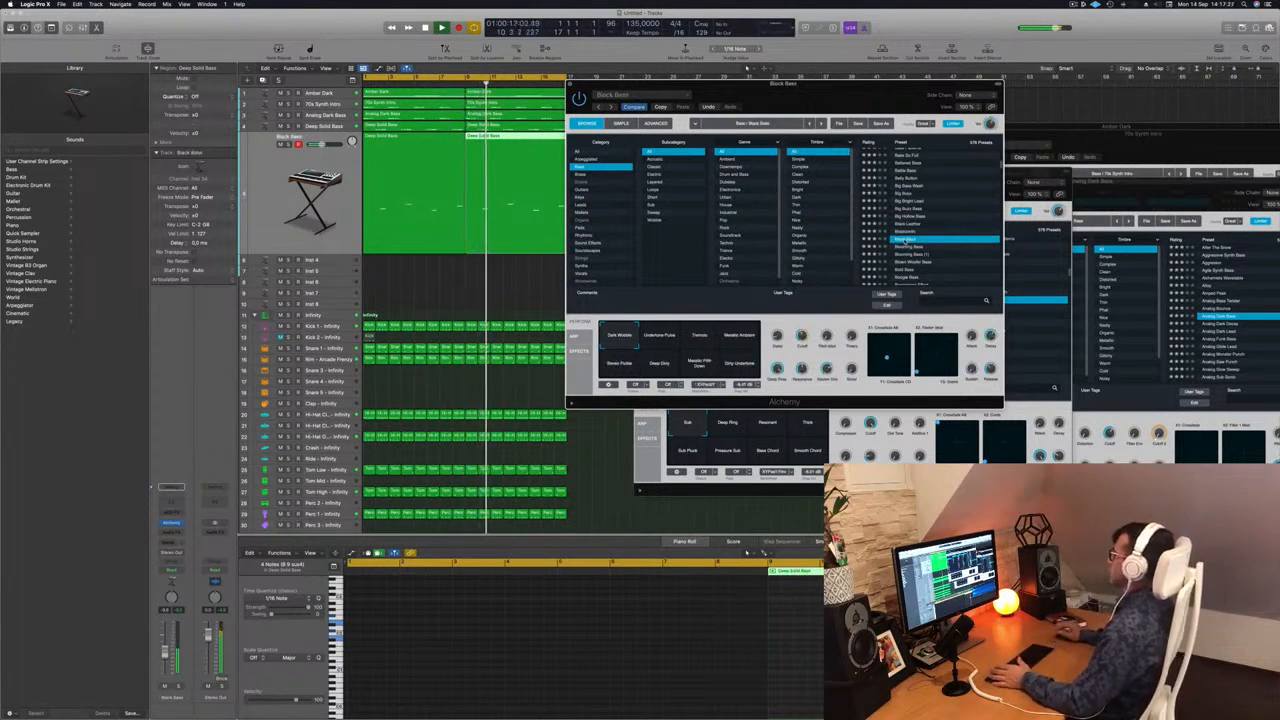
pyautogui.click(908, 256)
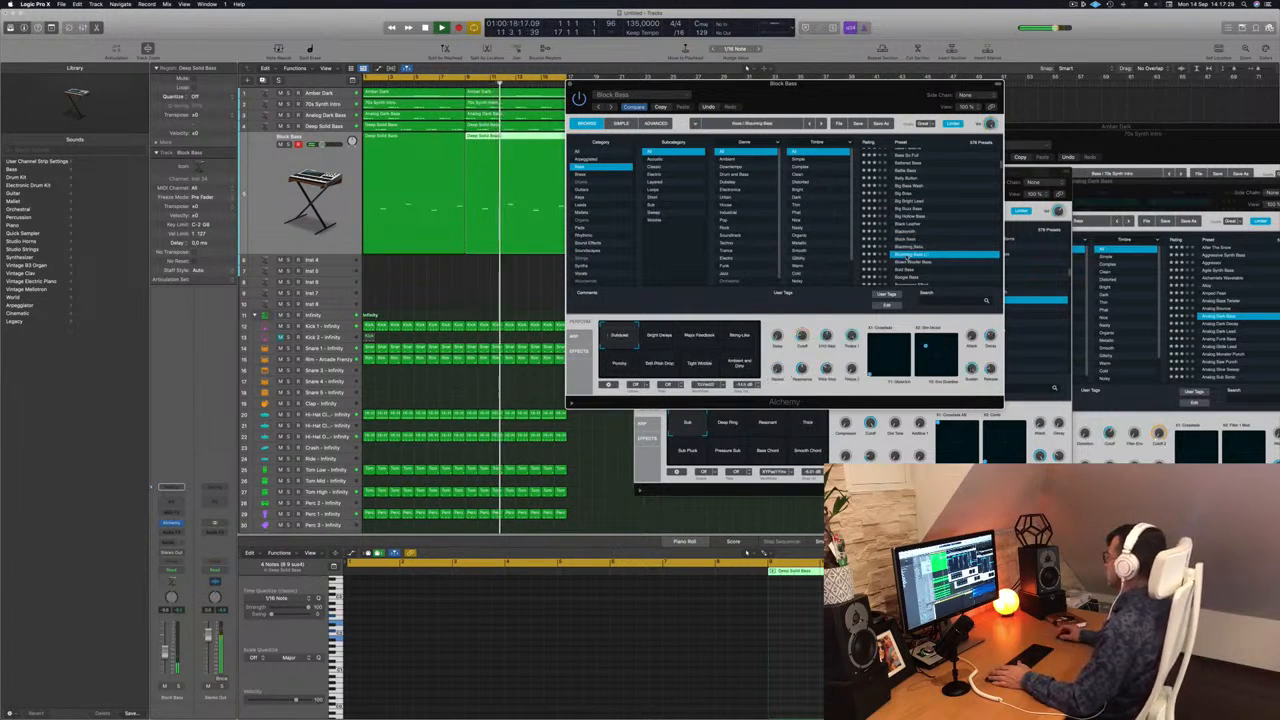
pyautogui.scroll(-2, 943, 222)
pyautogui.scroll(-2, 941, 230)
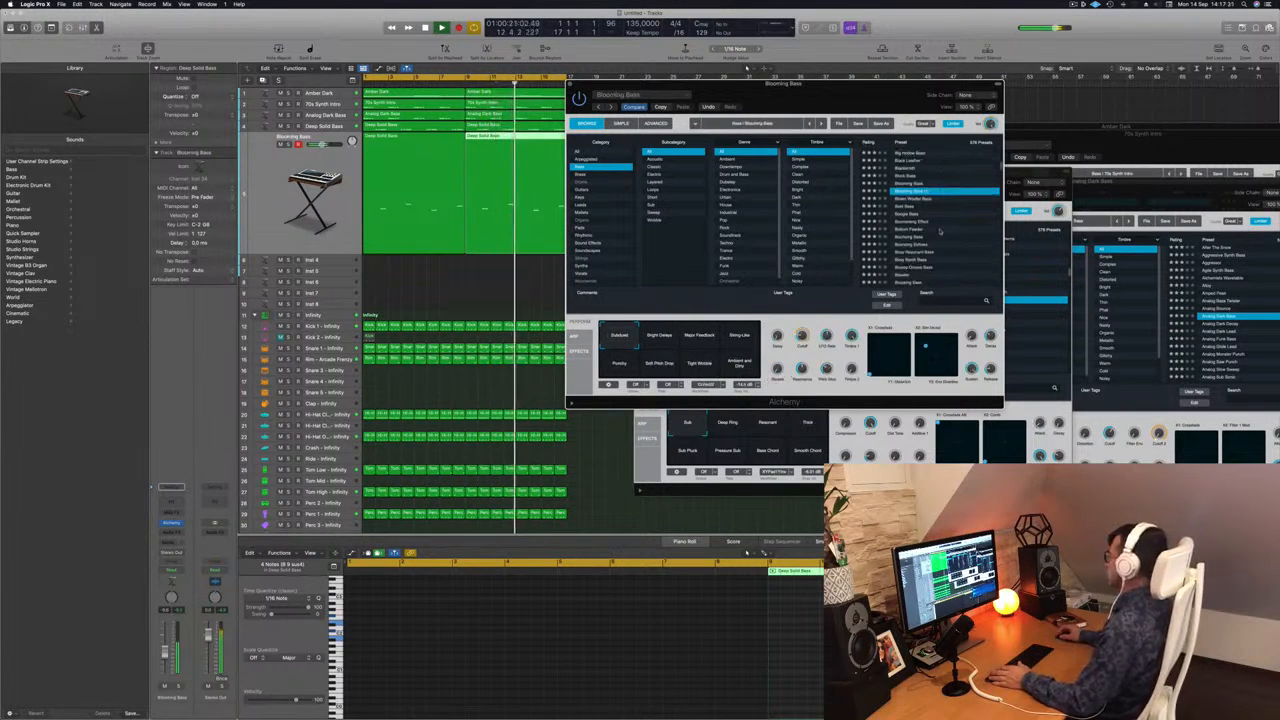
pyautogui.click(917, 229)
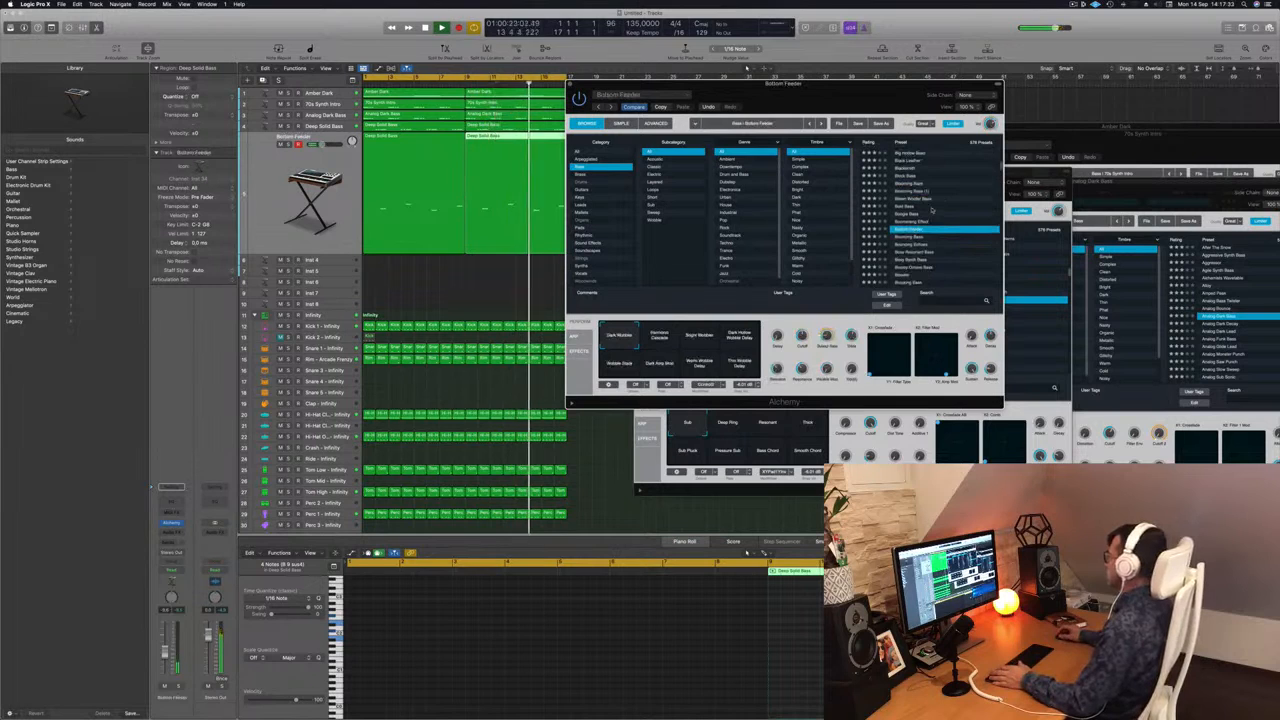
pyautogui.scroll(-2, 940, 230)
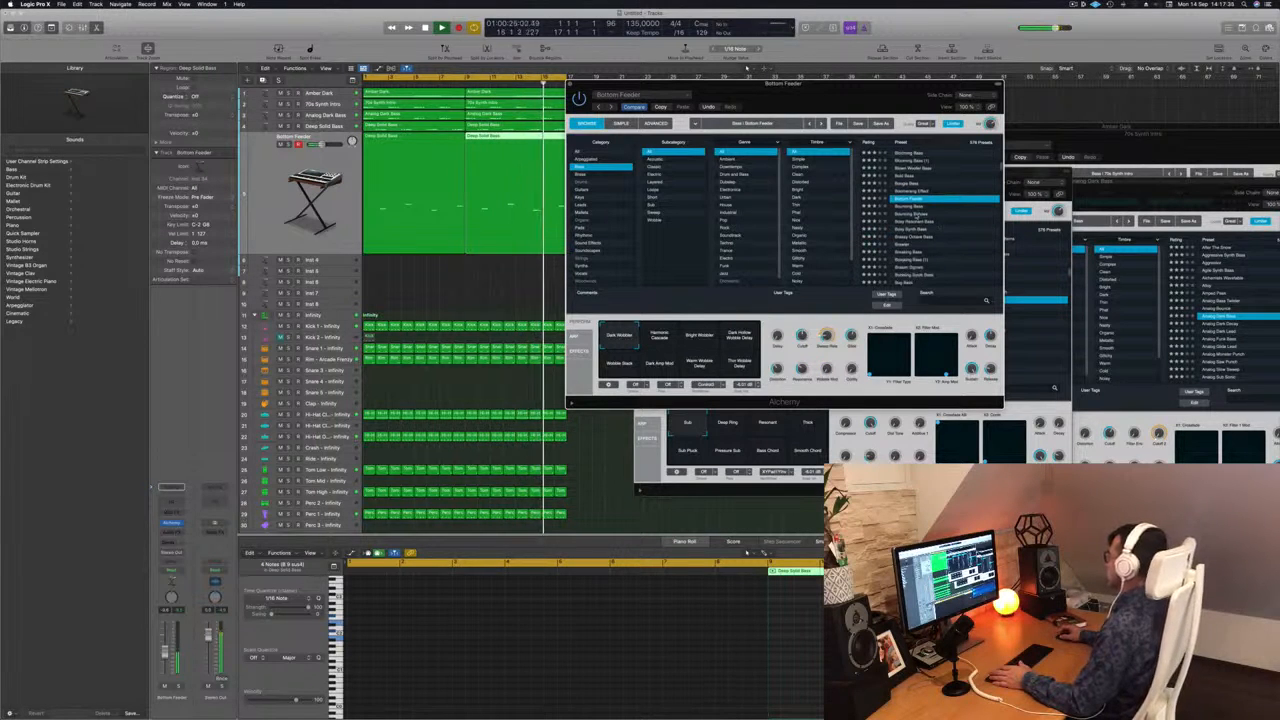
# Audition the Bouncing Echoes, Boxy Resonant Bass, Brawler and Bubbling Synth Bass presets on the duplicated track.
pyautogui.click(915, 215)
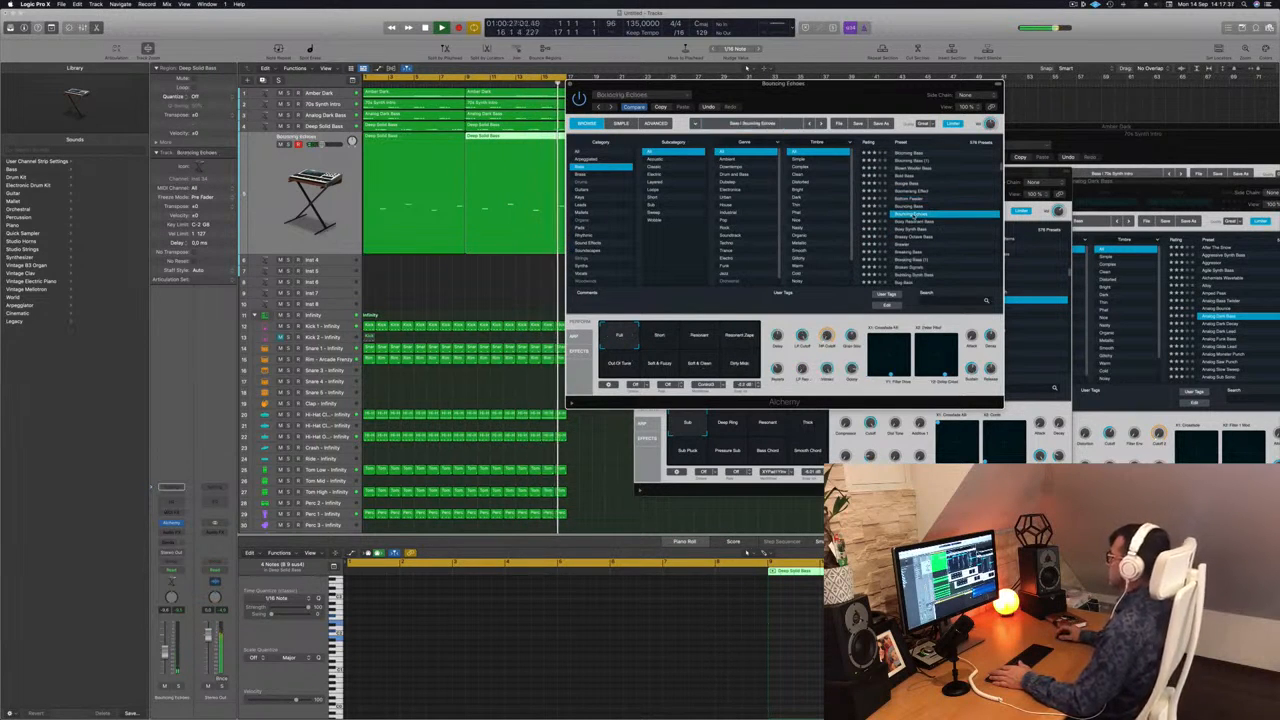
pyautogui.click(915, 222)
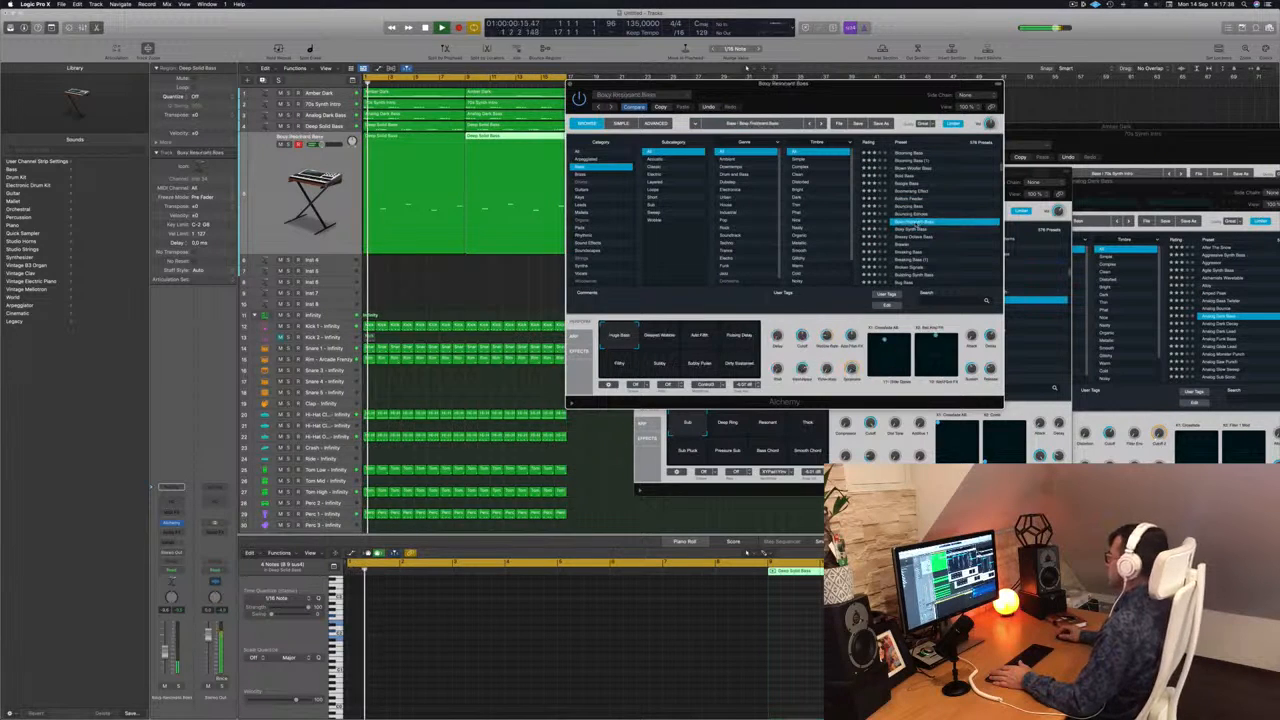
pyautogui.scroll(-1, 914, 230)
pyautogui.click(905, 229)
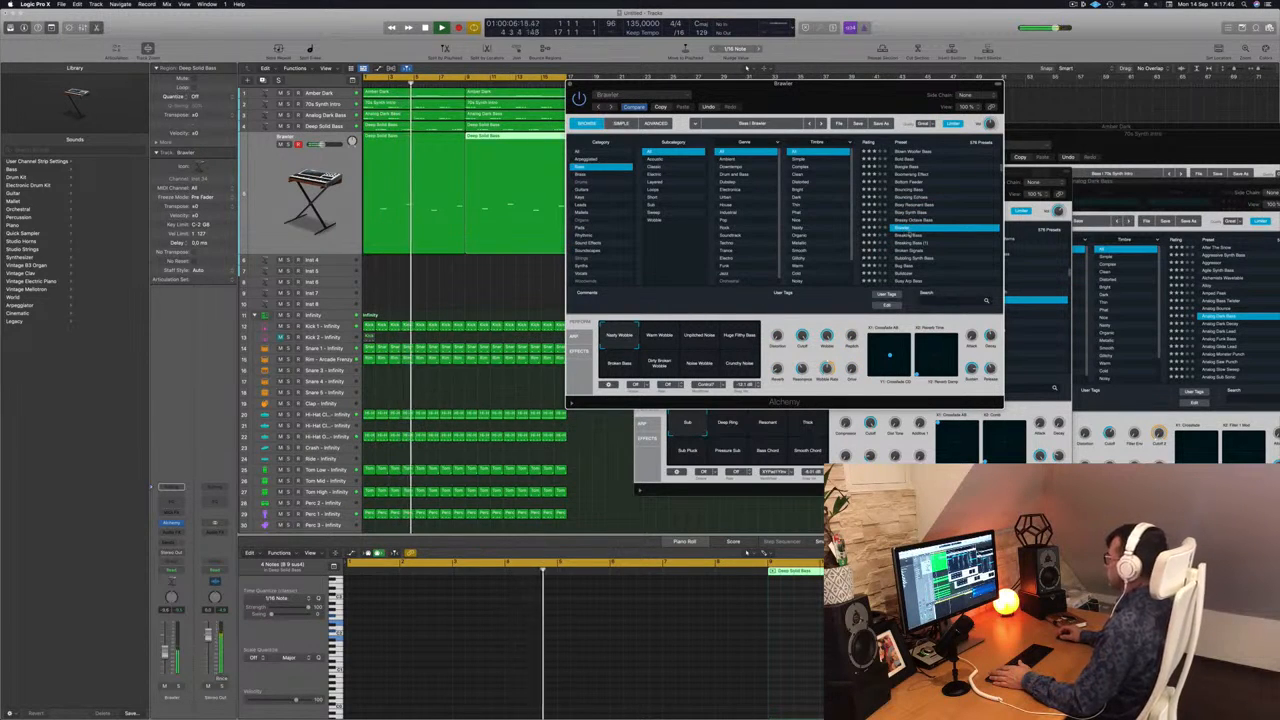
pyautogui.click(912, 259)
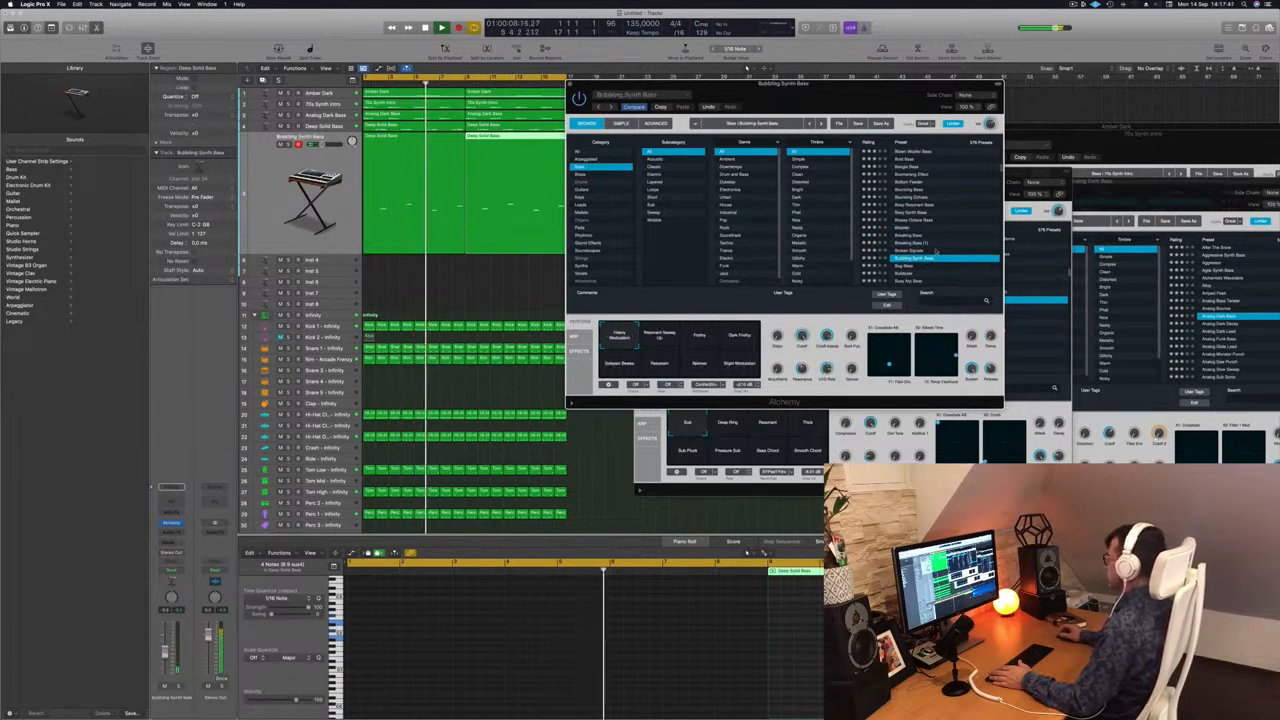
# Audition the Caterpillar, Chaos Glide Bass and Chill Sustain presets on the duplicated track.
pyautogui.scroll(-3, 940, 242)
pyautogui.click(903, 245)
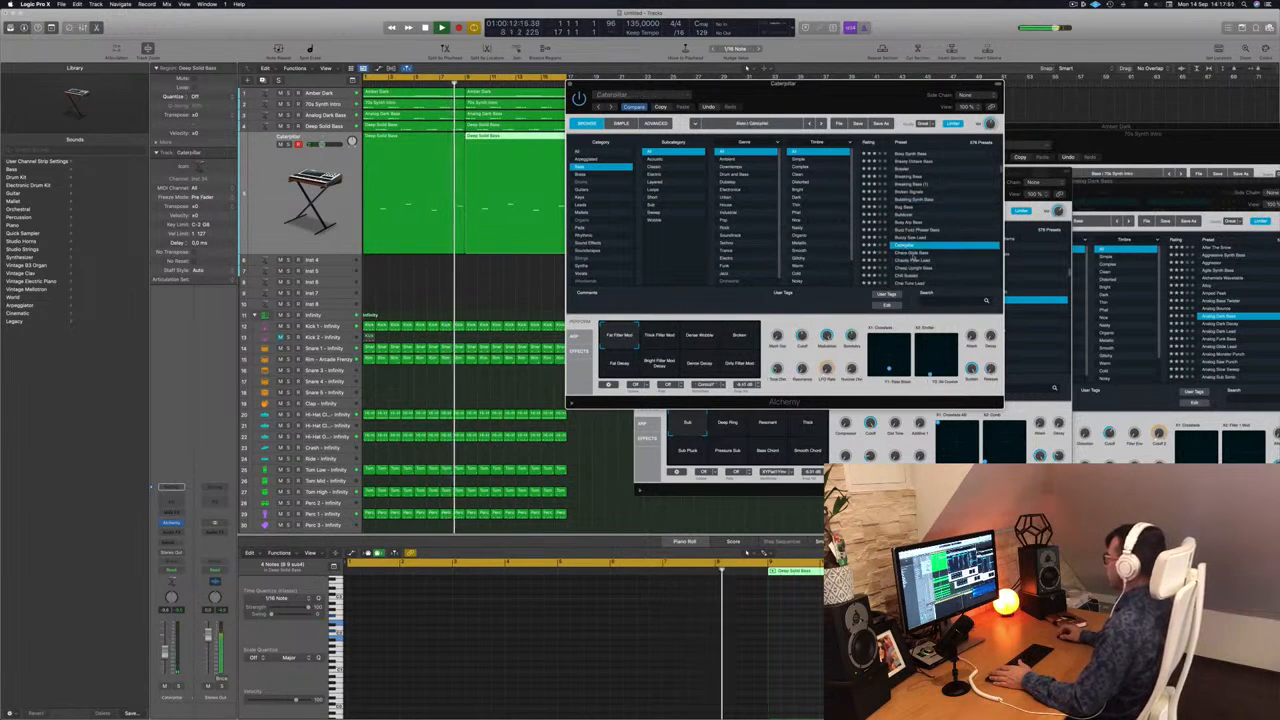
pyautogui.press('Down')
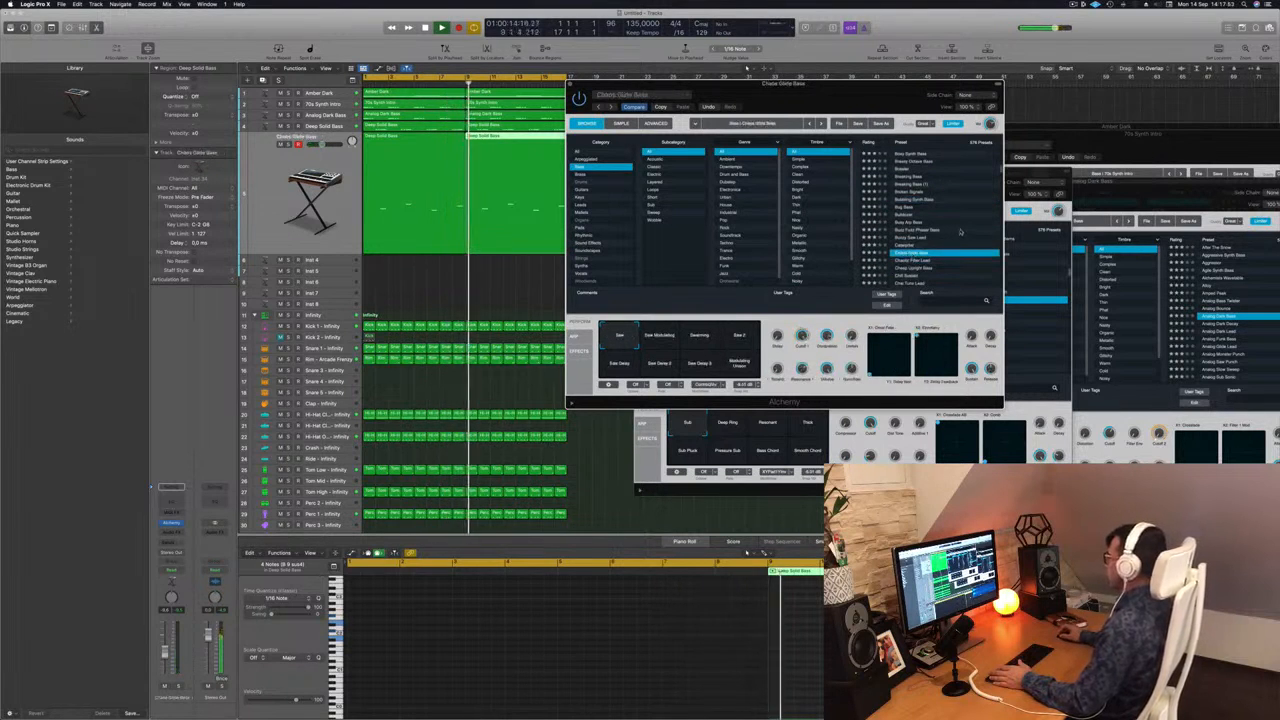
pyautogui.scroll(-1, 955, 224)
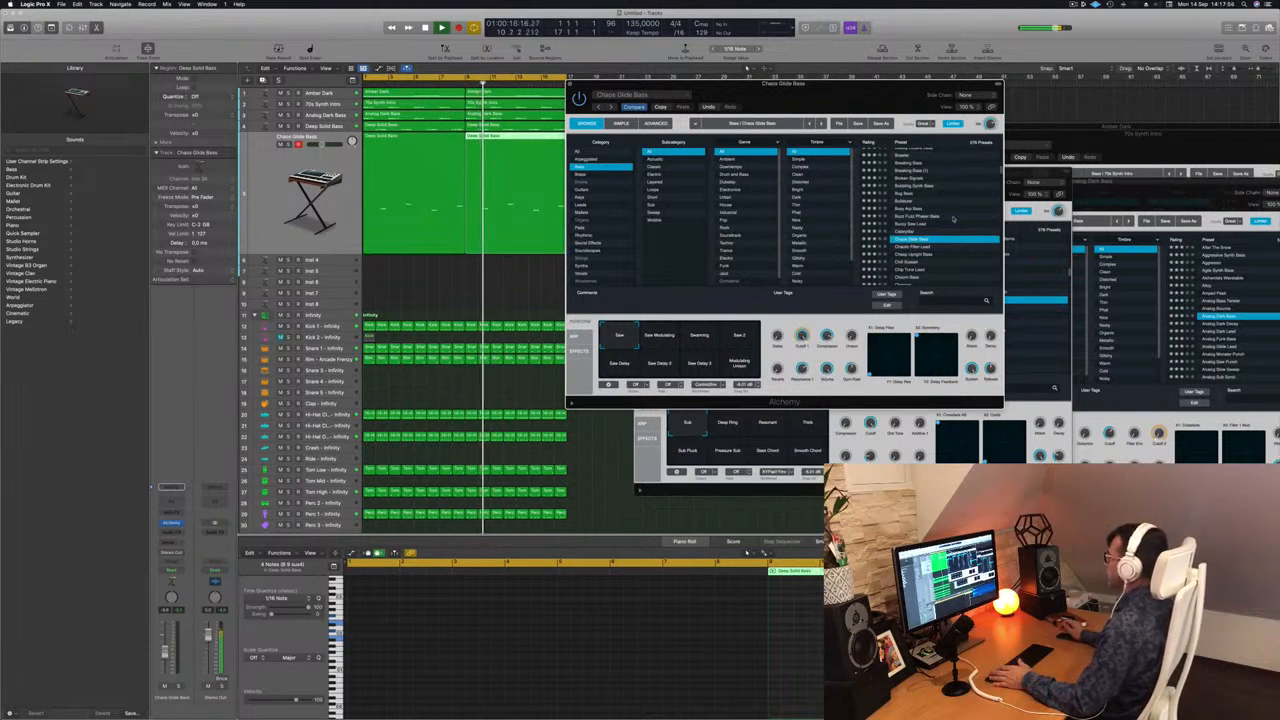
pyautogui.click(912, 262)
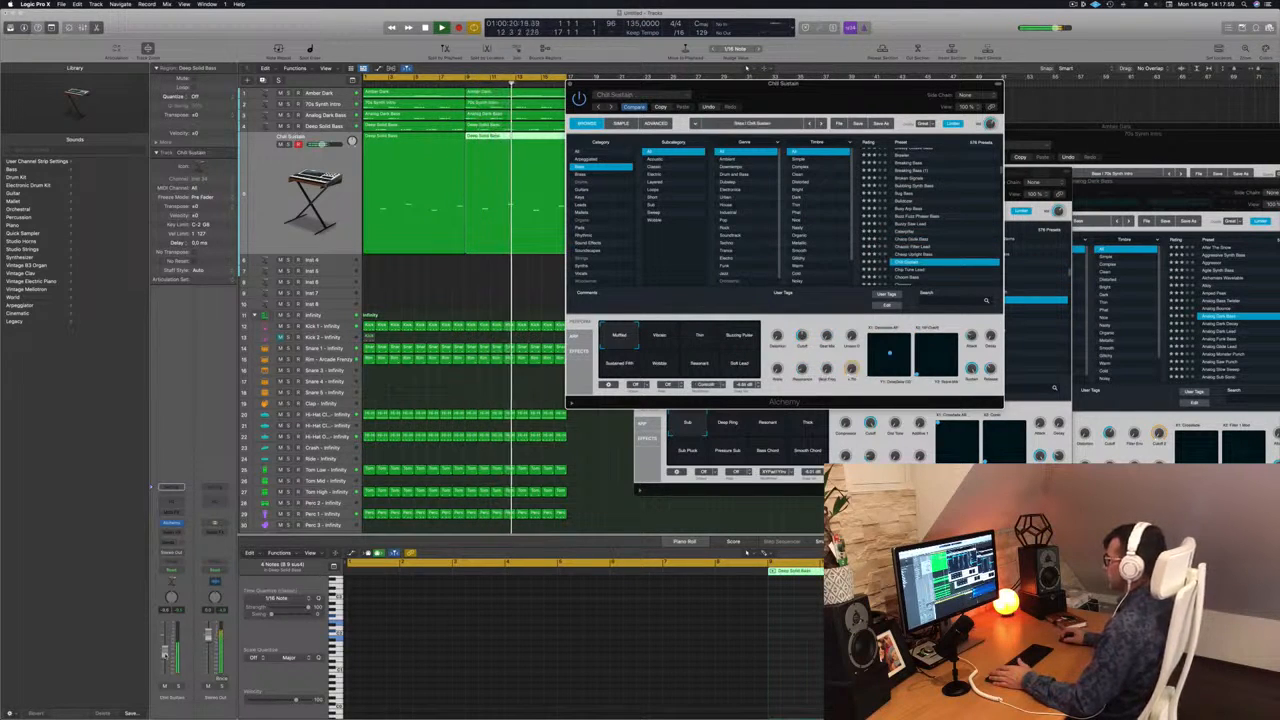
# Load the Chip Tune Lead preset on the duplicated track and lower the track's volume slightly.
pyautogui.moveTo(165, 655); pyautogui.dragTo(165, 657)
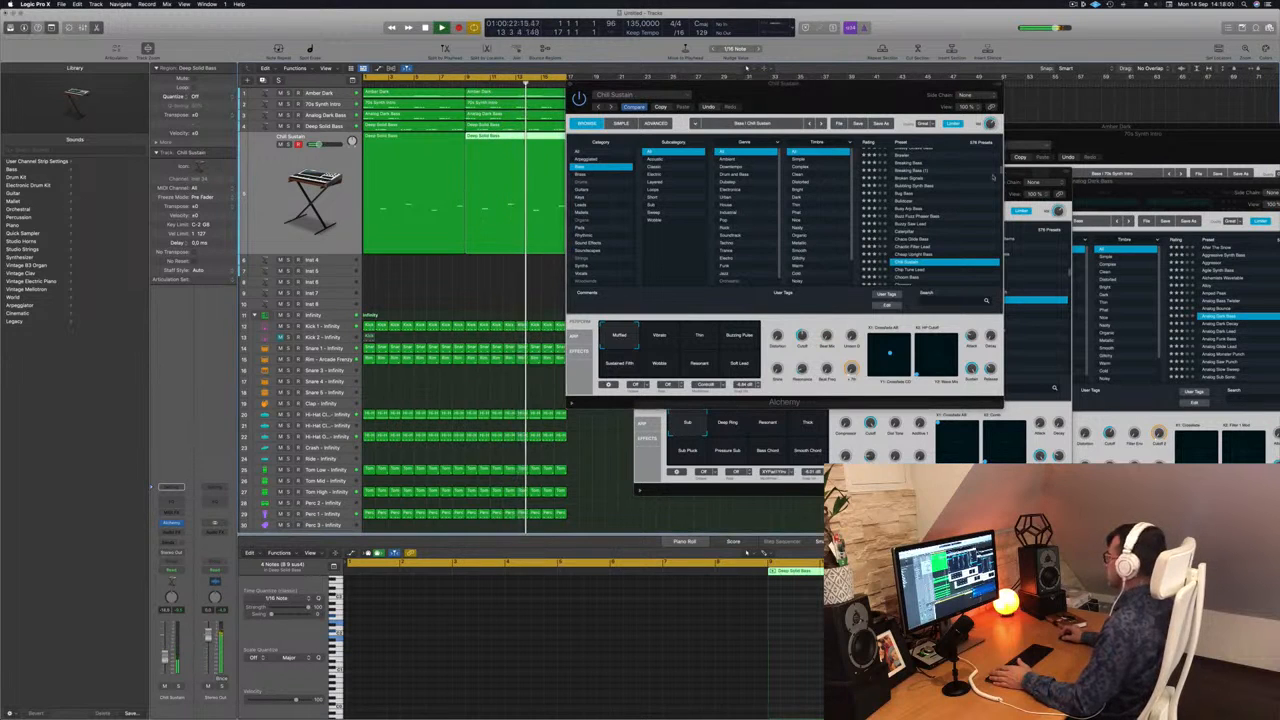
pyautogui.scroll(-4, 927, 195)
pyautogui.click(924, 191)
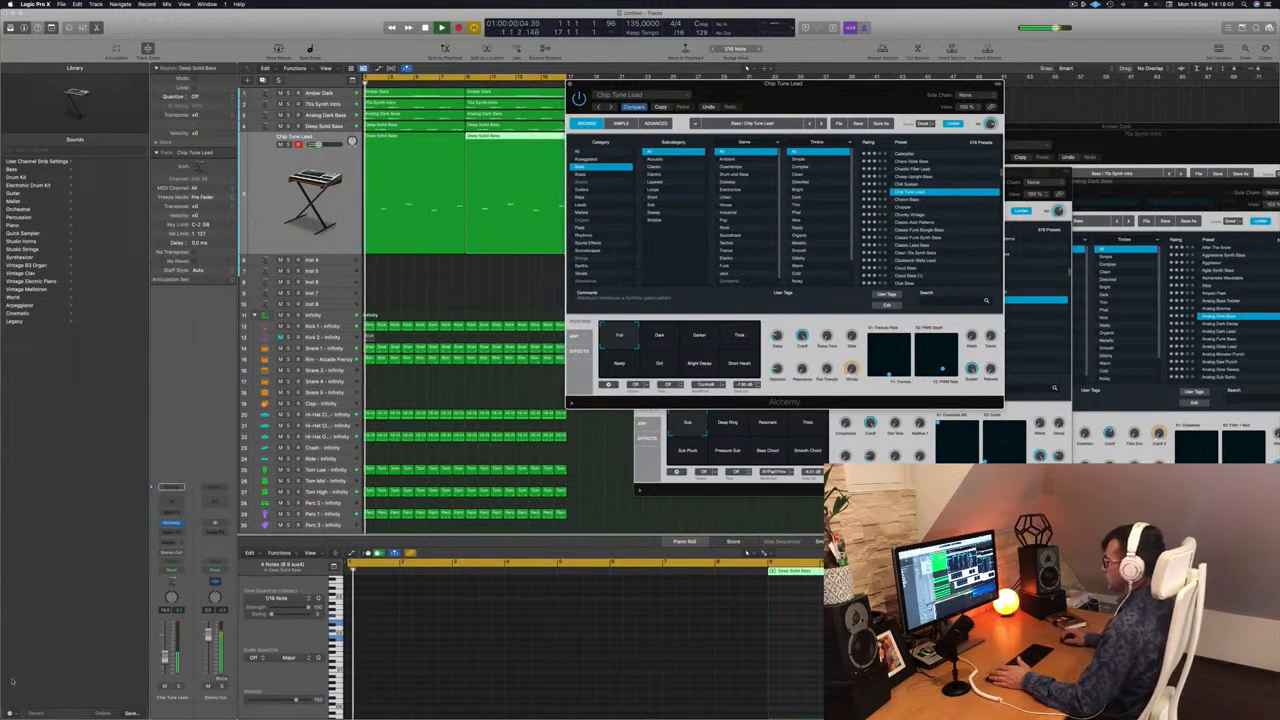
pyautogui.moveTo(165, 657); pyautogui.dragTo(165, 659)
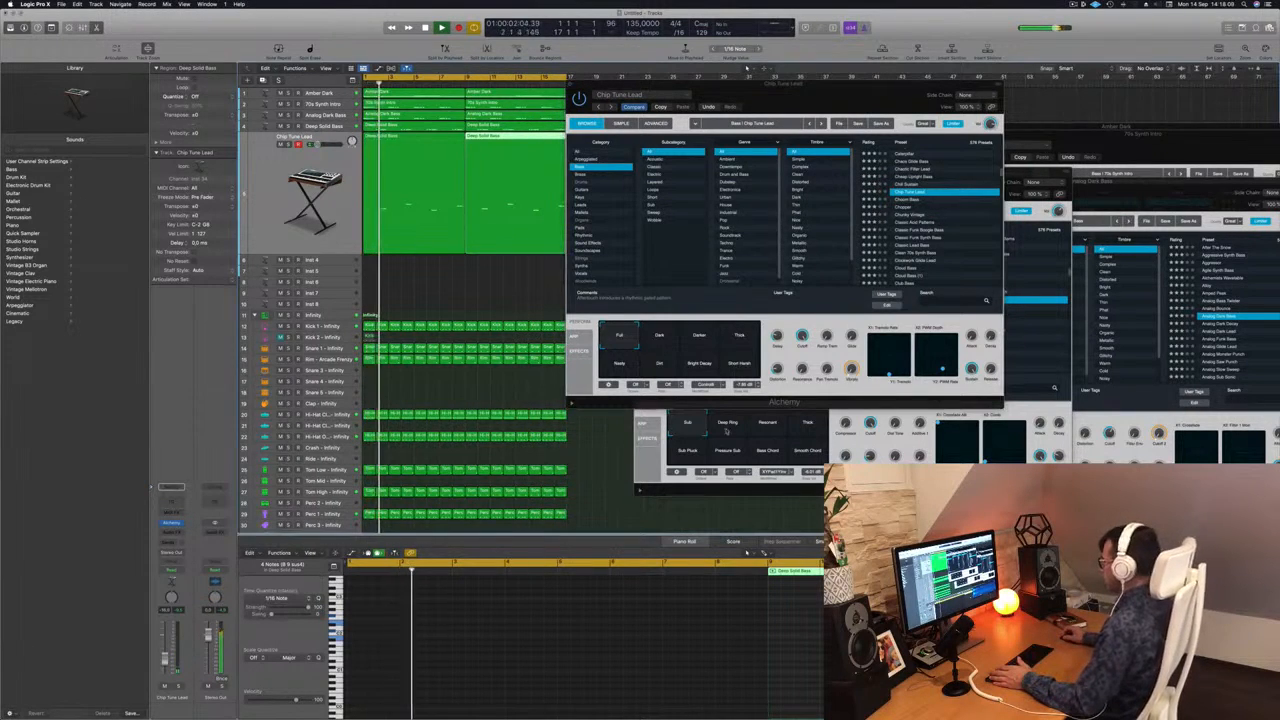
# Separate the overlapping Deep Solid Bass and Chip Tune Lead windows, and try Chip Tune Lead's Dark variation before choosing Darker.
pyautogui.click(727, 431)
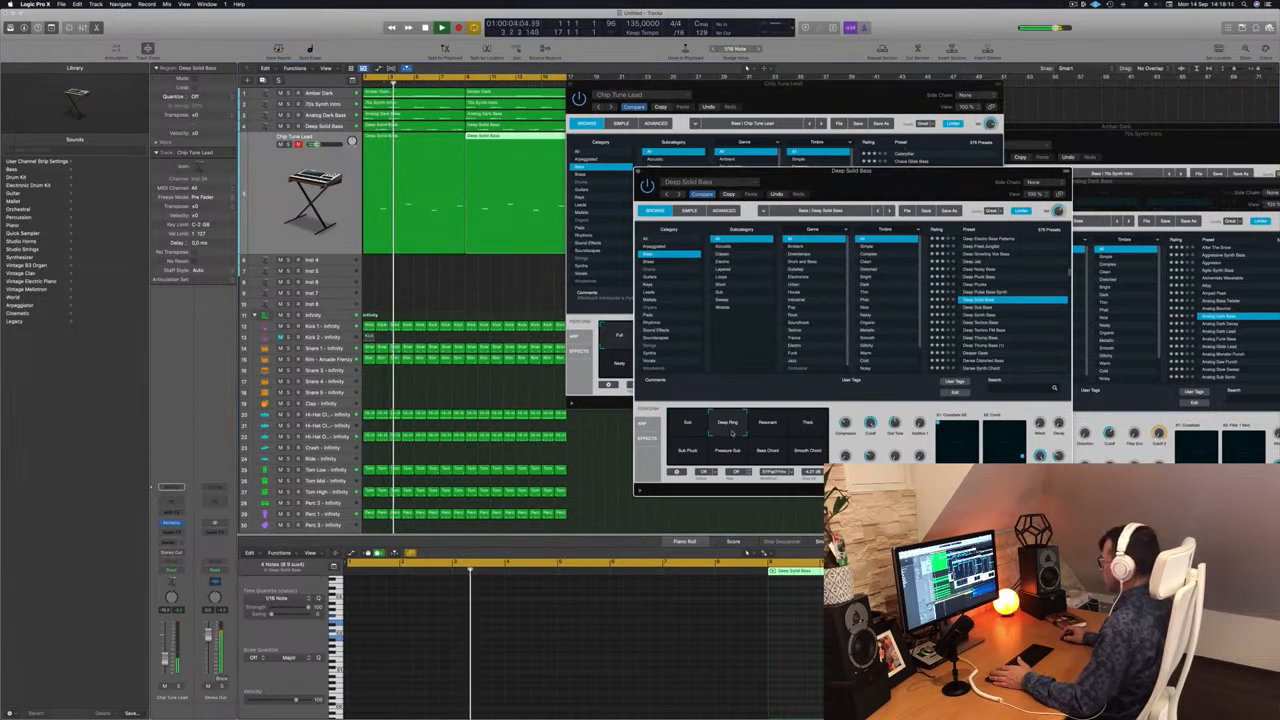
pyautogui.moveTo(855, 185); pyautogui.dragTo(1155, 185)
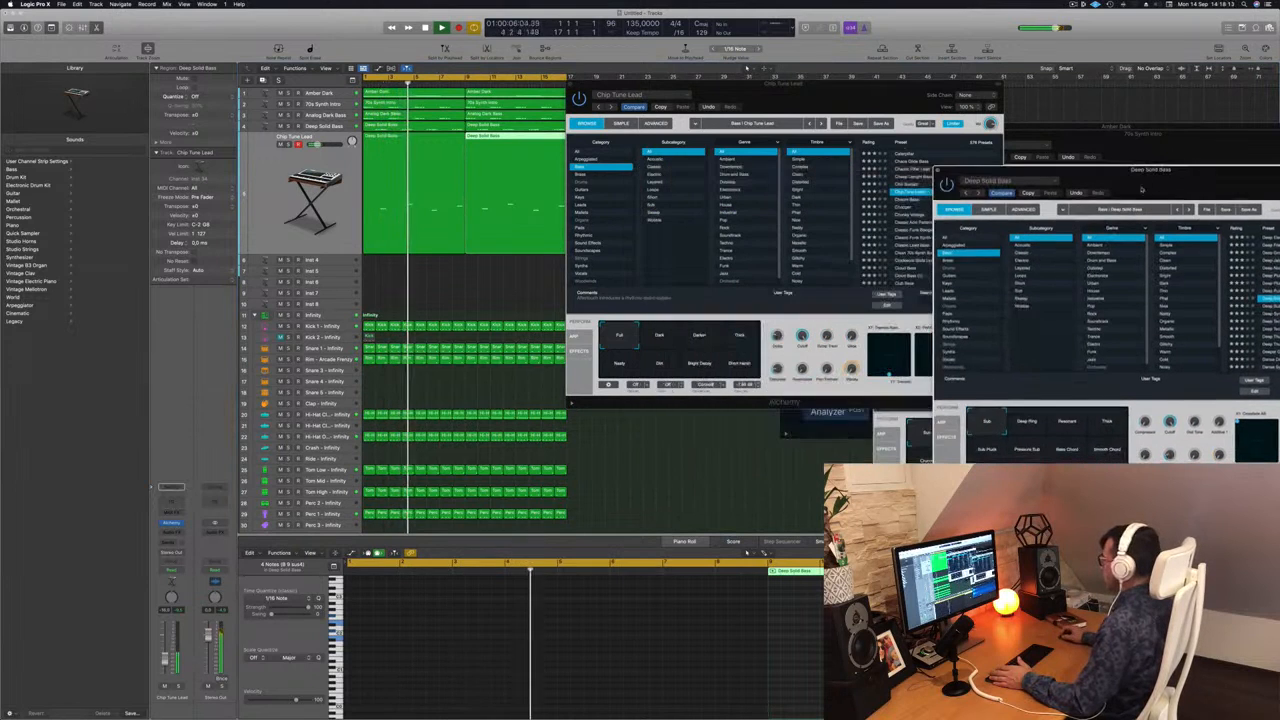
pyautogui.click(648, 340)
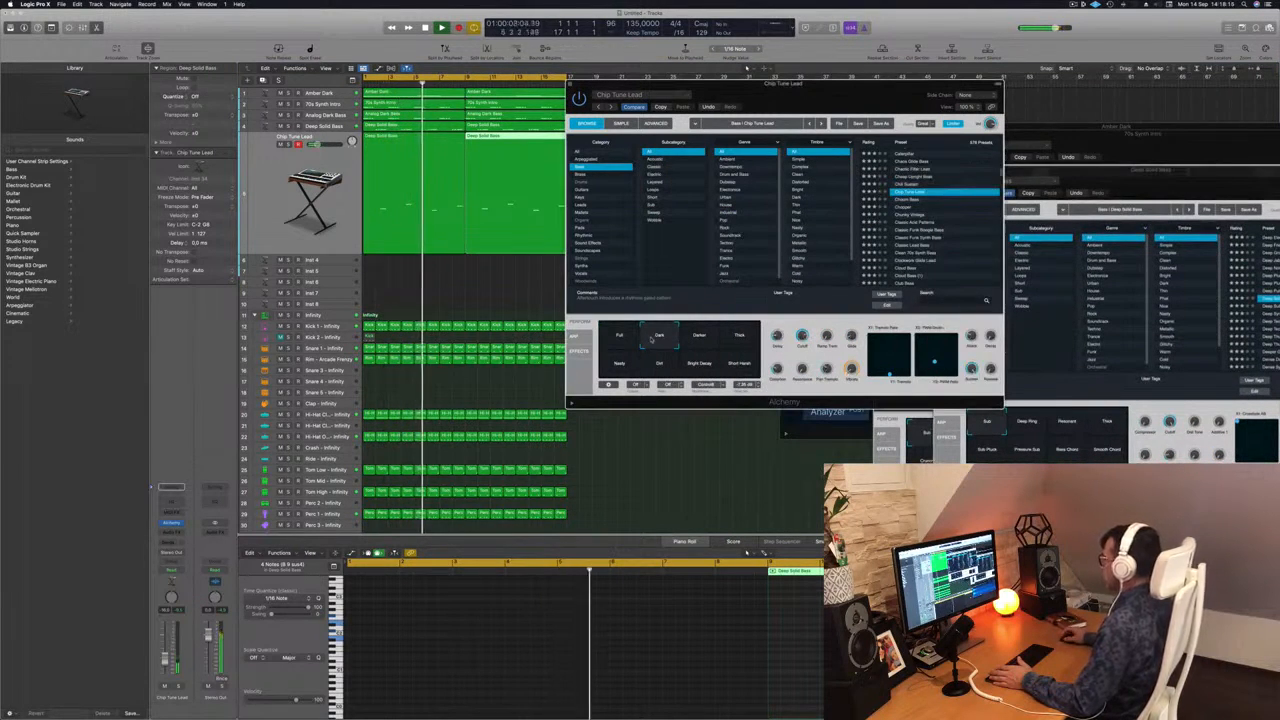
pyautogui.click(703, 338)
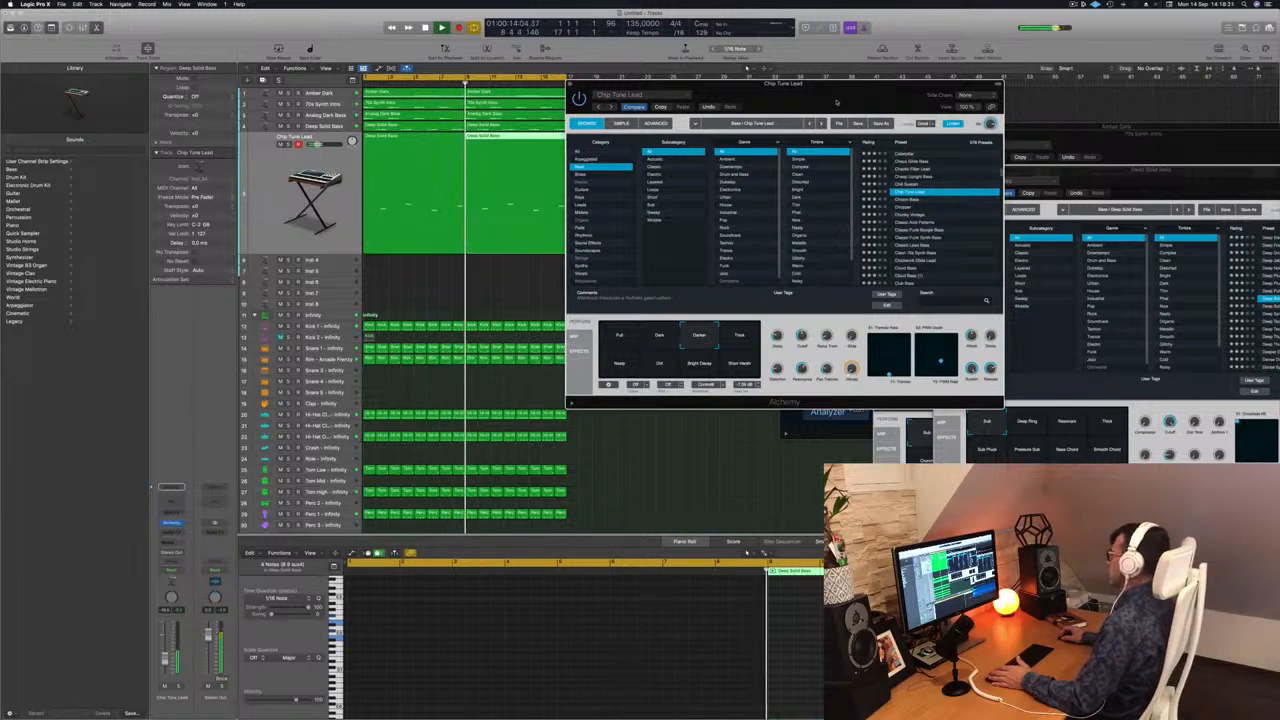
pyautogui.moveTo(831, 97); pyautogui.dragTo(703, 94)
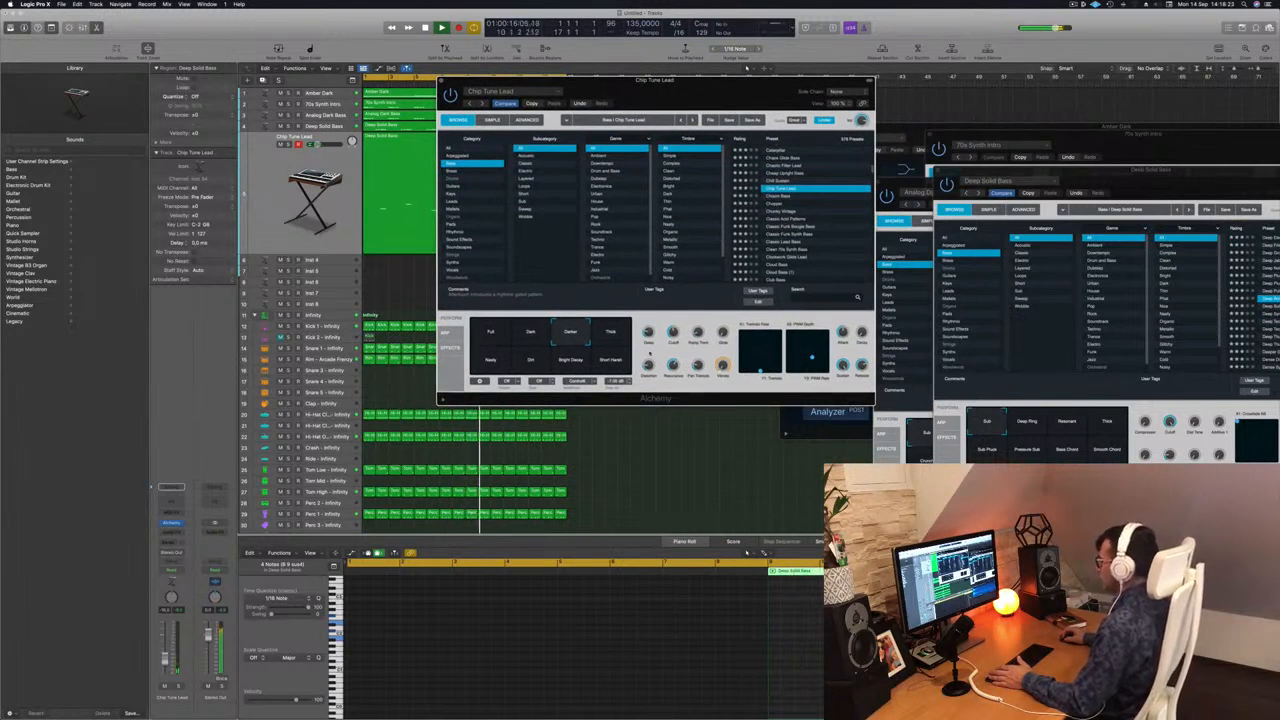
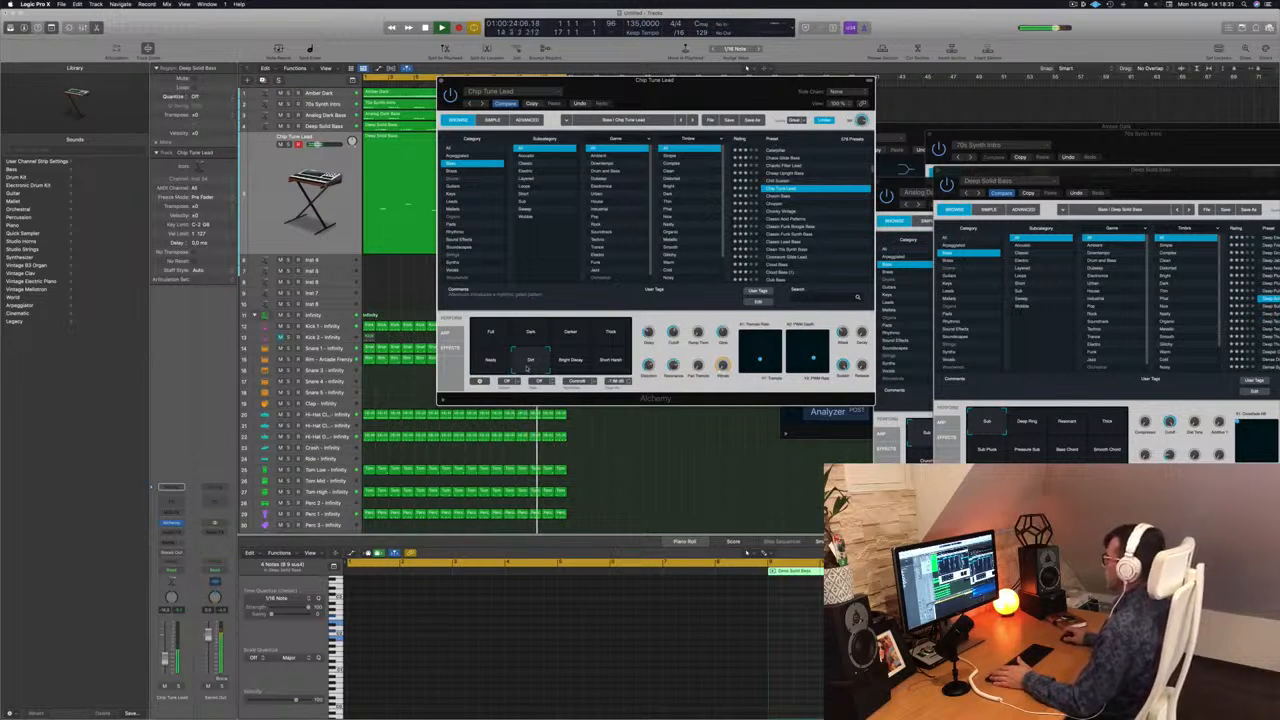
# Try Chip Tune Lead's Bright Decay variation, choose the Full variation instead, and close the instrument window.
pyautogui.click(573, 366)
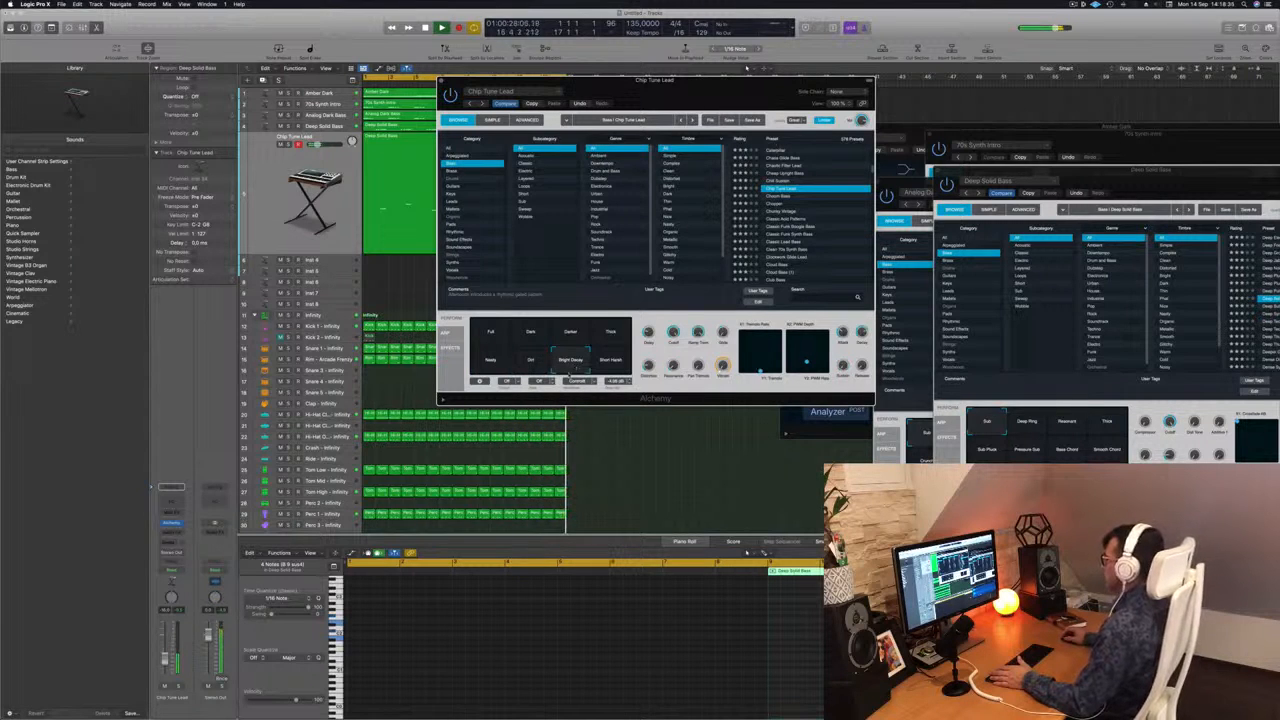
pyautogui.click(491, 337)
pyautogui.moveTo(689, 81); pyautogui.dragTo(707, 82)
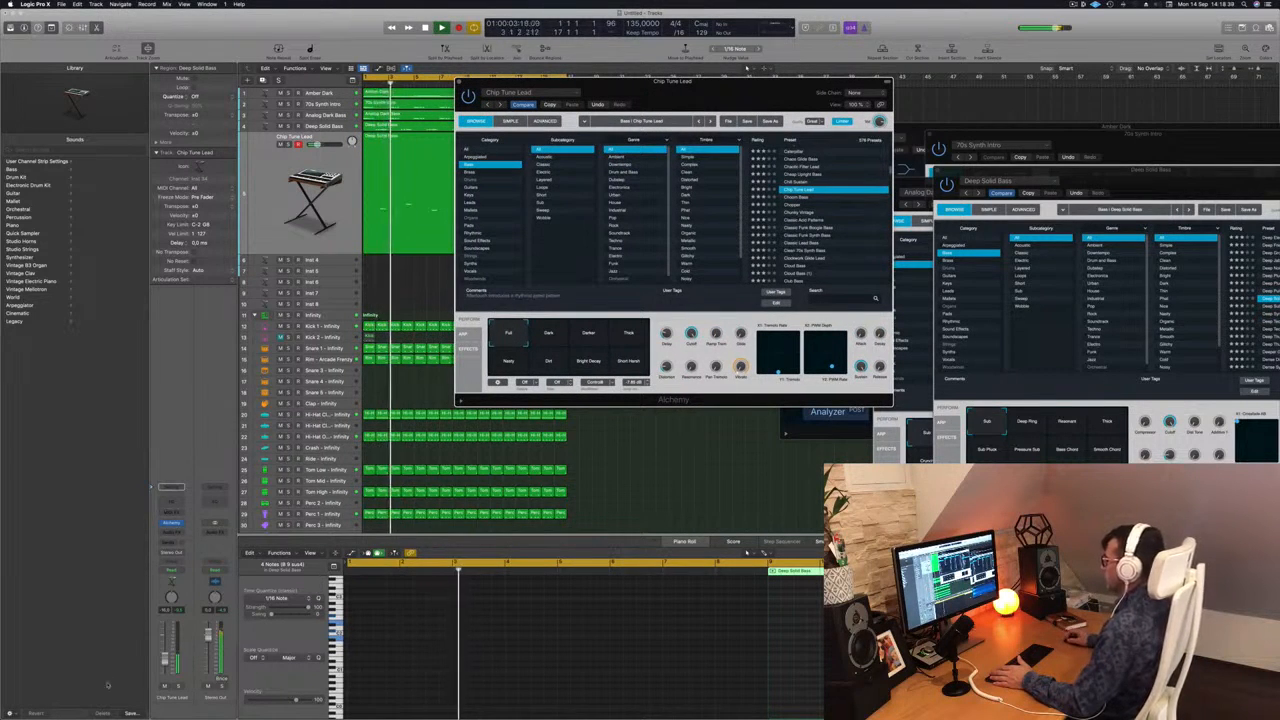
pyautogui.click(460, 82)
# Add a Channel EQ to the Chip Tune Lead track, pull its high-cut band down into the midrange, and play the result from the start.
pyautogui.click(191, 479)
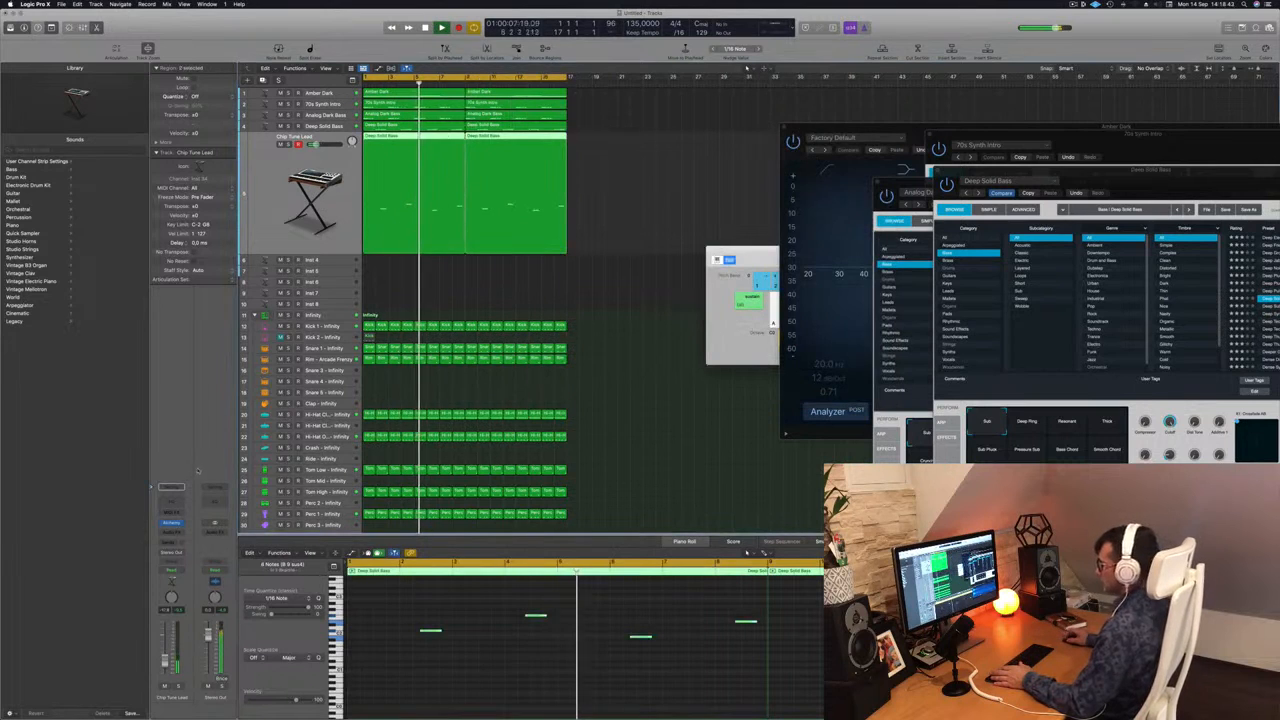
pyautogui.click(174, 487)
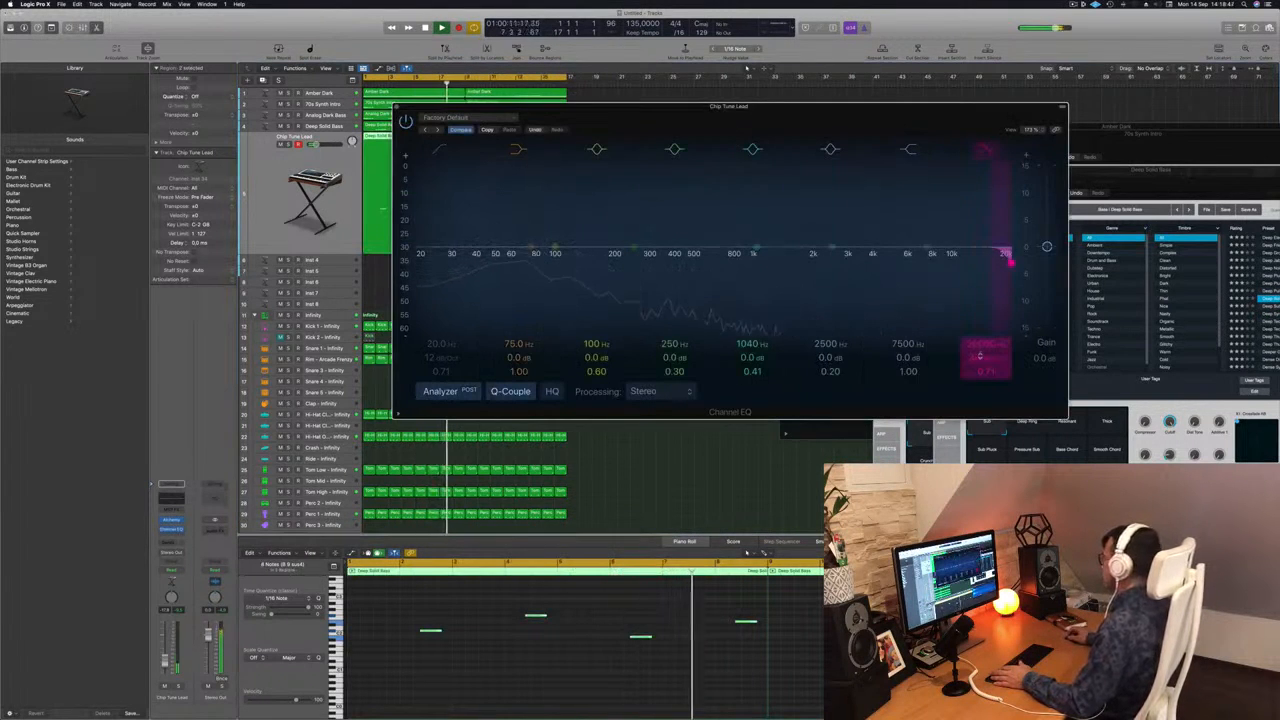
pyautogui.moveTo(1010, 262); pyautogui.dragTo(742, 250)
pyautogui.click(397, 107)
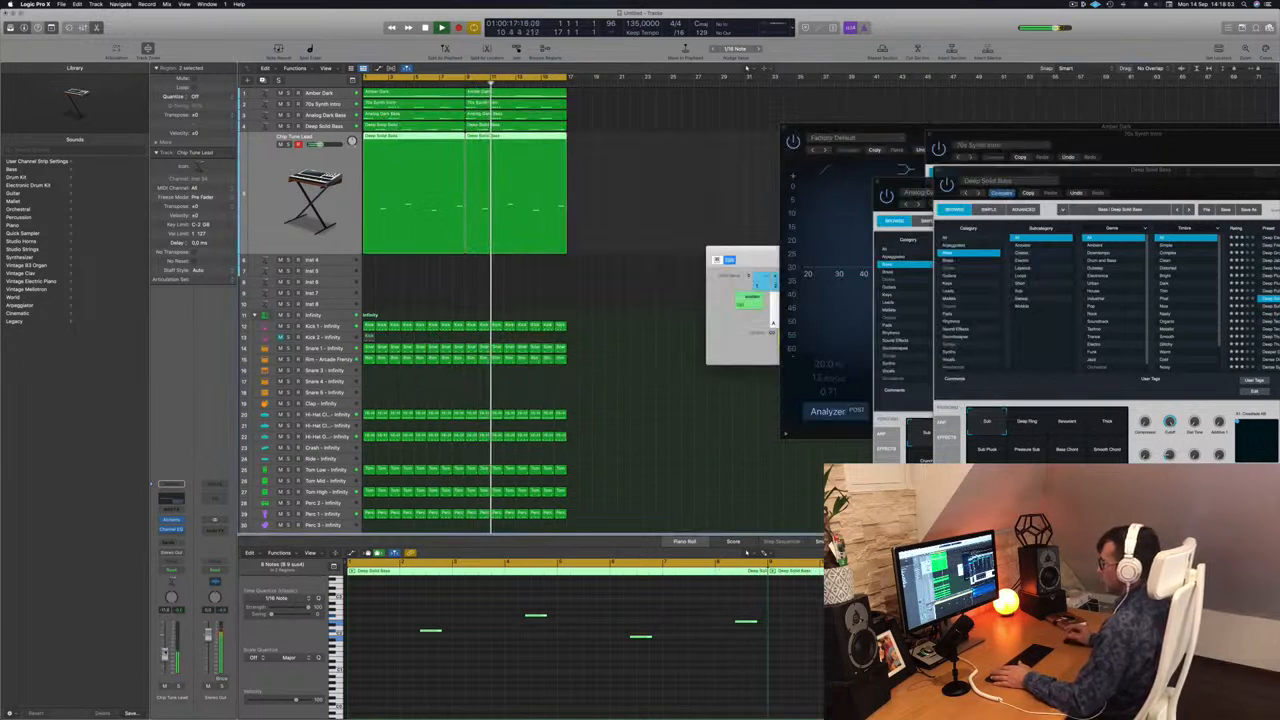
pyautogui.click(620, 186)
pyautogui.press('Return')
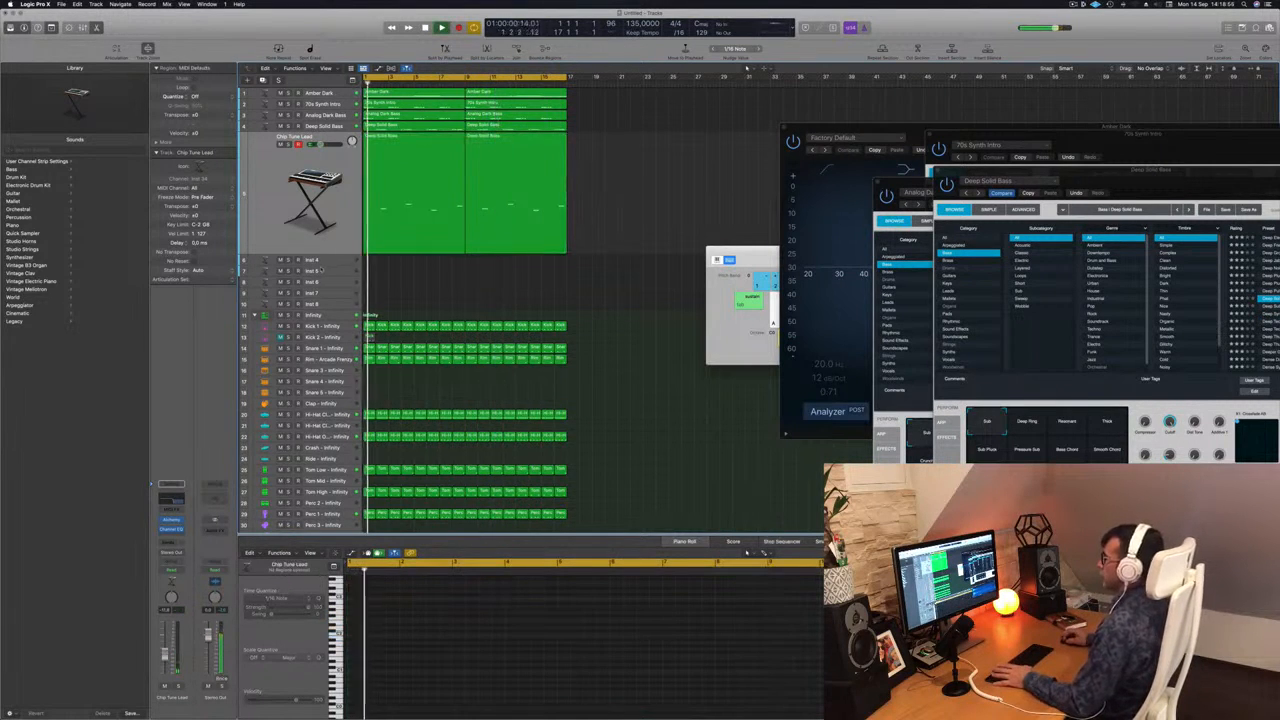
# Copy both Amber Dark regions onto the empty Inst 4 track, aligned with the originals.
pyautogui.click(329, 262)
pyautogui.moveTo(410, 93); pyautogui.dragTo(518, 155)
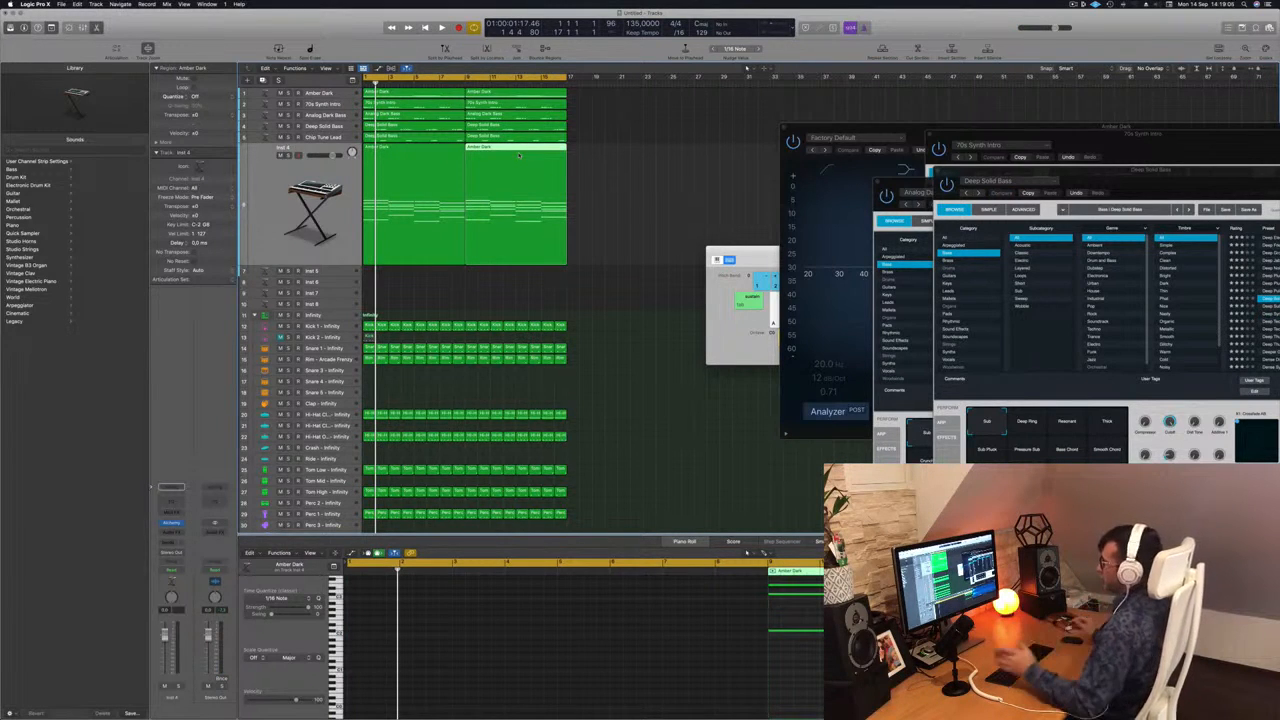
pyautogui.click(343, 182)
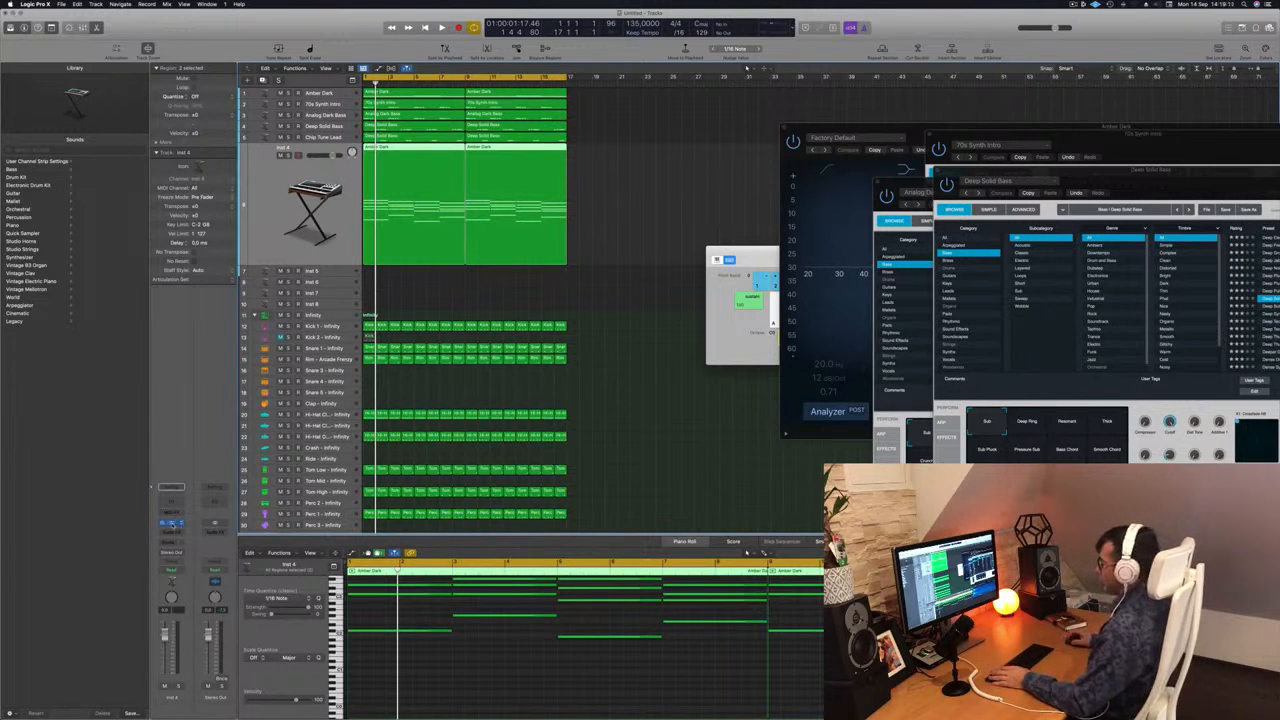
# Load Alchemy's 1970s Analog Arp preset on the Inst 4 track, lower the track's volume, and play the beat.
pyautogui.moveTo(710, 115); pyautogui.dragTo(789, 123)
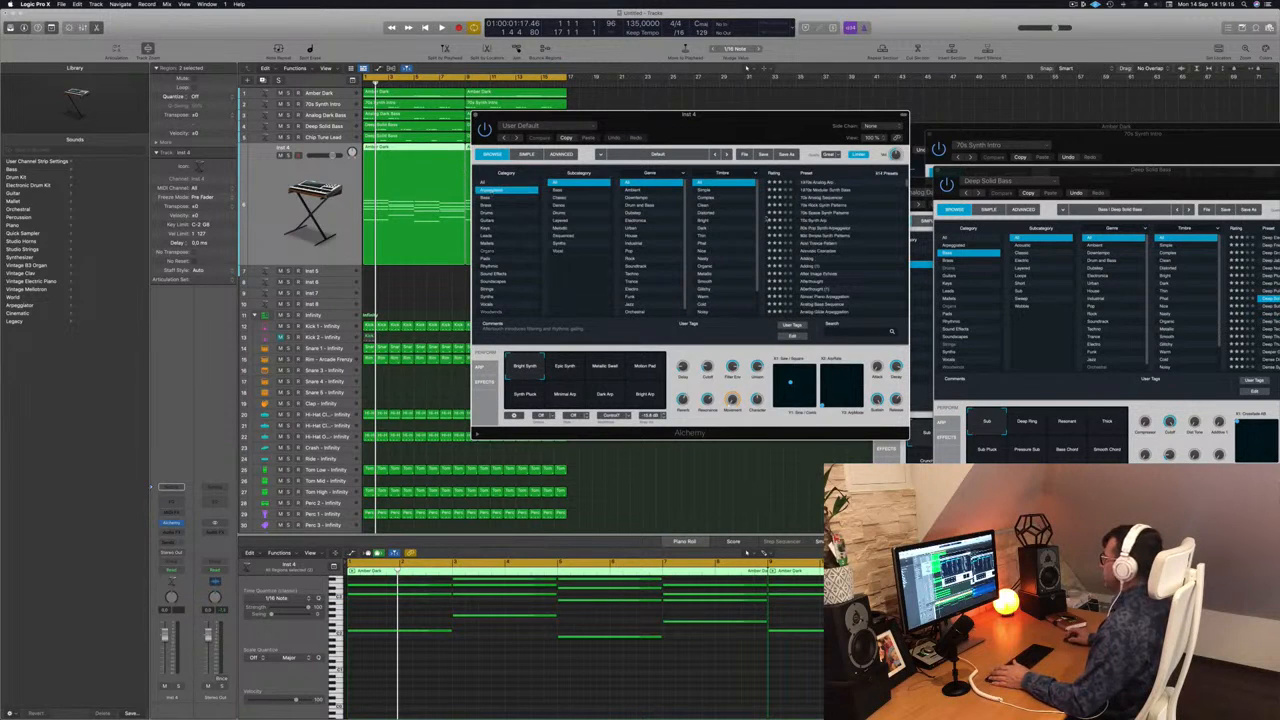
pyautogui.click(818, 182)
pyautogui.moveTo(785, 115); pyautogui.dragTo(985, 99)
pyautogui.click(167, 531)
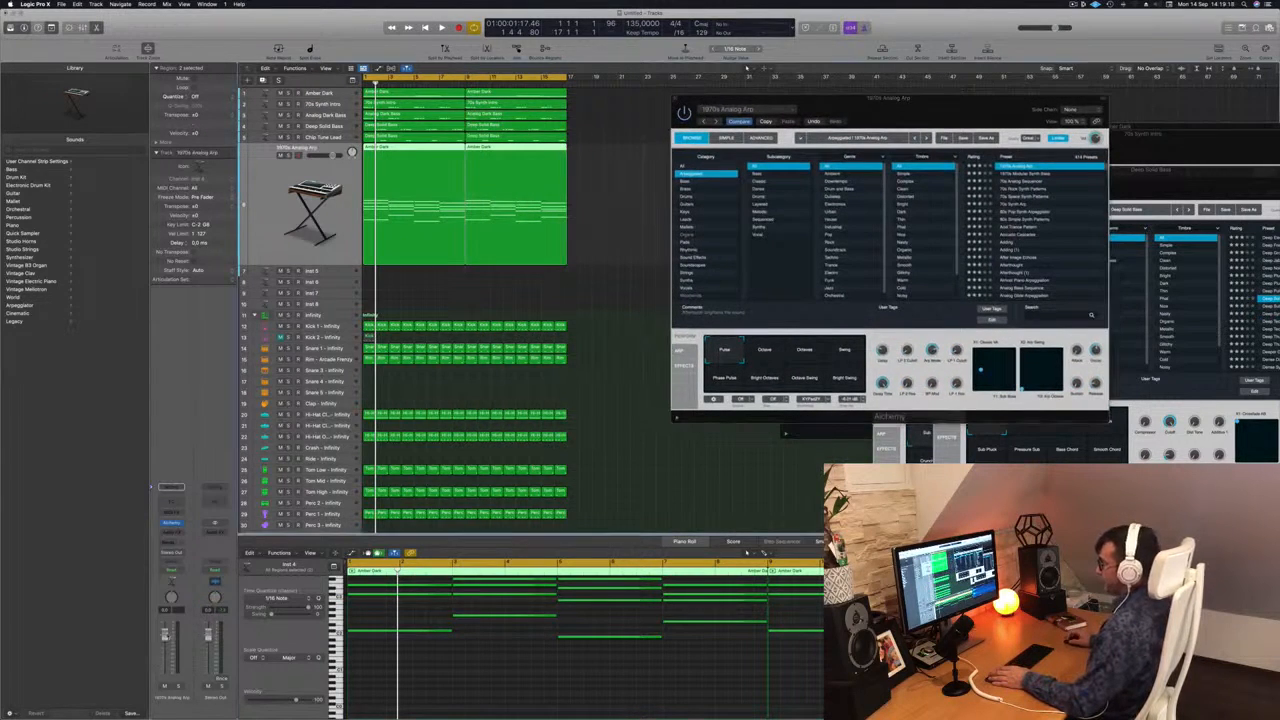
pyautogui.press('space')
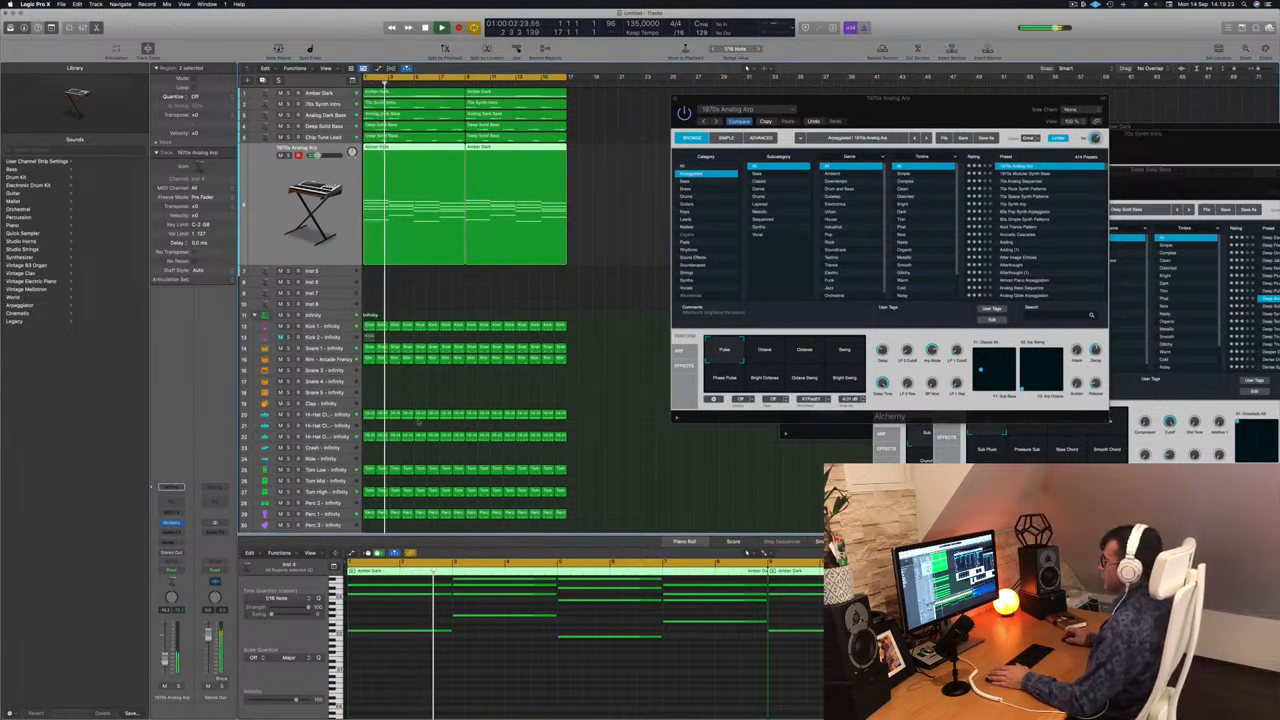
# Transpose all notes in the copied Amber Dark regions down one octave and replay them from the start.
pyautogui.moveTo(606, 175); pyautogui.dragTo(435, 204)
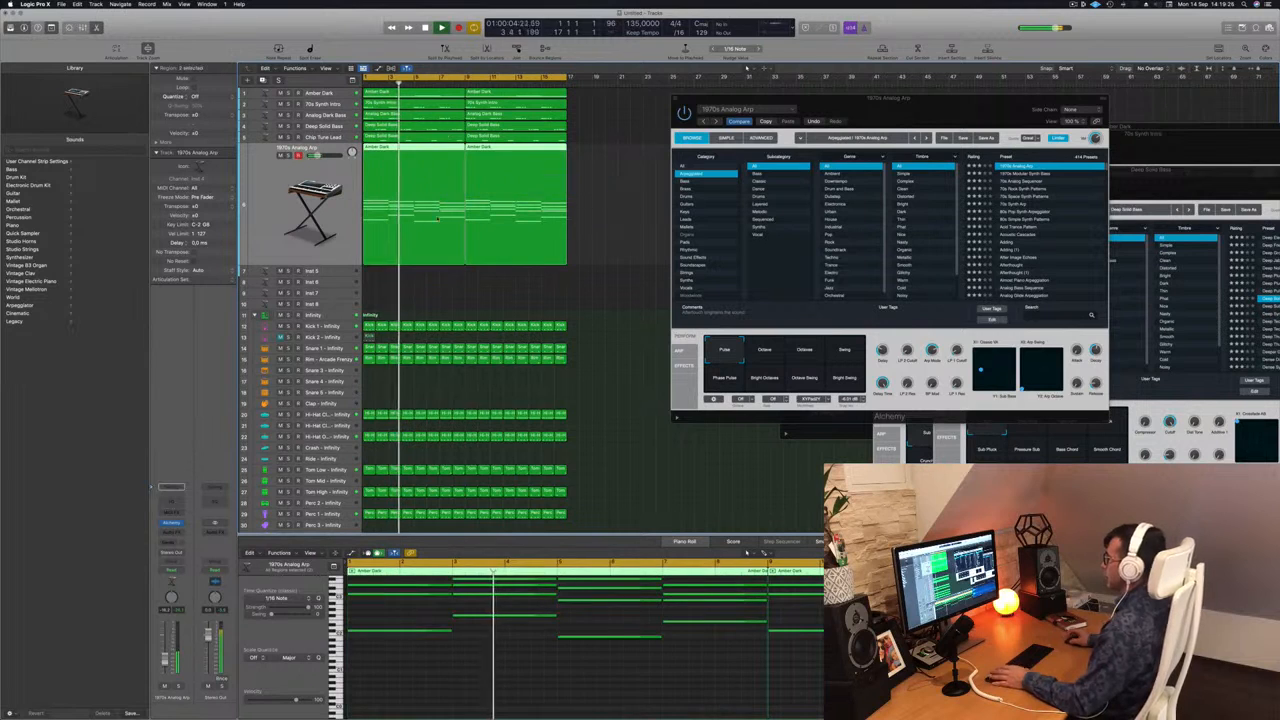
pyautogui.click(532, 673)
pyautogui.press('super+a')
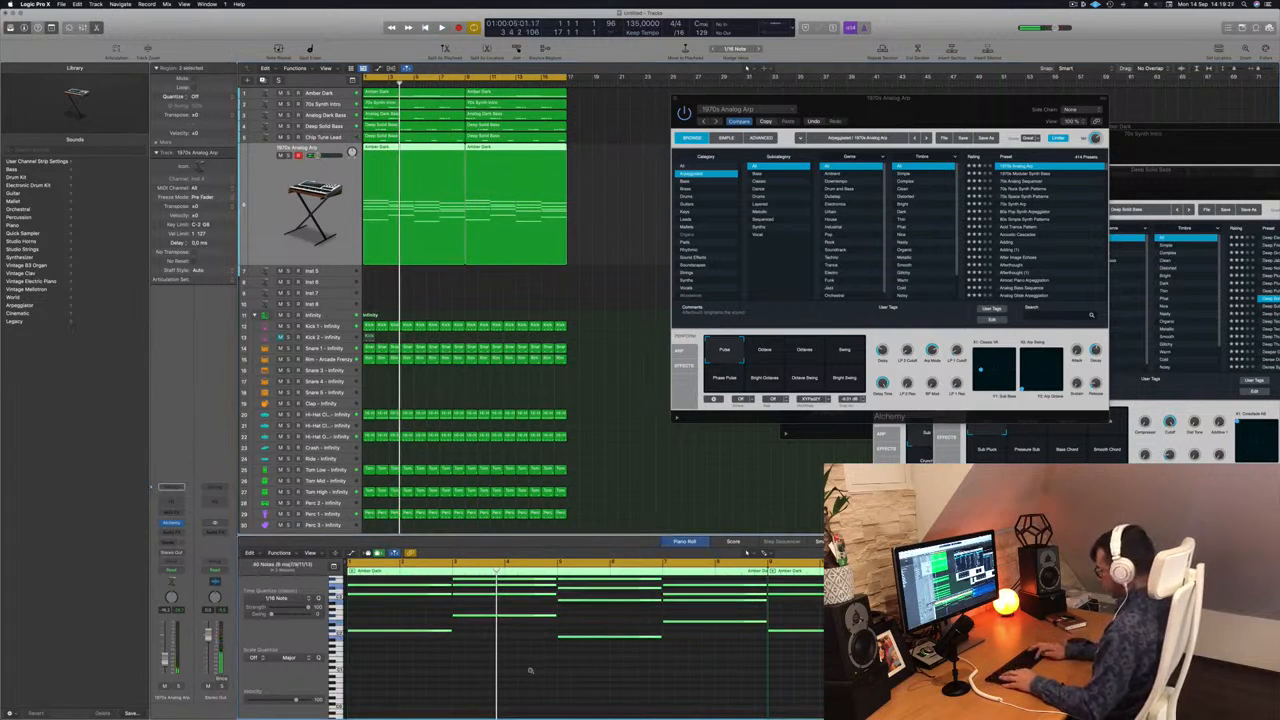
pyautogui.hotkey('alt', 'shift', 'Down')
pyautogui.press('space')
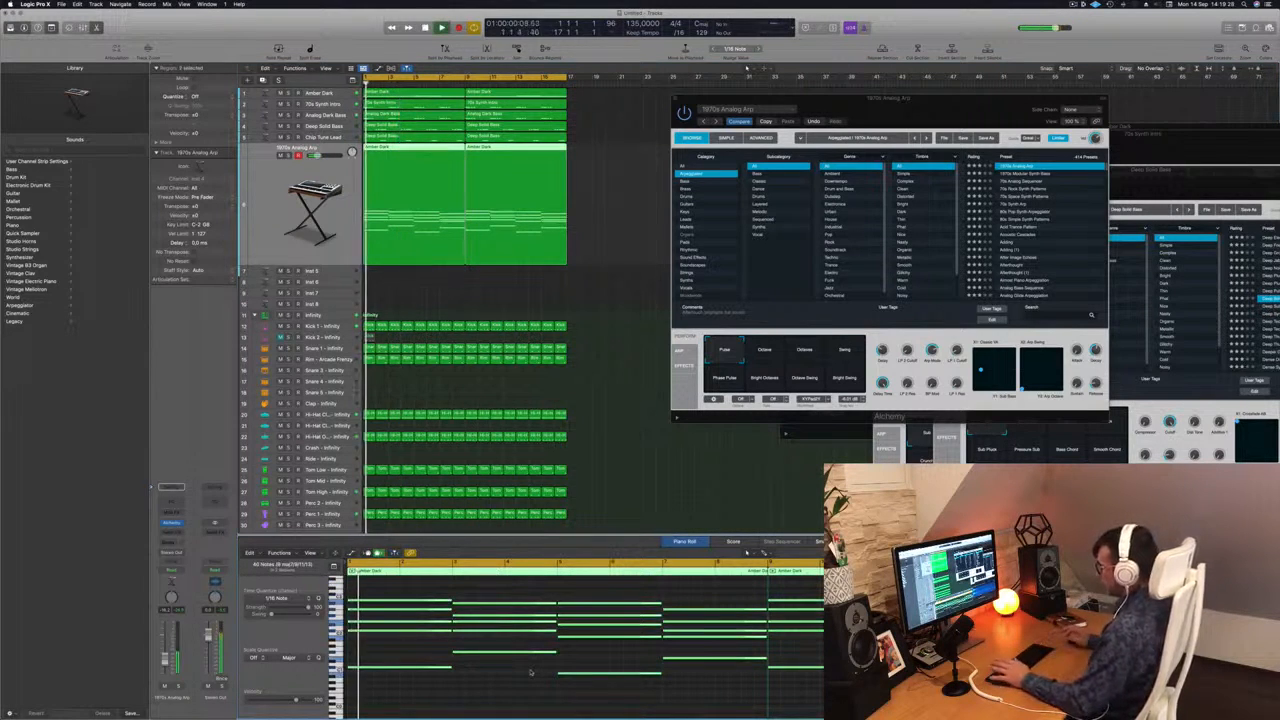
# Audition the 1970s Modular Synth Bass and 70s Analog Sequencer presets on the arpeggiator track.
pyautogui.moveTo(956, 115); pyautogui.dragTo(912, 99)
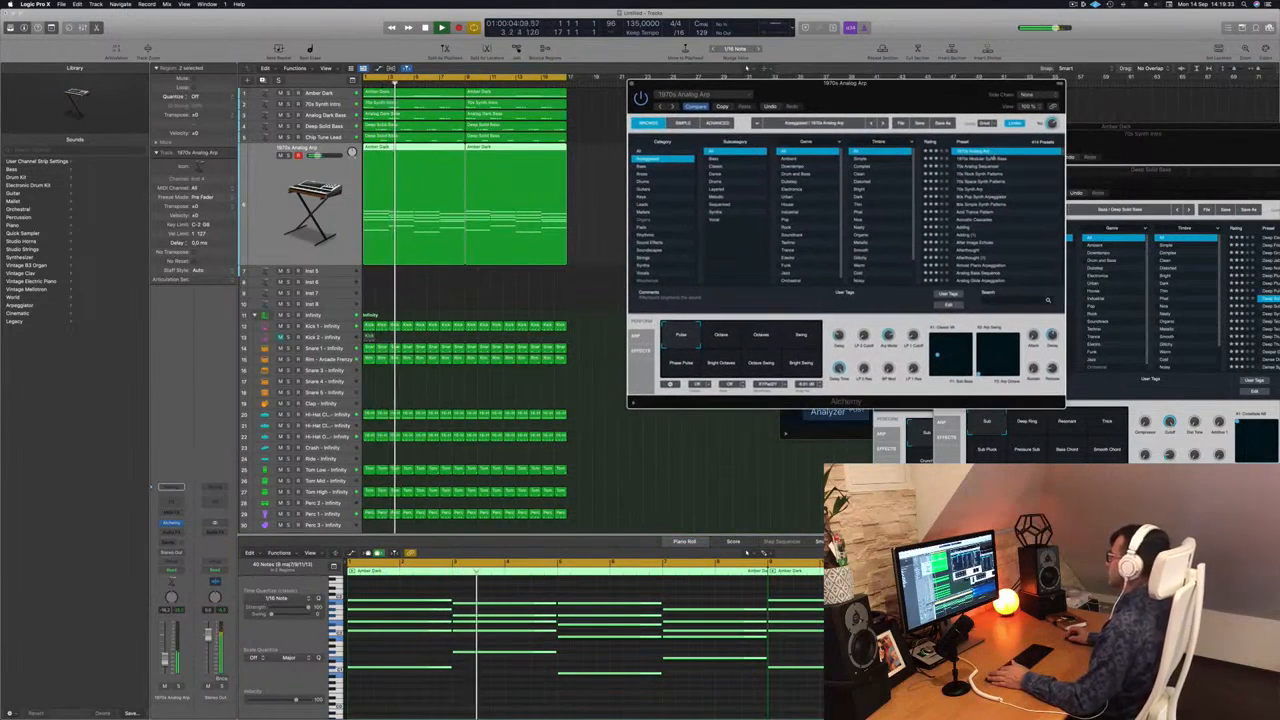
pyautogui.click(985, 159)
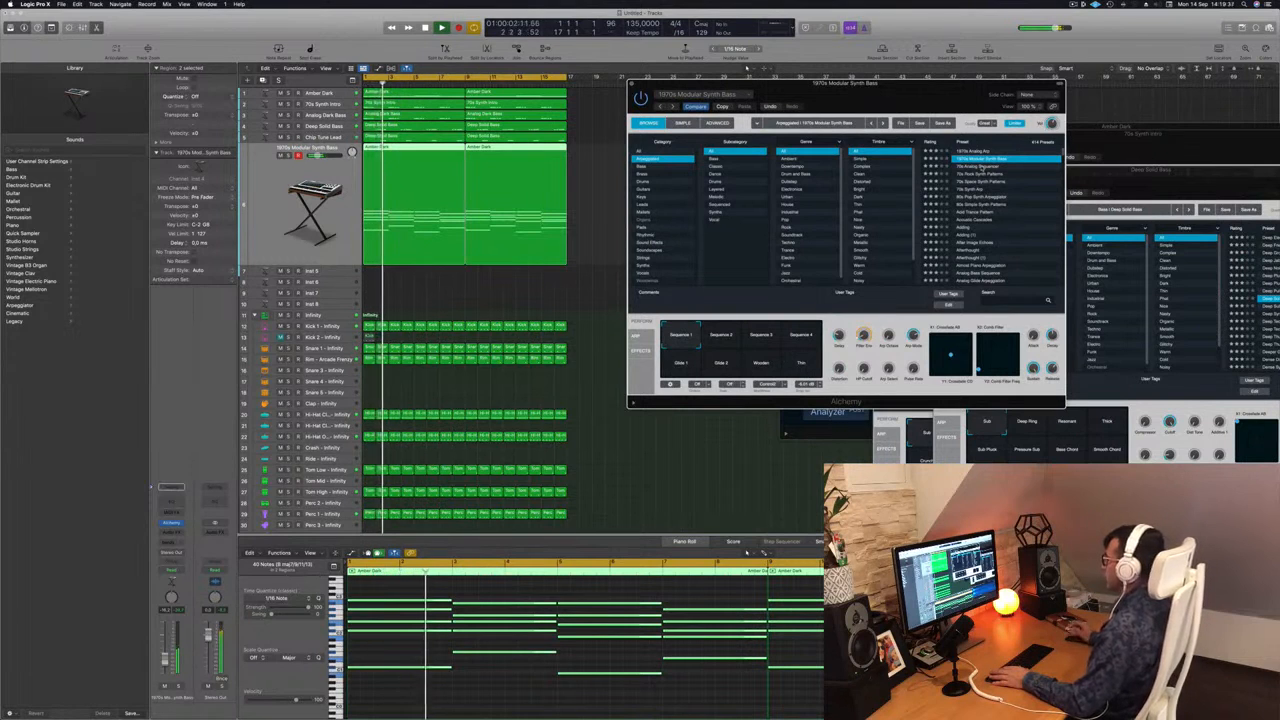
pyautogui.click(982, 167)
pyautogui.press('space')
pyautogui.press('space')
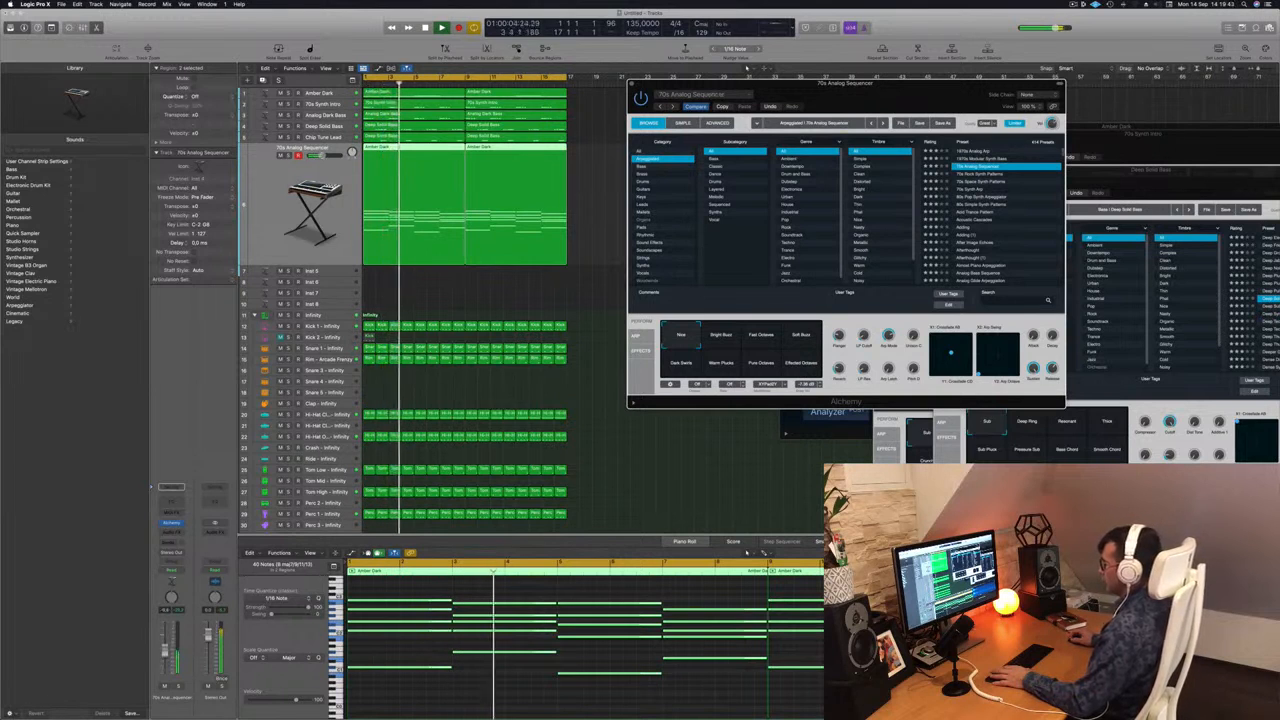
# Try 70s Analog Sequencer's Bright Buzz, Fast Octaves, Soft Buzz and dark variations during playback.
pyautogui.click(731, 339)
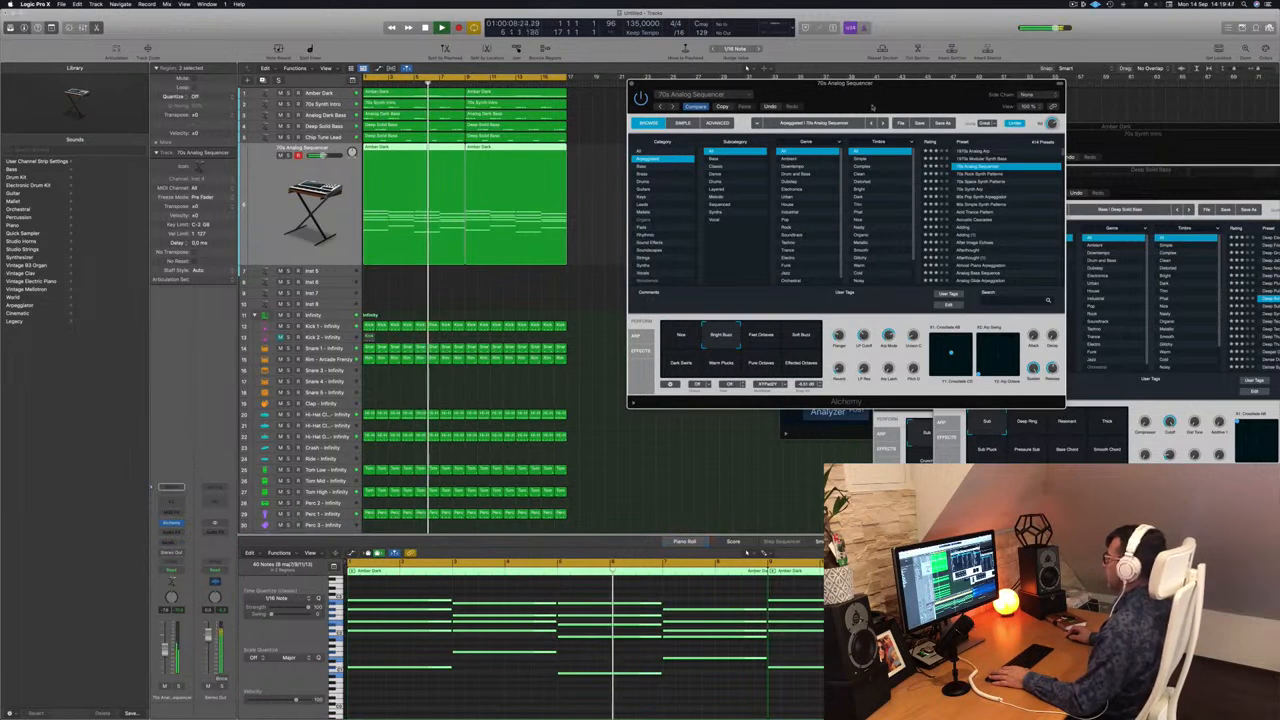
pyautogui.moveTo(738, 84); pyautogui.dragTo(742, 93)
pyautogui.press('space')
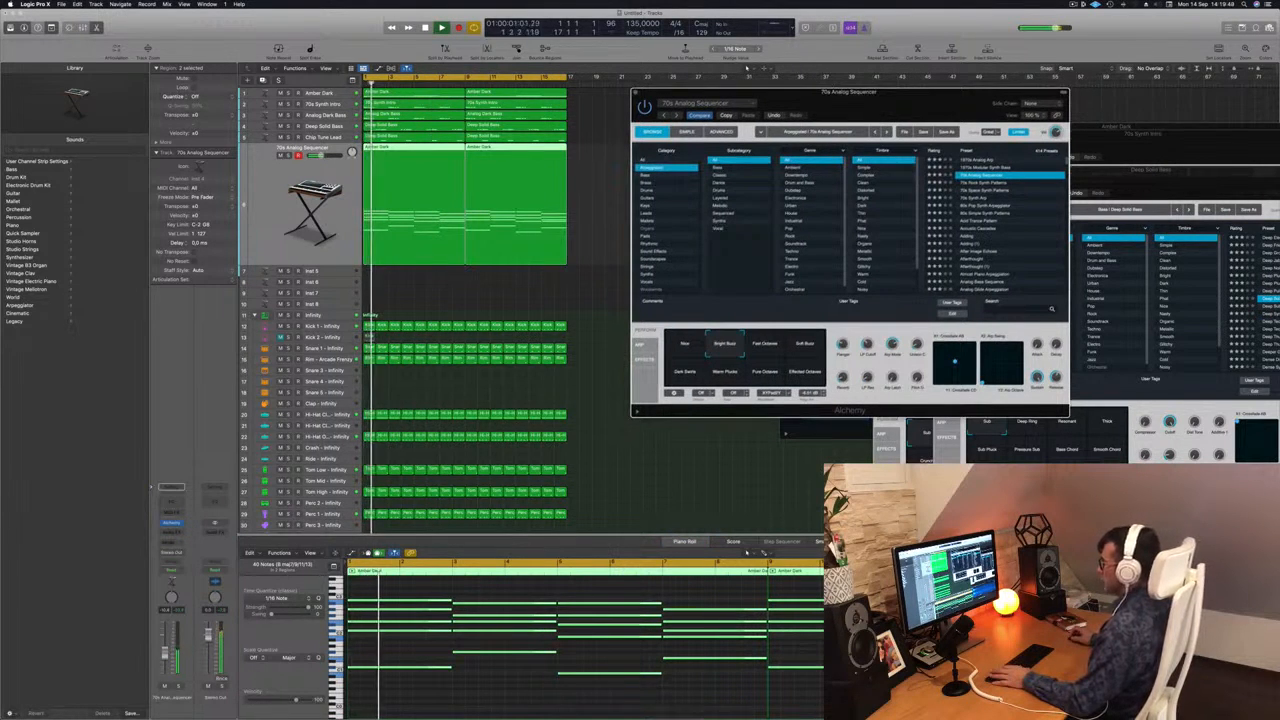
pyautogui.click(767, 347)
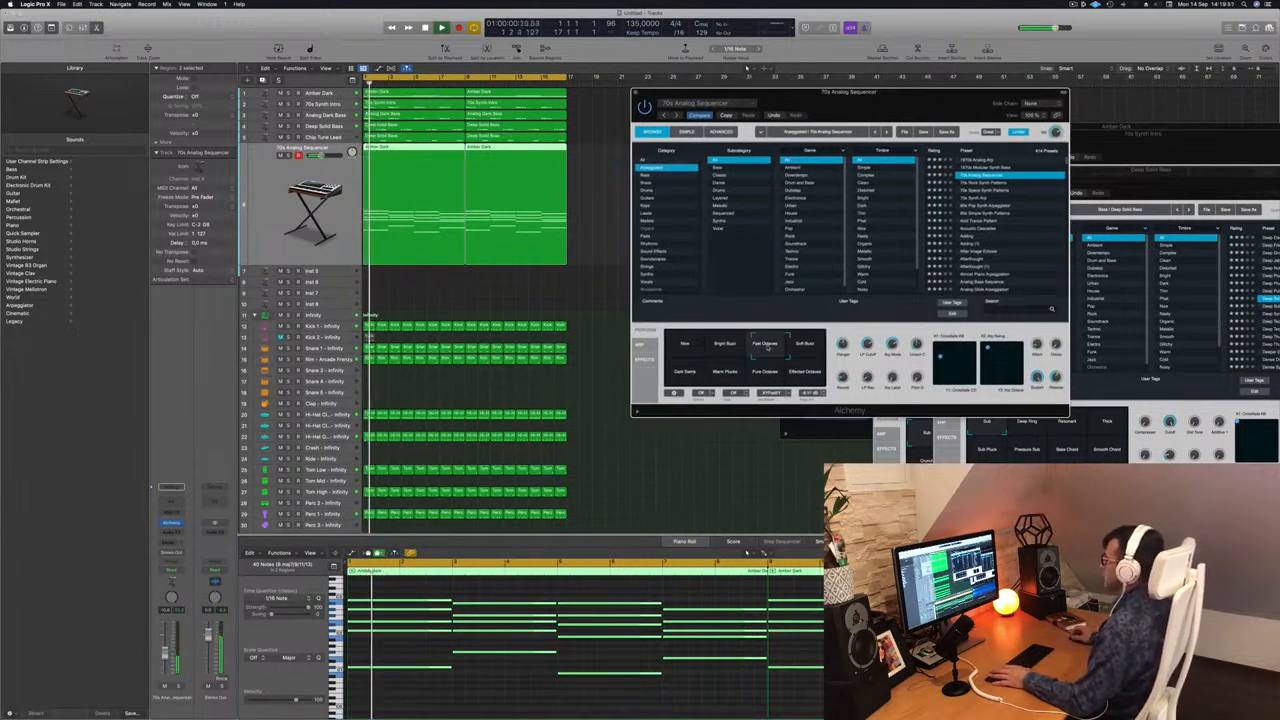
pyautogui.click(810, 343)
pyautogui.click(685, 371)
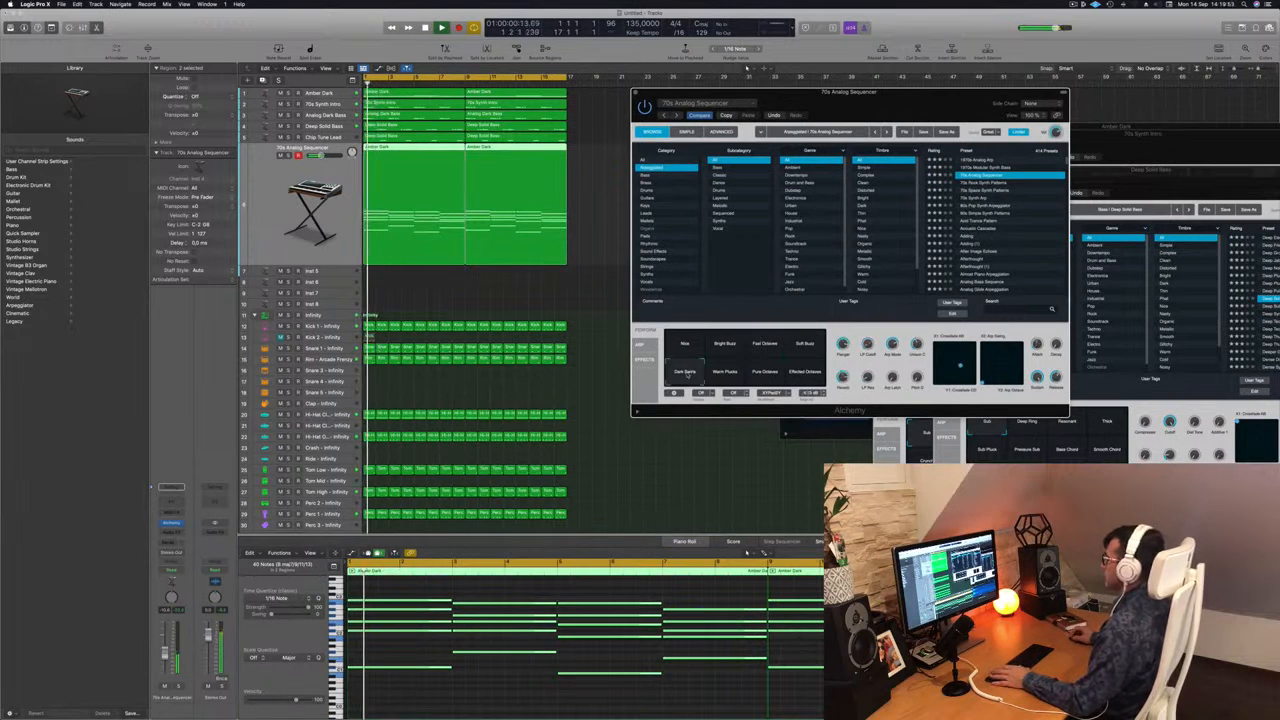
# Compare 70s Analog Sequencer's Warm Plucks, Pure Octaves and Effected Octaves variations, and replay Warm Plucks from the start.
pyautogui.click(724, 374)
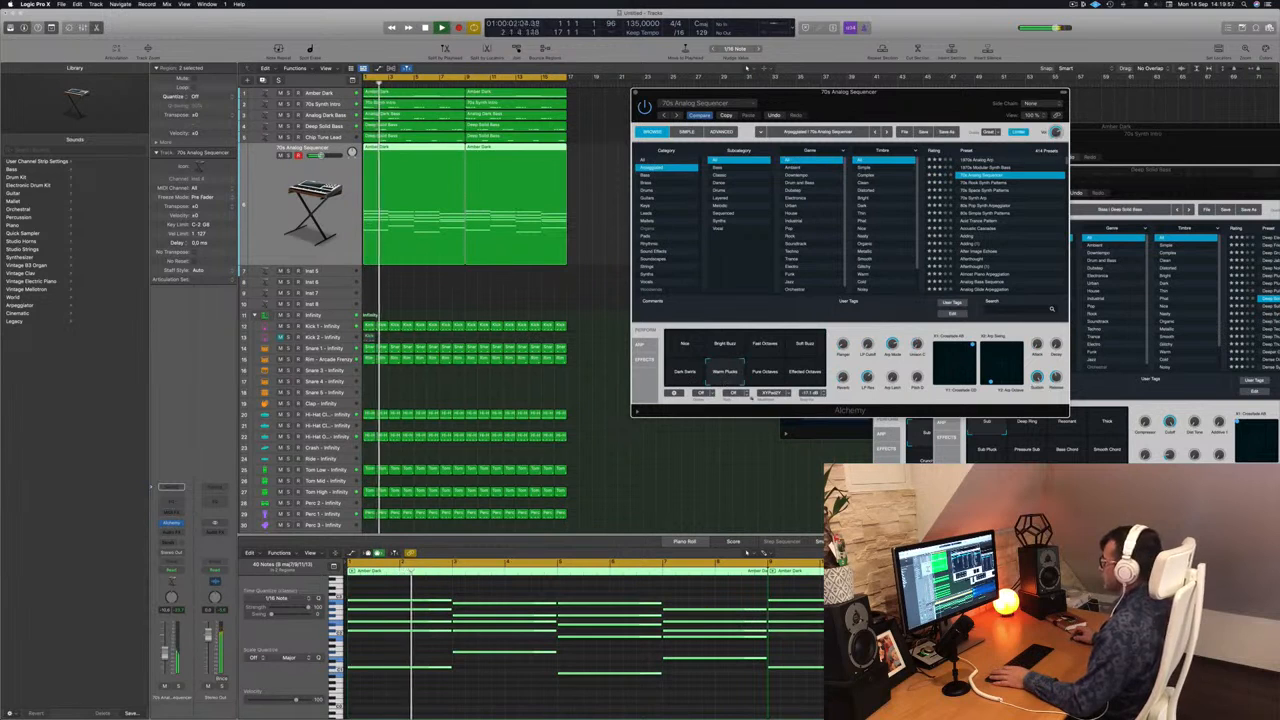
pyautogui.click(765, 371)
pyautogui.click(805, 371)
pyautogui.click(722, 371)
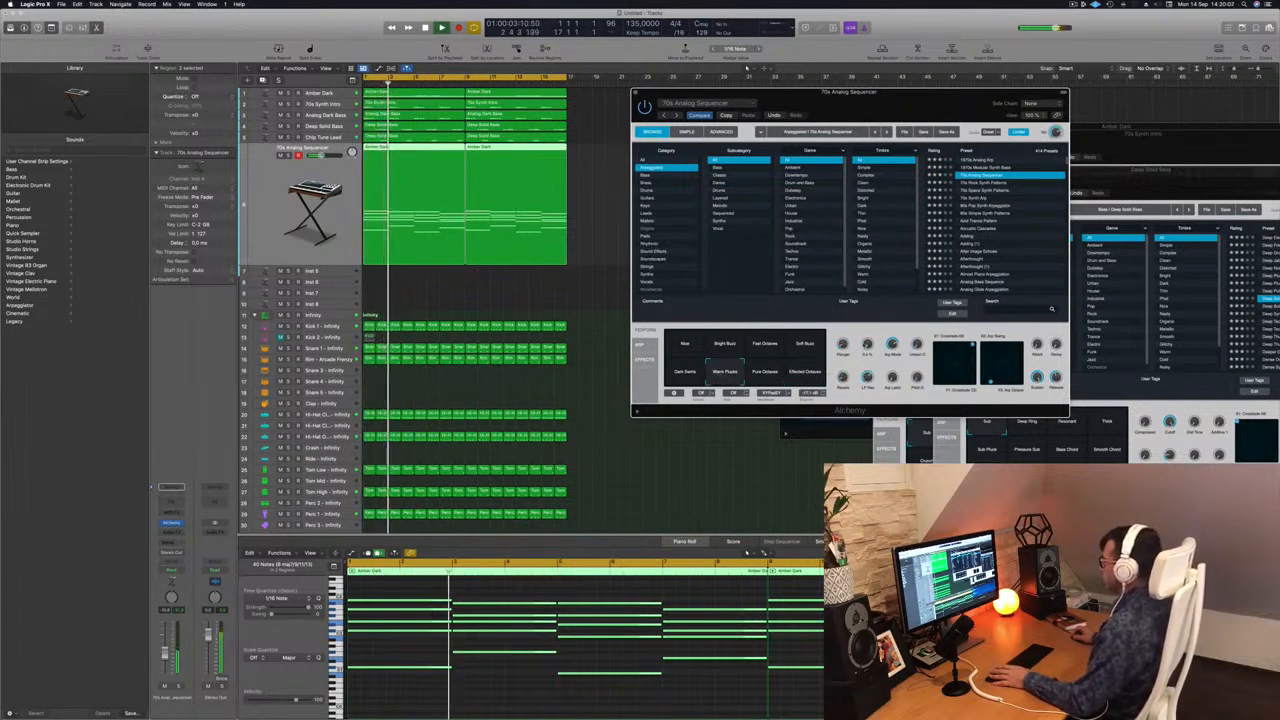
pyautogui.press('space')
pyautogui.press('space')
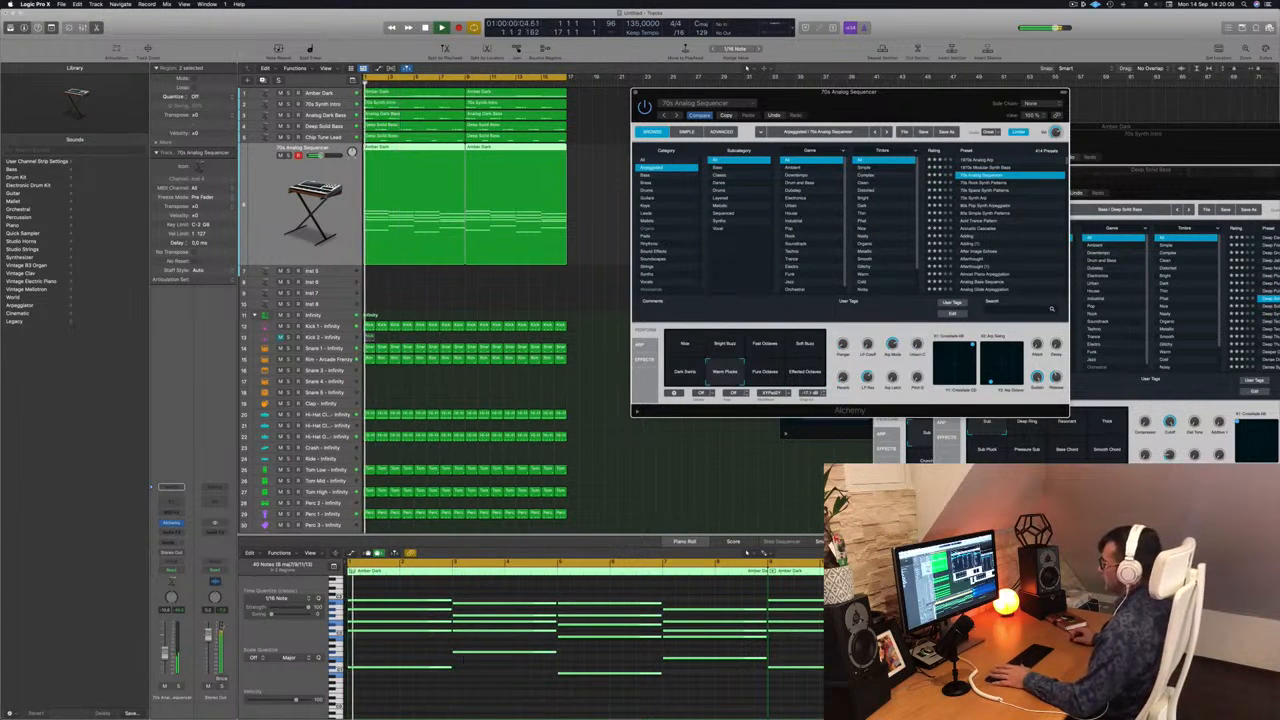
# Audition the 70s Rock Synth Patterns preset on the arpeggiator track and move its window clear of the regions.
pyautogui.click(463, 659)
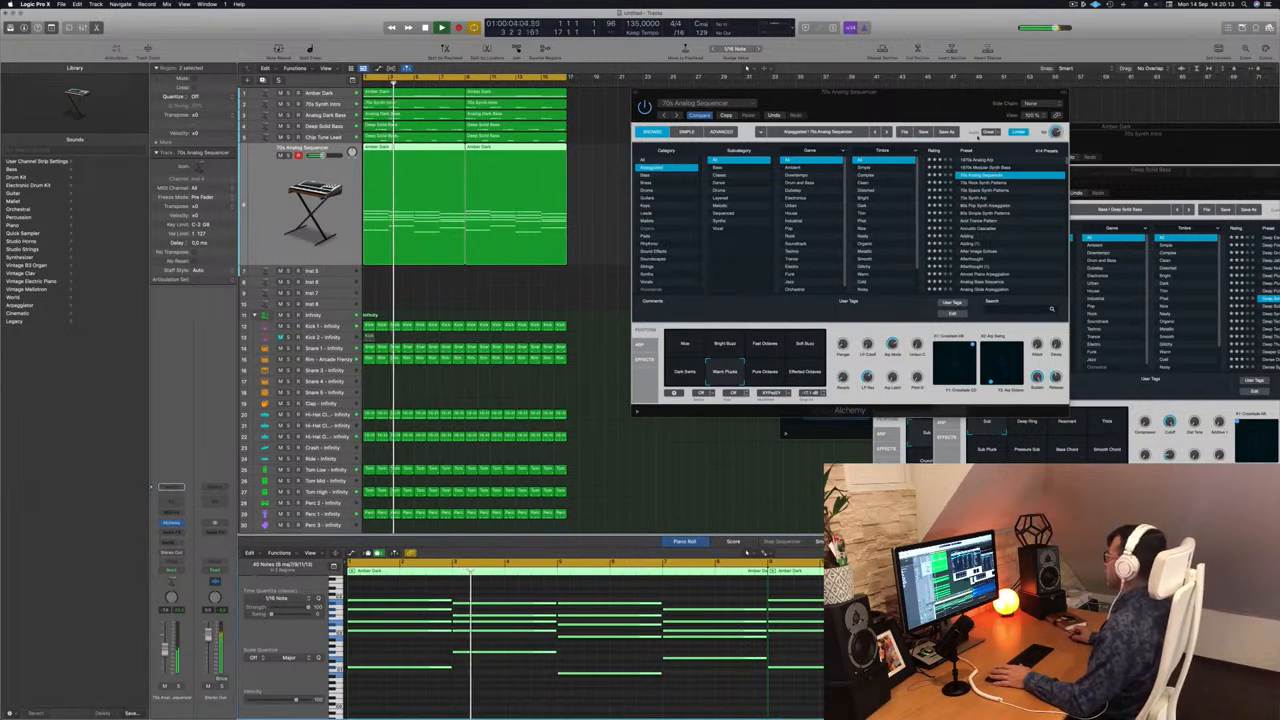
pyautogui.click(897, 102)
pyautogui.press('Up')
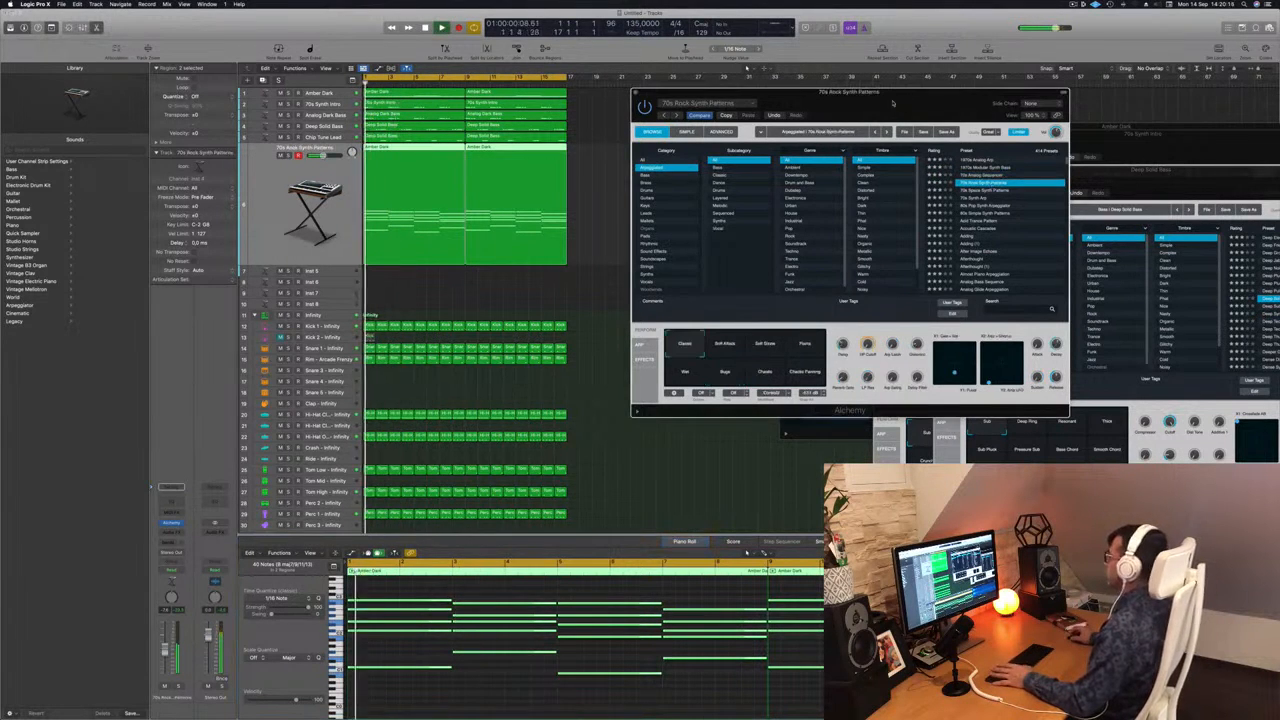
pyautogui.moveTo(897, 102); pyautogui.dragTo(926, 88)
pyautogui.click(510, 682)
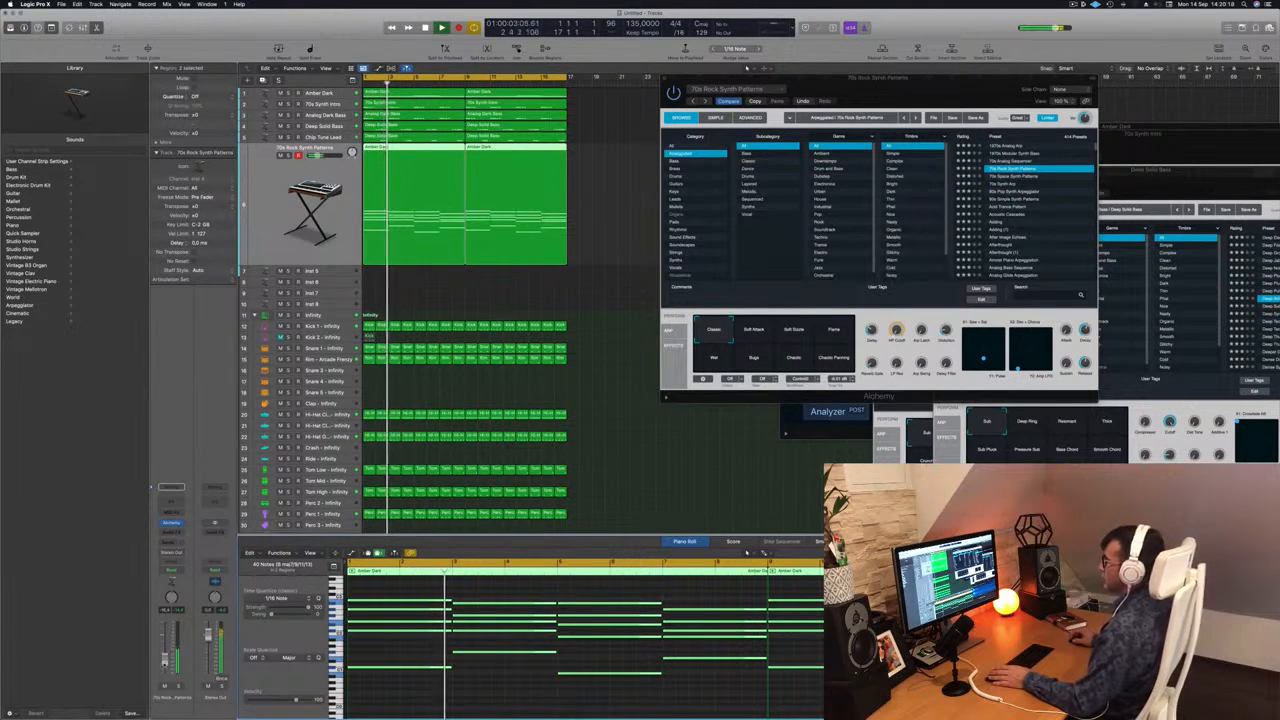
# Audition the 70s Space Synth Patterns and 70s Synth Arp presets, trying two more variations of 70s Synth Arp.
pyautogui.click(1040, 177)
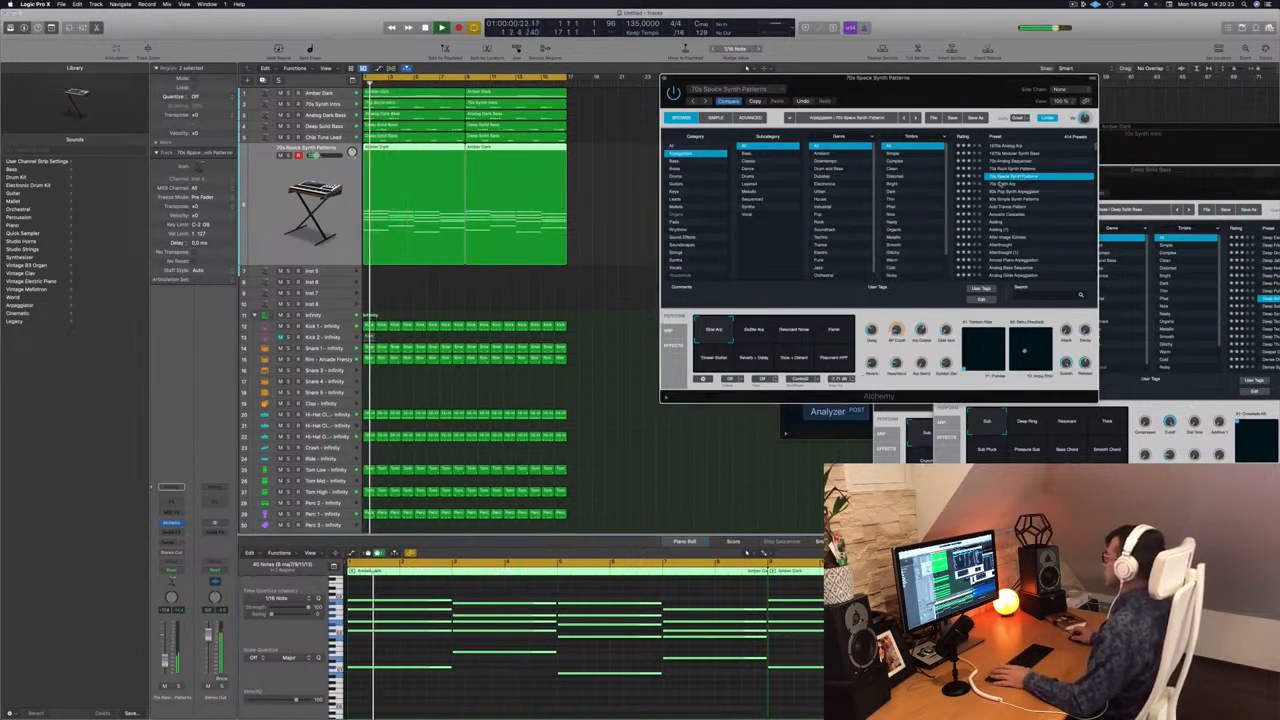
pyautogui.click(1008, 185)
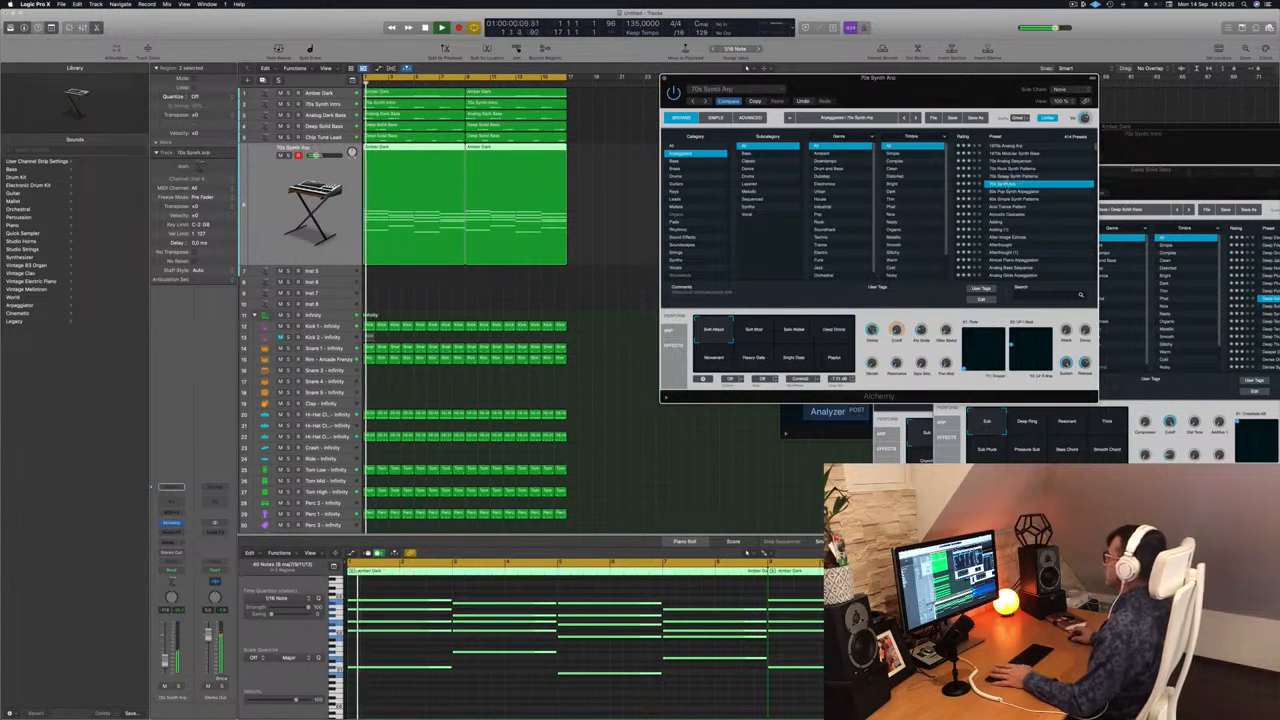
pyautogui.click(765, 328)
pyautogui.click(797, 333)
# Audition the 80s Pop Synth Arpeggiator, 80s Simple Synth Patterns, Acid Trance Pattern and Acoustic Cascades presets, and load Adding.
pyautogui.click(1013, 192)
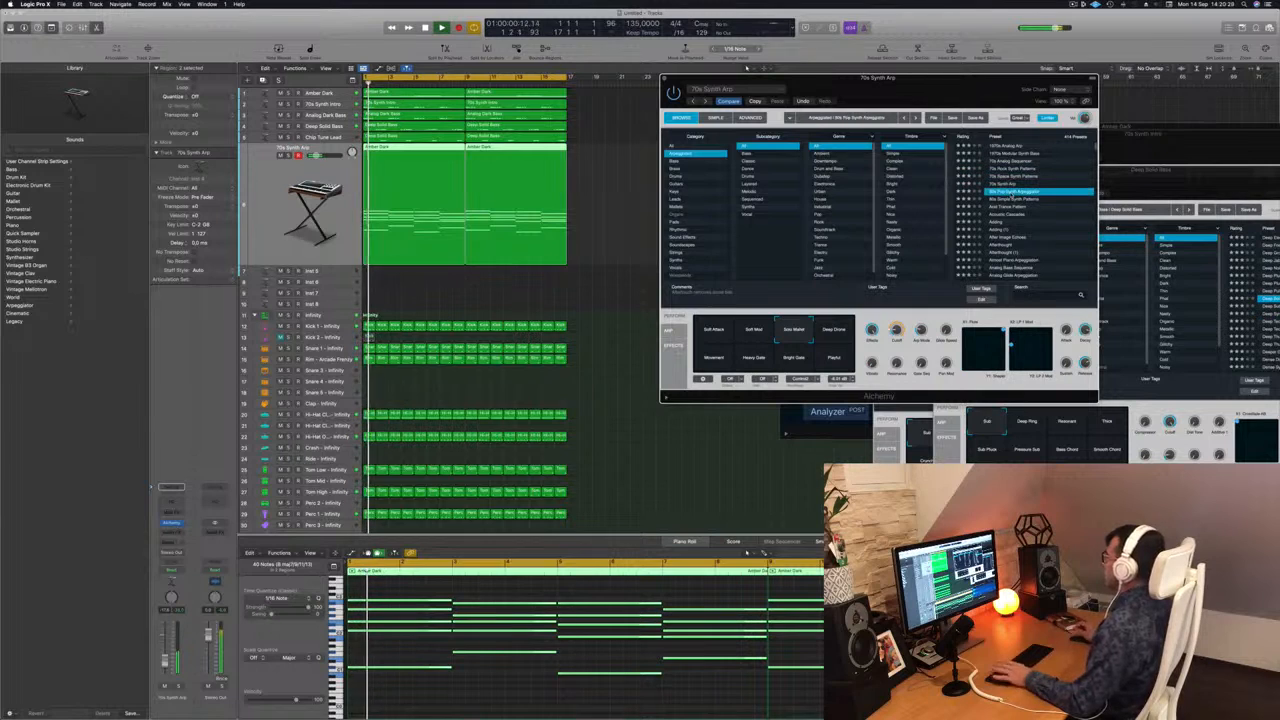
pyautogui.moveTo(897, 85); pyautogui.dragTo(928, 88)
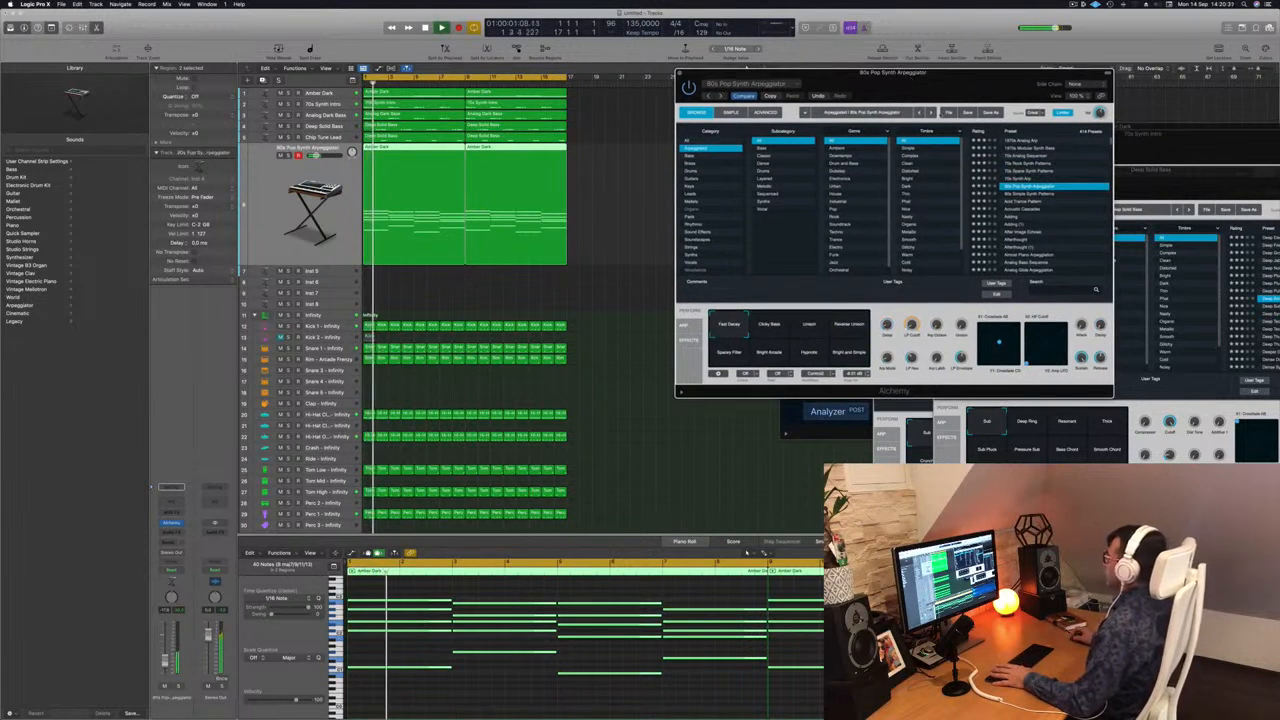
pyautogui.click(1062, 194)
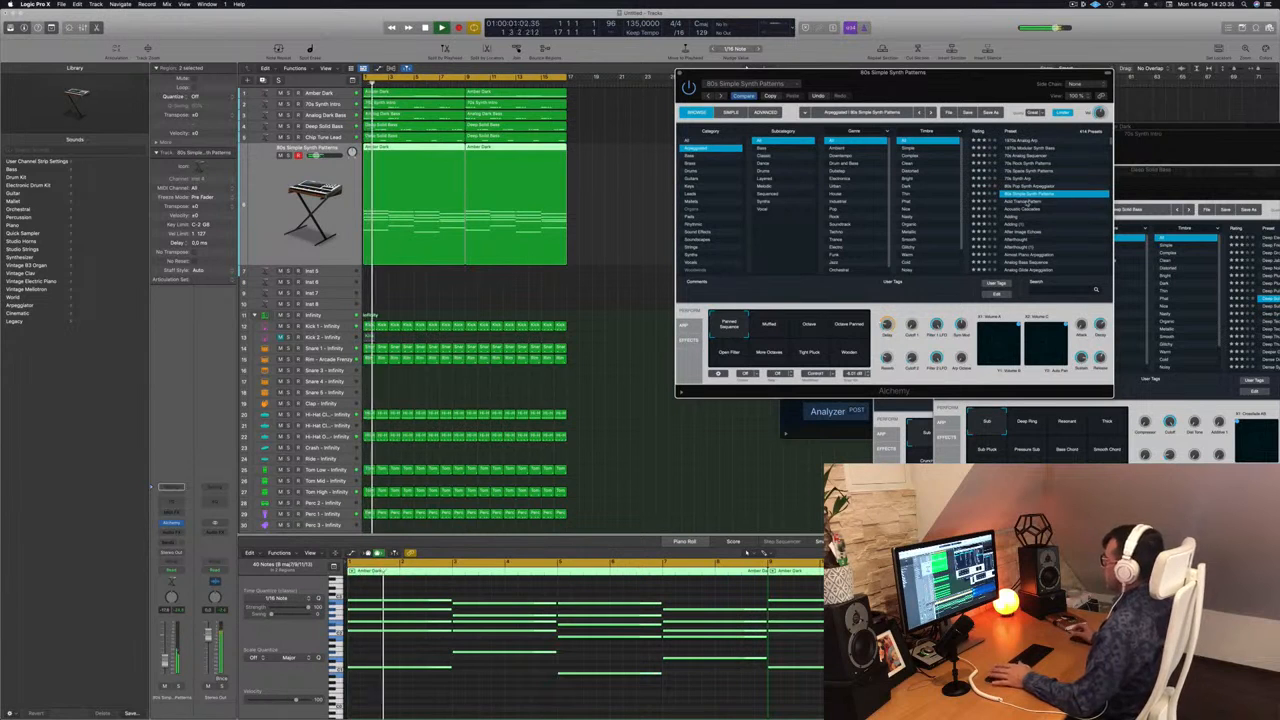
pyautogui.click(1027, 201)
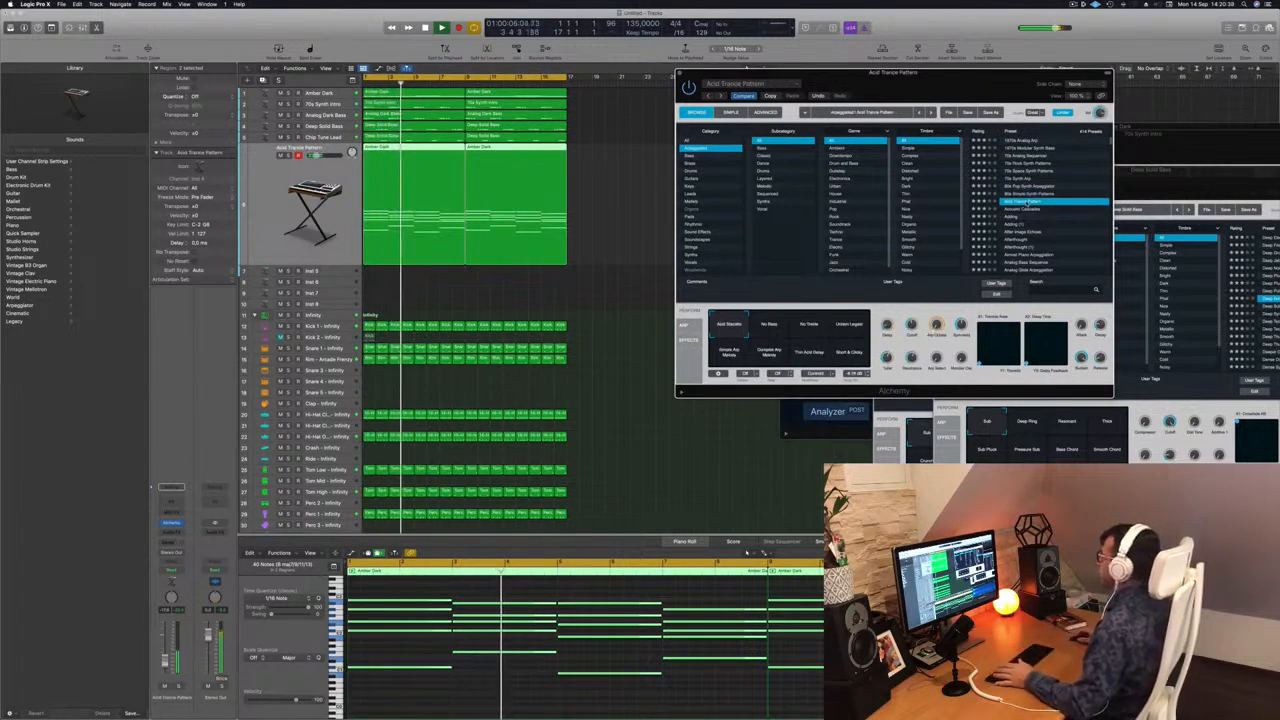
pyautogui.click(1020, 209)
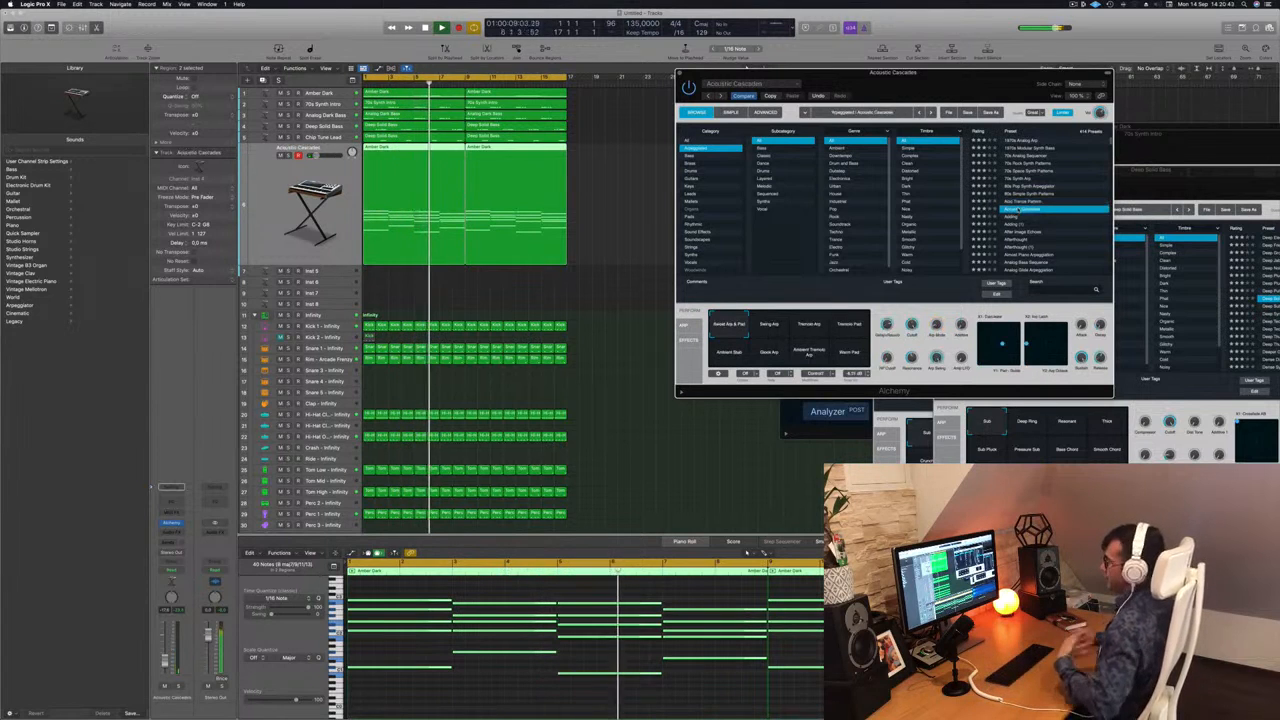
pyautogui.click(1012, 217)
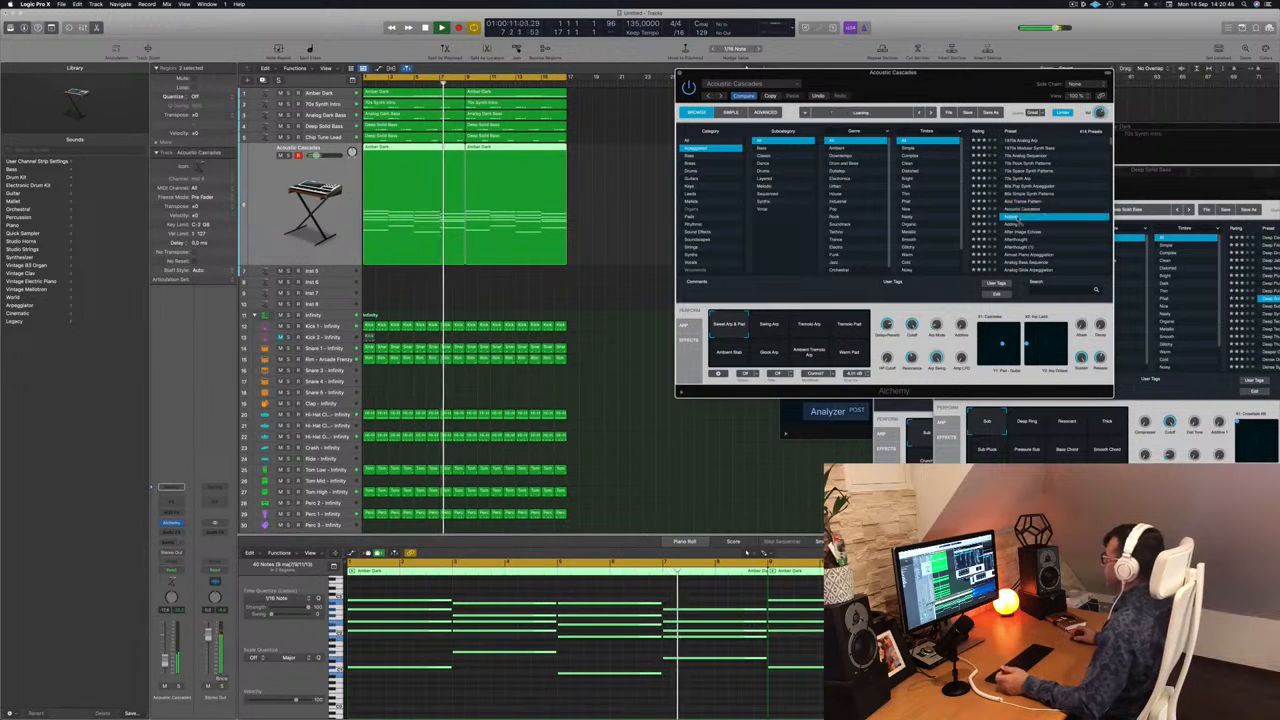
# Audition the Adding, After Image Echoes, Afterthought and Almost Piano Arpeggiation presets on the arpeggiator track from the start.
pyautogui.press('Return')
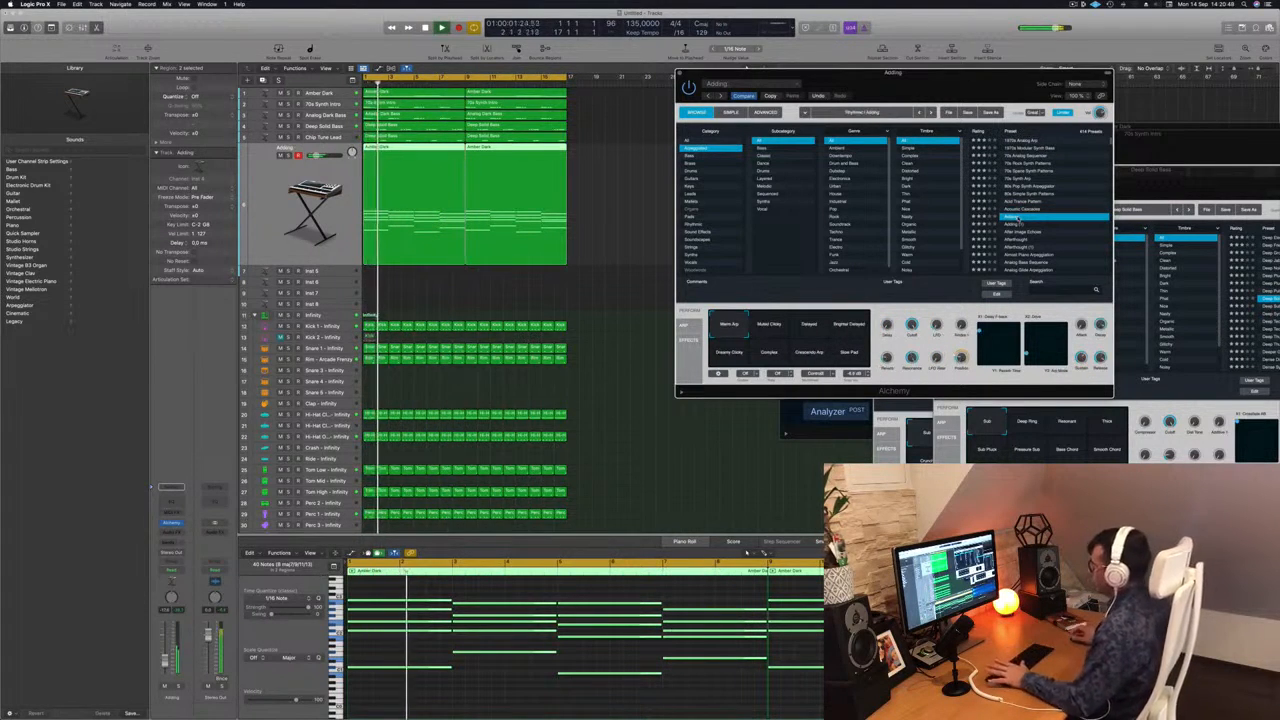
pyautogui.click(1027, 231)
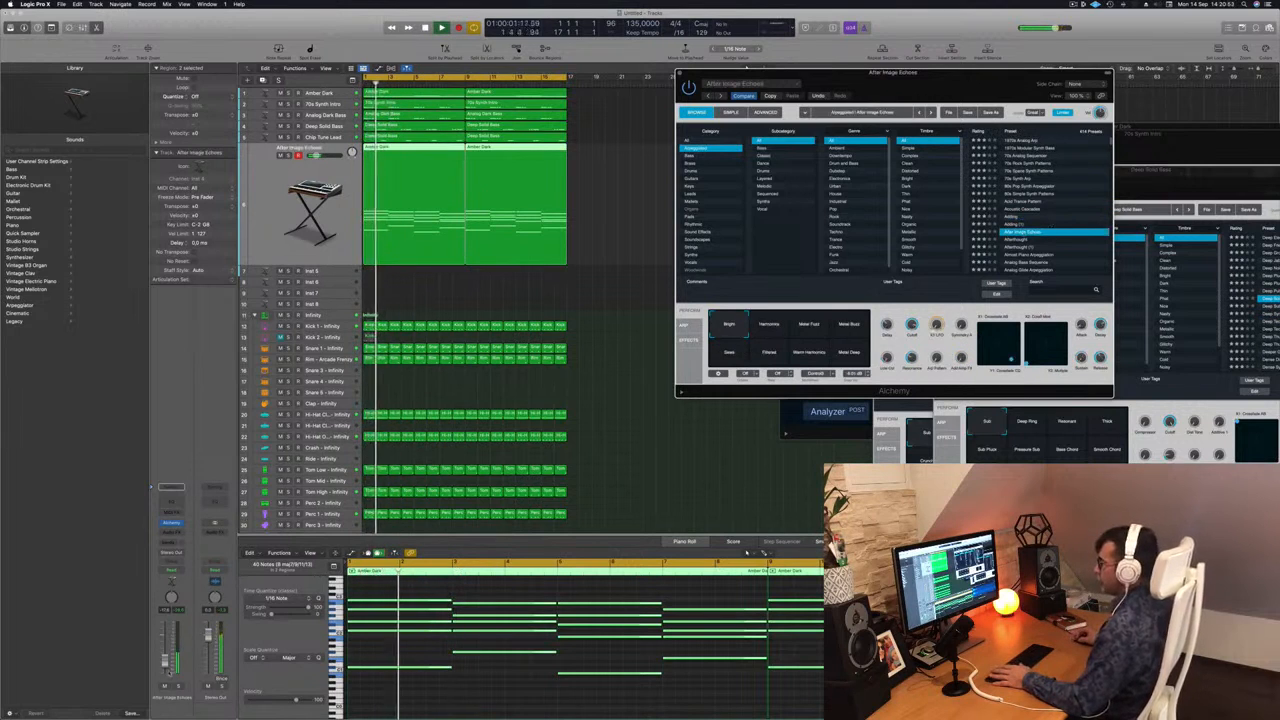
pyautogui.click(1015, 241)
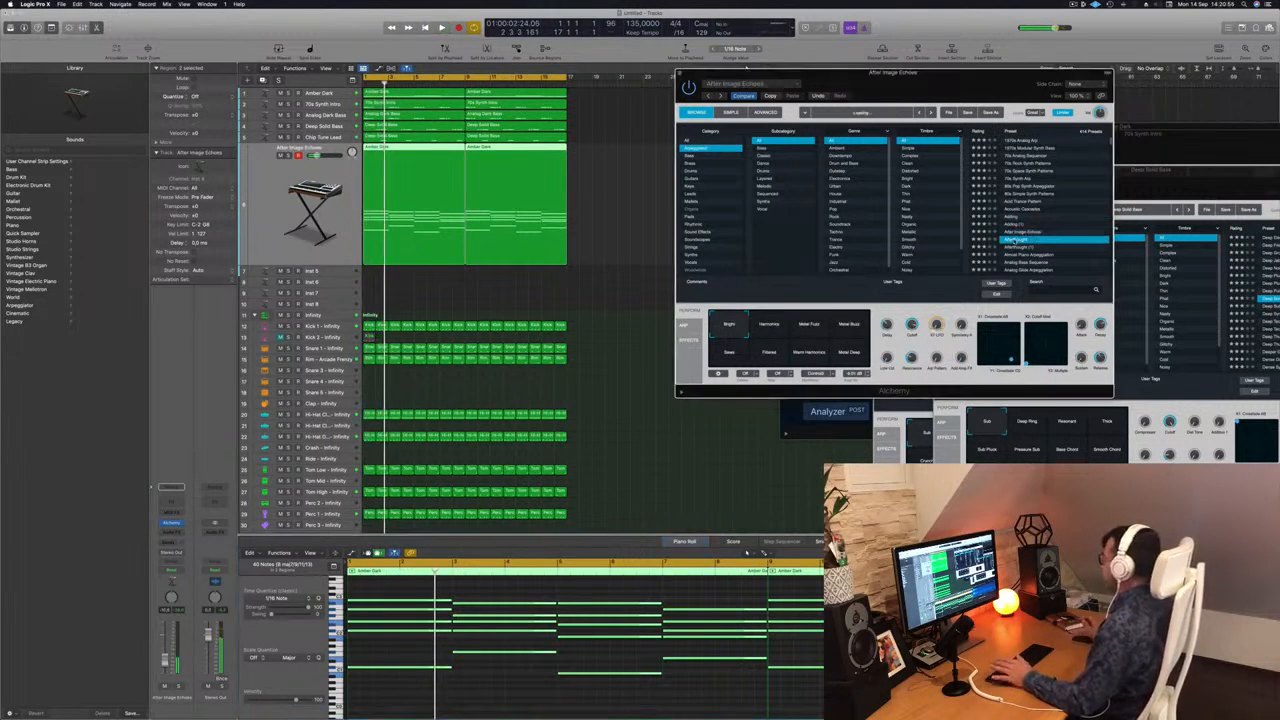
pyautogui.press('space')
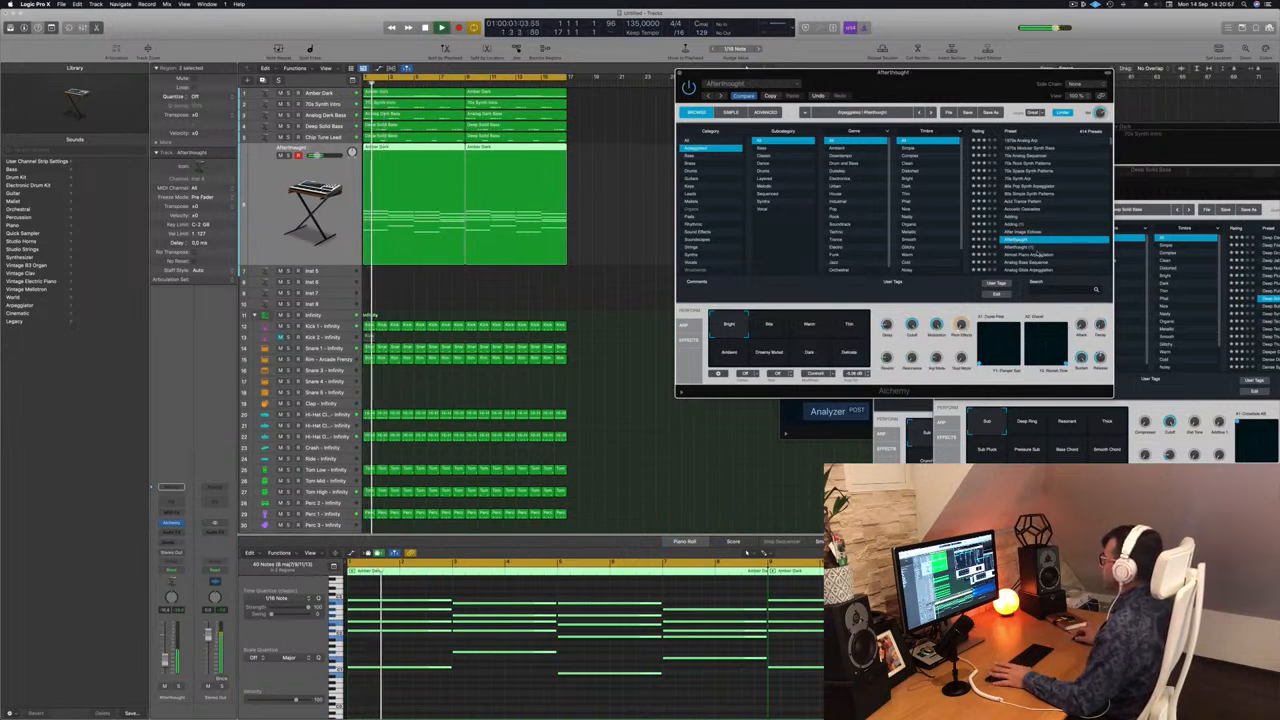
pyautogui.click(1033, 255)
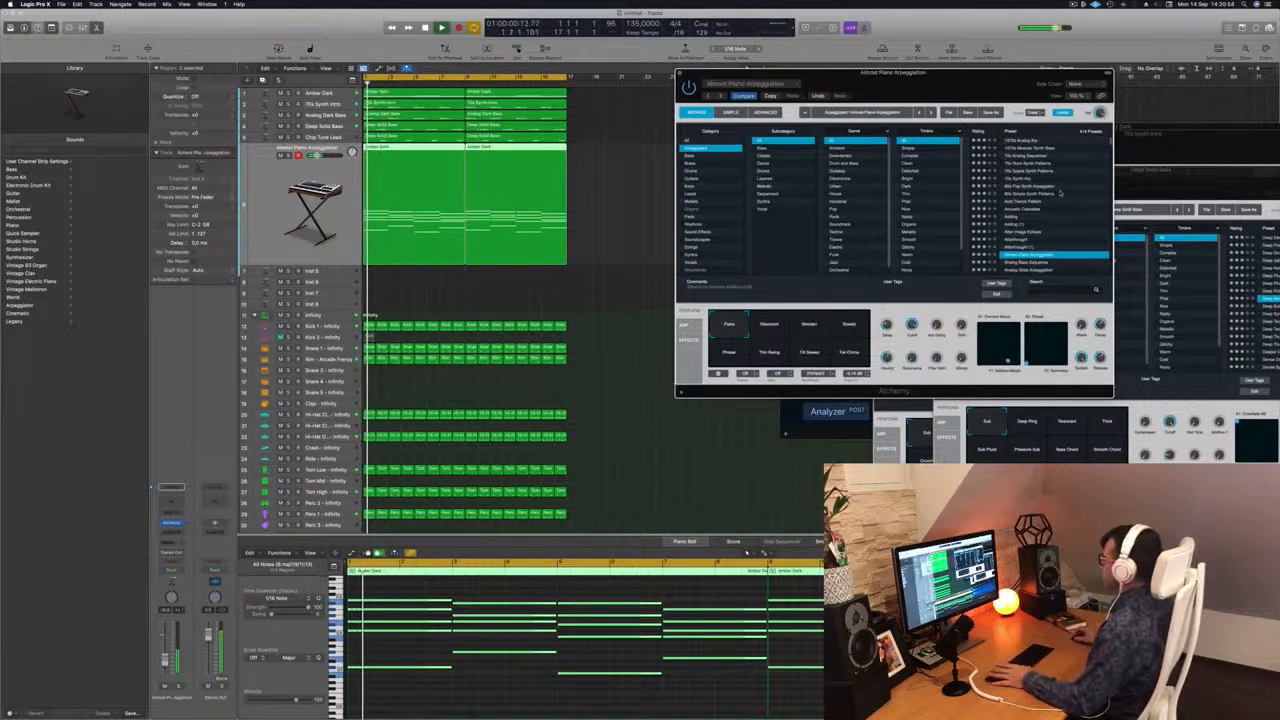
# Audition the Analog Bass Sequence and Analog Glide Arpeggiation presets, and load Analog Head-Nod.
pyautogui.scroll(-2, 1060, 193)
pyautogui.click(1020, 224)
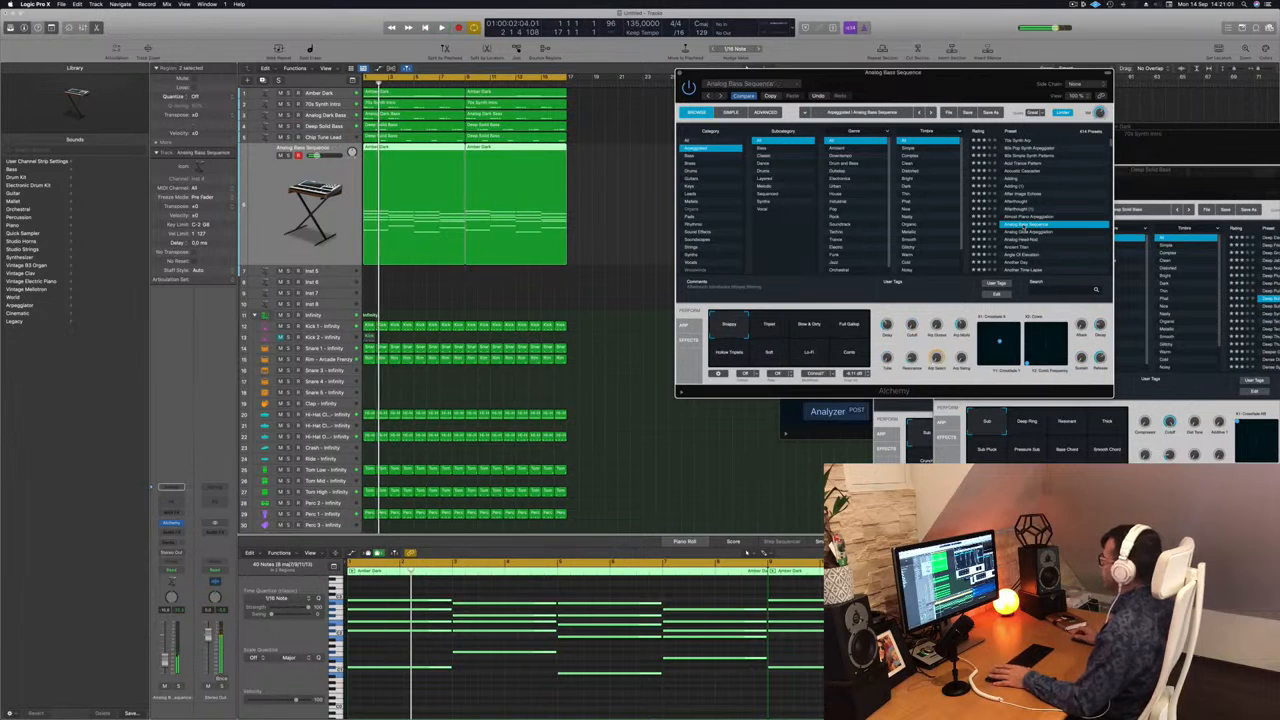
pyautogui.click(1030, 232)
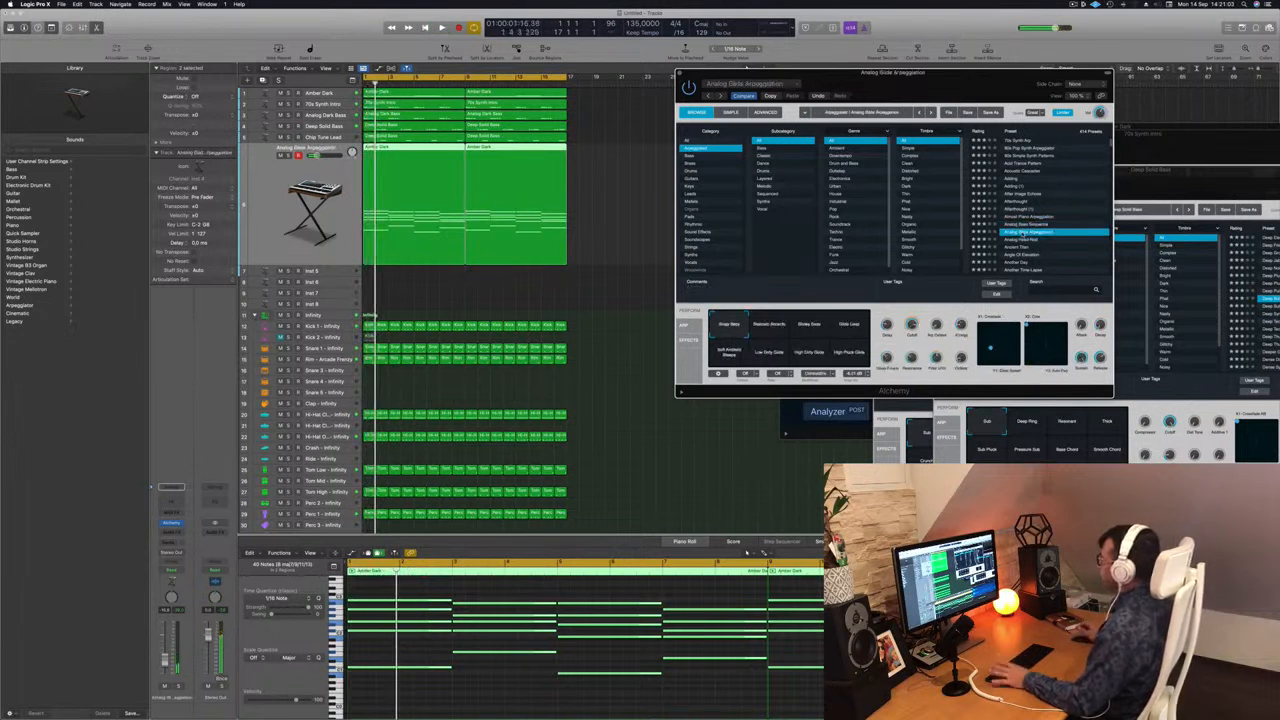
pyautogui.click(1018, 240)
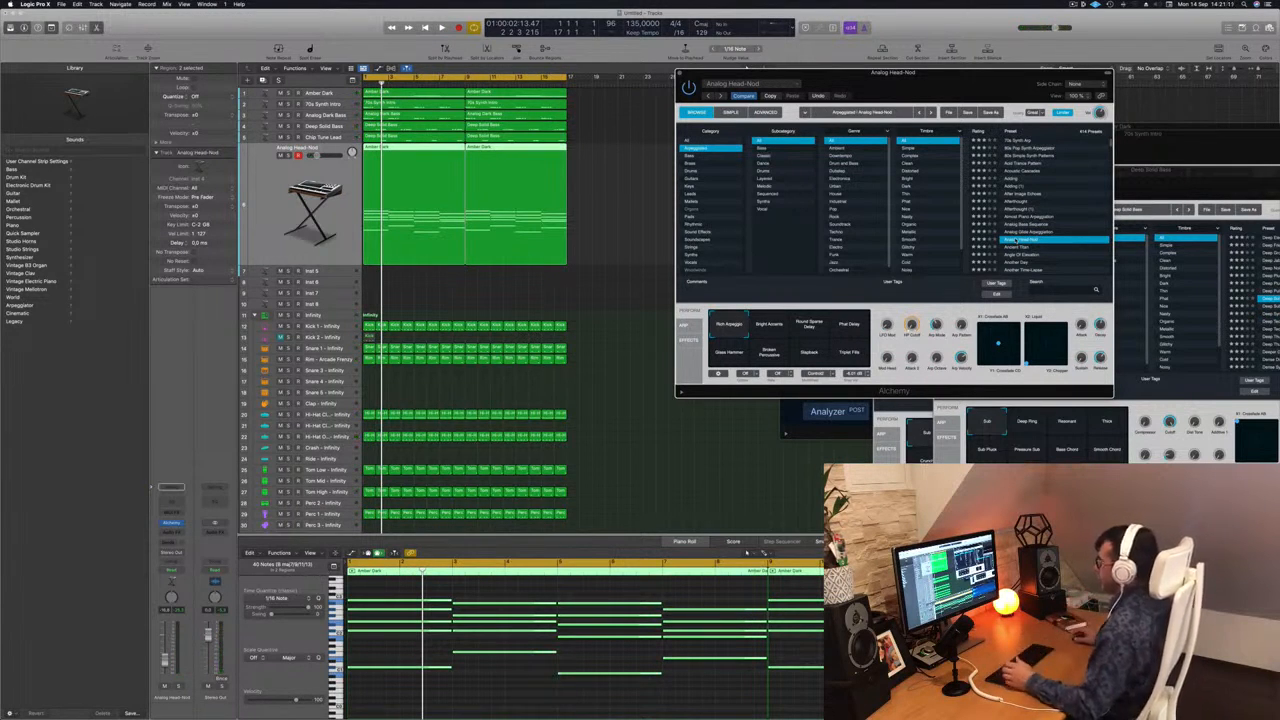
# Compare Analog Head-Nod's variations, including Bright Accents, Phat Delay, Glass Hammer and Broken Percussive, and return to the first one, Rich Arpeggio.
pyautogui.moveTo(947, 86); pyautogui.dragTo(930, 86)
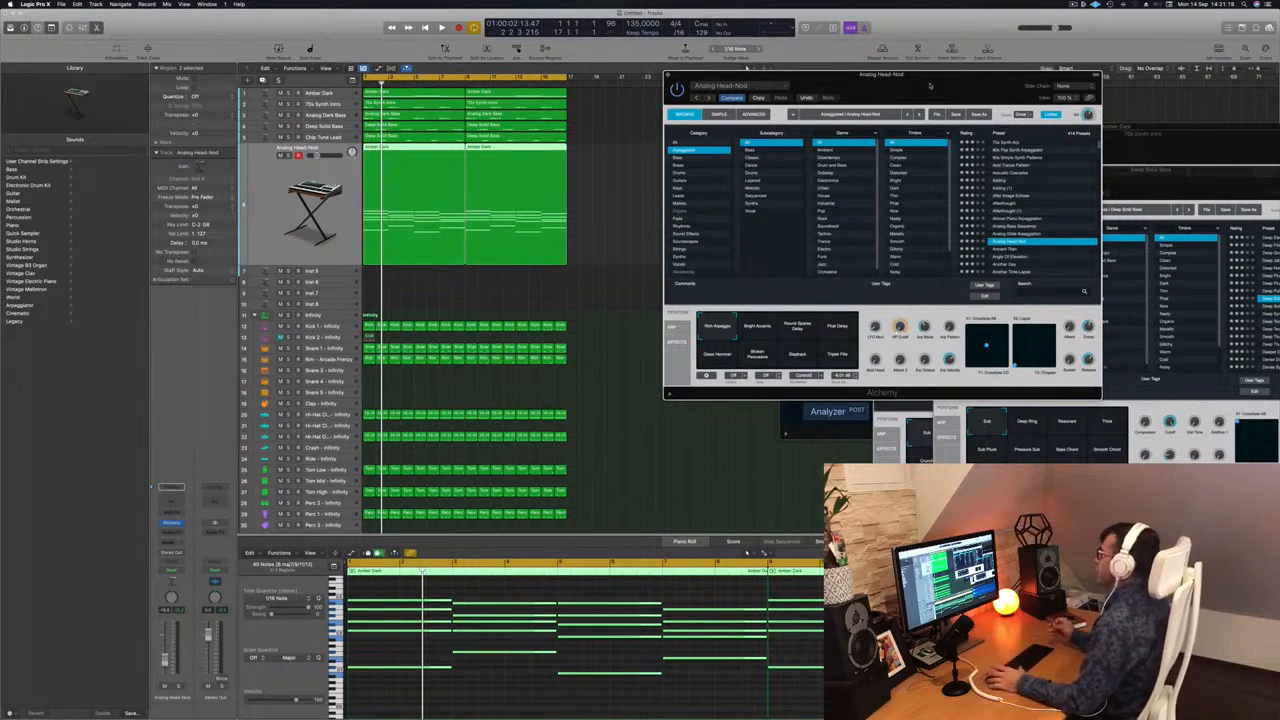
pyautogui.moveTo(948, 76); pyautogui.dragTo(1013, 75)
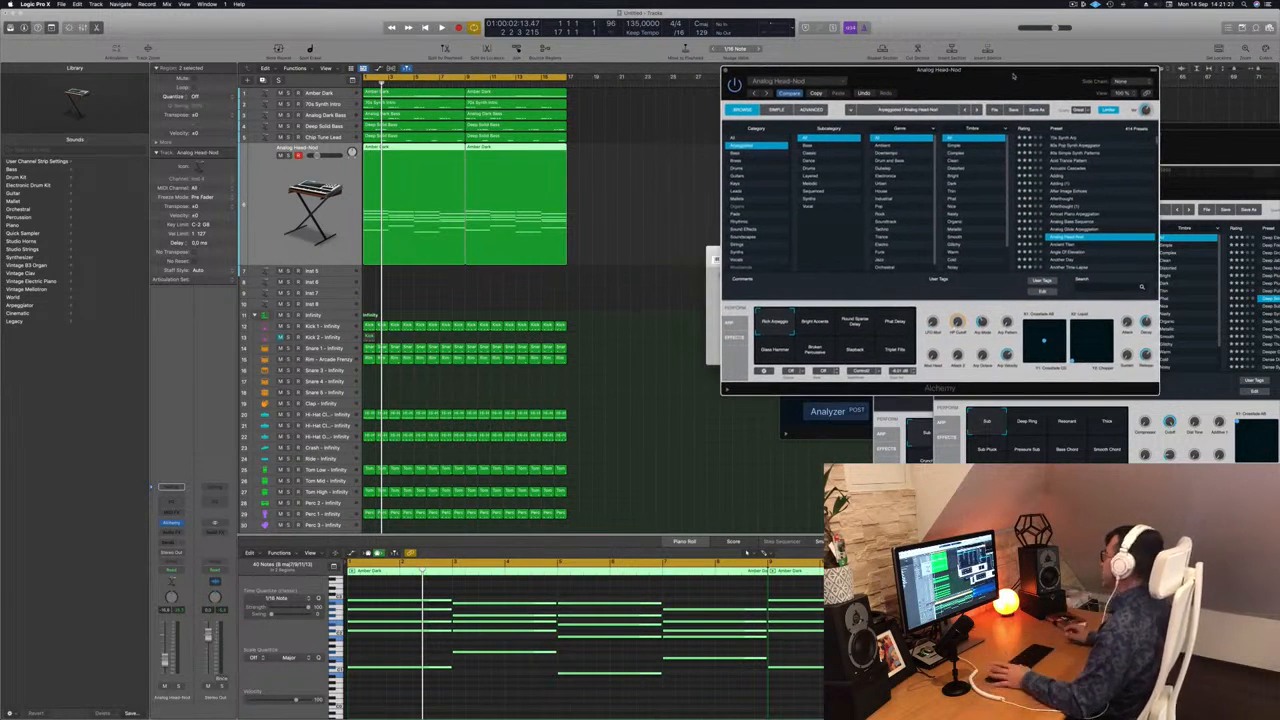
pyautogui.moveTo(1011, 78); pyautogui.dragTo(935, 74)
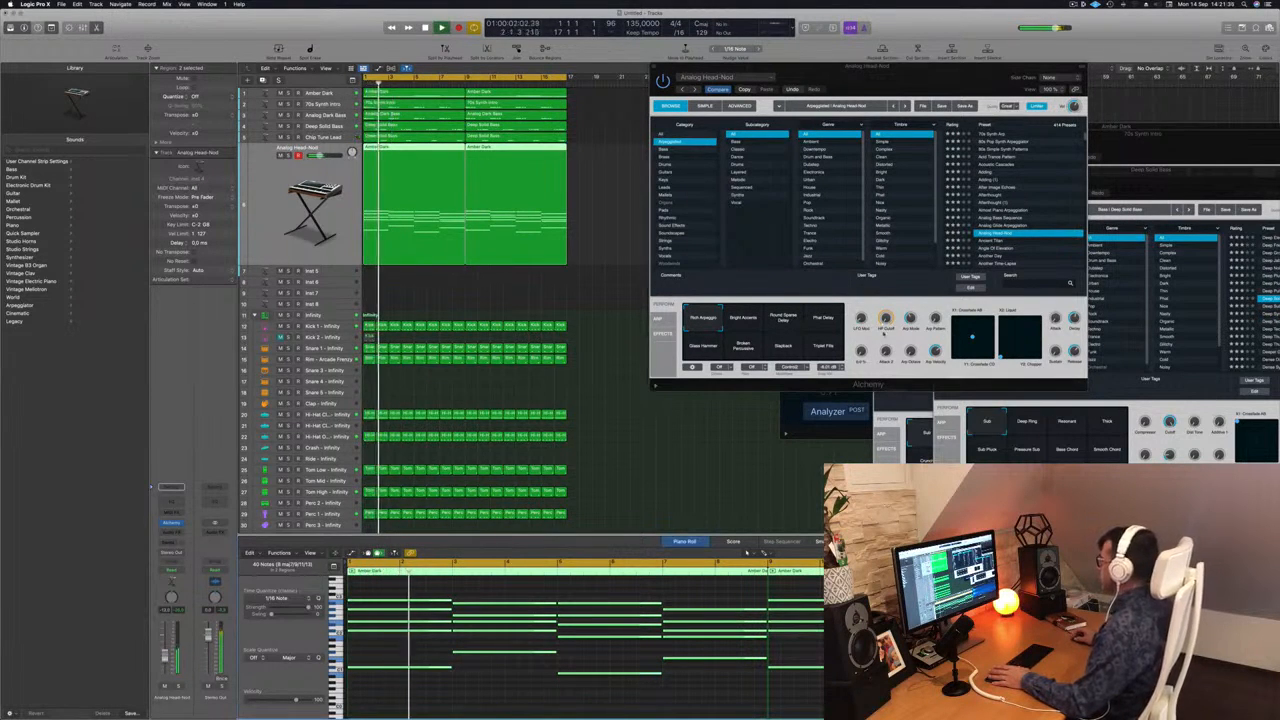
pyautogui.click(743, 318)
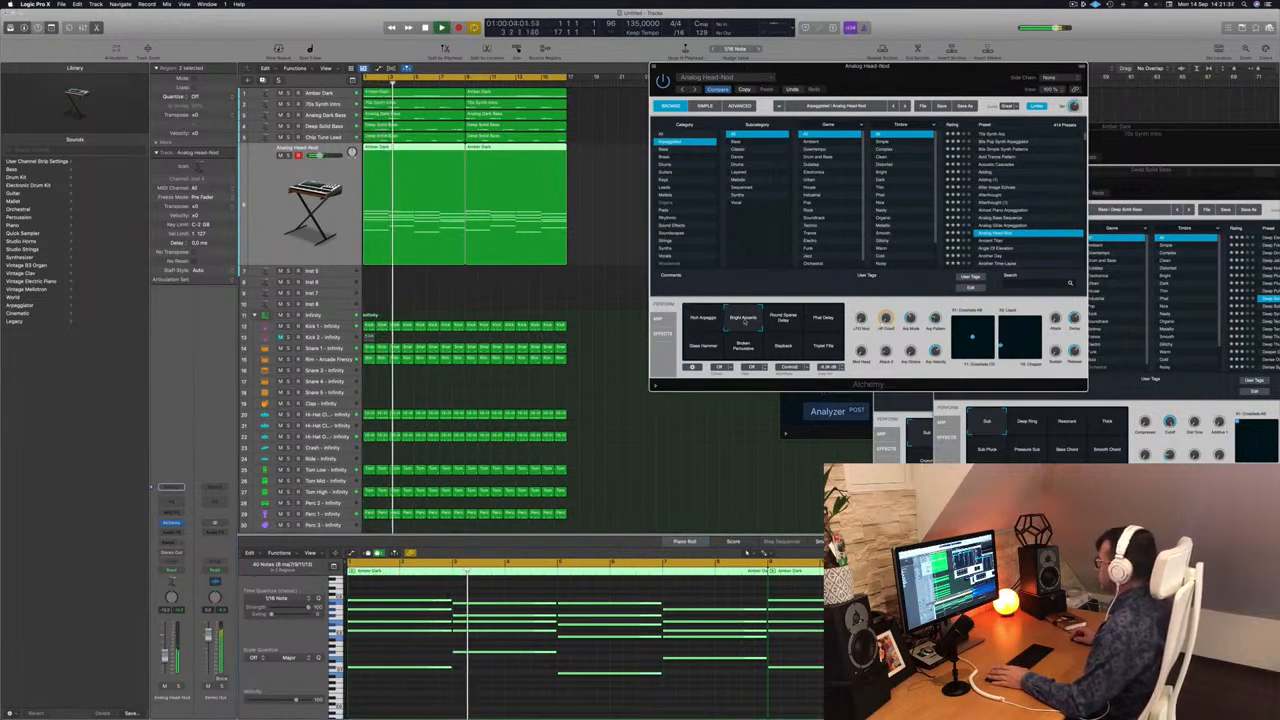
pyautogui.click(783, 319)
pyautogui.click(822, 318)
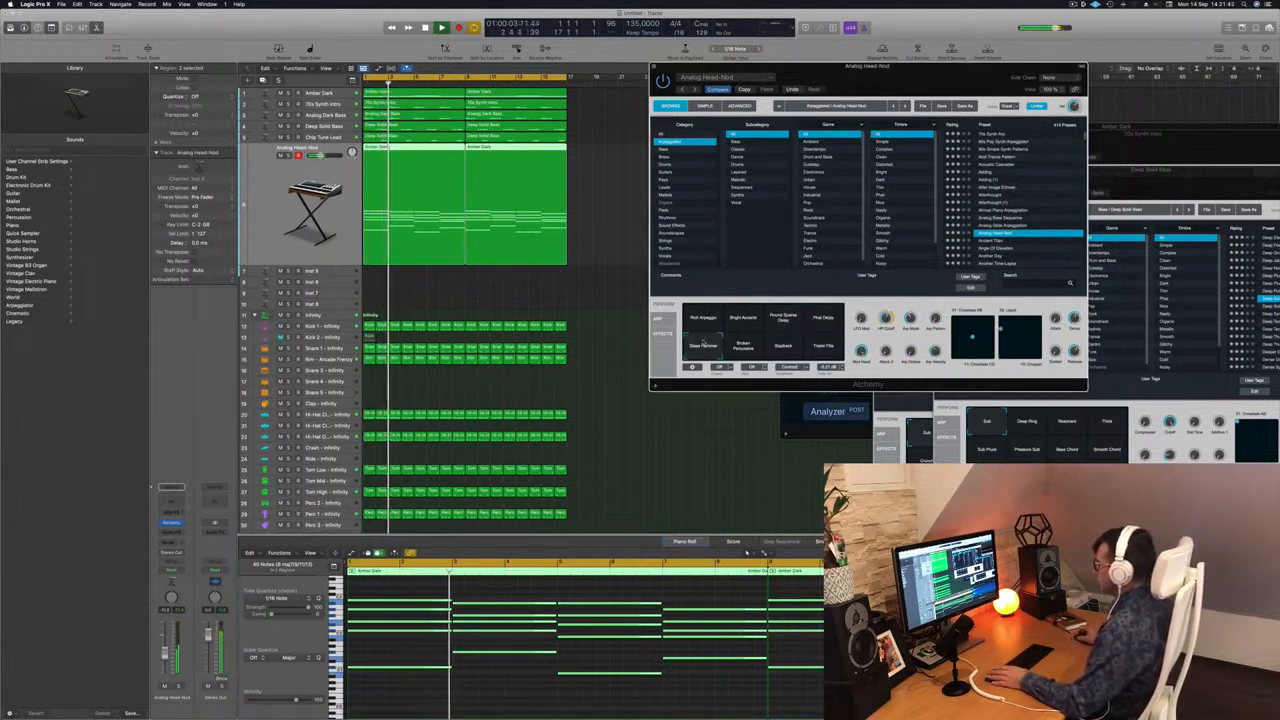
pyautogui.click(741, 348)
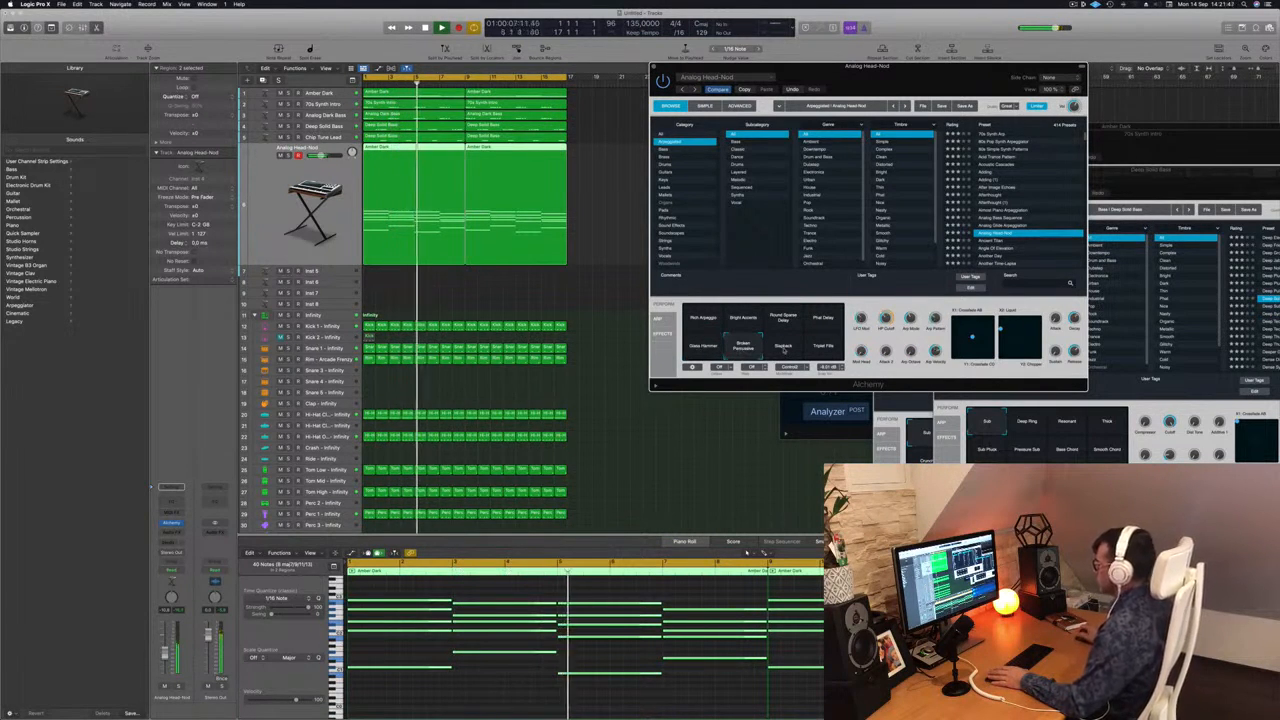
pyautogui.click(784, 348)
pyautogui.click(704, 320)
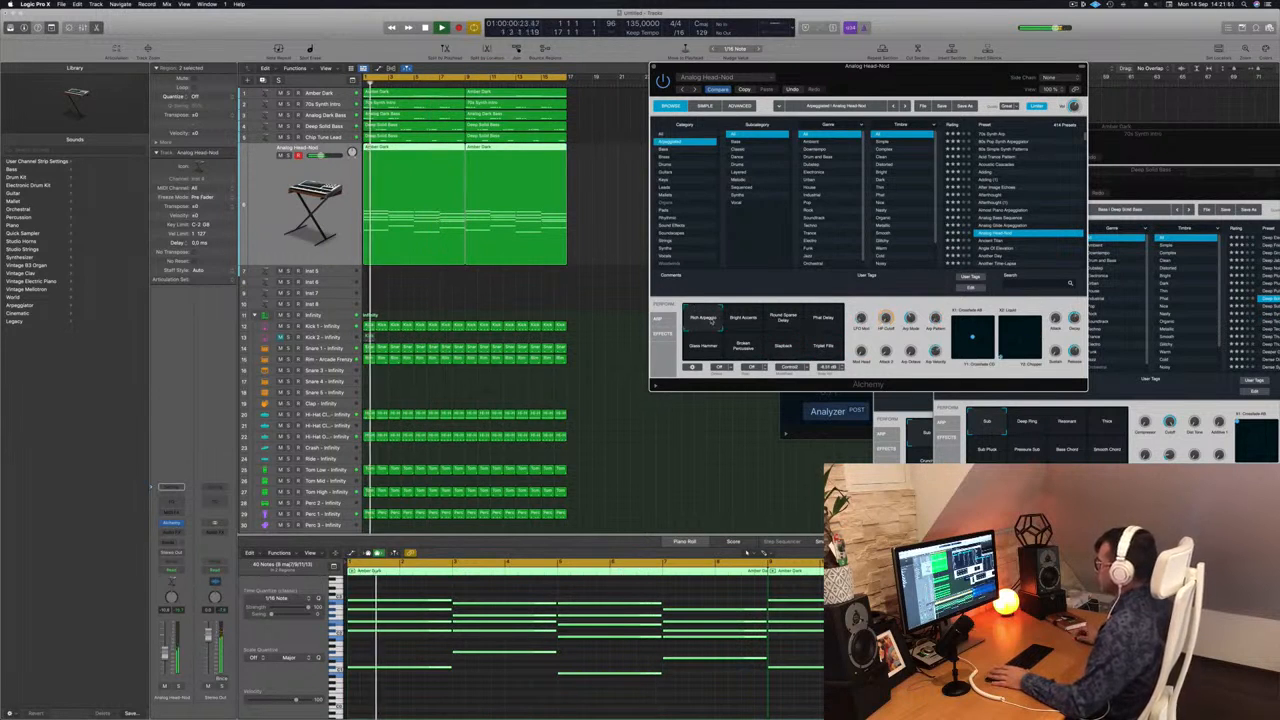
# Add a Channel EQ to the Analog Head-Nod track and enable its low cut at 120 Hz.
pyautogui.moveTo(935, 67); pyautogui.dragTo(828, 57)
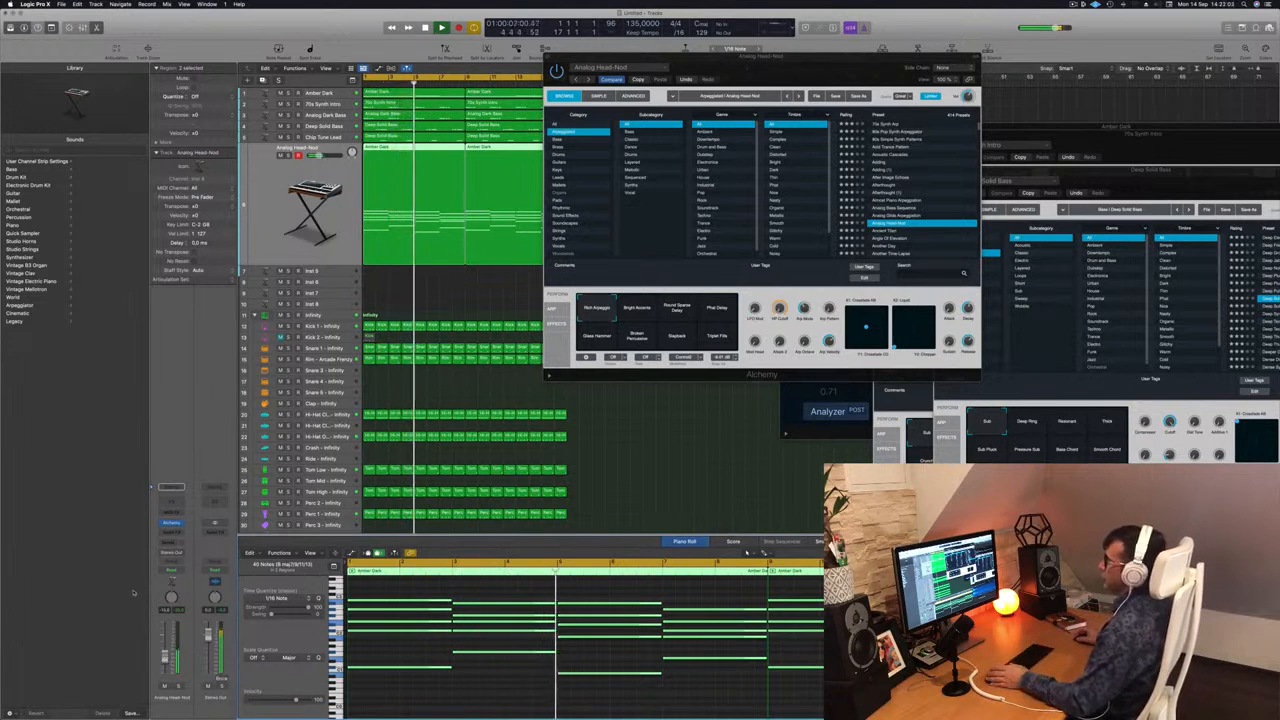
pyautogui.click(175, 502)
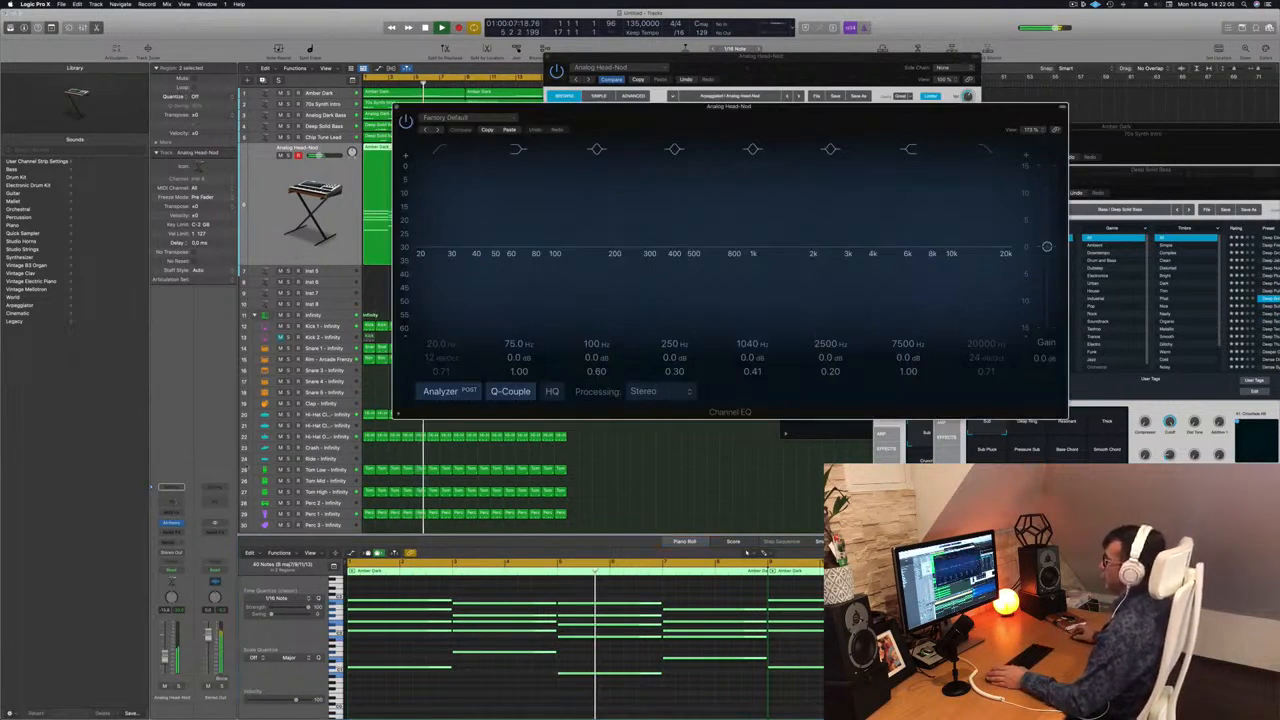
pyautogui.click(438, 151)
pyautogui.moveTo(499, 237); pyautogui.dragTo(591, 217)
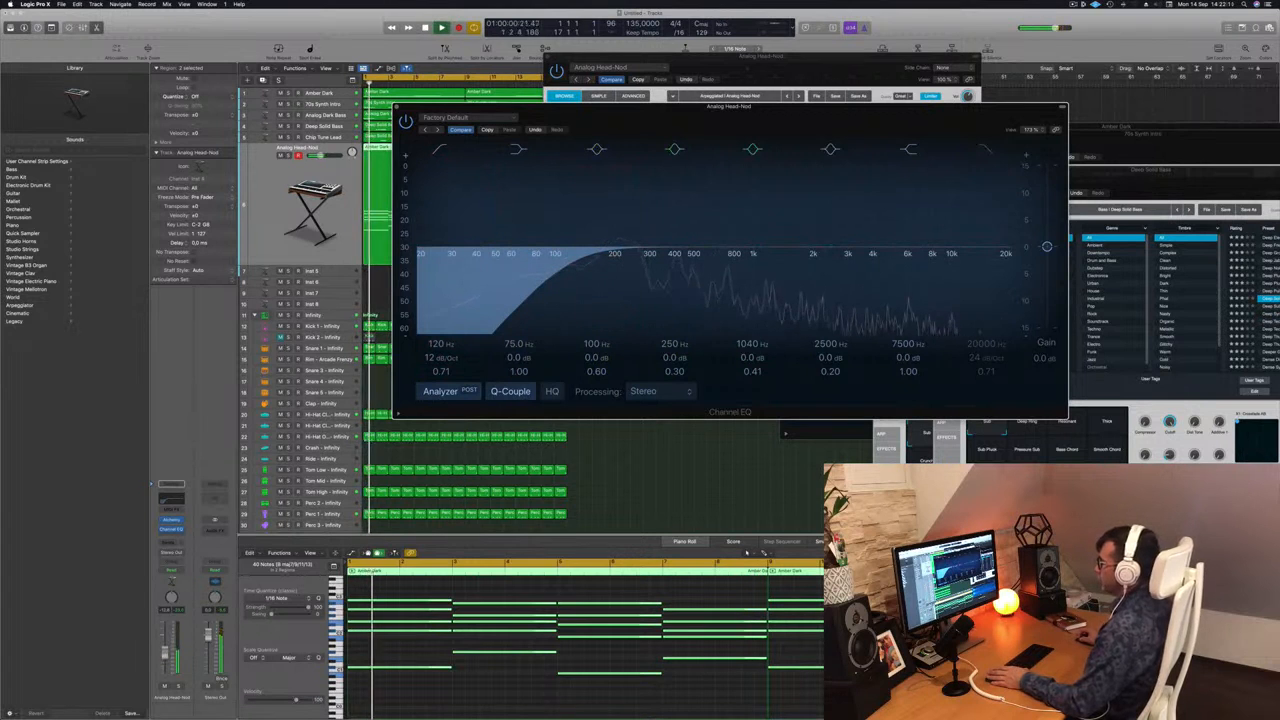
# Raise the Analog Head-Nod track's volume slightly, leave the track unmuted, and close its EQ and Alchemy windows.
pyautogui.moveTo(165, 656); pyautogui.dragTo(165, 653)
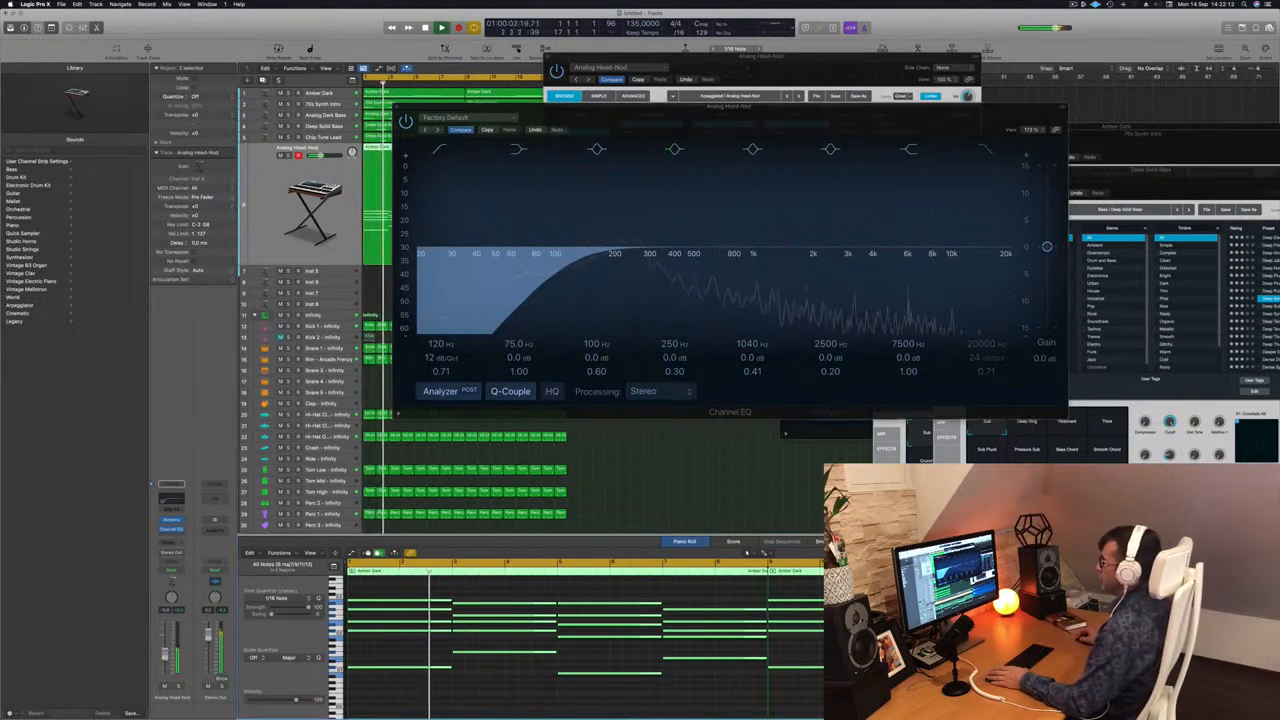
pyautogui.moveTo(651, 107); pyautogui.dragTo(626, 106)
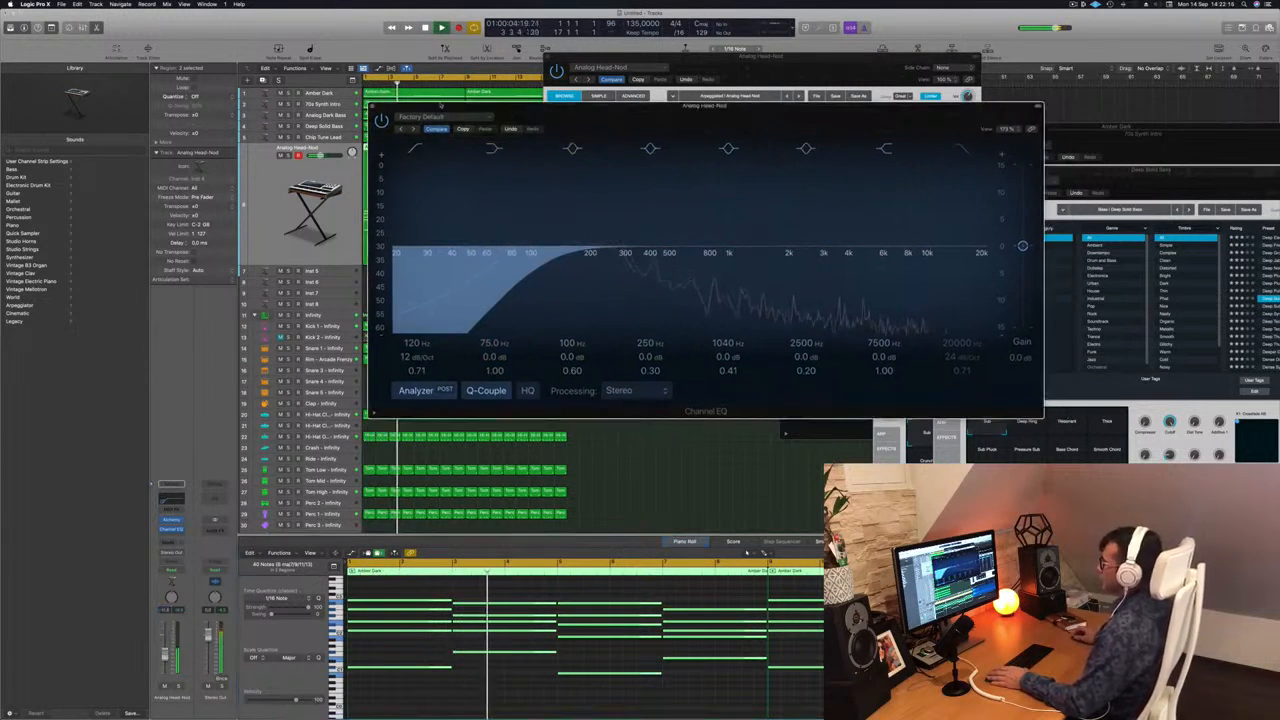
pyautogui.click(371, 107)
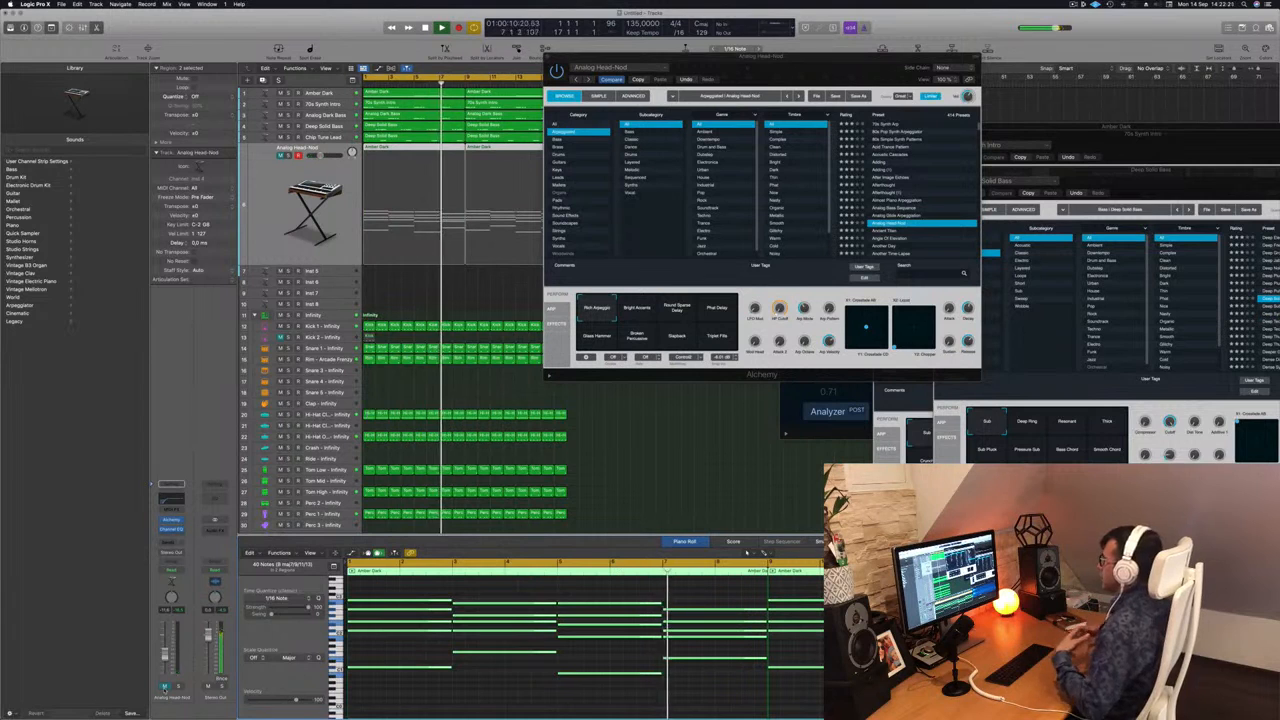
pyautogui.click(165, 687)
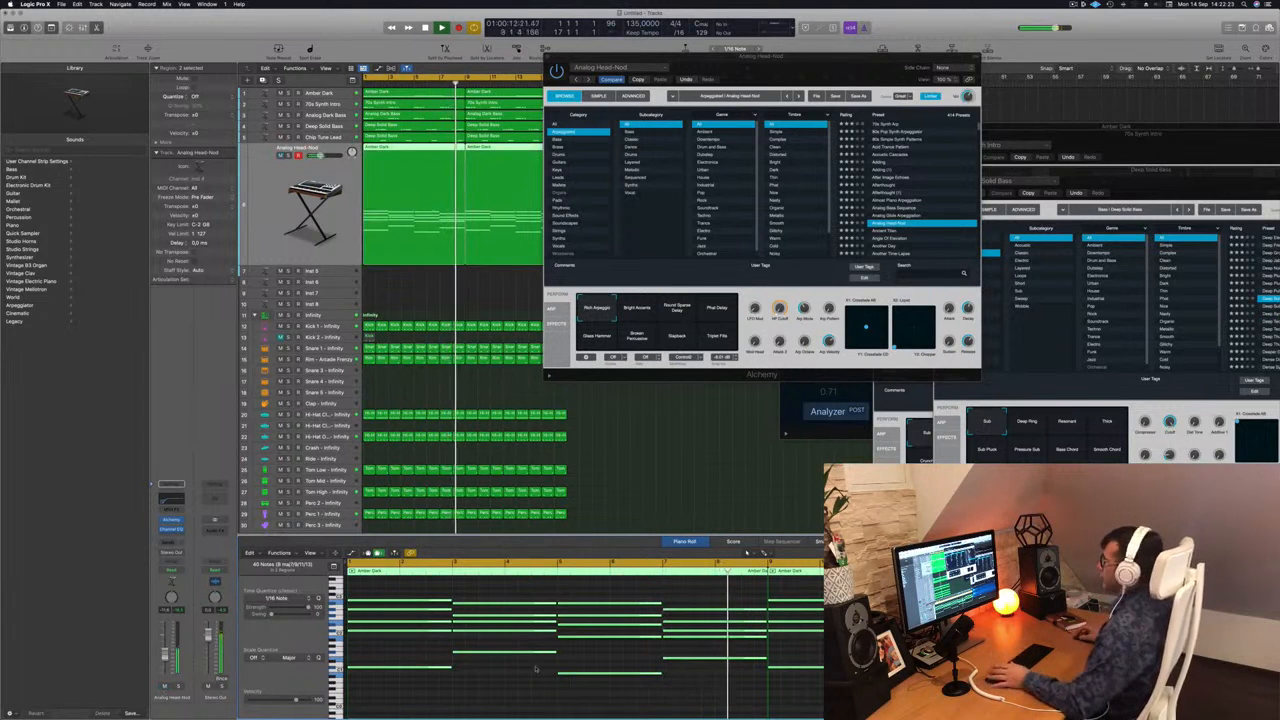
pyautogui.moveTo(804, 67); pyautogui.dragTo(854, 87)
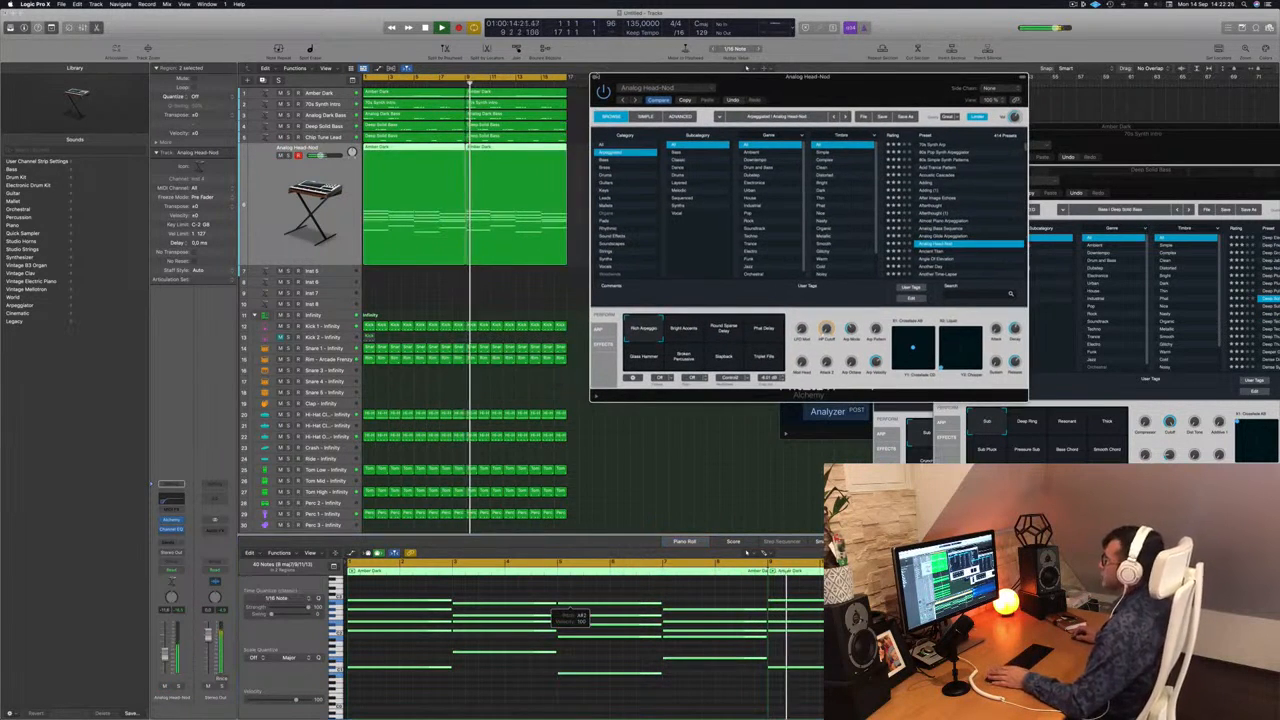
pyautogui.click(599, 76)
# Copy both Amber Dark regions from the Analog Head-Nod track to the empty Inst 5 track and play them.
pyautogui.click(629, 283)
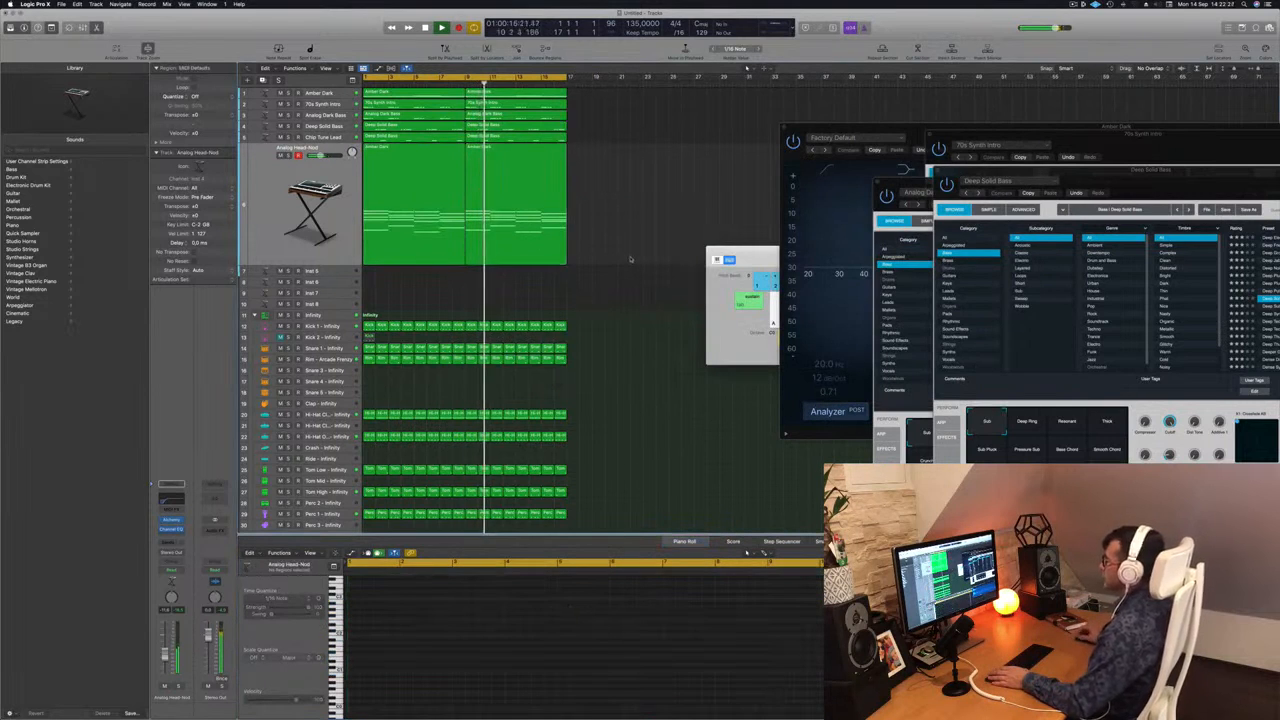
pyautogui.scroll(2, 668, 212)
pyautogui.scroll(-4, 668, 211)
pyautogui.click(320, 186)
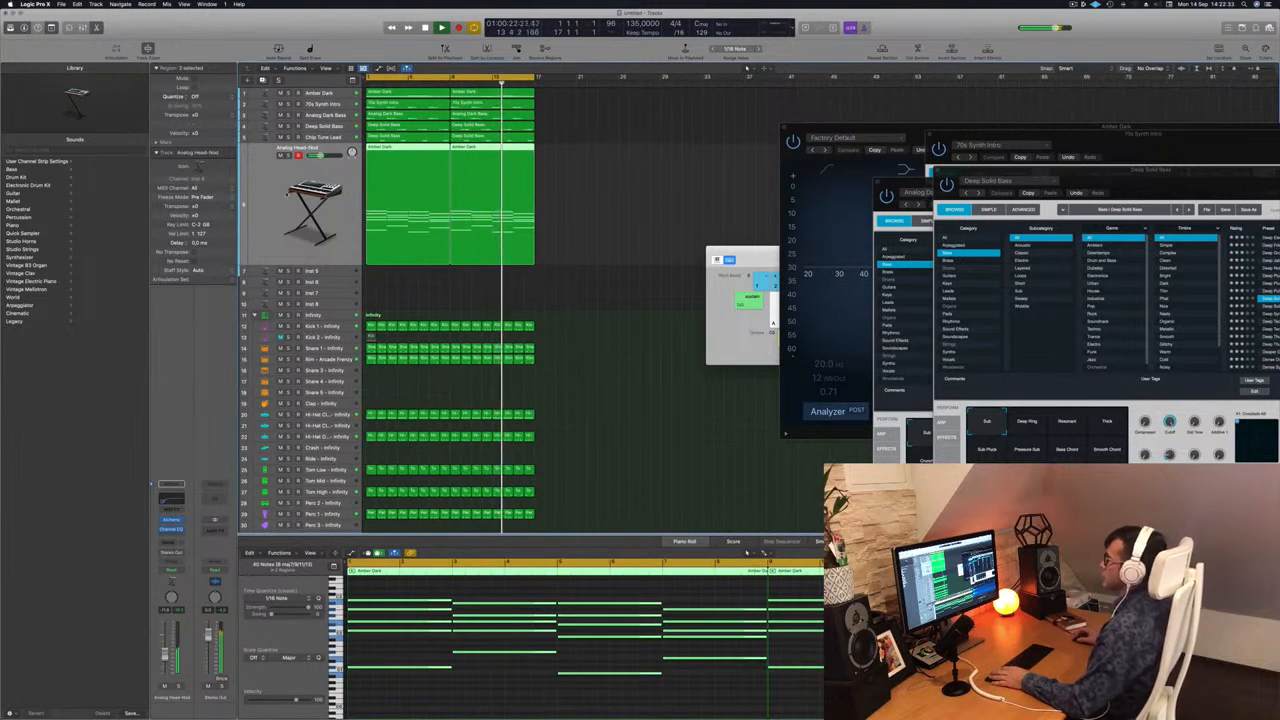
pyautogui.press('super+Right')
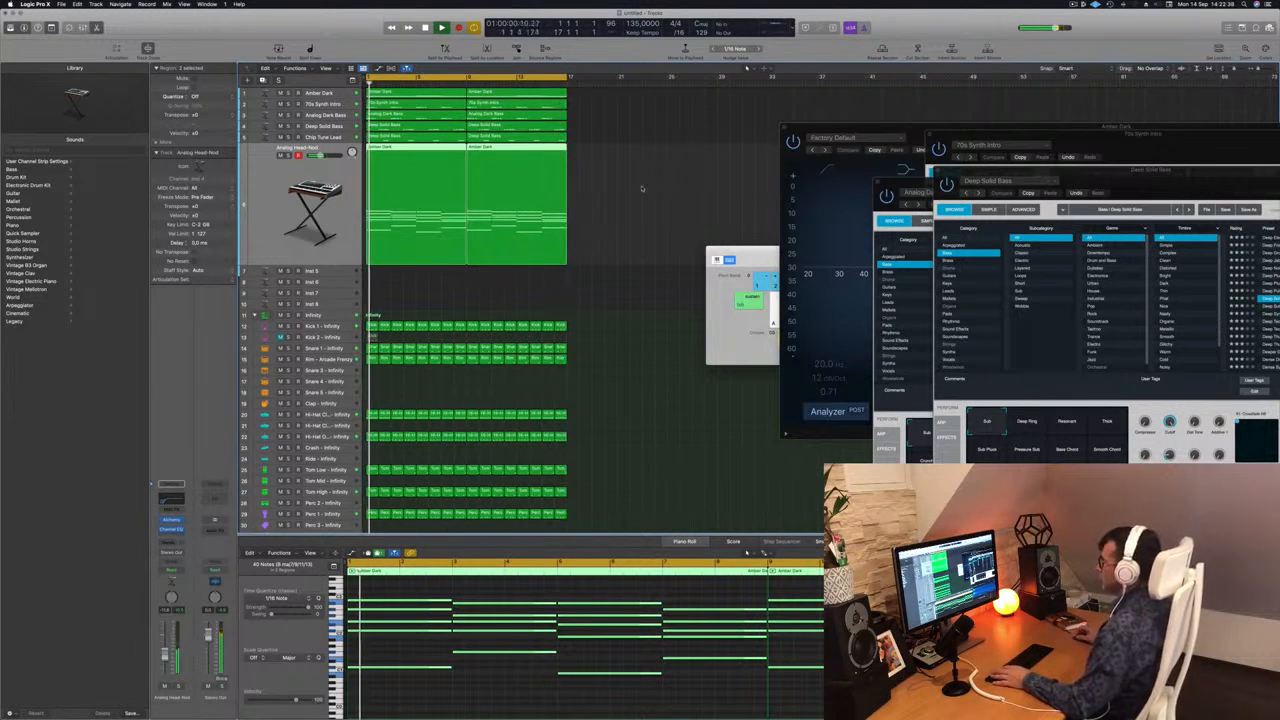
pyautogui.press('space')
pyautogui.moveTo(391, 147); pyautogui.dragTo(397, 280)
pyautogui.press('space')
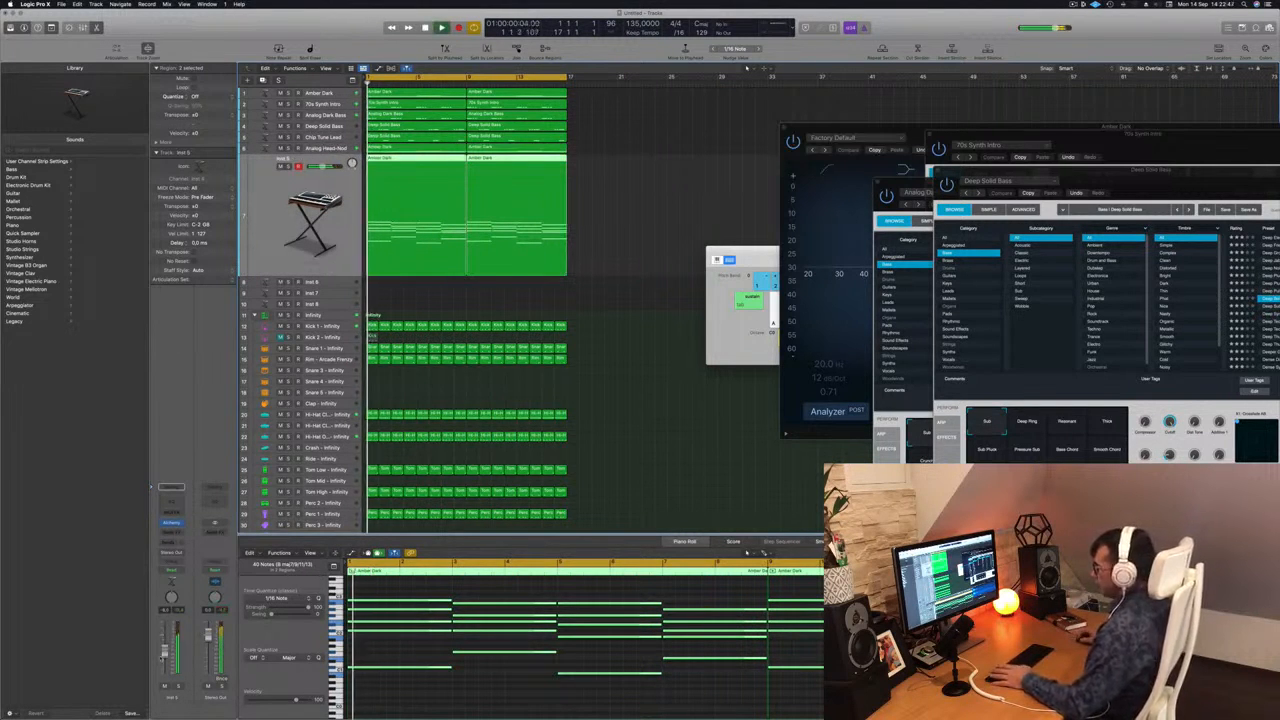
# Select all notes in the copied Inst 5 regions and shorten them to brief stabs at the start of each chord.
pyautogui.scroll(-4, 434, 626)
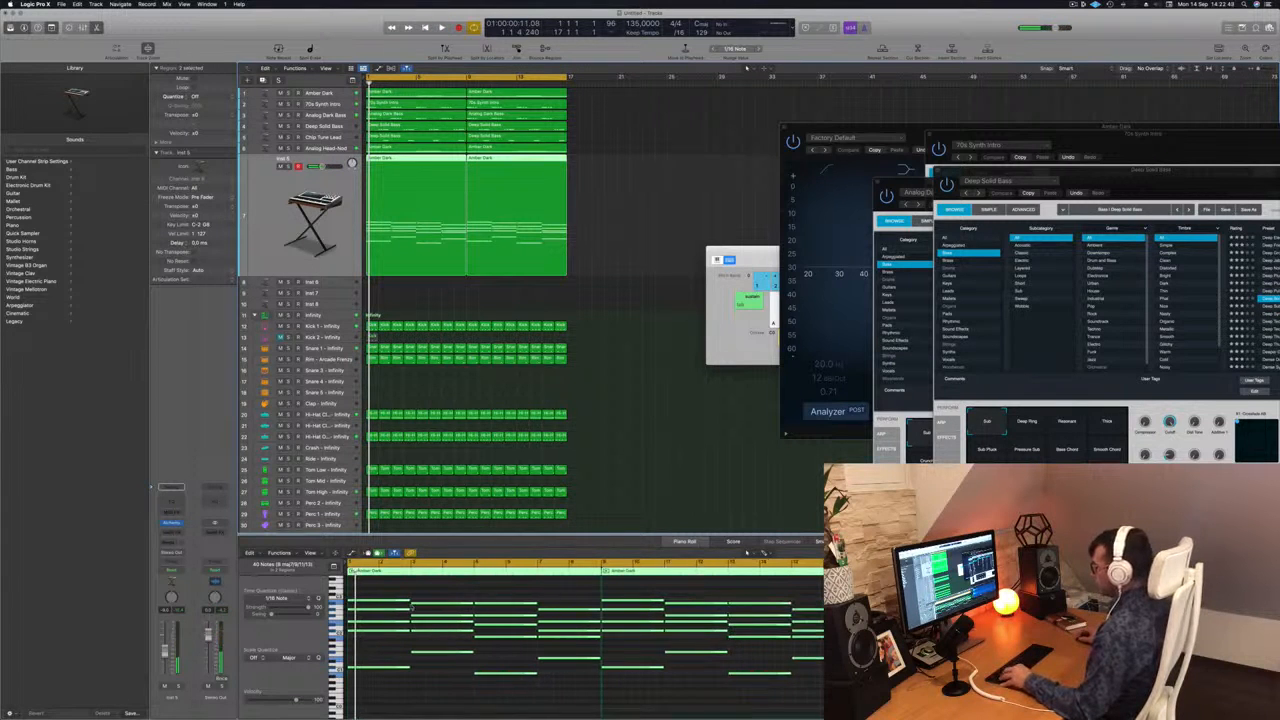
pyautogui.moveTo(392, 588); pyautogui.dragTo(824, 688)
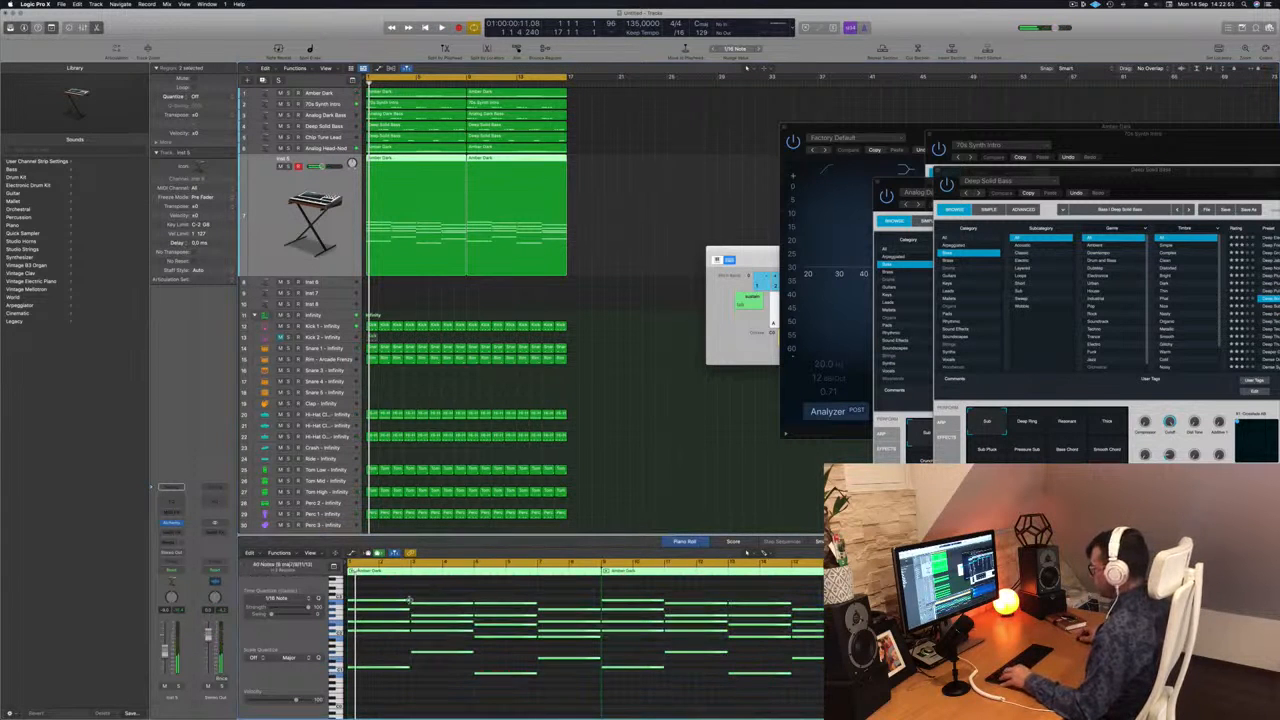
pyautogui.moveTo(408, 600); pyautogui.dragTo(356, 602)
pyautogui.press('space')
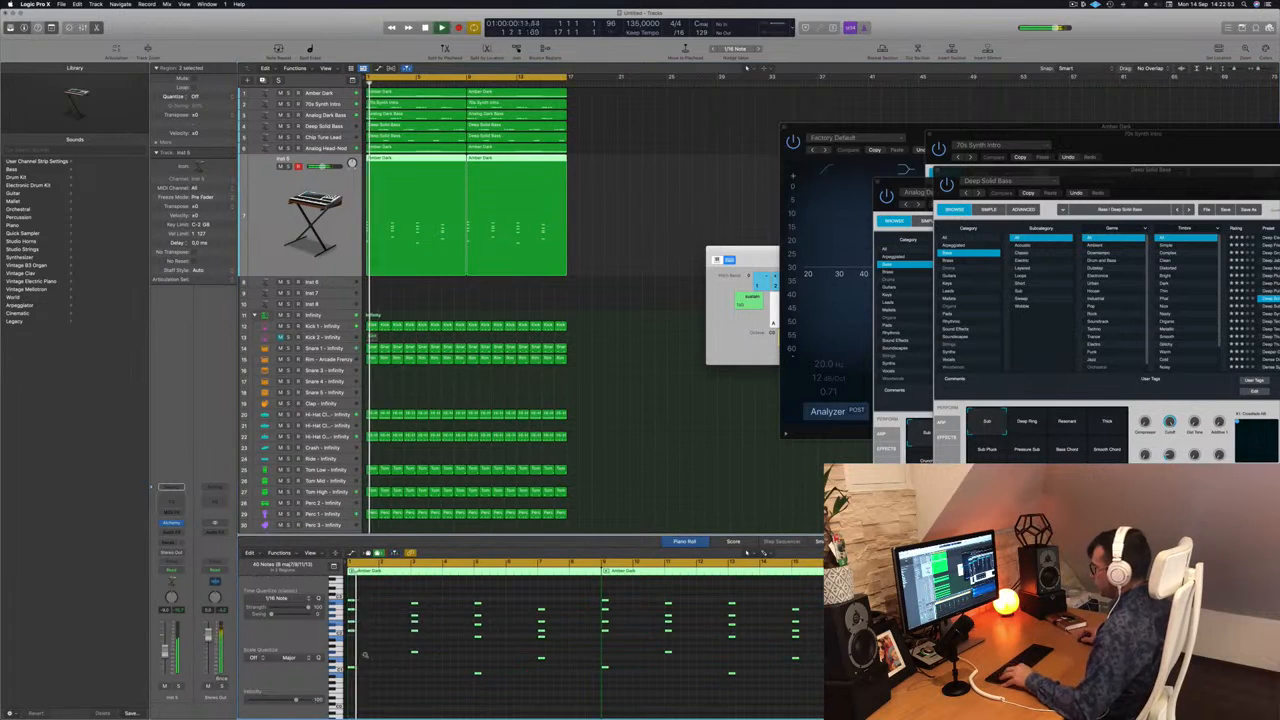
pyautogui.scroll(4, 400, 655)
pyautogui.scroll(5, 400, 655)
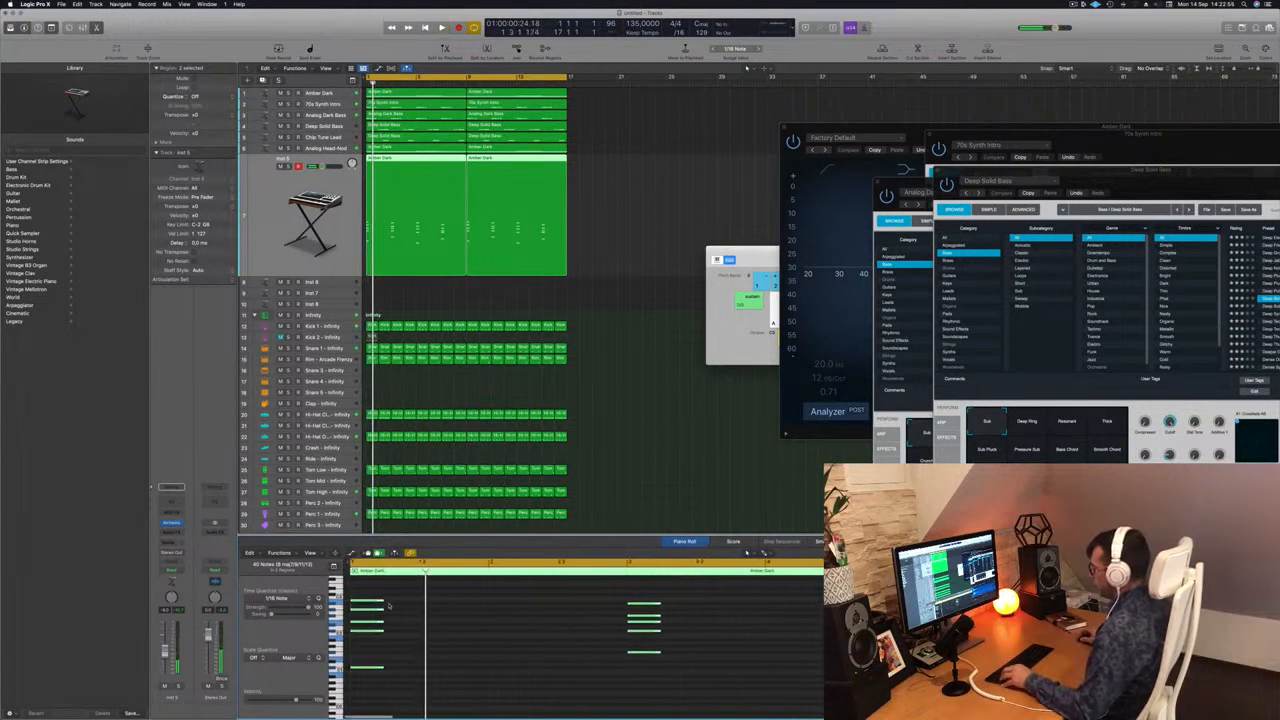
pyautogui.moveTo(378, 598); pyautogui.dragTo(371, 604)
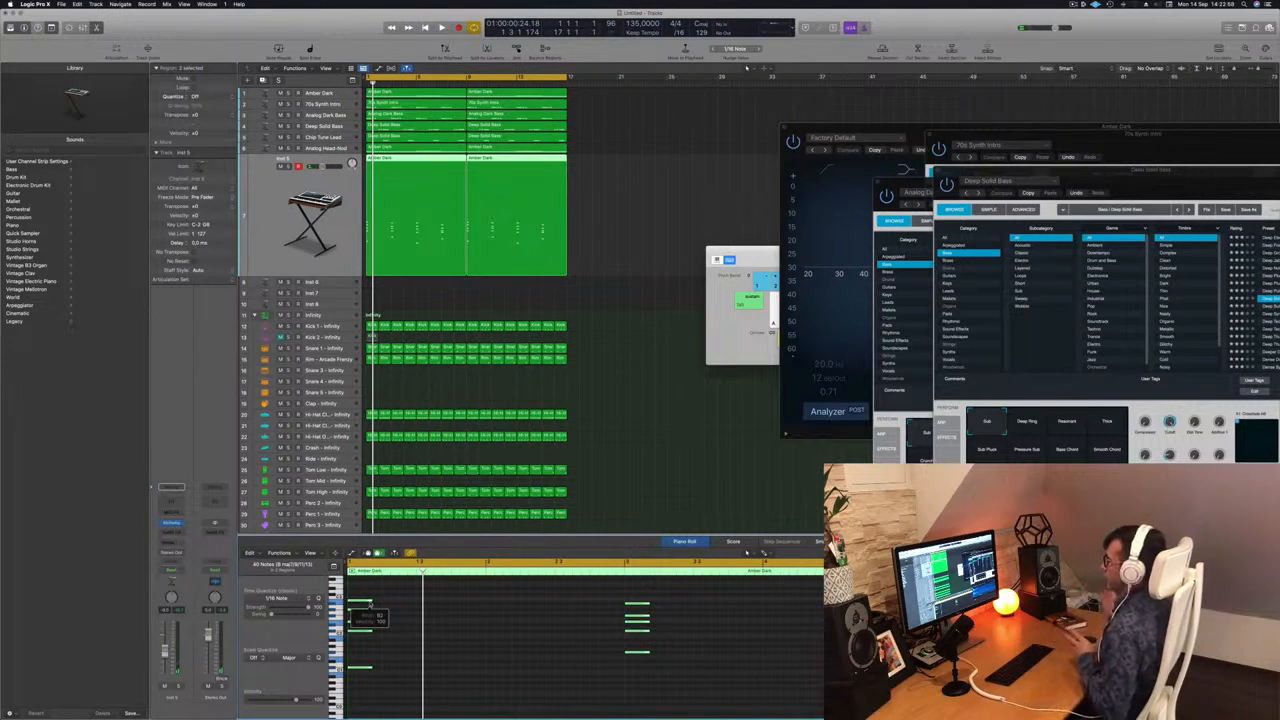
# Duplicate the shortened chords twice so each chord plays as four evenly spaced stabs.
pyautogui.scroll(5, 366, 612)
pyautogui.moveTo(388, 601); pyautogui.dragTo(412, 605)
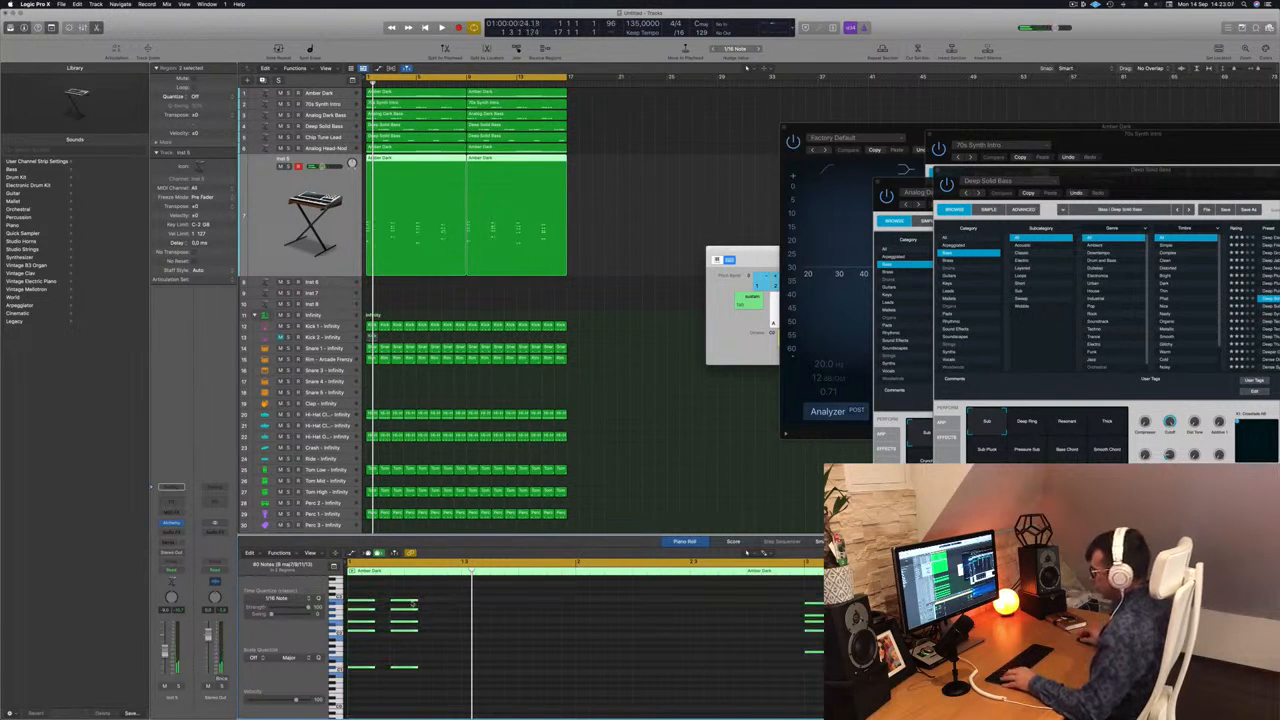
pyautogui.moveTo(418, 610); pyautogui.dragTo(446, 605)
pyautogui.press('super+Left')
pyautogui.press('super+Left')
pyautogui.press('super+Left')
pyautogui.press('super+Left')
pyautogui.press('super+Left')
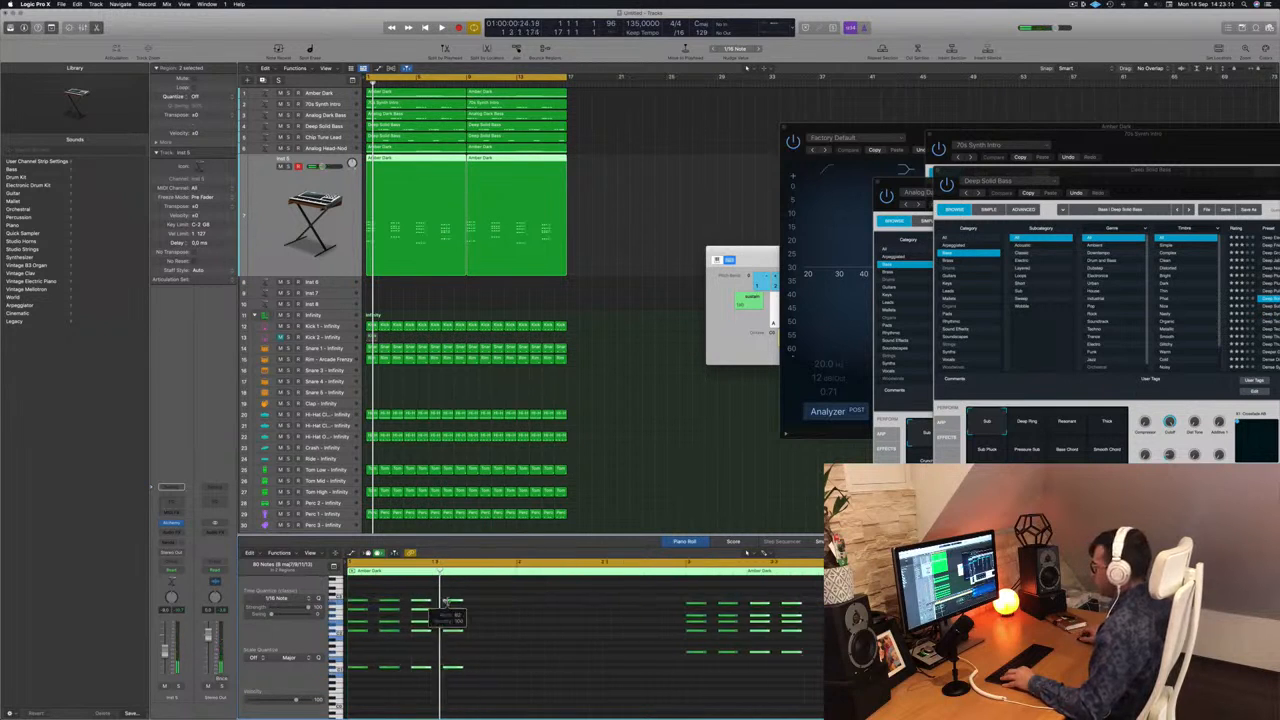
# Play back the Inst 5 chord stabs to check their rhythm across the pattern.
pyautogui.press('space')
pyautogui.press('space')
pyautogui.click(405, 651)
pyautogui.press('space')
pyautogui.press('super+Right')
pyautogui.press('super+Right')
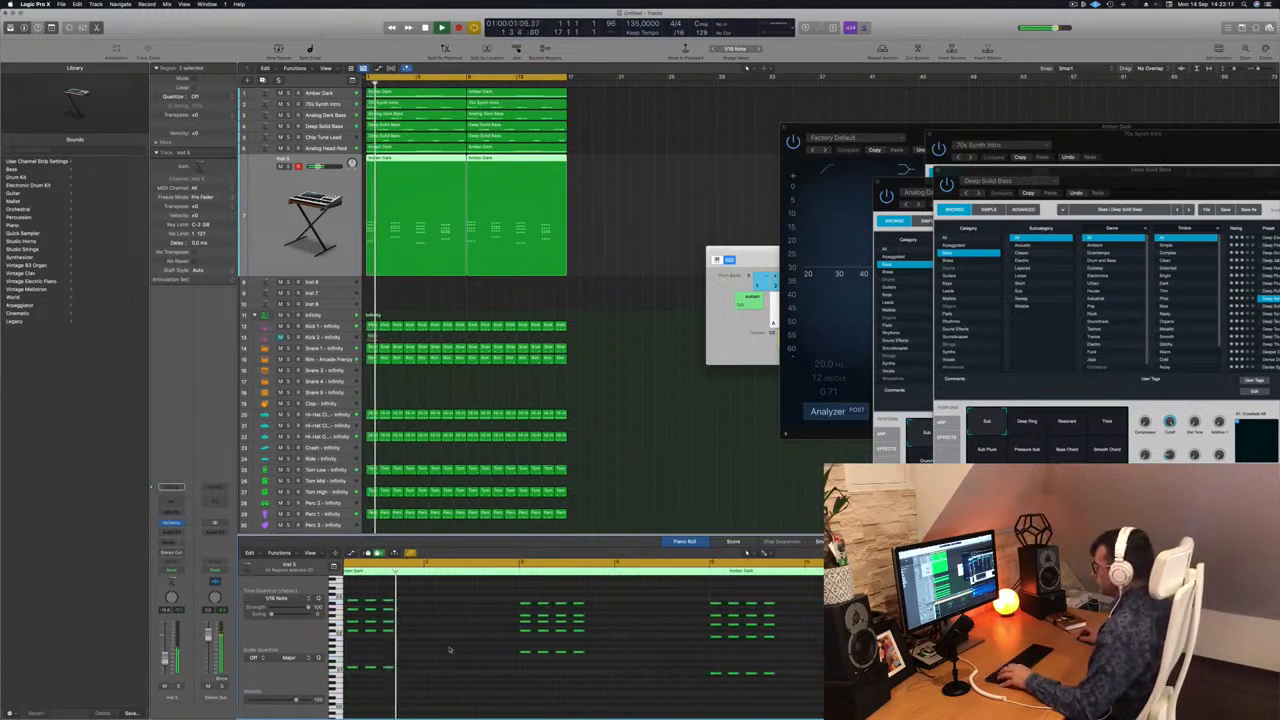
pyautogui.press('space')
pyautogui.press('space')
pyautogui.press('super+Left')
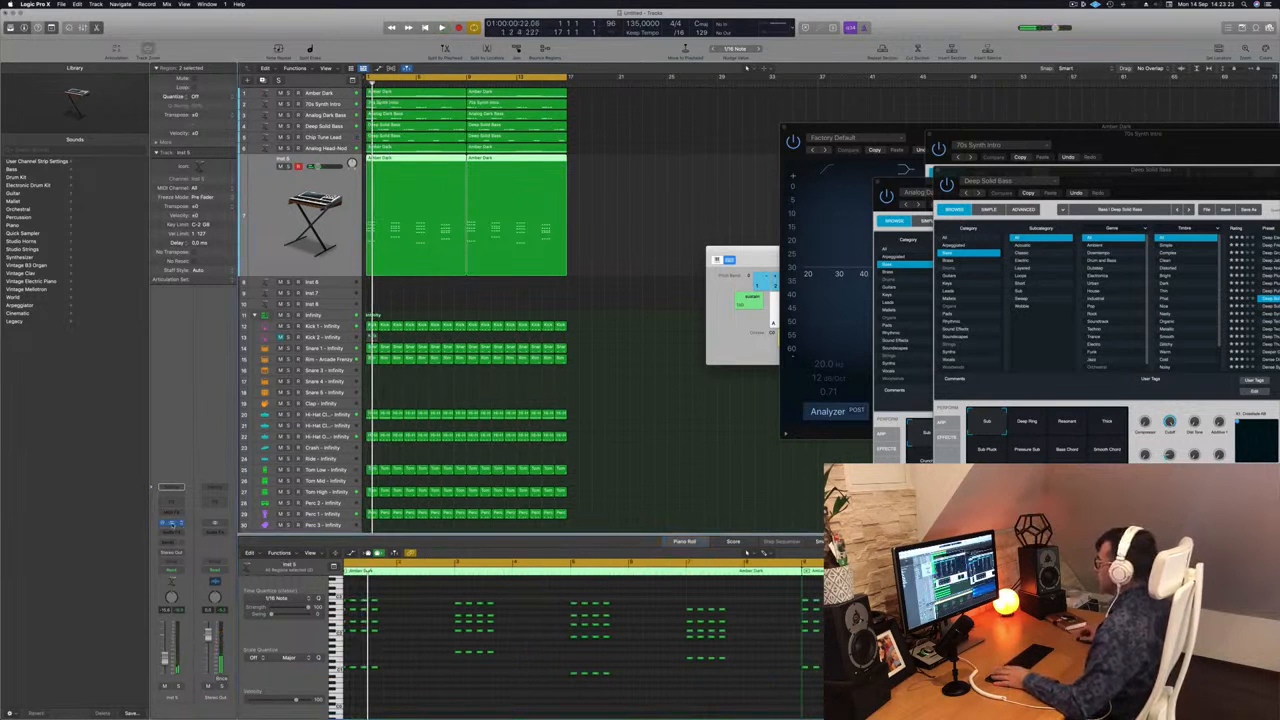
# Load Alchemy on the Inst 5 track with the Airy Synth Lead preset from the Leads category and play the chord stabs.
pyautogui.click(172, 524)
pyautogui.moveTo(689, 118); pyautogui.dragTo(871, 135)
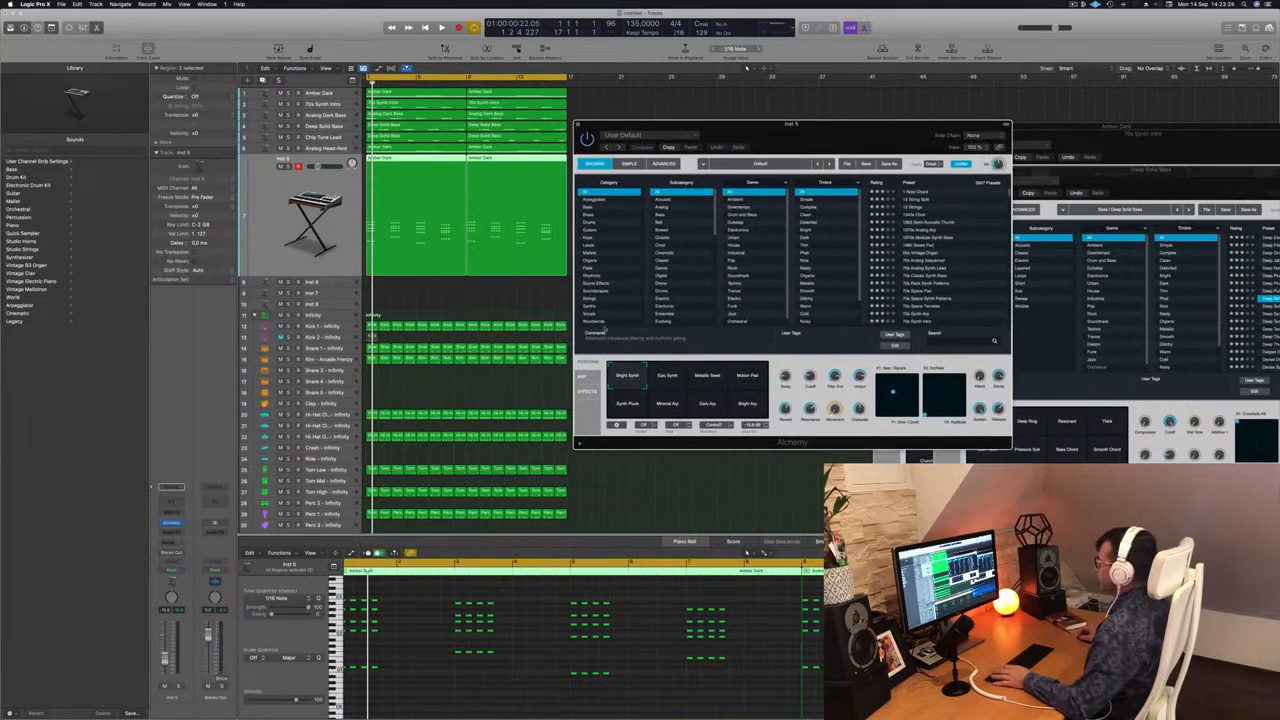
pyautogui.click(591, 245)
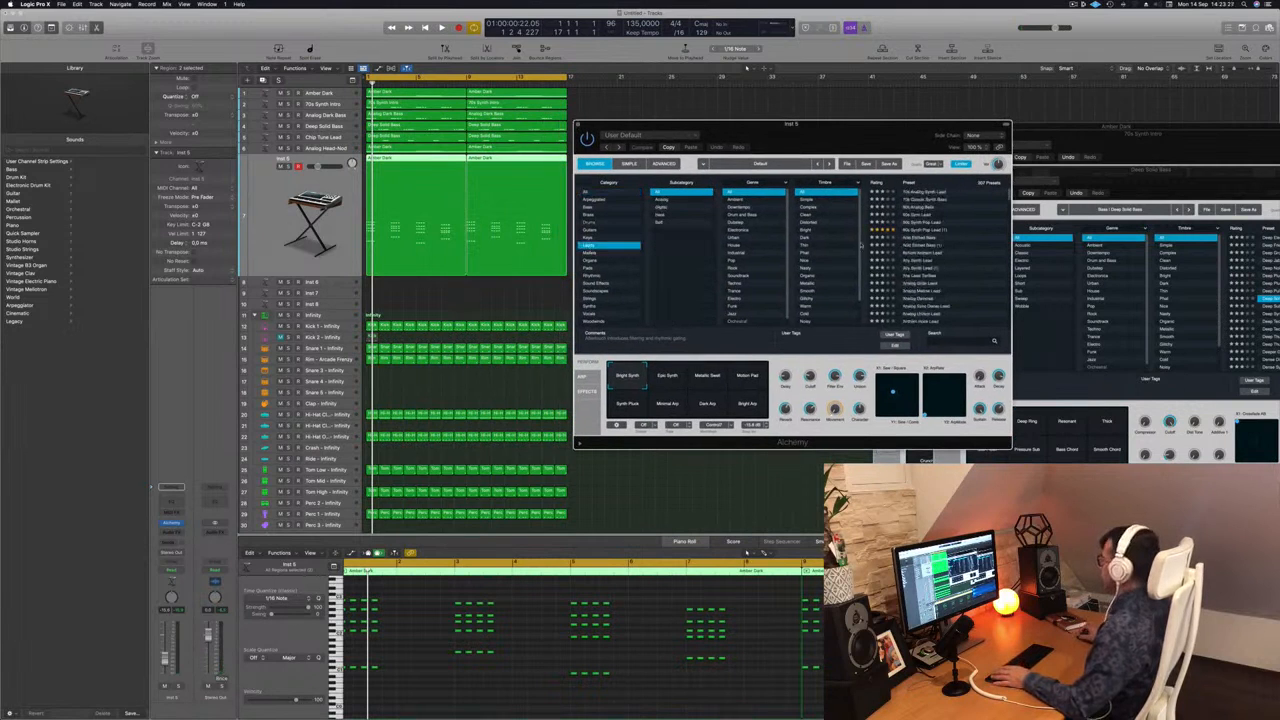
pyautogui.scroll(-2, 947, 252)
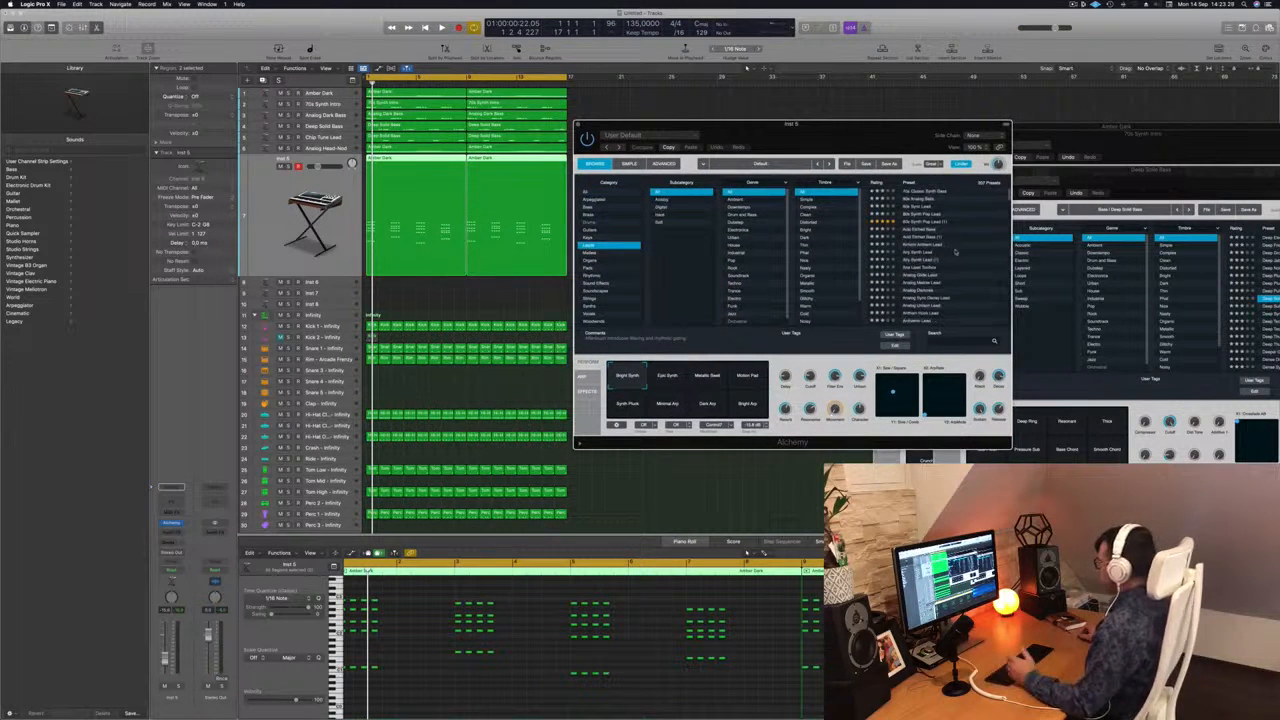
pyautogui.click(918, 253)
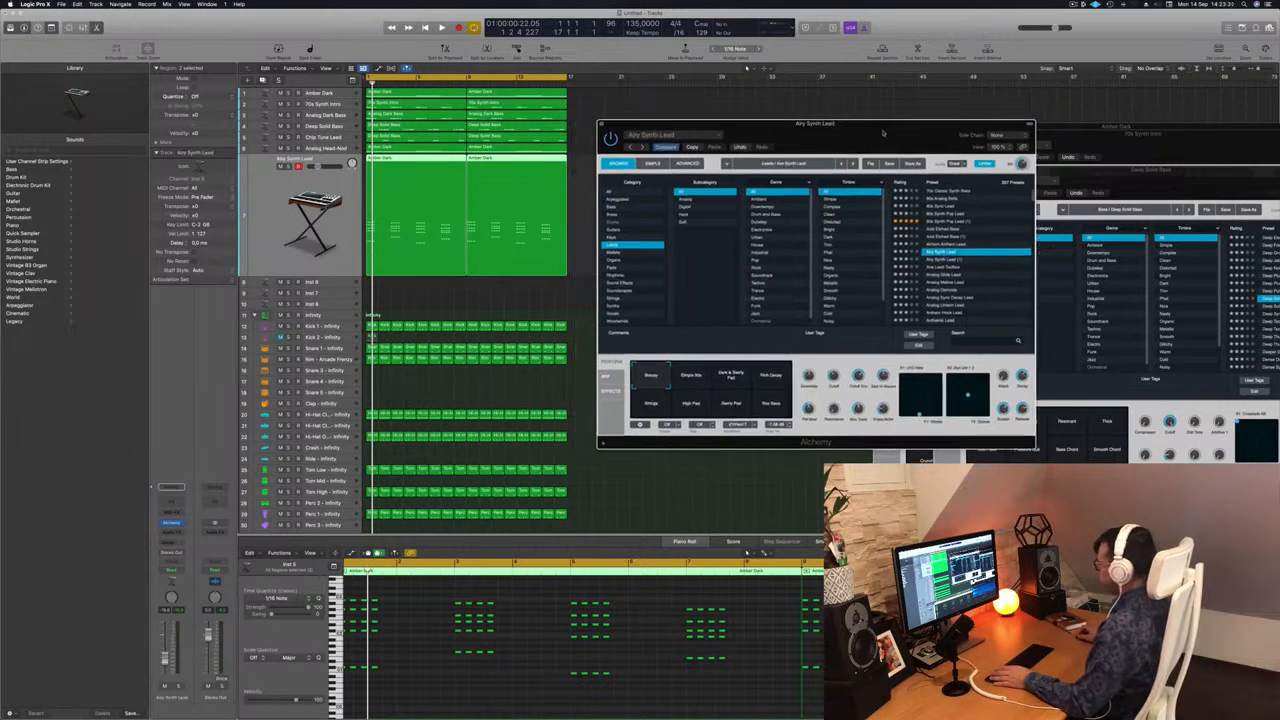
pyautogui.click(292, 244)
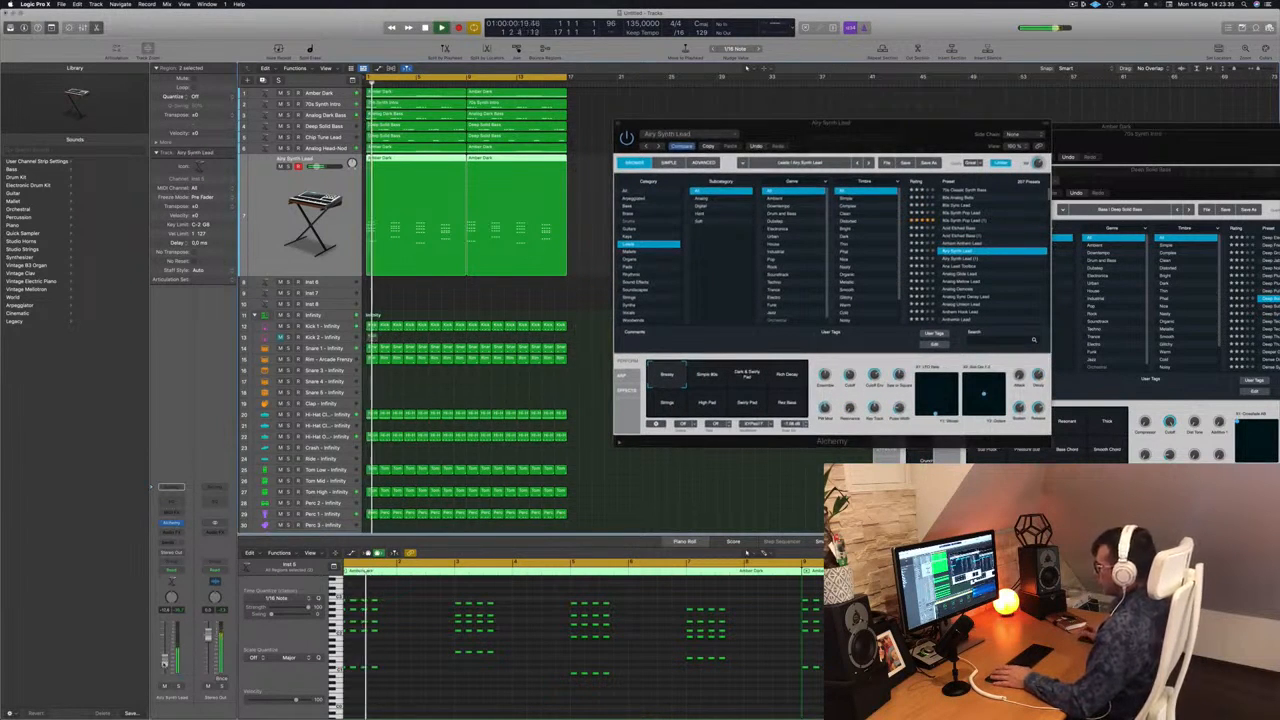
# Audition the performance variations of Airy Synth Lead during playback and return to the first one.
pyautogui.moveTo(889, 126); pyautogui.dragTo(851, 105)
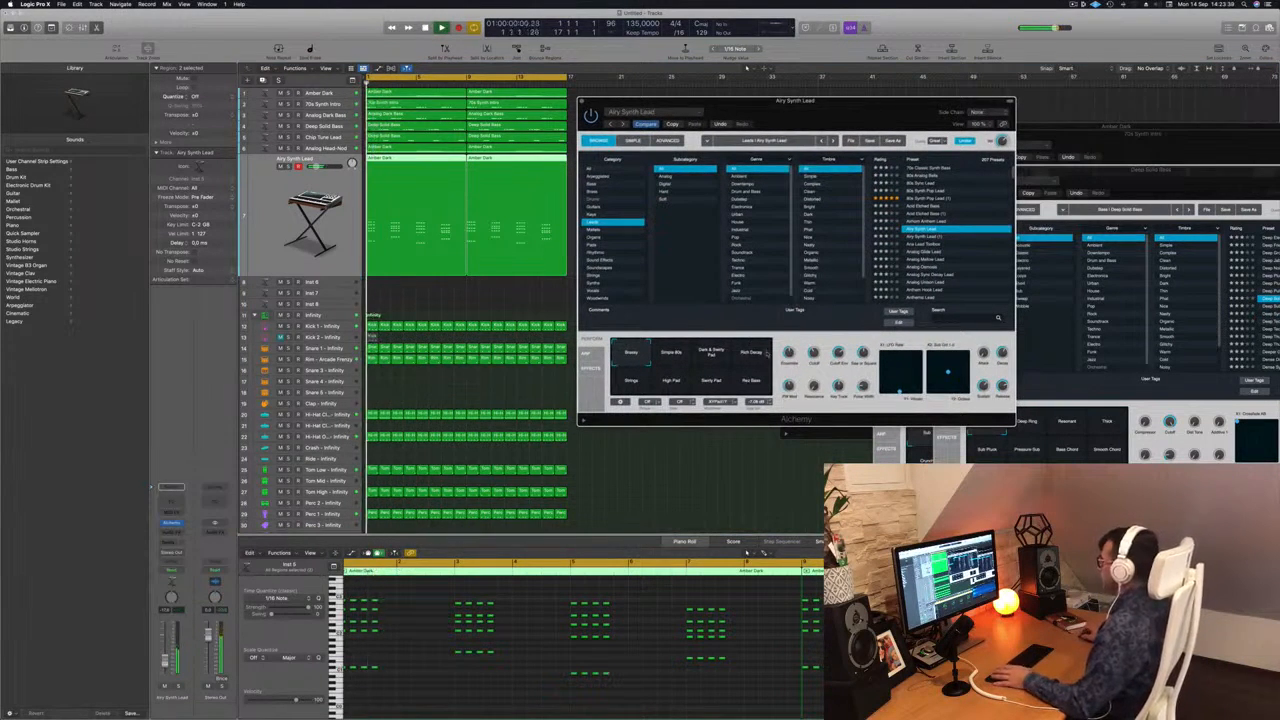
pyautogui.click(671, 356)
pyautogui.click(714, 355)
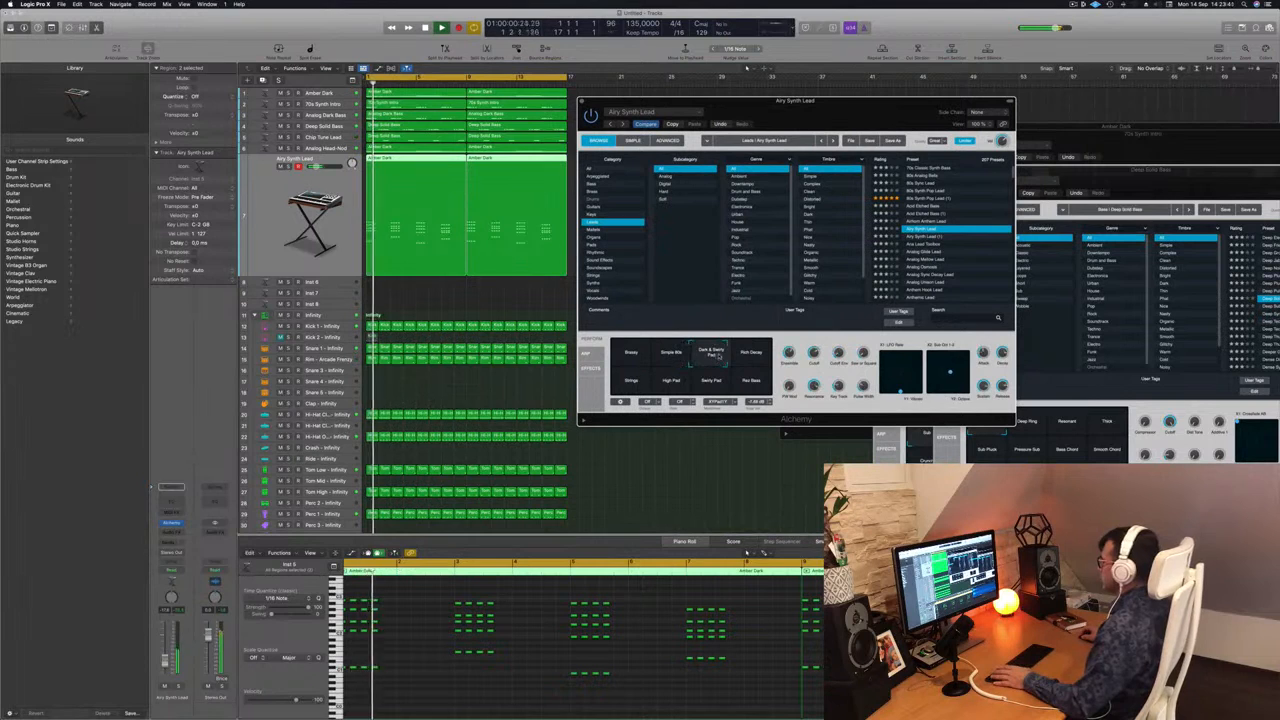
pyautogui.click(767, 359)
pyautogui.click(631, 381)
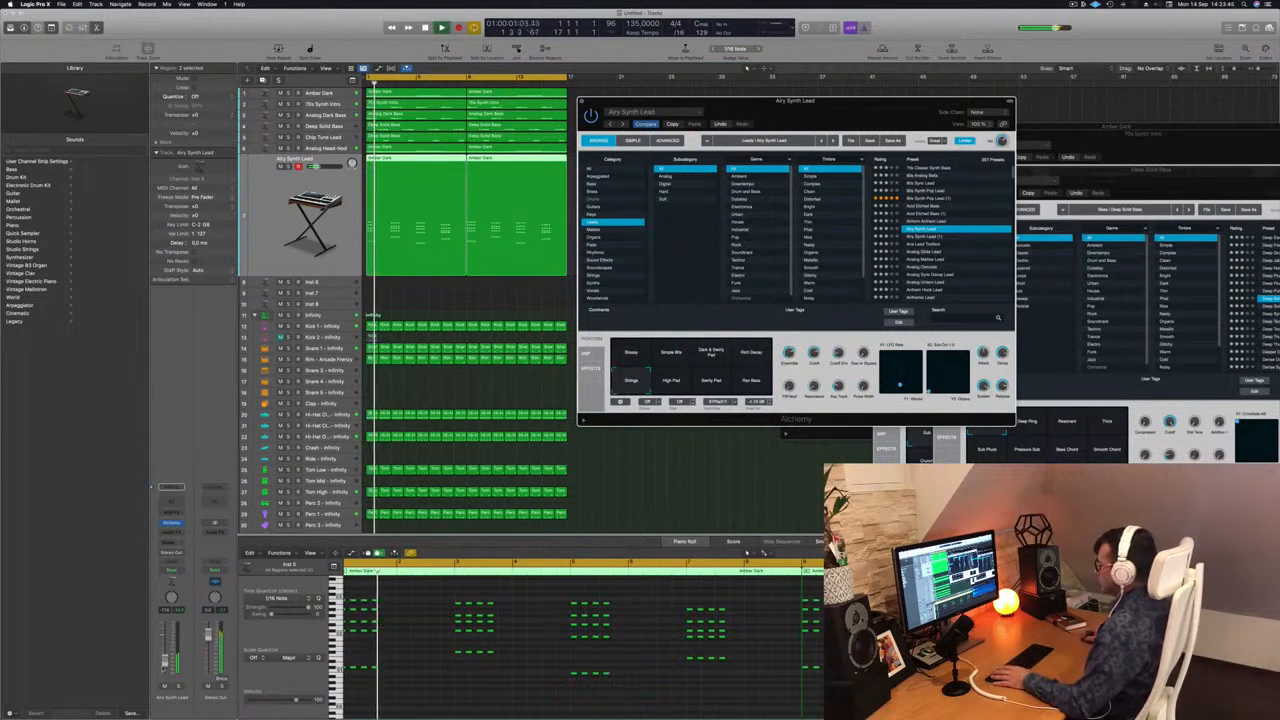
pyautogui.click(670, 382)
pyautogui.click(713, 384)
pyautogui.click(752, 383)
pyautogui.click(633, 356)
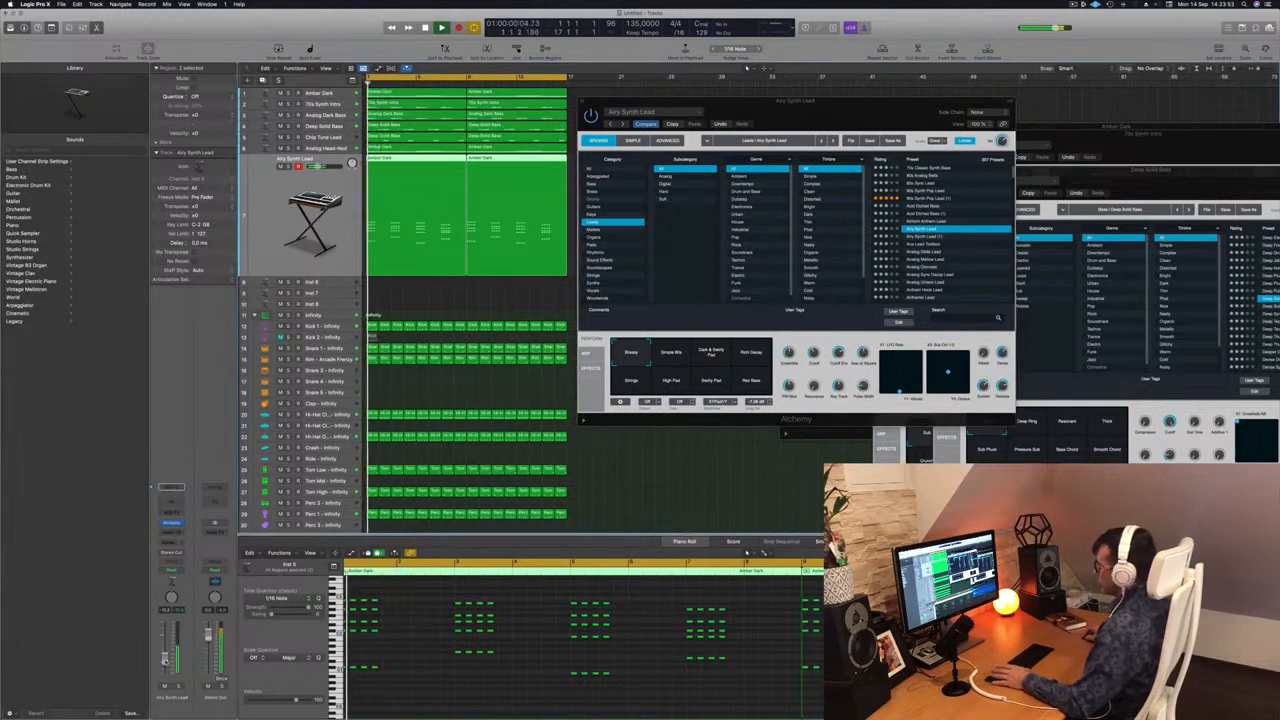
# Extend each chord in the first Airy Synth Lead region to six stabs by copying its notes, and play it back.
pyautogui.scroll(3, 431, 648)
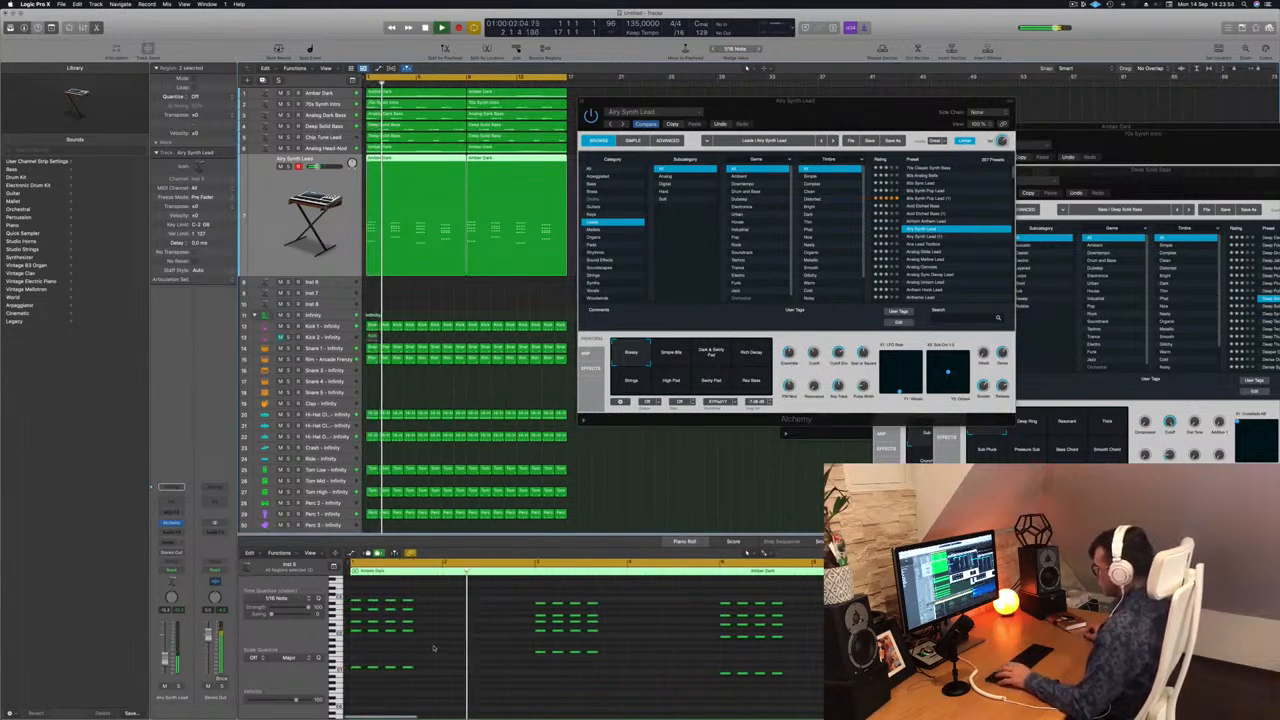
pyautogui.press('Return')
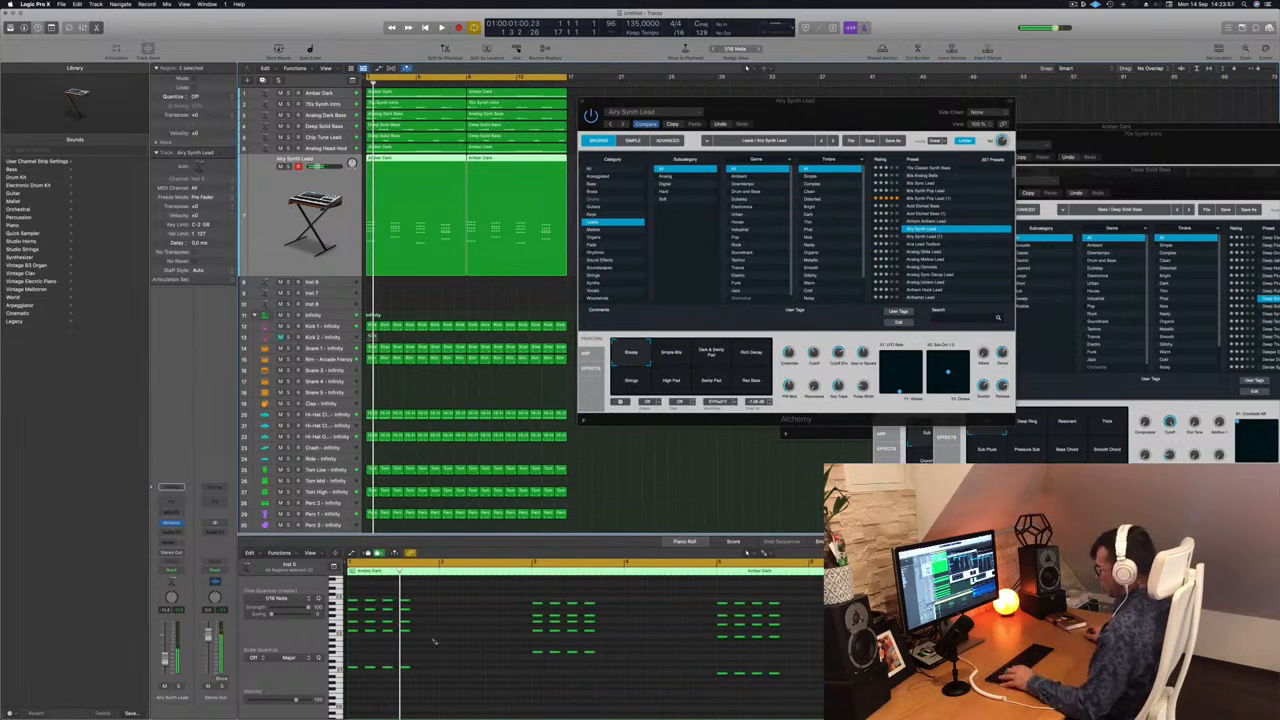
pyautogui.press('super+a')
pyautogui.click(424, 168)
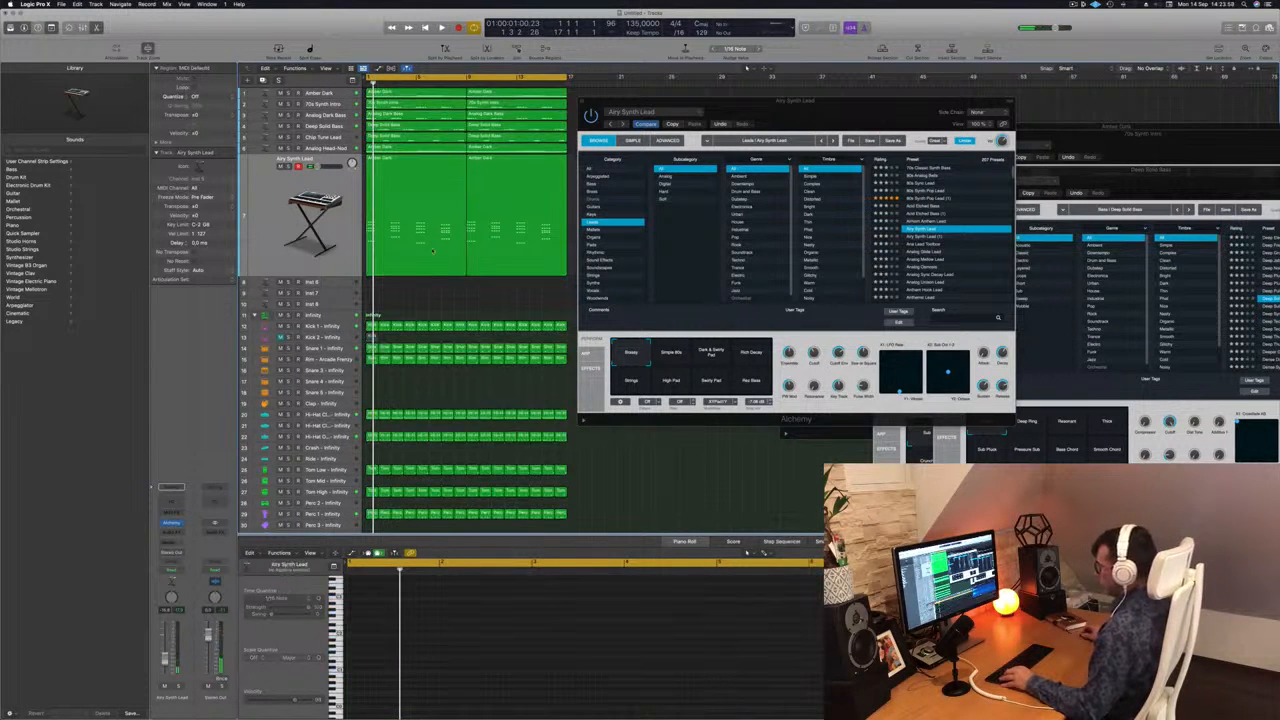
pyautogui.click(370, 616)
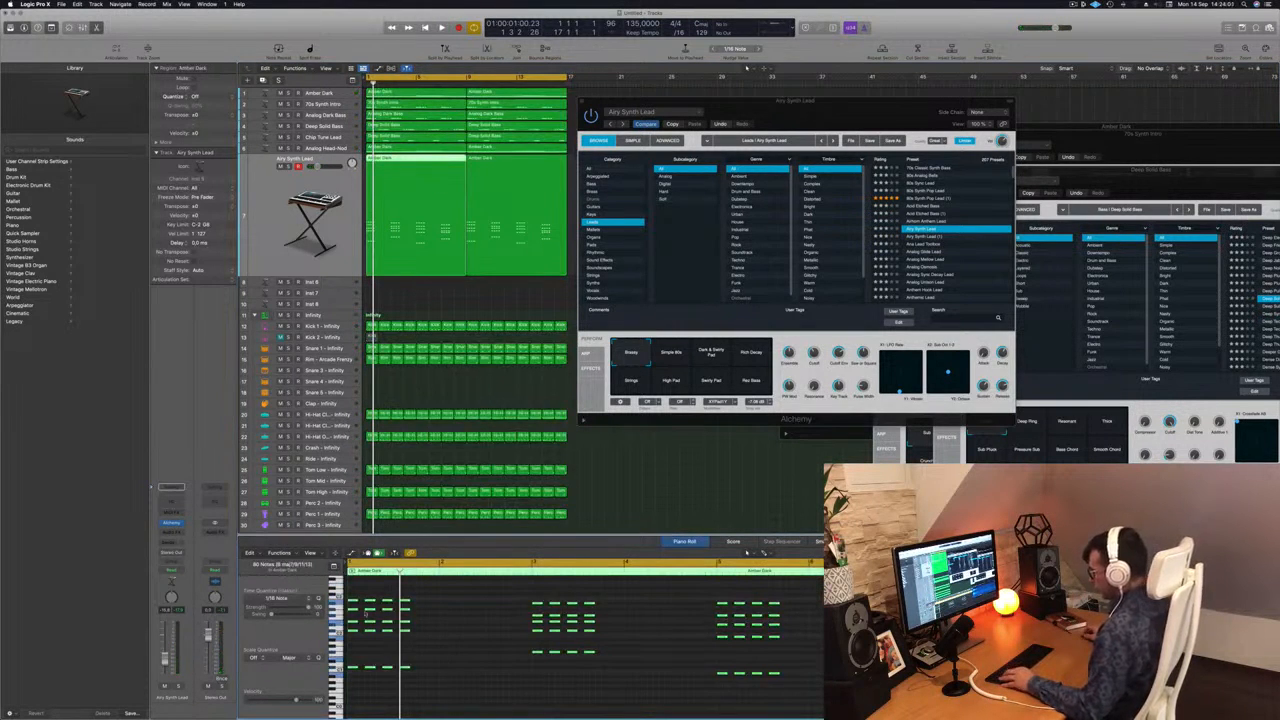
pyautogui.moveTo(356, 608); pyautogui.dragTo(389, 606)
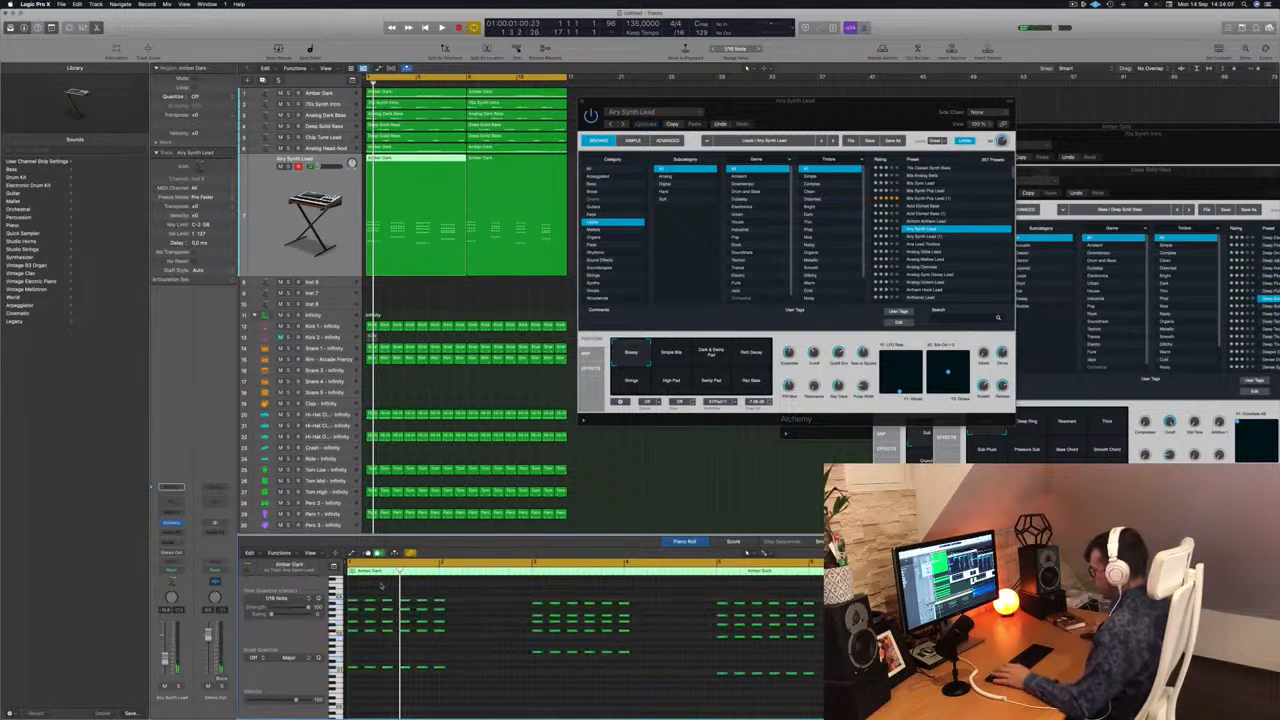
pyautogui.press('space')
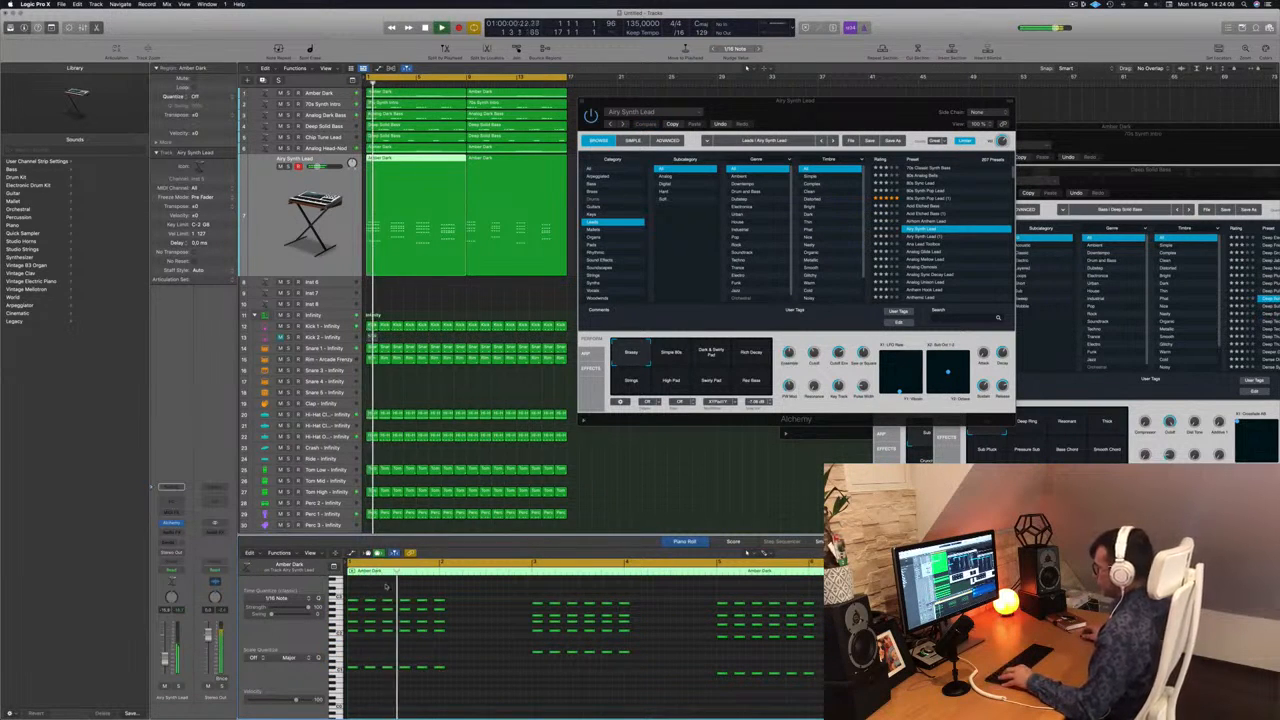
# Delete the sixth stab of each chord in the first region, leaving five stabs per chord.
pyautogui.moveTo(433, 596); pyautogui.dragTo(411, 679)
pyautogui.press('Return')
pyautogui.press('Delete')
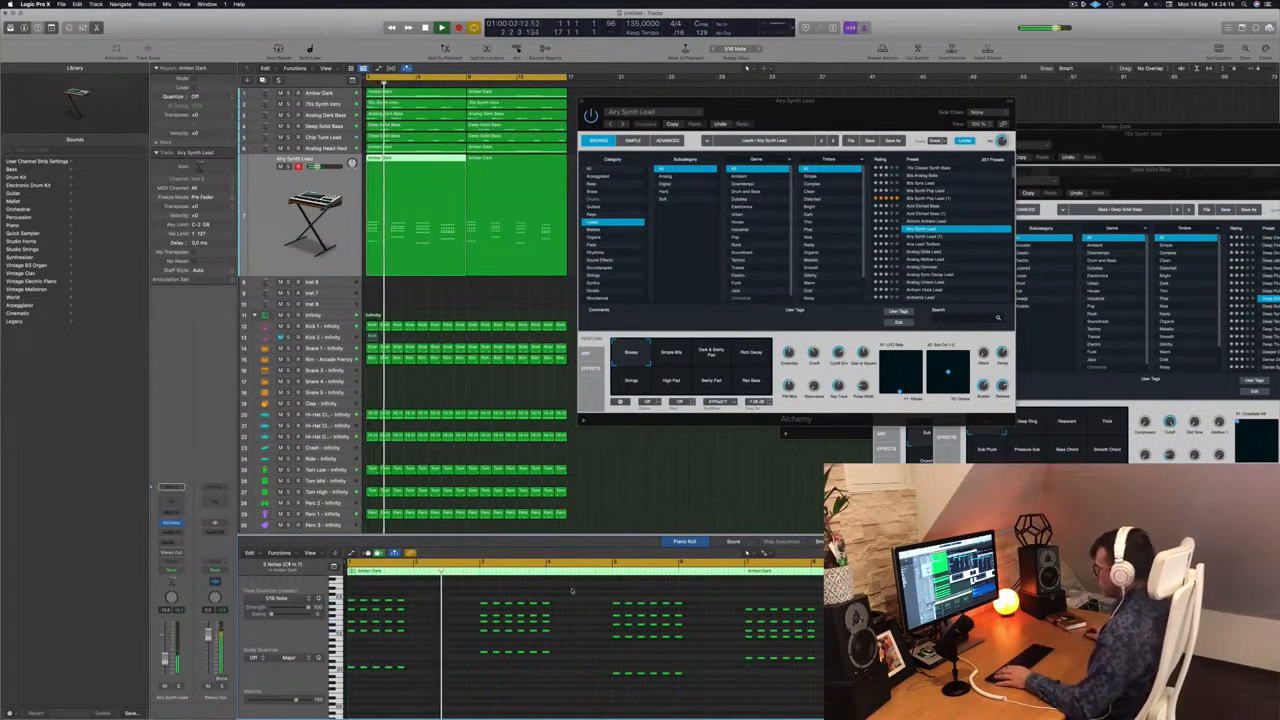
pyautogui.press('super+z')
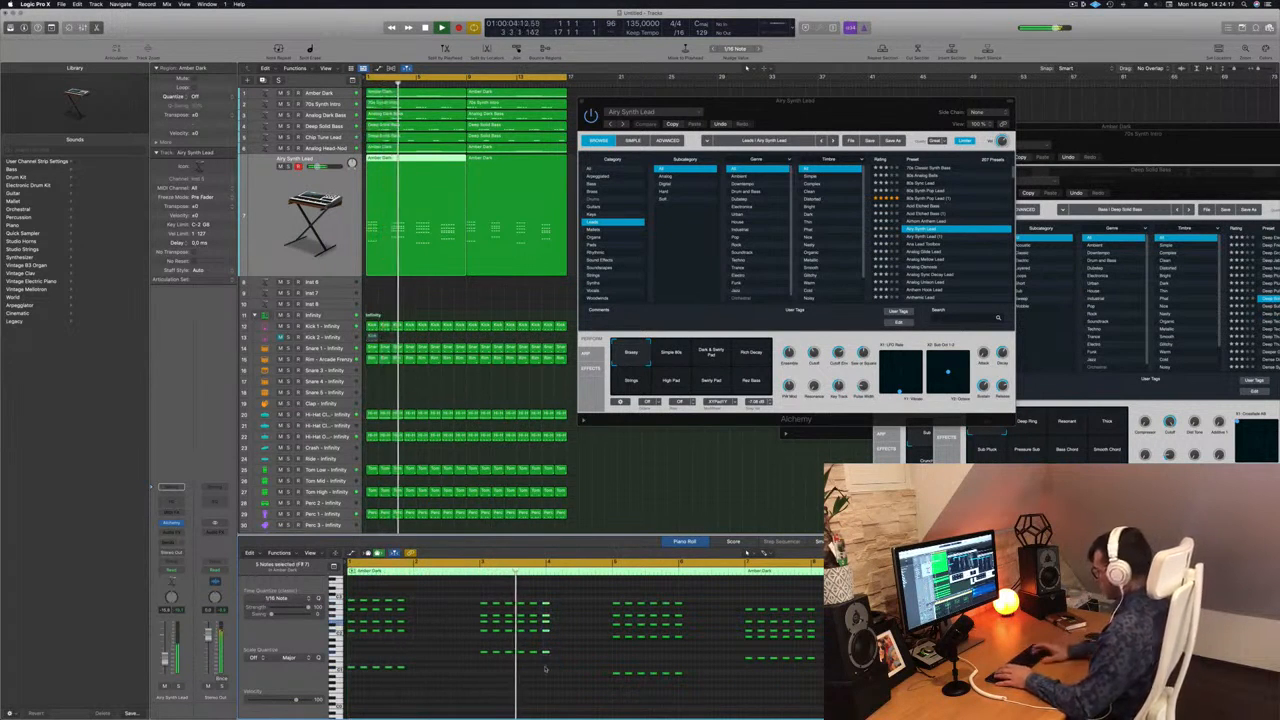
pyautogui.moveTo(710, 599); pyautogui.dragTo(679, 681)
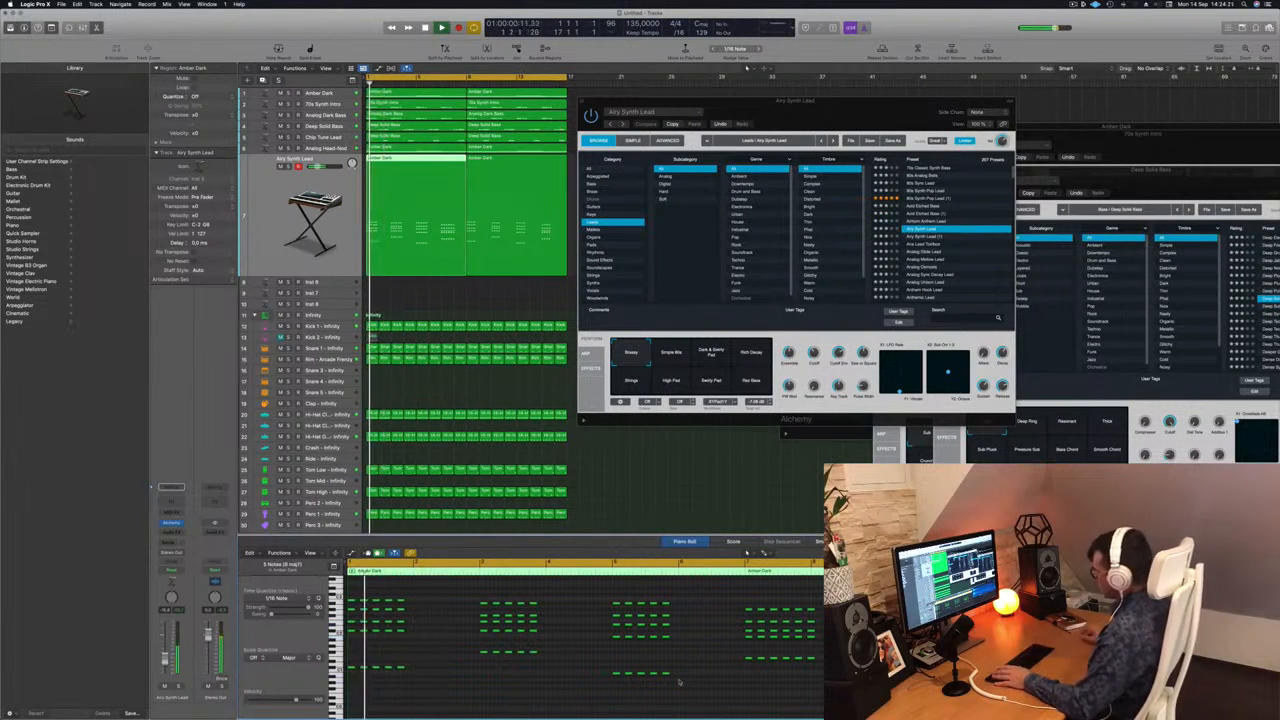
pyautogui.moveTo(814, 661); pyautogui.dragTo(808, 676)
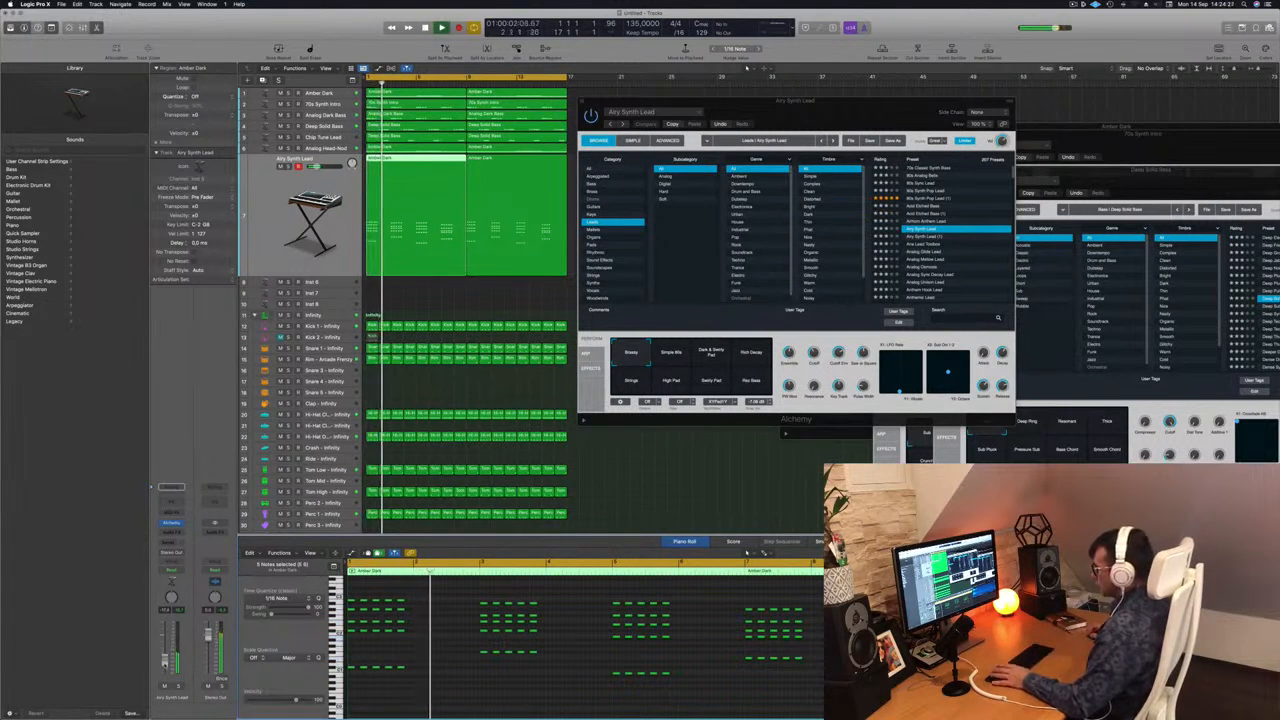
# Audition the Ana Lead Toolbox and Analog Mellow Lead presets on the stab track and browse further leads.
pyautogui.moveTo(862, 123); pyautogui.dragTo(718, 135)
pyautogui.click(788, 256)
pyautogui.moveTo(745, 112); pyautogui.dragTo(808, 56)
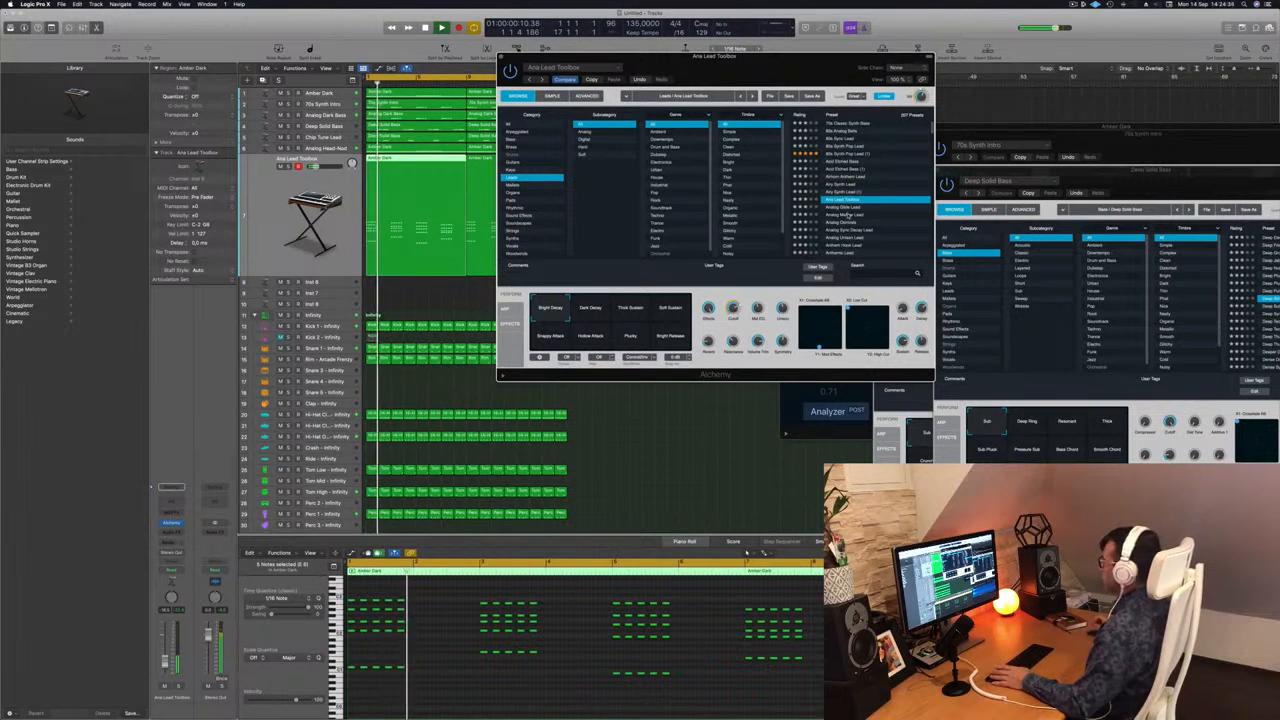
pyautogui.click(848, 214)
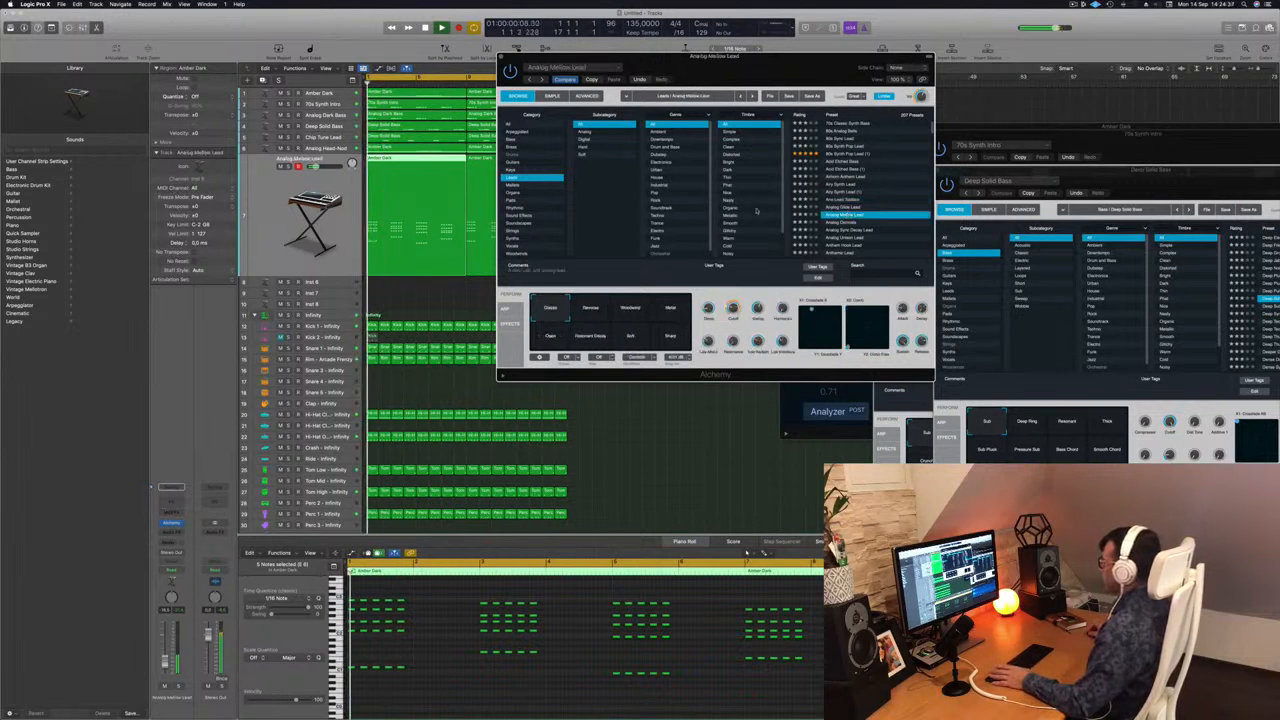
pyautogui.scroll(-2, 757, 211)
pyautogui.scroll(-1, 675, 209)
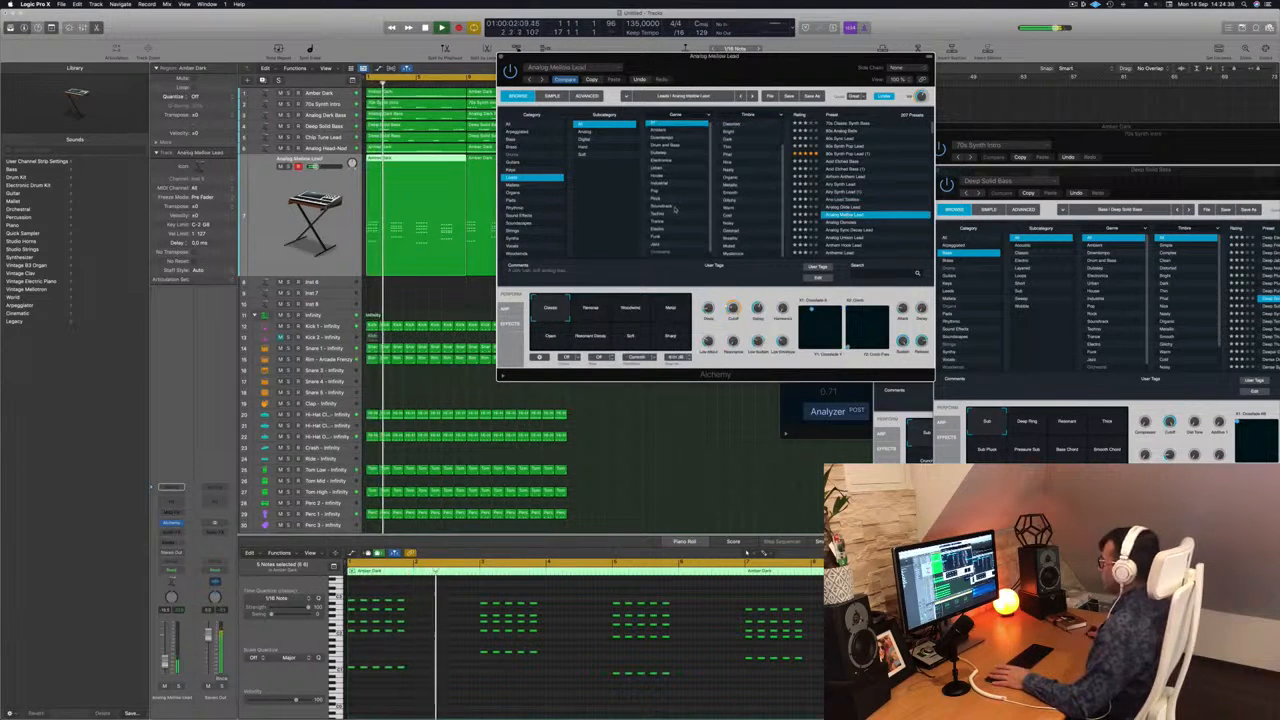
pyautogui.scroll(-1, 679, 207)
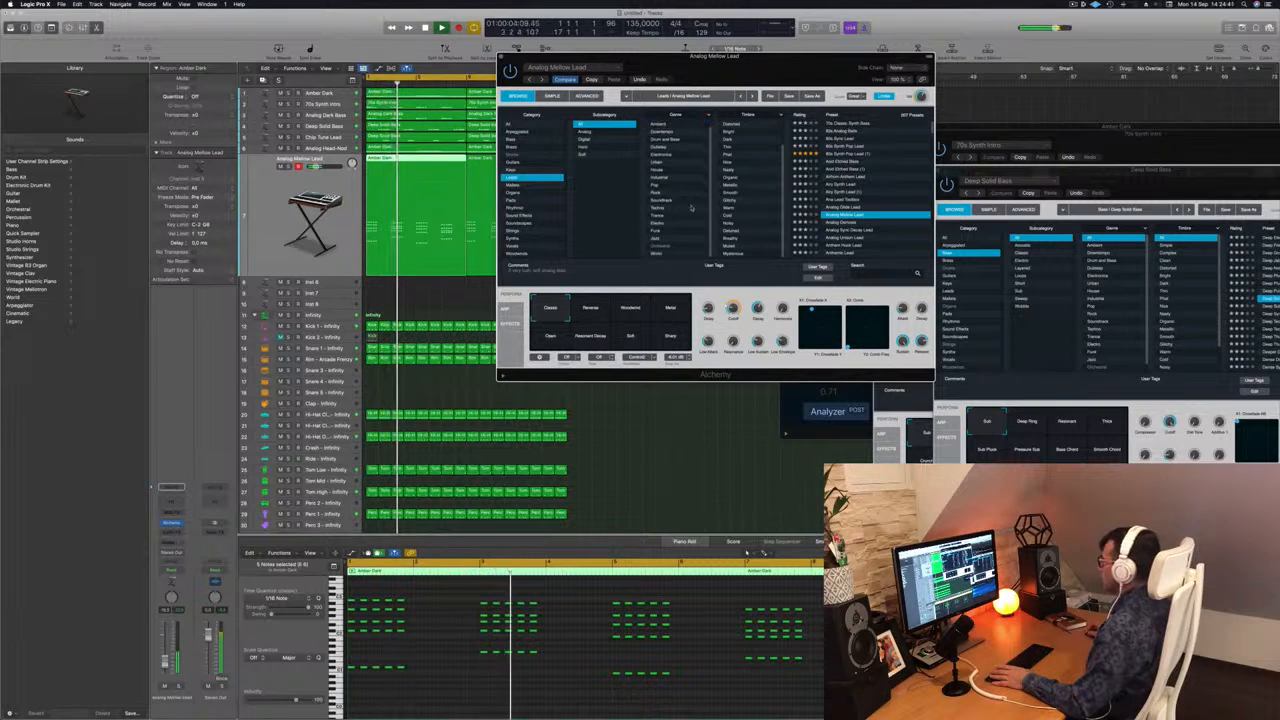
pyautogui.scroll(3, 760, 200)
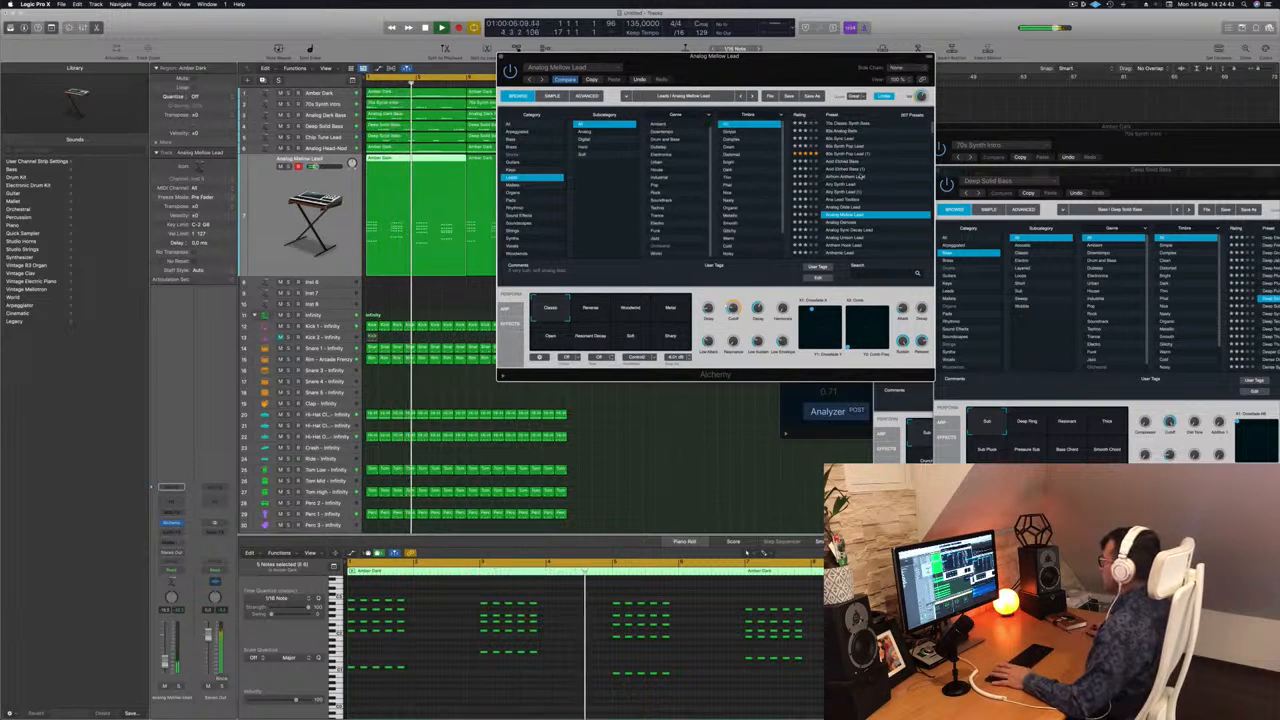
pyautogui.scroll(-1, 862, 188)
pyautogui.scroll(-1, 860, 187)
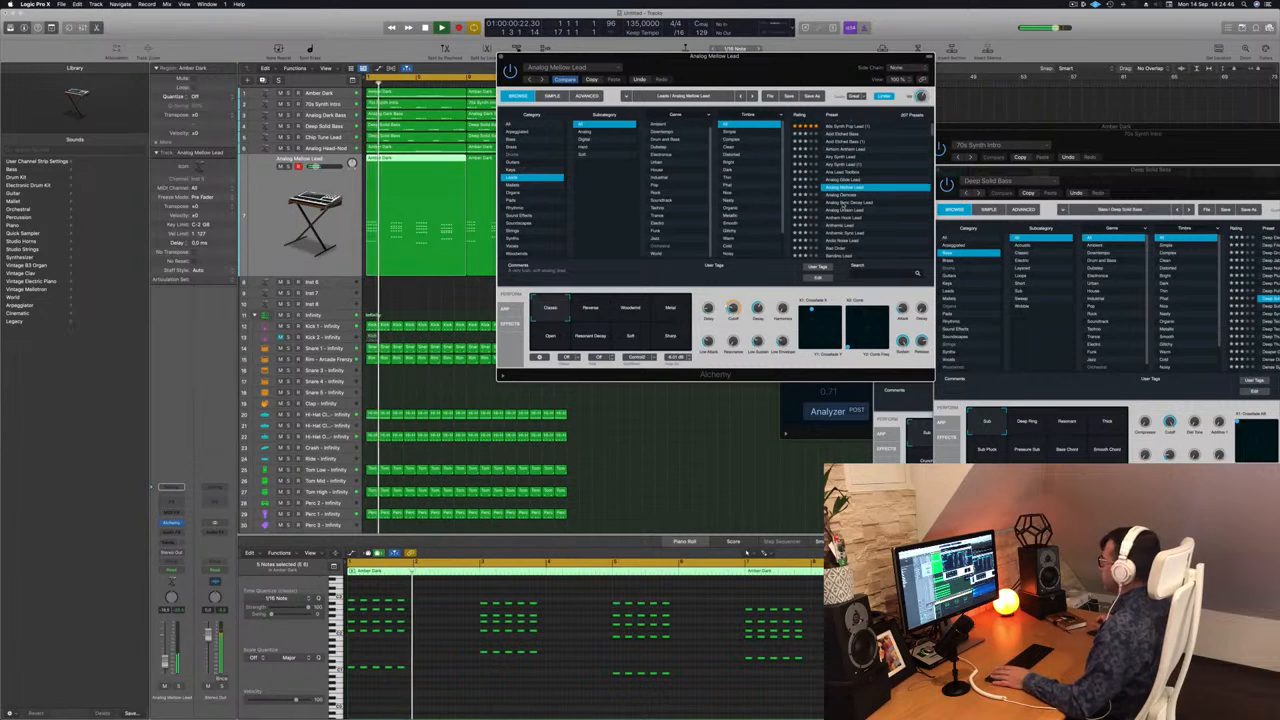
# Audition the Analog Sync Decay Lead and Anthemic Sync Lead presets, plus another lead further down the list.
pyautogui.click(843, 204)
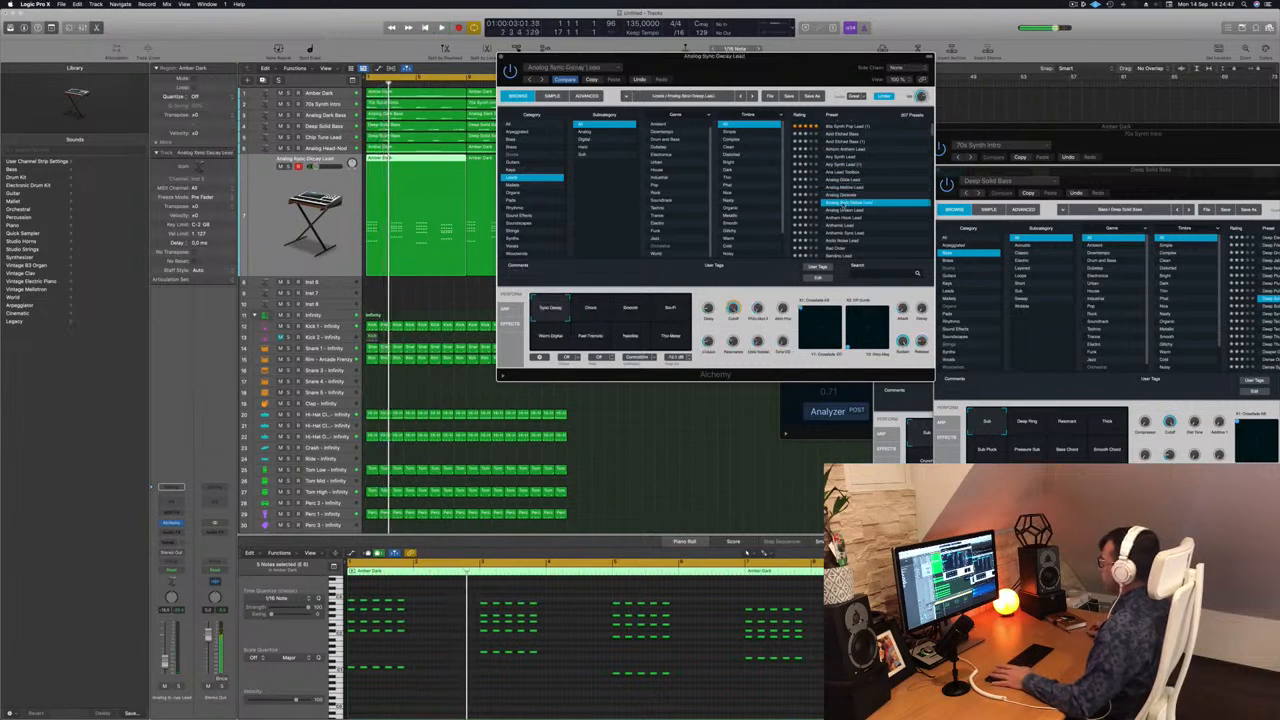
pyautogui.scroll(-2, 876, 203)
pyautogui.click(856, 191)
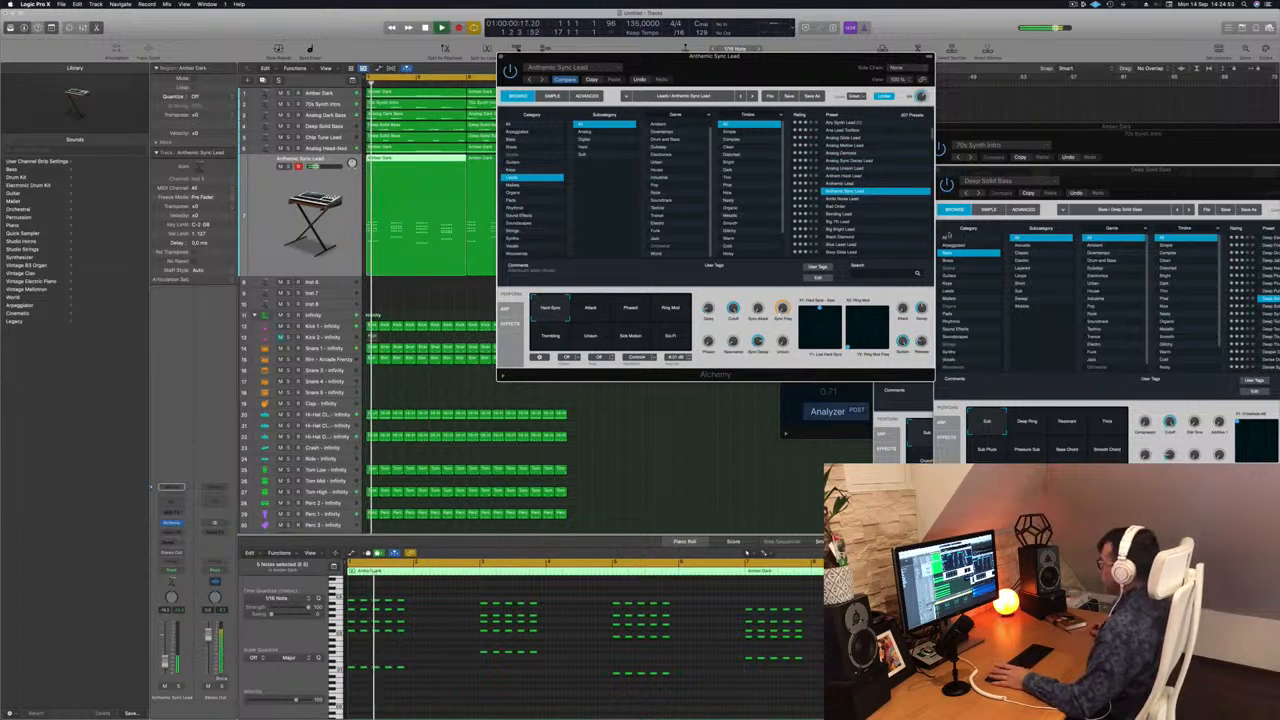
pyautogui.click(836, 206)
# Audition Keys presets on the stabs, including 80s Bell Vox Layers, 80s Glassy Electric Piano, Abstract Electric Piano and Adding.
pyautogui.click(512, 170)
pyautogui.scroll(5, 860, 150)
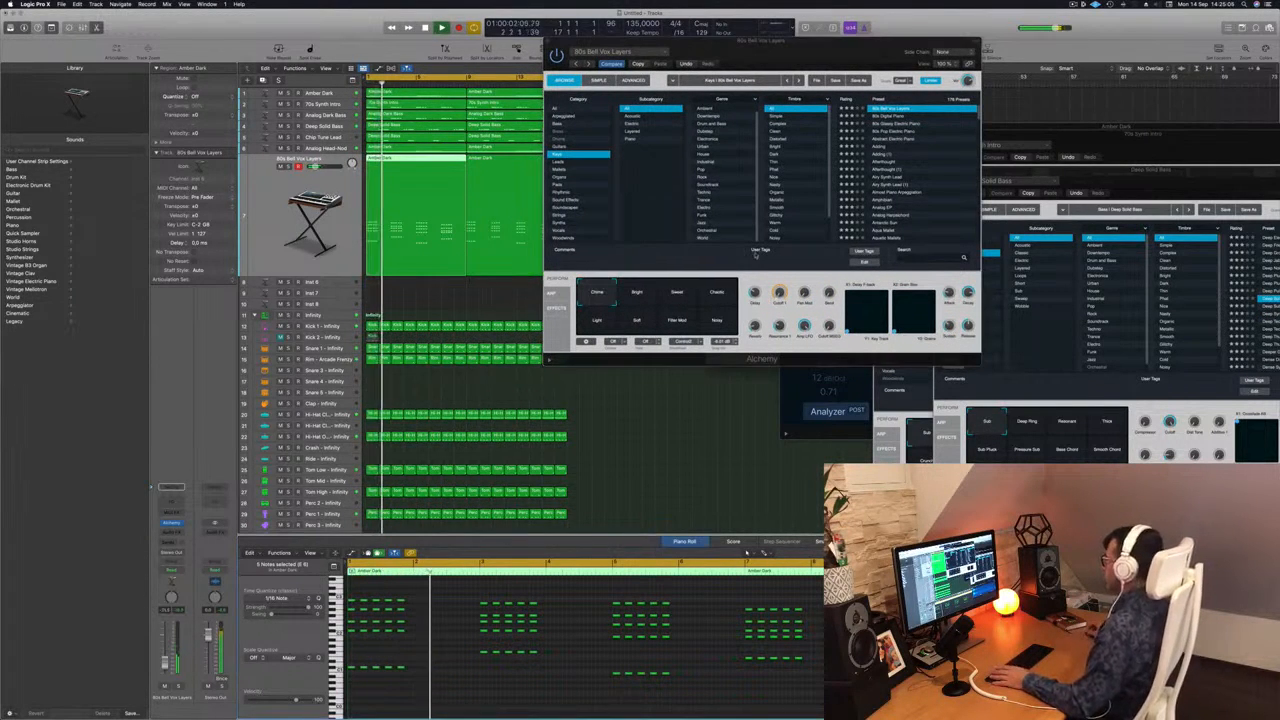
pyautogui.moveTo(820, 47); pyautogui.dragTo(762, 170)
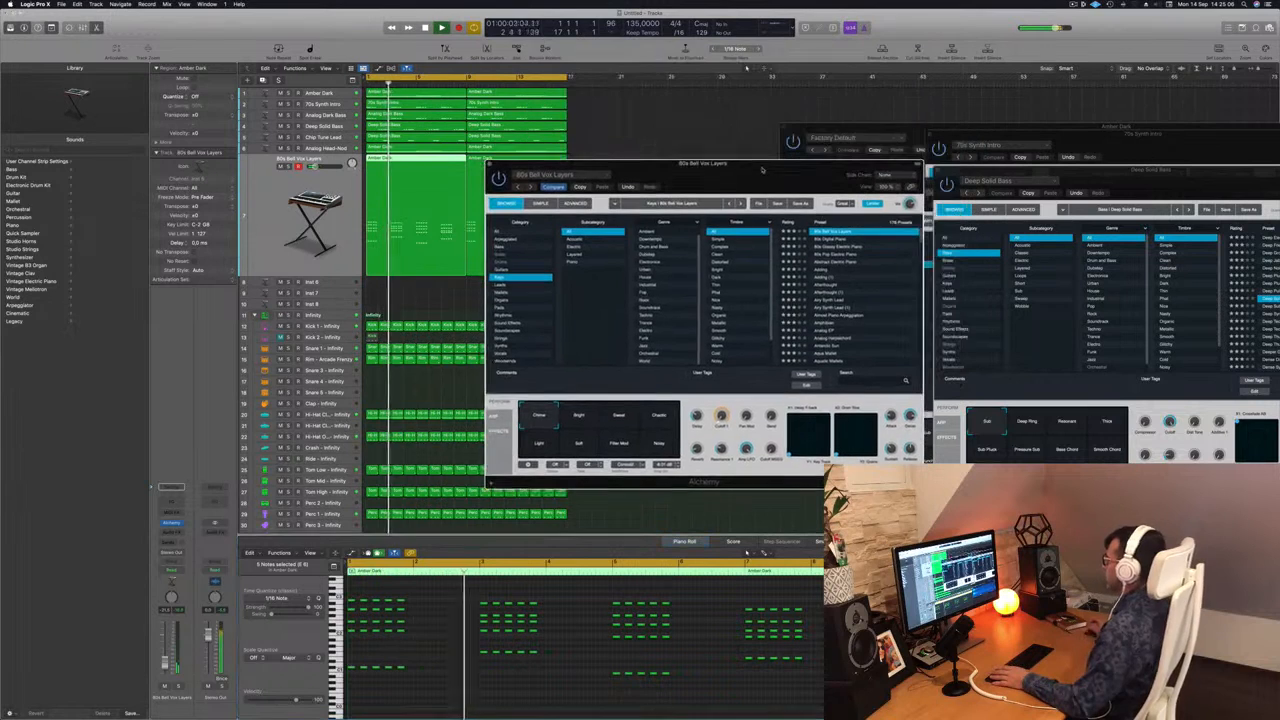
pyautogui.click(839, 247)
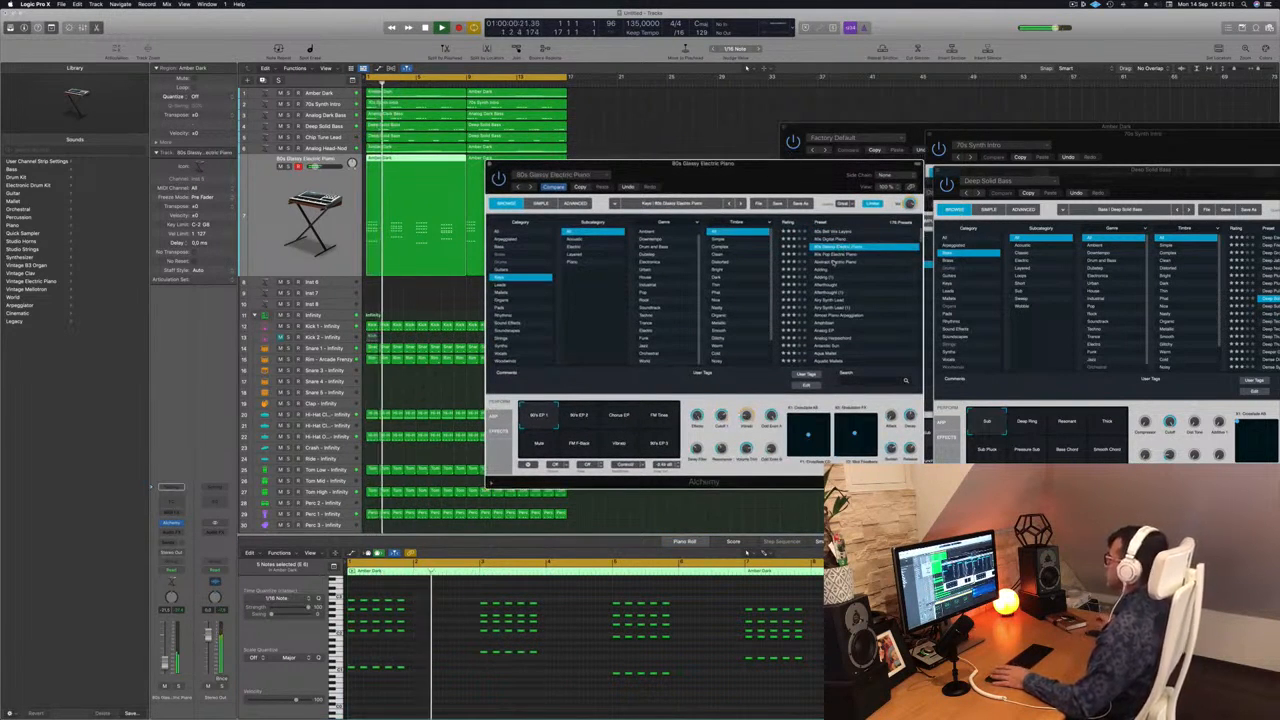
pyautogui.press('Down')
pyautogui.press('Down')
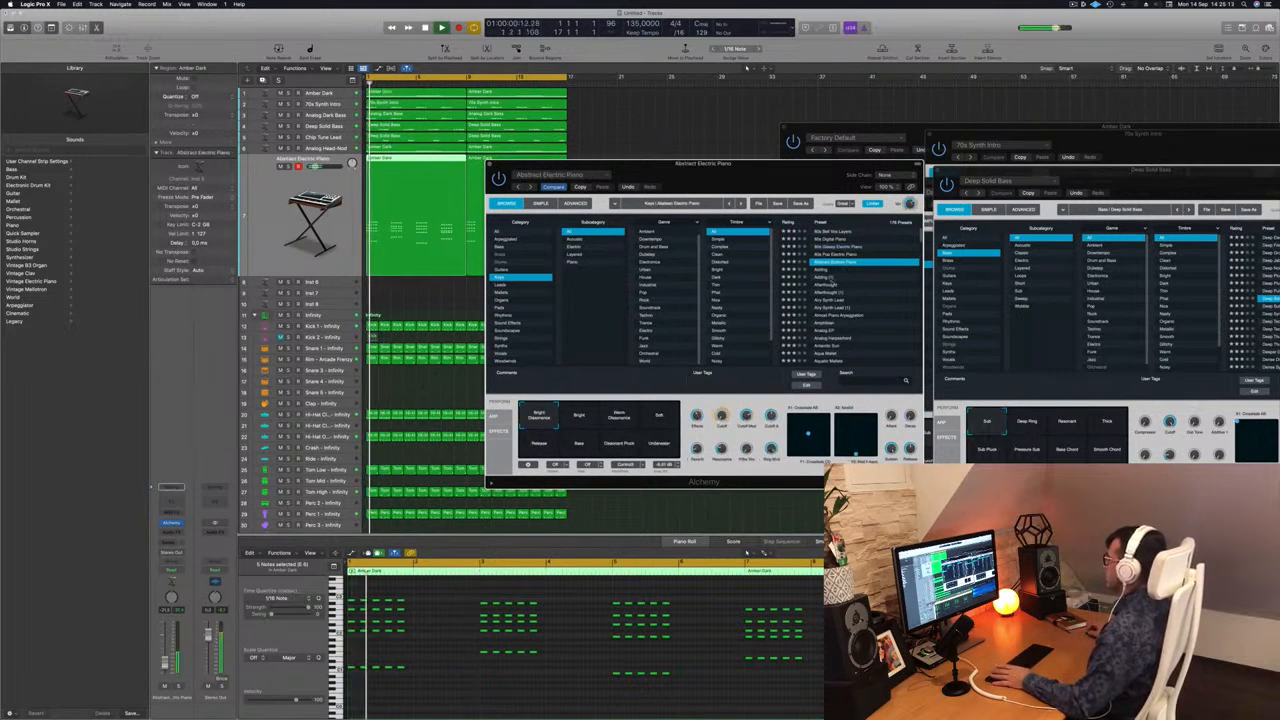
pyautogui.press('Down')
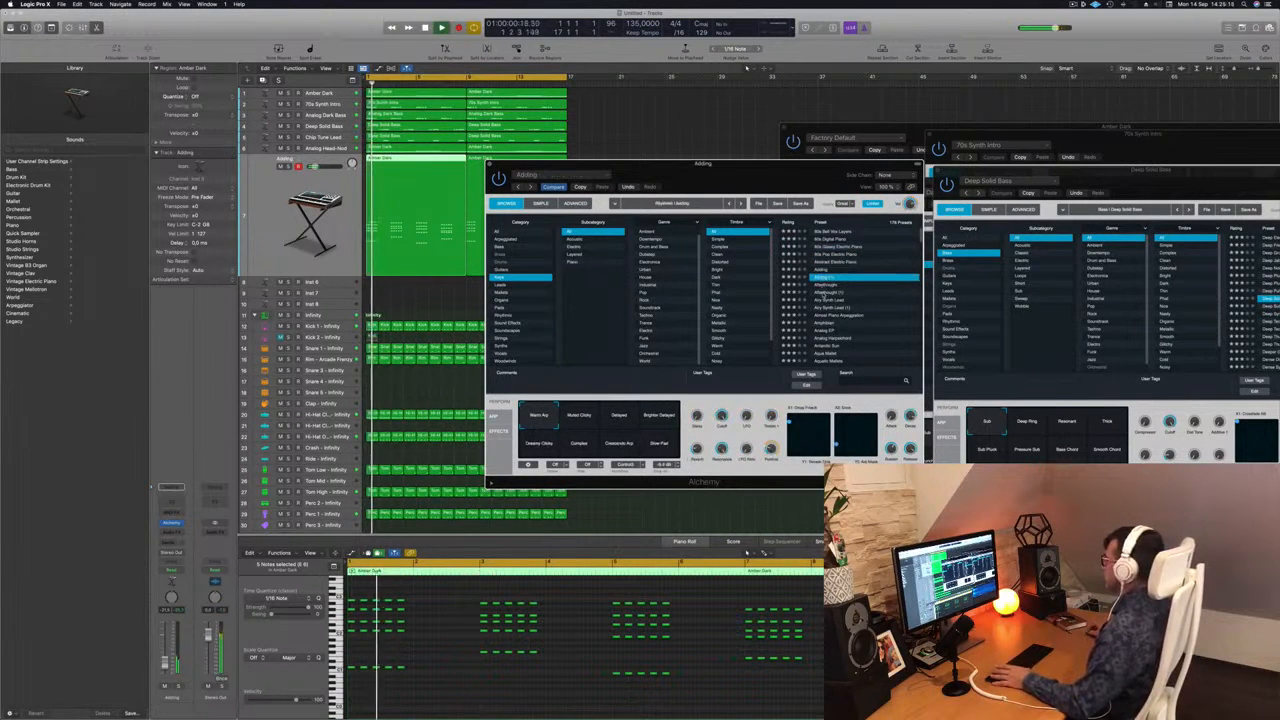
# Load the Airy Synth Lead preset on the stab track, shift the synth window off the regions and restart playback.
pyautogui.press('Down')
pyautogui.press('Down')
pyautogui.press('Down')
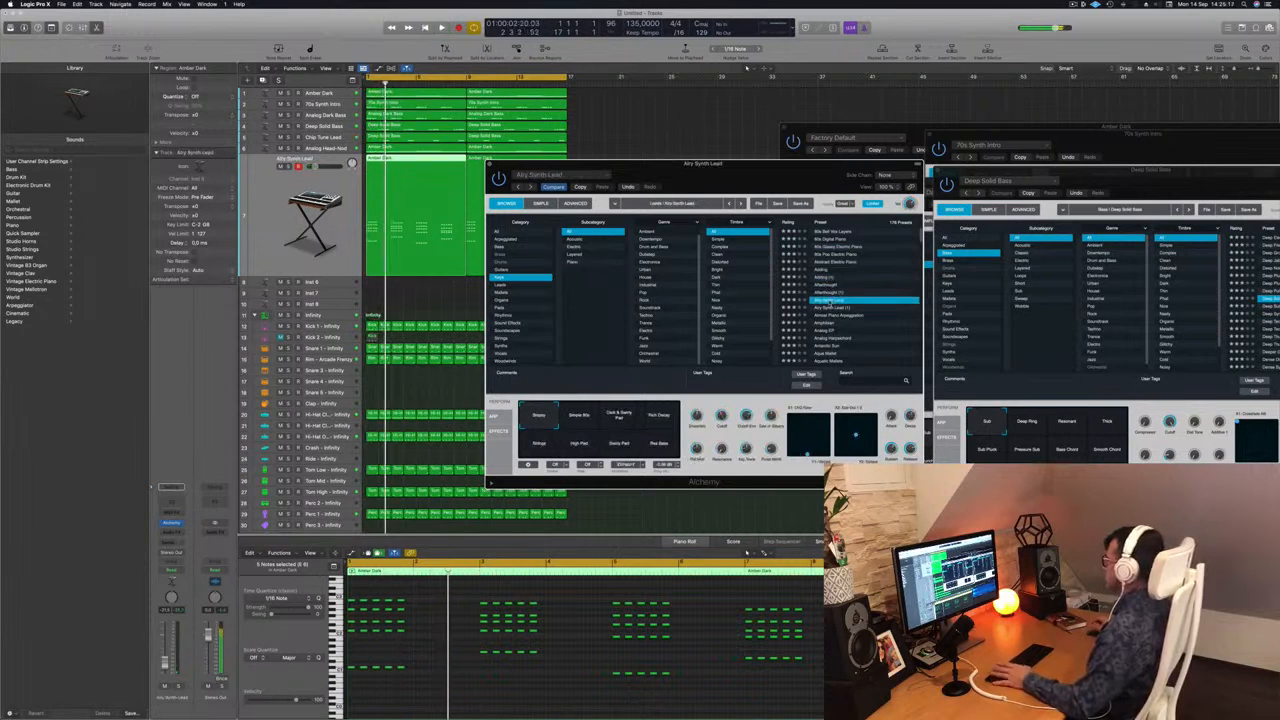
pyautogui.moveTo(746, 158); pyautogui.dragTo(813, 70)
pyautogui.press('Return')
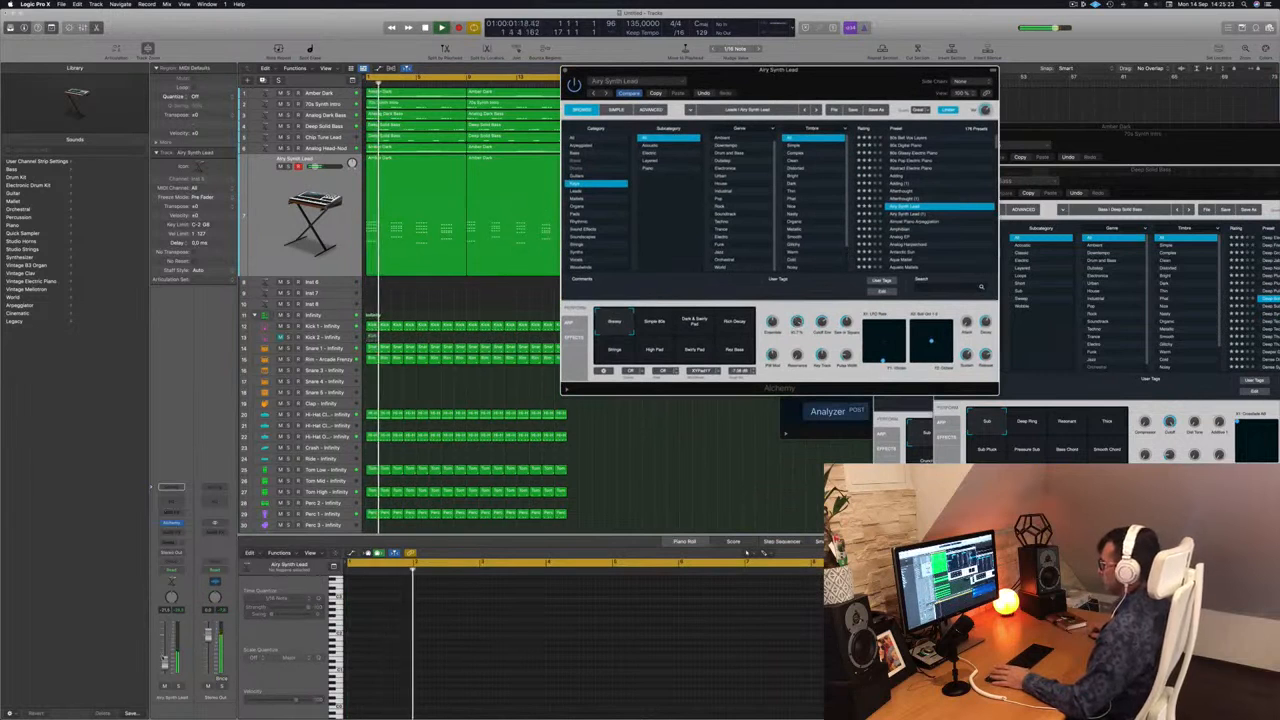
# Audition the preset's upper-row performance variations, including Dark & Swirly Pad and Rich Decay, plus Strings and High Pad.
pyautogui.click(722, 452)
pyautogui.click(687, 328)
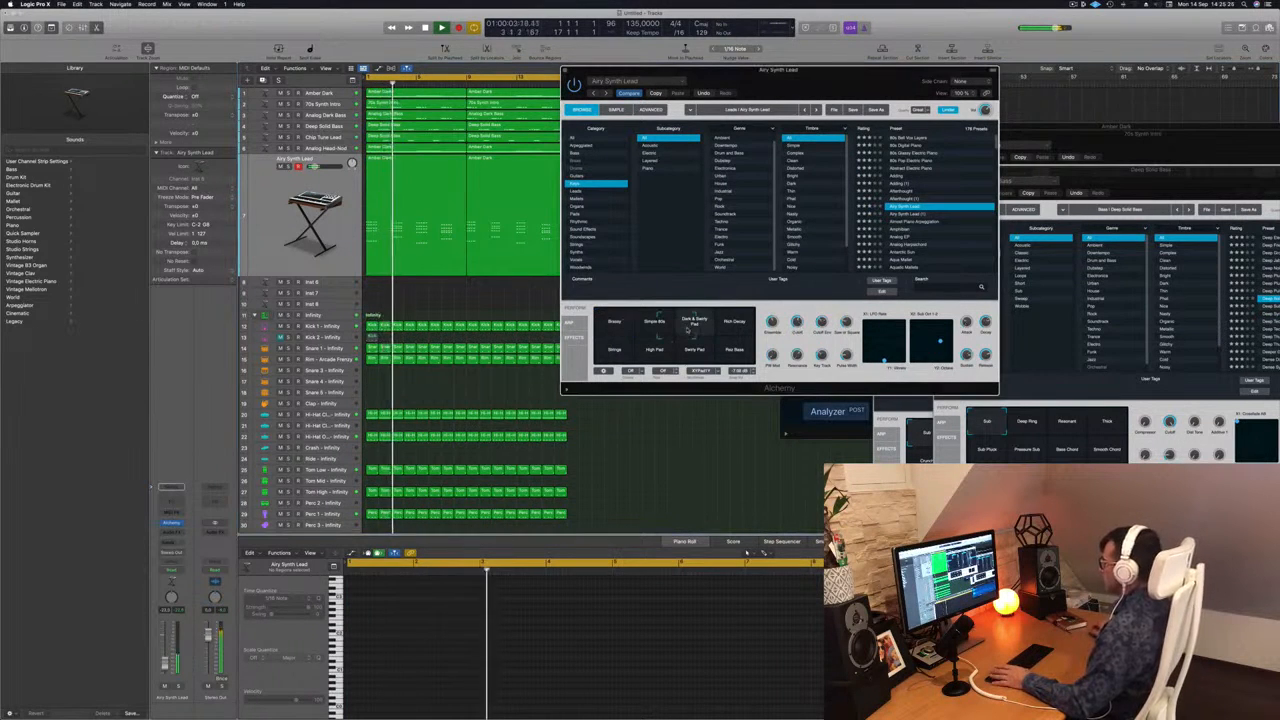
pyautogui.click(736, 328)
pyautogui.click(655, 326)
pyautogui.press('space')
pyautogui.press('space')
pyautogui.click(654, 352)
pyautogui.click(608, 358)
pyautogui.click(654, 350)
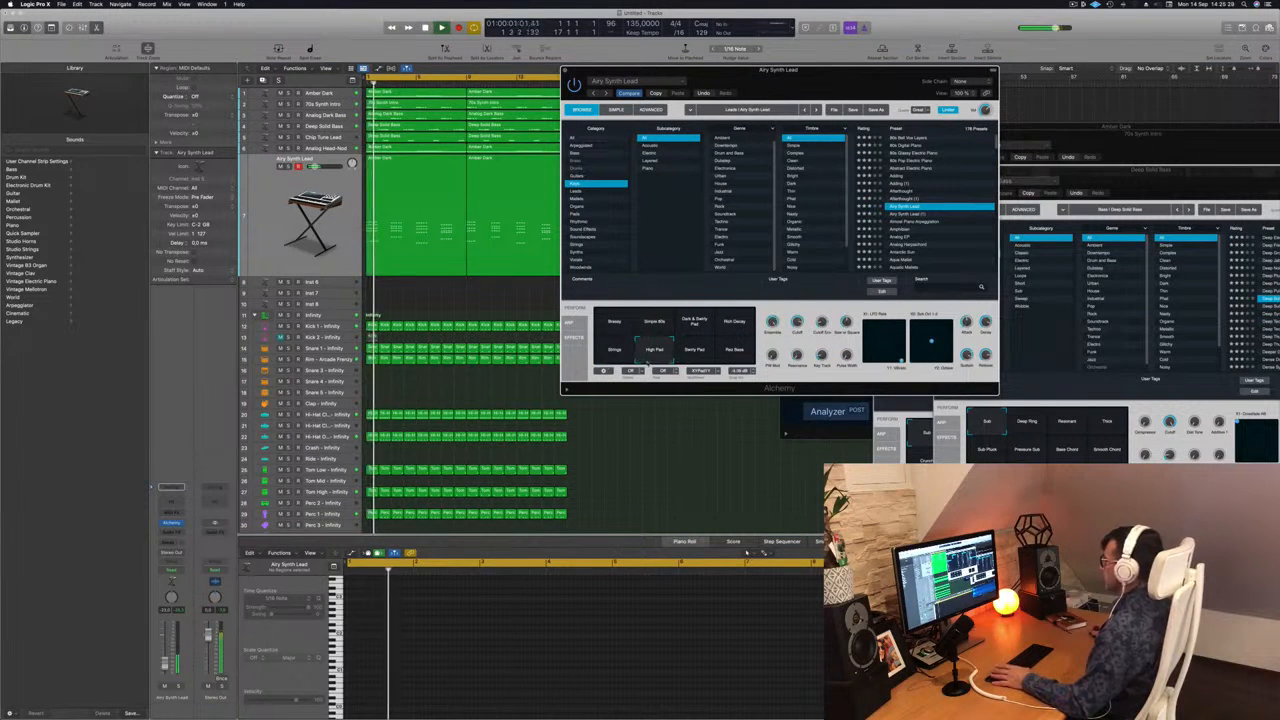
# Audition the Swirly Pad, Rez Bass and Rich Decay variations and return to the preset's first variation.
pyautogui.click(694, 350)
pyautogui.click(735, 350)
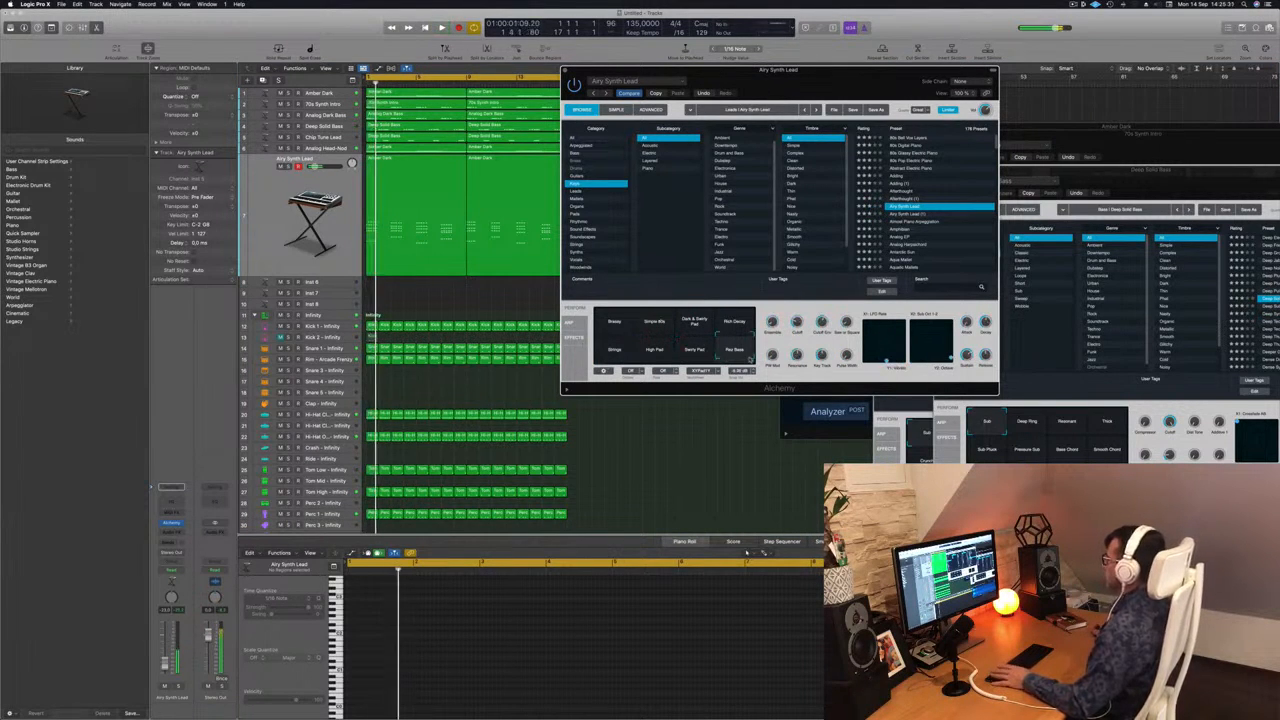
pyautogui.click(743, 313)
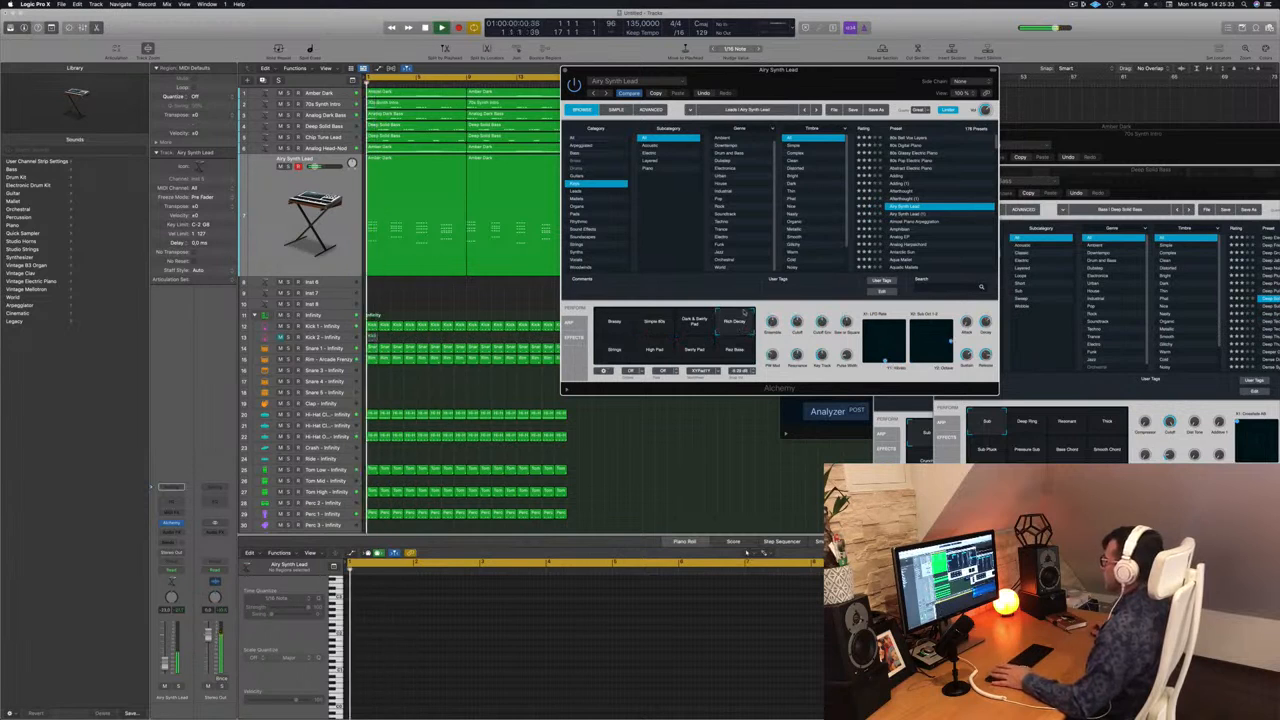
pyautogui.click(697, 323)
pyautogui.click(655, 322)
pyautogui.click(615, 322)
pyautogui.press('space')
pyautogui.press('space')
# Close the stab track's synth window and bring up the Musical Typing keyboard beside the arrangement.
pyautogui.scroll(-3, 950, 220)
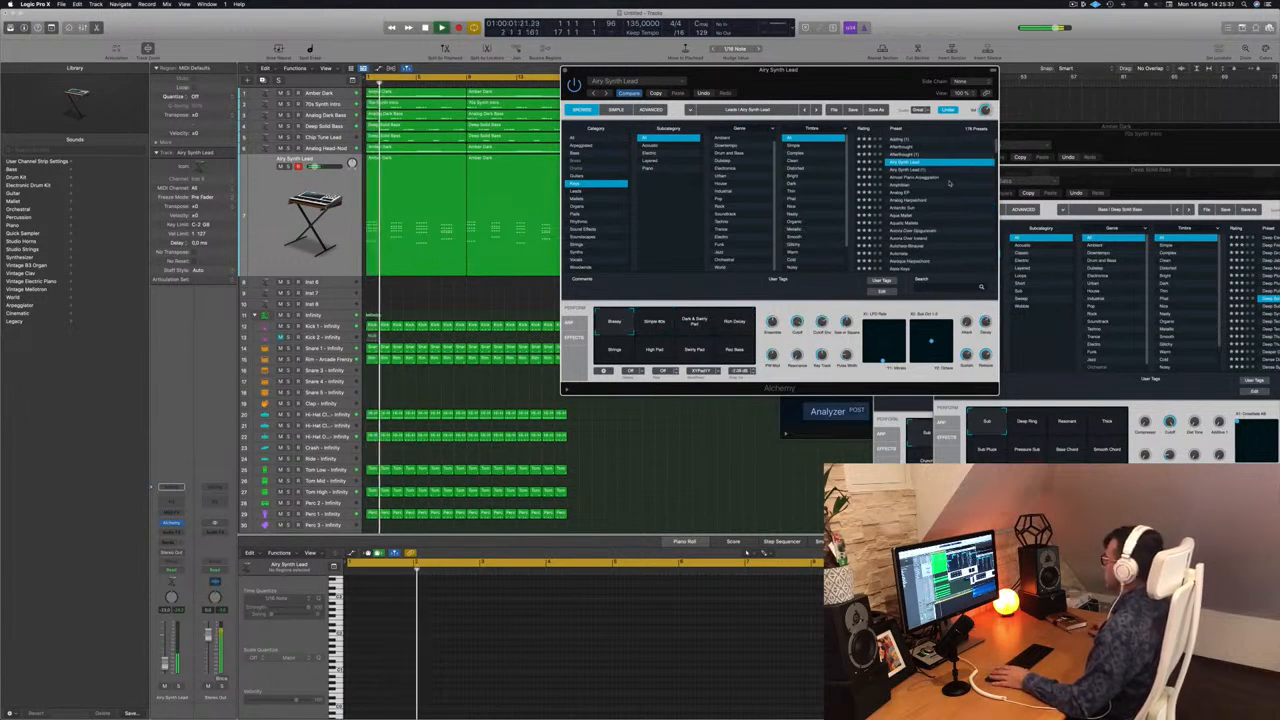
pyautogui.moveTo(606, 69); pyautogui.dragTo(626, 70)
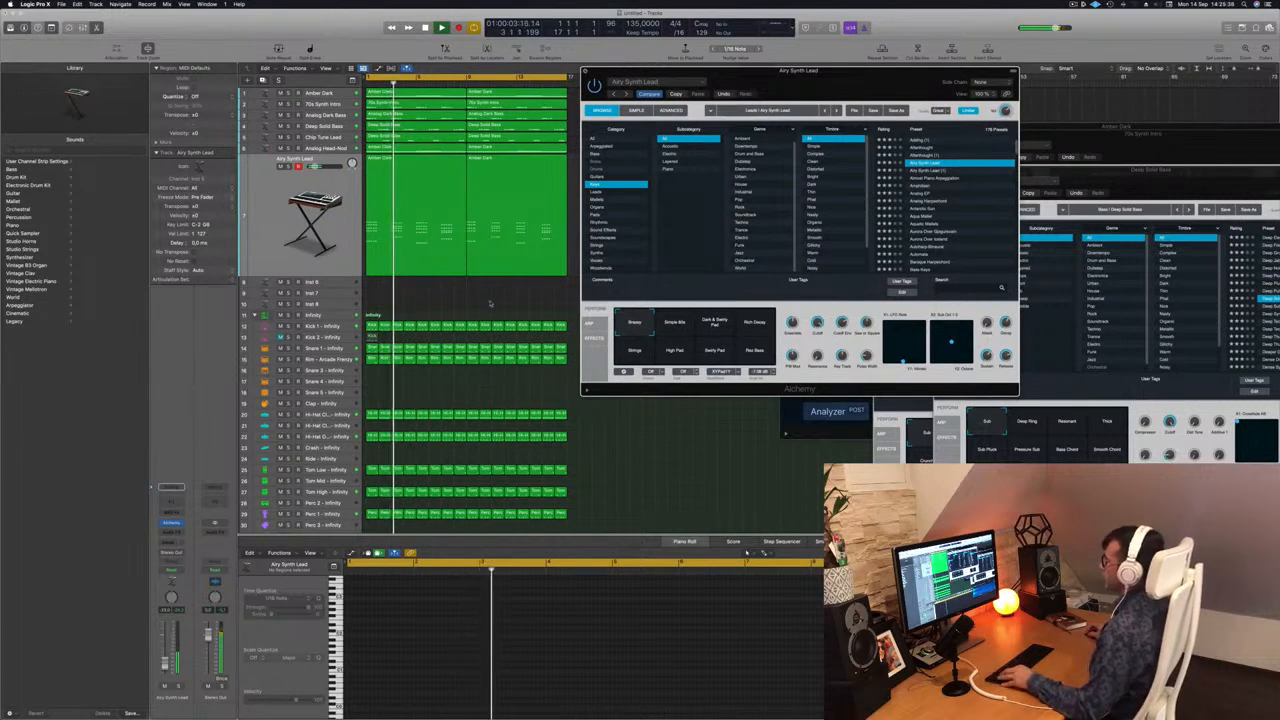
pyautogui.click(585, 71)
pyautogui.click(268, 236)
pyautogui.press('space')
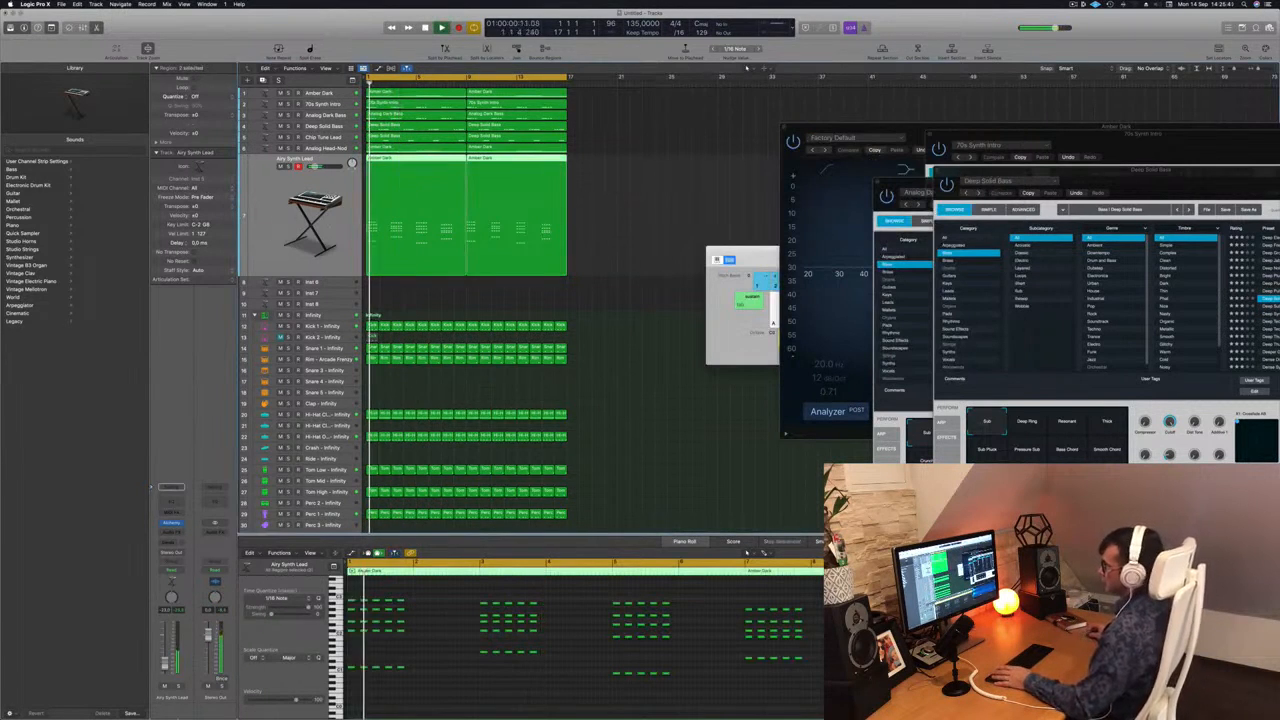
pyautogui.moveTo(762, 251); pyautogui.dragTo(953, 333)
pyautogui.click(678, 317)
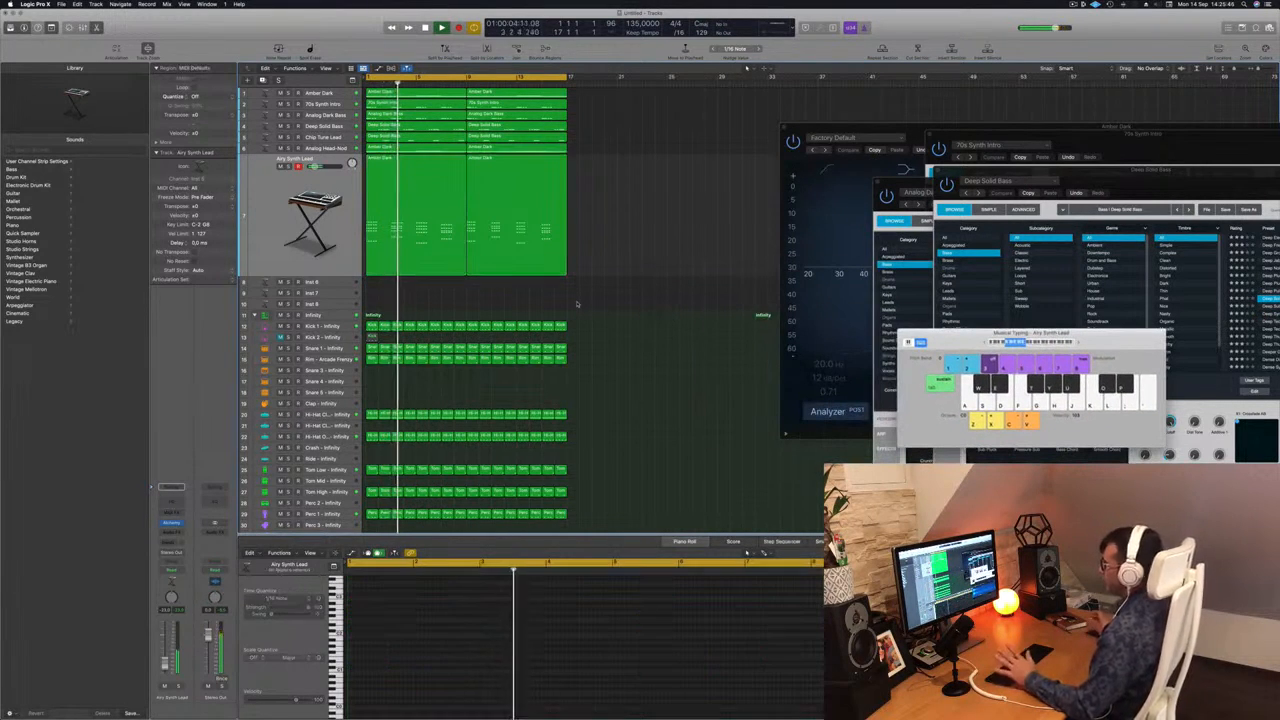
# Duplicate the Airy Synth Lead stab track, with its instrument settings, as an empty track directly below it.
pyautogui.scroll(2, 656, 243)
pyautogui.scroll(-2, 669, 241)
pyautogui.scroll(1, 659, 241)
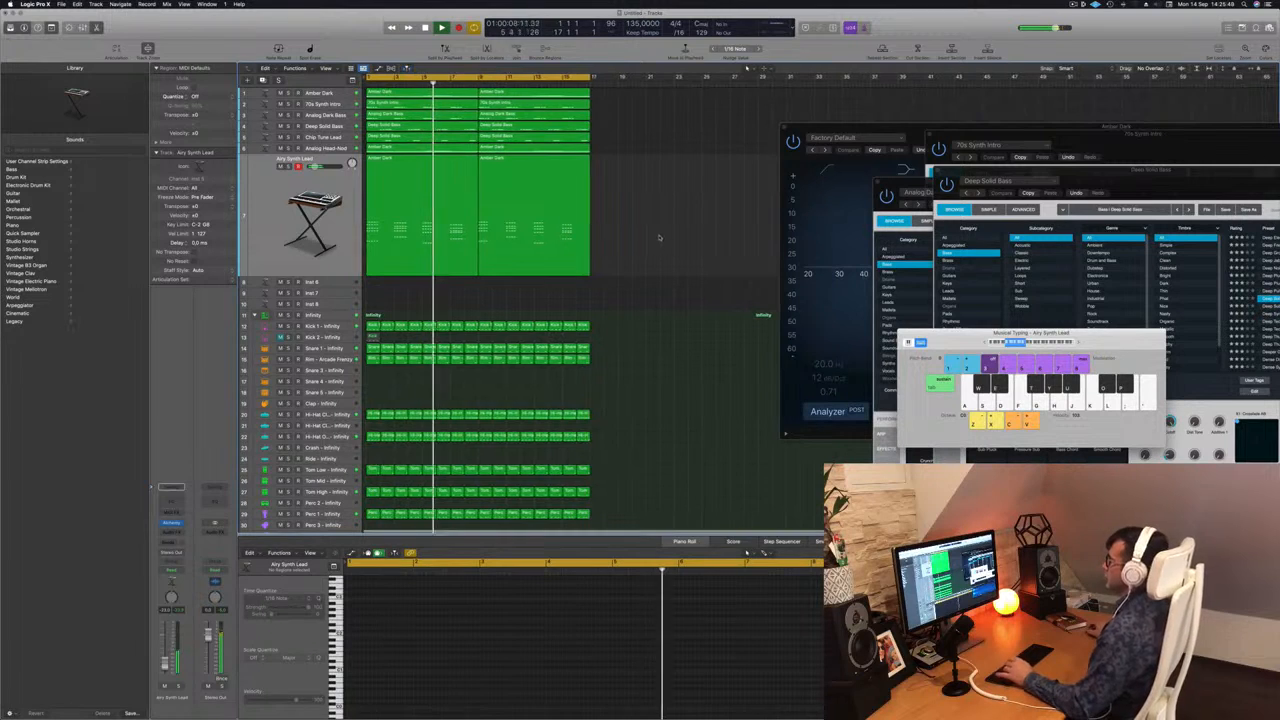
pyautogui.click(278, 193)
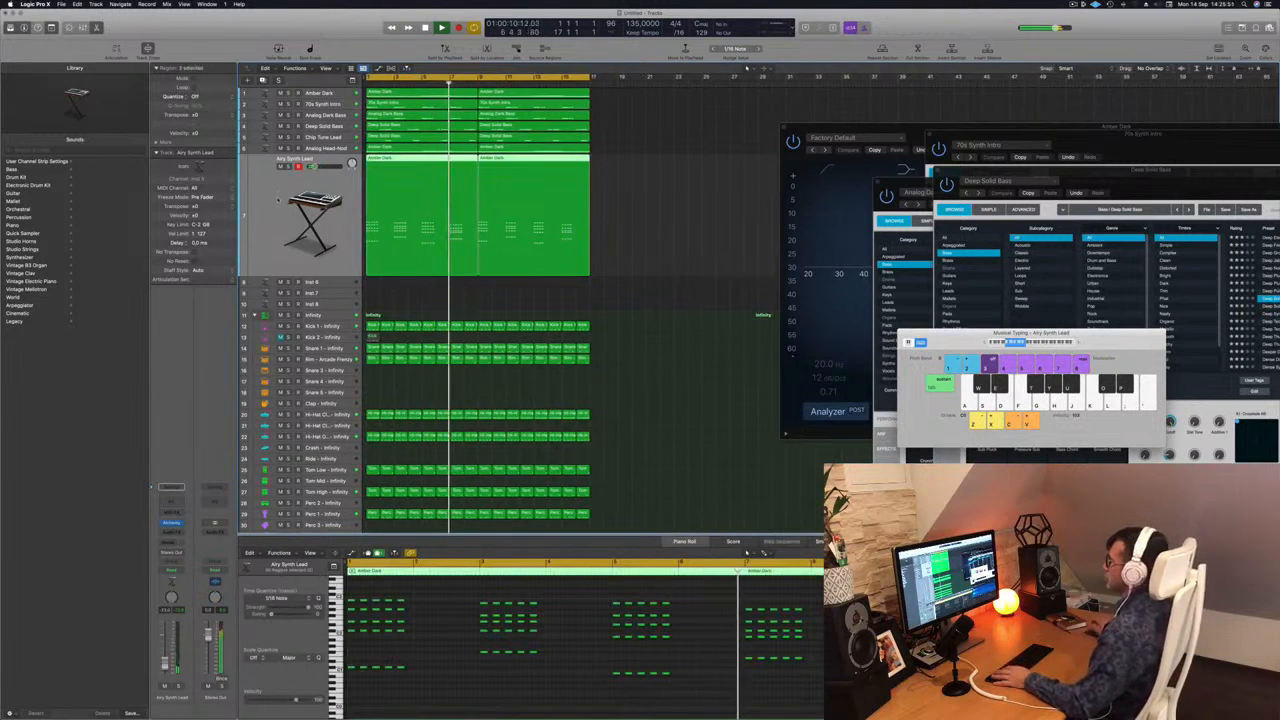
pyautogui.press('Return')
pyautogui.click(263, 81)
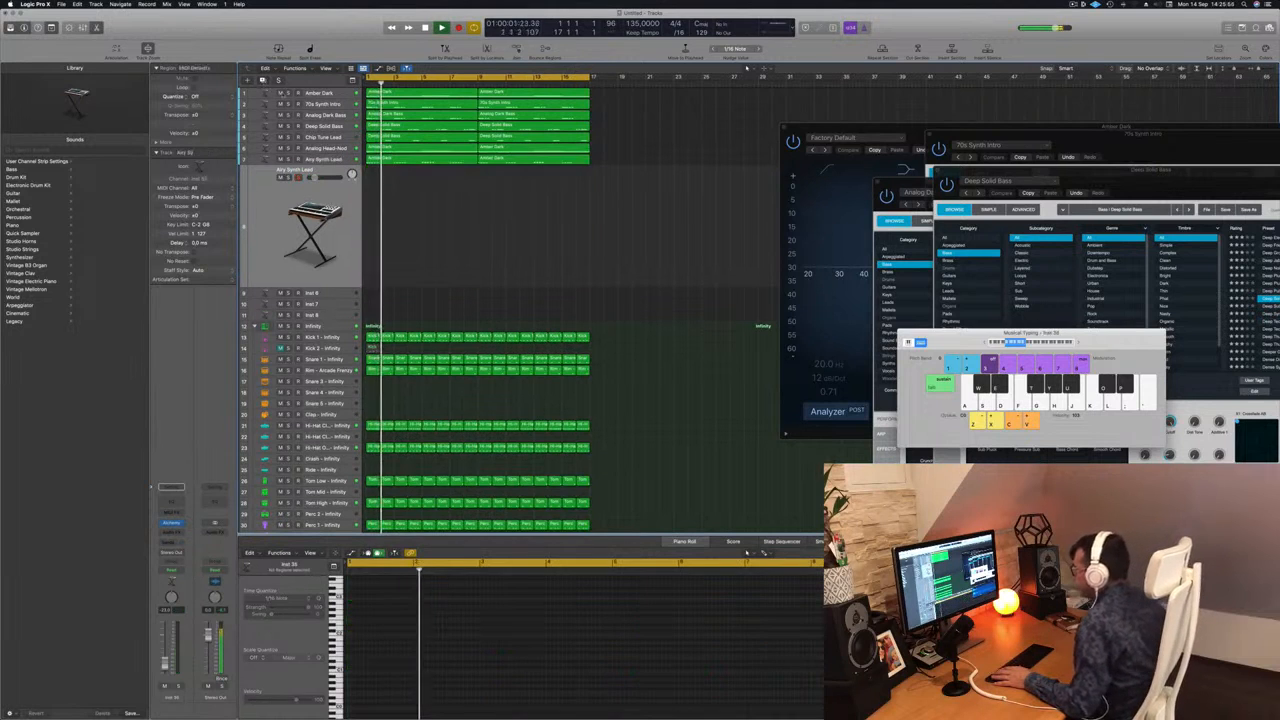
pyautogui.click(448, 158)
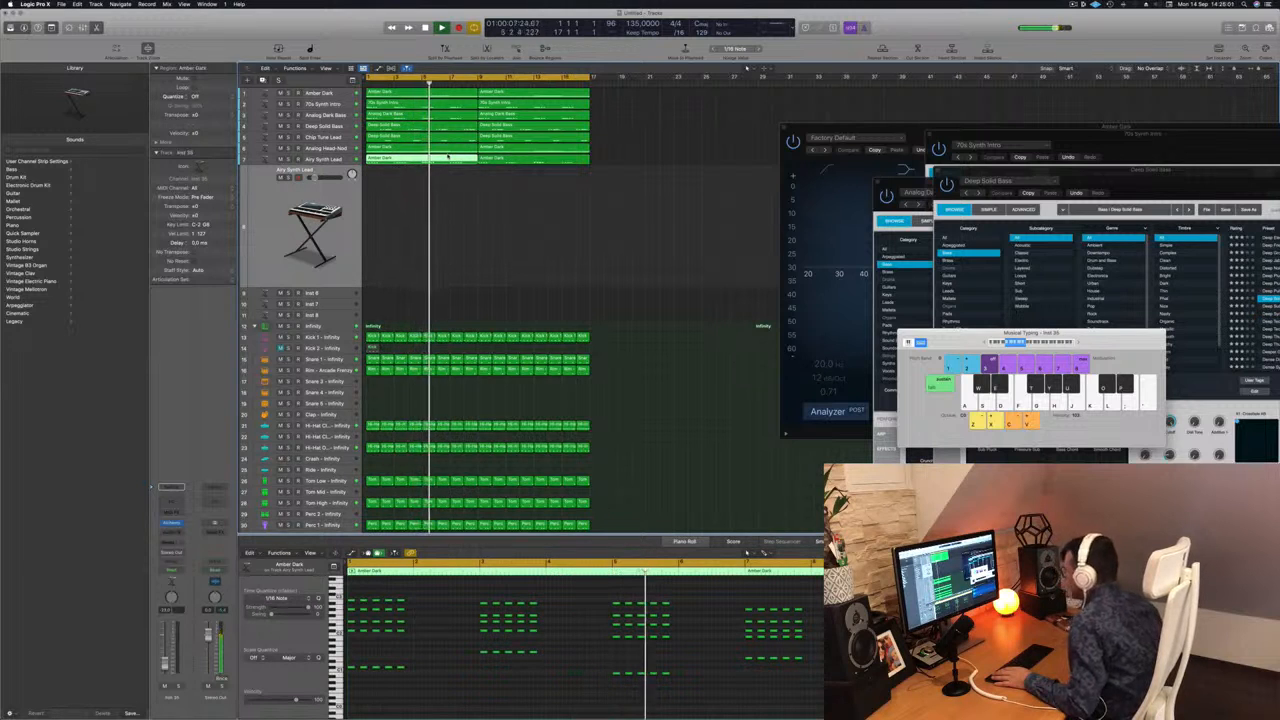
pyautogui.click(491, 223)
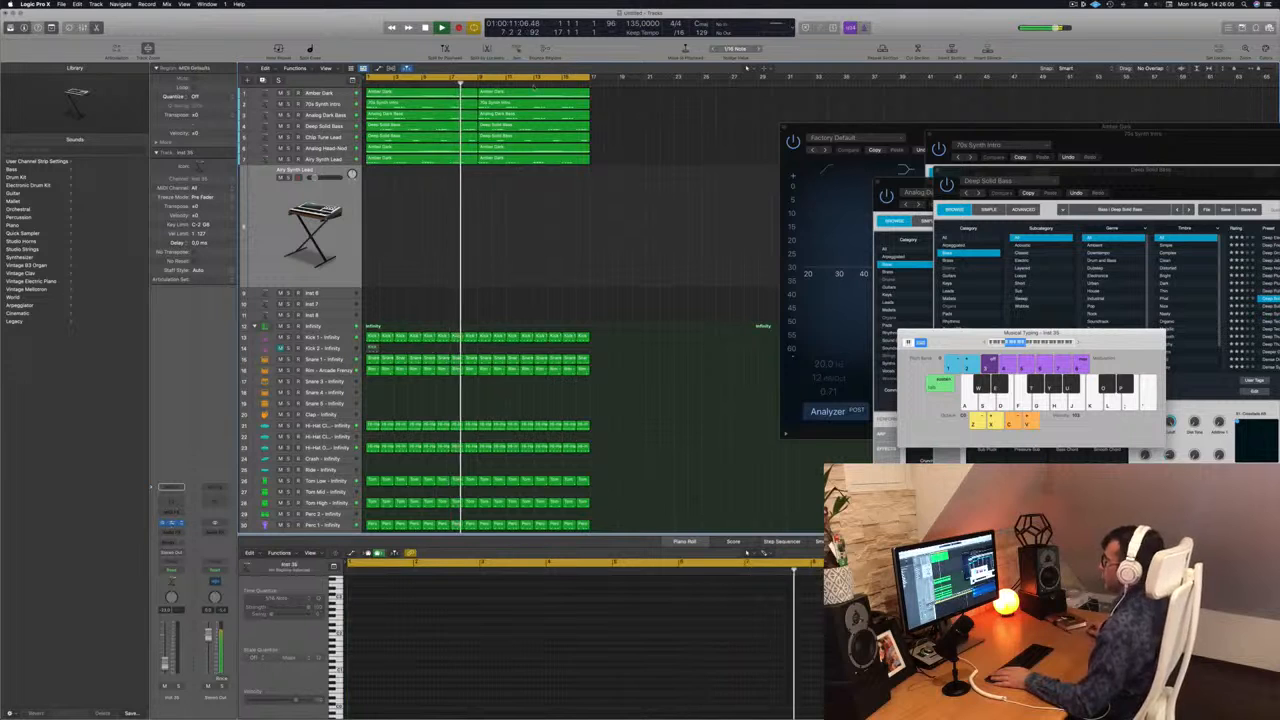
# Open Alchemy on the duplicated track, place its window clear of the regions and restart playback.
pyautogui.click(172, 523)
pyautogui.moveTo(651, 121); pyautogui.dragTo(880, 138)
pyautogui.press('Return')
pyautogui.click(269, 254)
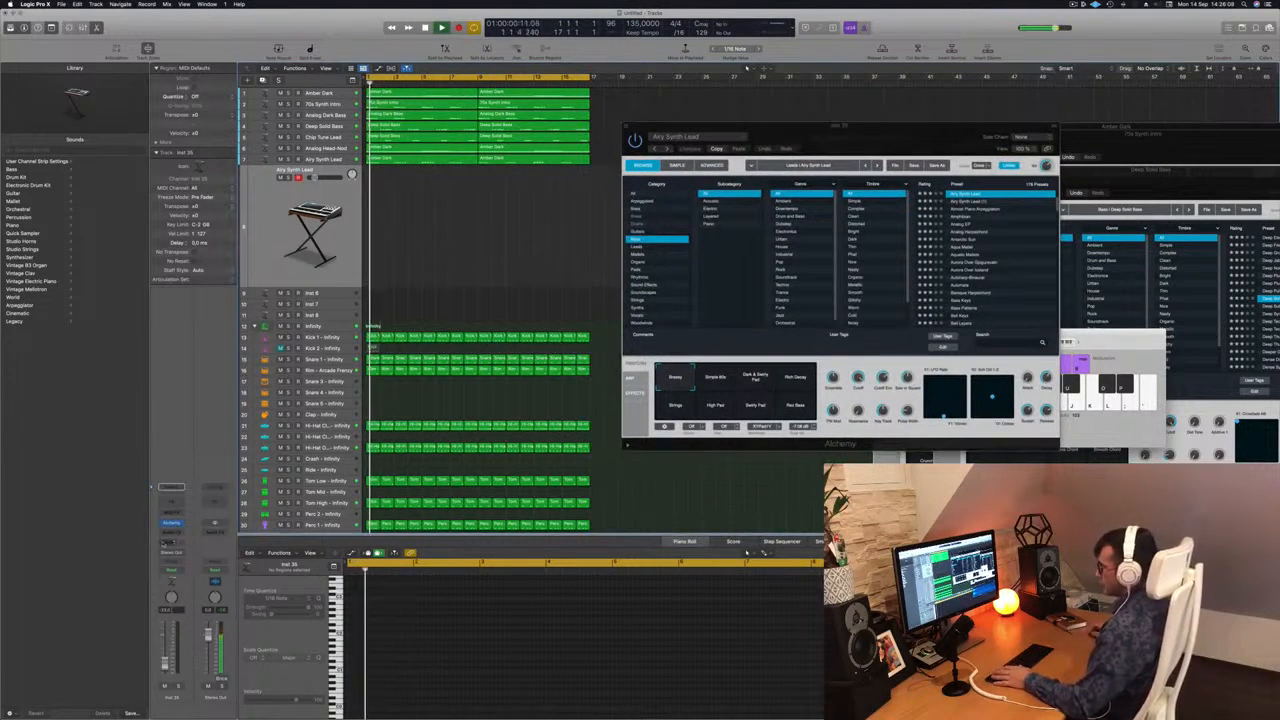
# Send the duplicated Airy Synth Lead track to Bus 3 and insert a SilverVerb reverb on the resulting aux channel.
pyautogui.click(171, 542)
pyautogui.moveTo(190, 553)
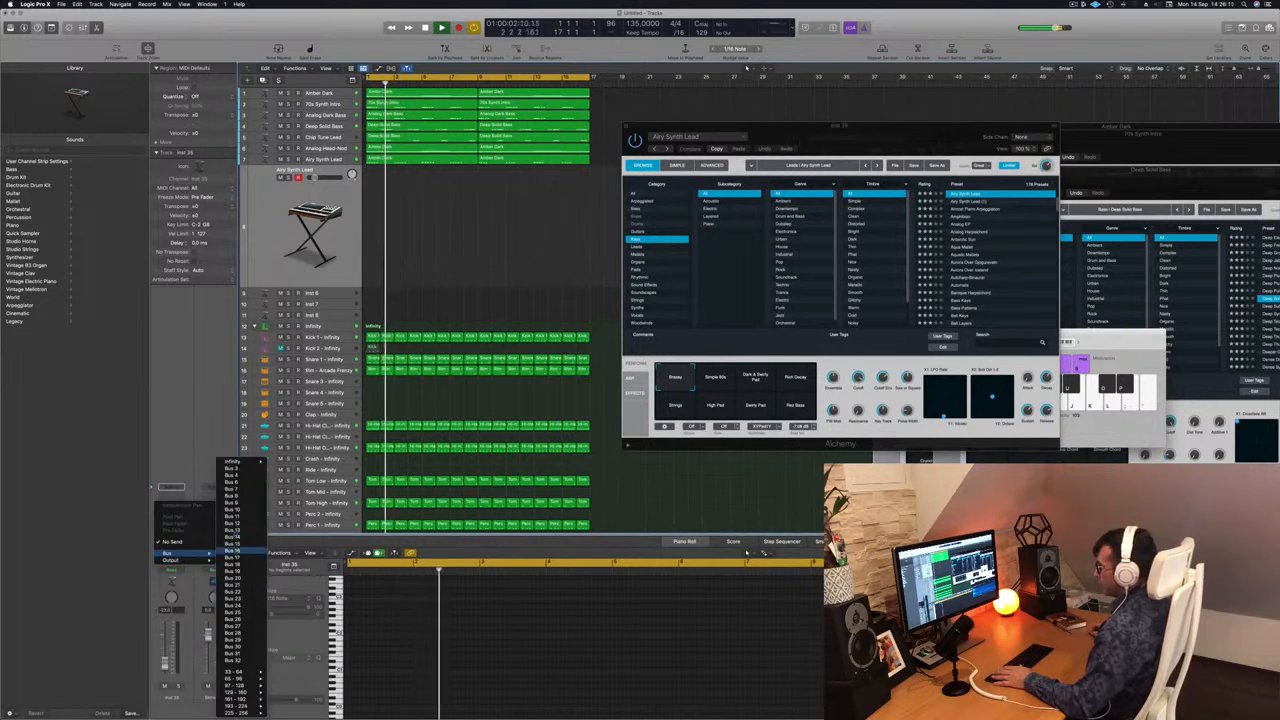
pyautogui.click(227, 468)
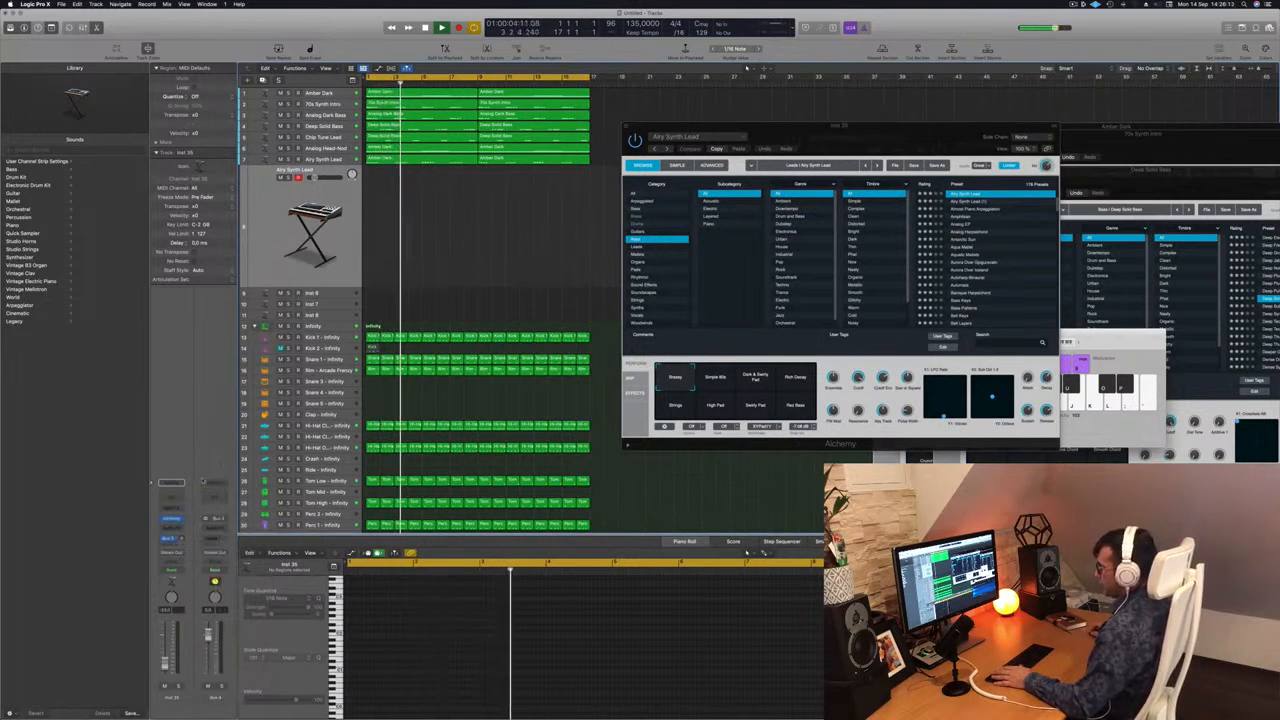
pyautogui.click(222, 527)
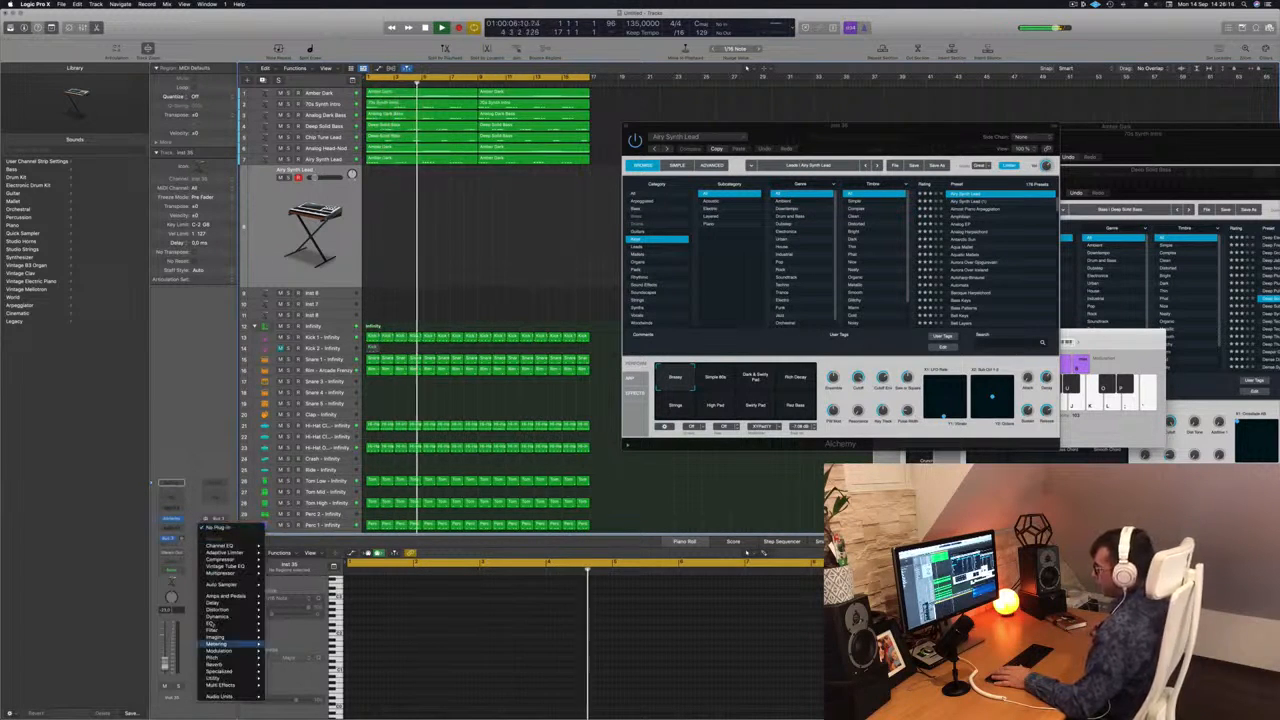
pyautogui.moveTo(233, 630)
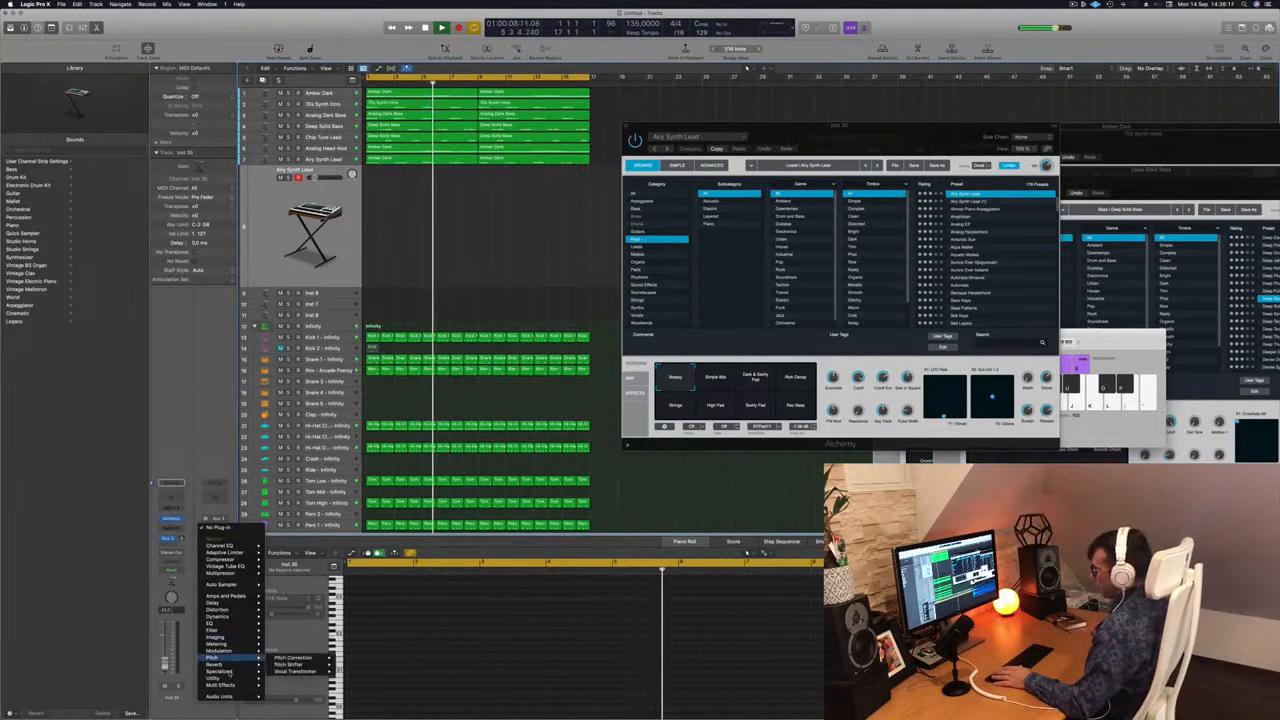
pyautogui.moveTo(240, 664)
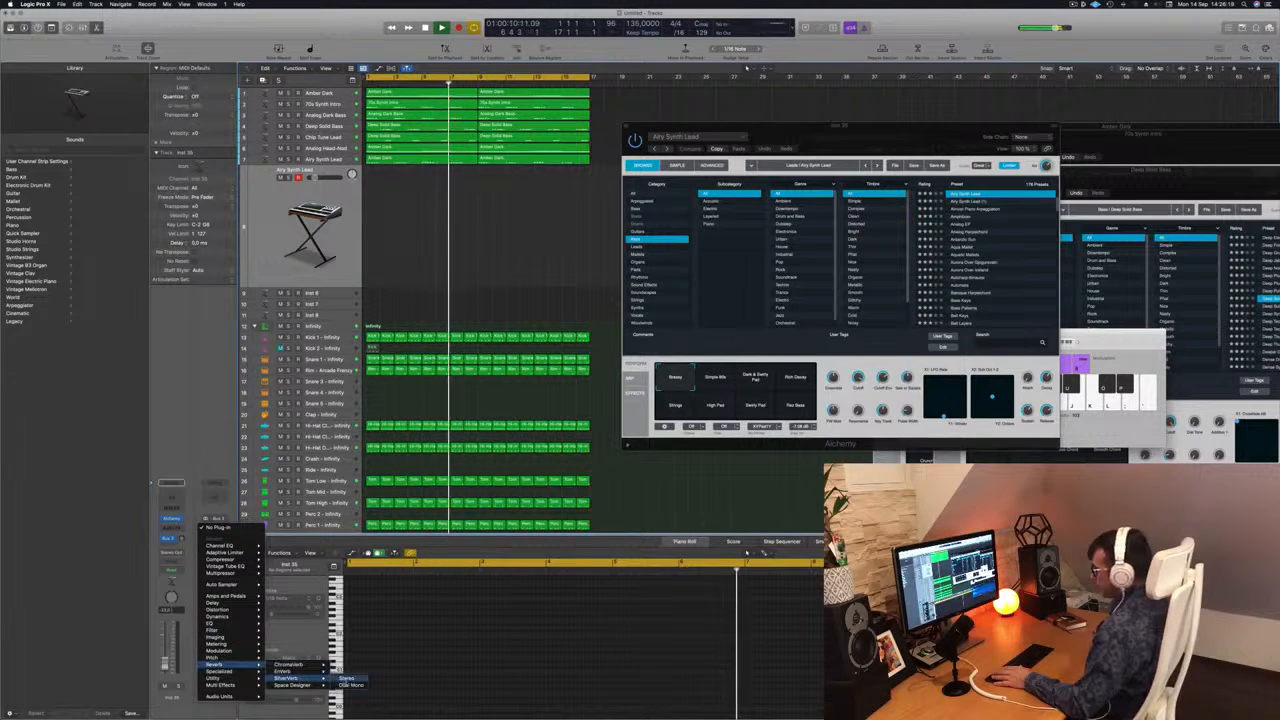
pyautogui.click(287, 678)
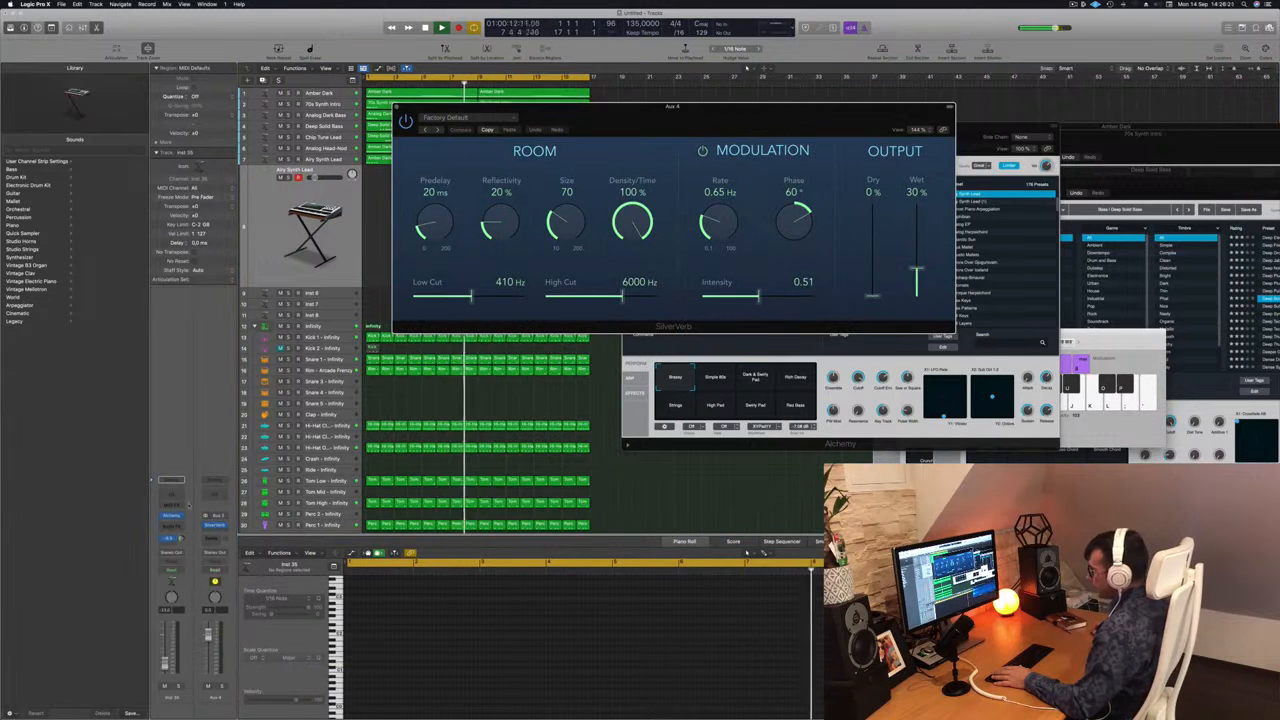
# Raise the track's reverb send and load SilverVerb's Grandiose preset with the wet output at 100 %.
pyautogui.moveTo(181, 538); pyautogui.dragTo(181, 512)
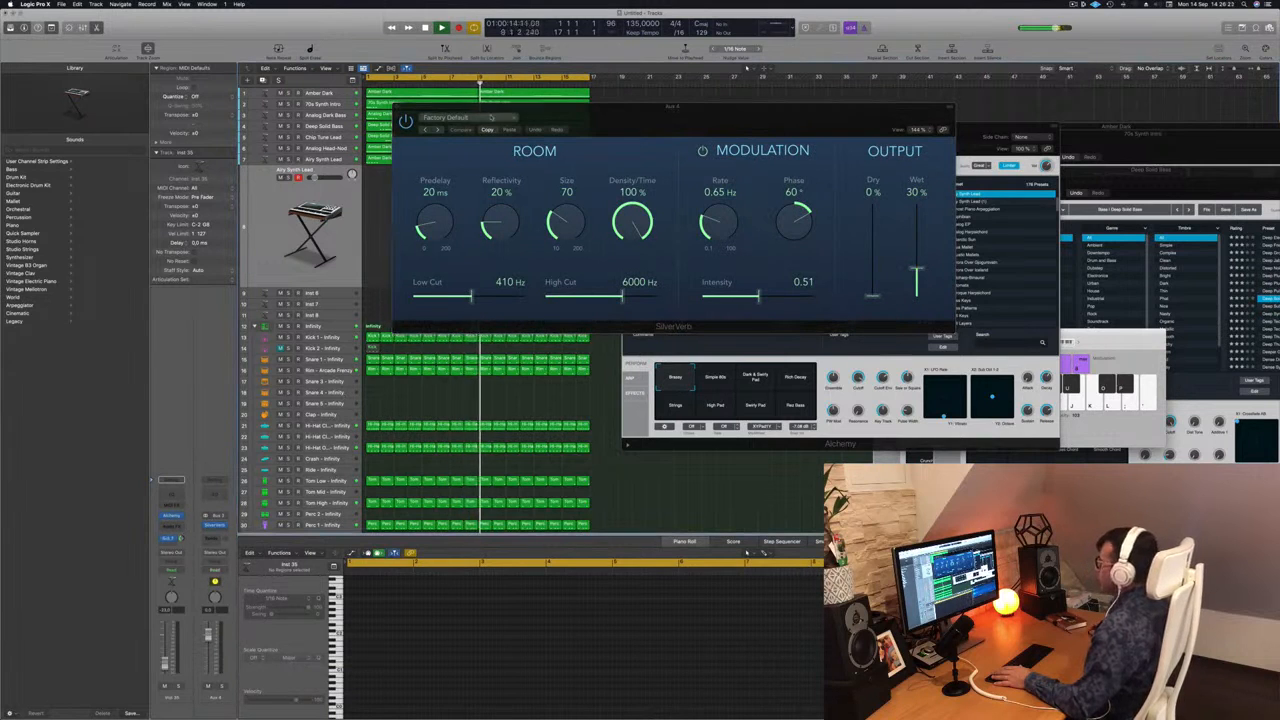
pyautogui.click(445, 117)
pyautogui.click(455, 266)
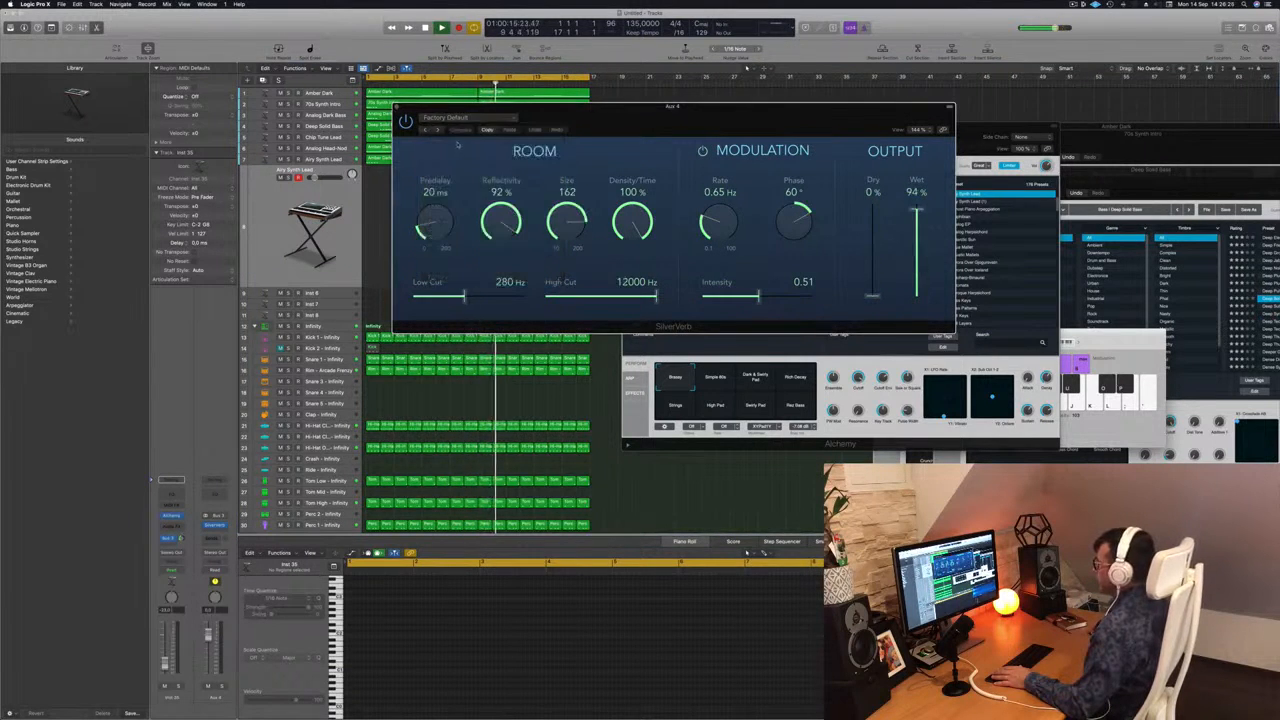
pyautogui.moveTo(917, 211); pyautogui.dragTo(916, 157)
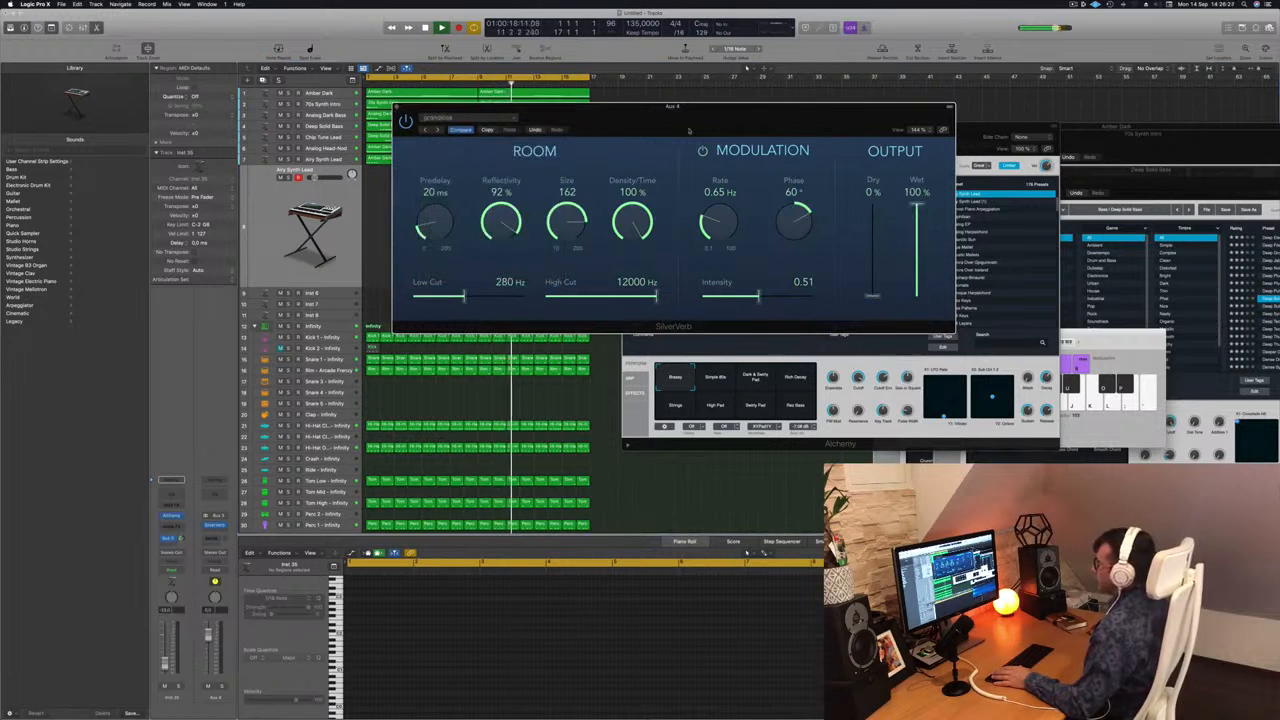
pyautogui.moveTo(639, 122); pyautogui.dragTo(664, 117)
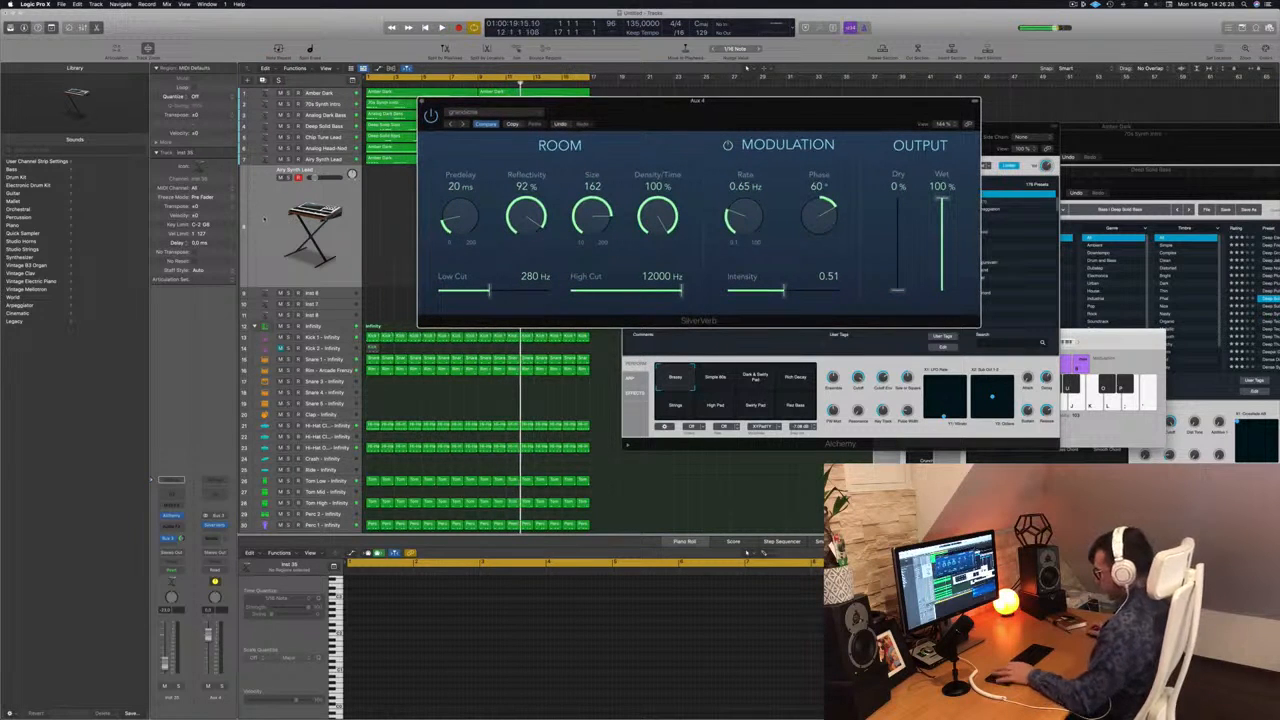
# Try out high melody notes on the duplicated track over the beat, using Musical Typing raised two octaves.
pyautogui.click(264, 219)
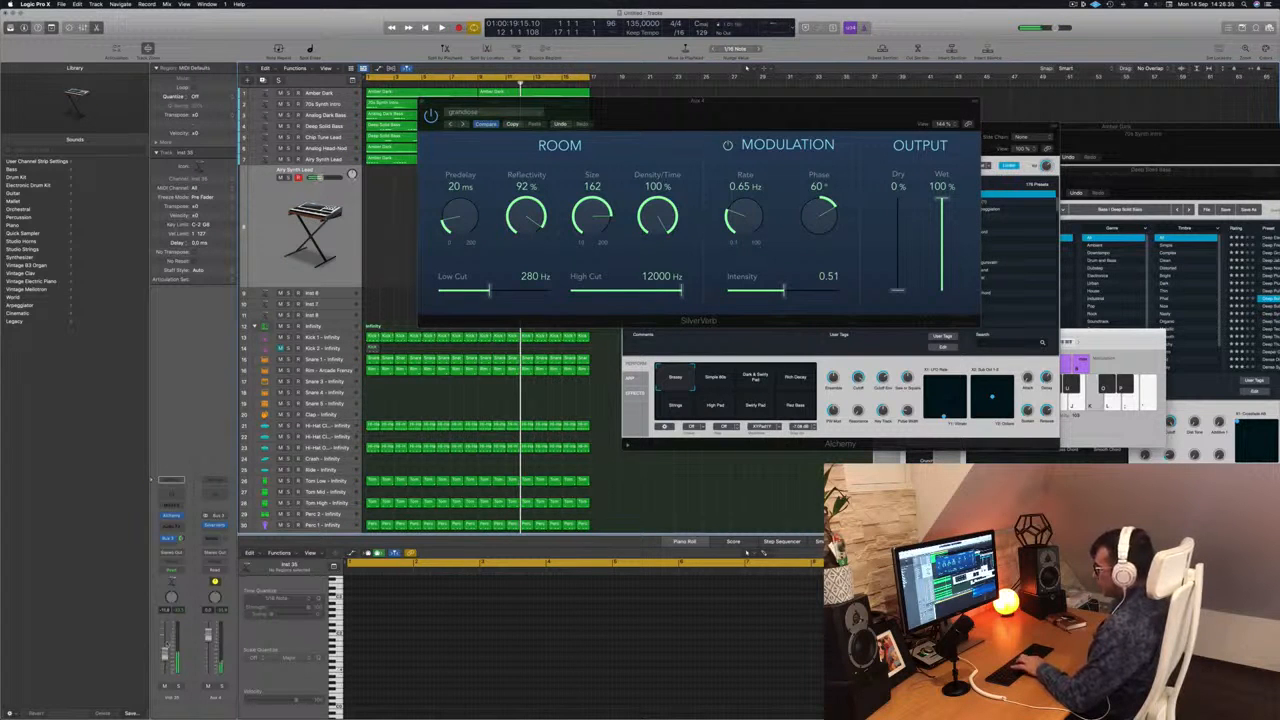
pyautogui.press('space')
pyautogui.moveTo(691, 102); pyautogui.dragTo(664, 105)
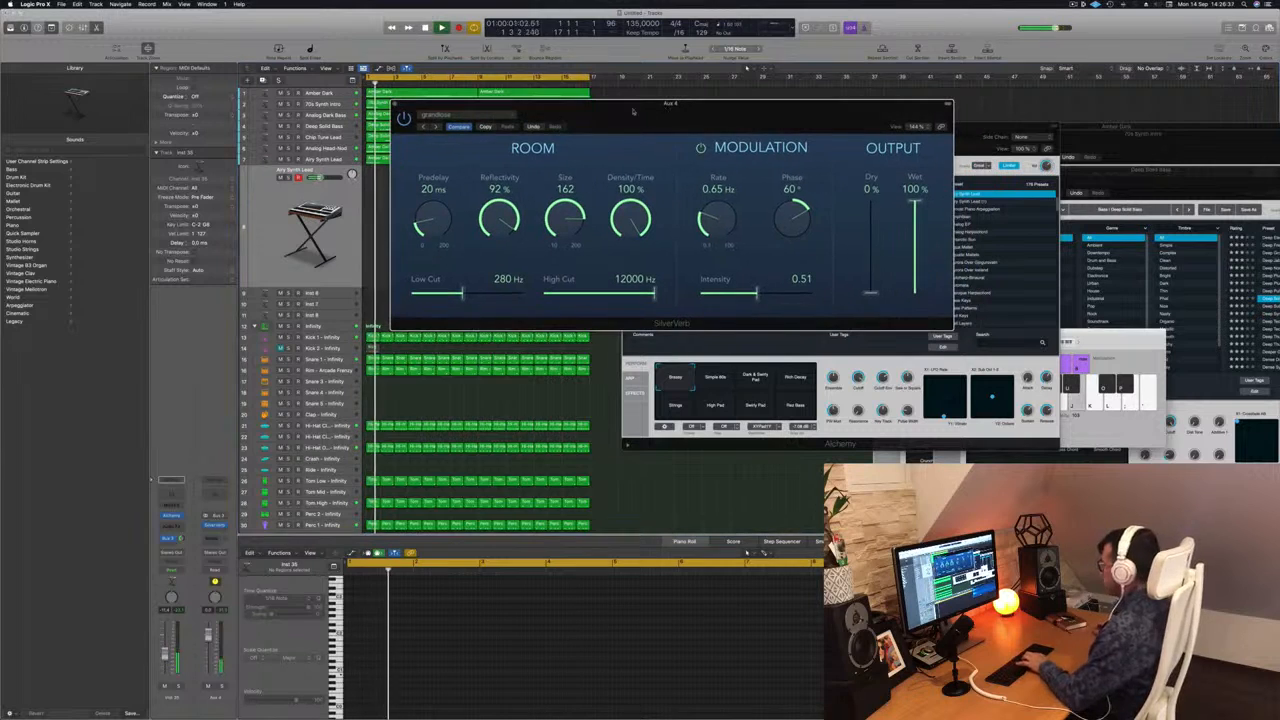
pyautogui.press('super+k')
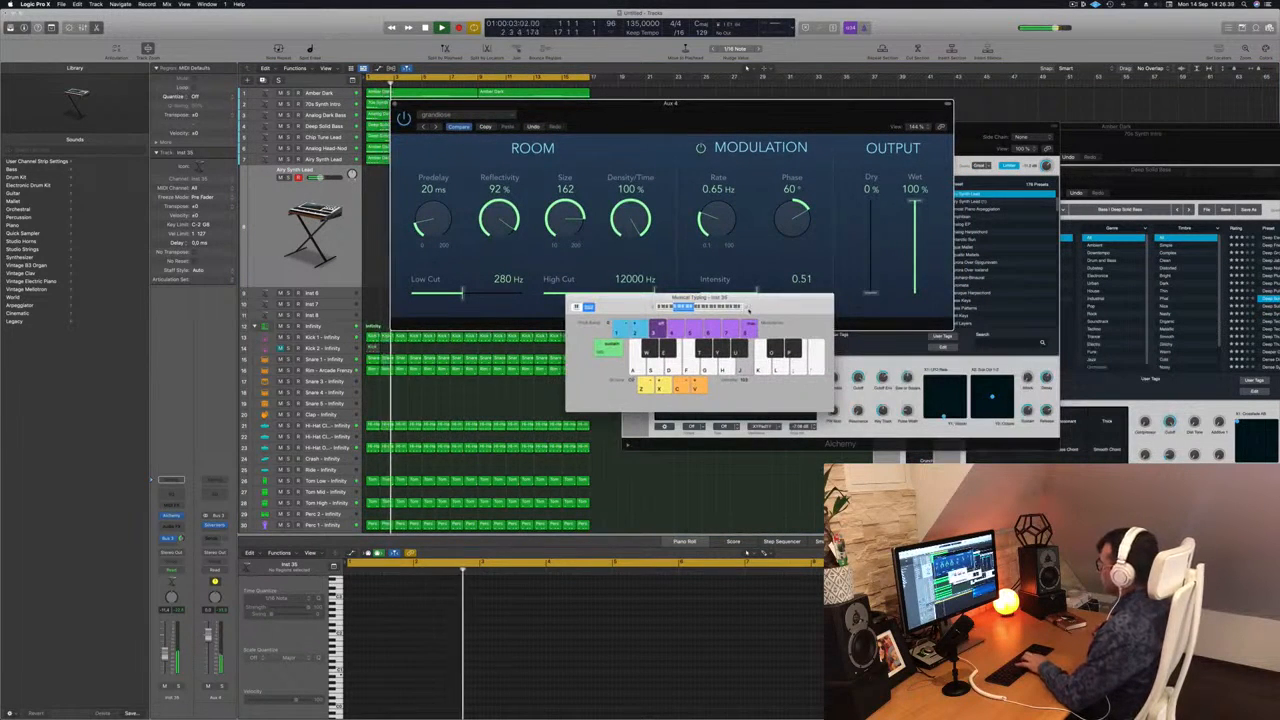
pyautogui.press('x')
pyautogui.press('x')
pyautogui.press("'")
pyautogui.press('l')
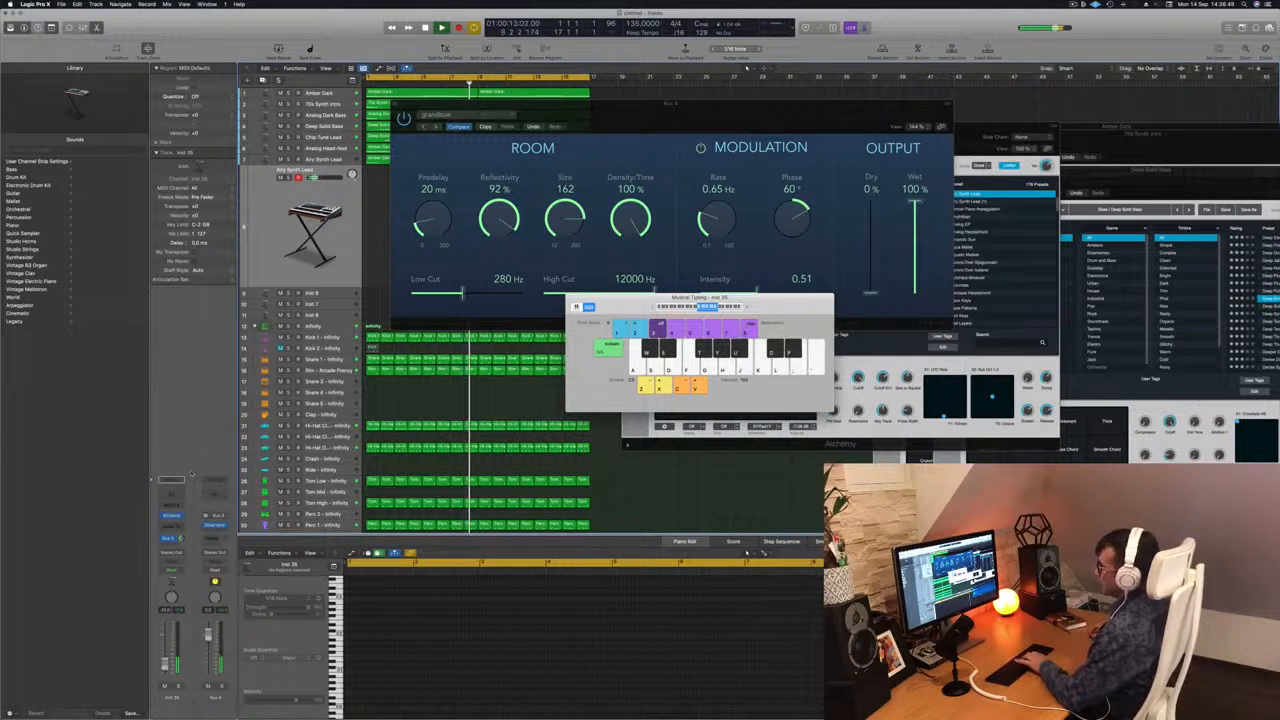
# Reopen Alchemy on the duplicated track, record a take there and play the beat back from the start.
pyautogui.click(171, 517)
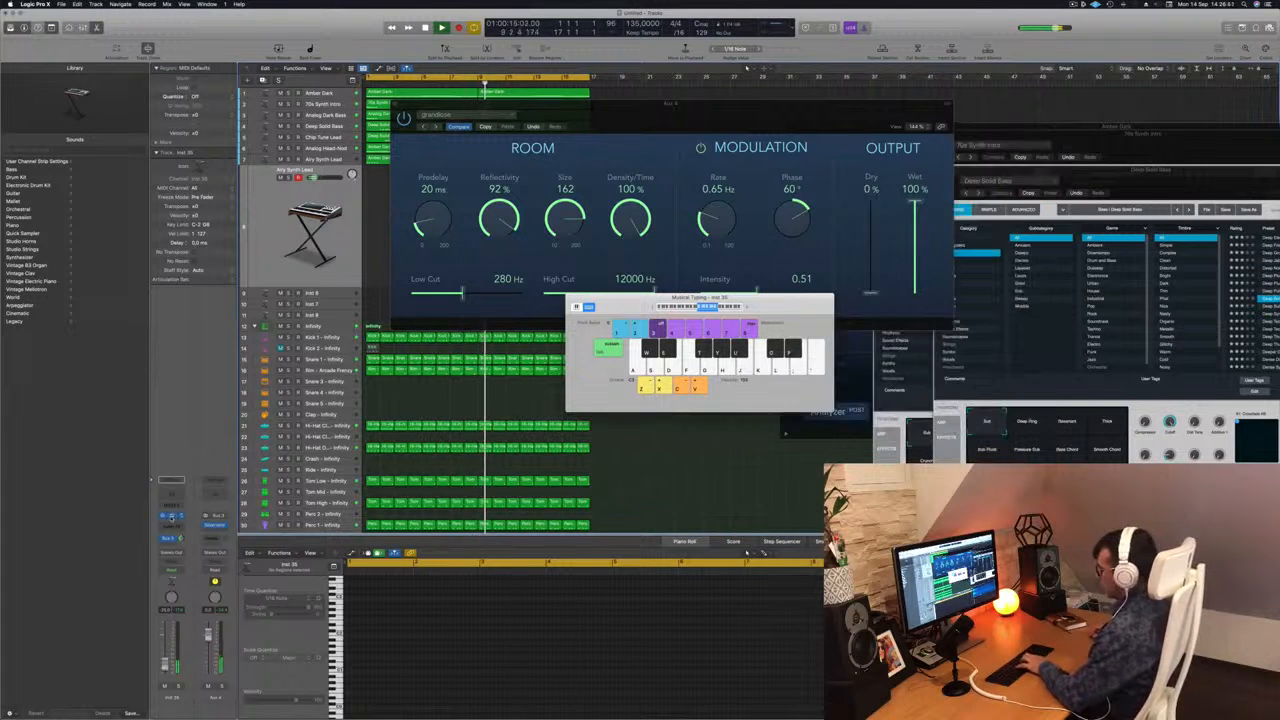
pyautogui.click(171, 516)
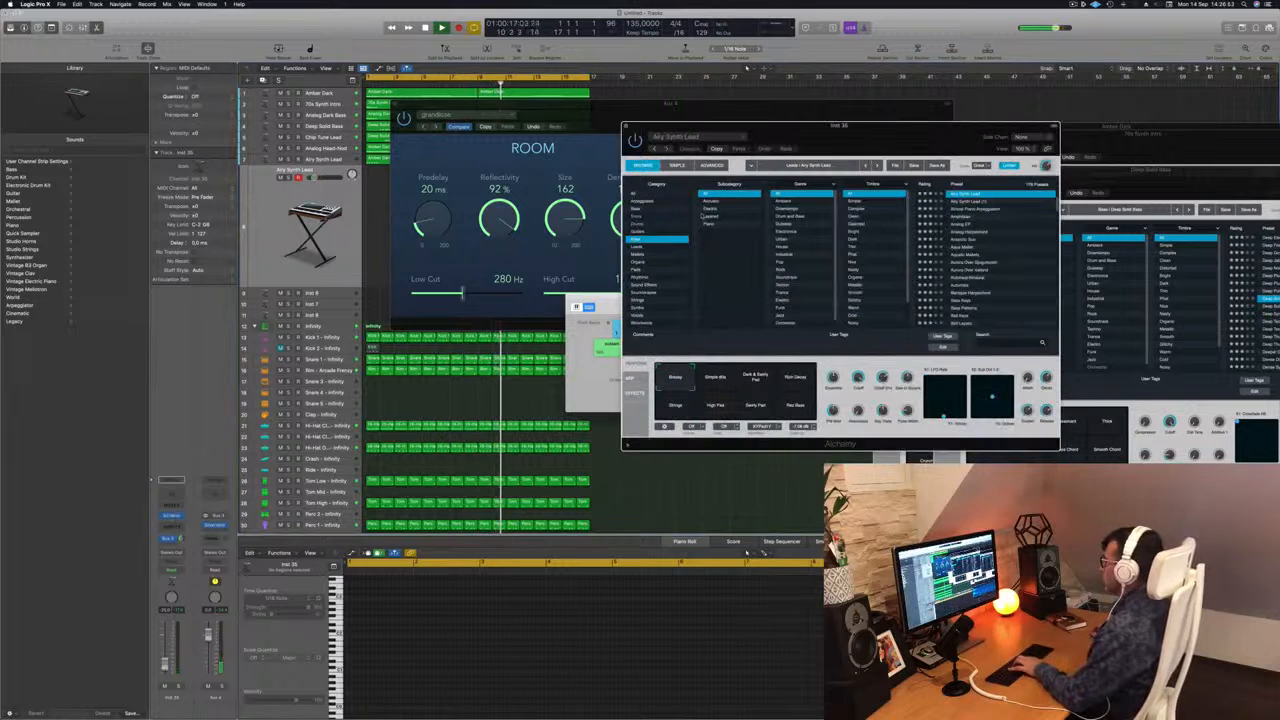
pyautogui.press('r')
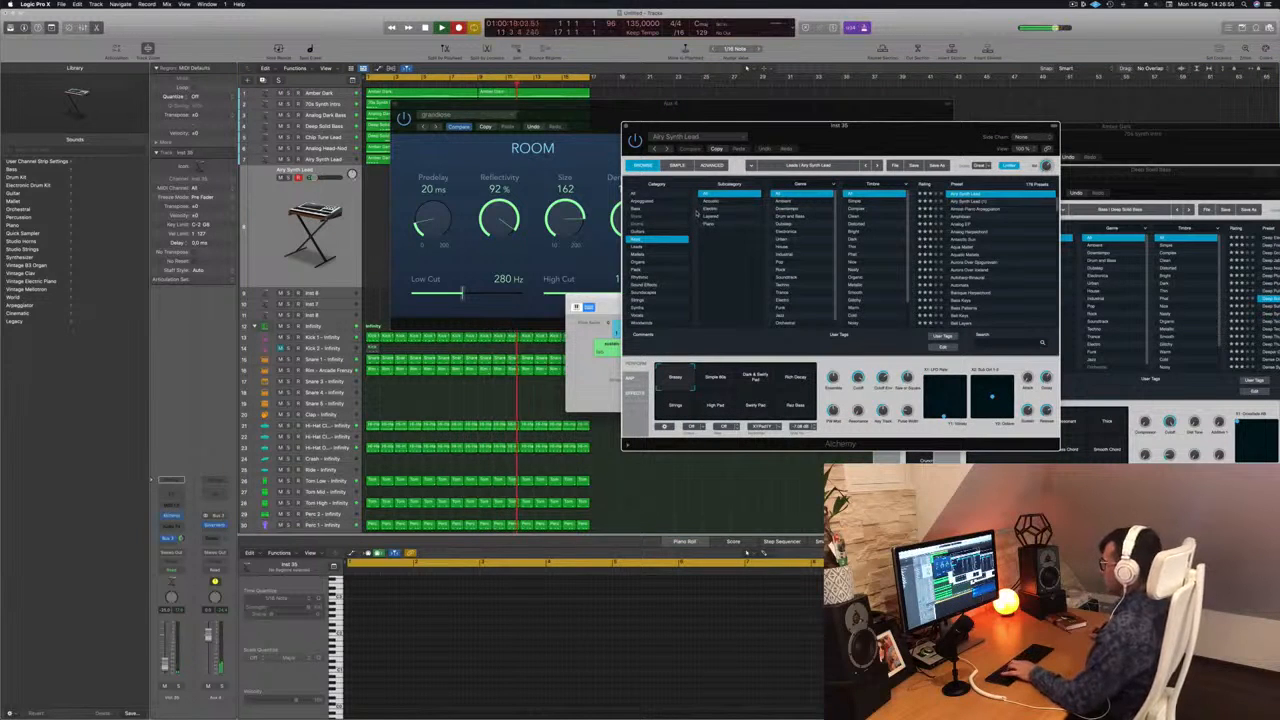
pyautogui.press('space')
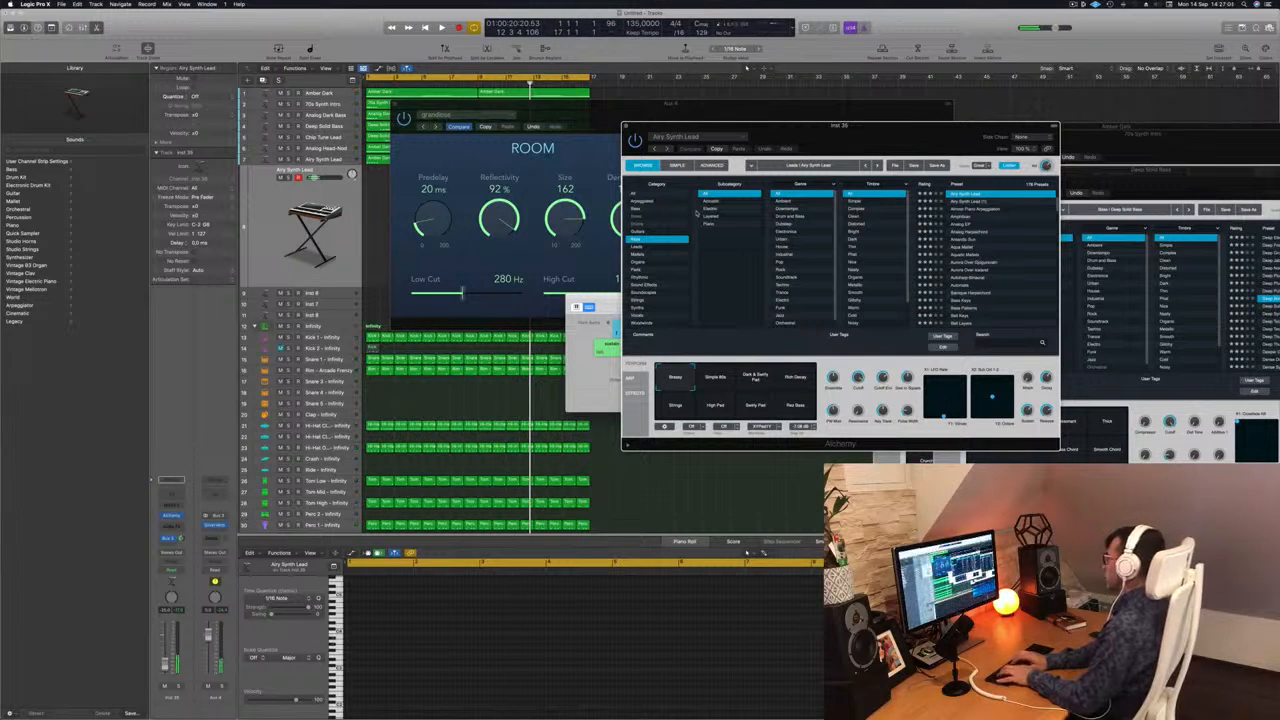
pyautogui.press('Return')
pyautogui.press('space')
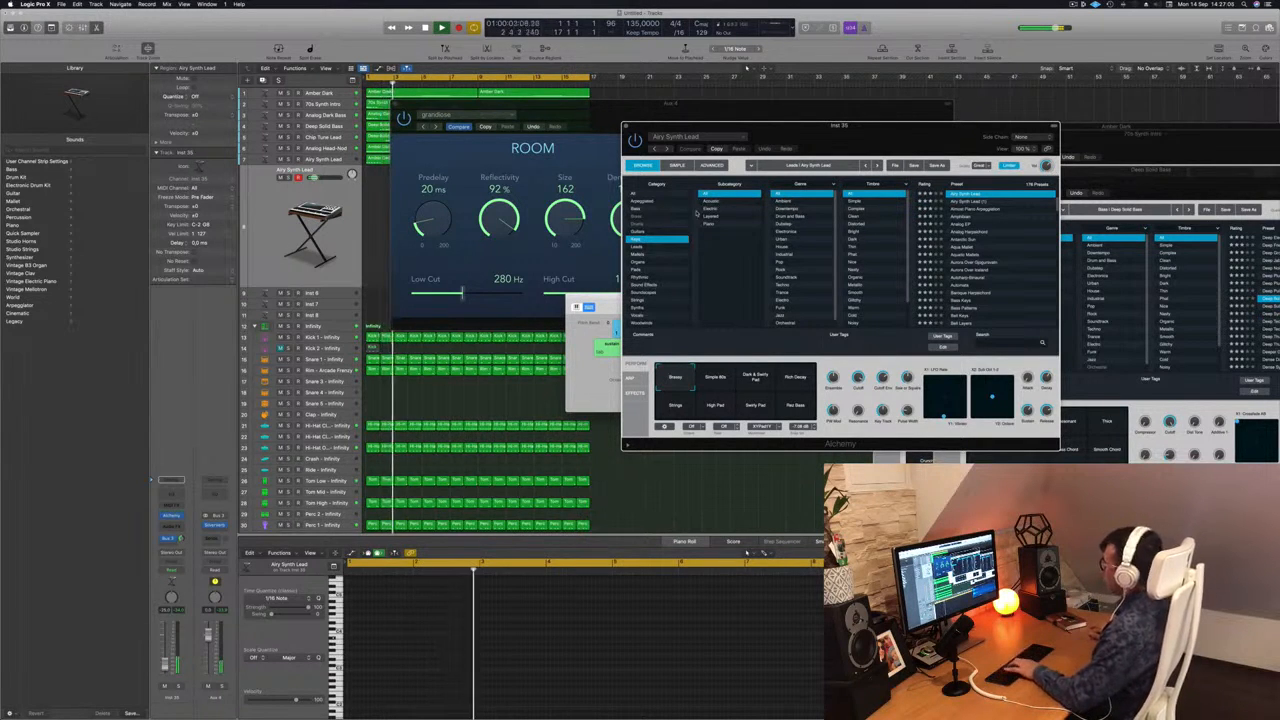
# Rearrange the Alchemy, Musical Typing and SilverVerb windows so the duplicated Airy Synth Lead track's lane is uncovered.
pyautogui.moveTo(929, 127); pyautogui.dragTo(975, 102)
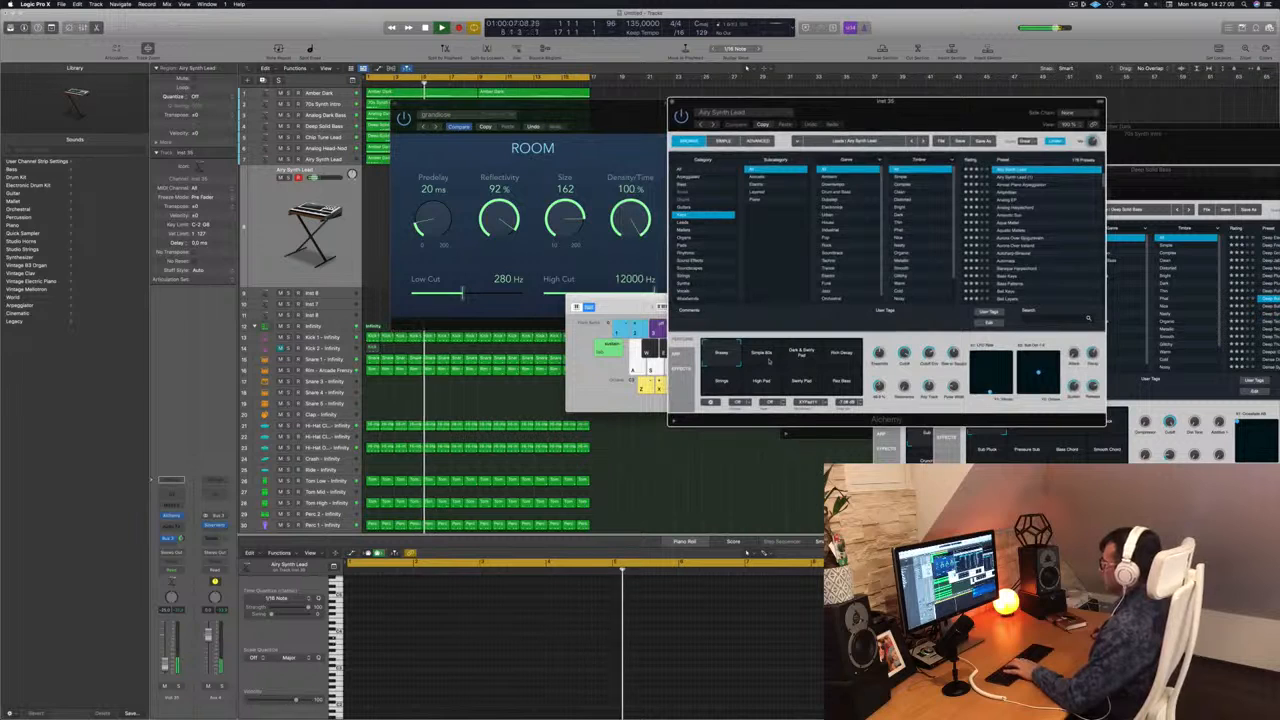
pyautogui.click(147, 551)
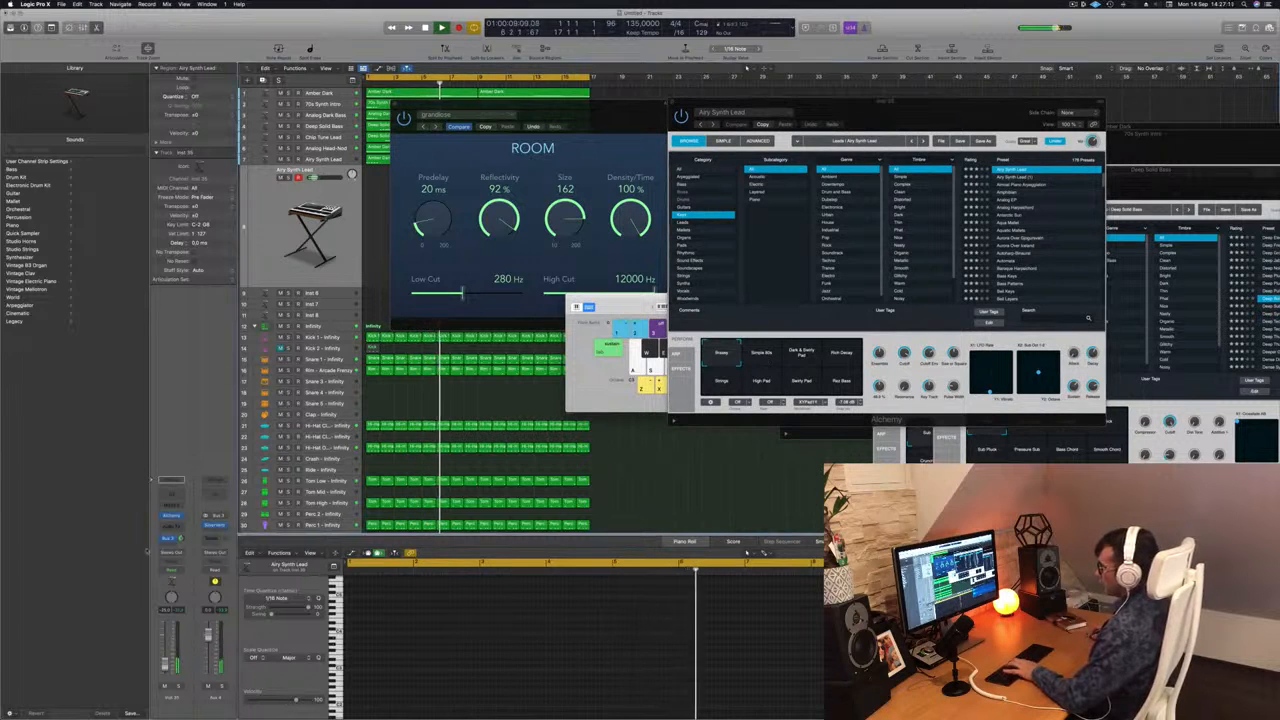
pyautogui.click(172, 516)
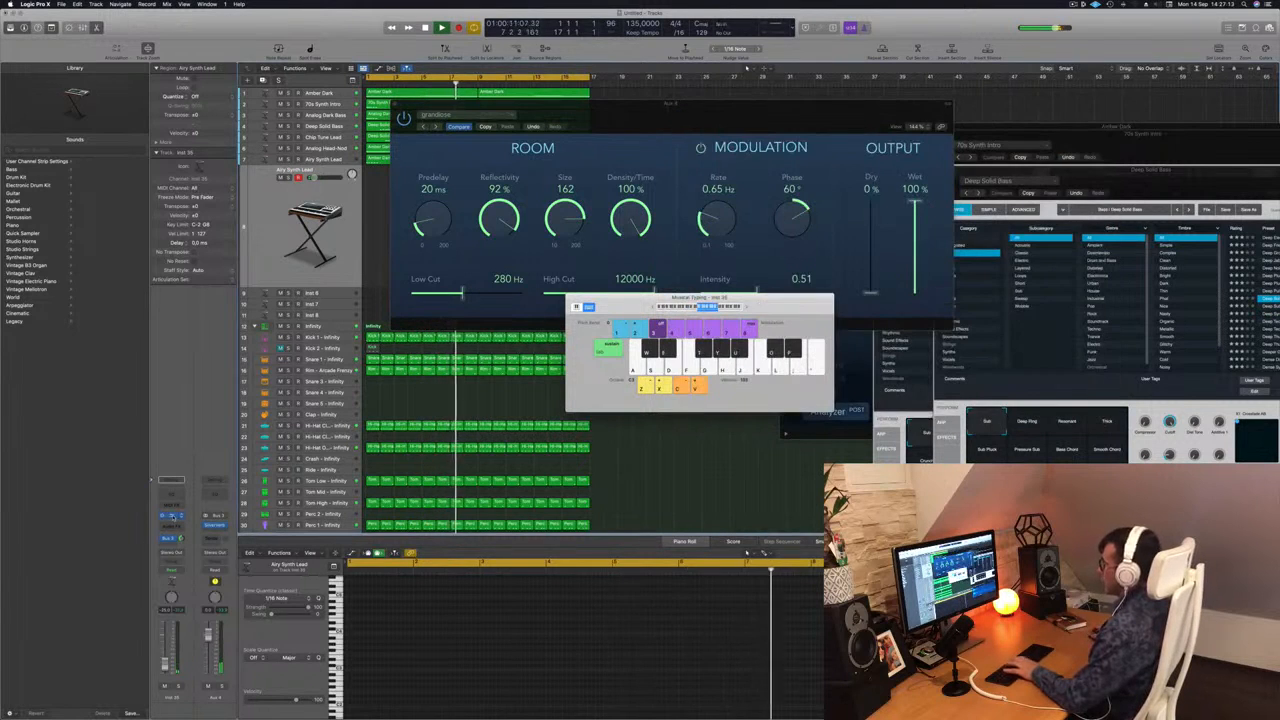
pyautogui.click(172, 516)
pyautogui.click(172, 516)
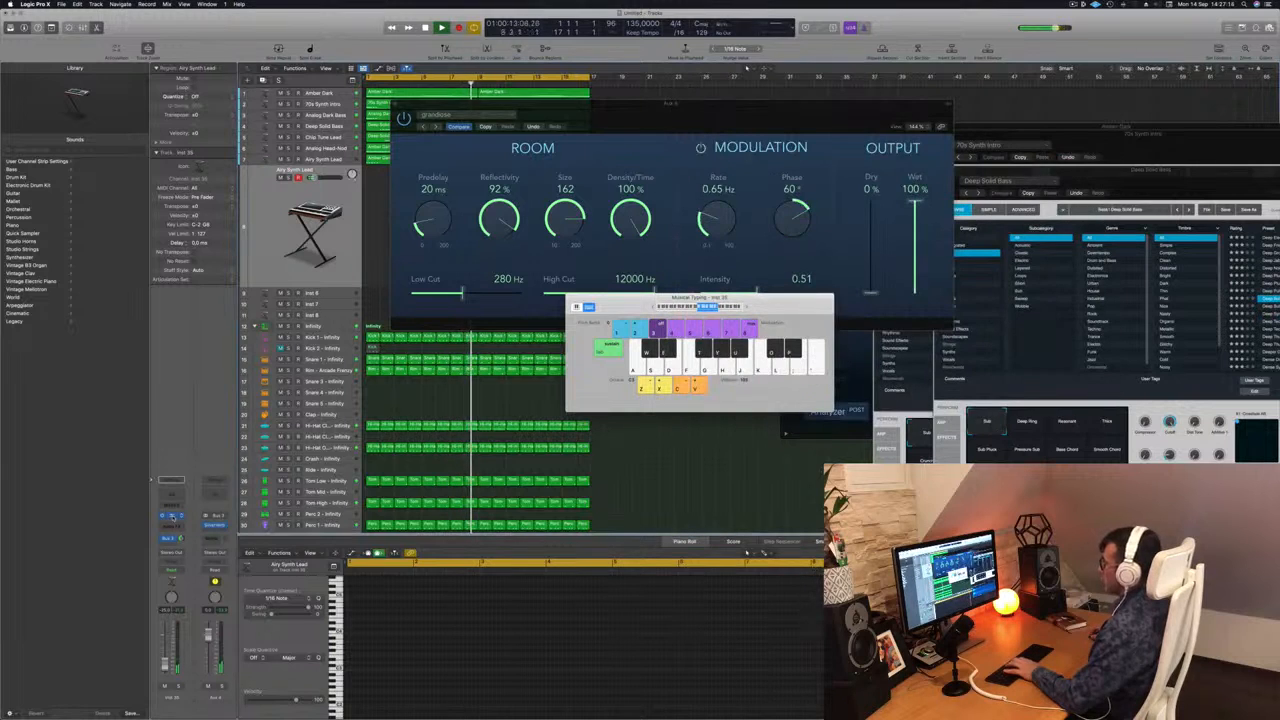
pyautogui.click(172, 516)
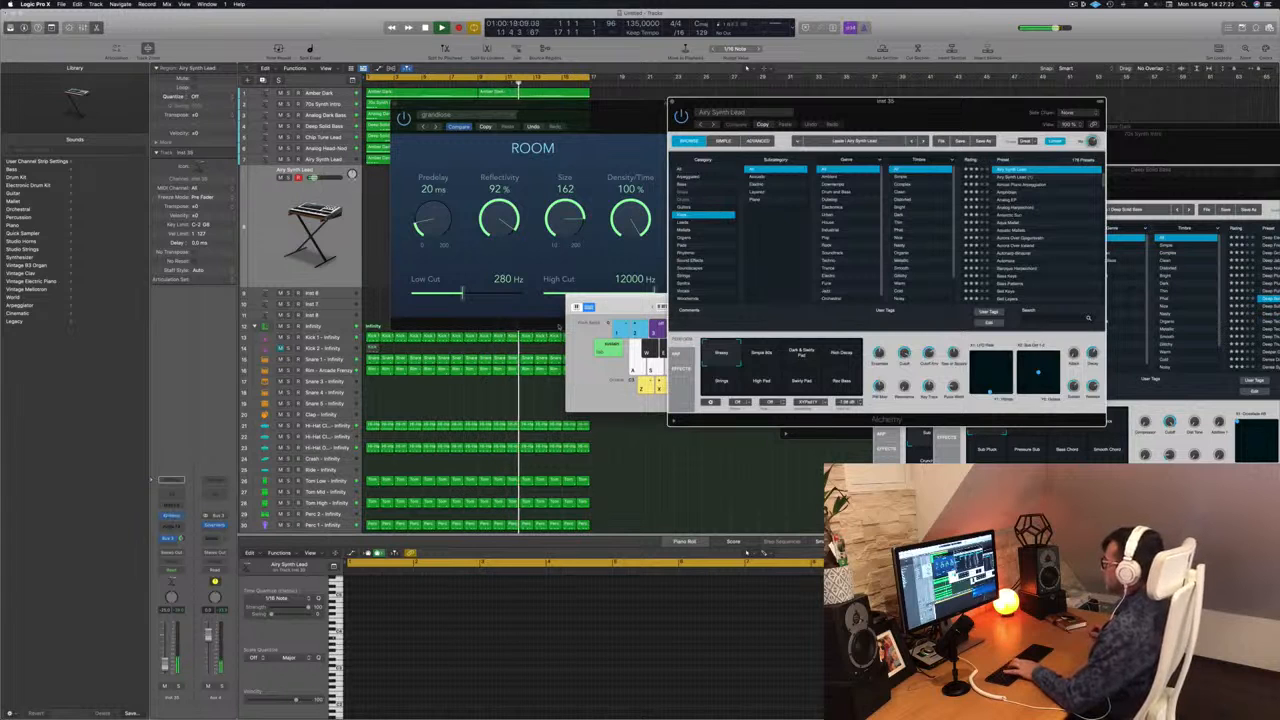
pyautogui.moveTo(636, 307); pyautogui.dragTo(436, 303)
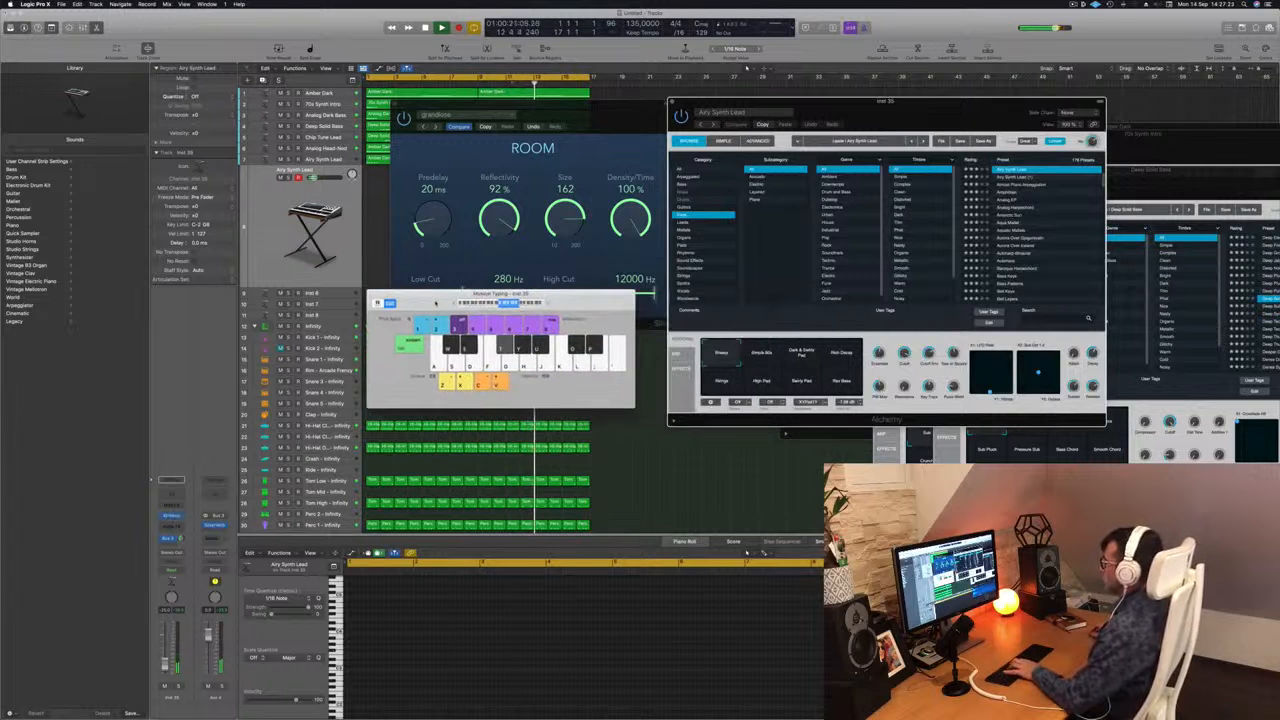
pyautogui.click(620, 125)
pyautogui.moveTo(620, 125); pyautogui.dragTo(1087, 269)
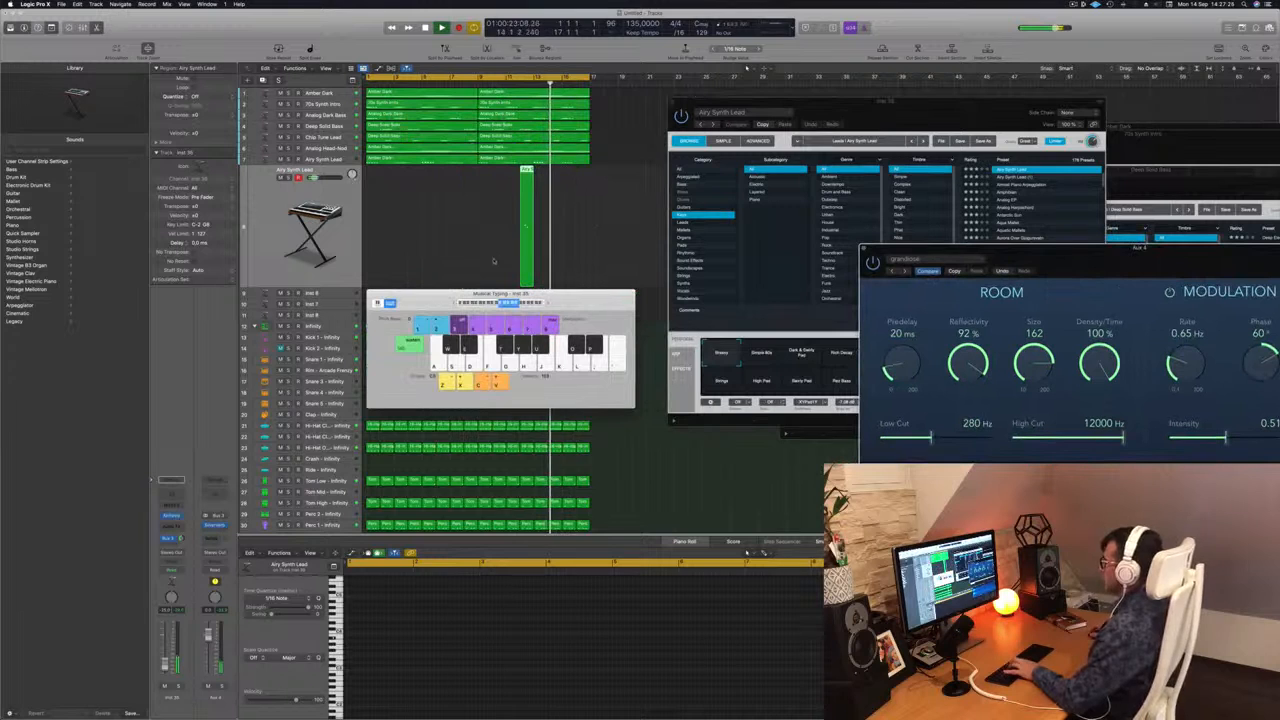
pyautogui.moveTo(925, 112); pyautogui.dragTo(827, 111)
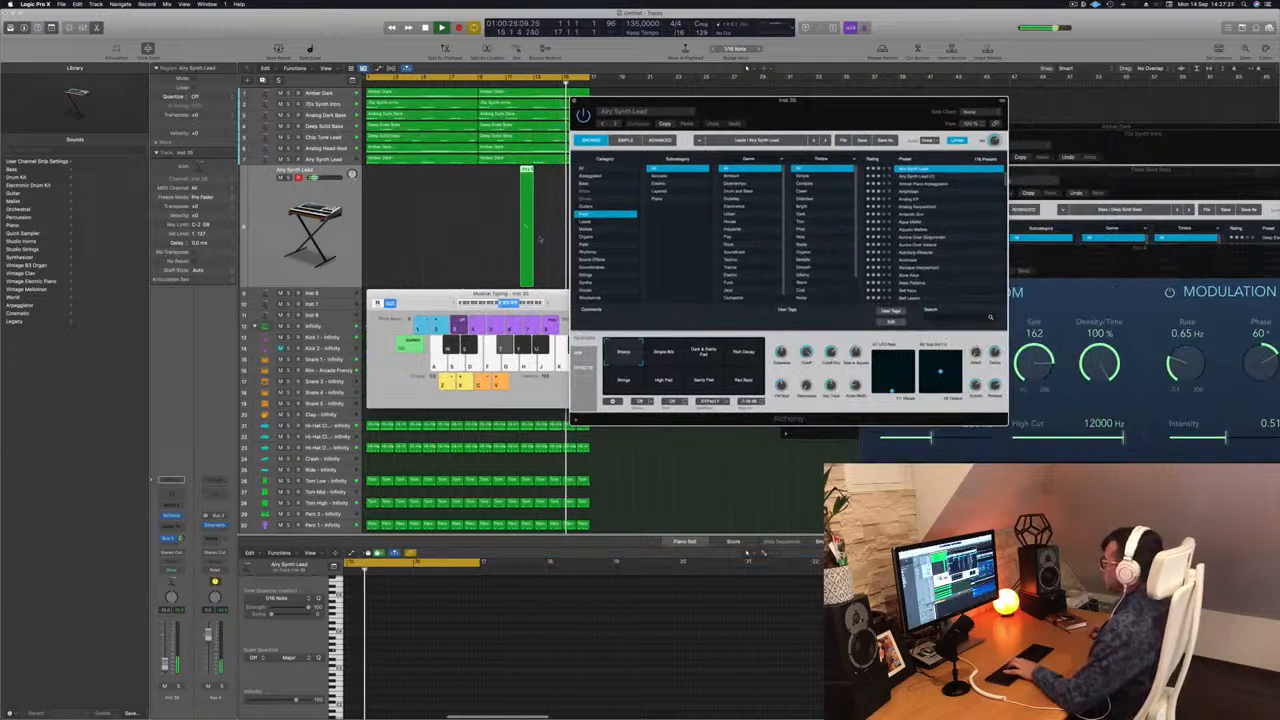
pyautogui.click(428, 301)
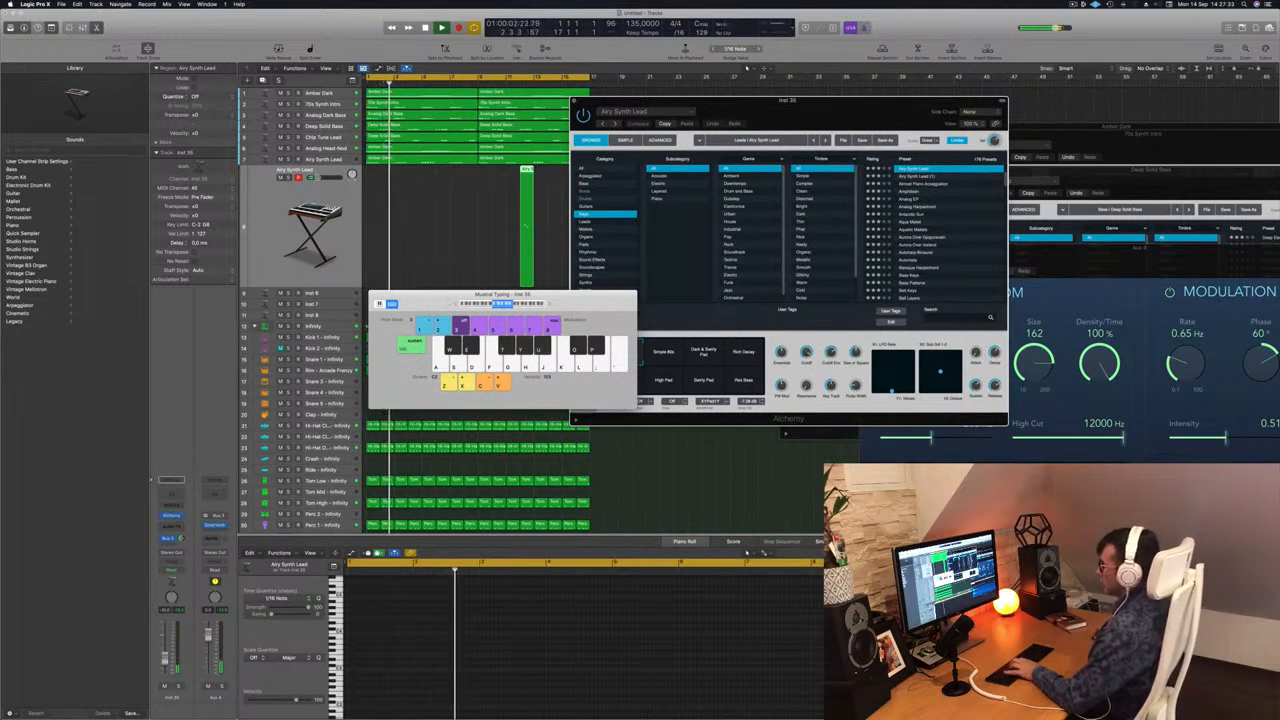
pyautogui.moveTo(868, 105); pyautogui.dragTo(902, 86)
# Switch Alchemy to the Rich Decay snapshot, then record a new lead melody from the start with Musical Typing and play it back.
pyautogui.click(701, 337)
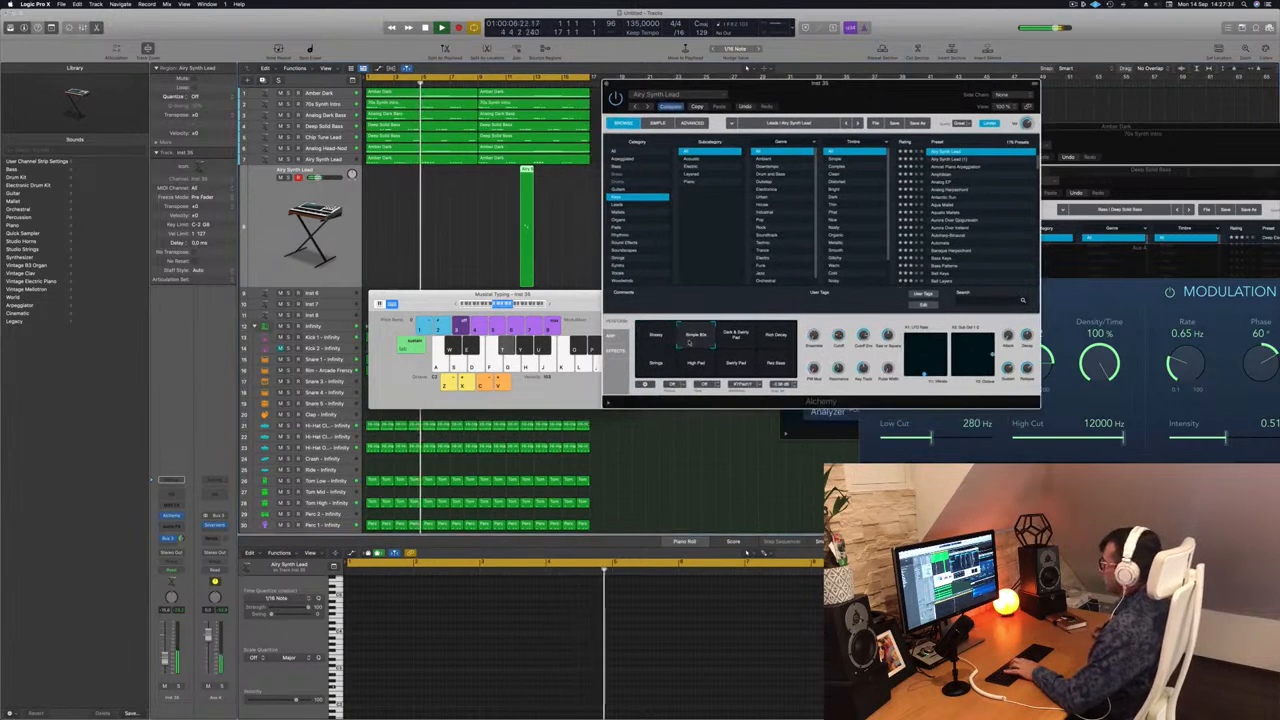
pyautogui.click(776, 340)
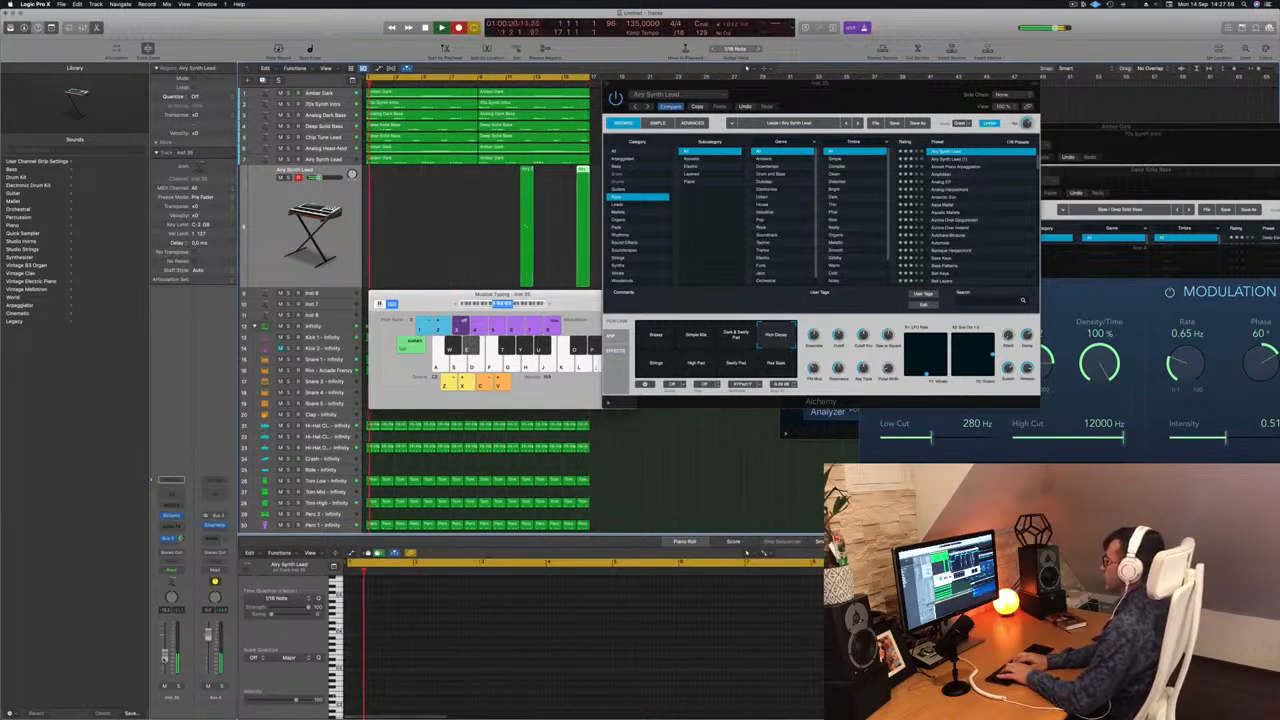
pyautogui.press('i')
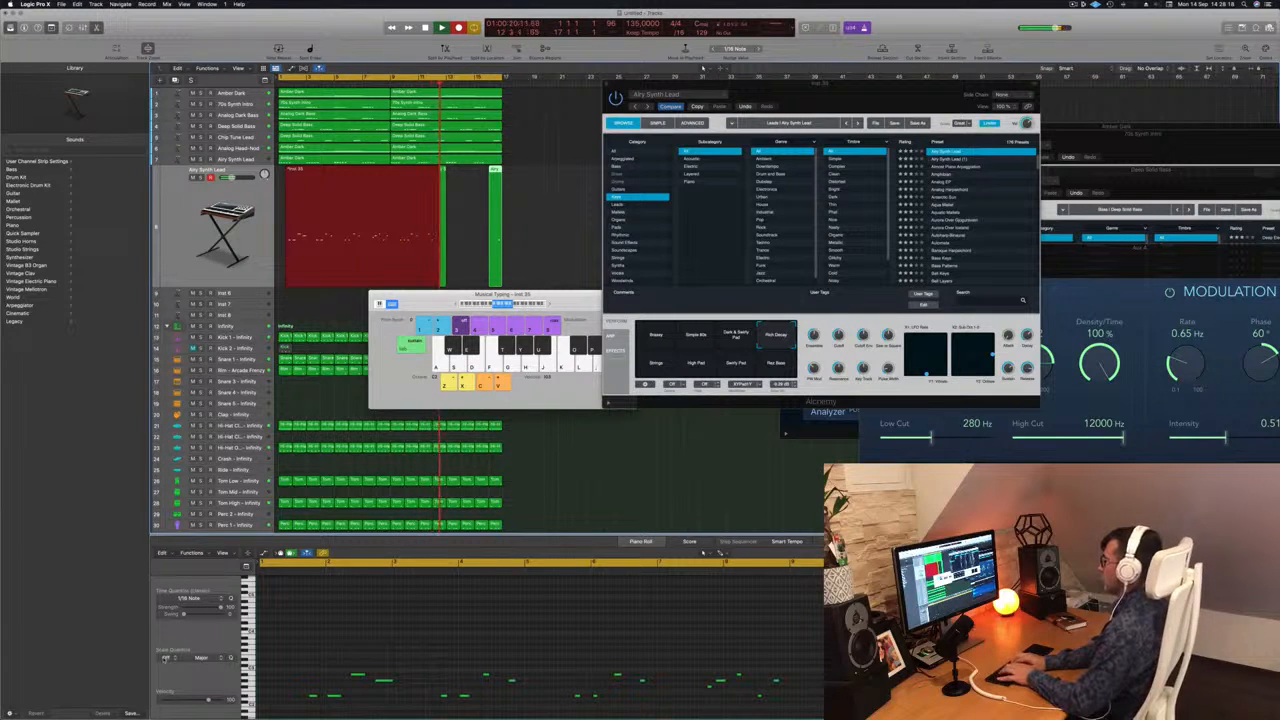
pyautogui.press('space')
pyautogui.press('space')
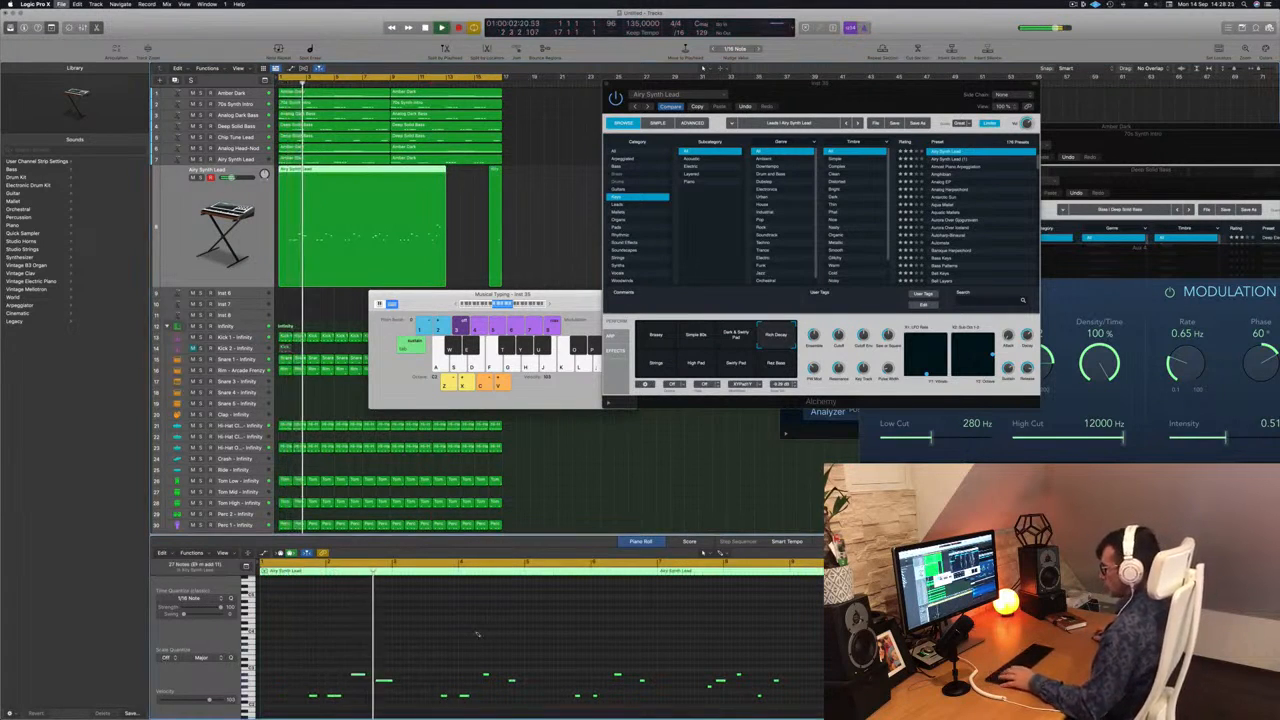
# Save the project as "Episode 136 guys", browsing to the Logic folder for its location.
pyautogui.press('super+s')
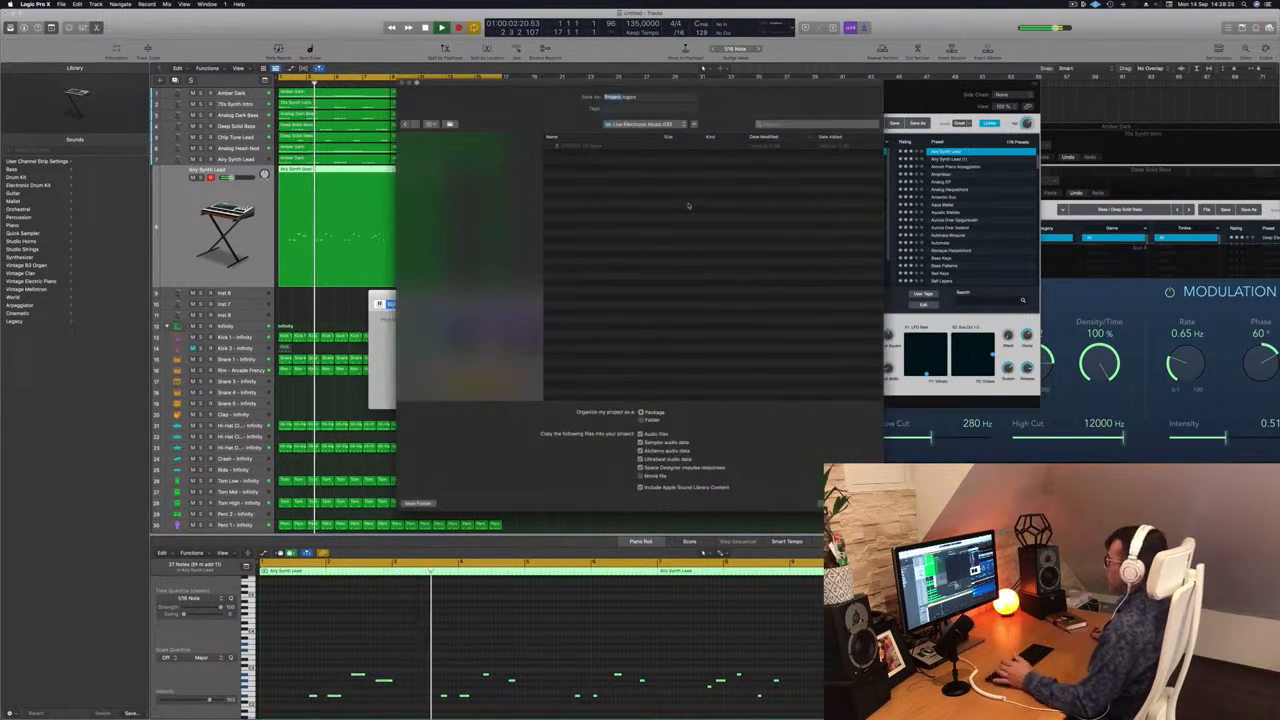
pyautogui.click(670, 125)
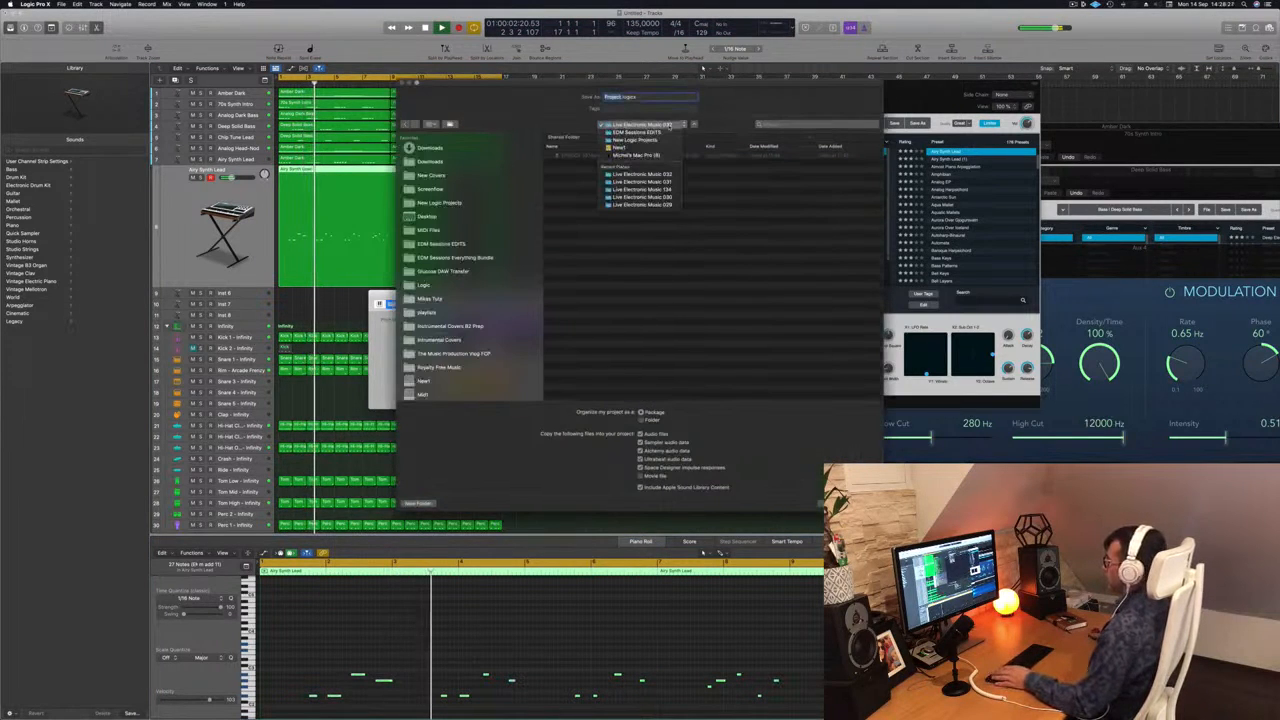
pyautogui.click(521, 172)
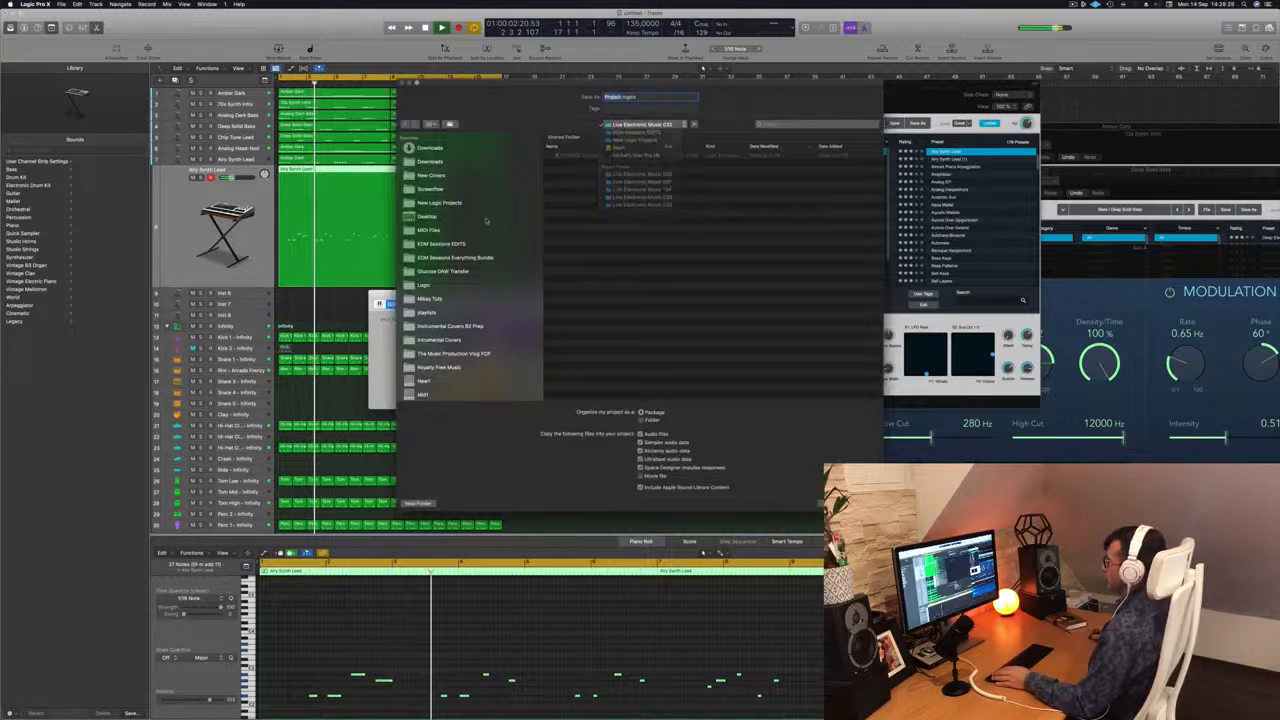
pyautogui.click(424, 287)
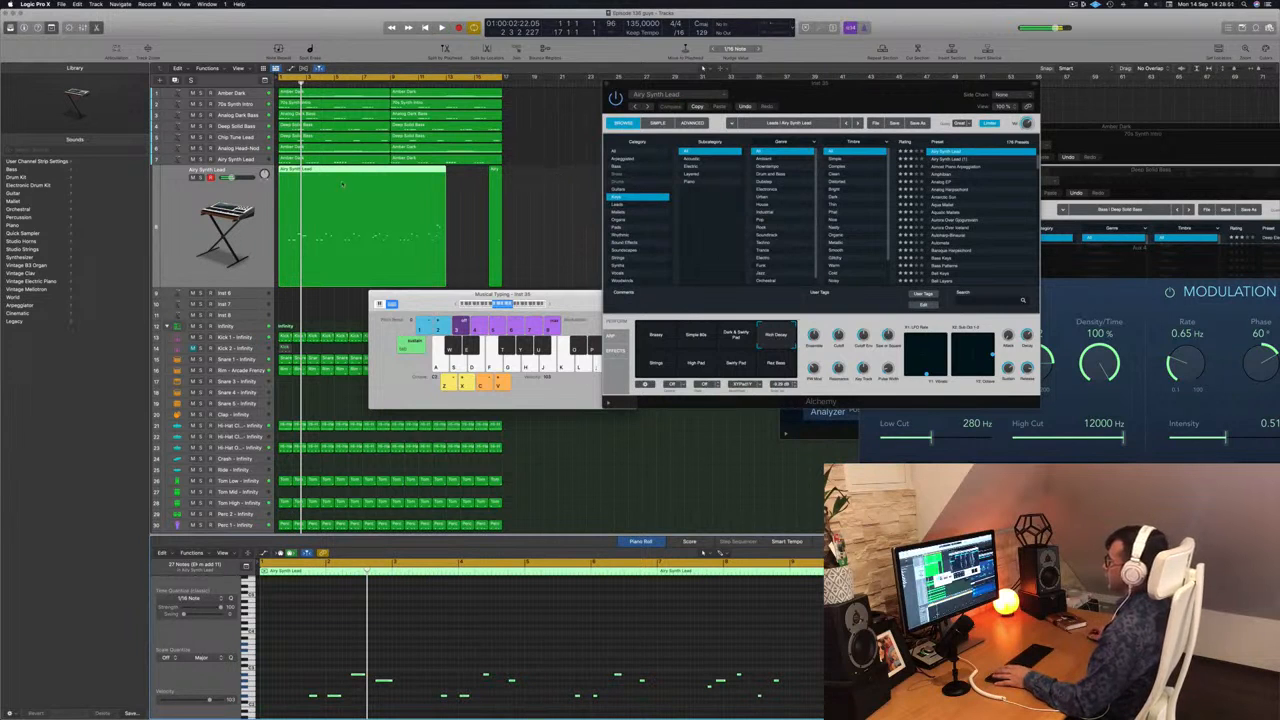
# Play the beat from the start and examine the recorded lead melody's notes in the Piano Roll.
pyautogui.click(524, 195)
pyautogui.press('space')
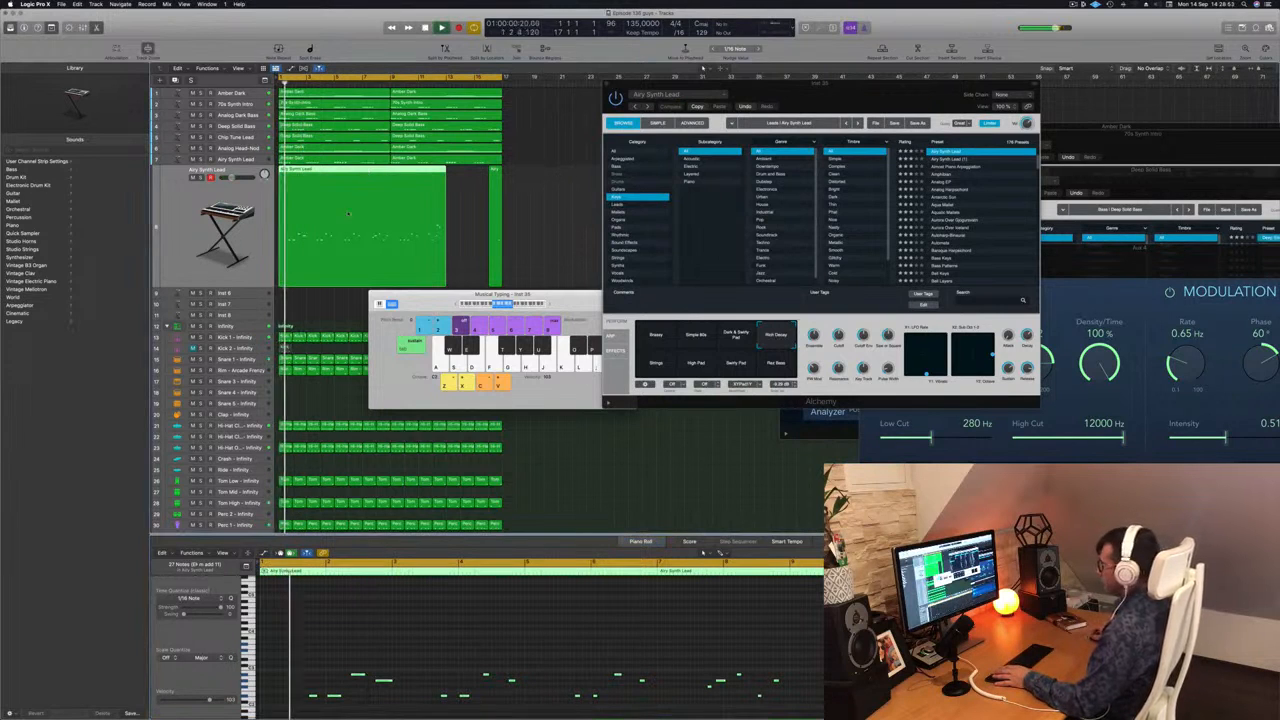
pyautogui.press('super+a')
pyautogui.click(447, 630)
pyautogui.click(462, 206)
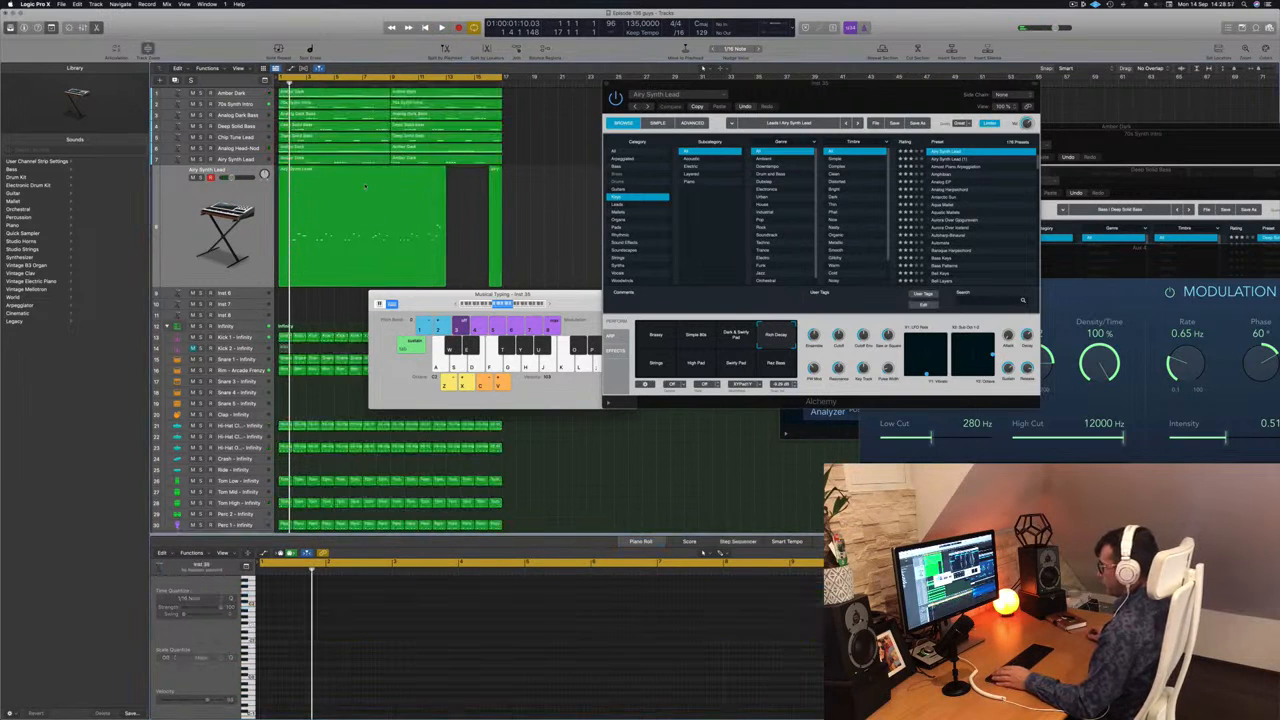
pyautogui.click(377, 648)
pyautogui.press('space')
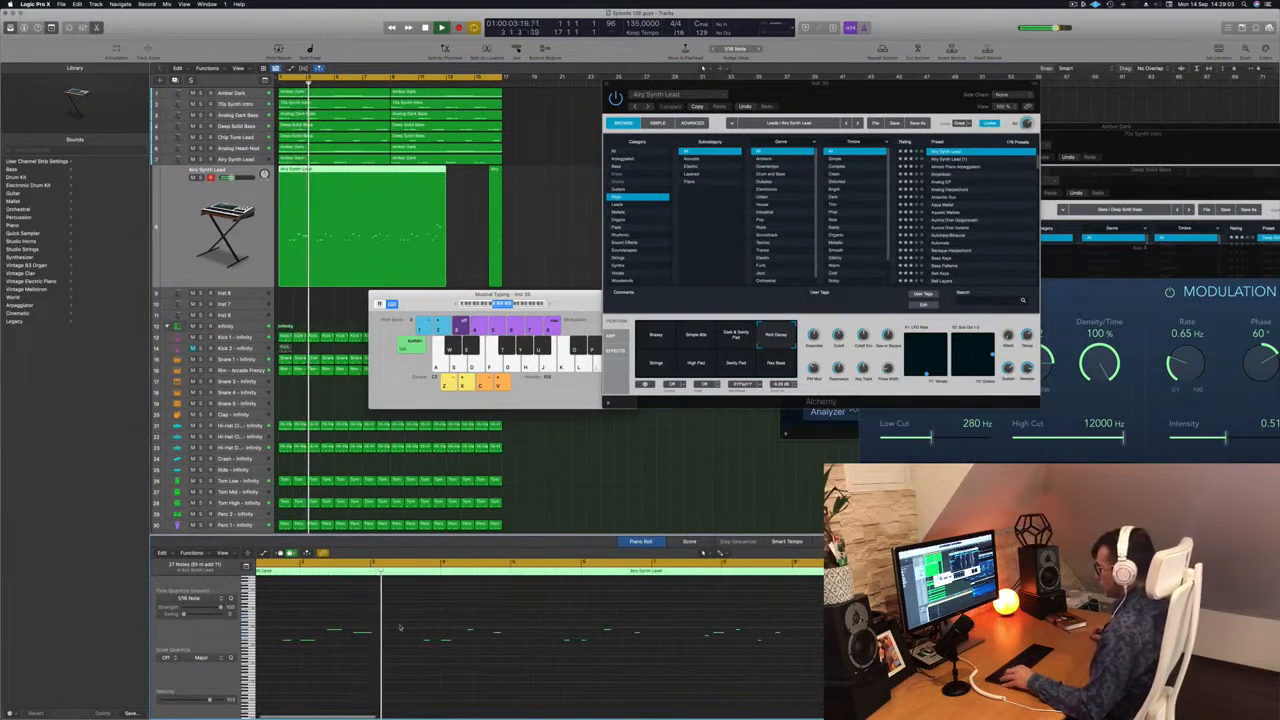
pyautogui.scroll(-3, 400, 627)
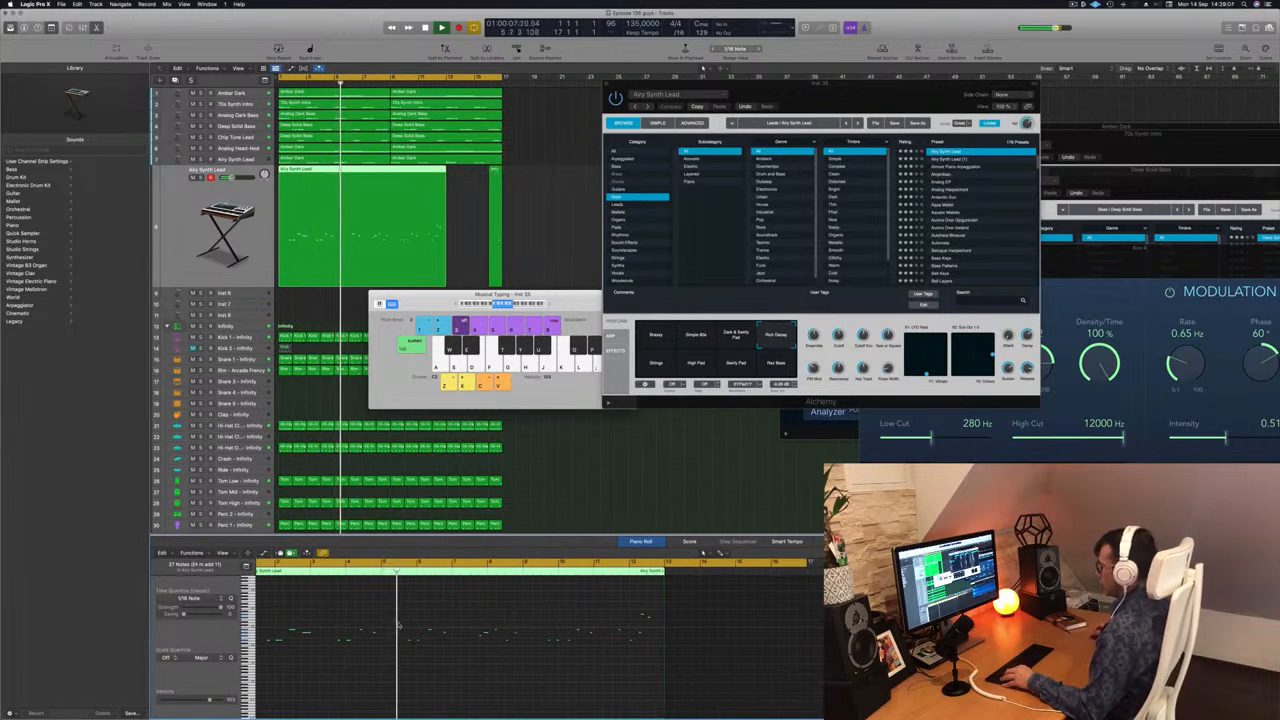
pyautogui.scroll(2, 399, 626)
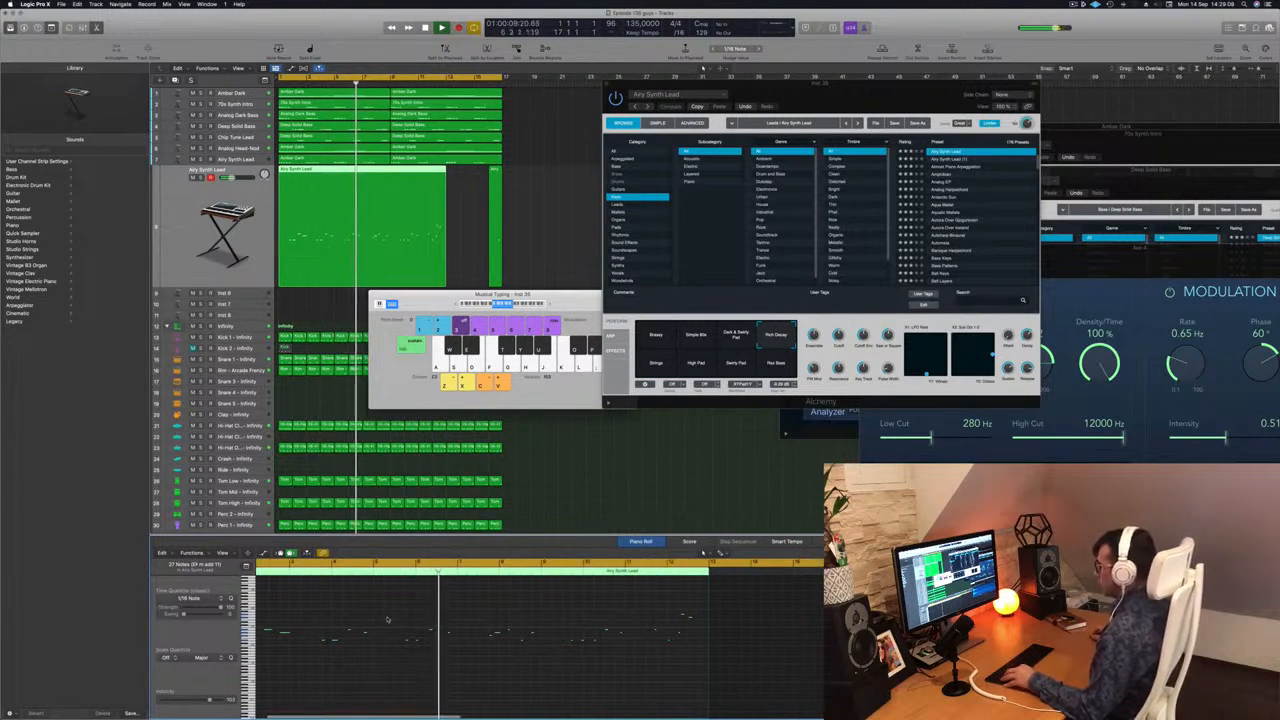
pyautogui.scroll(-1, 385, 618)
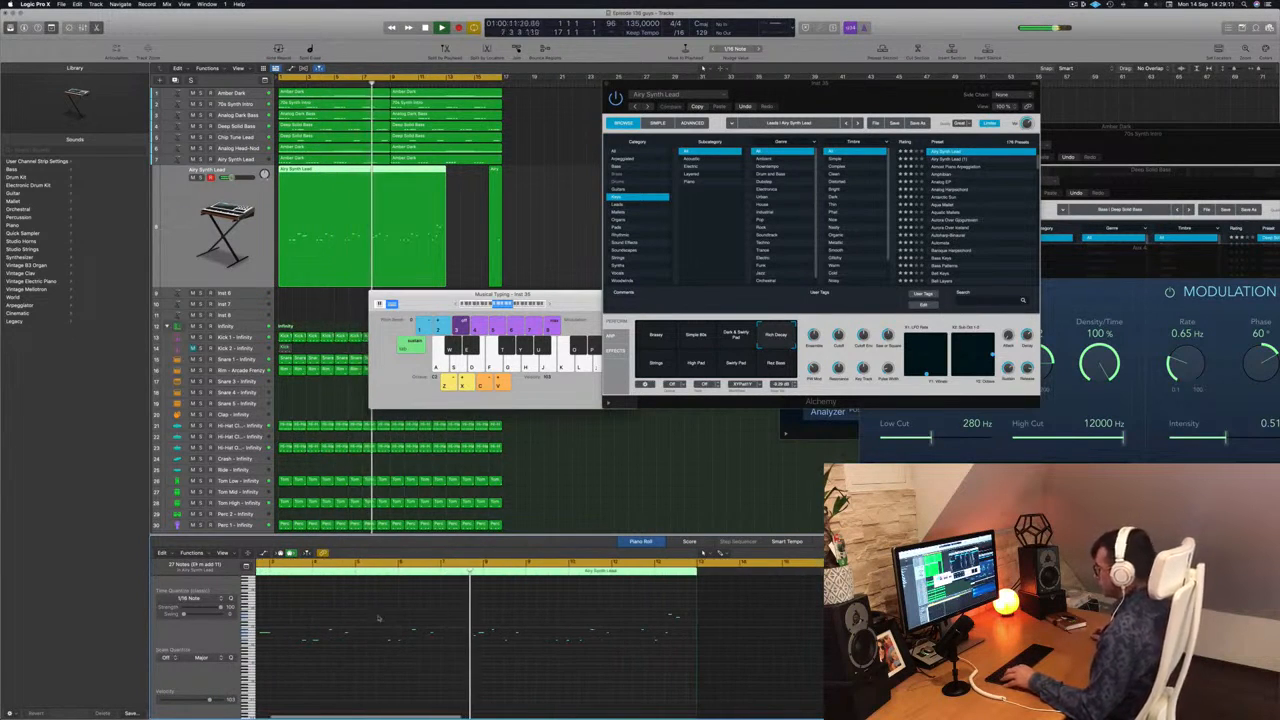
pyautogui.scroll(3, 388, 627)
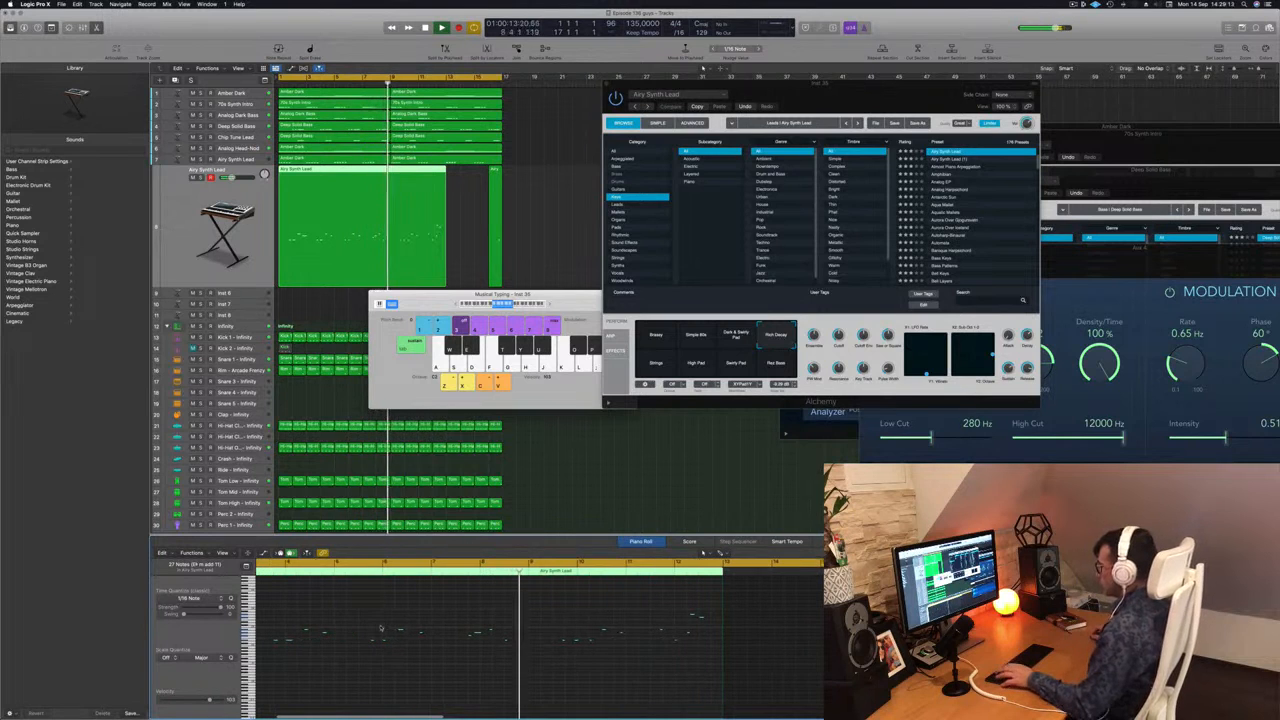
pyautogui.press('Return')
pyautogui.scroll(3, 371, 635)
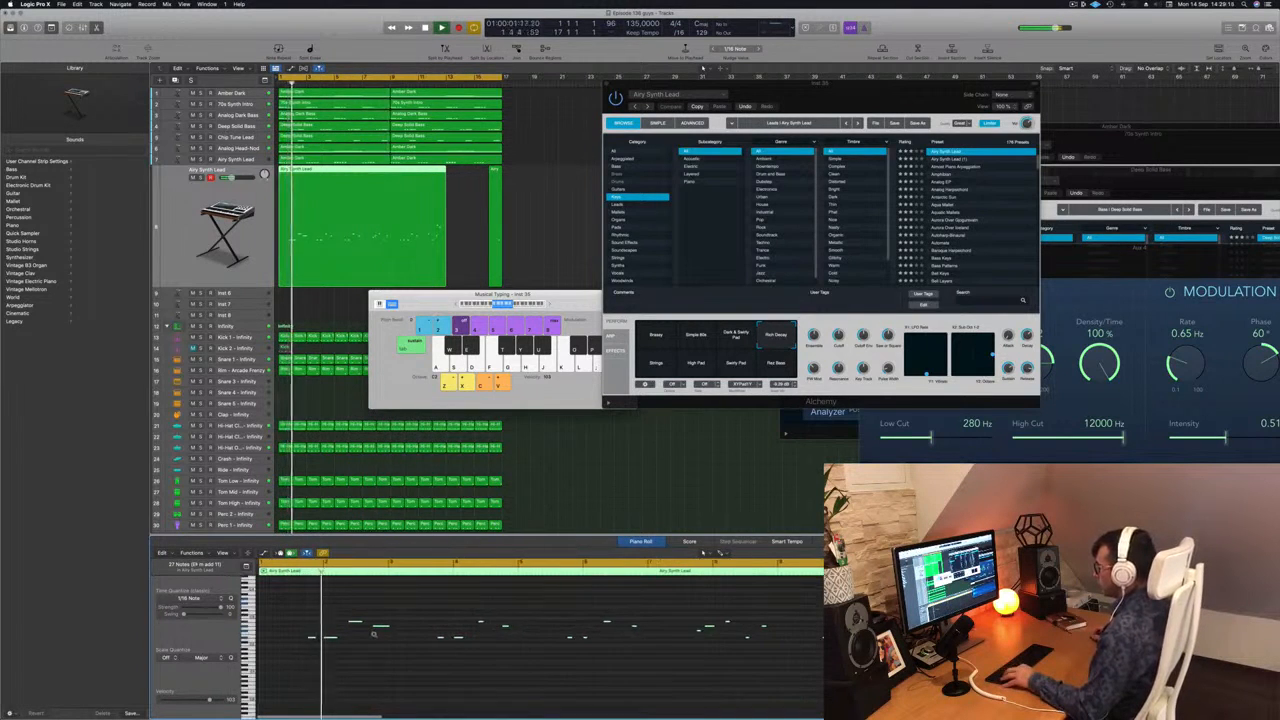
pyautogui.scroll(2, 384, 638)
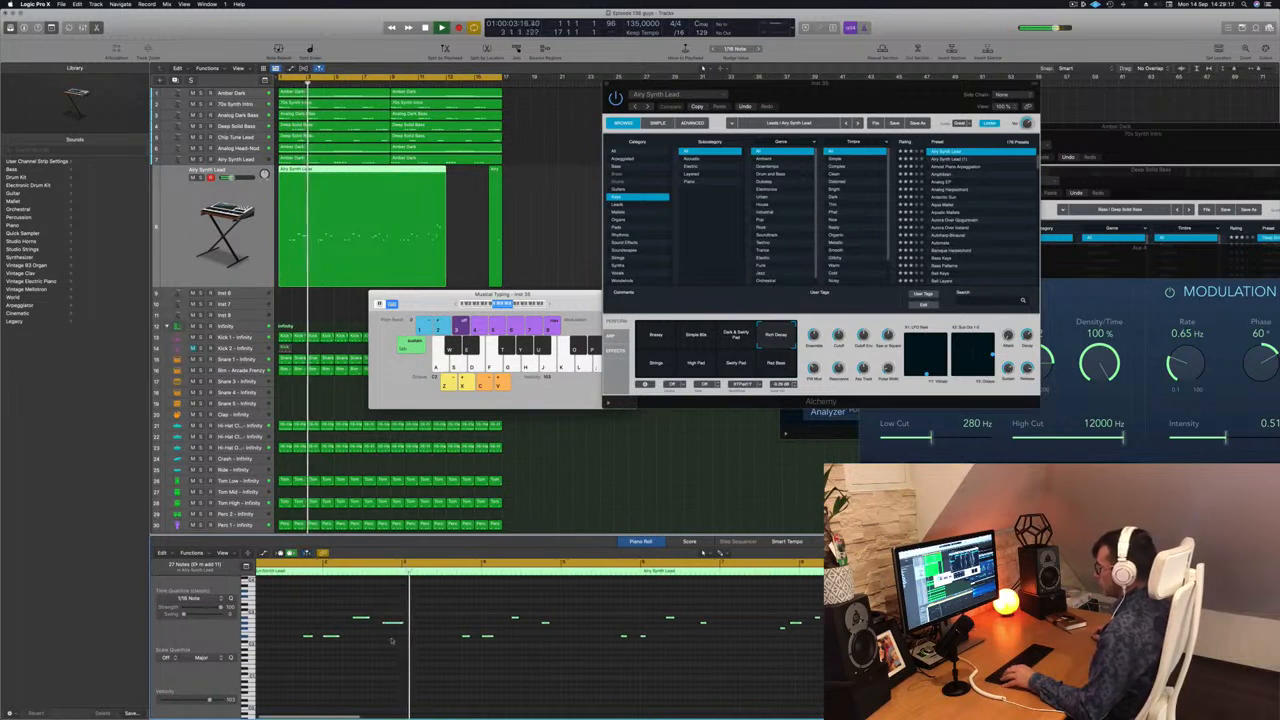
# Split the recorded lead region at bar 3, splitting overlapping notes, and delete all of the track's material after that point.
pyautogui.press('Return')
pyautogui.press('Return')
pyautogui.press('space')
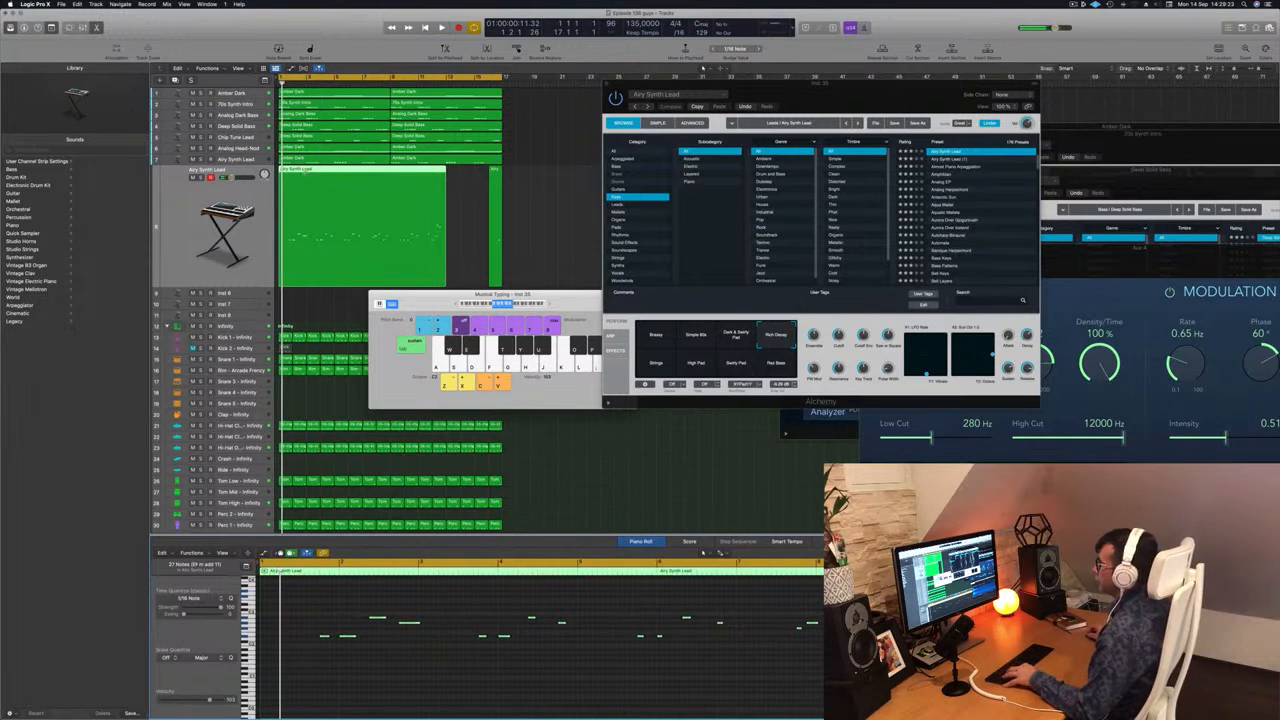
pyautogui.click(306, 171)
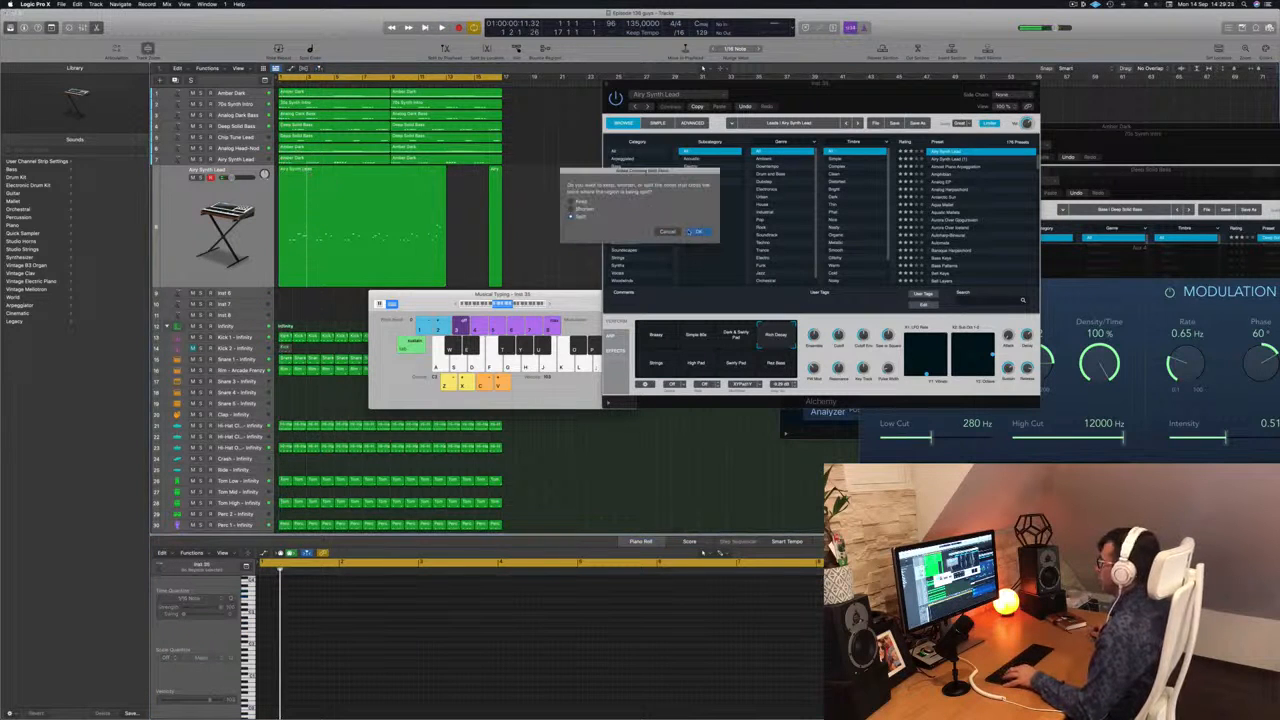
pyautogui.press('Return')
pyautogui.moveTo(551, 198); pyautogui.dragTo(351, 229)
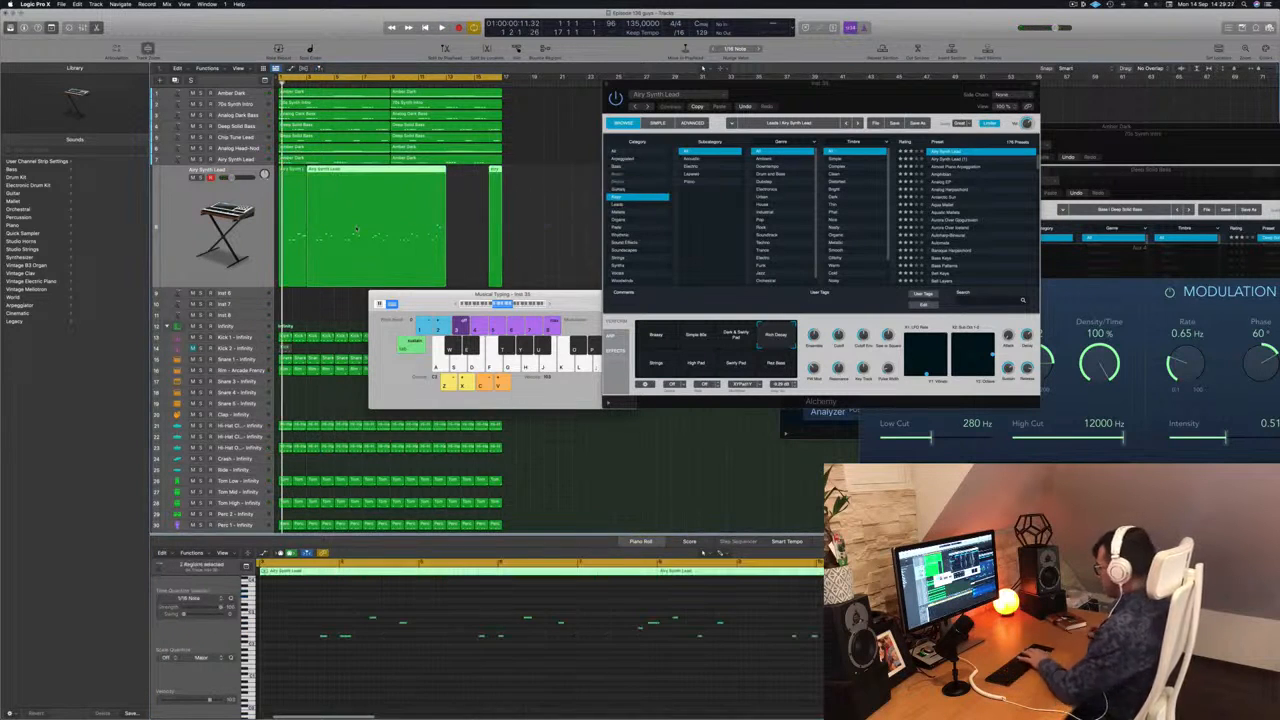
pyautogui.press('BackSpace')
pyautogui.press('space')
# Copy the two-bar melody region repeatedly up to bar 17, raising all its notes by one octave.
pyautogui.click(293, 228)
pyautogui.press('space')
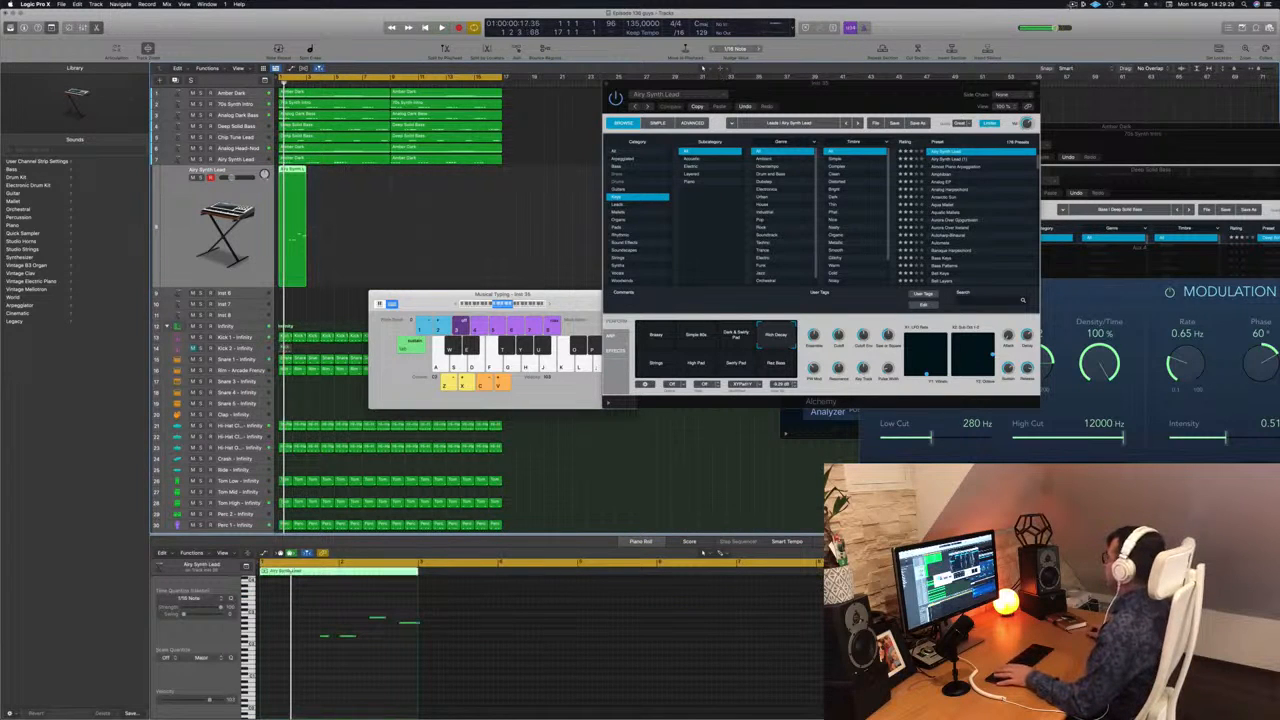
pyautogui.press('space')
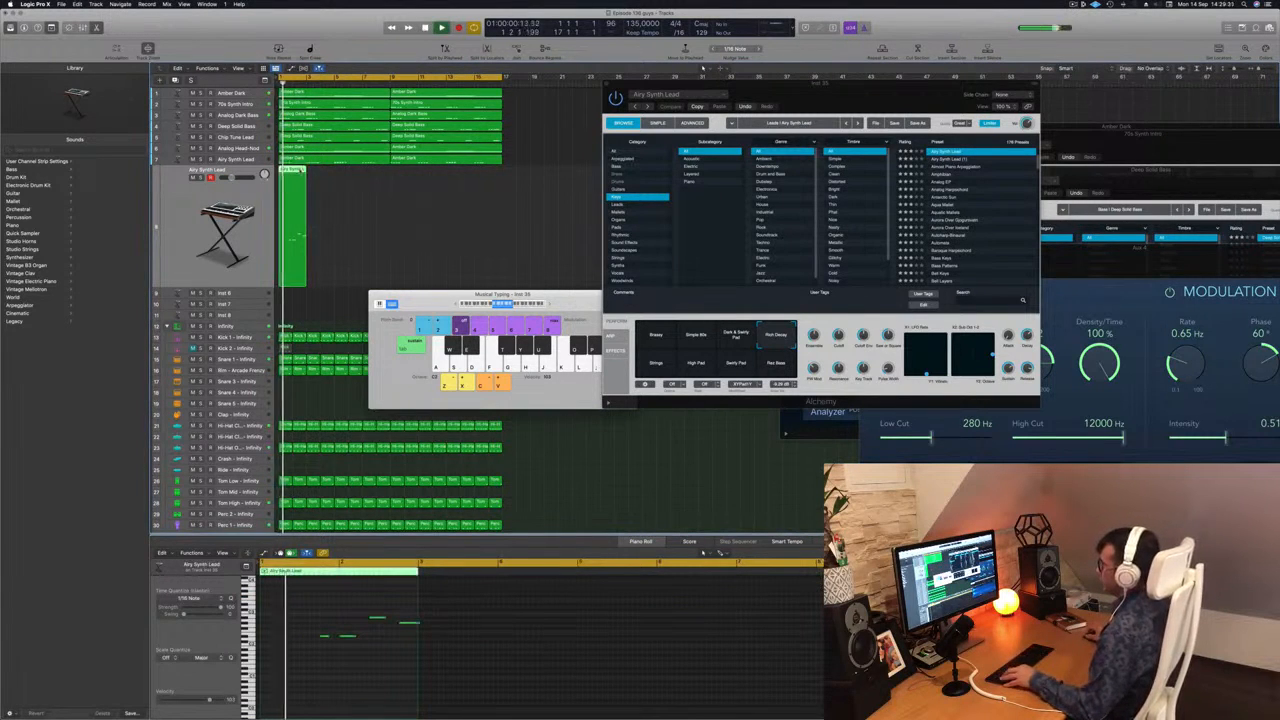
pyautogui.moveTo(293, 177); pyautogui.dragTo(320, 177)
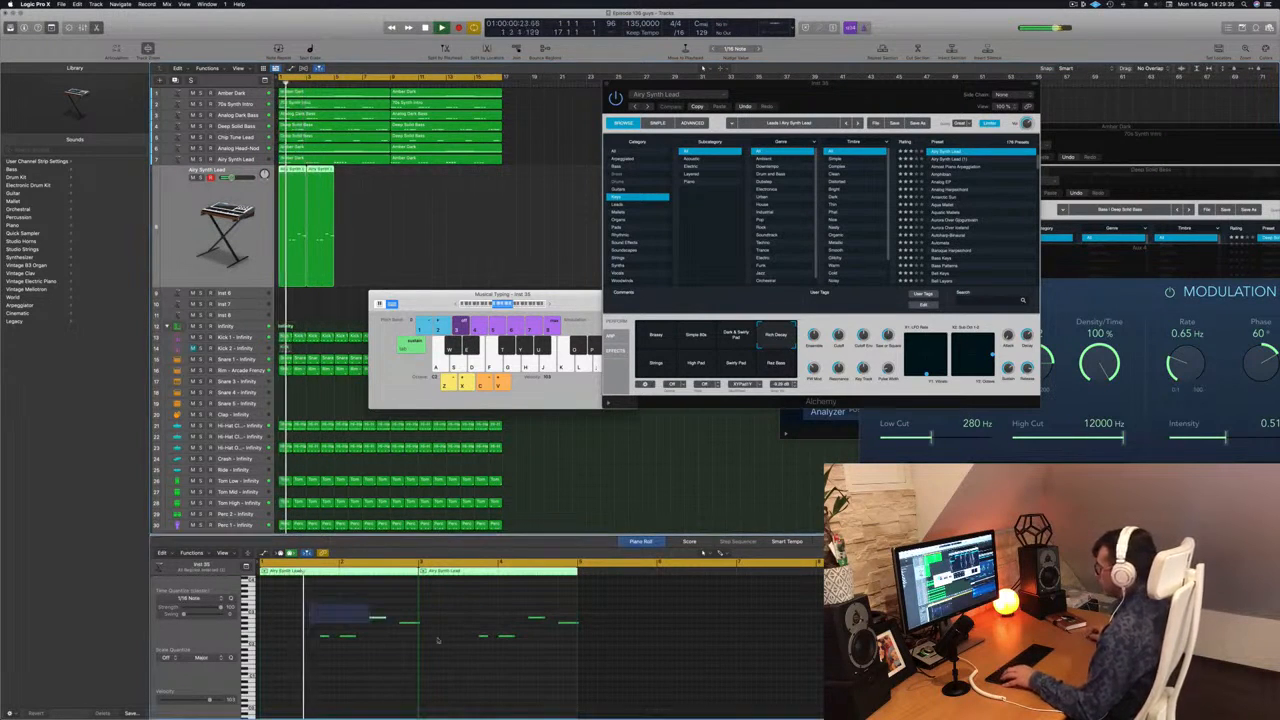
pyautogui.hotkey('alt', 'shift', 'Up')
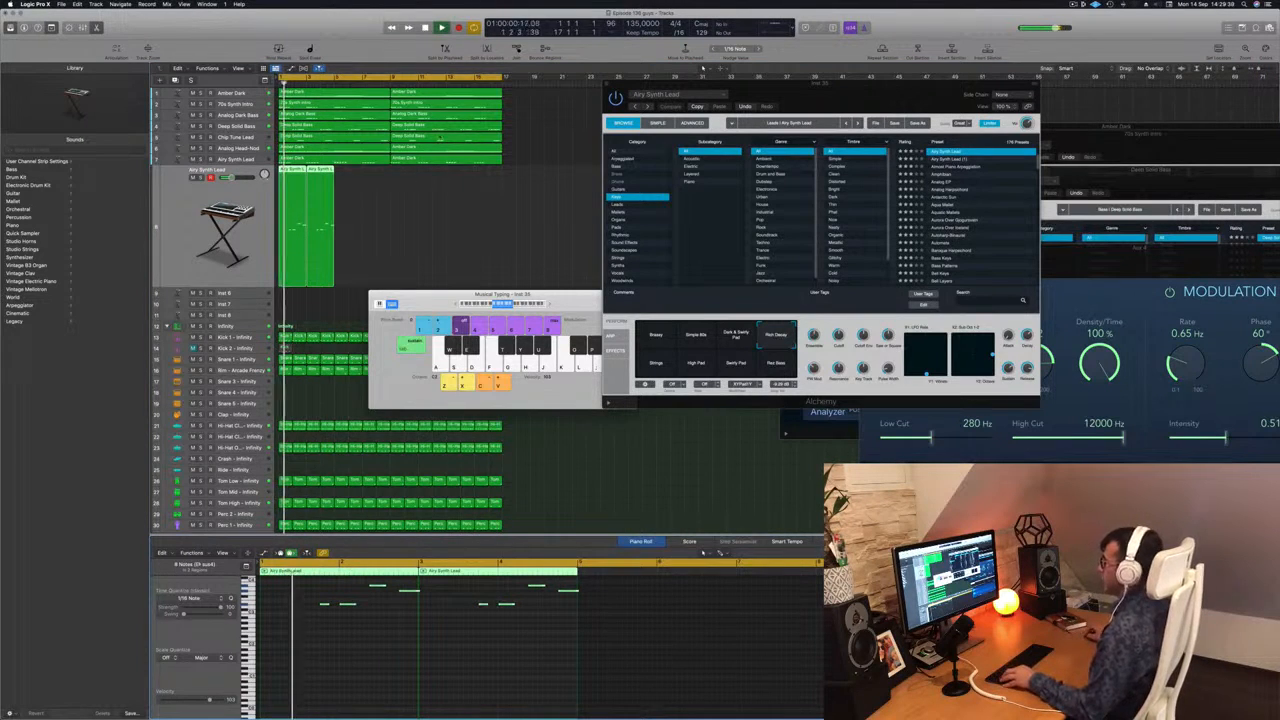
pyautogui.moveTo(291, 182); pyautogui.dragTo(397, 176)
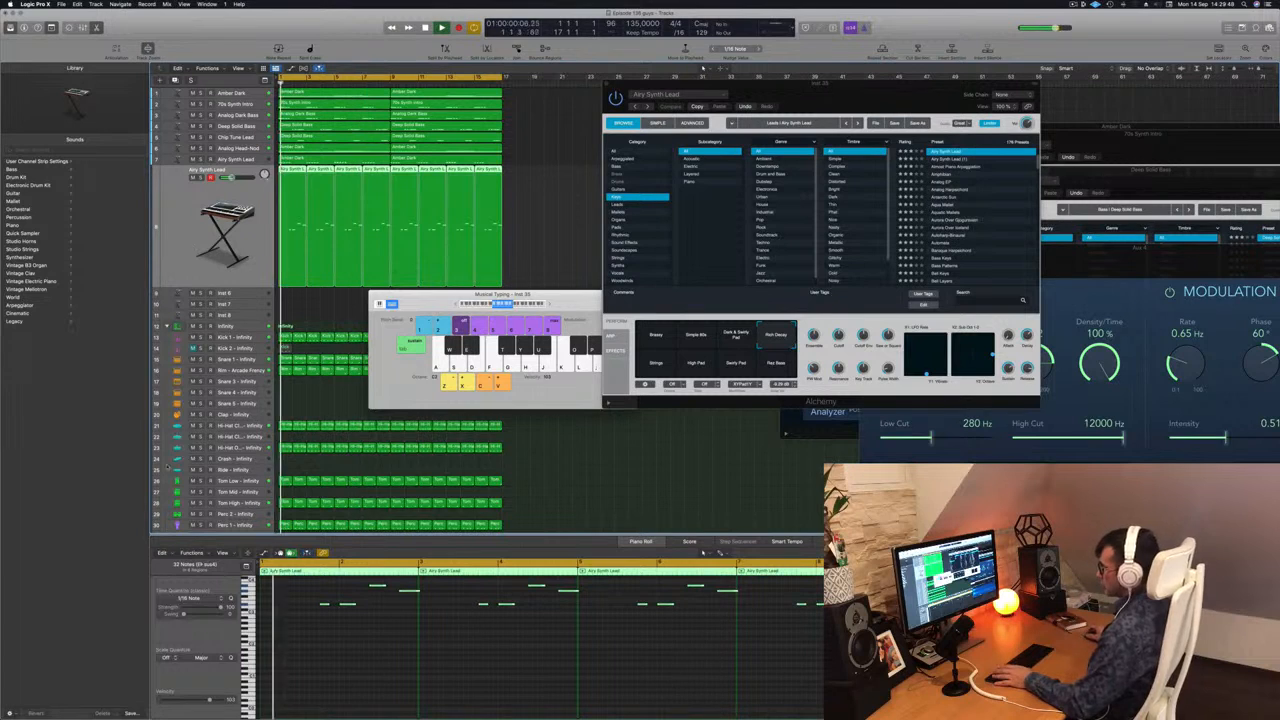
# Show the Smart Controls and the inspector with the lead track's channel strip, and replay the beat.
pyautogui.press('x')
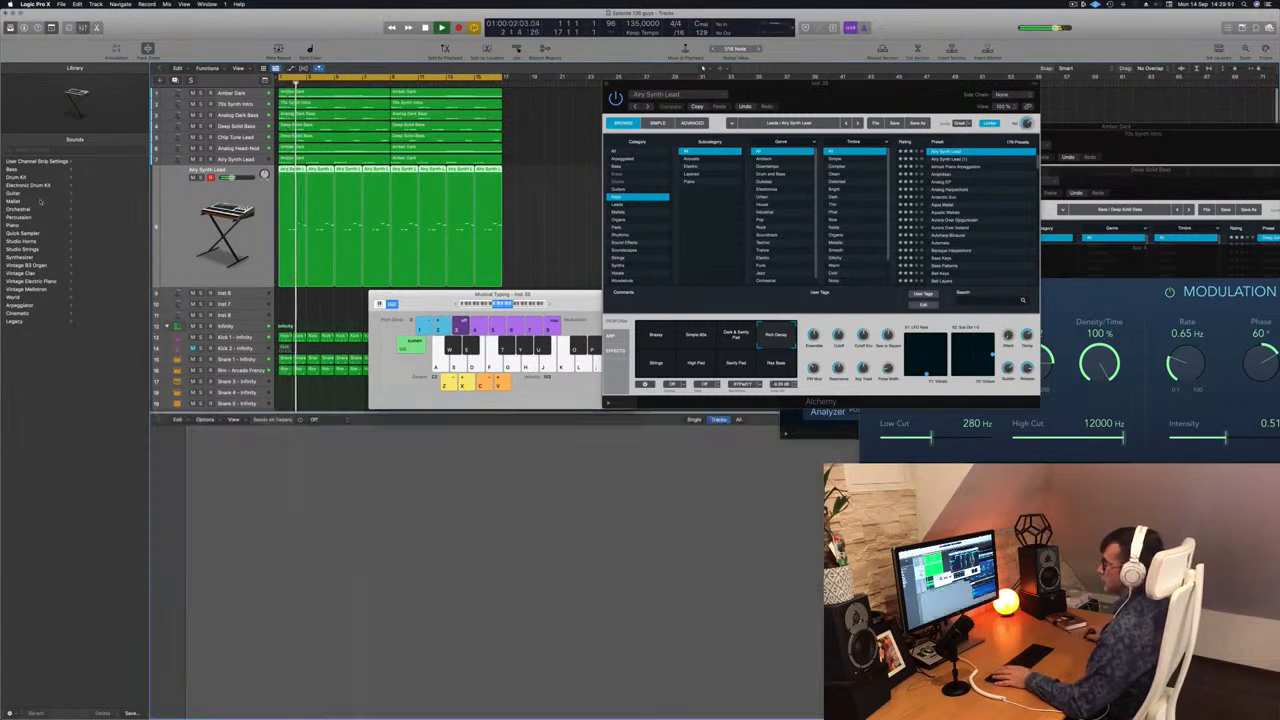
pyautogui.press('b')
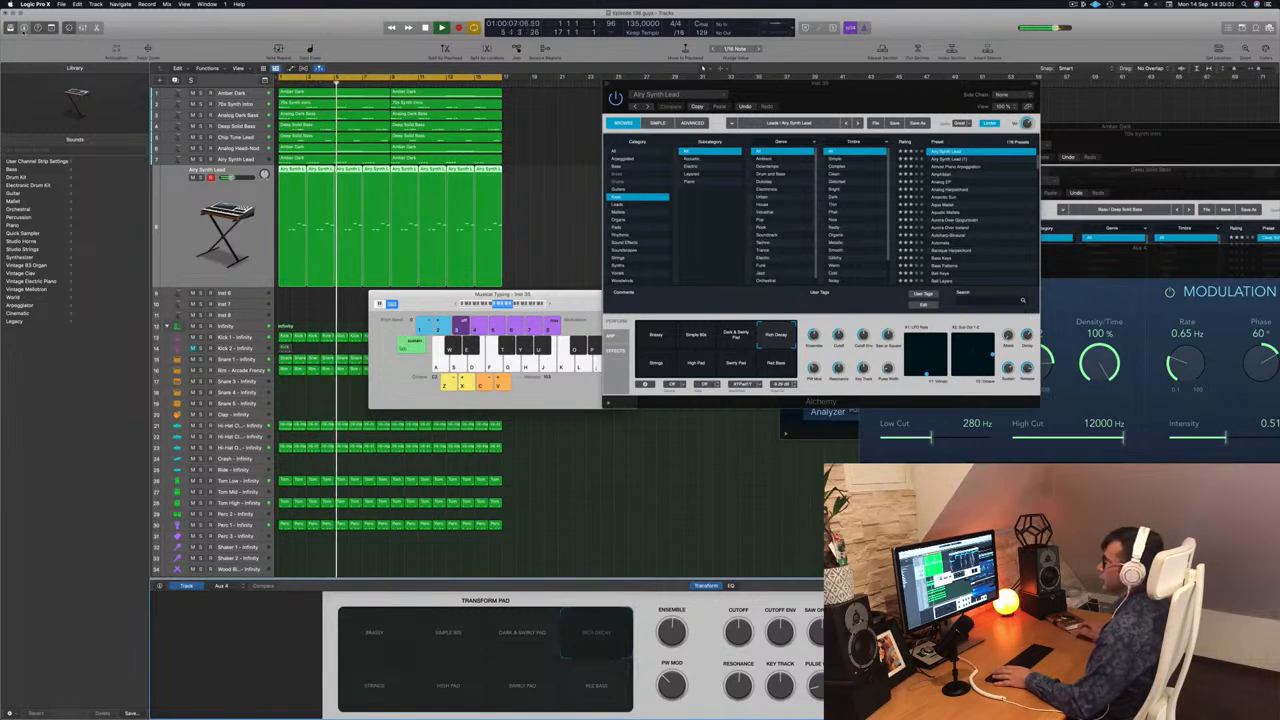
pyautogui.click(24, 27)
pyautogui.click(24, 27)
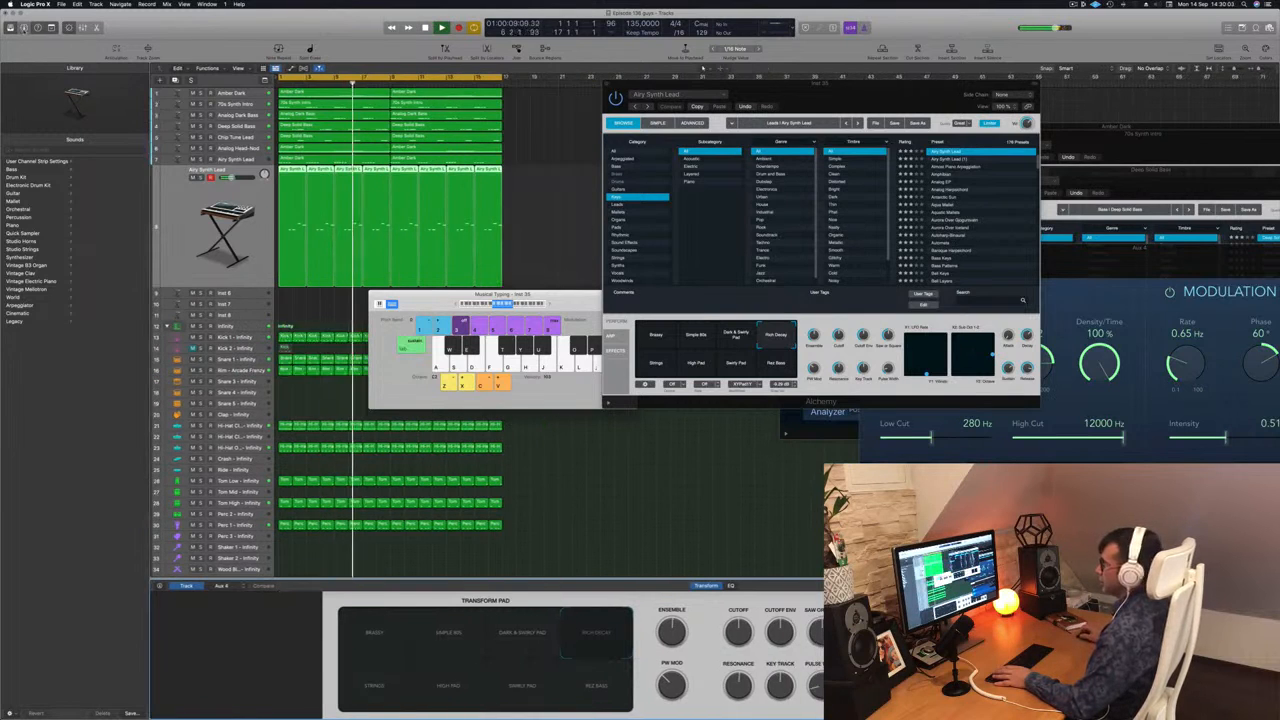
pyautogui.click(24, 27)
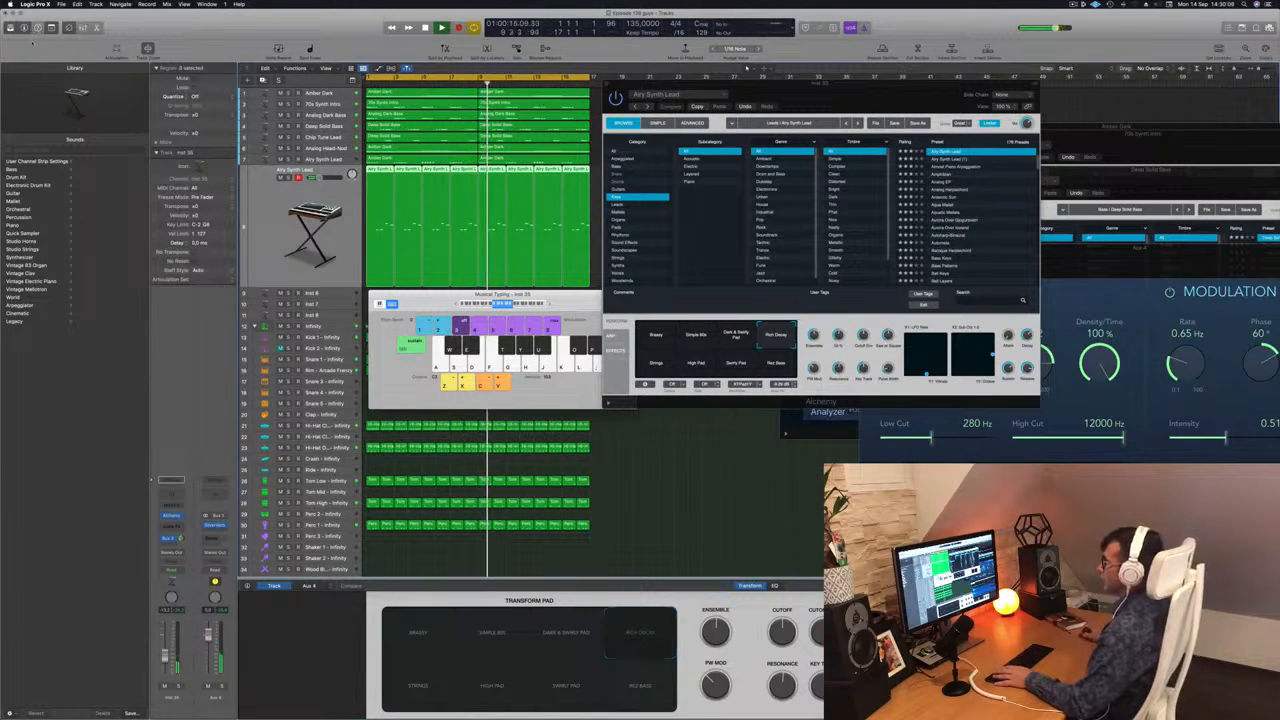
pyautogui.press('space')
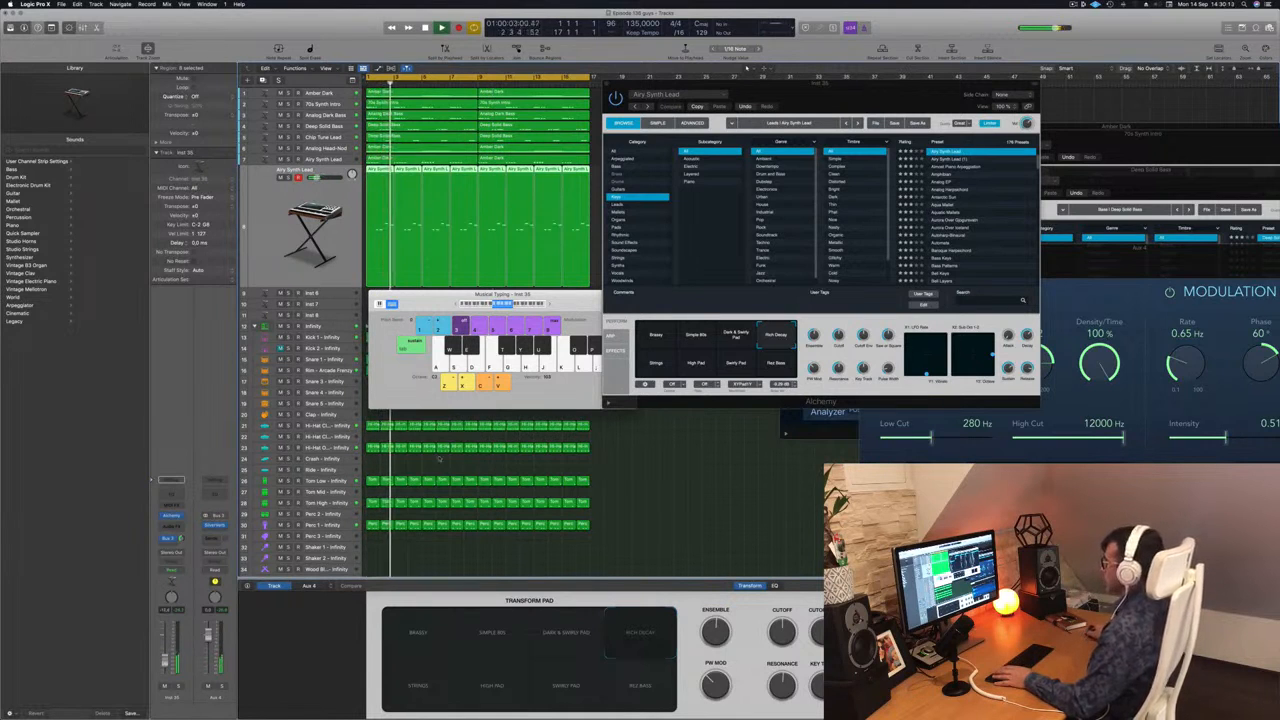
# Audition the Airy Synth Lead's Rez Bass, Swirly Pad, High Pad and Strings transform snapshots in Alchemy during playback.
pyautogui.moveTo(840, 88); pyautogui.dragTo(798, 163)
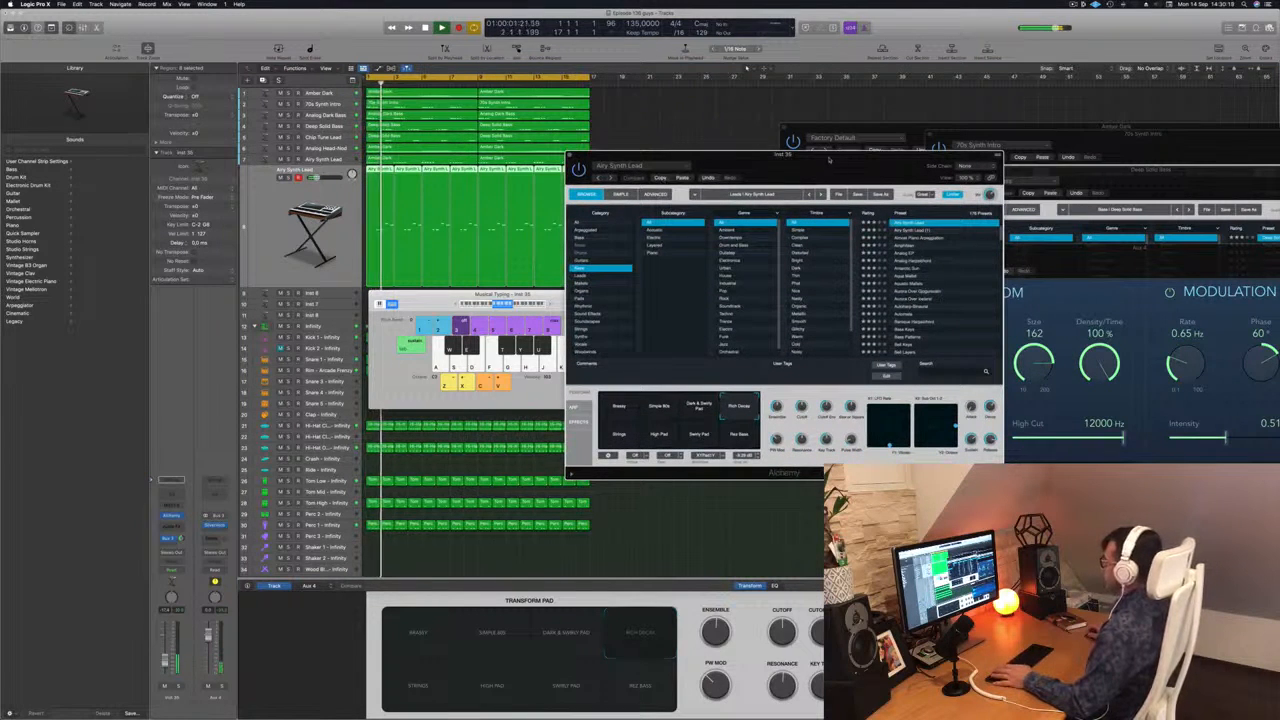
pyautogui.click(739, 433)
pyautogui.click(701, 437)
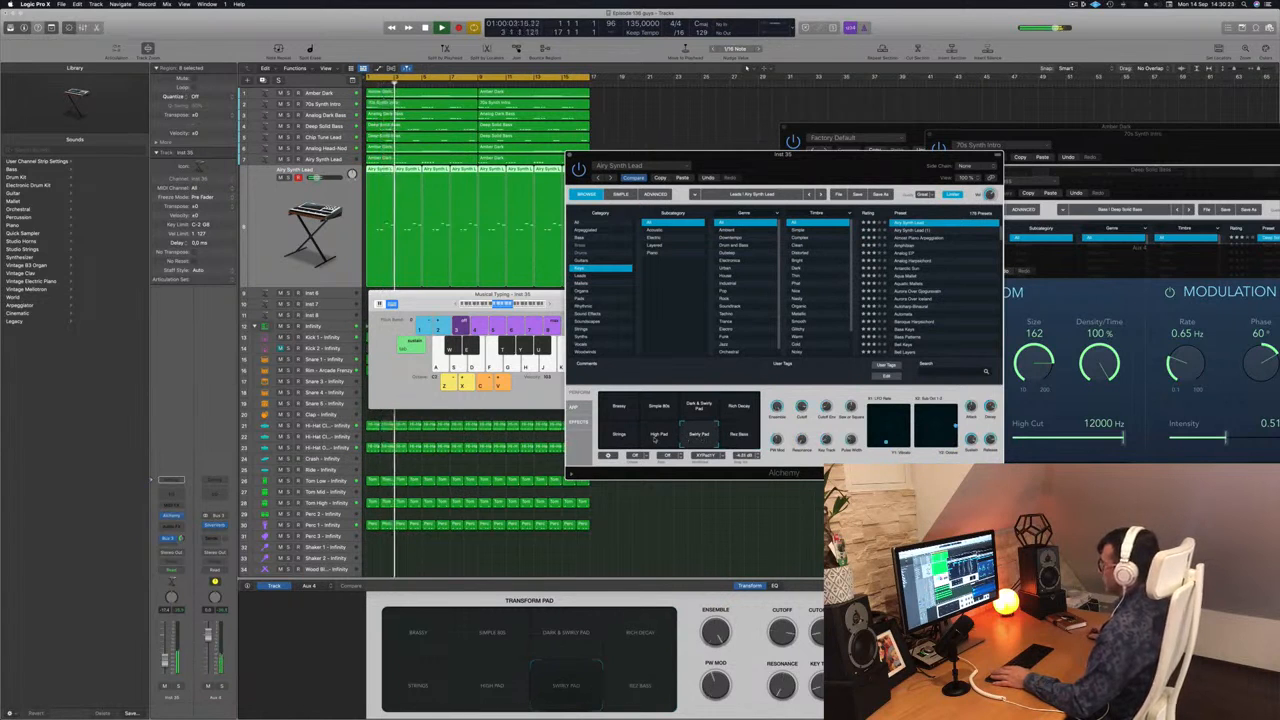
pyautogui.click(656, 438)
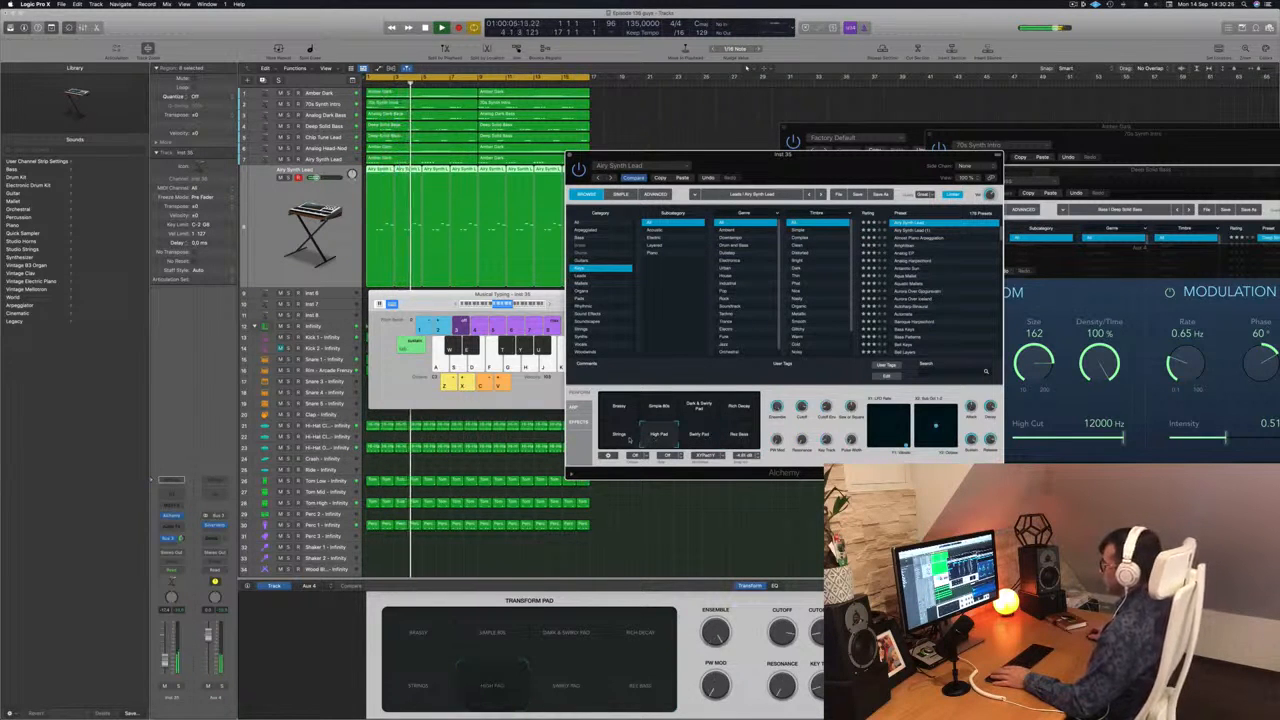
pyautogui.click(616, 438)
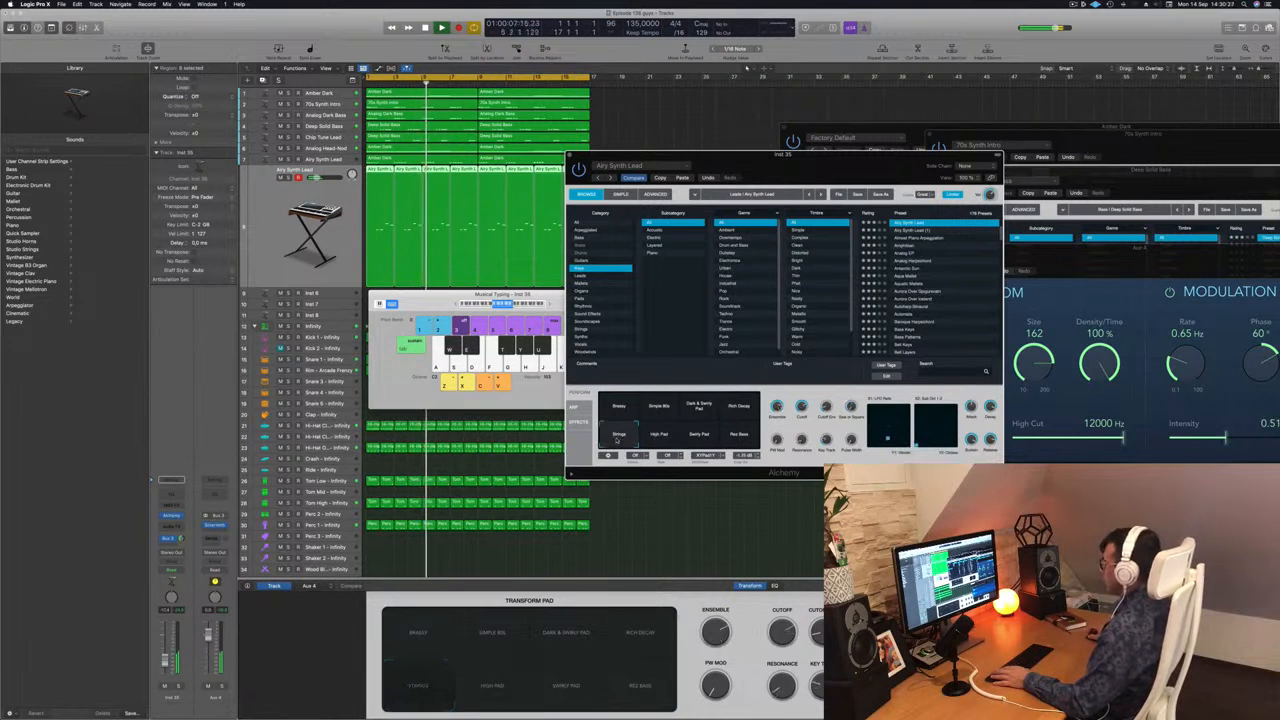
pyautogui.moveTo(806, 163); pyautogui.dragTo(809, 108)
pyautogui.press('Return')
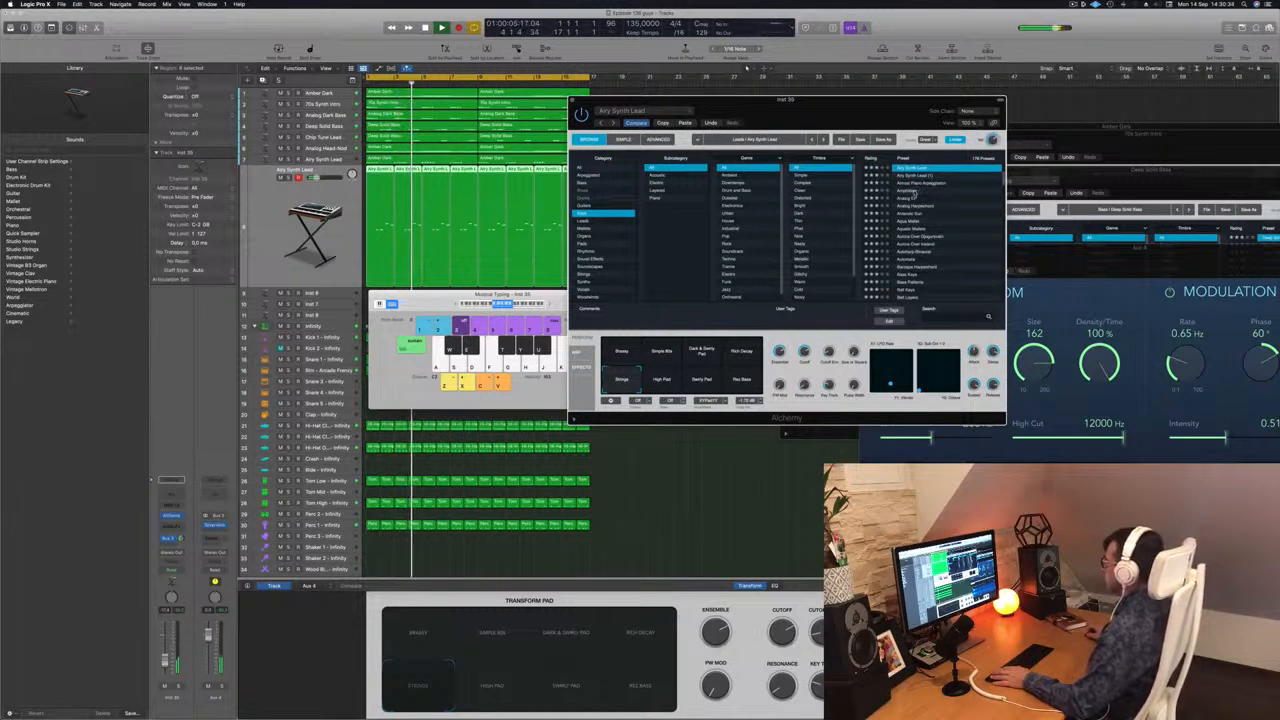
# Try the Analog EP preset on the lead track's Alchemy, and load the Antarctic Sun preset instead.
pyautogui.click(911, 191)
pyautogui.click(904, 199)
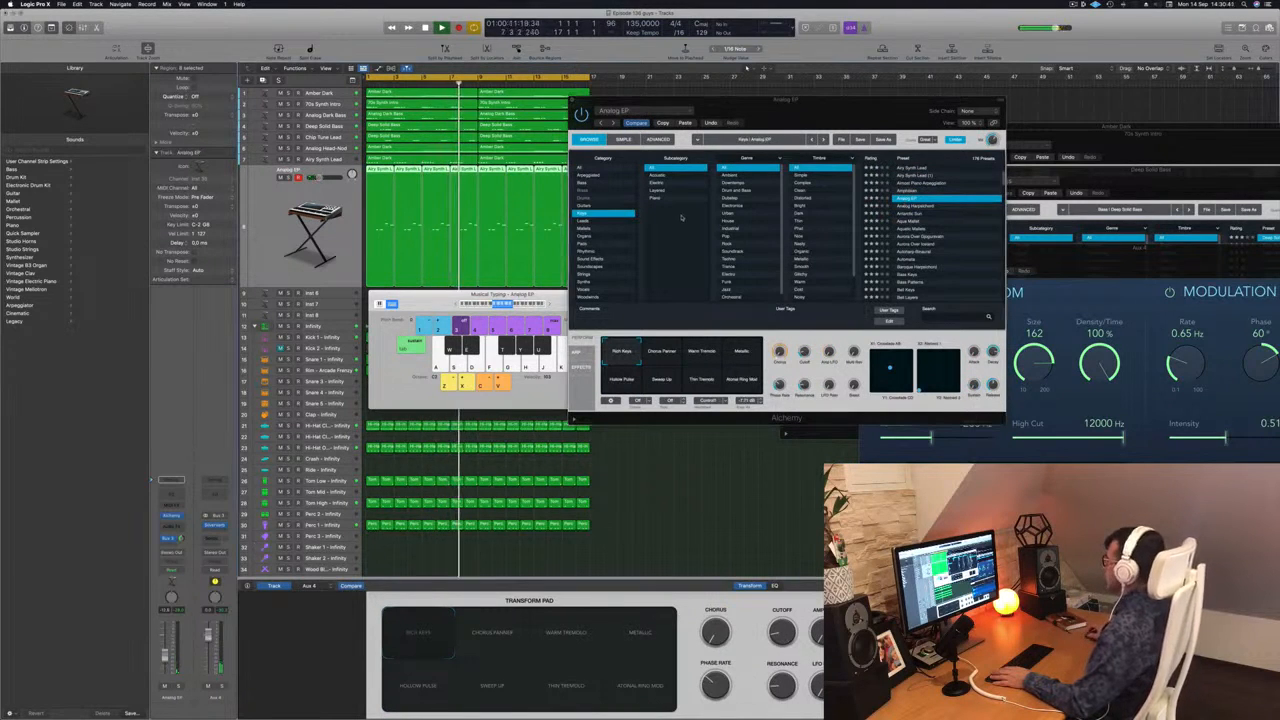
pyautogui.click(911, 214)
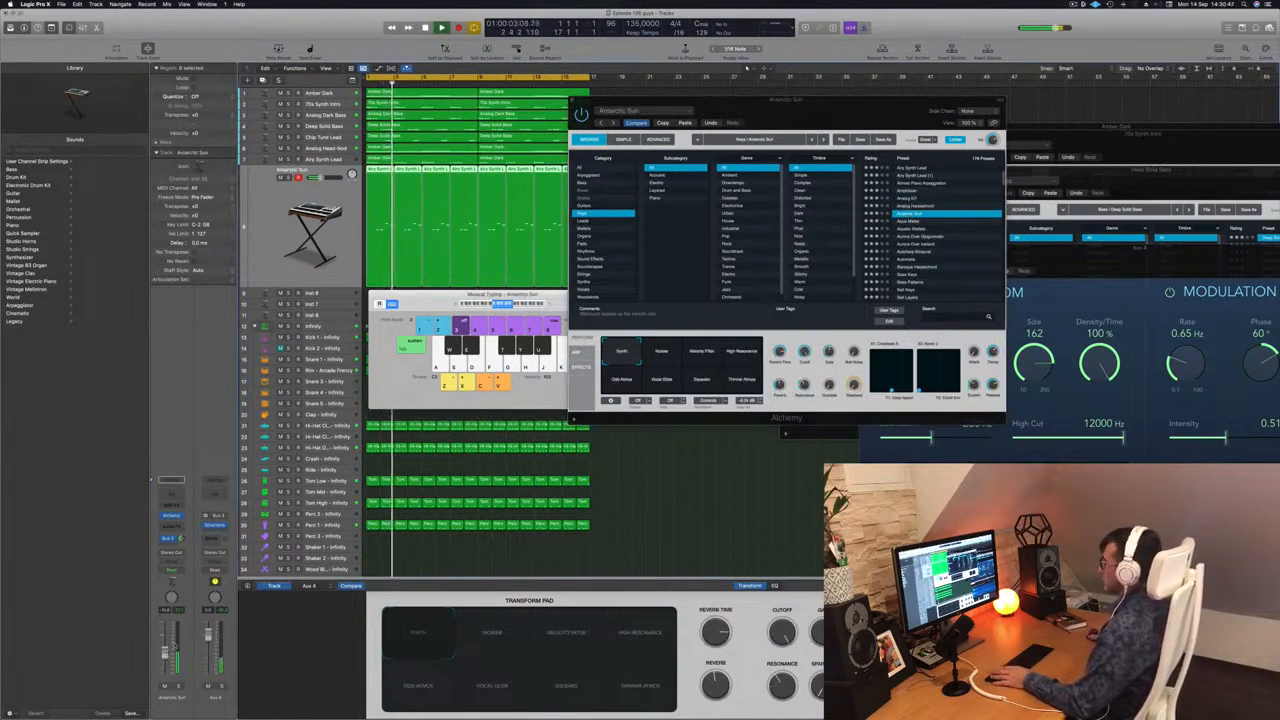
# Audition the Antarctic Sun transform snapshots, select Vocal Glide, and raise the lead track's volume slightly.
pyautogui.click(667, 354)
pyautogui.click(699, 357)
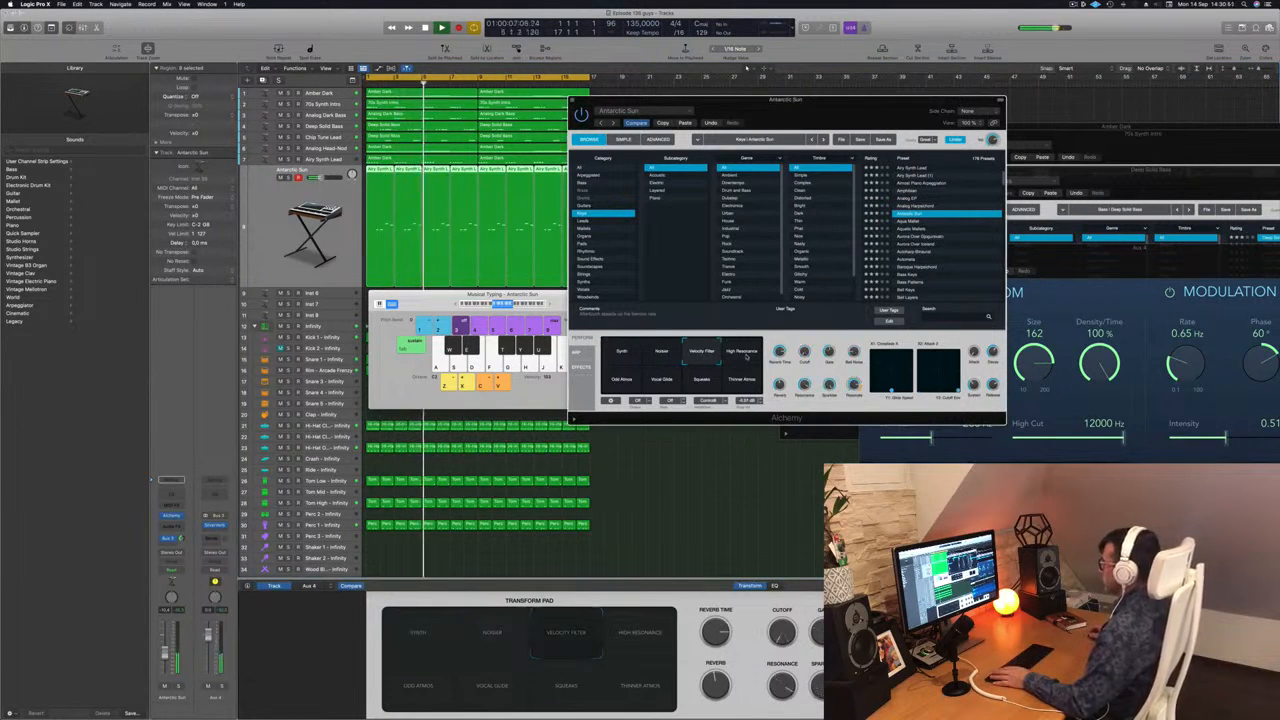
pyautogui.click(748, 358)
pyautogui.click(624, 379)
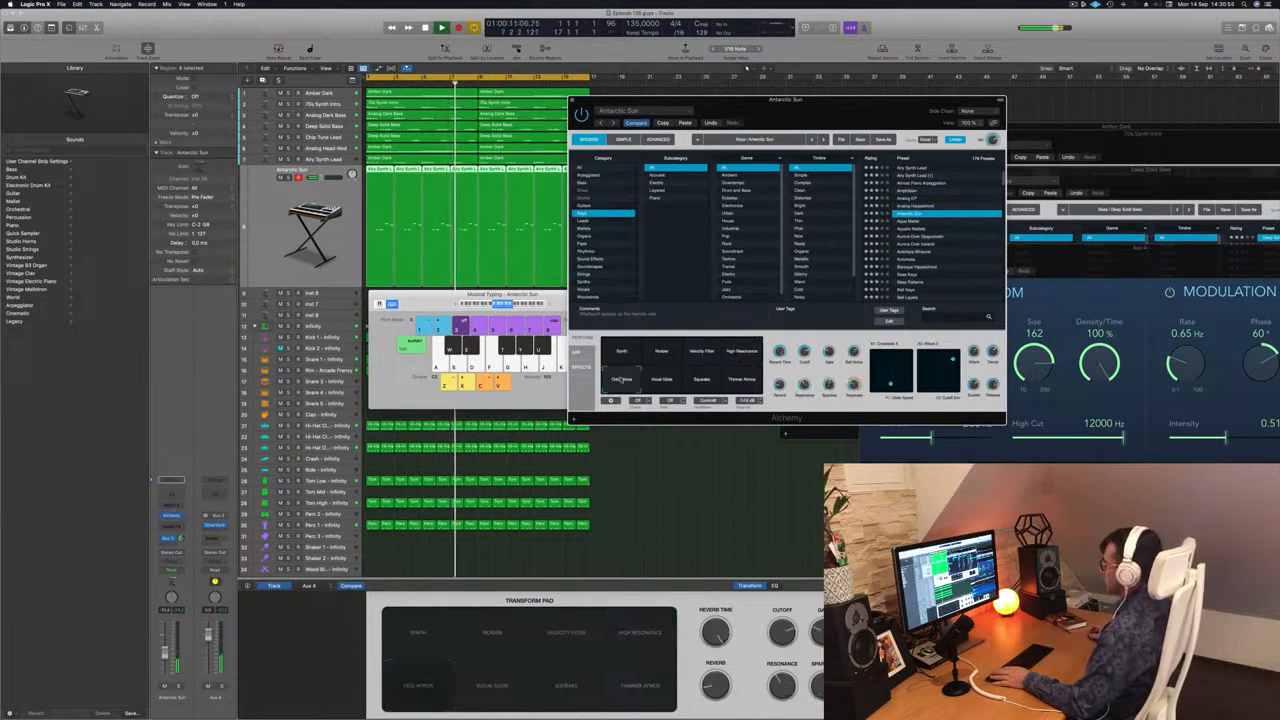
pyautogui.click(660, 381)
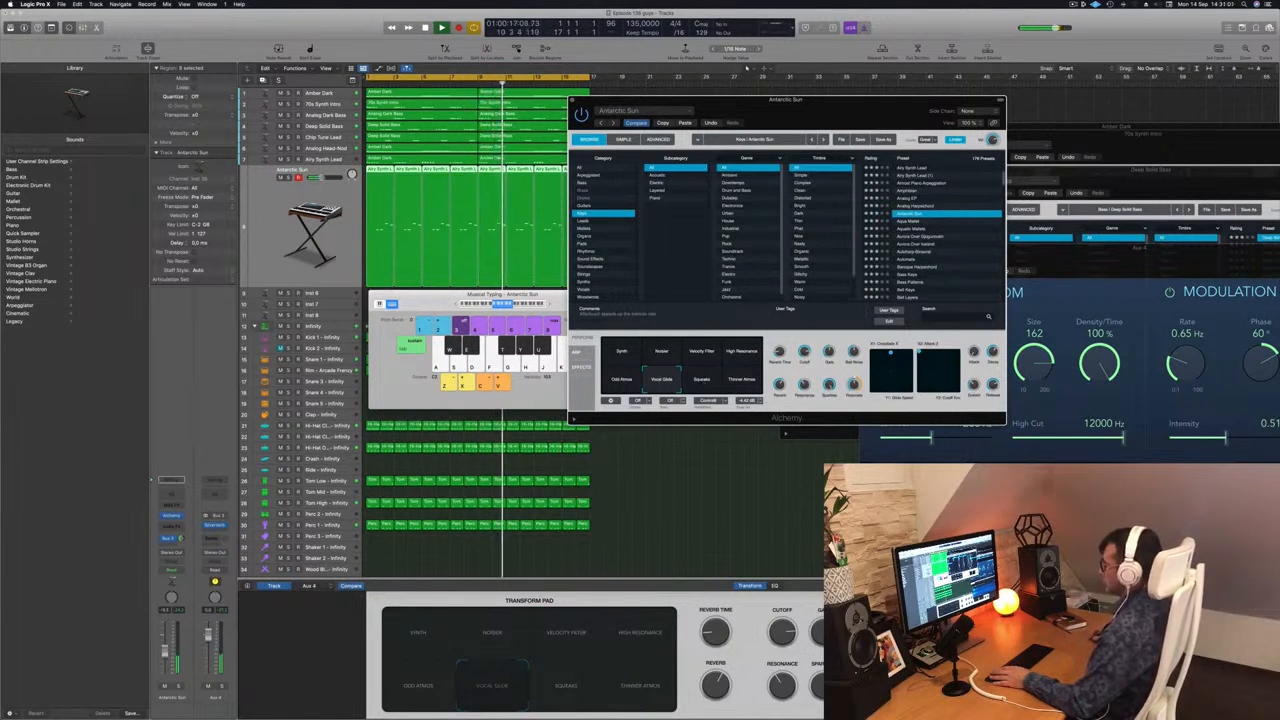
pyautogui.moveTo(165, 653); pyautogui.dragTo(165, 650)
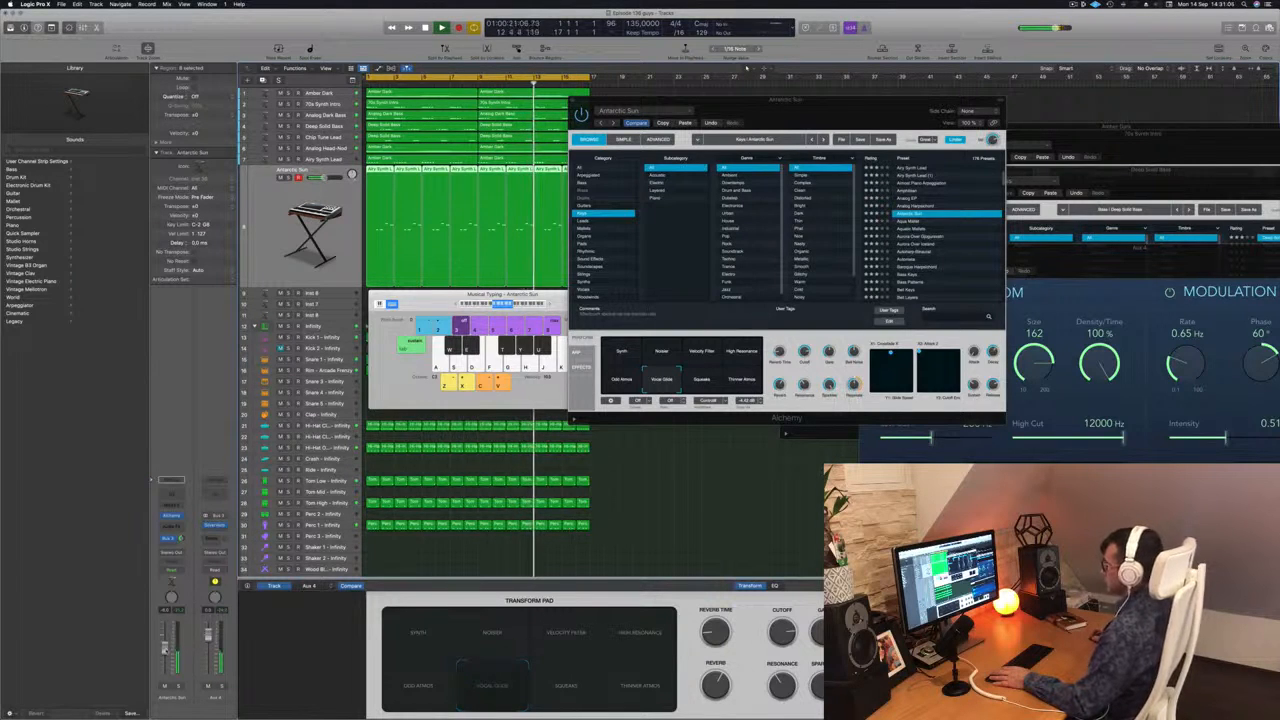
pyautogui.click(703, 380)
pyautogui.click(747, 382)
pyautogui.click(663, 378)
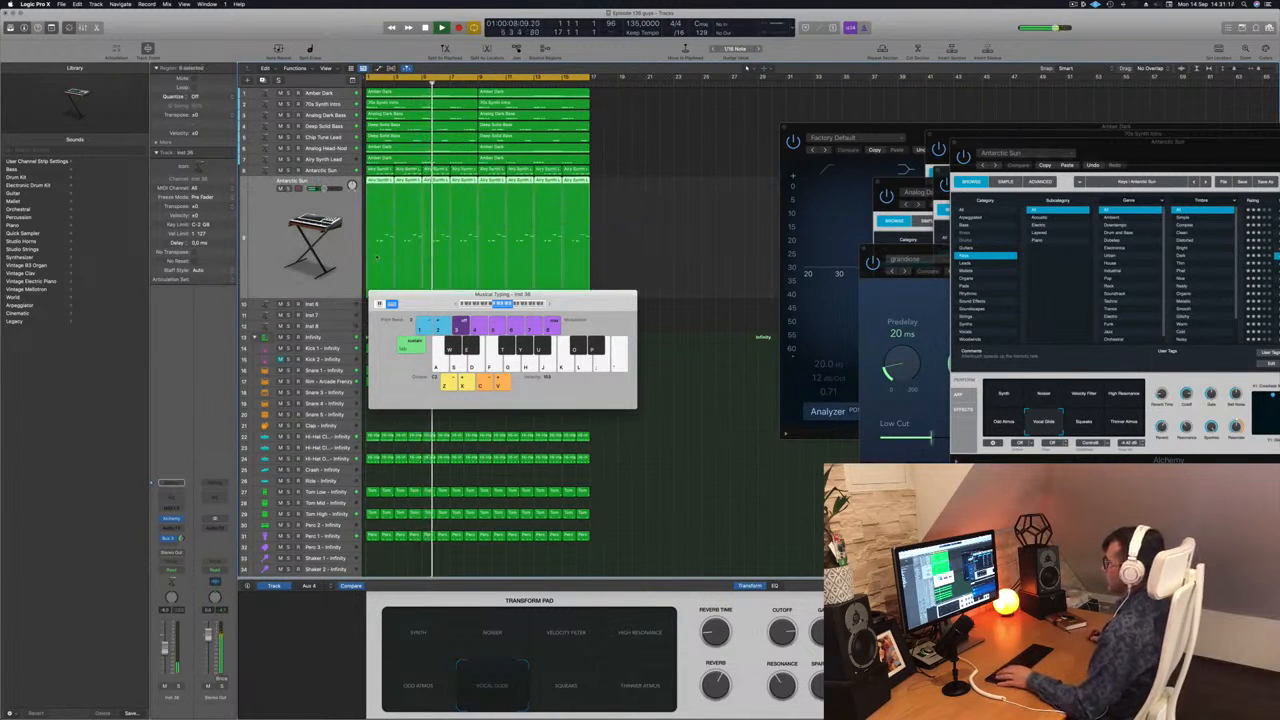
# Transpose all notes of the duplicated Antarctic Sun melody down one octave and check the layer using its mute and solo.
pyautogui.press('p')
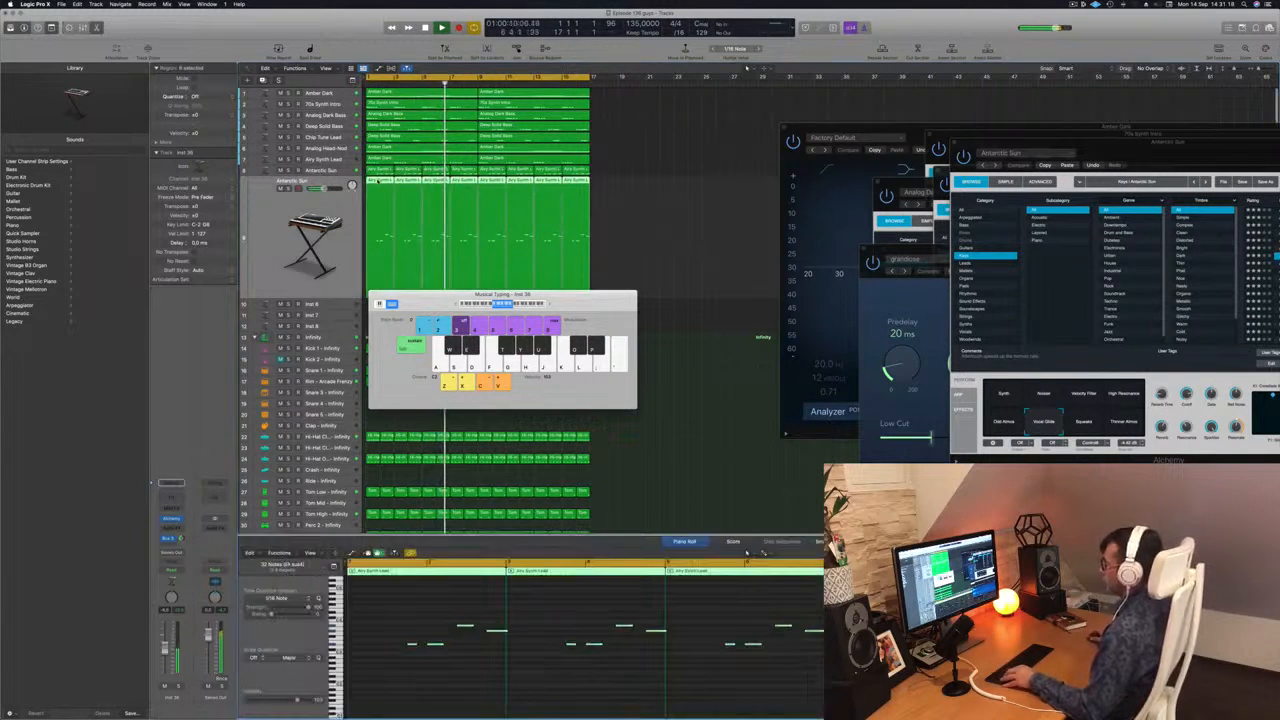
pyautogui.click(476, 655)
pyautogui.press('super+a')
pyautogui.hotkey('alt', 'shift', 'Down')
pyautogui.press('Return')
pyautogui.click(625, 206)
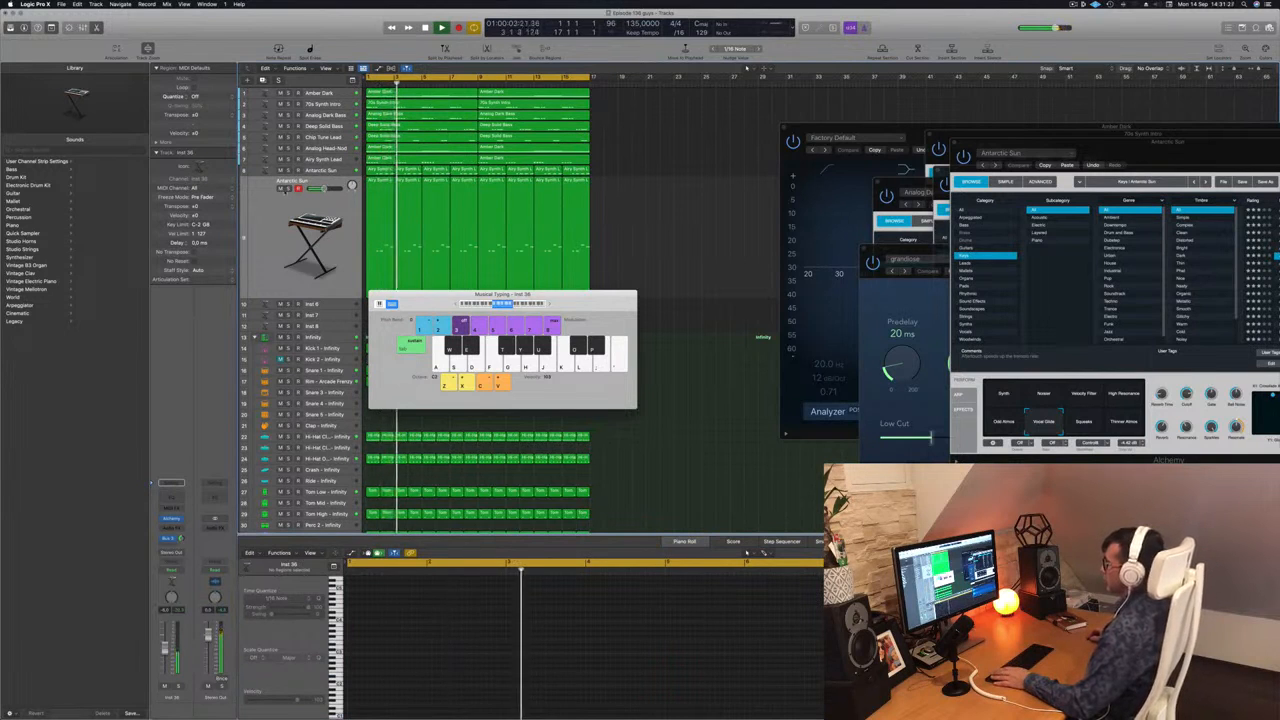
pyautogui.click(281, 189)
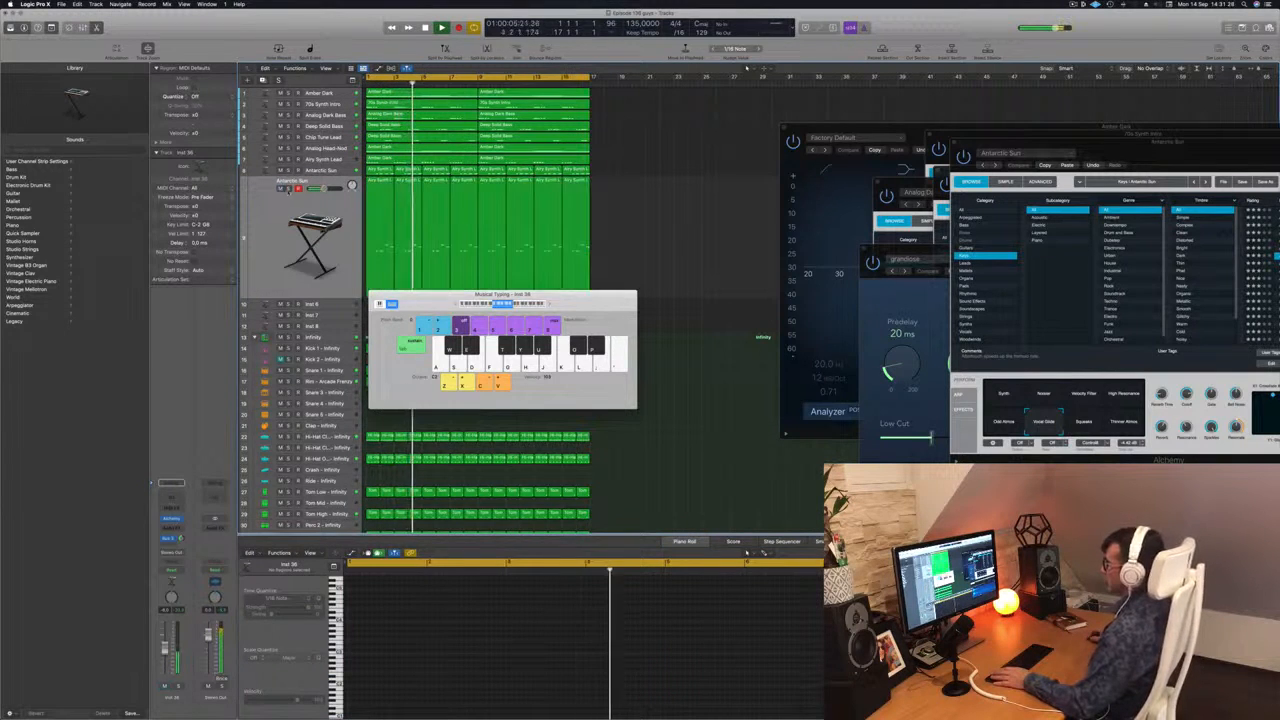
pyautogui.click(289, 189)
pyautogui.click(289, 189)
# Transpose all notes of the duplicated Antarctic Sun melody up two octaves and mute that track.
pyautogui.moveTo(612, 222); pyautogui.dragTo(380, 240)
pyautogui.click(523, 657)
pyautogui.press('super+a')
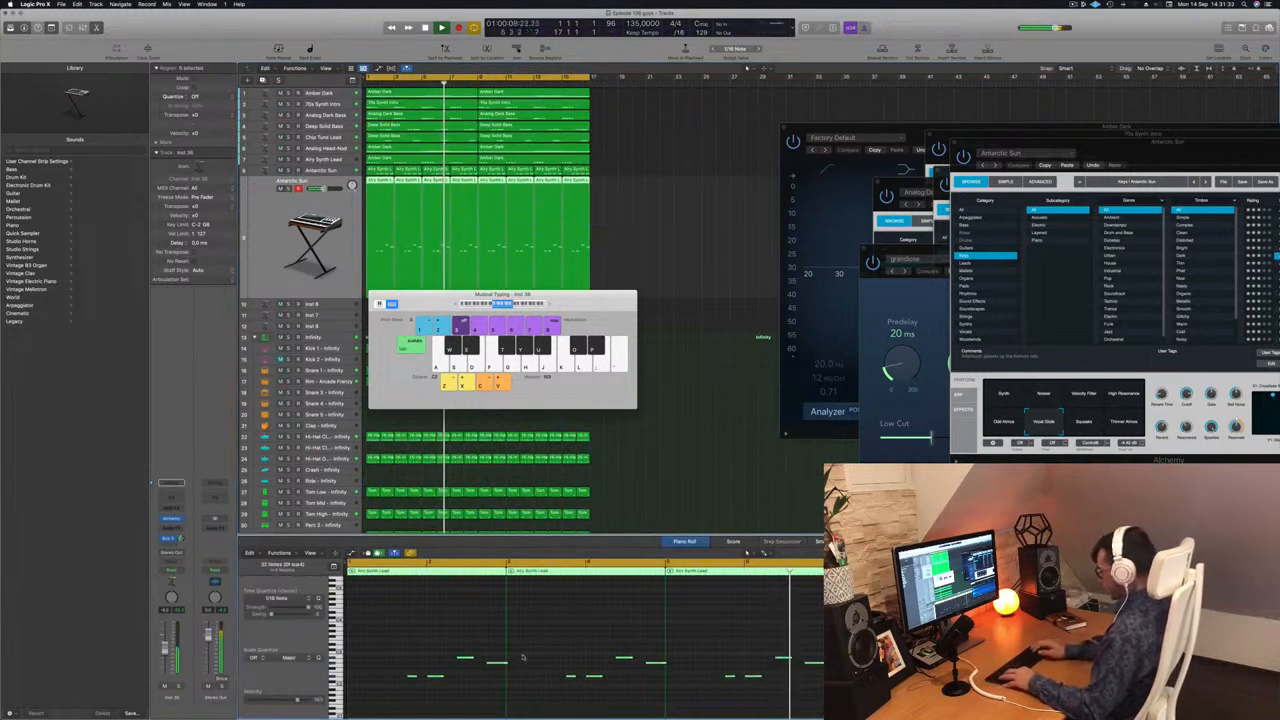
pyautogui.hotkey('alt', 'shift', 'Up')
pyautogui.hotkey('alt', 'shift', 'Up')
pyautogui.moveTo(502, 294); pyautogui.dragTo(889, 286)
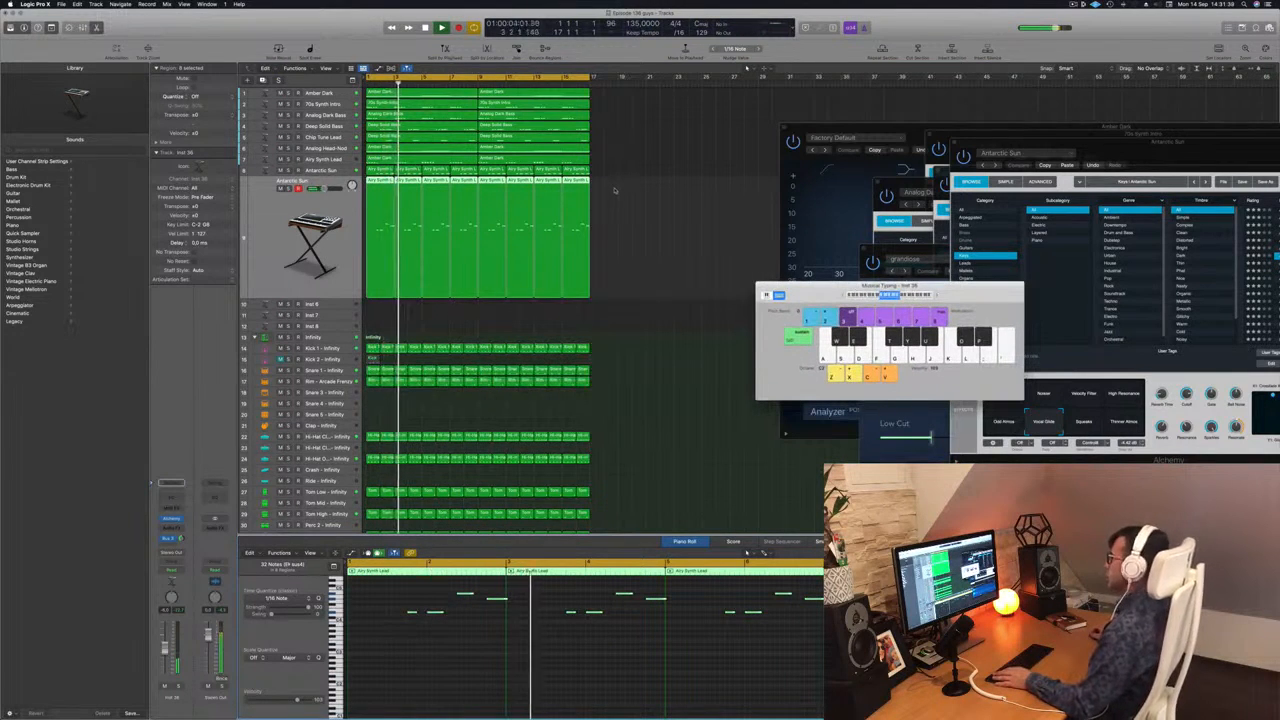
pyautogui.click(281, 188)
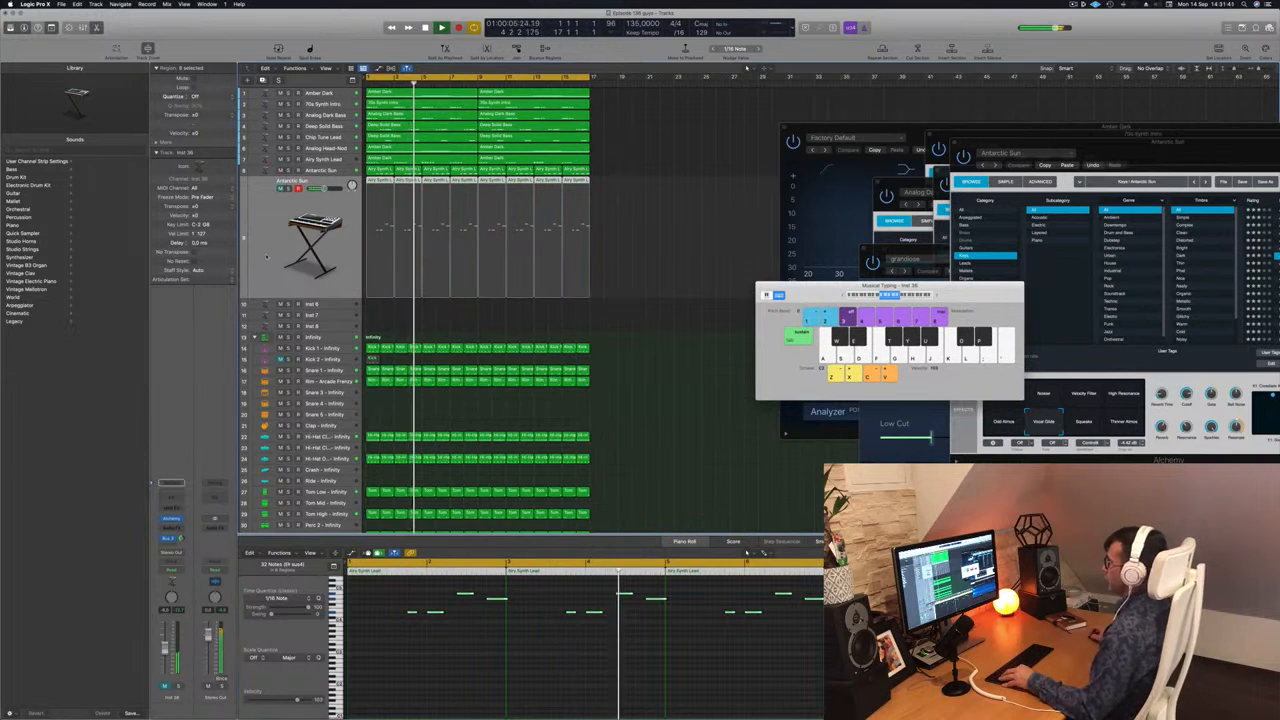
# Clear the arrangement area by closing the Factory Default EQ window and moving the Musical Typing and Antarctic Sun windows aside.
pyautogui.scroll(-4, 272, 216)
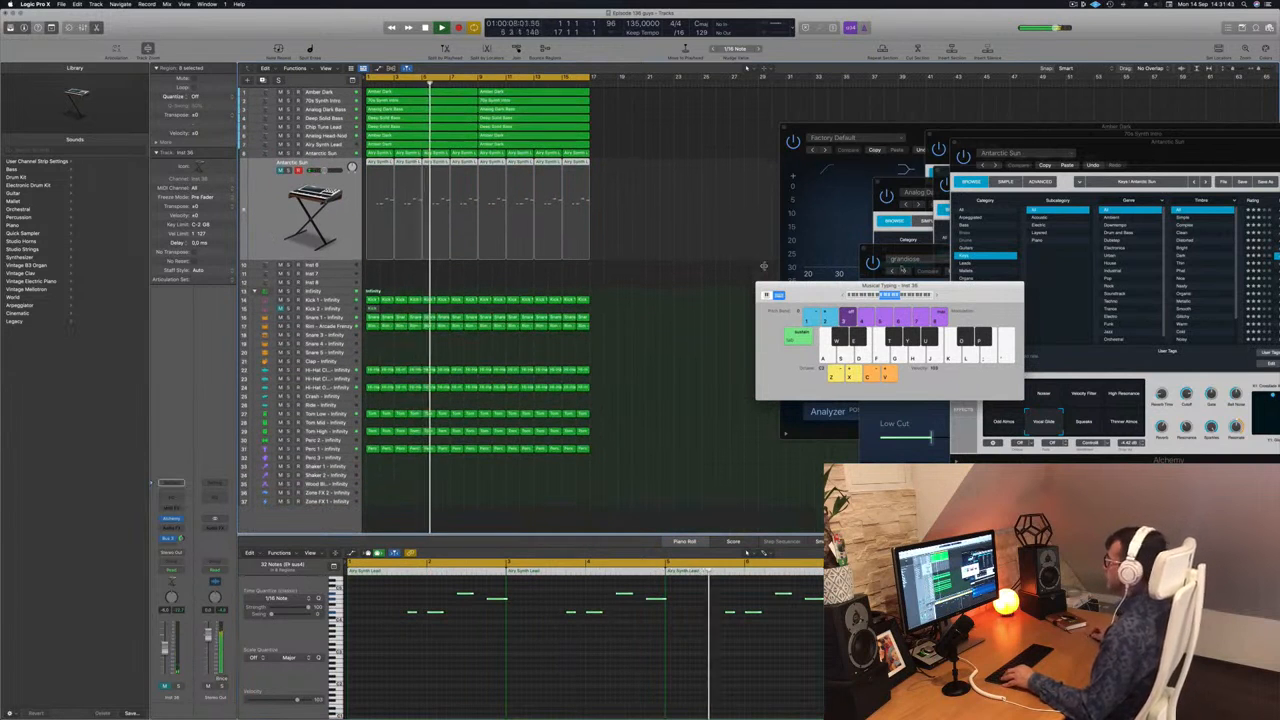
pyautogui.moveTo(836, 294); pyautogui.dragTo(1079, 296)
pyautogui.click(516, 213)
pyautogui.moveTo(825, 126); pyautogui.dragTo(742, 129)
pyautogui.press('super+w')
pyautogui.moveTo(1038, 142); pyautogui.dragTo(895, 344)
pyautogui.moveTo(1079, 290); pyautogui.dragTo(1079, 233)
pyautogui.scroll(4, 585, 209)
pyautogui.scroll(-3, 587, 207)
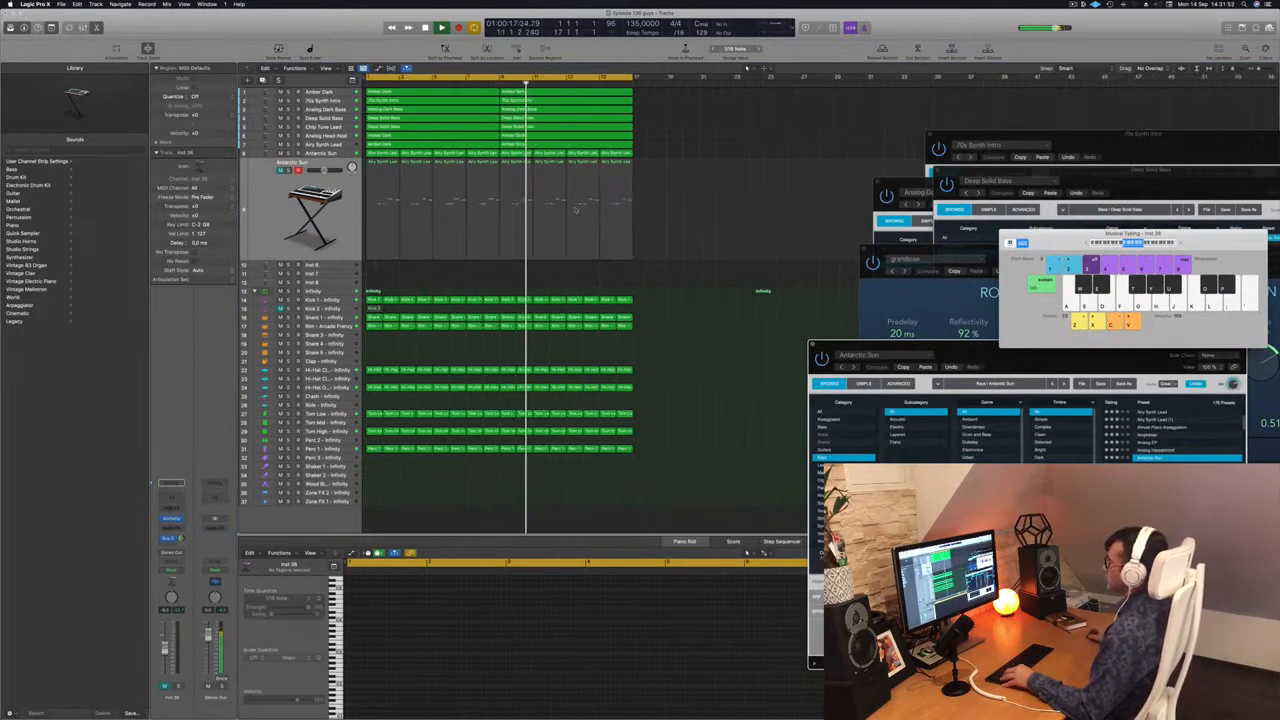
pyautogui.press('super+Up')
pyautogui.press('super+Up')
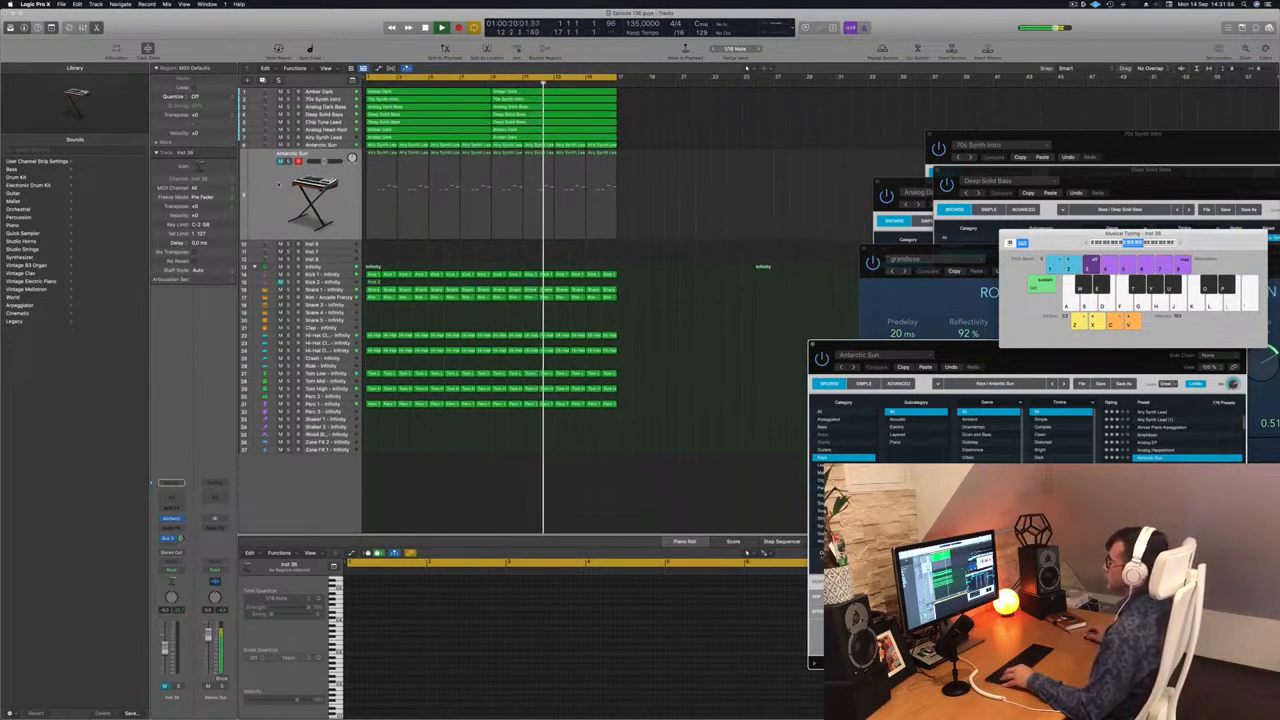
# Select all regions in the arrangement and name them by their tracks.
pyautogui.click(279, 184)
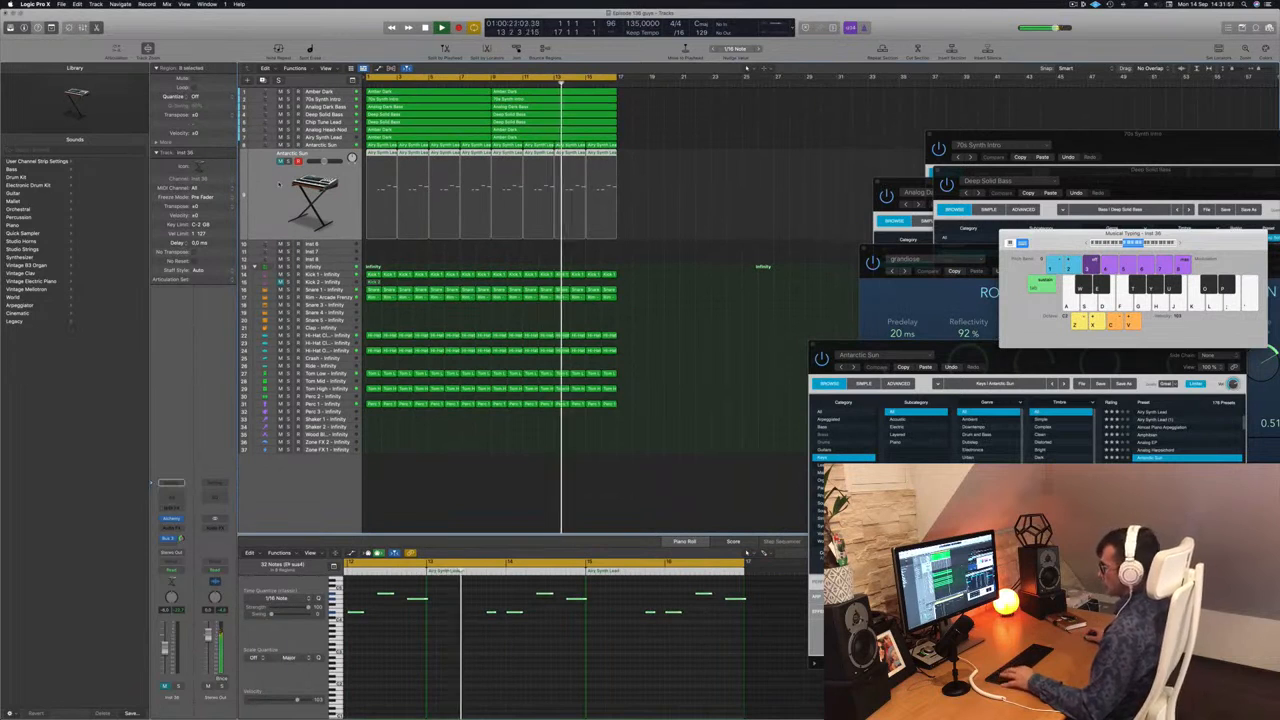
pyautogui.press('super+a')
pyautogui.rightClick(480, 114)
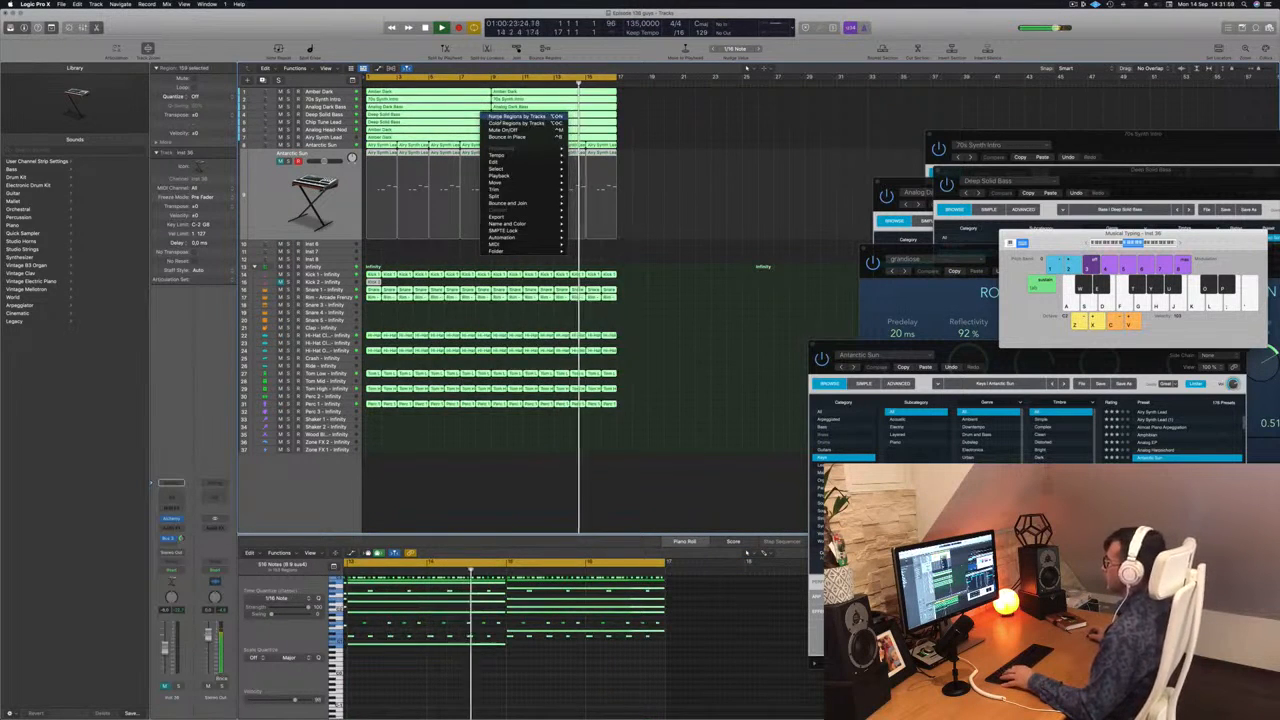
pyautogui.click(505, 118)
pyautogui.click(703, 129)
# Raise the volume of the Airy Synth Lead chord track while replaying the beat, and open its Alchemy instrument.
pyautogui.click(278, 203)
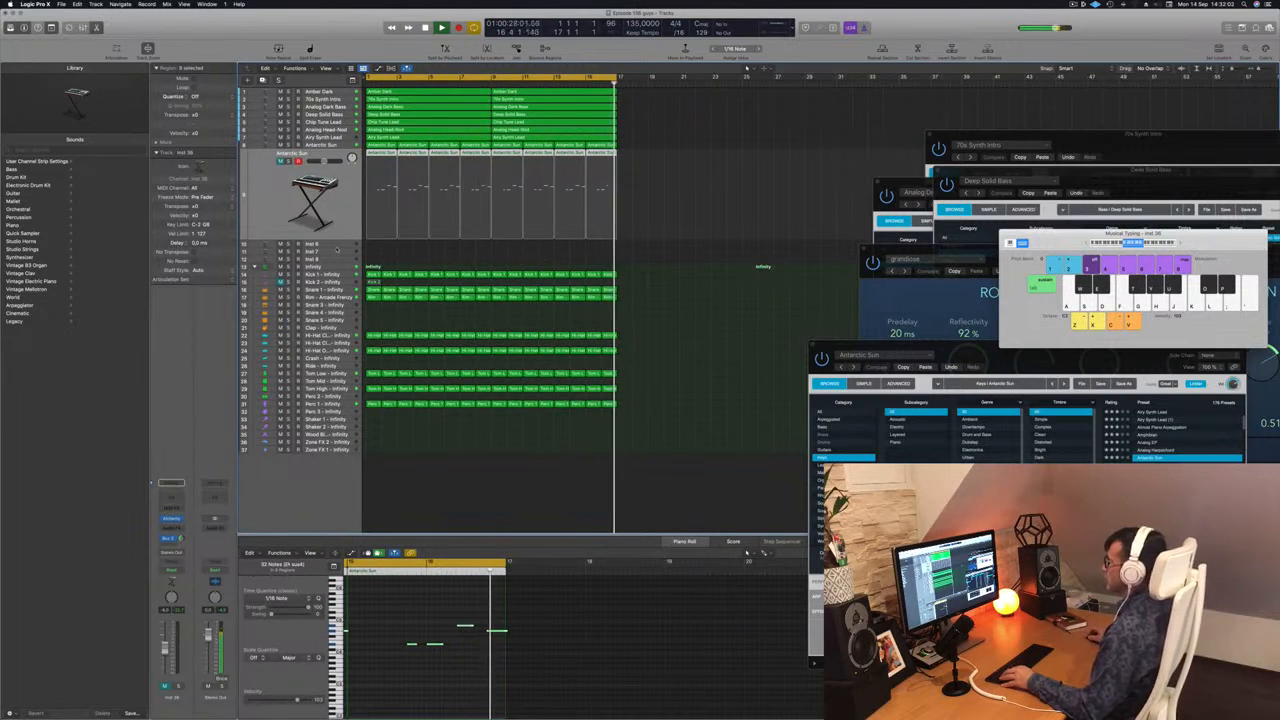
pyautogui.click(332, 144)
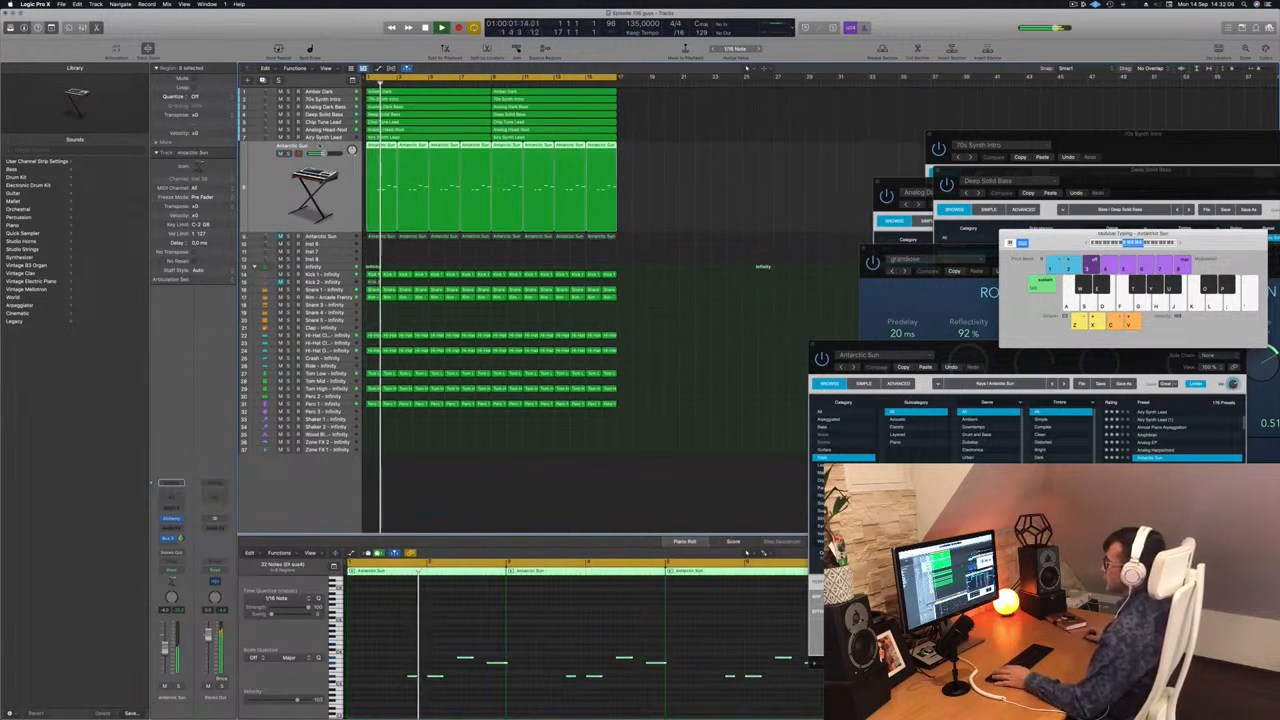
pyautogui.click(345, 235)
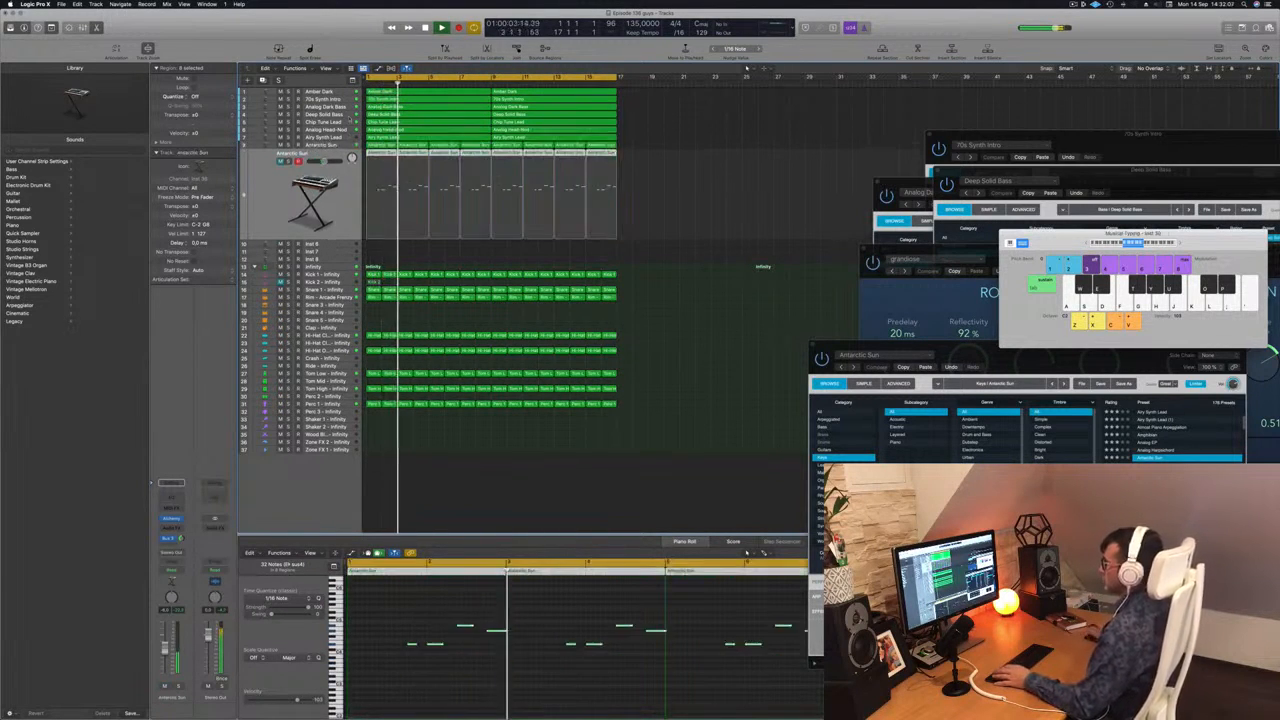
pyautogui.click(330, 137)
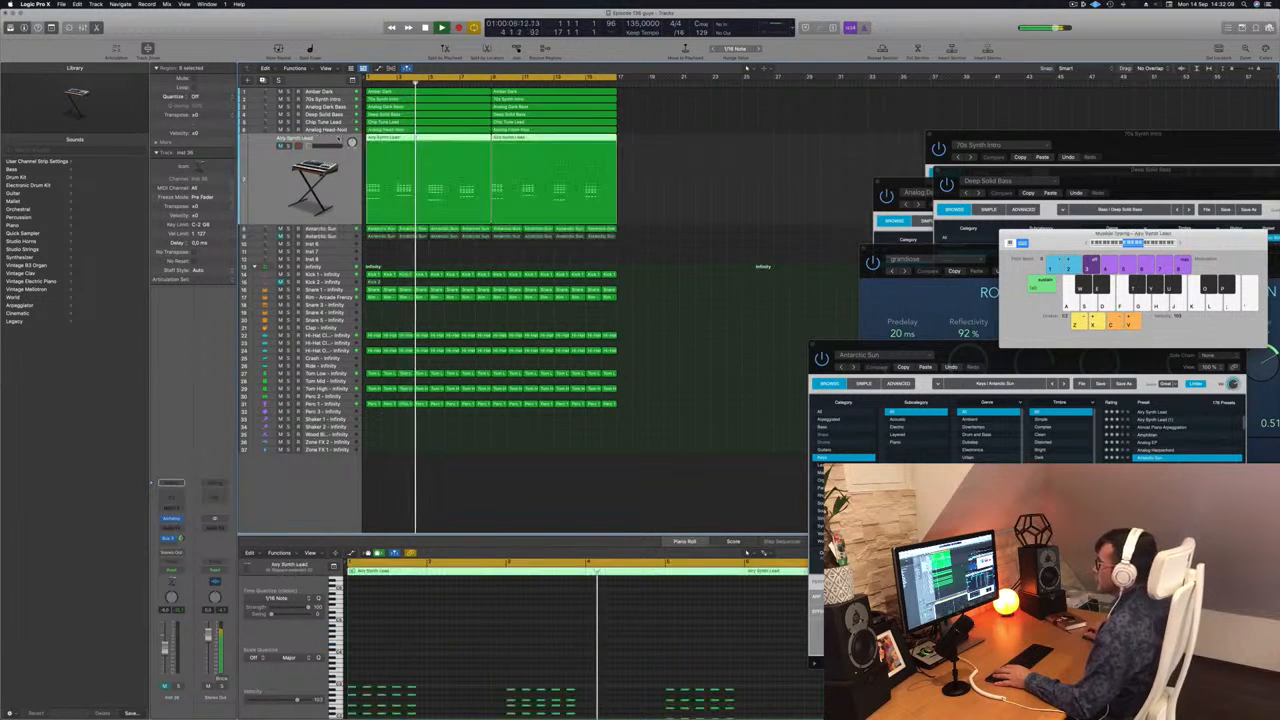
pyautogui.press('space')
pyautogui.press('space')
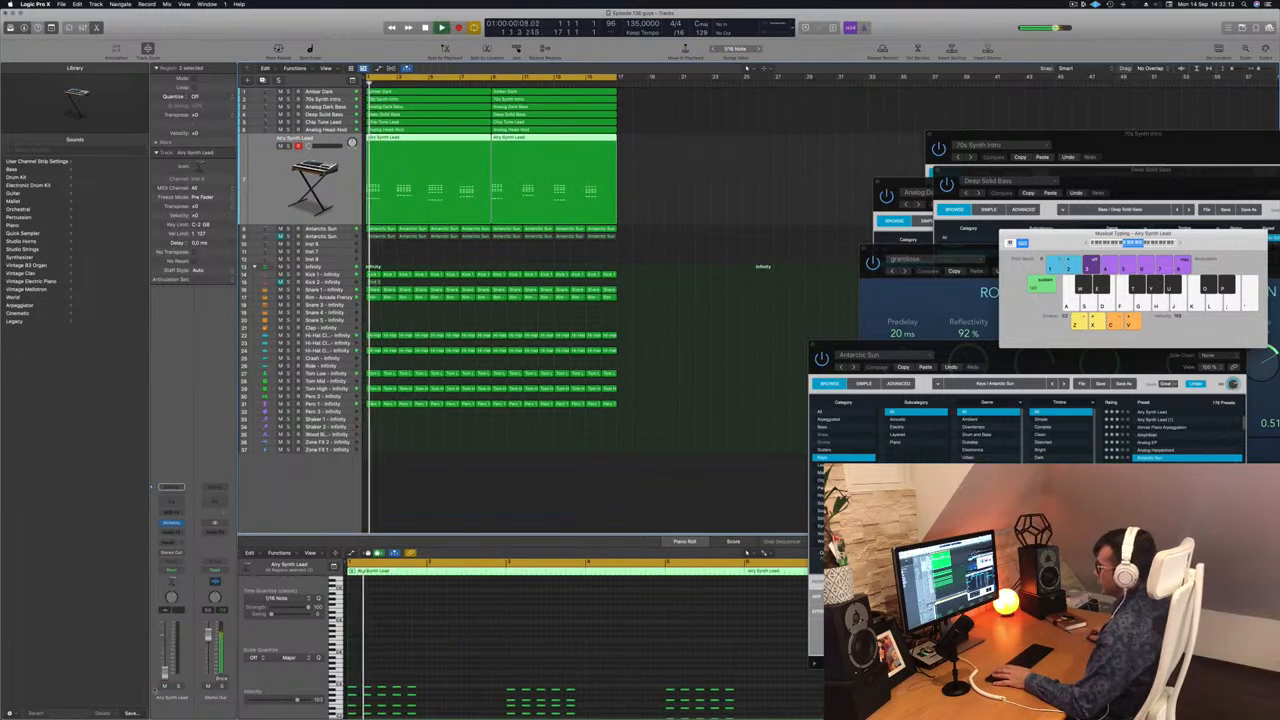
pyautogui.moveTo(166, 674); pyautogui.dragTo(166, 659)
pyautogui.press('space')
pyautogui.press('space')
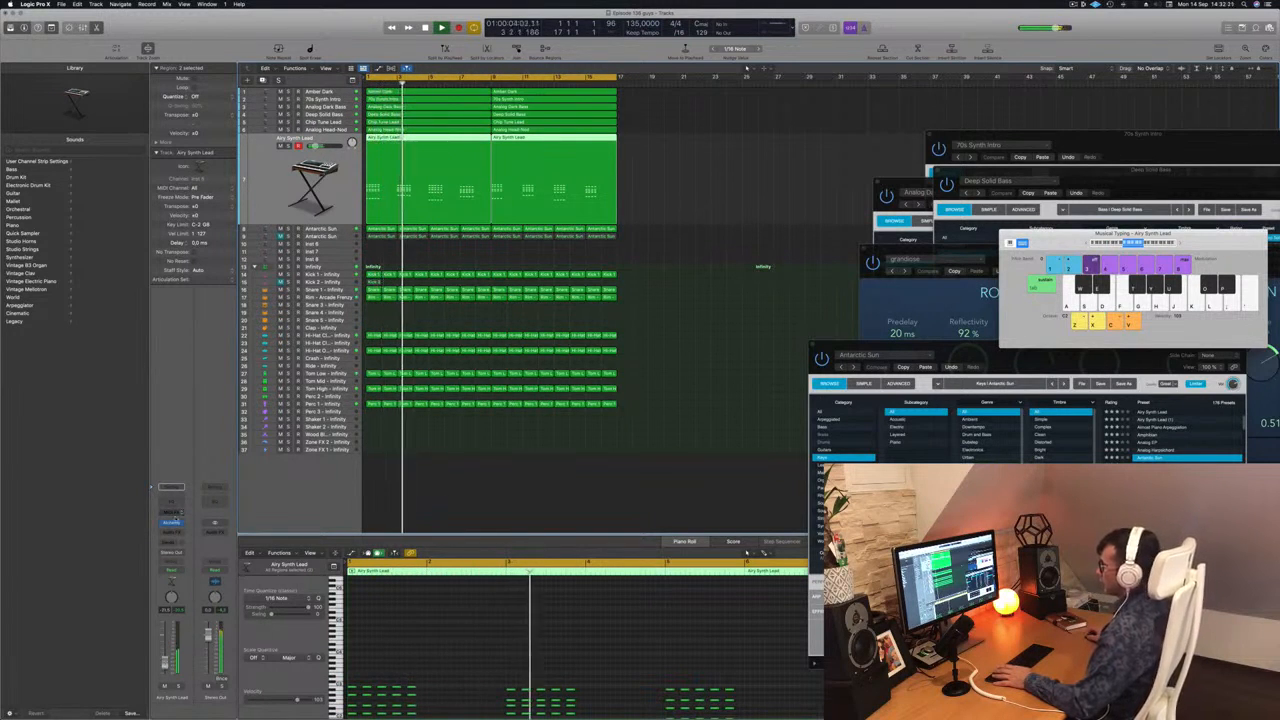
pyautogui.click(171, 522)
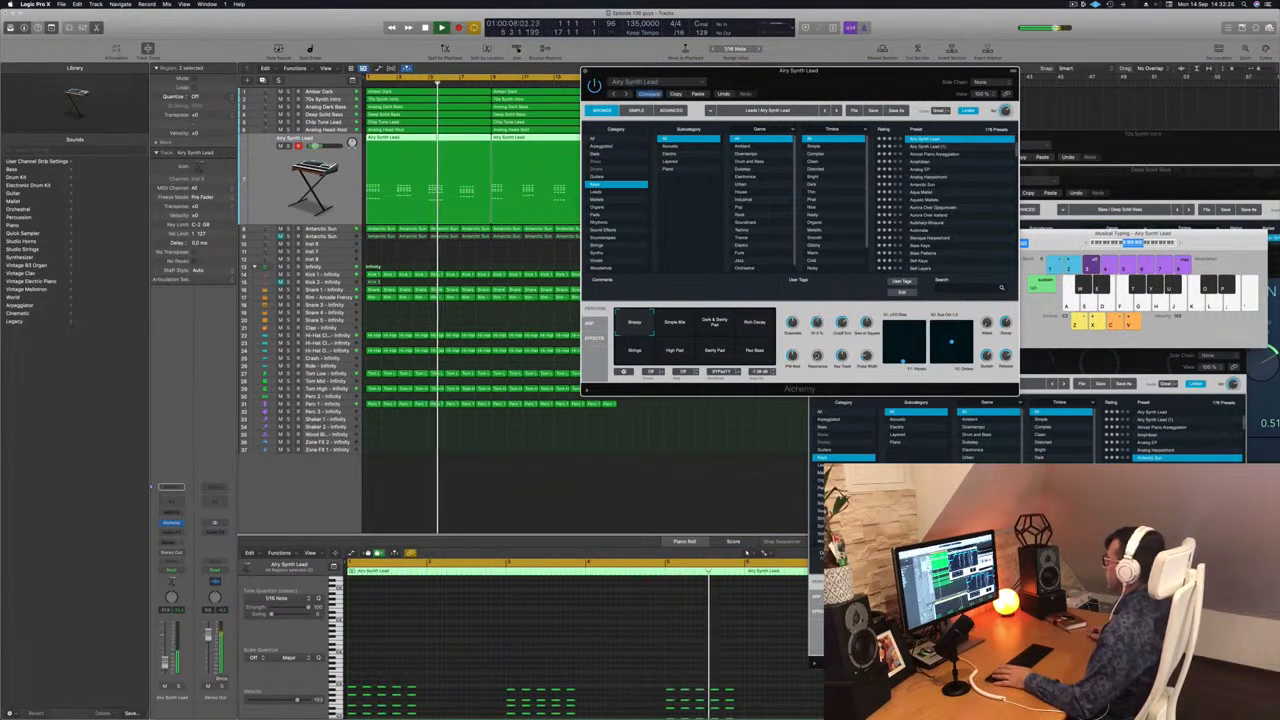
# Add a Bus 3 send to the Airy Synth Lead track while replaying the beat, and close its Alchemy window.
pyautogui.press('Return')
pyautogui.moveTo(165, 661); pyautogui.dragTo(165, 663)
pyautogui.click(171, 542)
pyautogui.moveTo(195, 553)
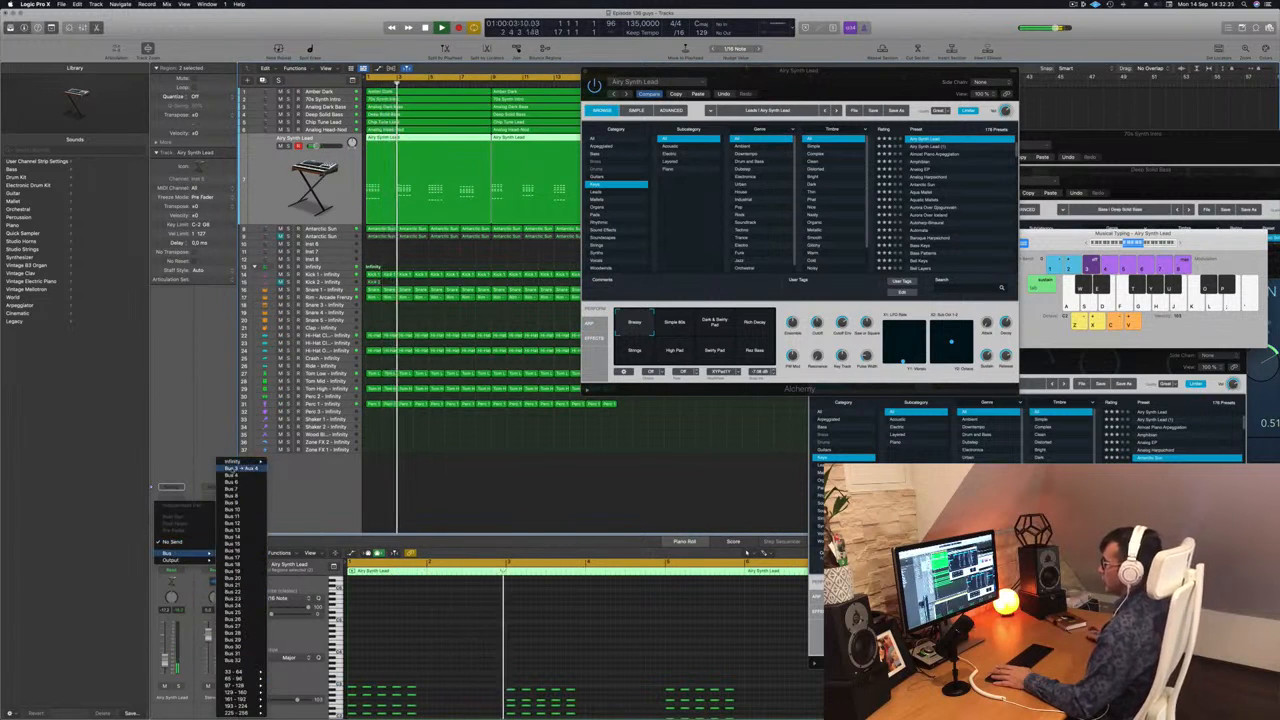
pyautogui.click(243, 469)
pyautogui.press('Return')
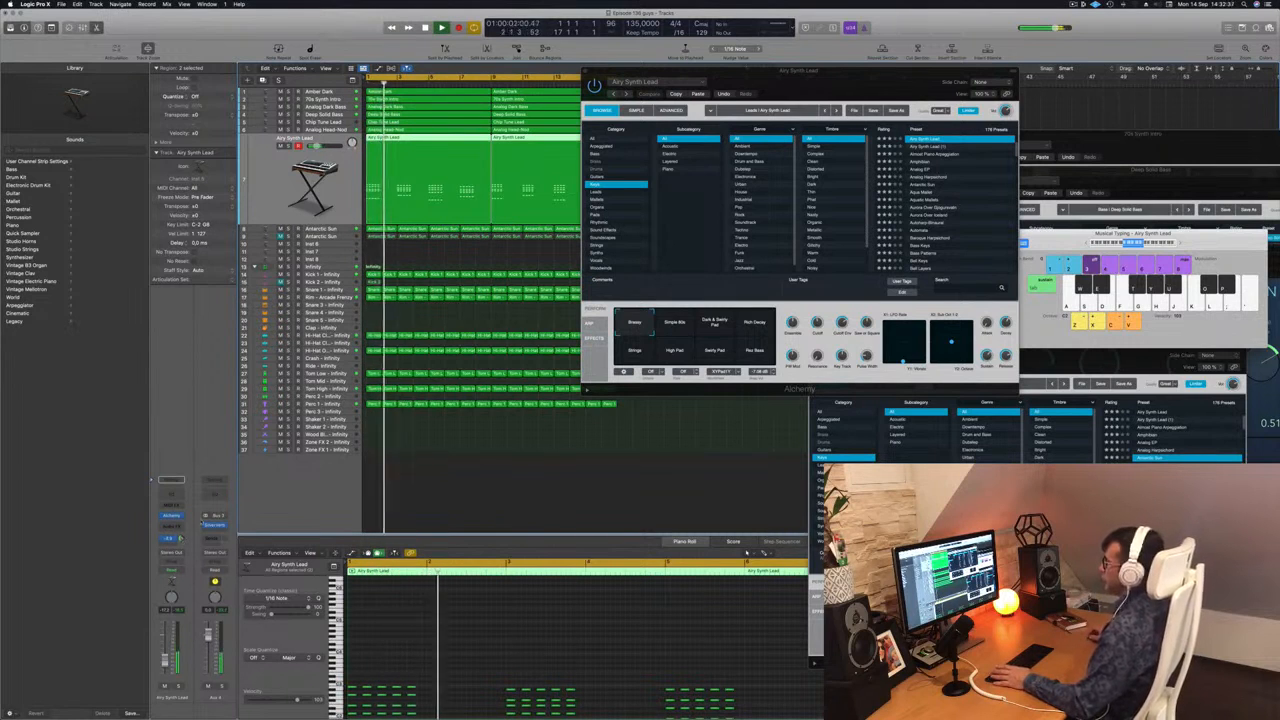
pyautogui.moveTo(742, 73); pyautogui.dragTo(614, 95)
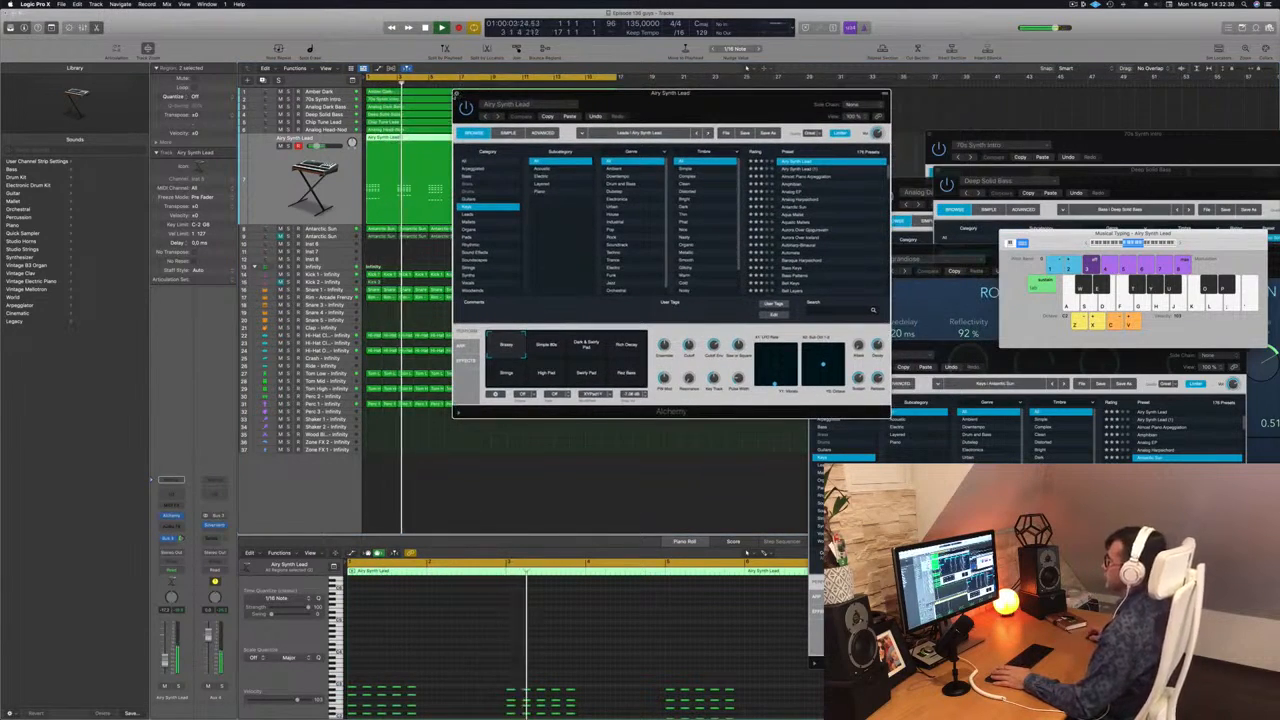
pyautogui.click(461, 93)
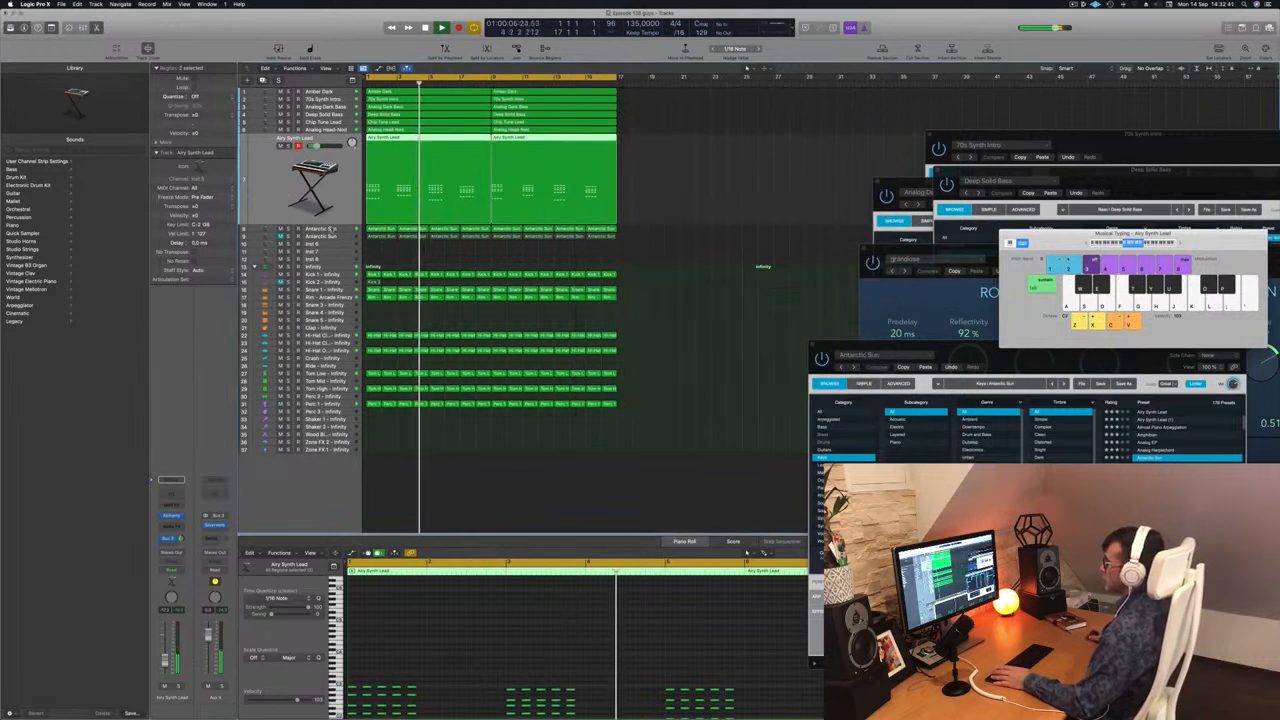
# Check the Antarctic Sun and Airy Synth Lead tracks in turn while the beat plays.
pyautogui.press('Down')
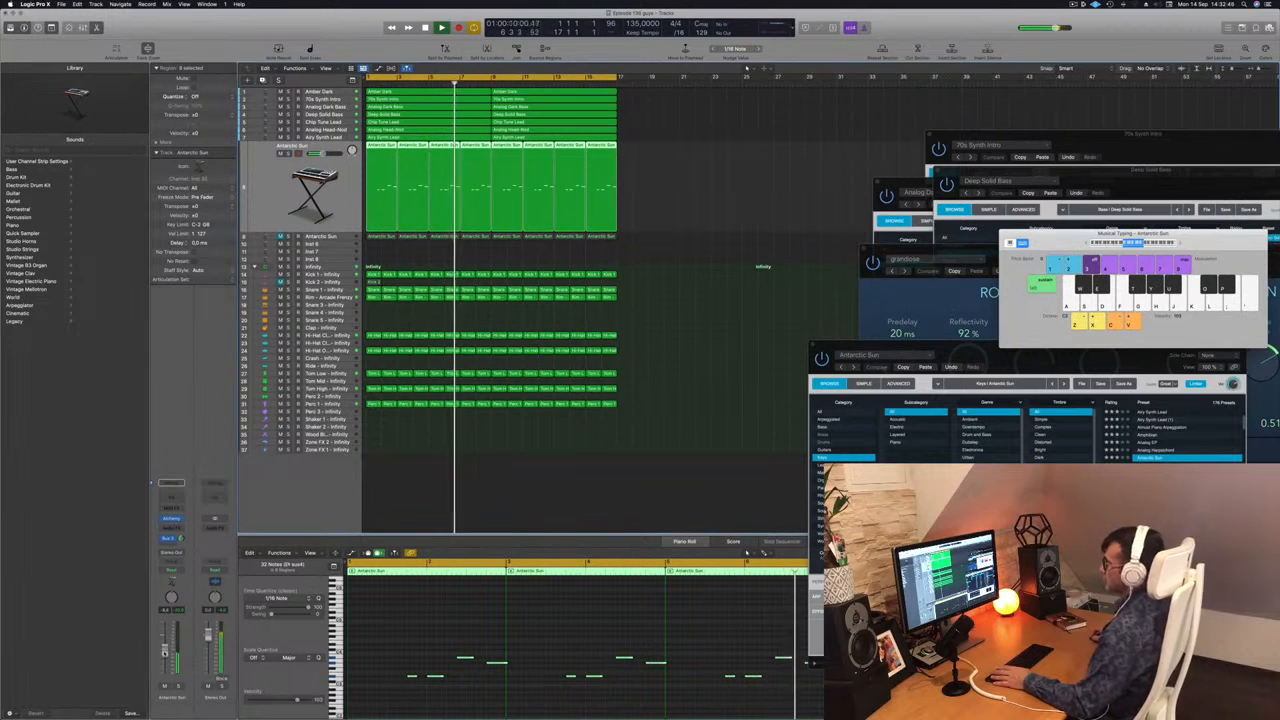
pyautogui.click(658, 326)
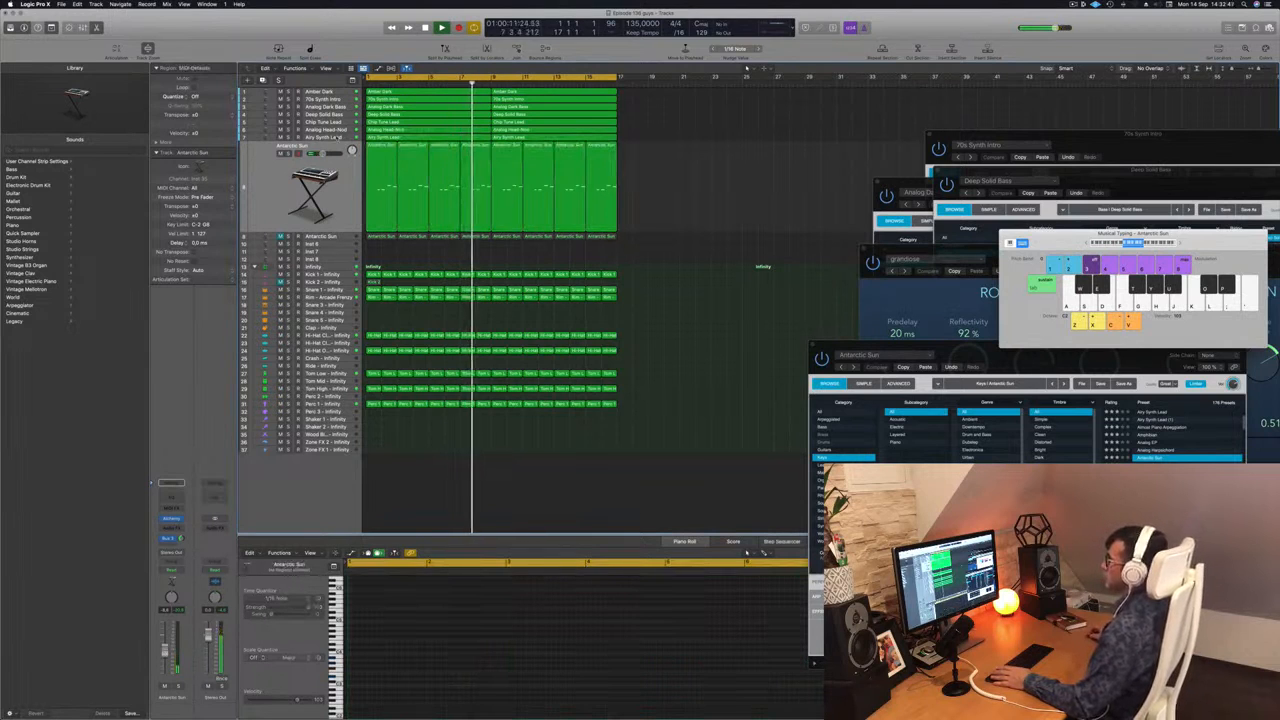
pyautogui.press('Up')
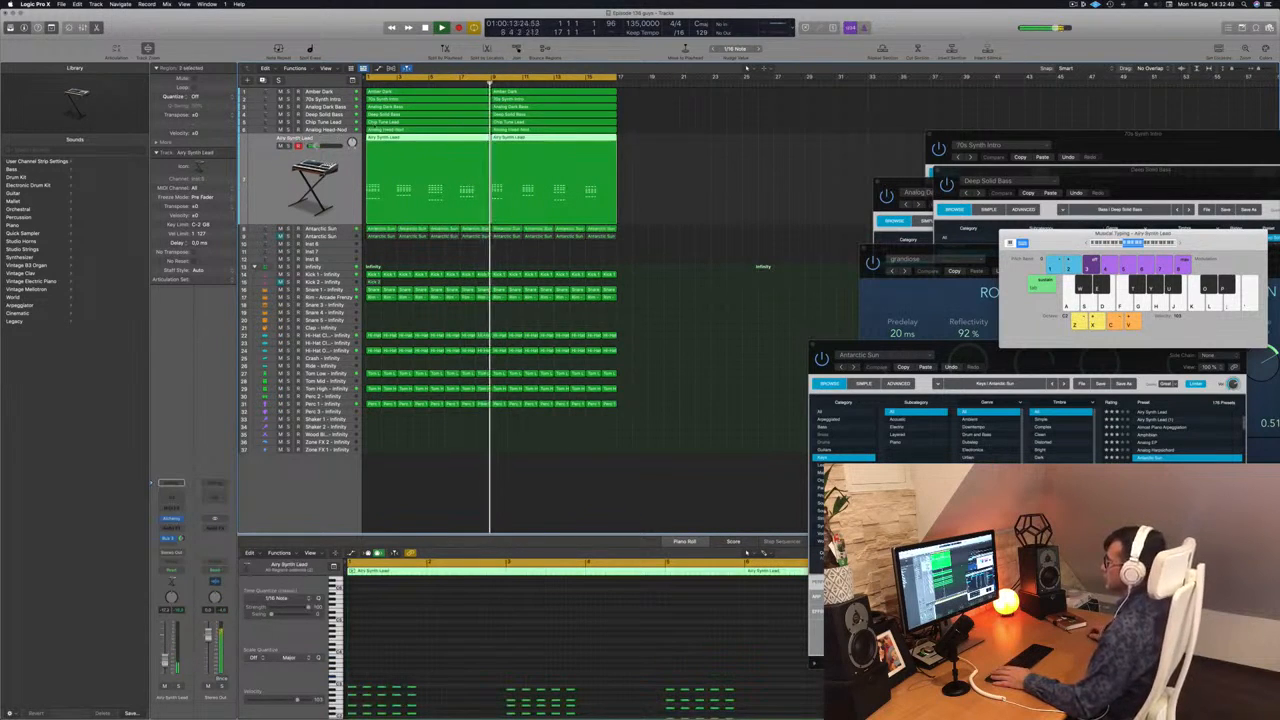
# Open the Analog Head-Nod track's Alchemy instrument and turn up its cutoff control while replaying the beat.
pyautogui.press('Up')
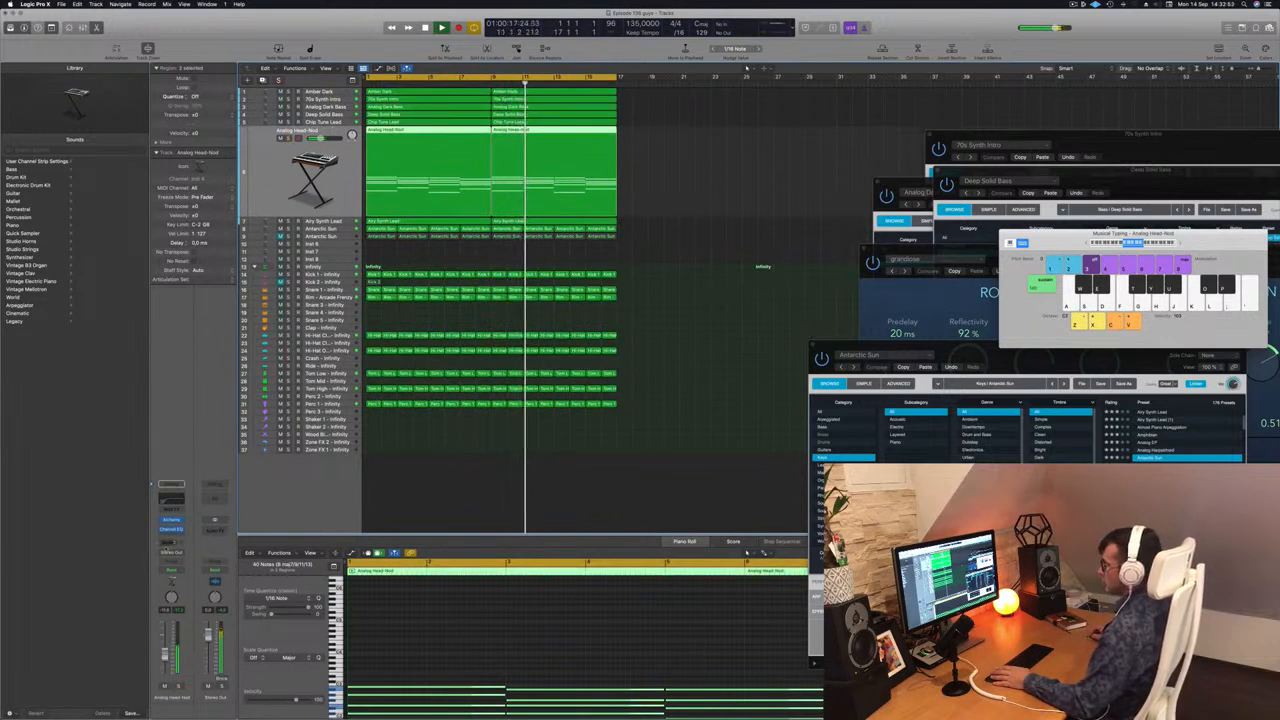
pyautogui.press('Return')
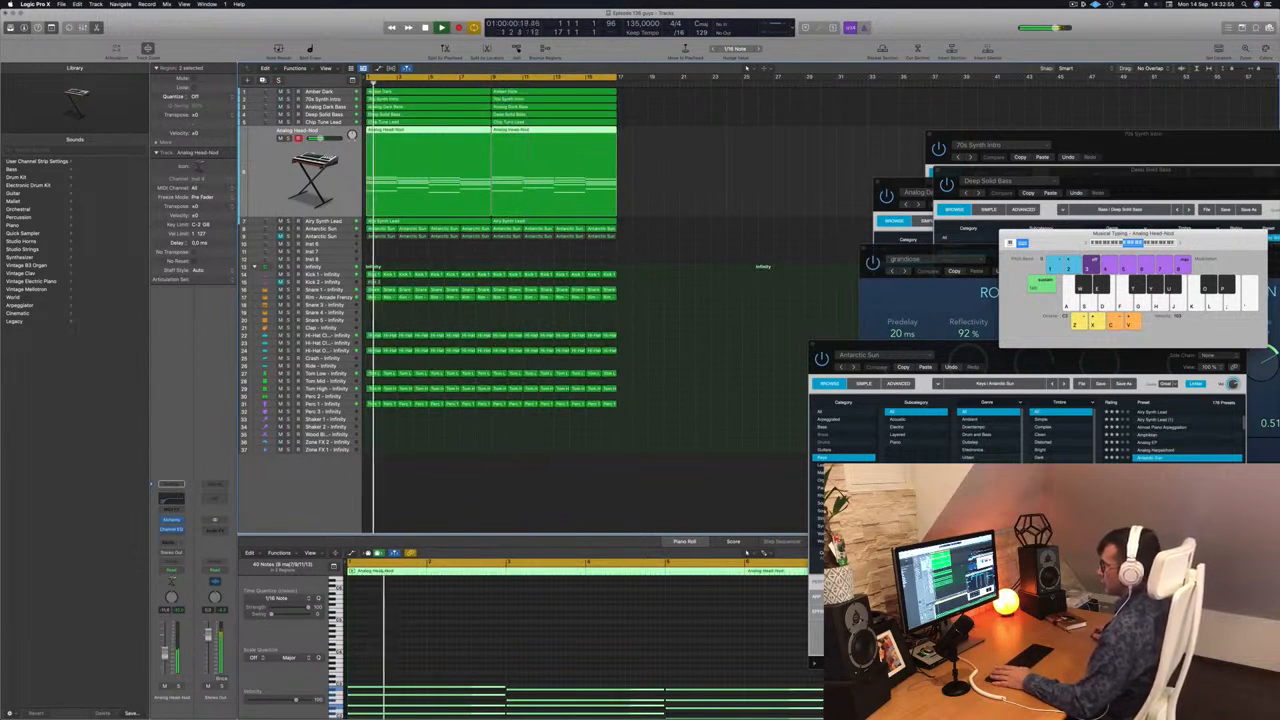
pyautogui.click(172, 520)
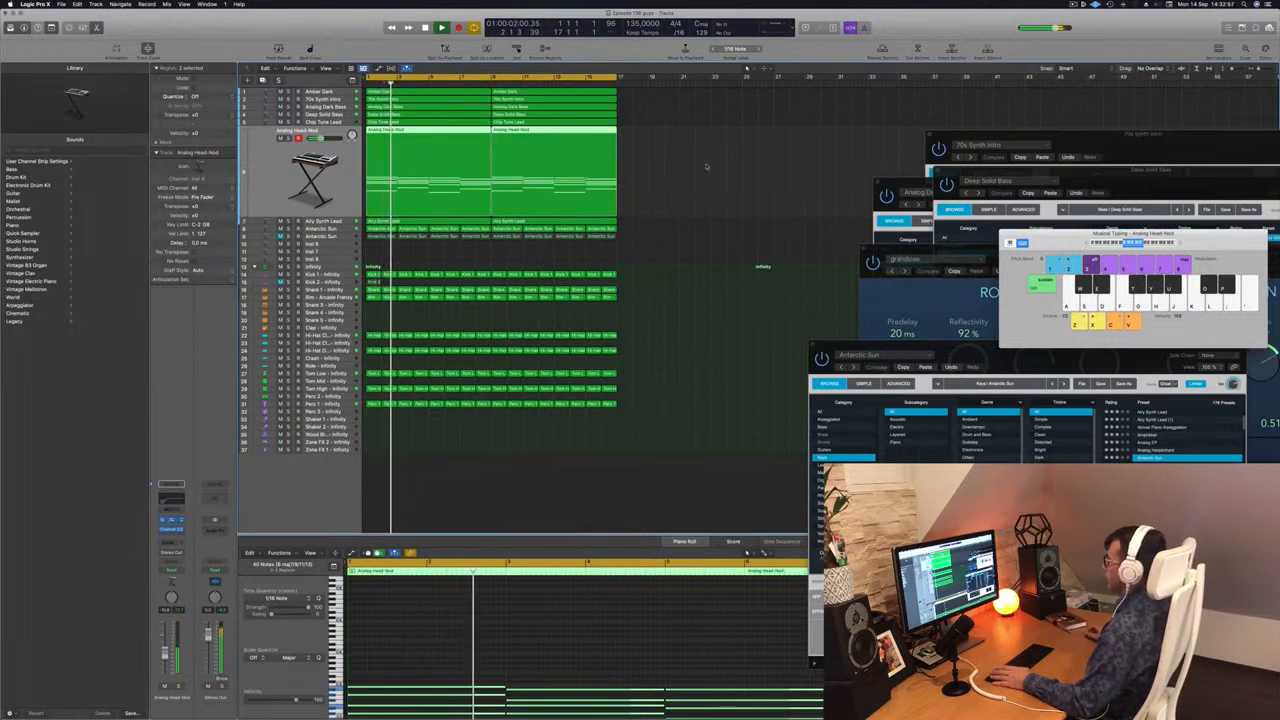
pyautogui.moveTo(826, 328); pyautogui.dragTo(829, 312)
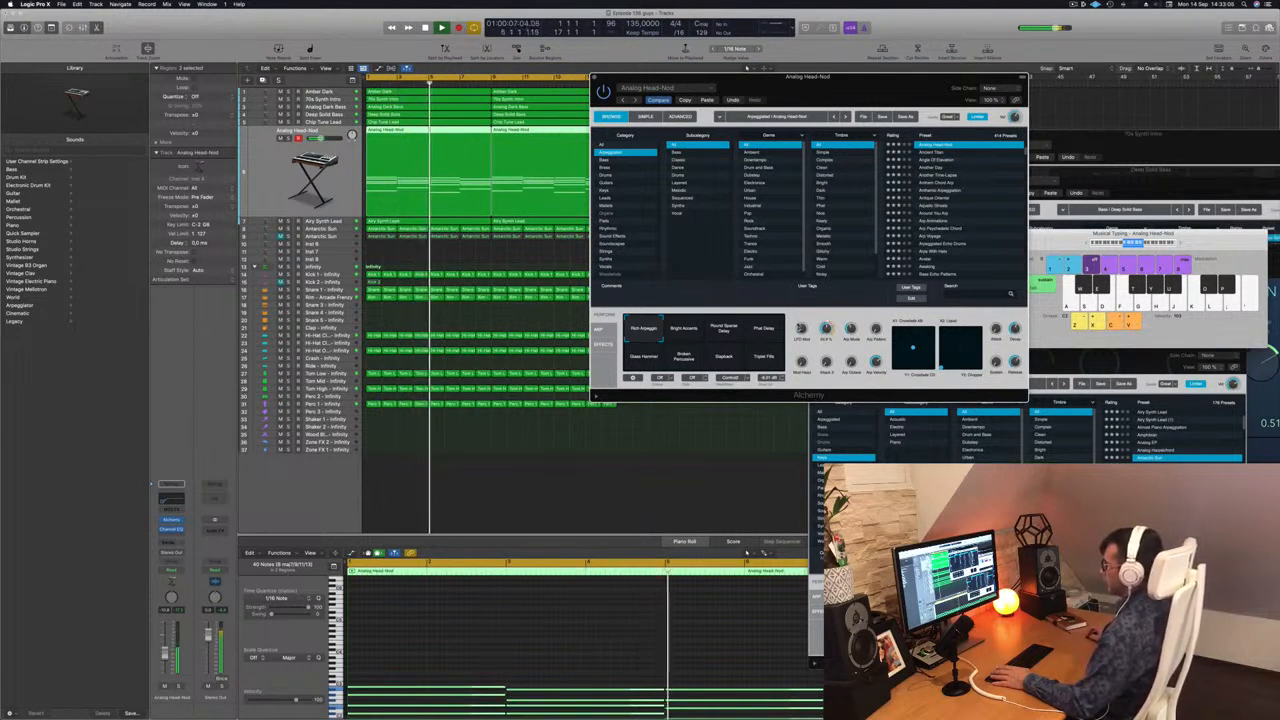
# Raise the Analog Head-Nod track's volume slightly, then close its Alchemy window and deselect all regions.
pyautogui.moveTo(165, 653); pyautogui.dragTo(166, 649)
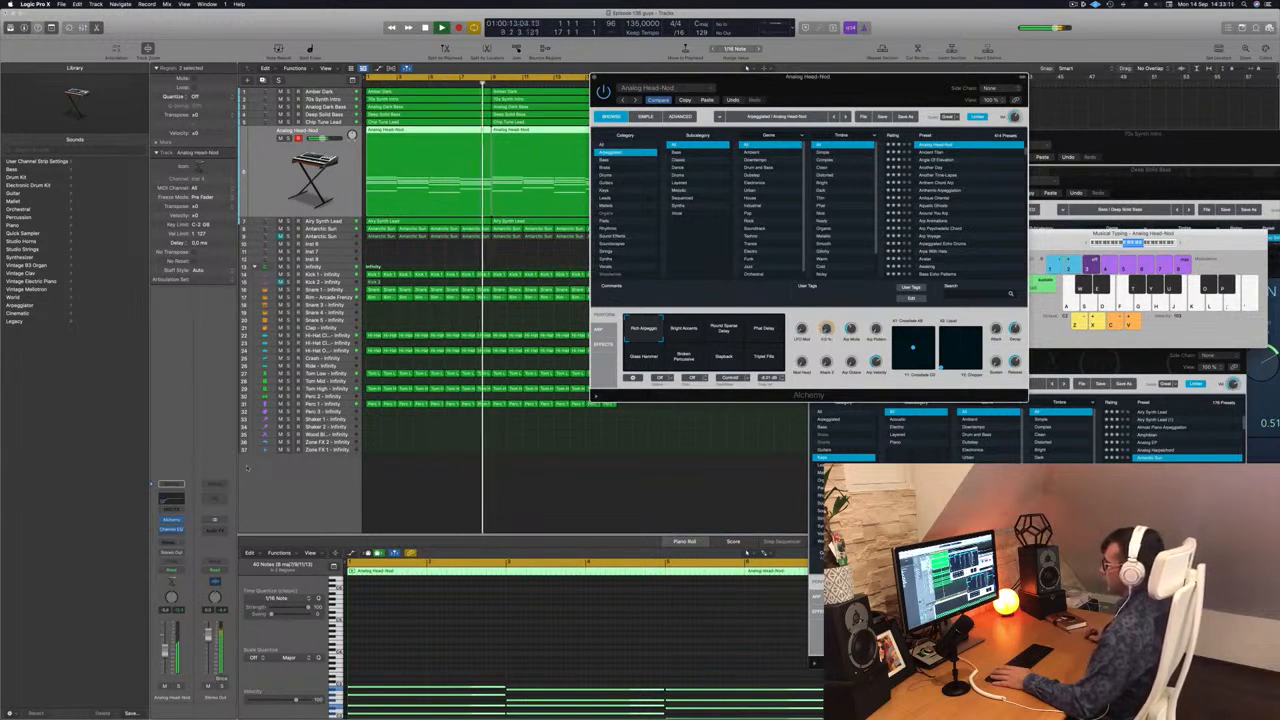
pyautogui.click(594, 78)
pyautogui.scroll(-3, 666, 210)
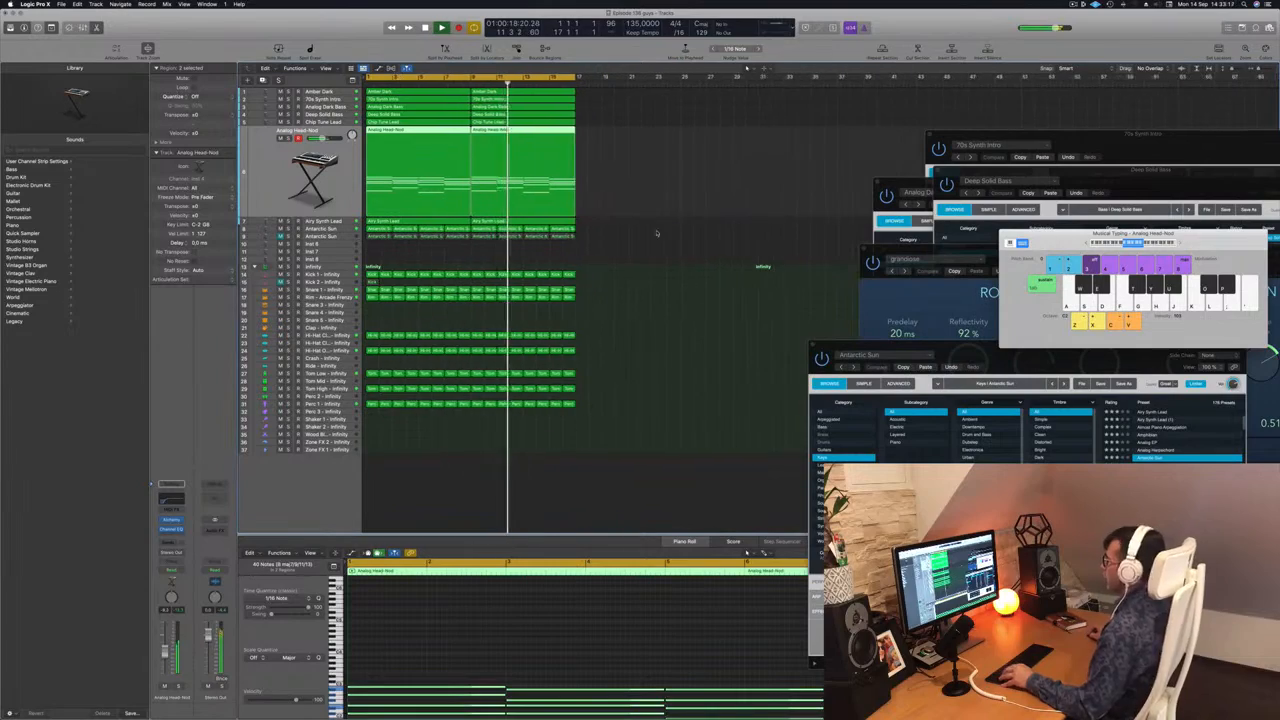
pyautogui.click(657, 230)
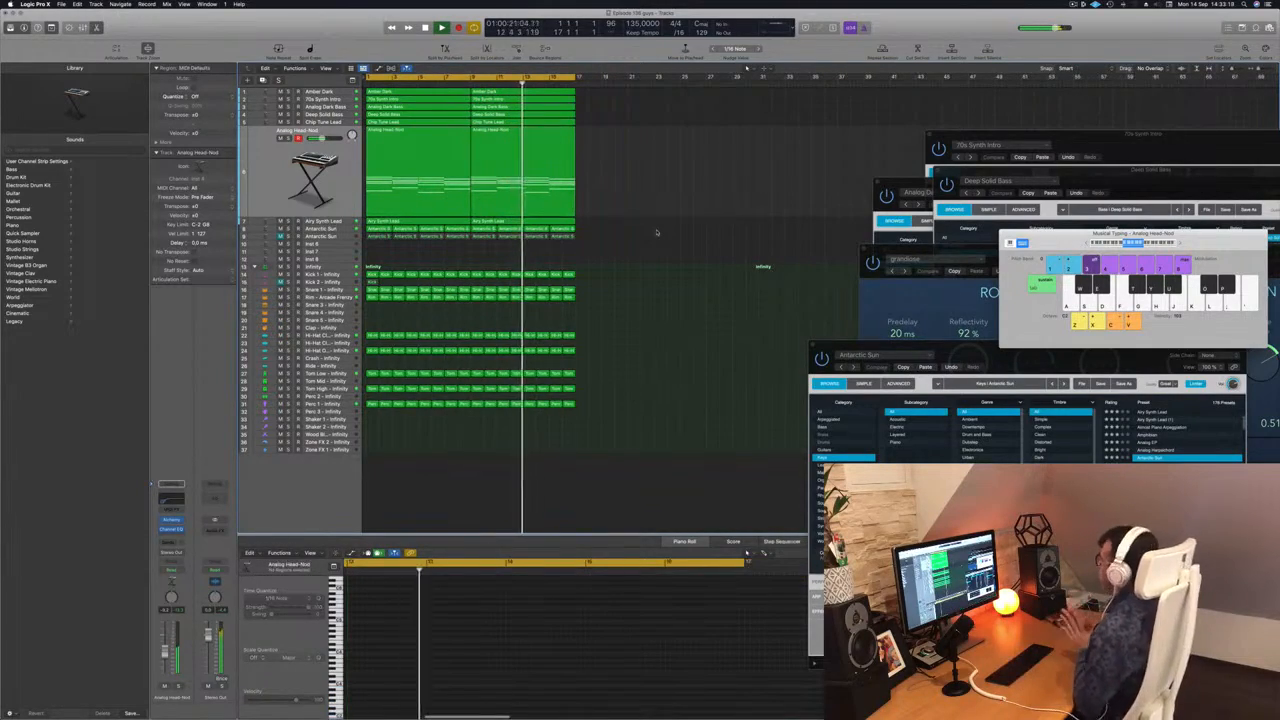